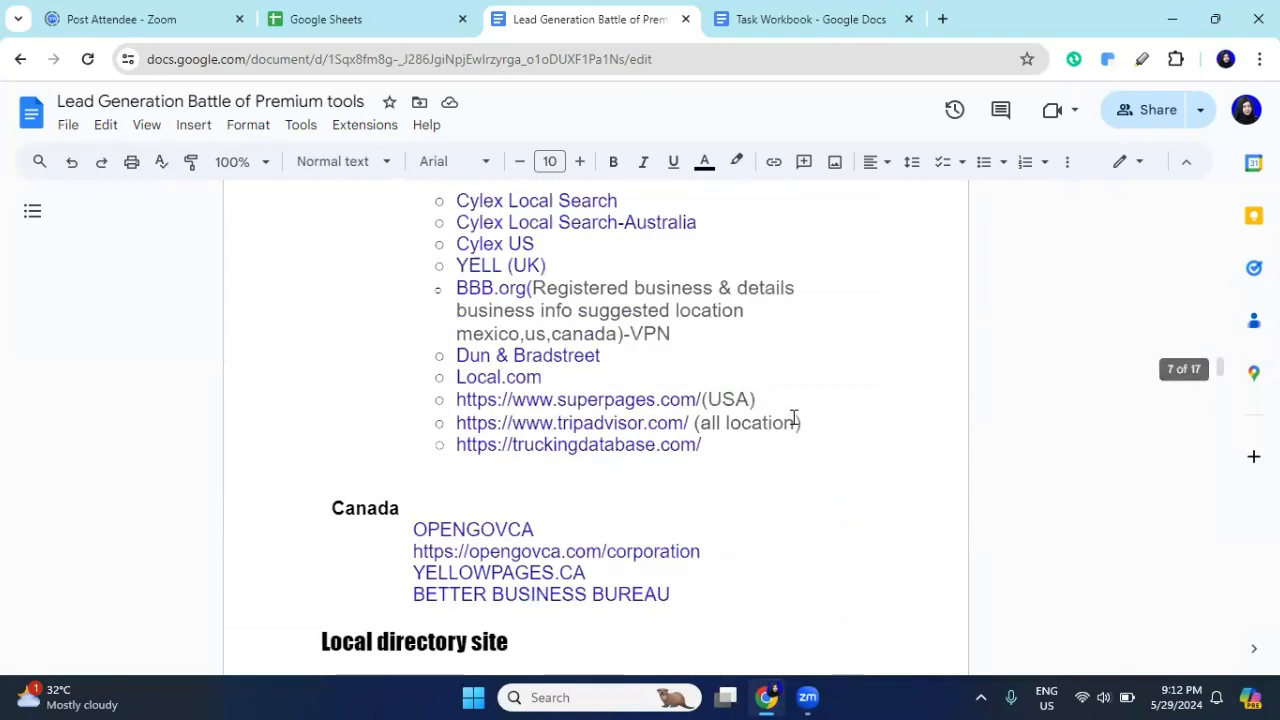
Step: Review the numbered list of b2b company lead information, from Company Name to About
scroll(791, 422, "up", 15)
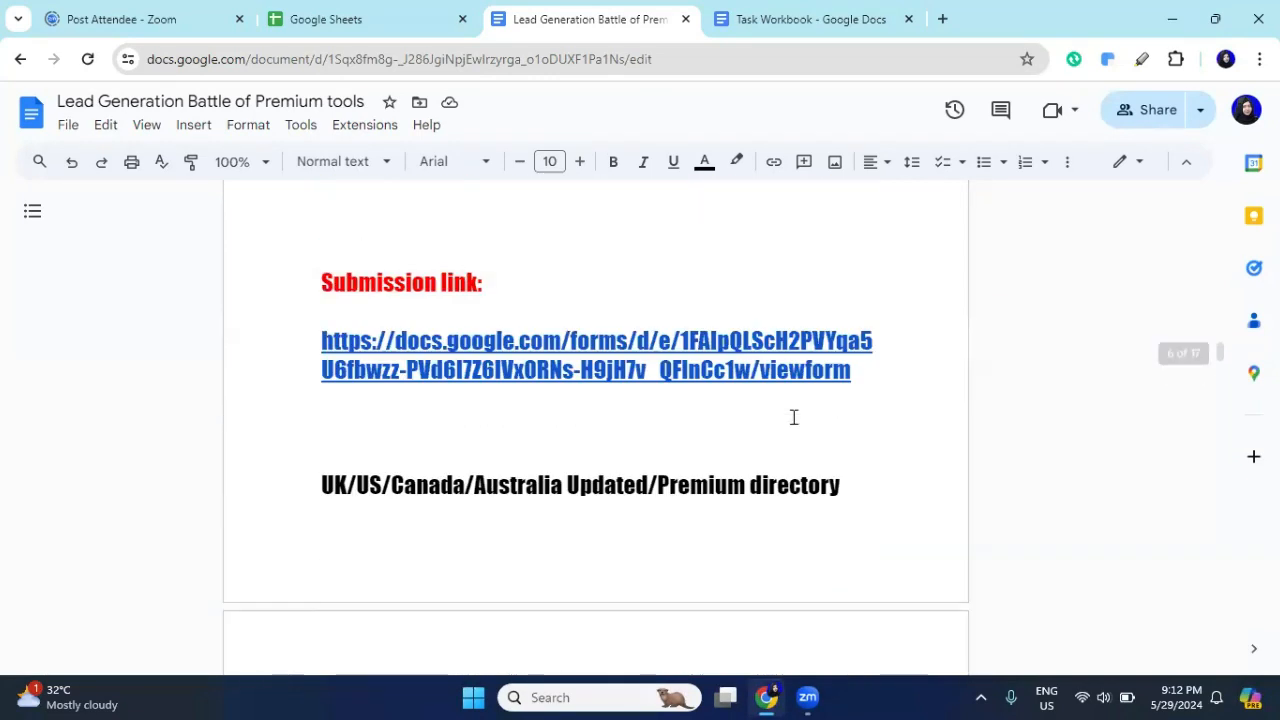
scroll(795, 417, "up", 15)
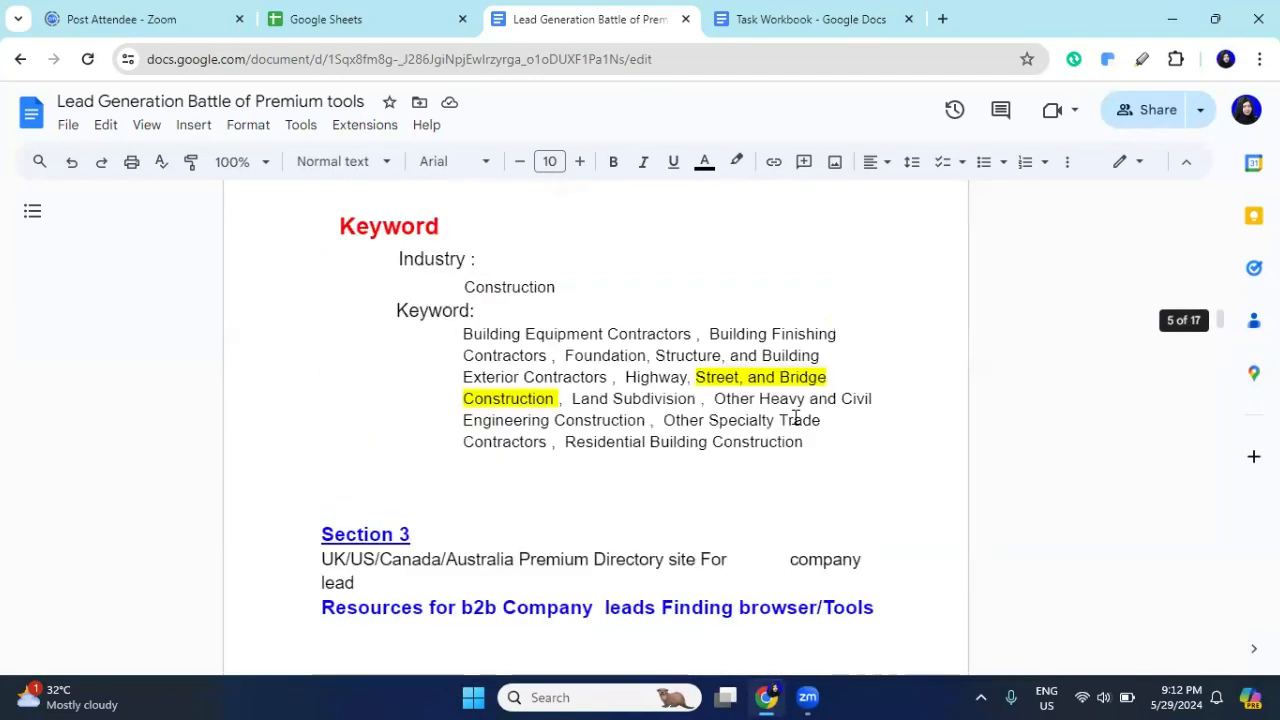
scroll(795, 417, "up", 15)
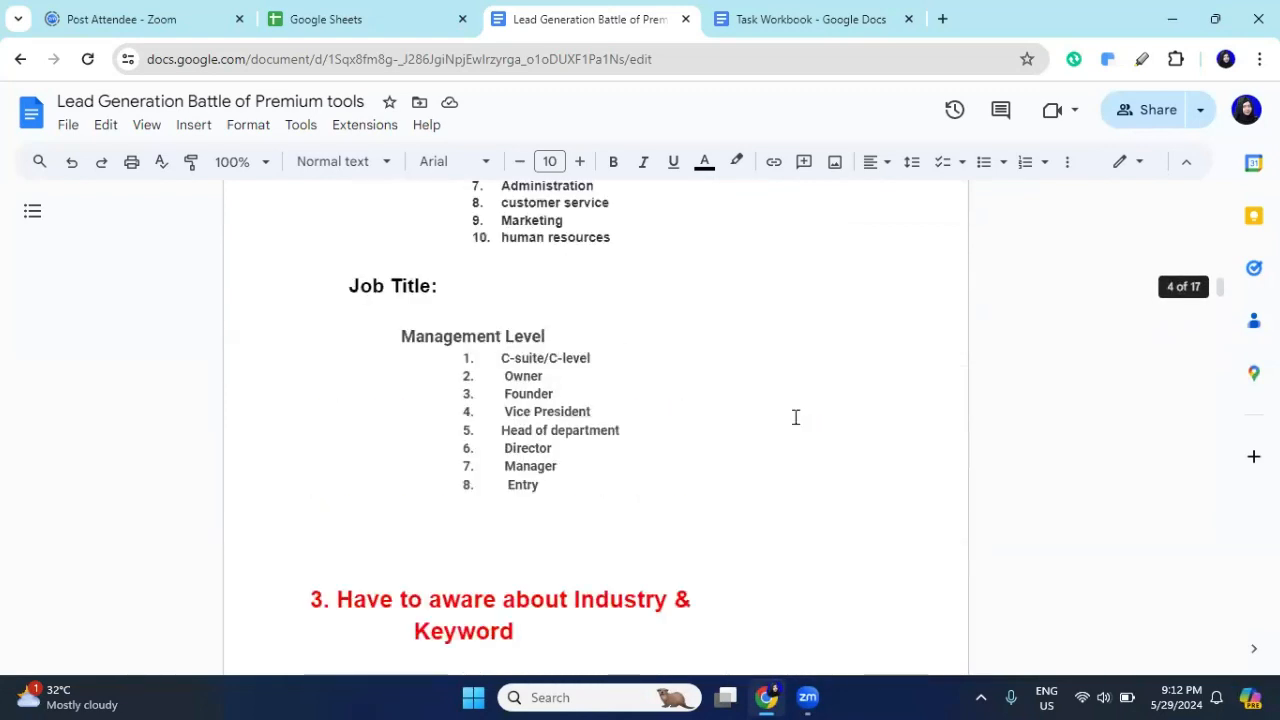
scroll(795, 417, "up", 2)
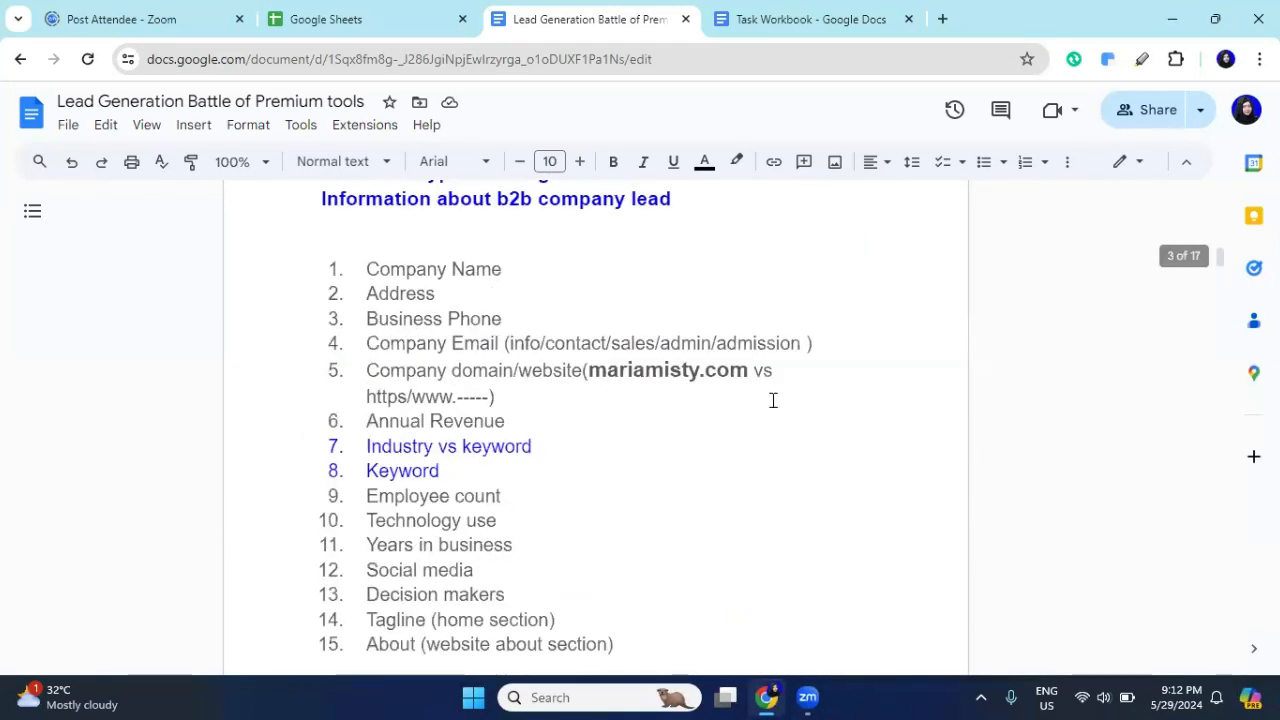
left_click_drag(366, 270, 638, 468)
scroll(528, 571, "down", 2)
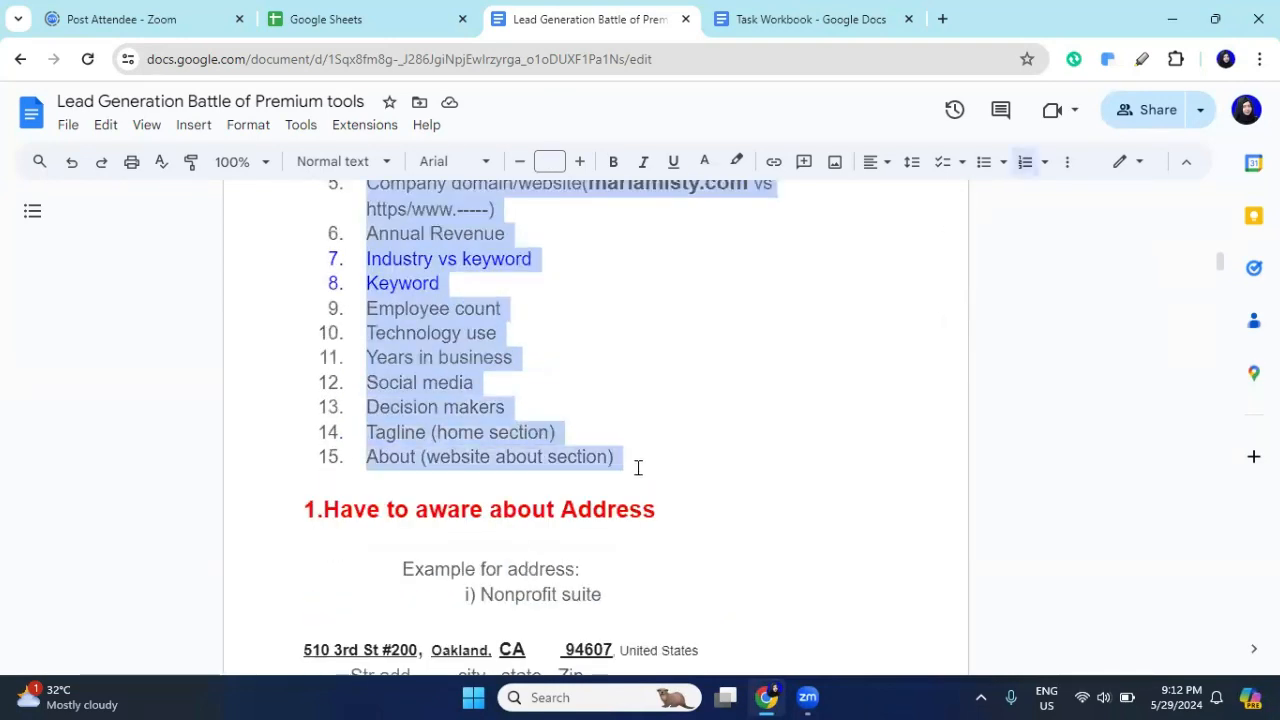
scroll(638, 468, "up", 2)
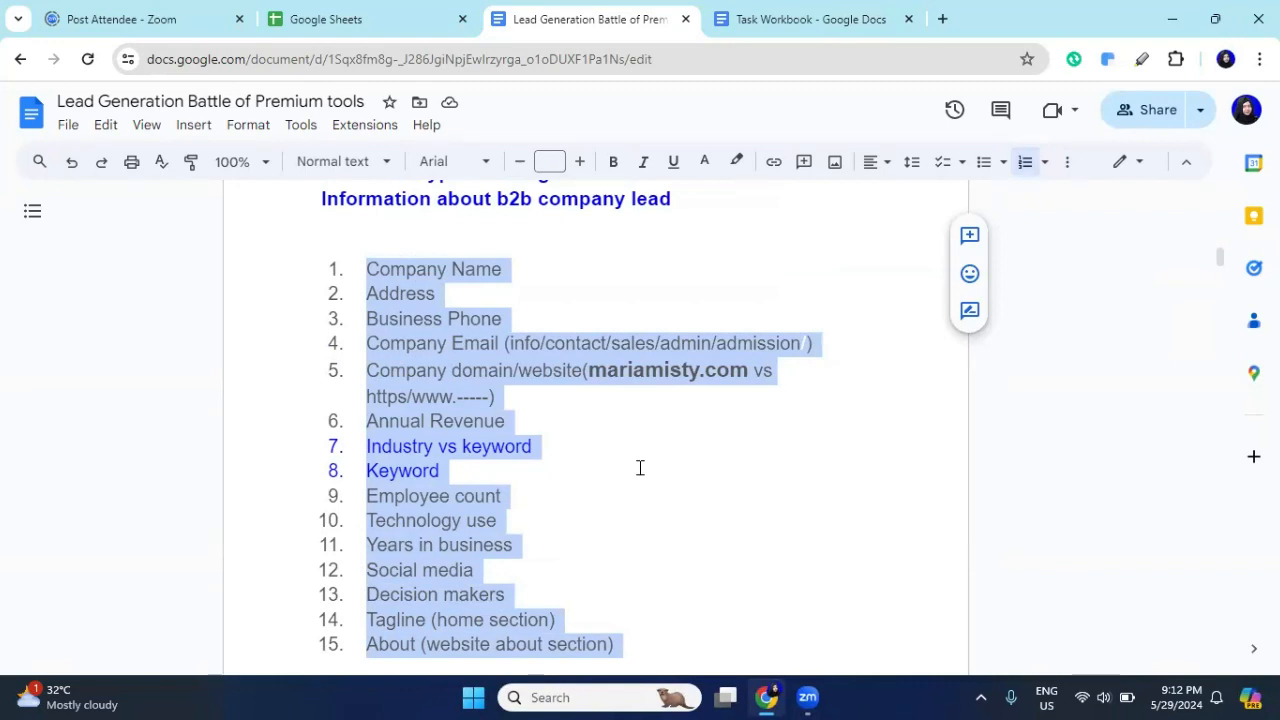
Step: Examine the Section 5 Part2 tools for finding email on a website, including the temp-mail link beside Hunter.io
scroll(640, 468, "down", 12)
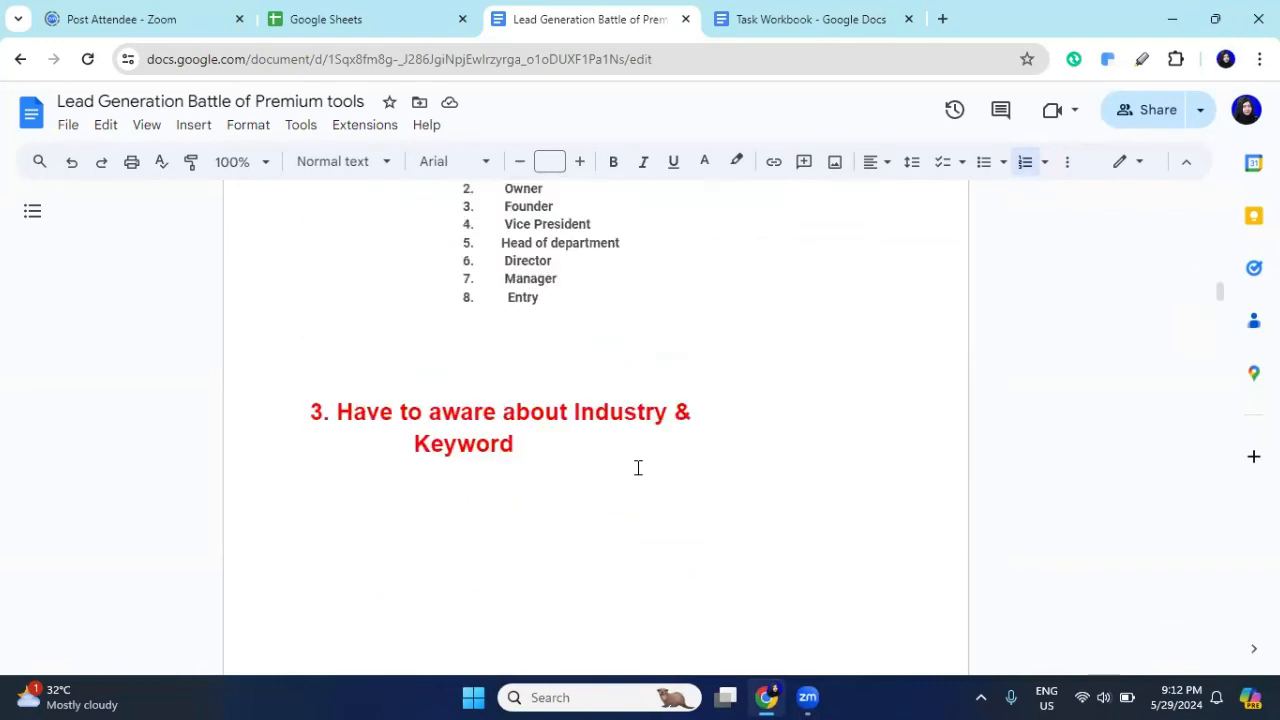
scroll(638, 468, "down", 15)
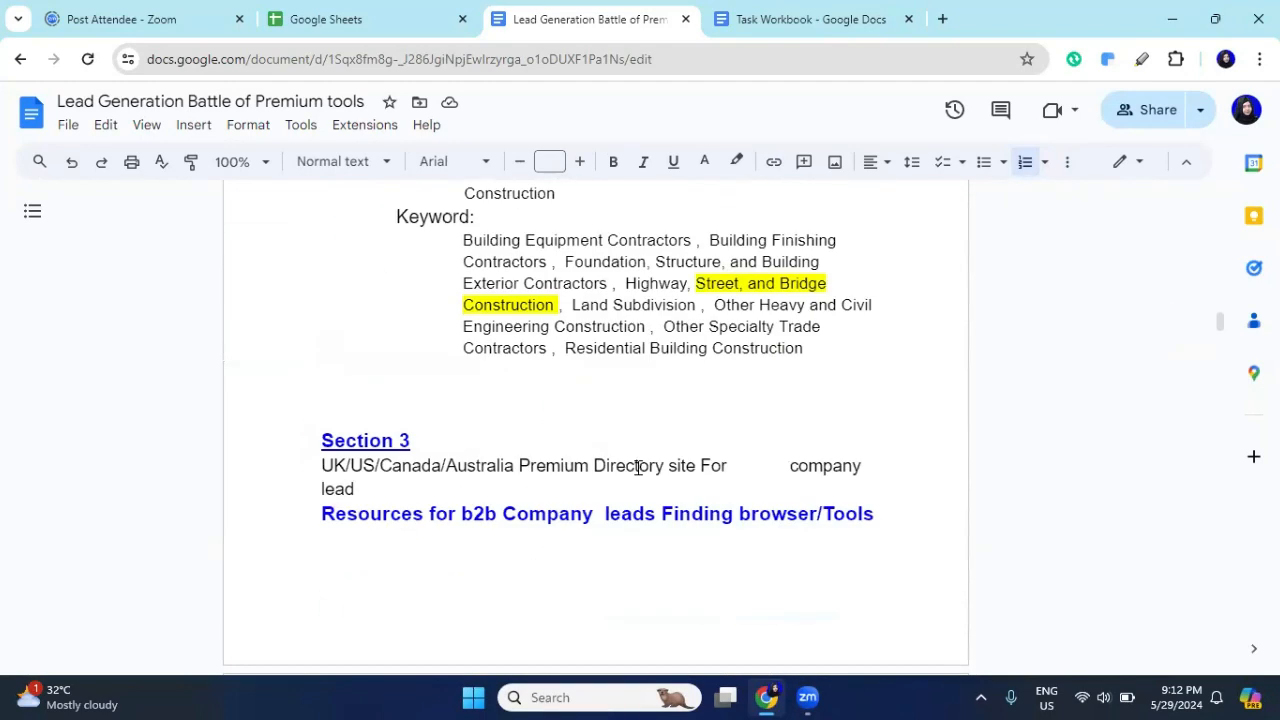
scroll(638, 468, "down", 15)
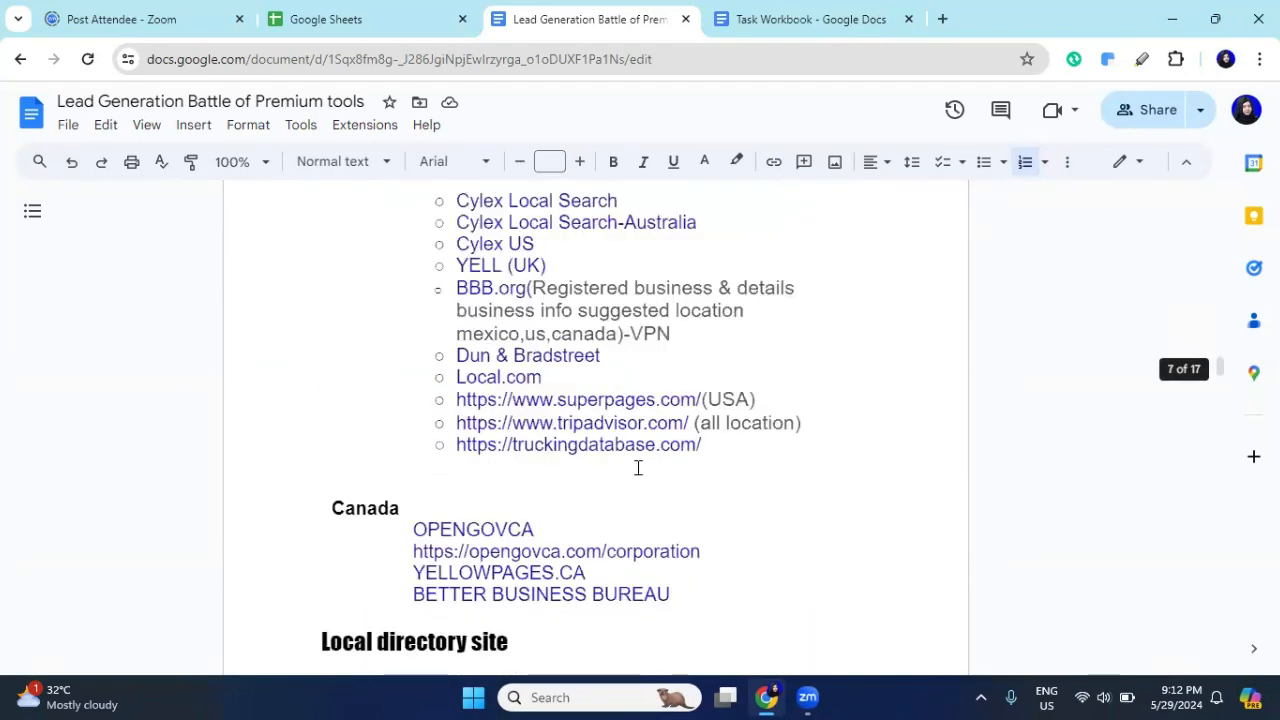
scroll(638, 468, "down", 15)
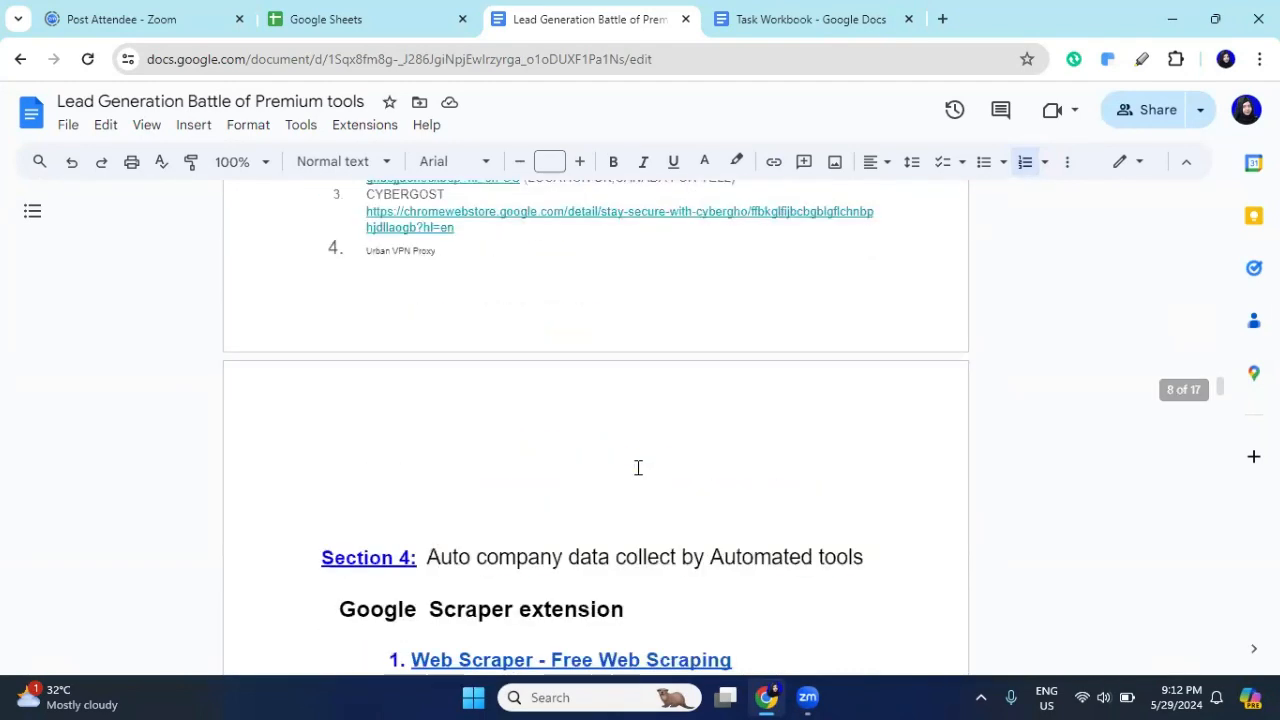
scroll(638, 464, "down", 3)
scroll(637, 463, "up", 3)
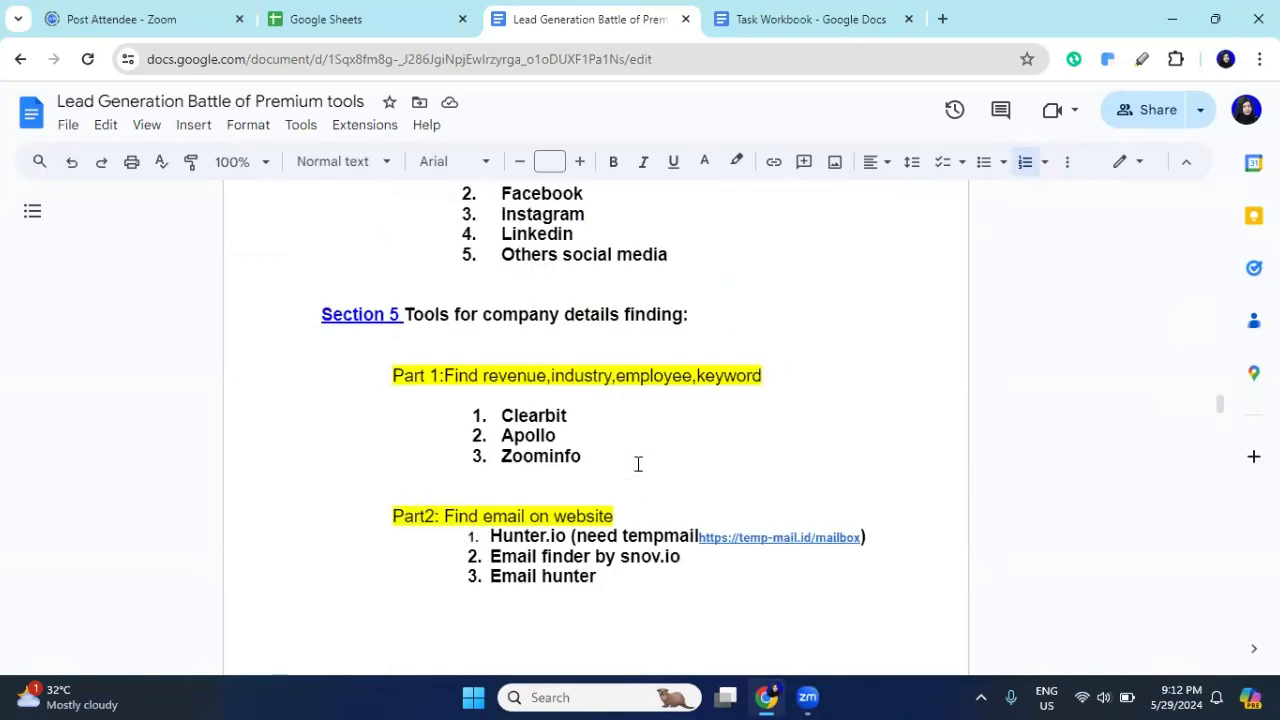
scroll(637, 463, "down", 2)
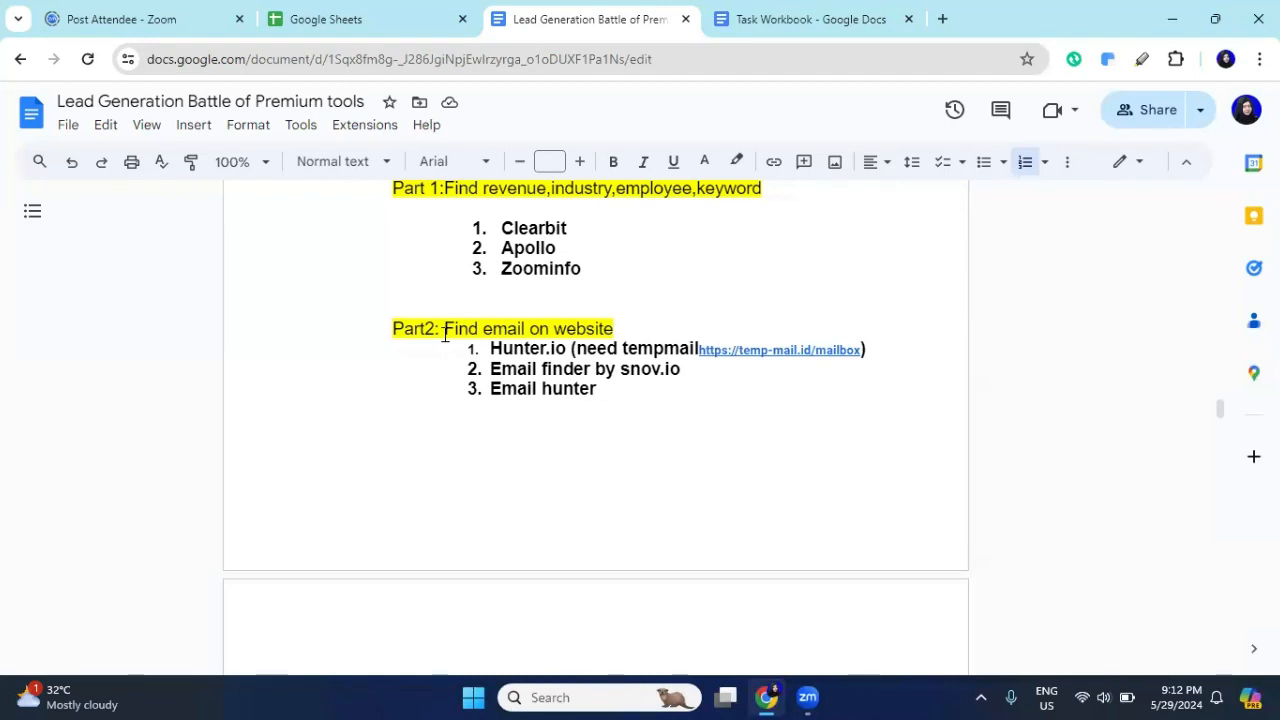
left_click_drag(443, 330, 622, 335)
left_click_drag(490, 352, 698, 347)
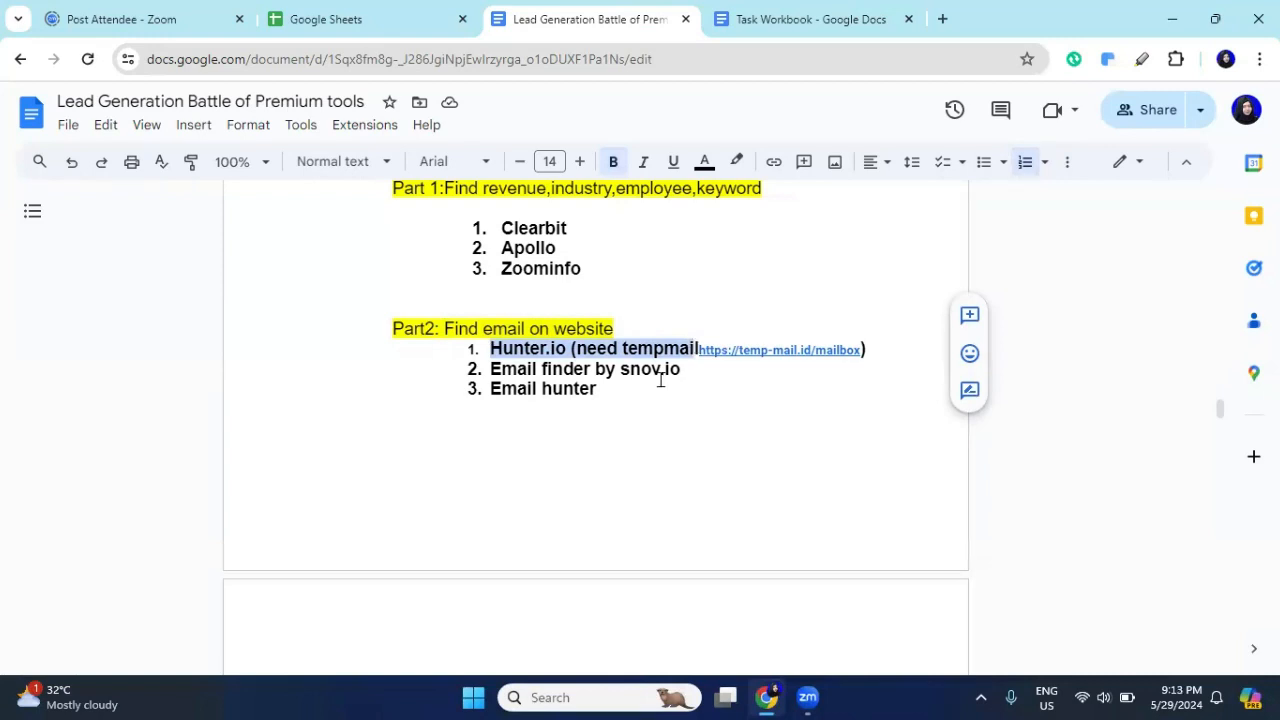
left_click(762, 352)
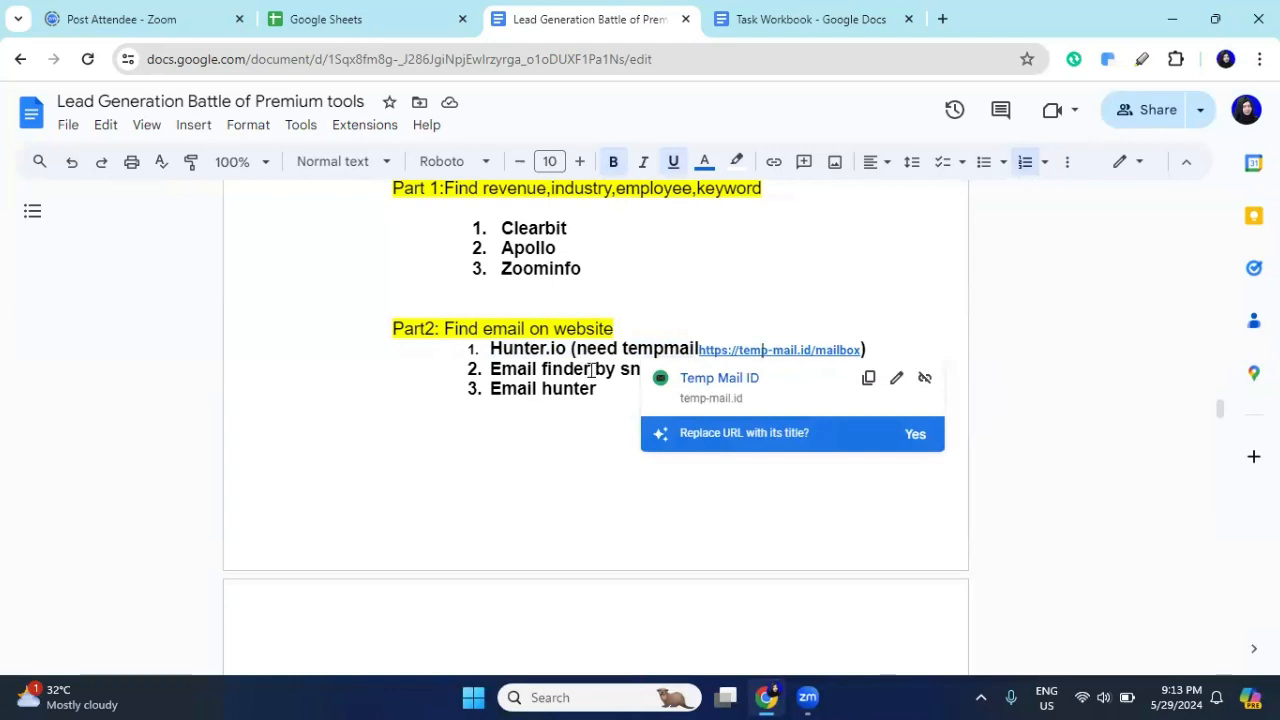
left_click_drag(604, 394, 478, 343)
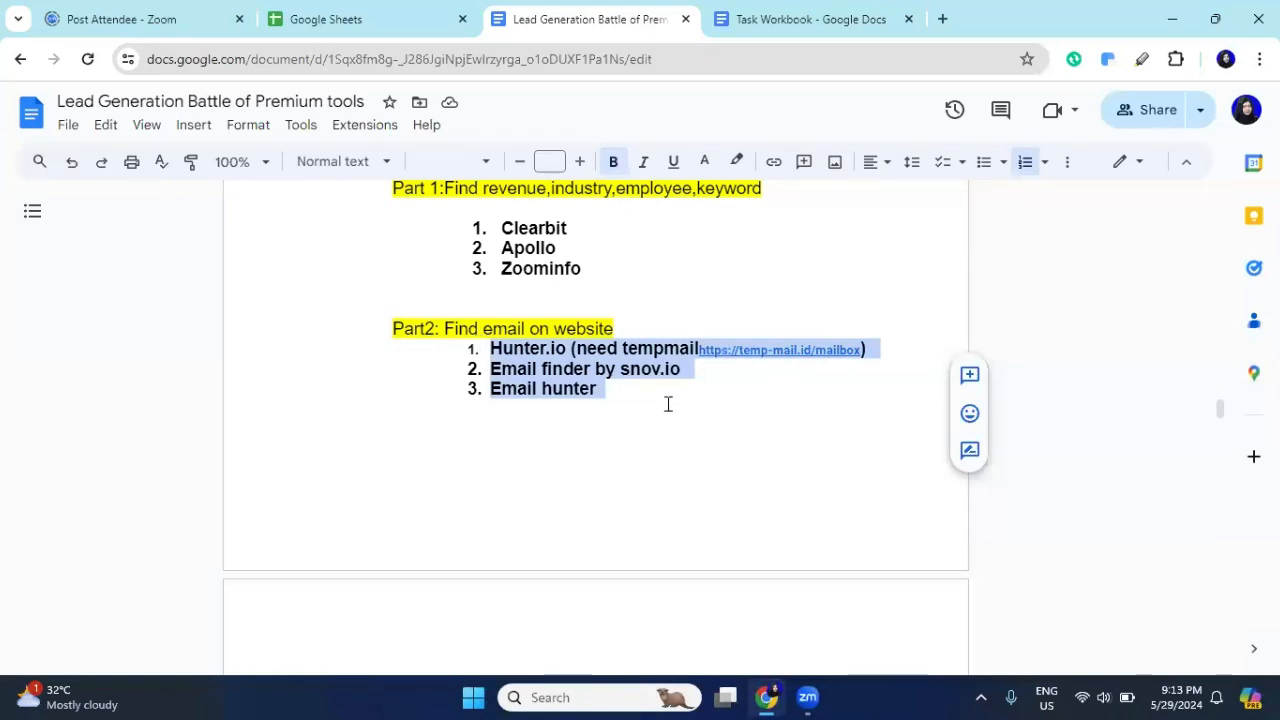
Step: Compare the Hunter.io, Email finder by snov.io and Email hunter entries and recheck the temp-mail link
left_click(689, 373)
left_click_drag(696, 373, 446, 346)
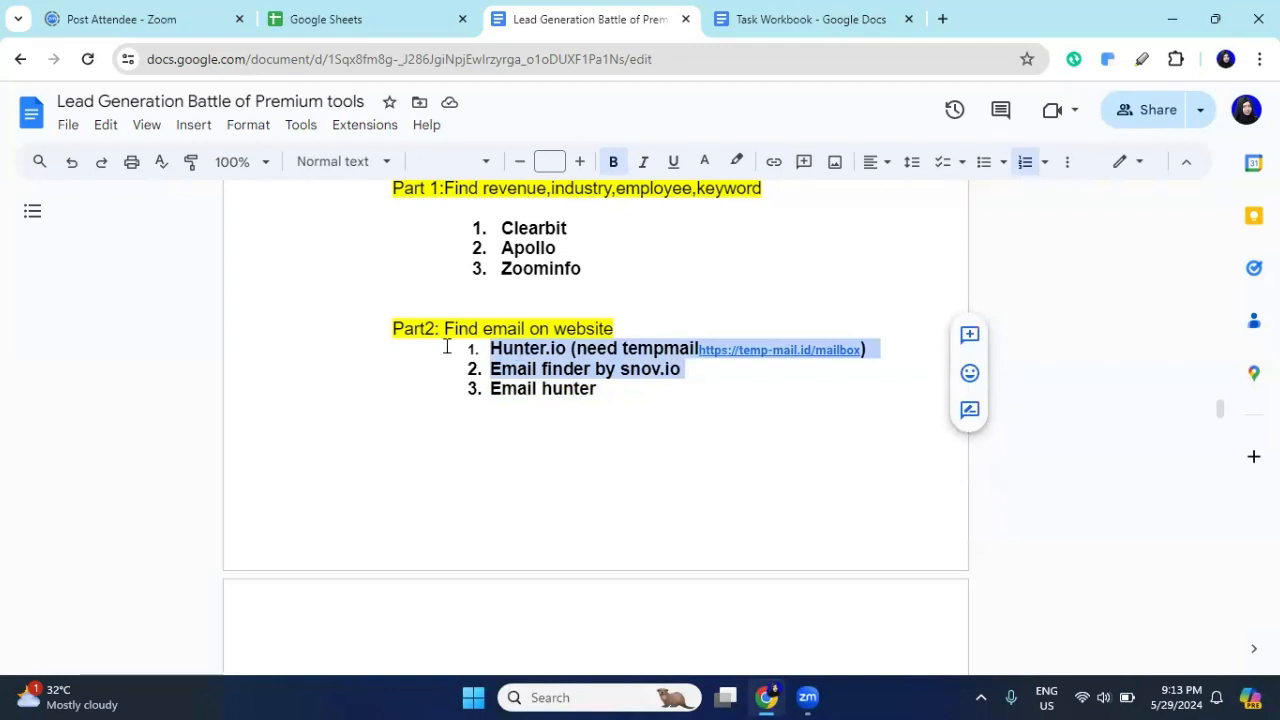
left_click(568, 352)
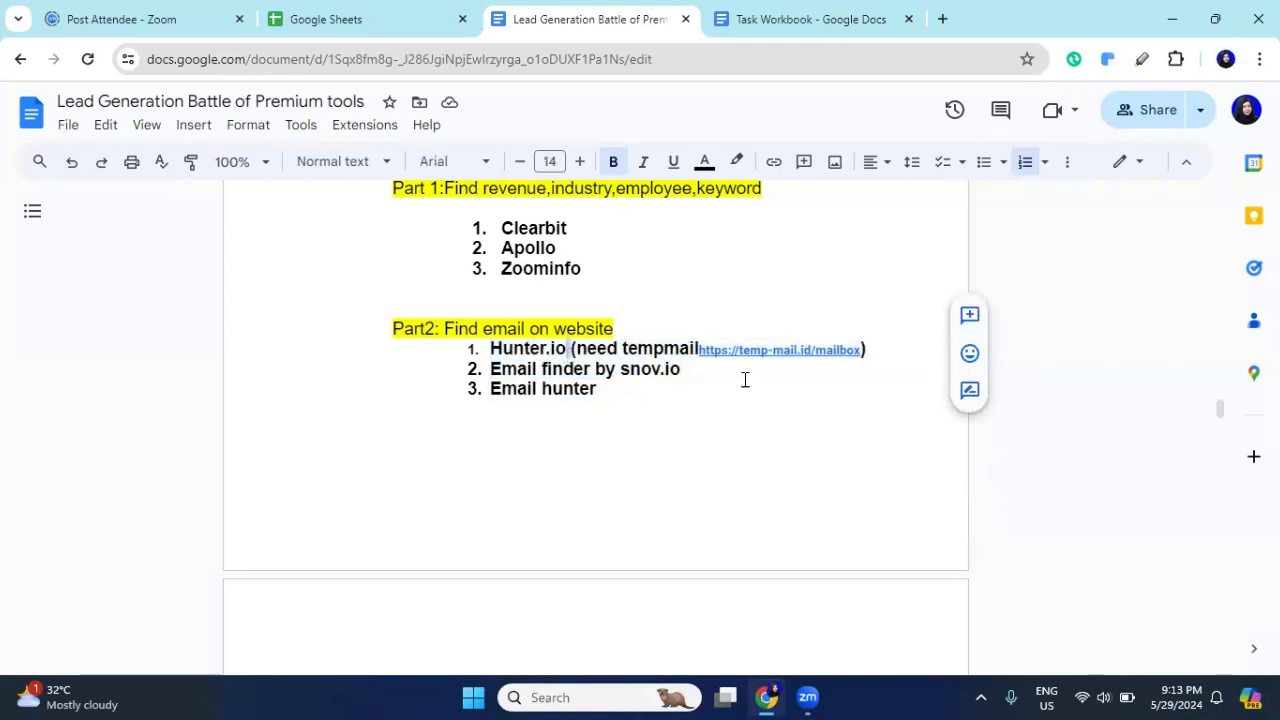
left_click(791, 349)
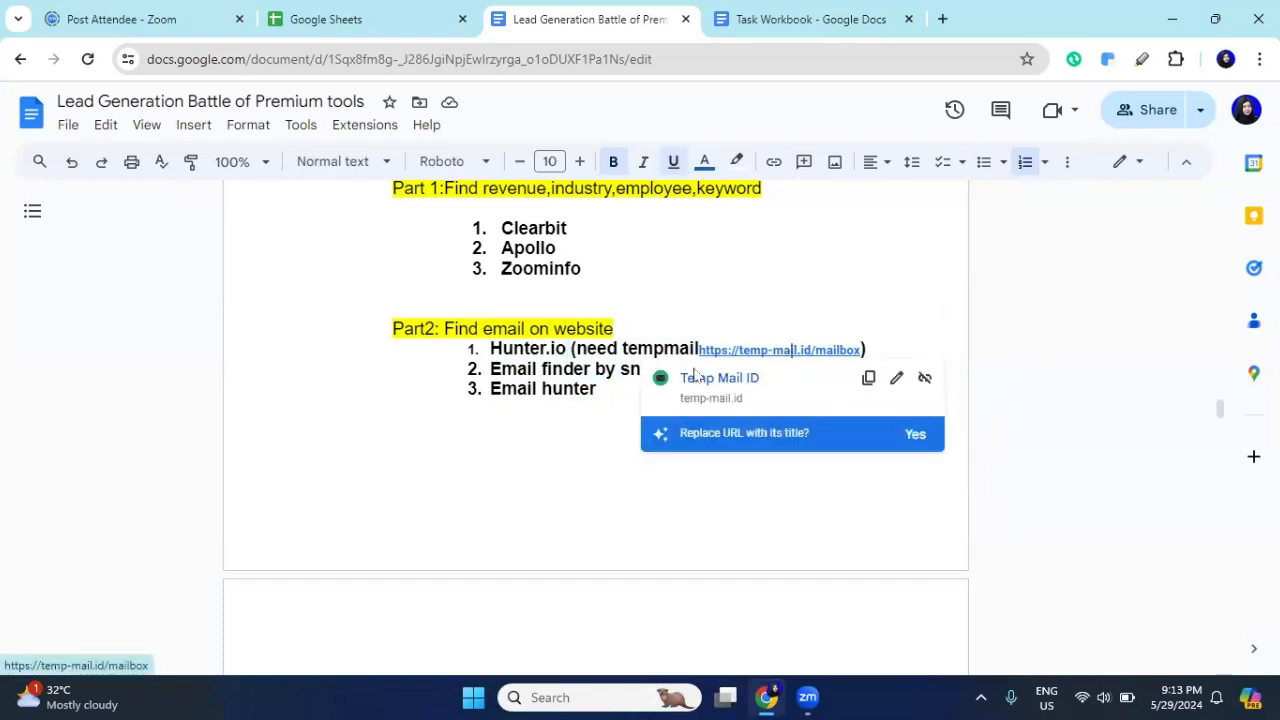
left_click(565, 370)
left_click_drag(700, 379, 540, 346)
left_click_drag(609, 400, 468, 338)
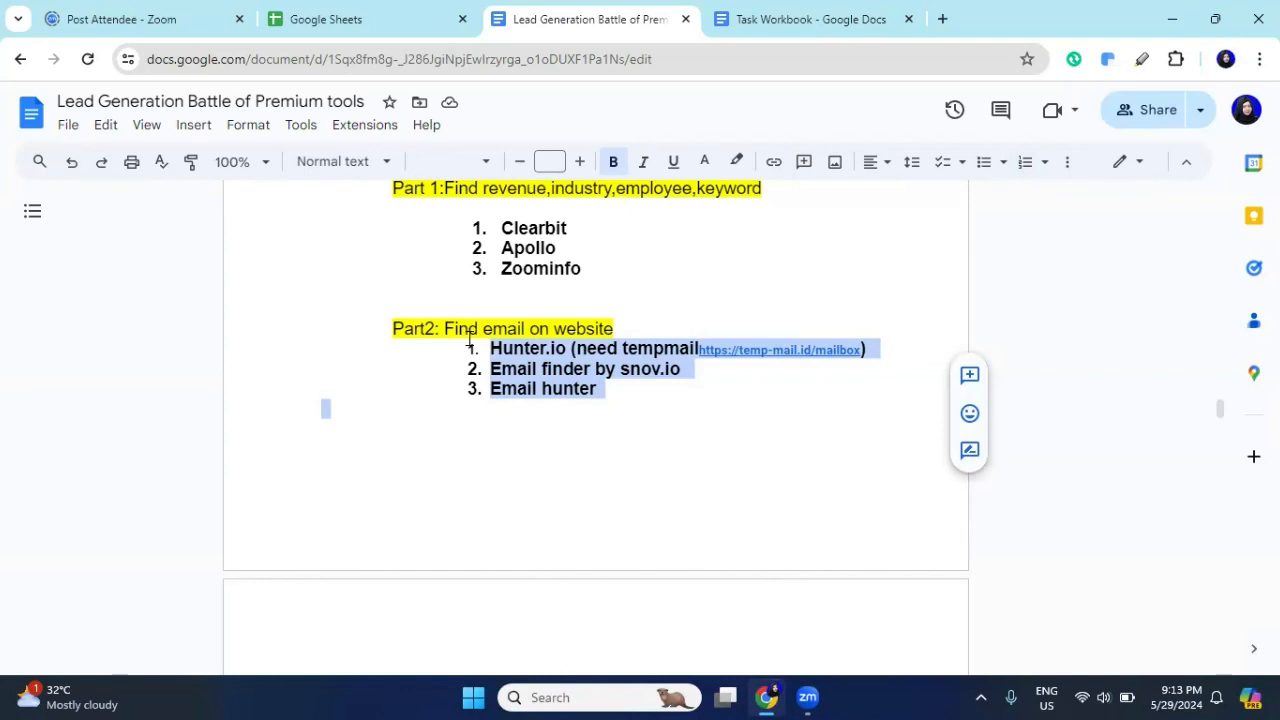
Step: Examine the Part 1 tools Clearbit, Apollo and Zoominfo for finding revenue, industry, employee and keyword
scroll(469, 340, "up", 2)
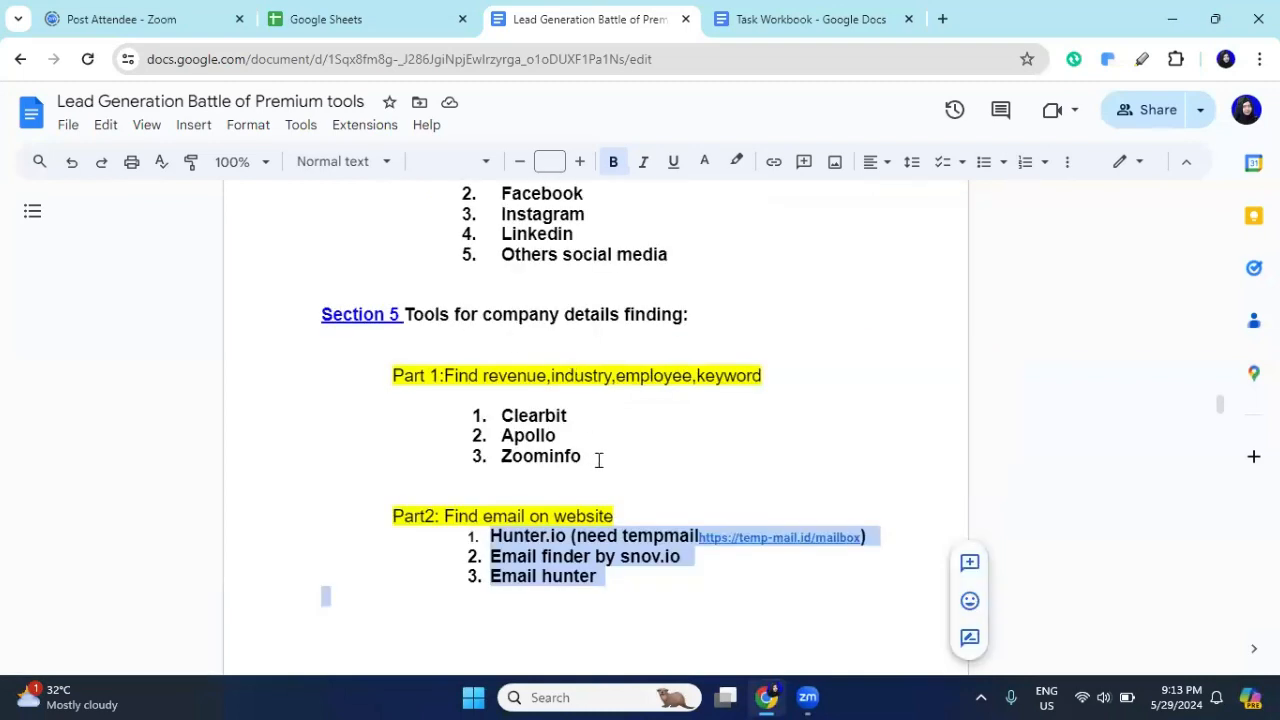
left_click_drag(597, 460, 499, 415)
left_click_drag(444, 376, 757, 375)
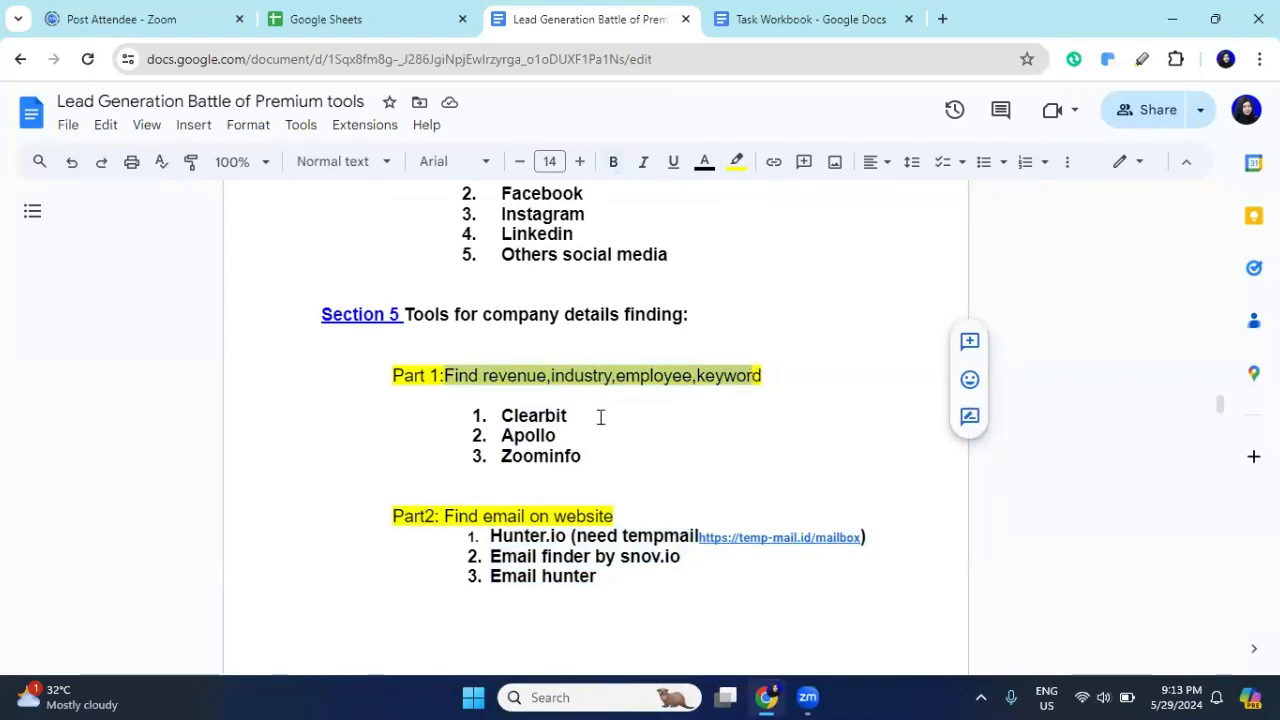
left_click(623, 441)
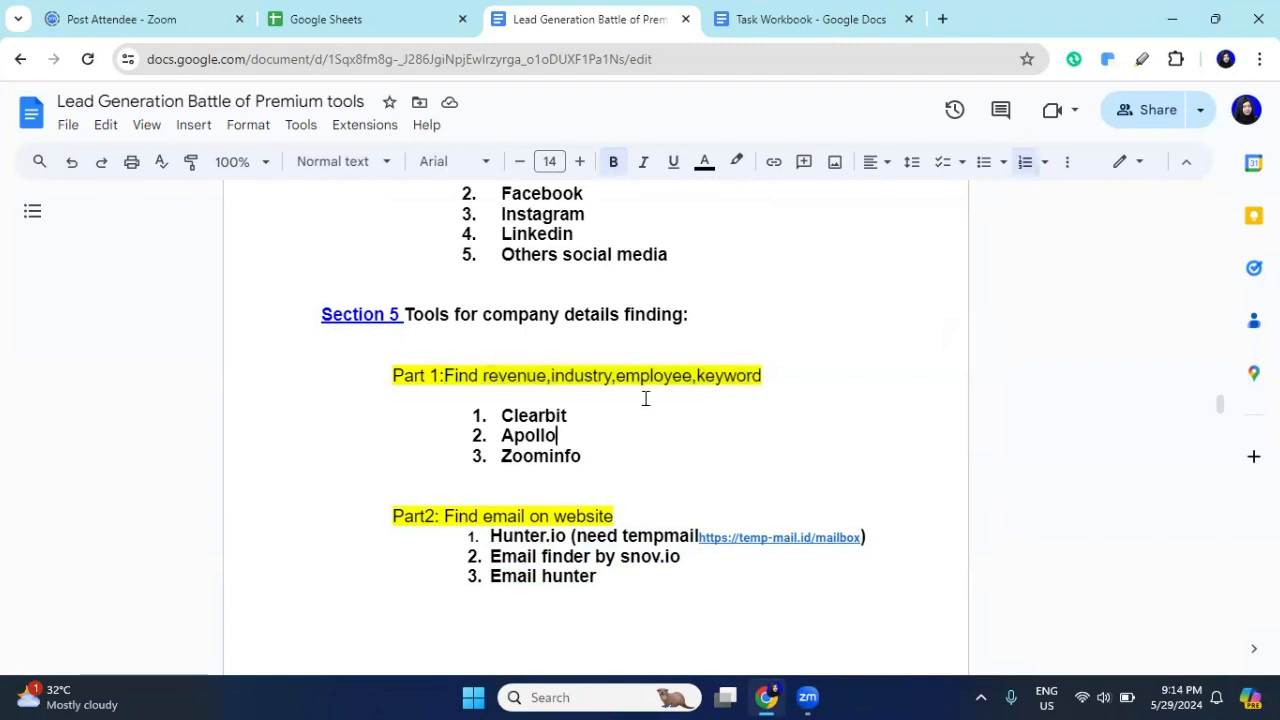
left_click_drag(508, 375, 756, 377)
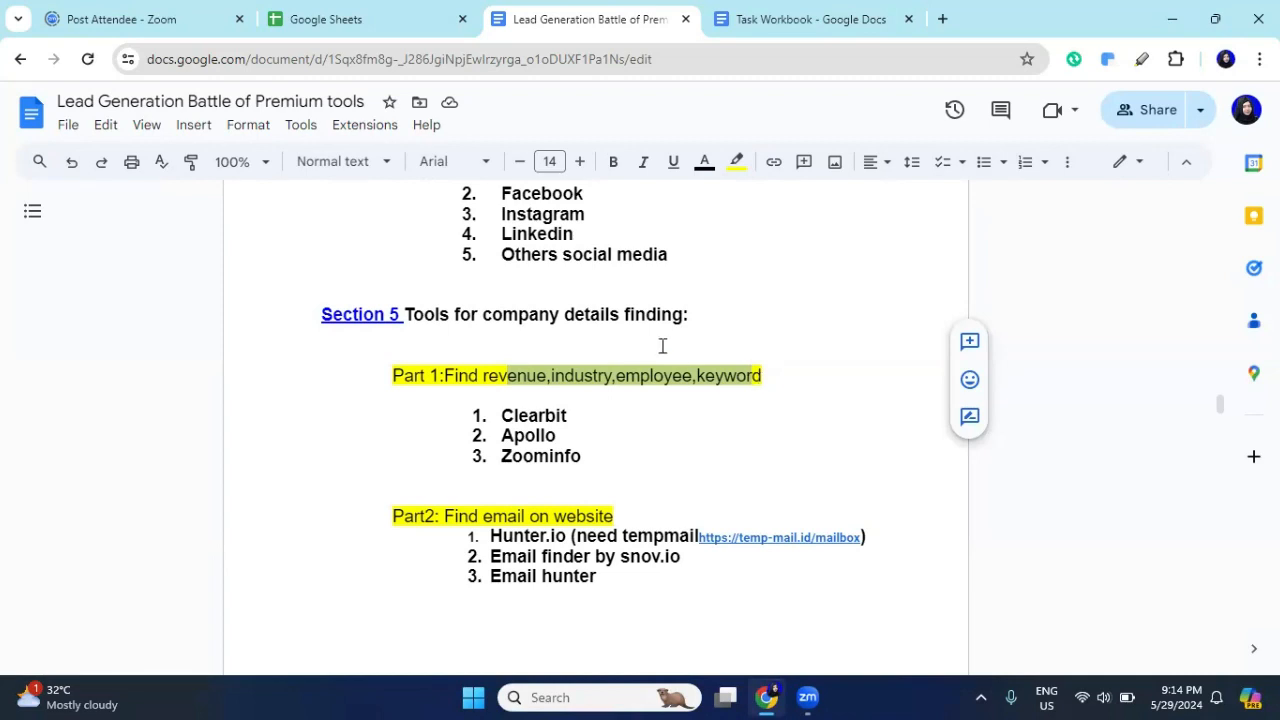
Step: Review the directory sites and the Google Scraper extension list in Section 4, highlighting the Instant data scraper entry
scroll(662, 345, "up", 2)
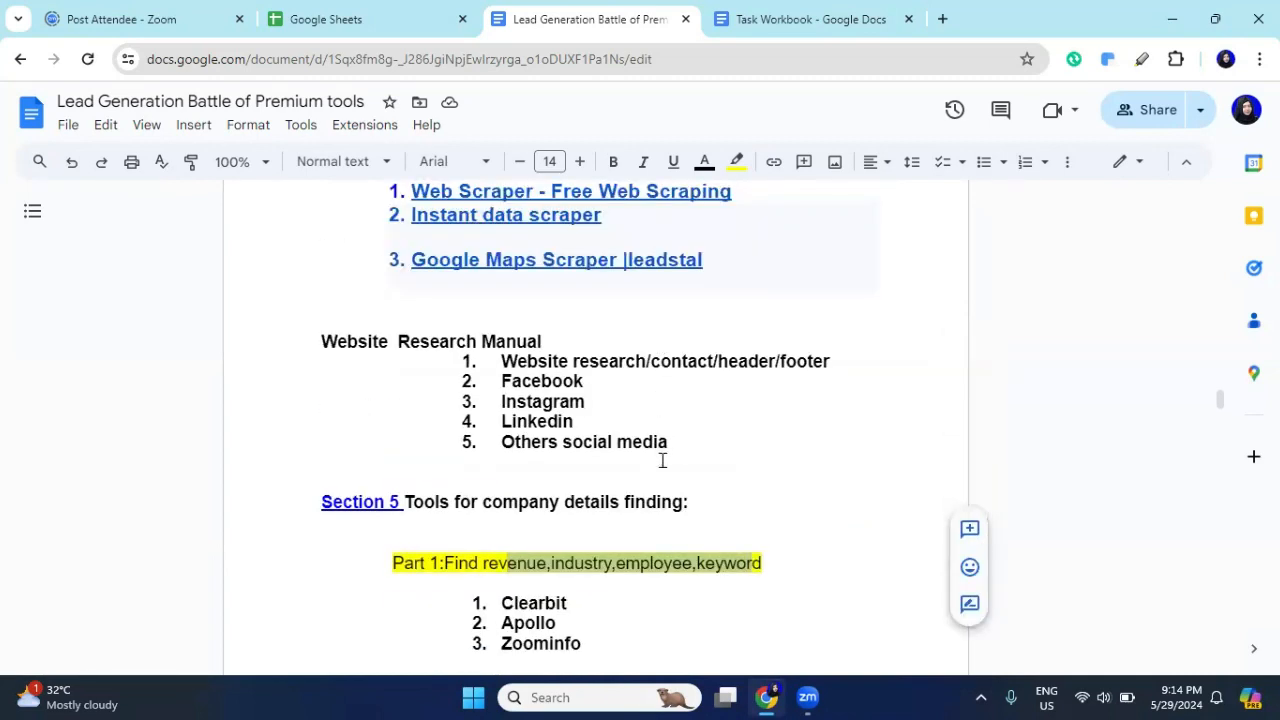
scroll(662, 459, "up", 4)
scroll(662, 460, "up", 7)
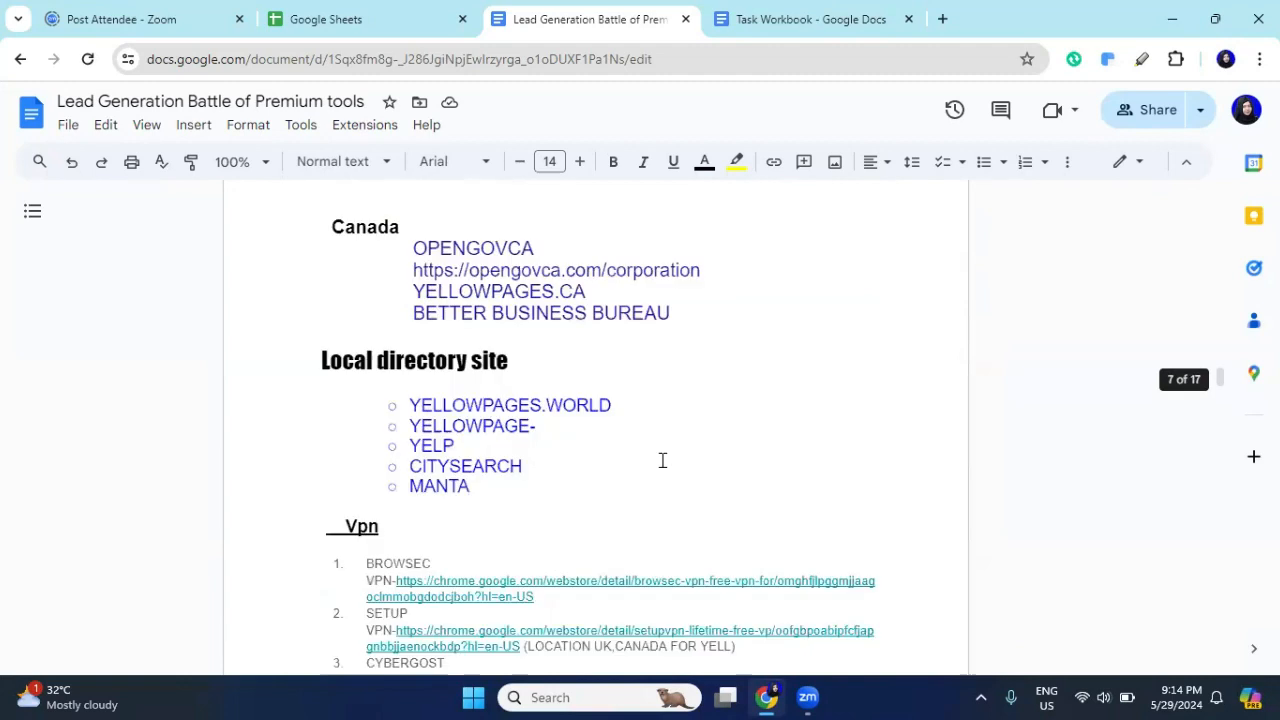
scroll(662, 460, "up", 4)
scroll(662, 460, "down", 15)
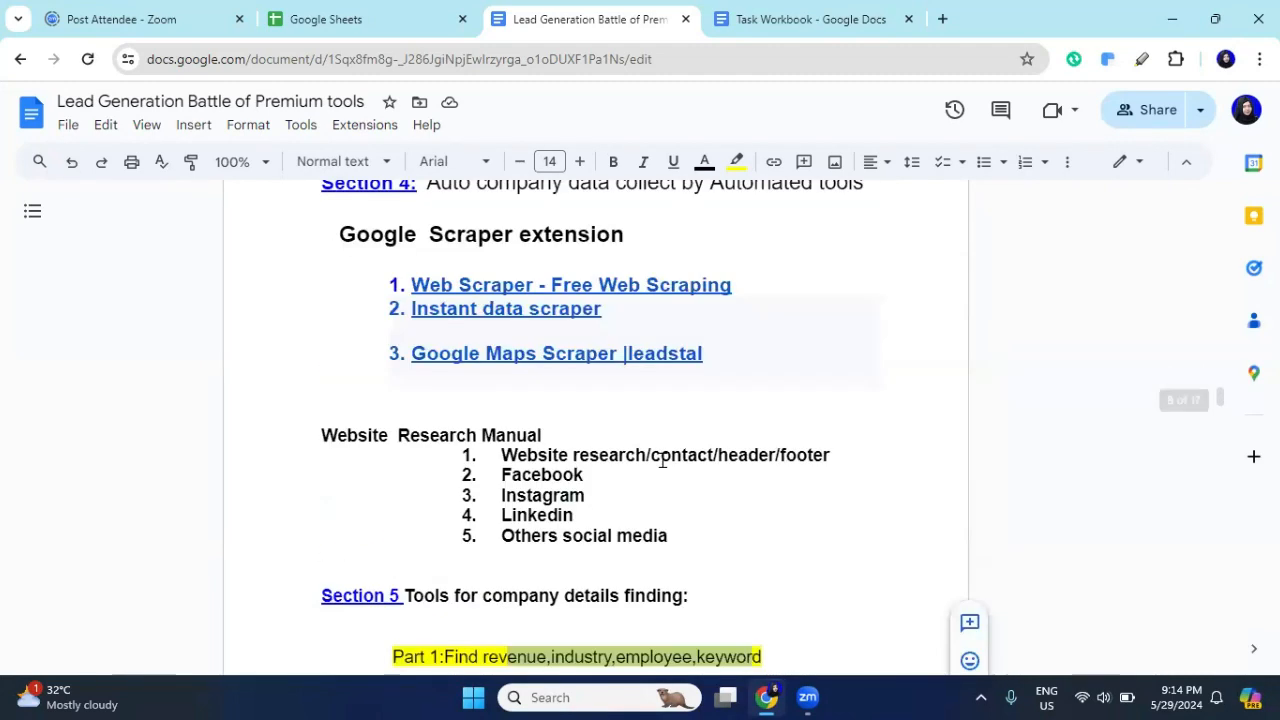
scroll(662, 460, "down", 2)
scroll(662, 460, "up", 3)
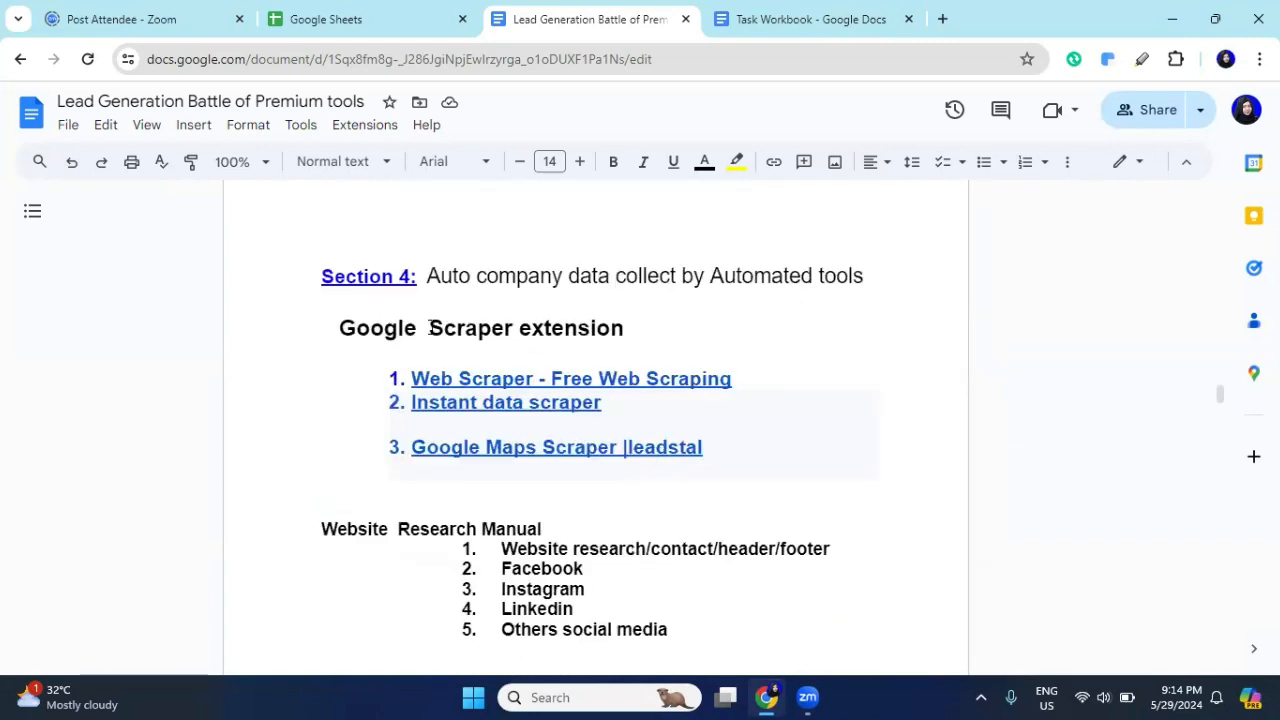
left_click_drag(341, 328, 649, 332)
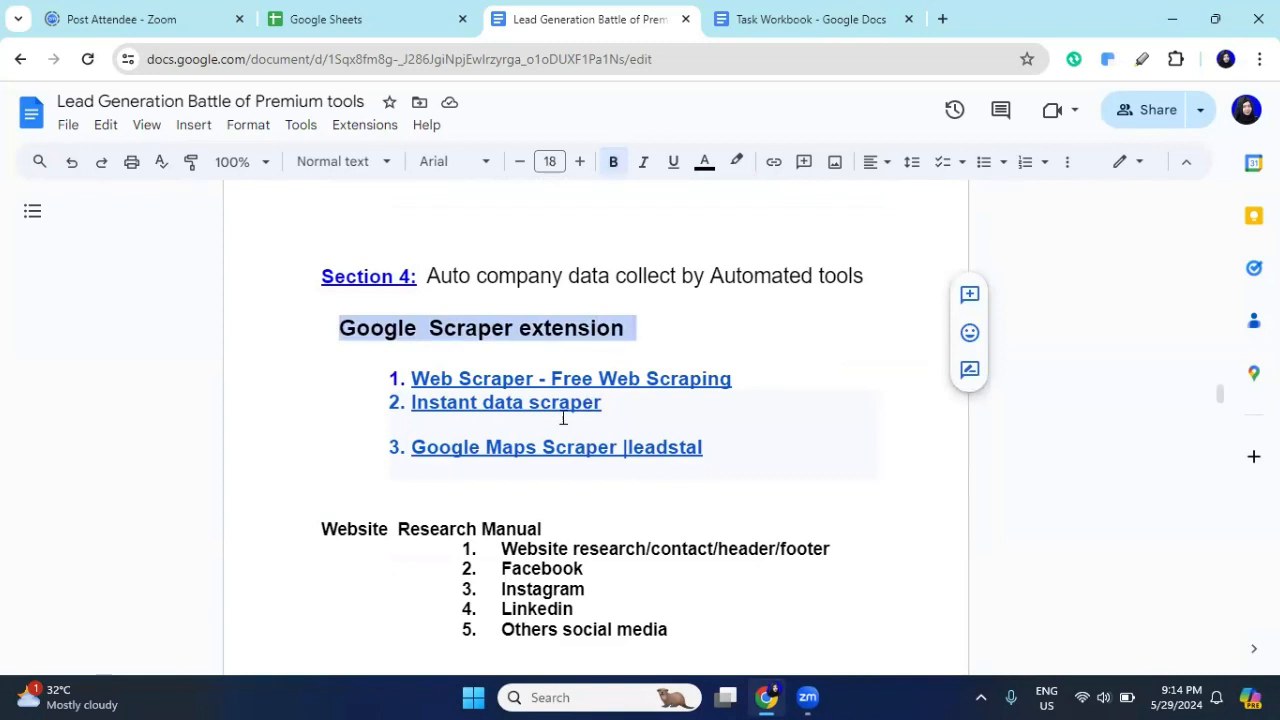
left_click(514, 405)
left_click_drag(626, 403, 383, 405)
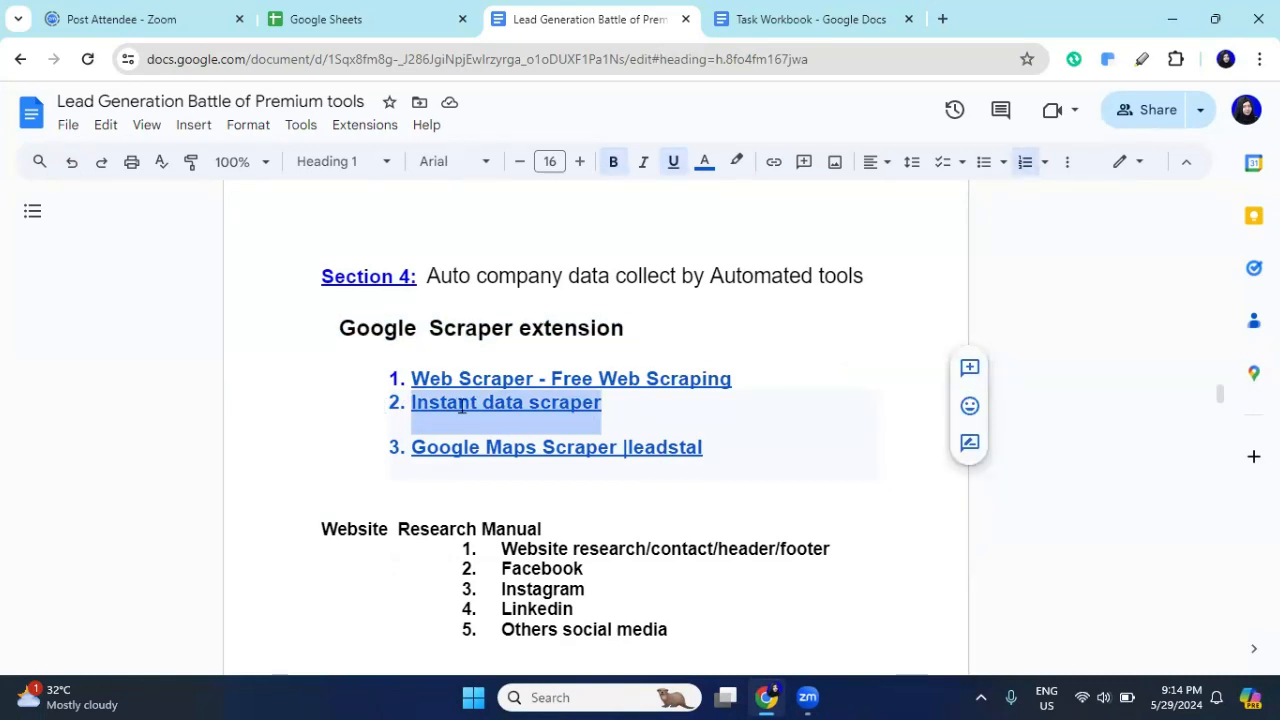
Step: Preview the Web Scraper and Google Maps Scraper links and highlight the Instant data scraper entry again
left_click(499, 378)
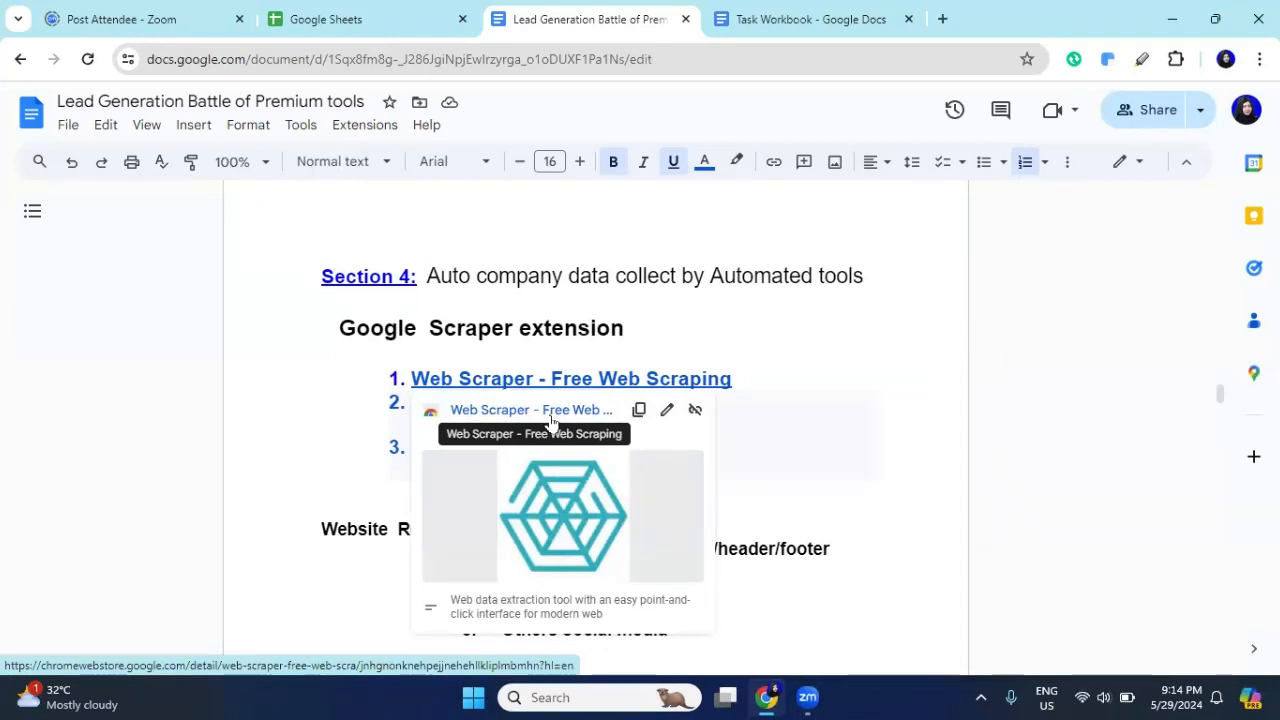
left_click(765, 378)
left_click(469, 447)
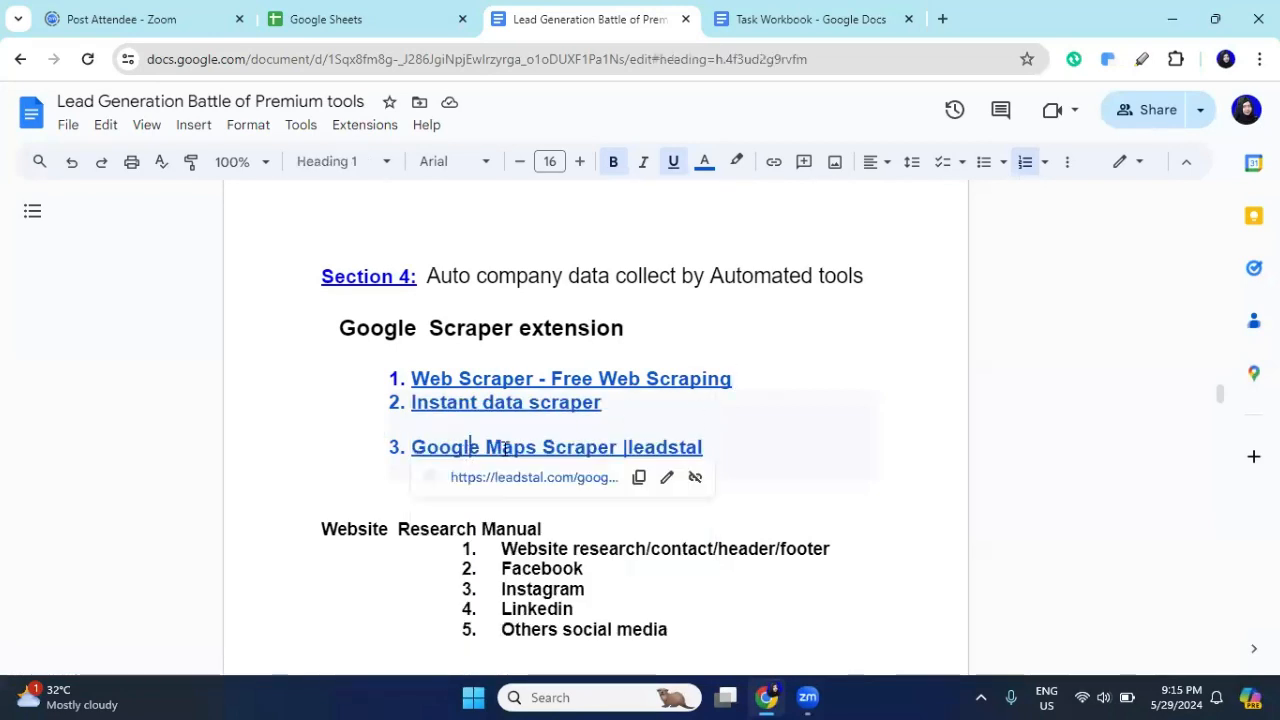
left_click_drag(714, 451, 366, 372)
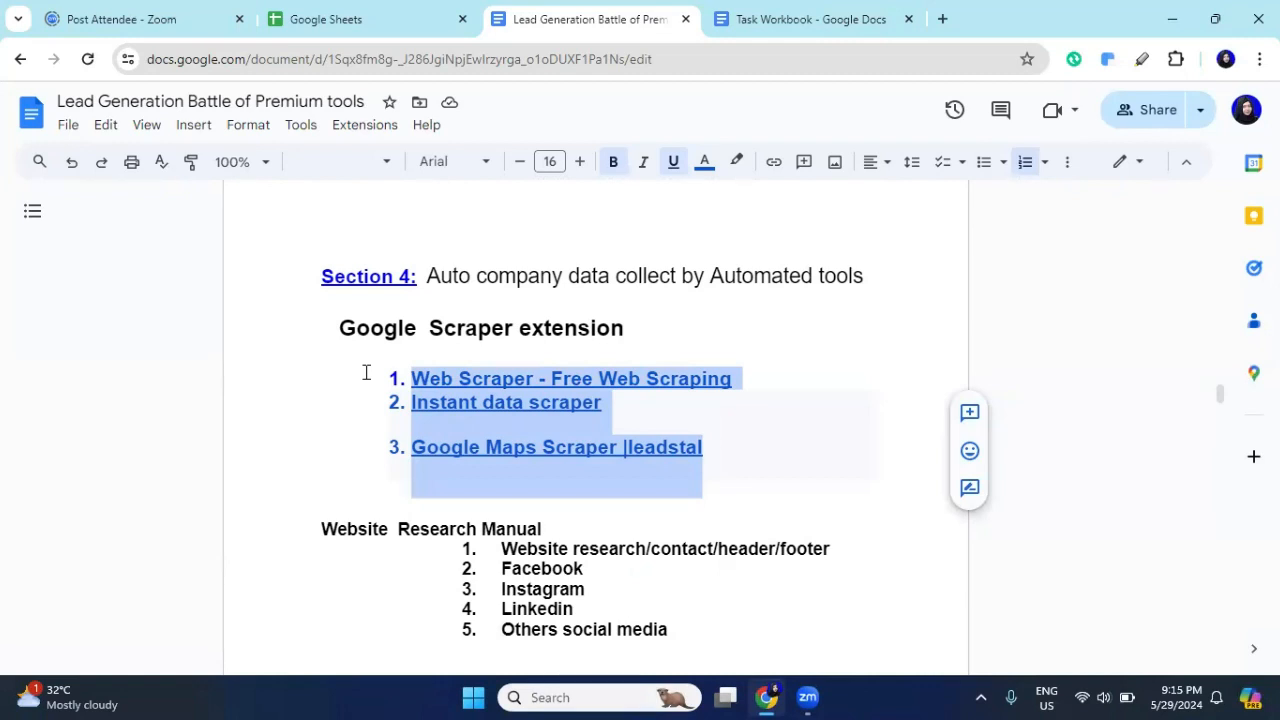
left_click(551, 456)
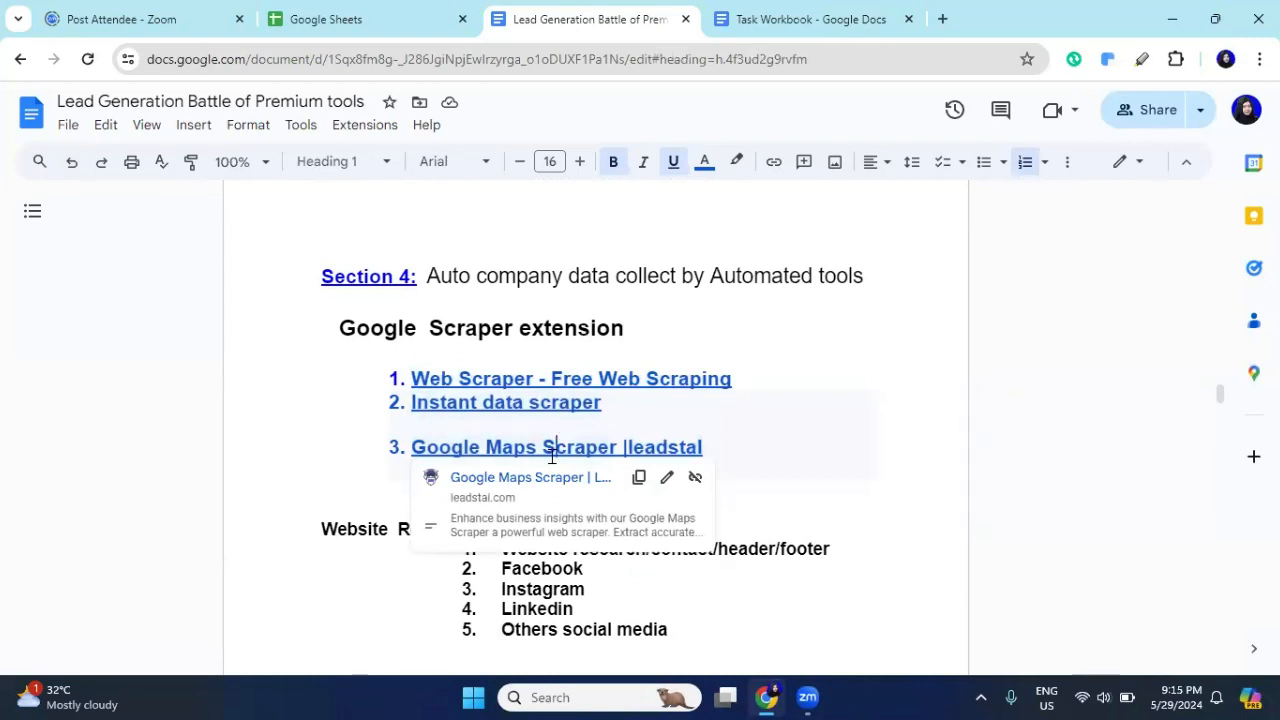
left_click(519, 405)
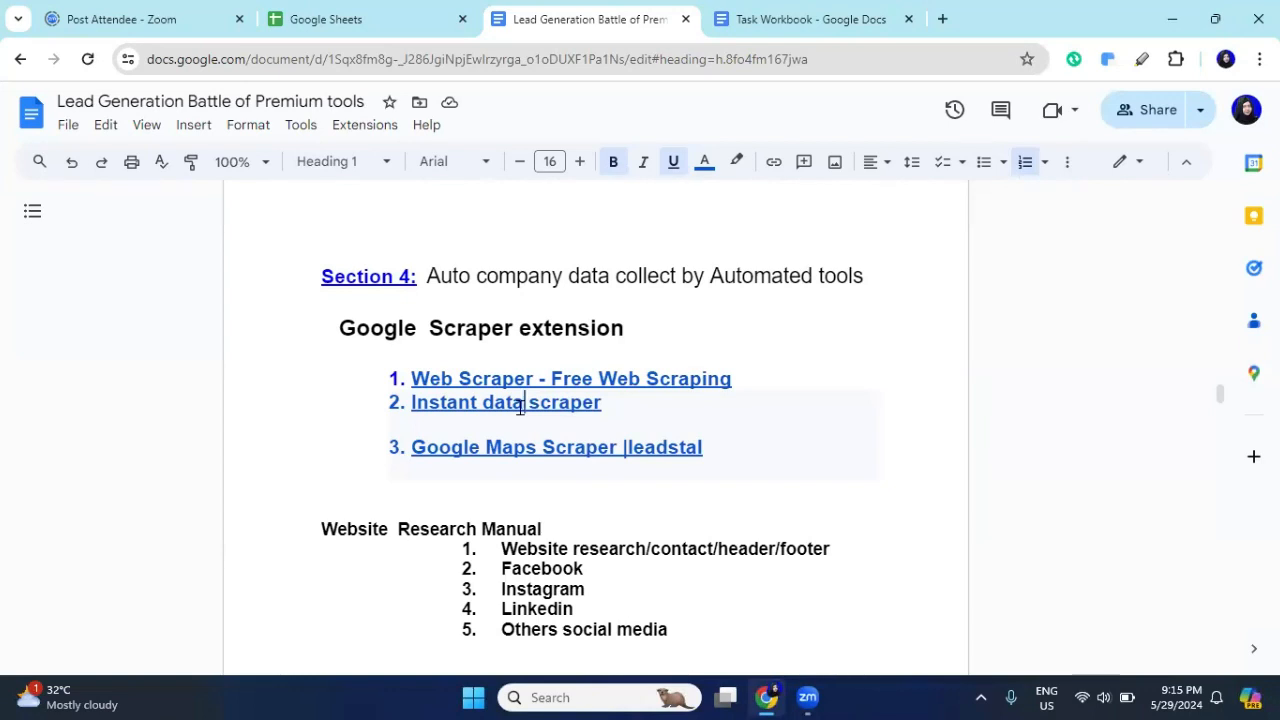
left_click(428, 402)
left_click(614, 401, "shift")
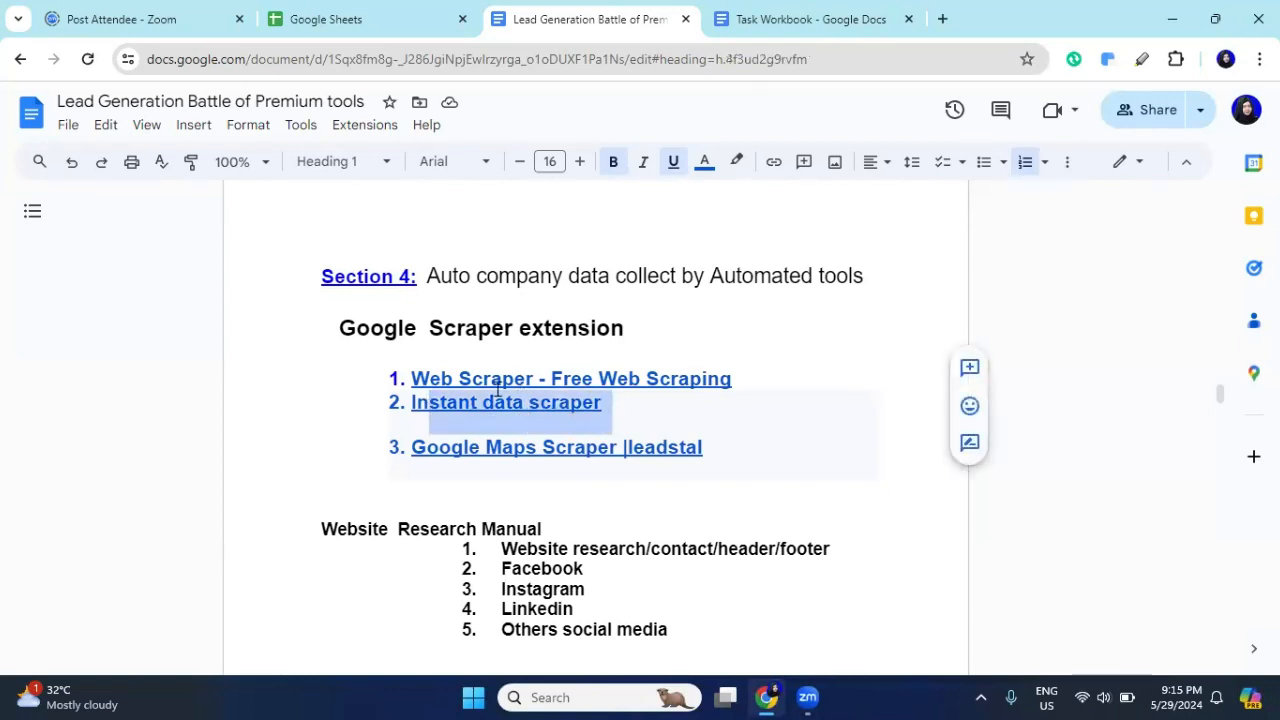
Step: Highlight the Web Scraper - Free Web Scraping entry in the Google Scraper extension list
left_click(430, 398)
left_click(417, 385)
left_click_drag(417, 385, 743, 366)
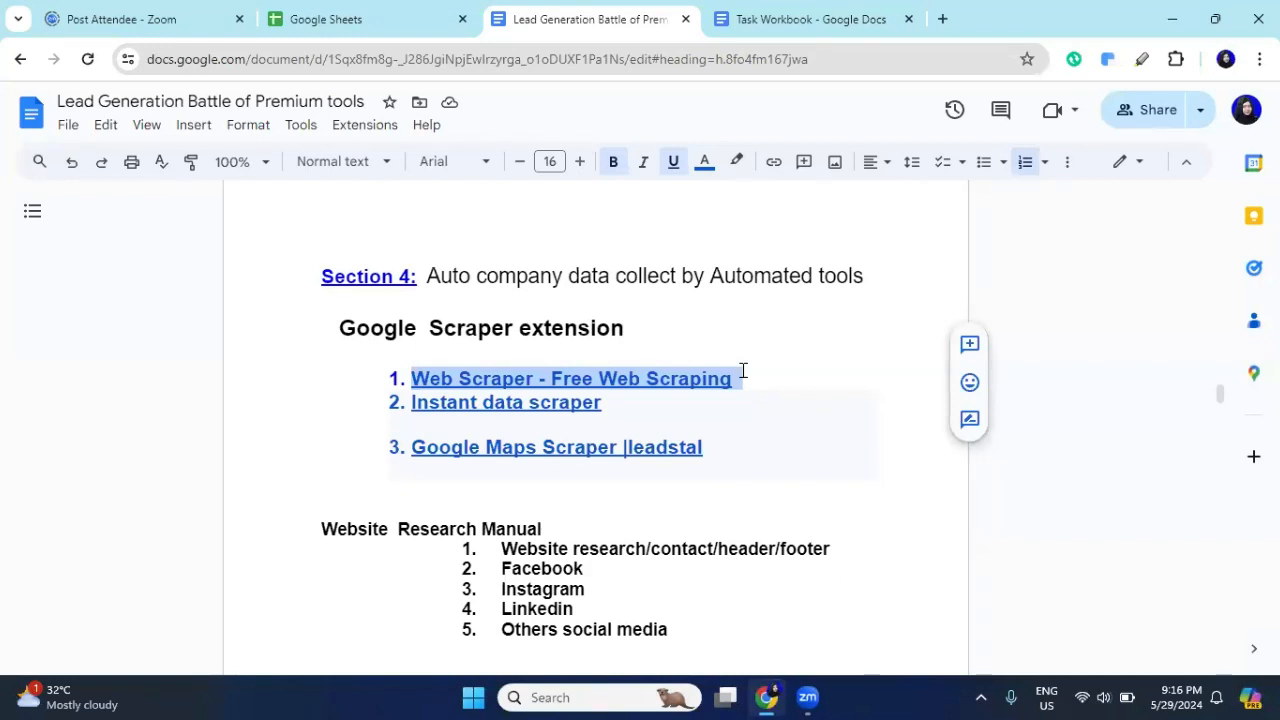
Step: Append "/ web research" to the Website Research Manual heading above Section 5
scroll(743, 371, "down", 3)
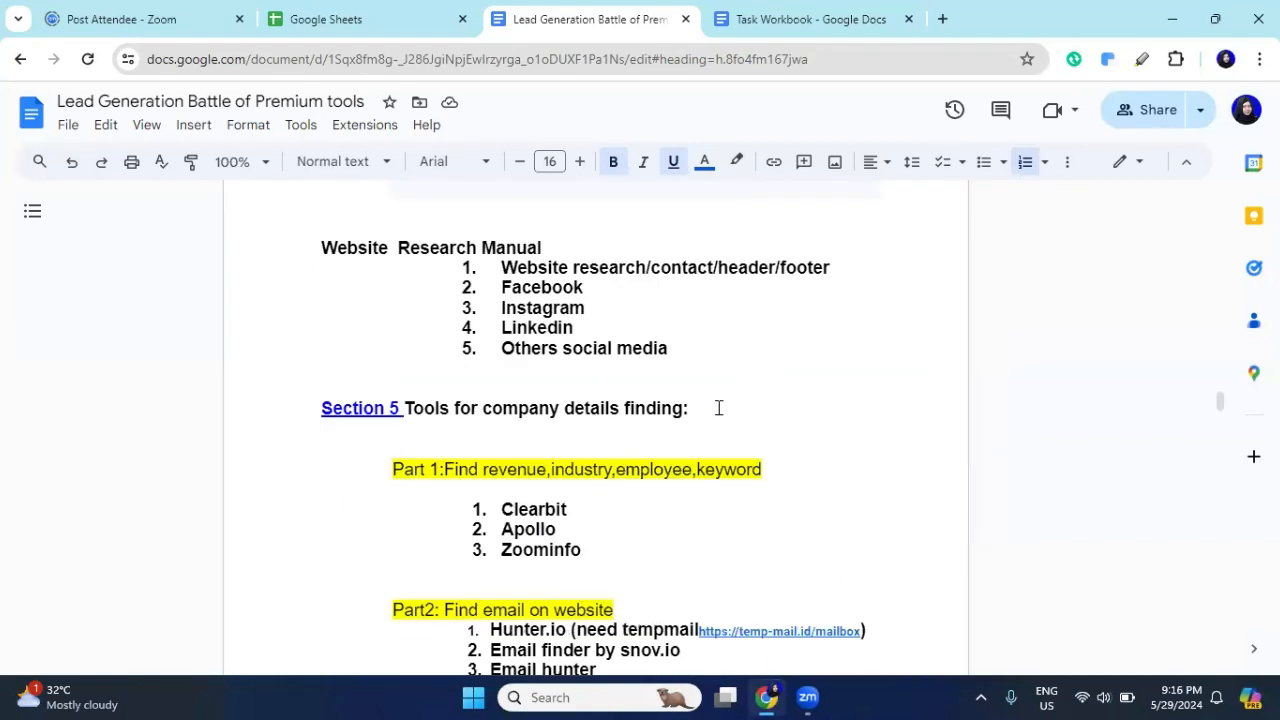
left_click_drag(330, 247, 677, 560)
left_click(458, 248)
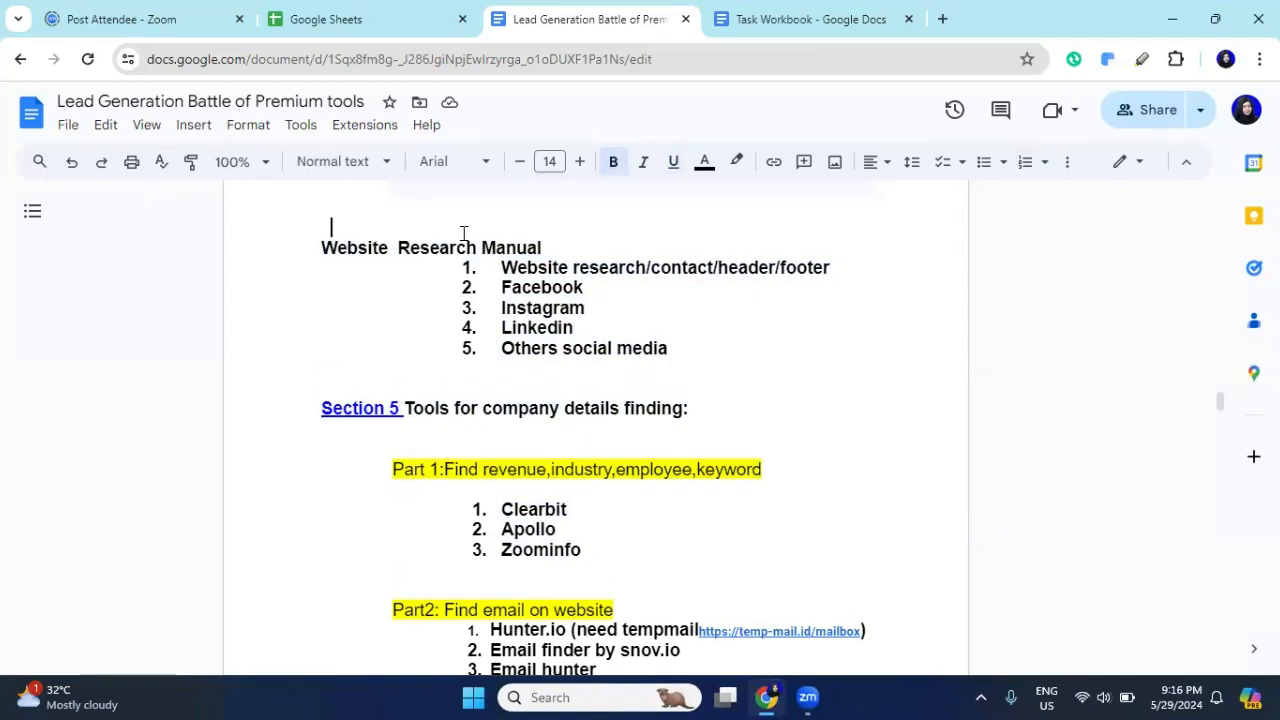
left_click_drag(322, 247, 447, 255)
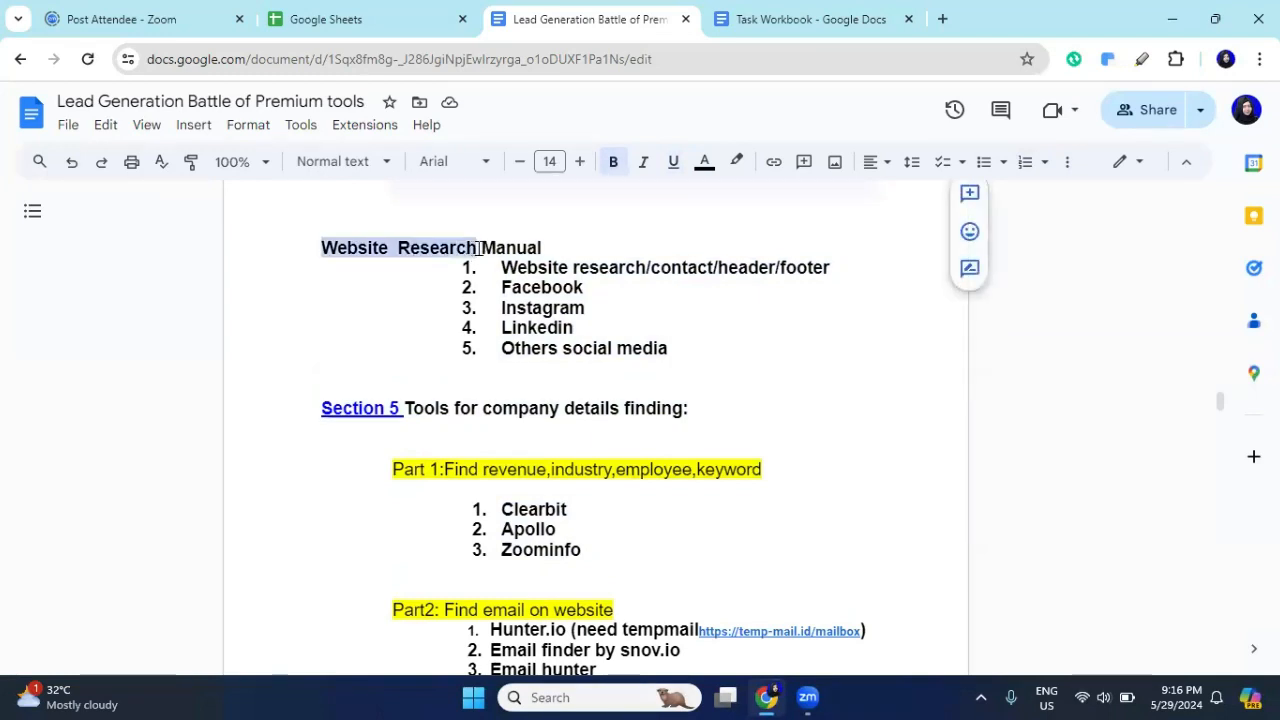
left_click(564, 252)
type("/ ")
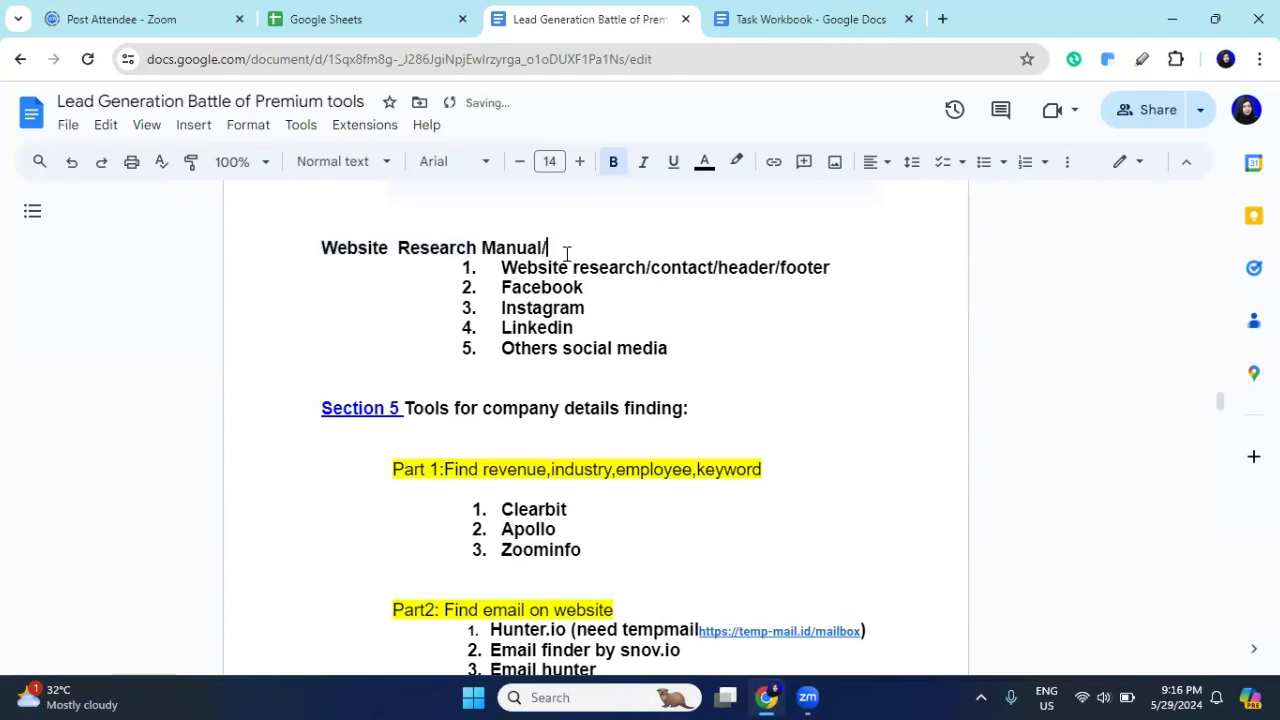
type("web research")
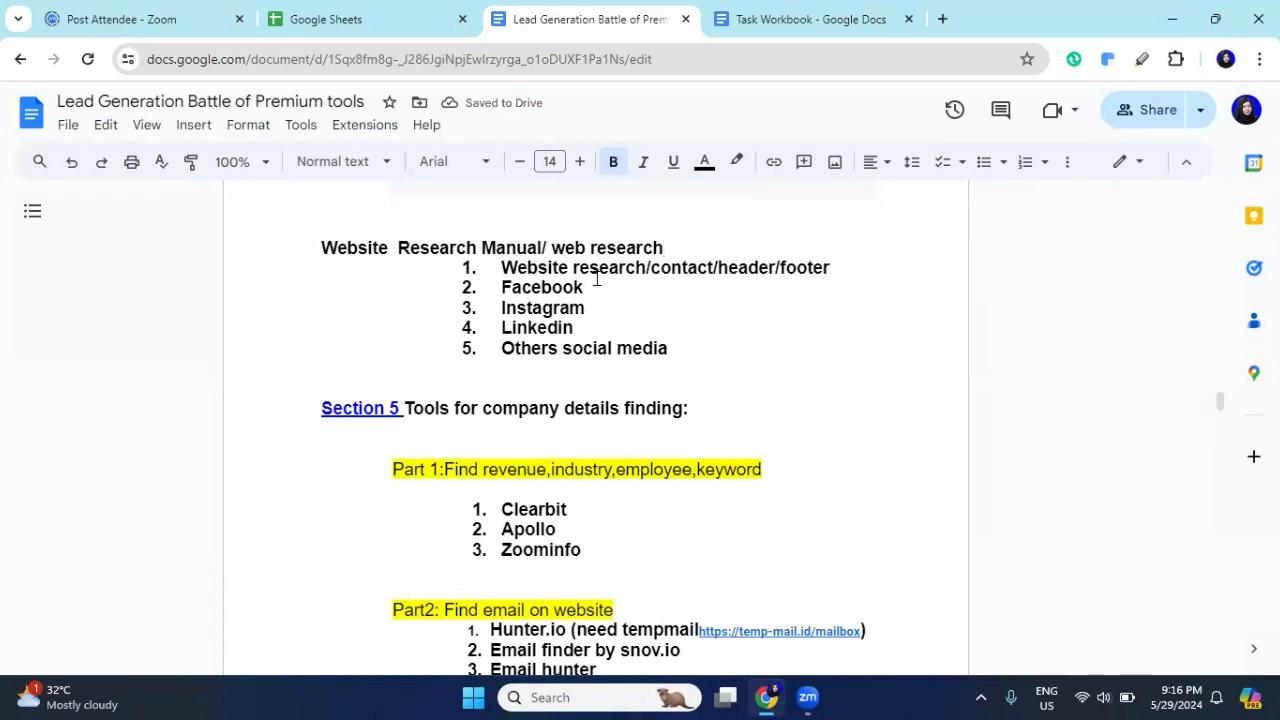
Step: Review the manual web research list alongside Section 5's Part 1 tools Clearbit, Apollo and Zoominfo, highlighting each group
left_click_drag(309, 249, 694, 254)
left_click_drag(700, 348, 466, 257)
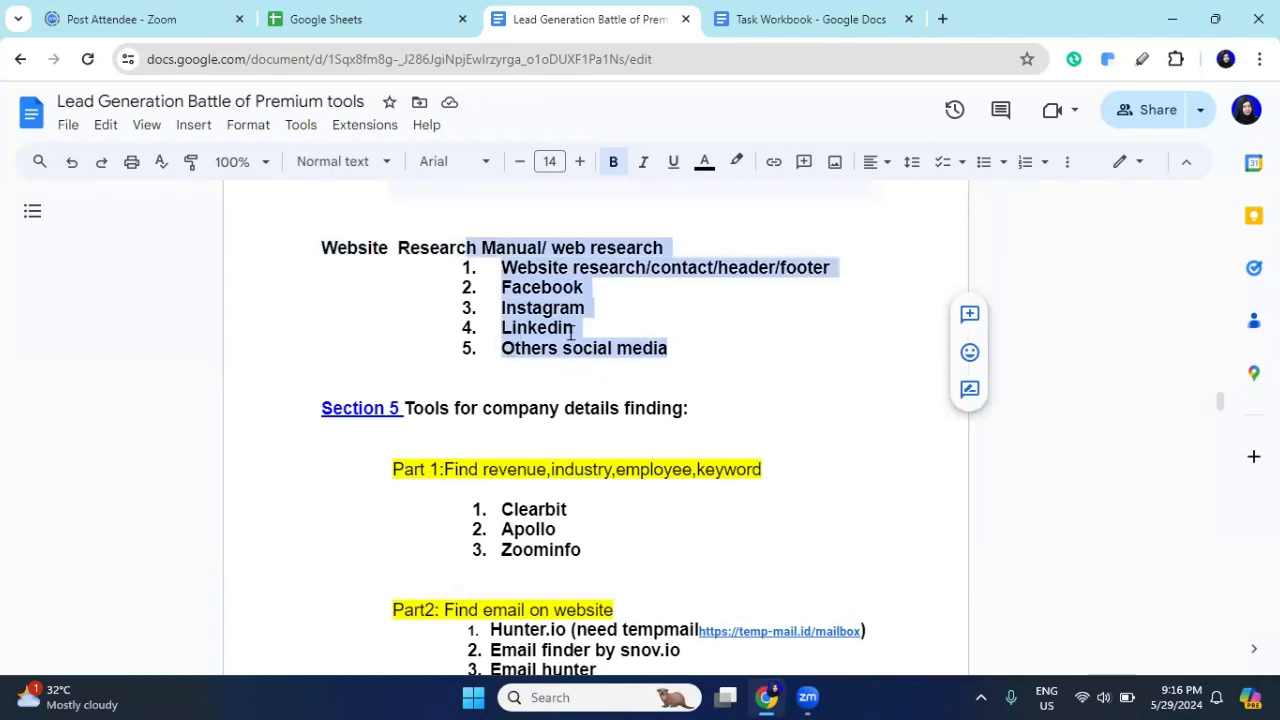
scroll(546, 387, "down", 2)
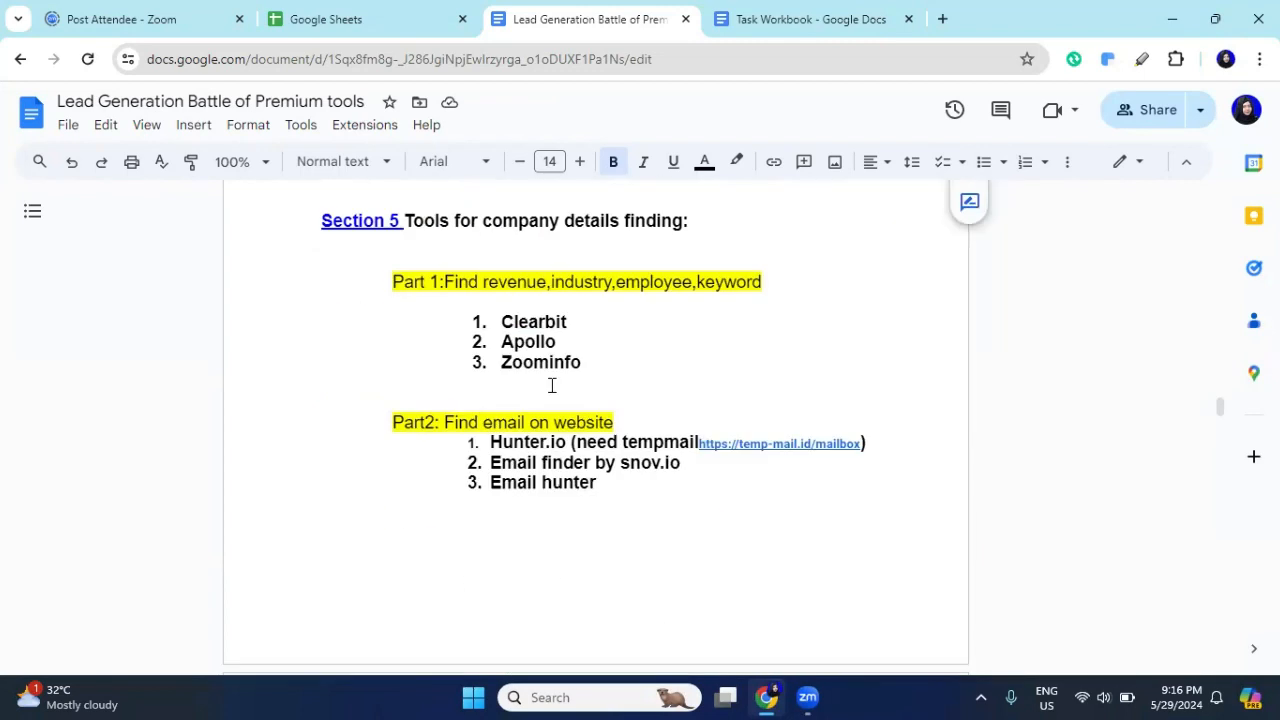
left_click_drag(594, 371, 781, 291)
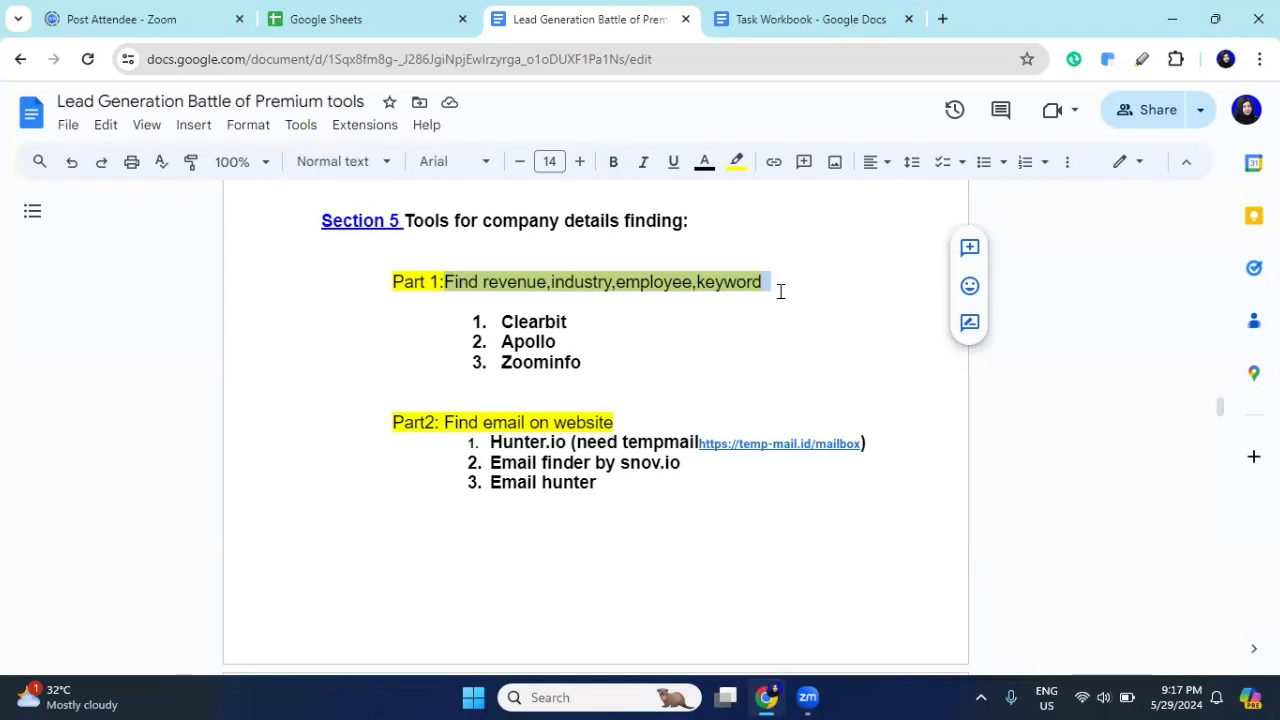
left_click_drag(606, 363, 443, 300)
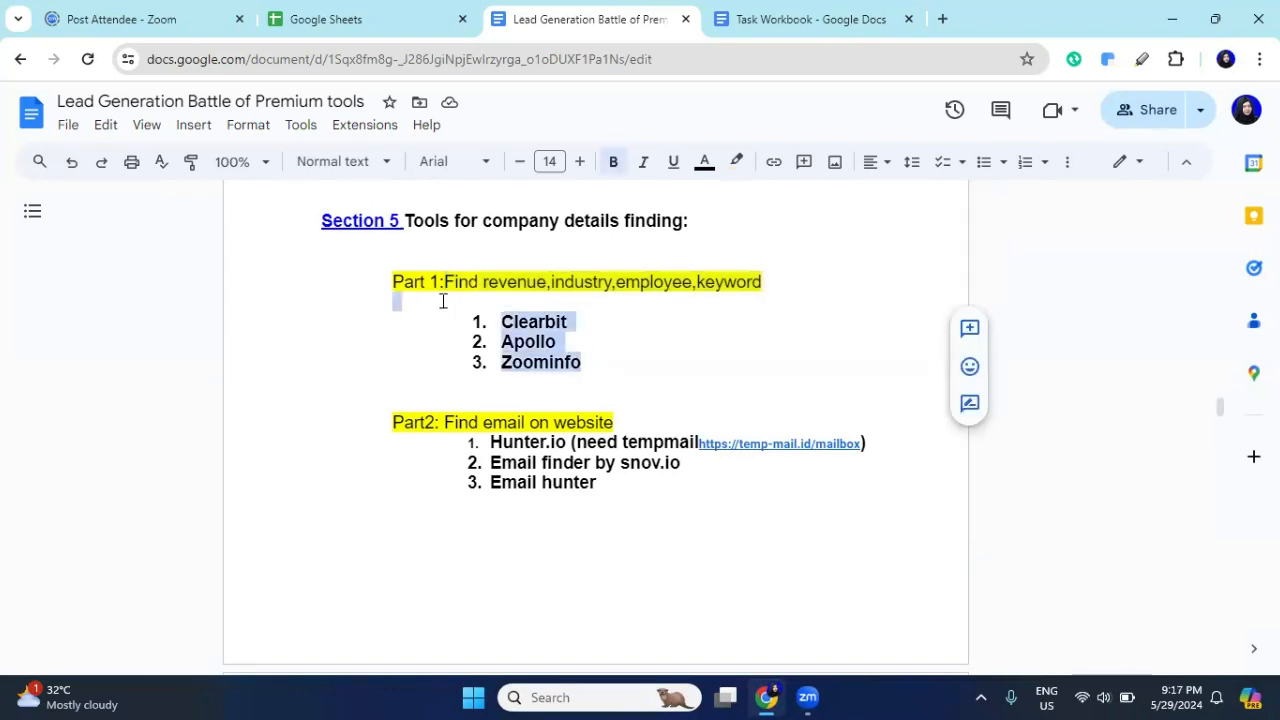
scroll(443, 300, "up", 1)
scroll(610, 476, "down", 1)
left_click(634, 420)
scroll(634, 420, "up", 3)
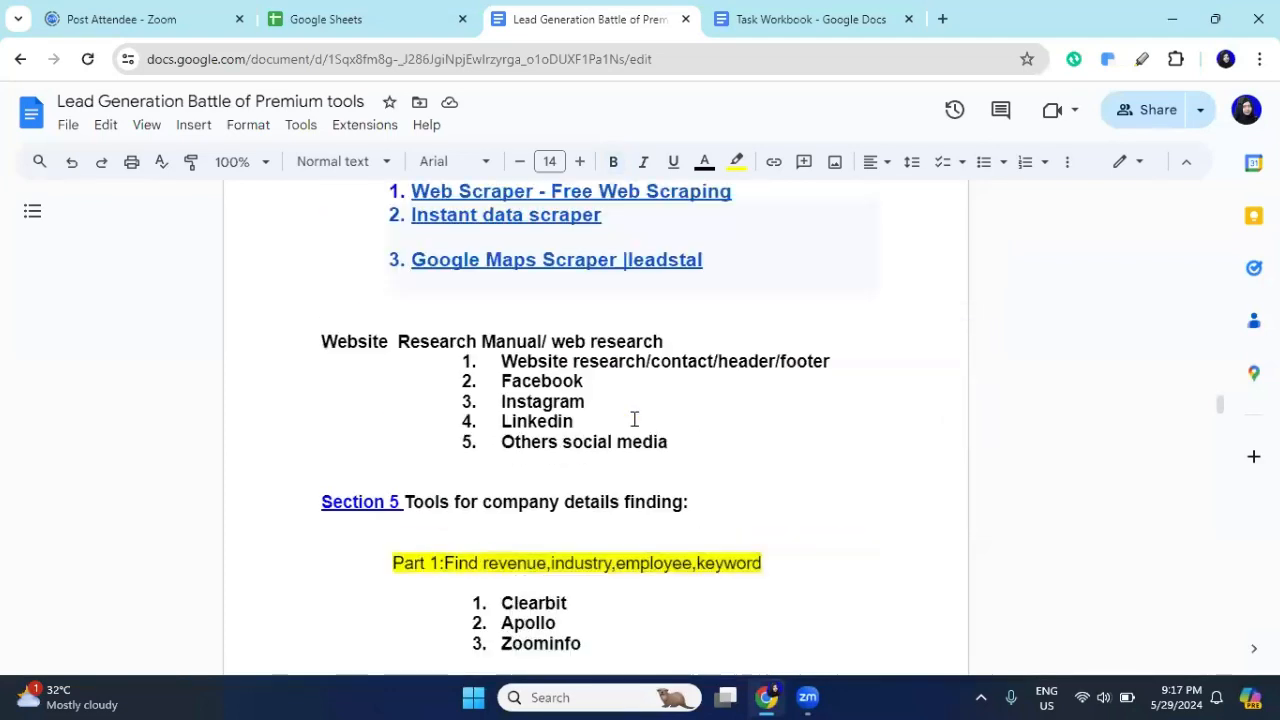
left_click_drag(500, 361, 677, 449)
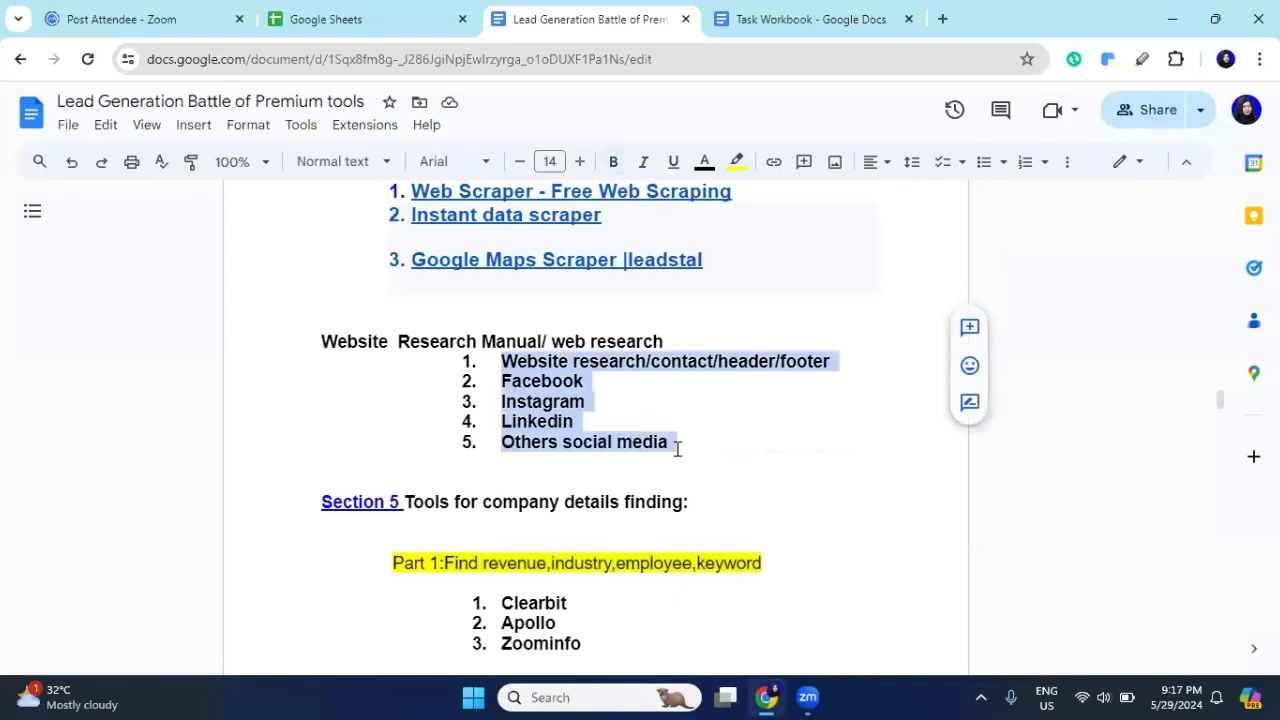
Step: Review the Part 2 tools for finding email on a website and preview the temp-mail link
scroll(677, 449, "down", 1)
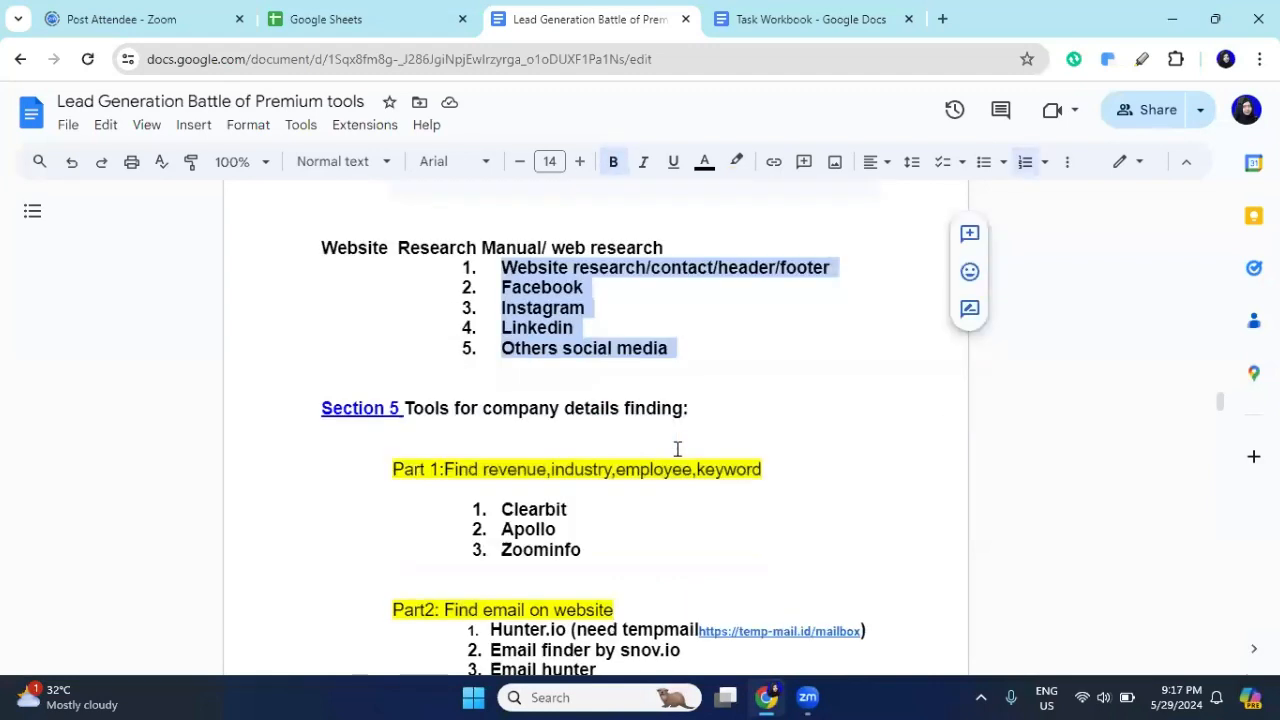
scroll(677, 449, "down", 2)
left_click_drag(487, 442, 636, 497)
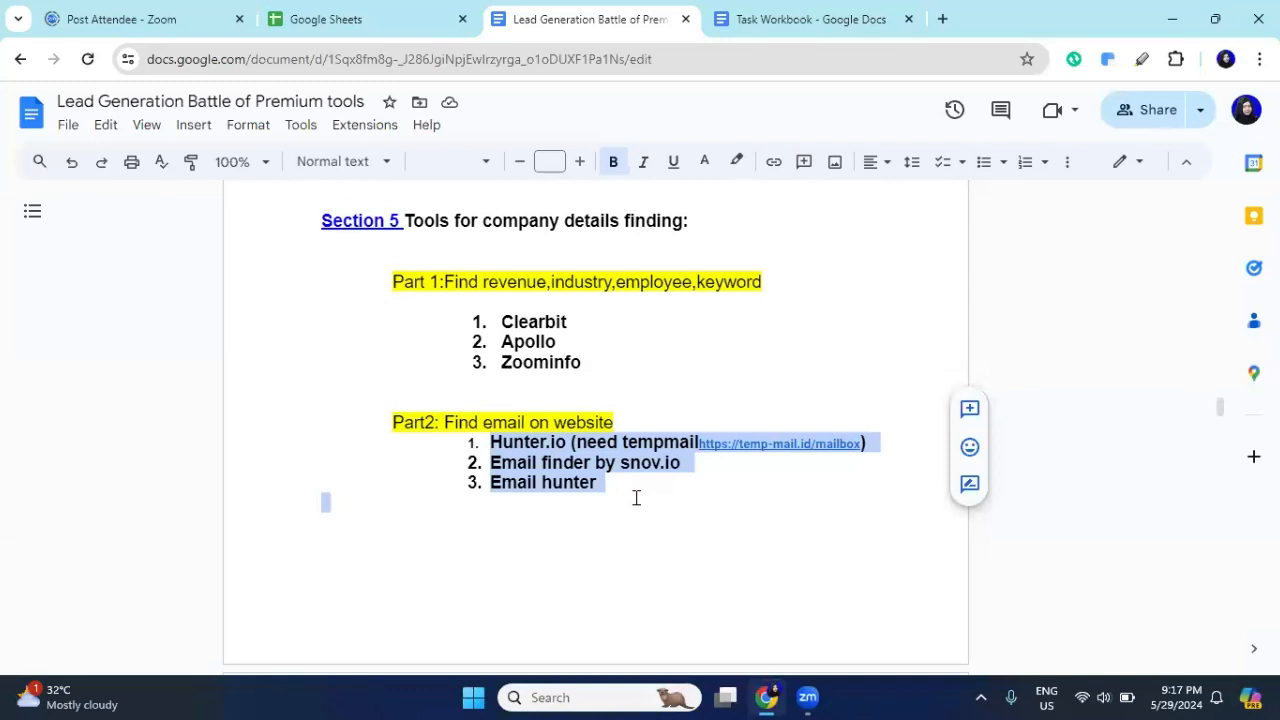
left_click(791, 442)
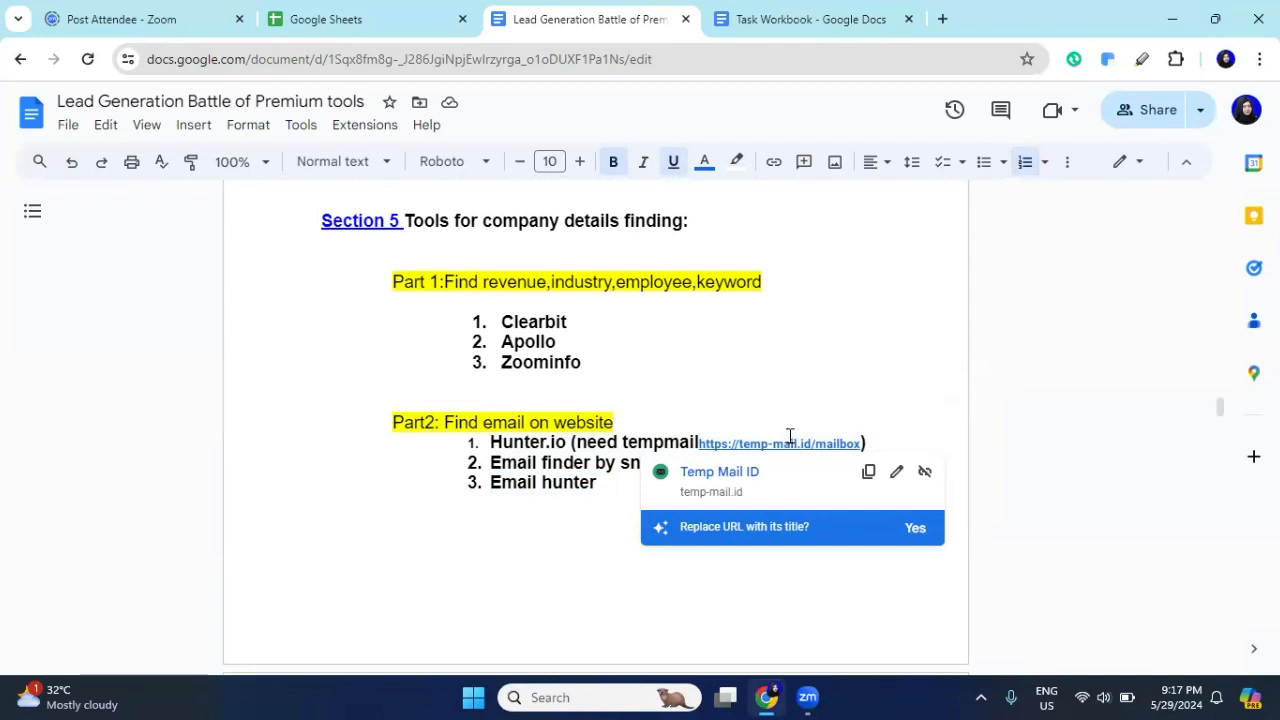
left_click(651, 417)
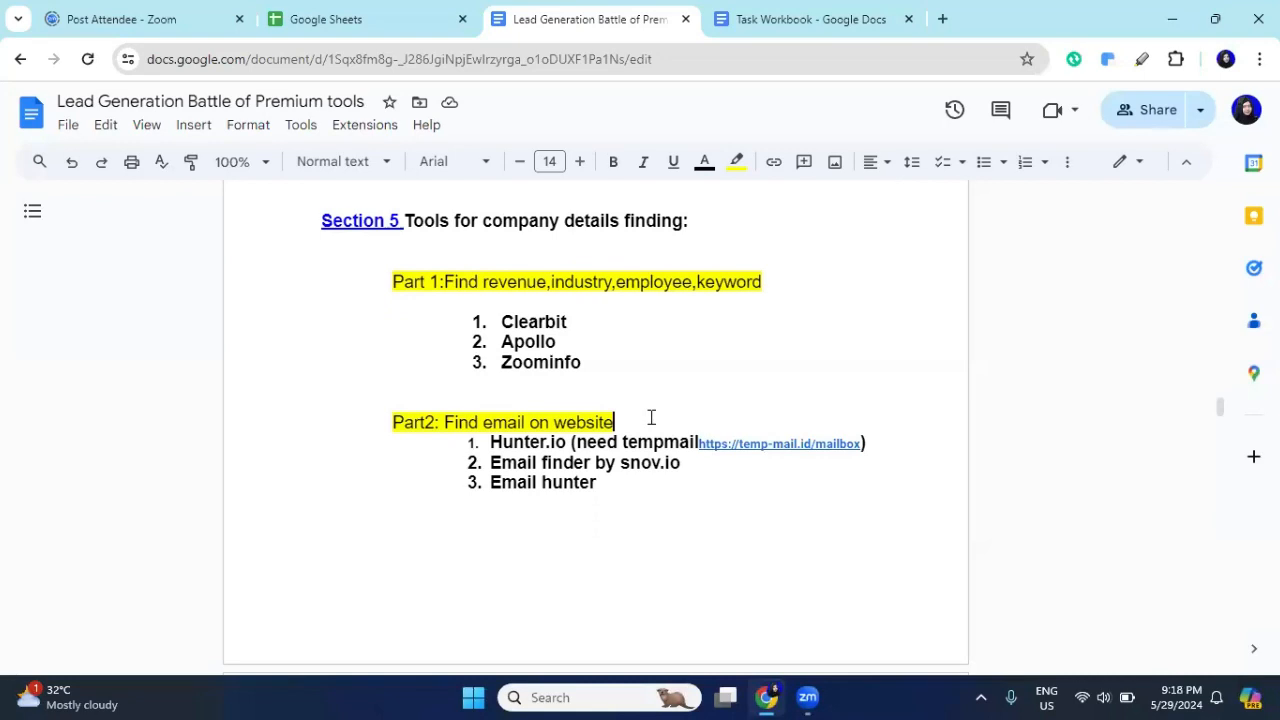
left_click(619, 492)
left_click_drag(619, 492, 432, 408)
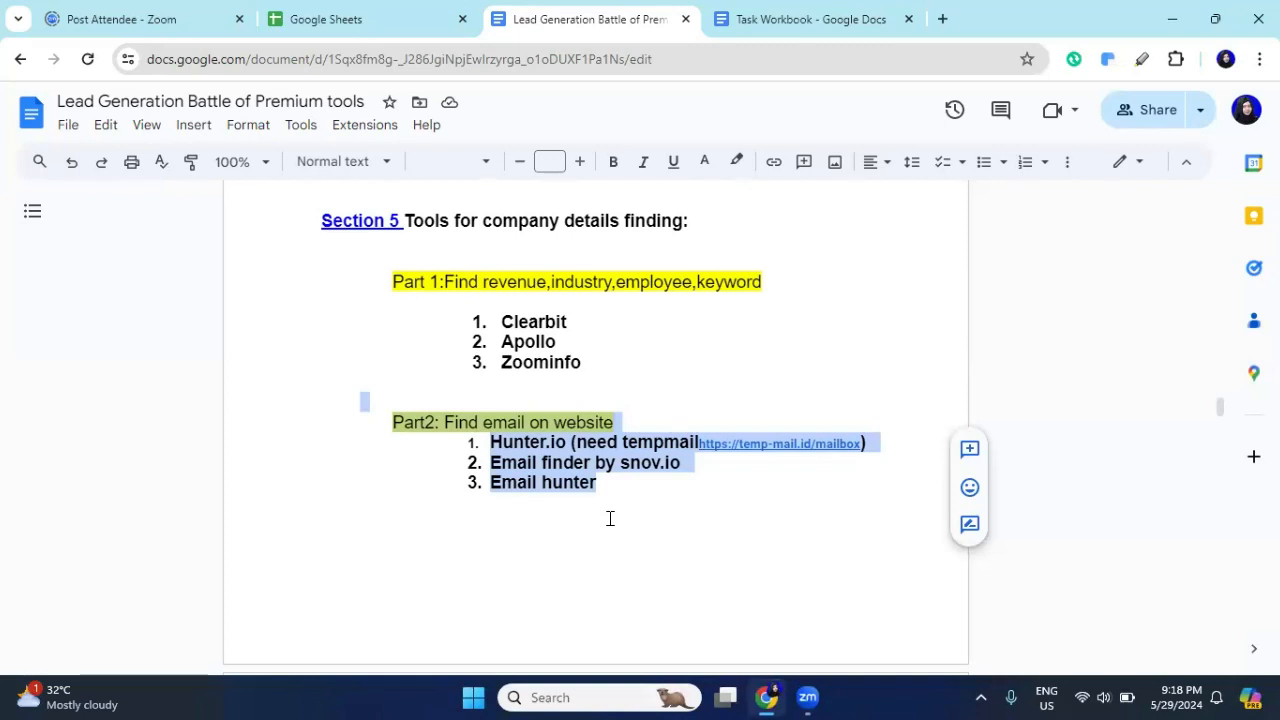
Step: Preview the Web Scraper - Free Web Scraping link in Section 4
scroll(530, 350, "up", 5)
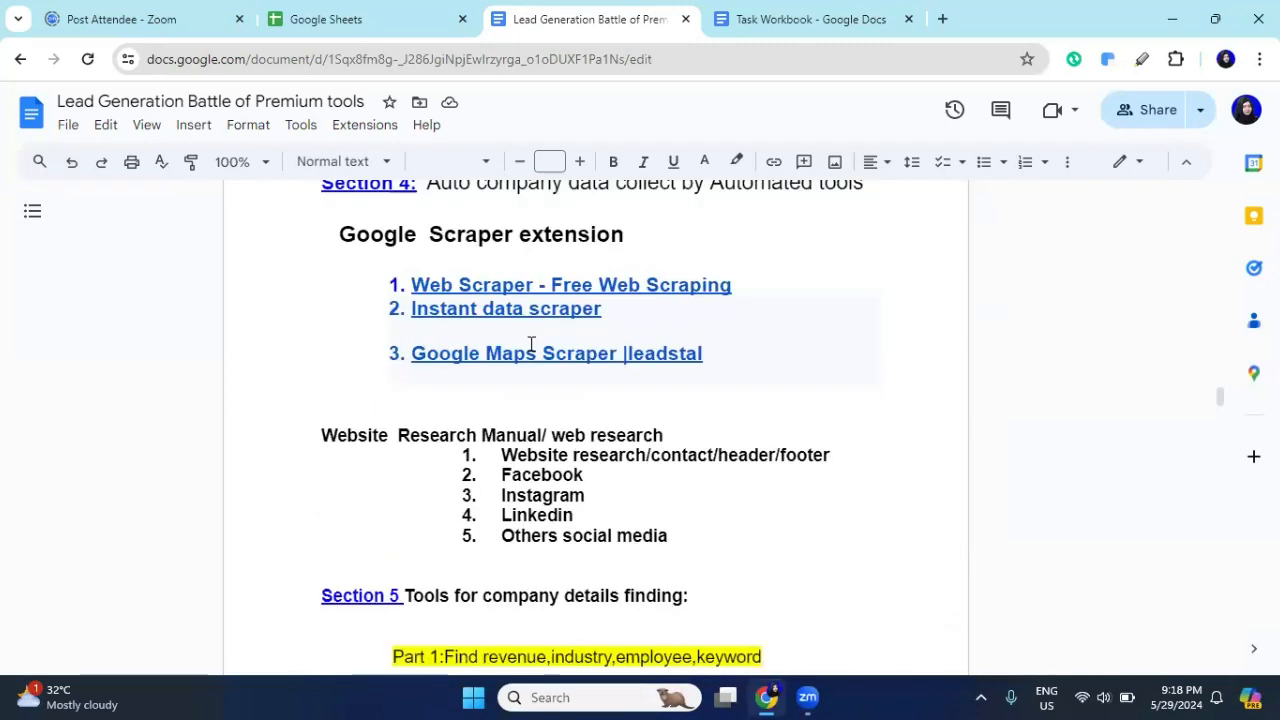
left_click(424, 380)
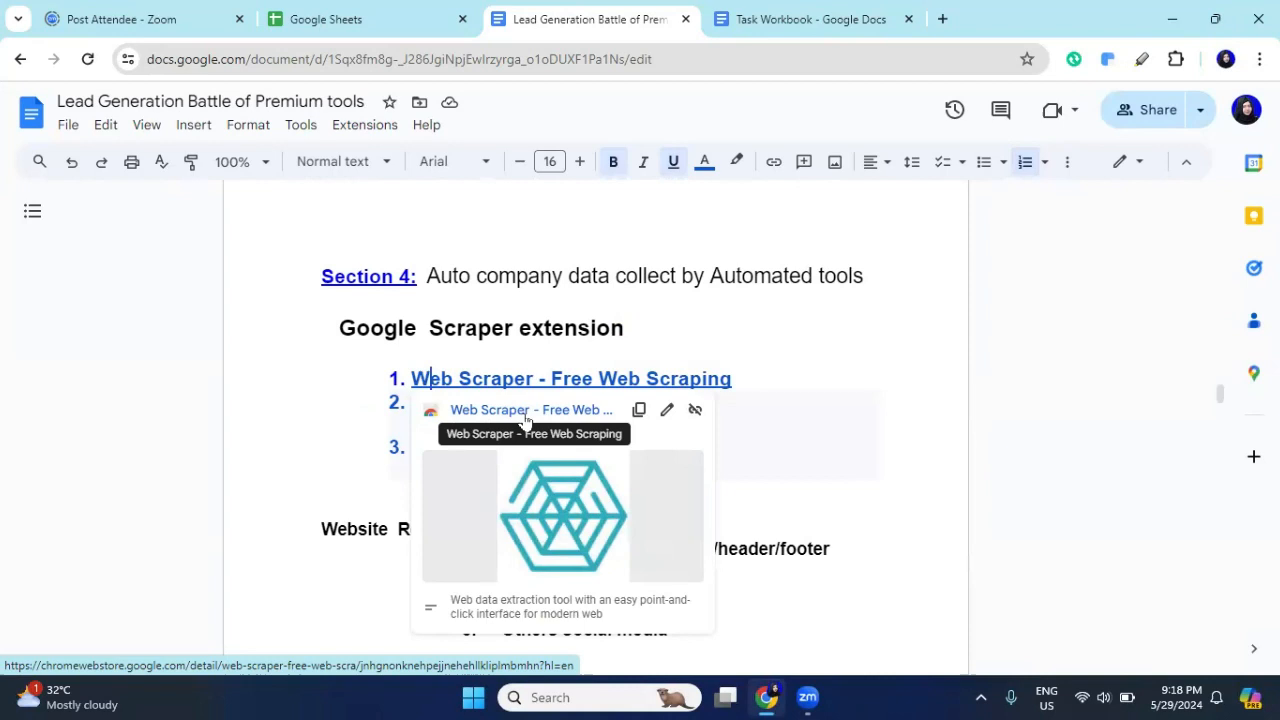
left_click(732, 378)
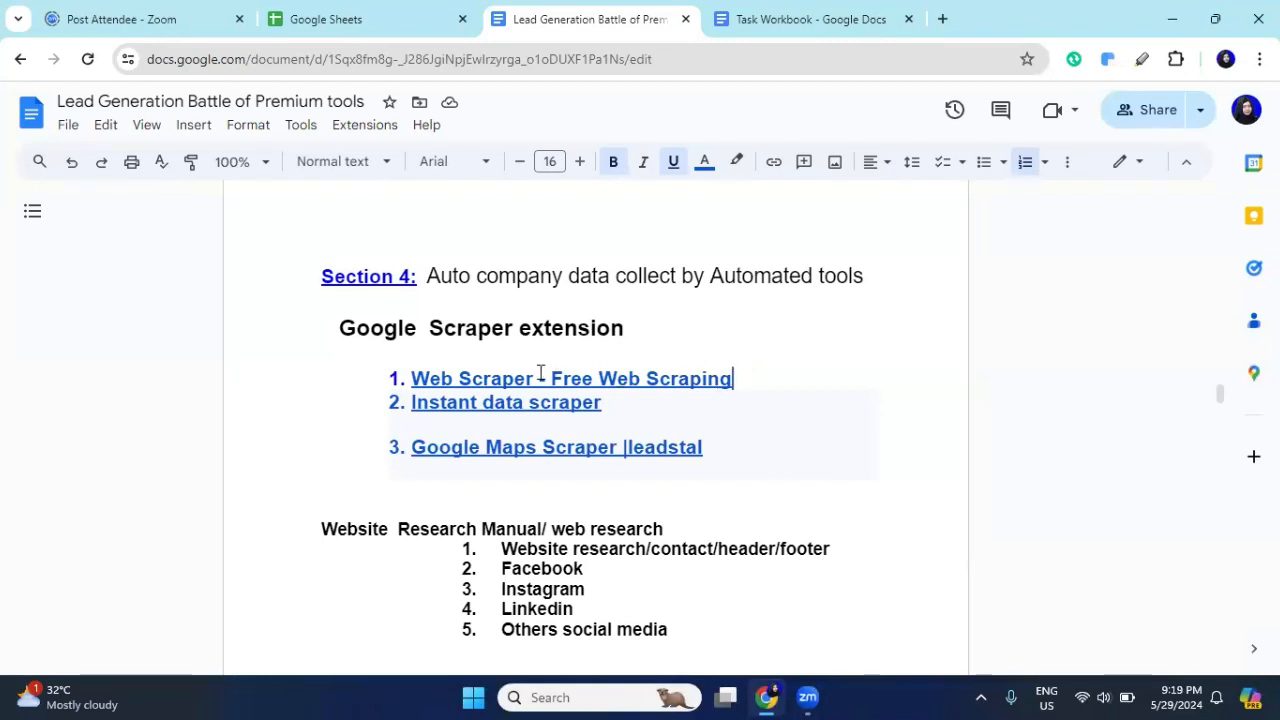
Step: Search Google for "web scraper" in a new browser tab and open the webscraper.io site
left_click(942, 19)
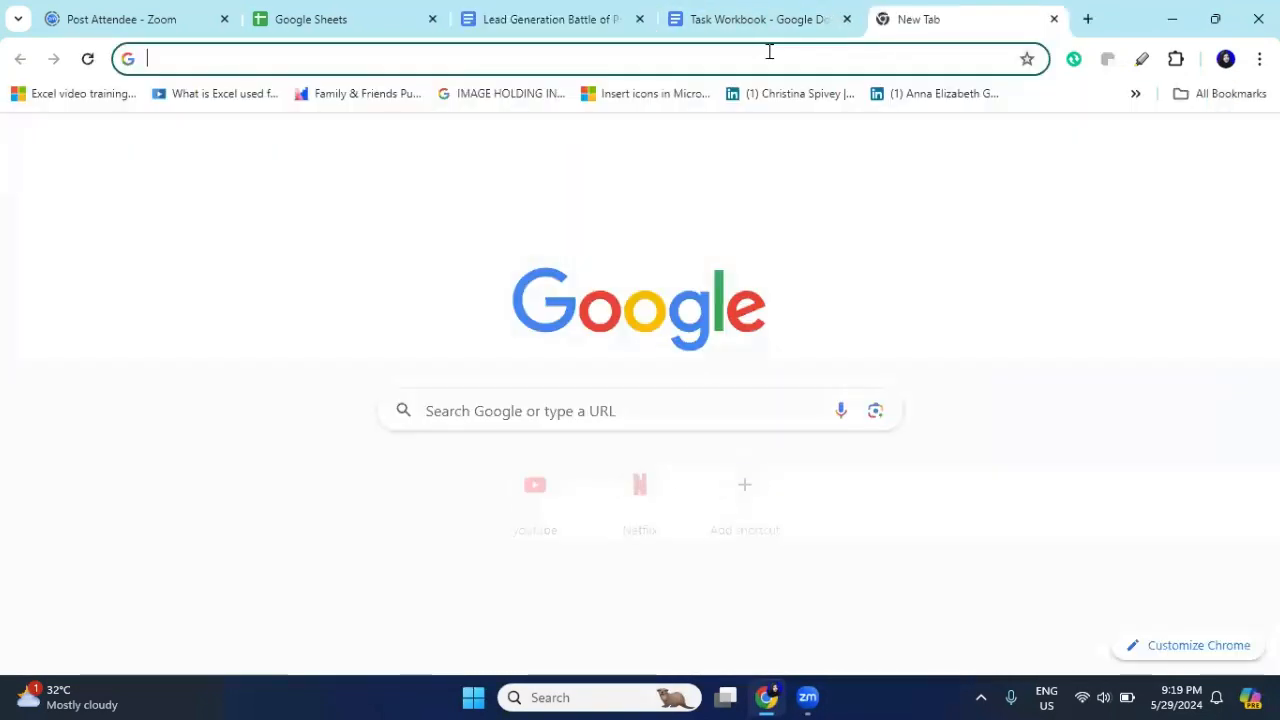
type("web ")
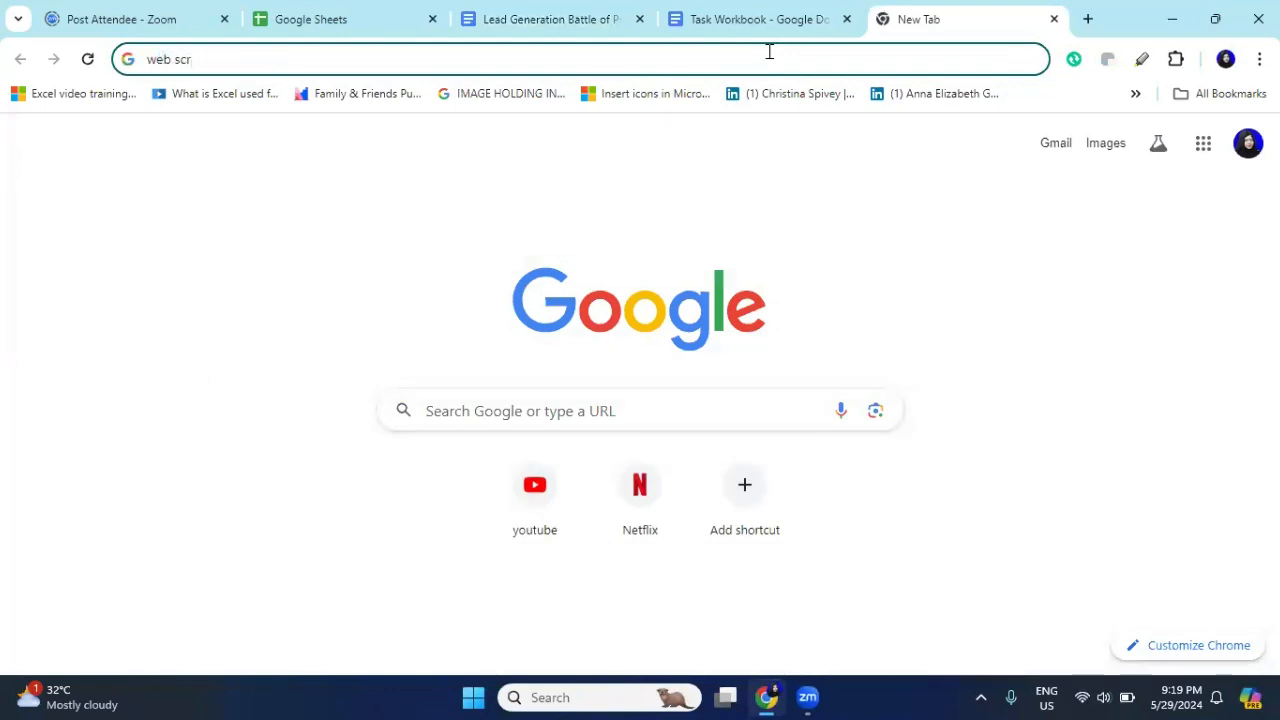
type("scraper")
key("Return")
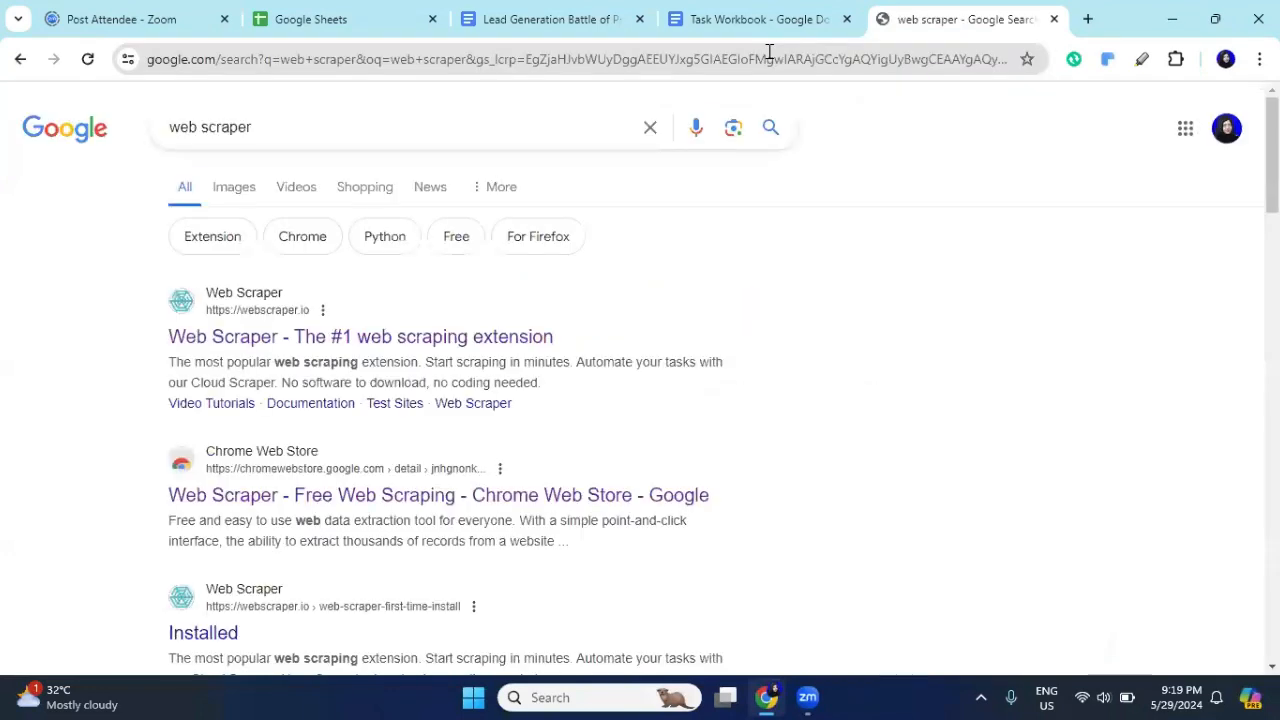
left_click(422, 340)
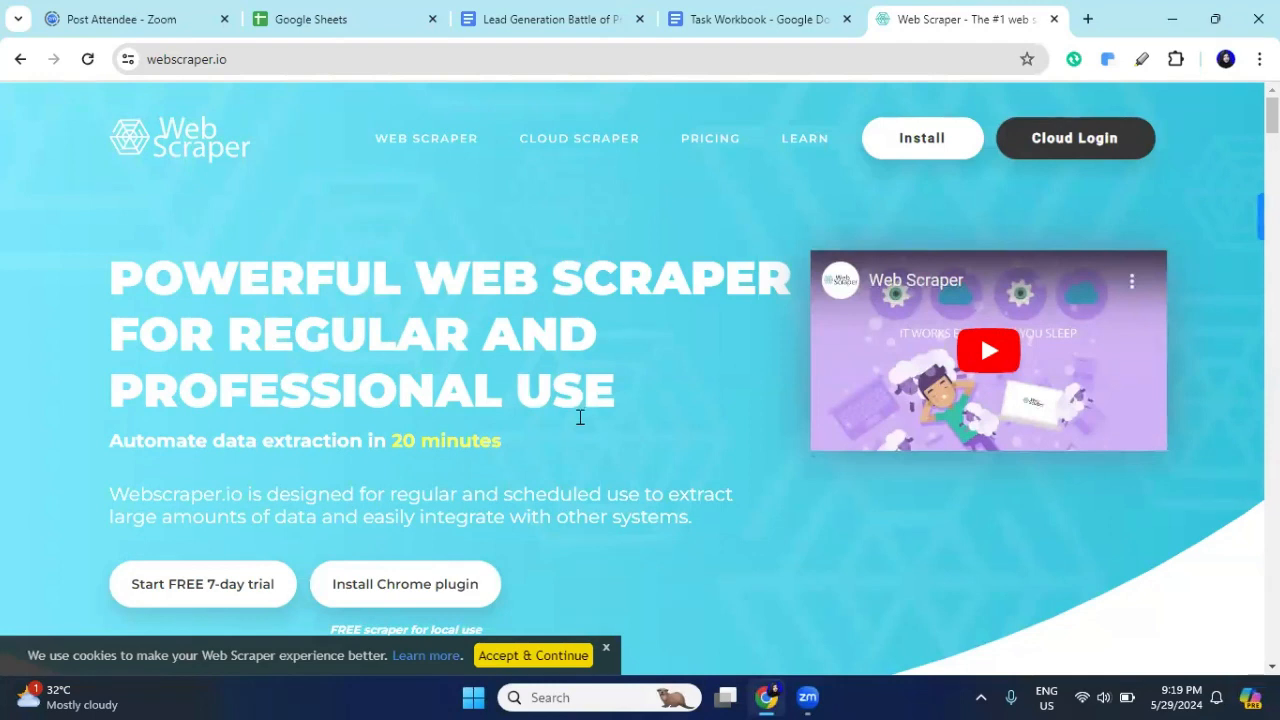
Step: Look over the webscraper.io home page, open its Chrome Web Store install page and enable the Web Scraper extension
scroll(357, 334, "down", 10)
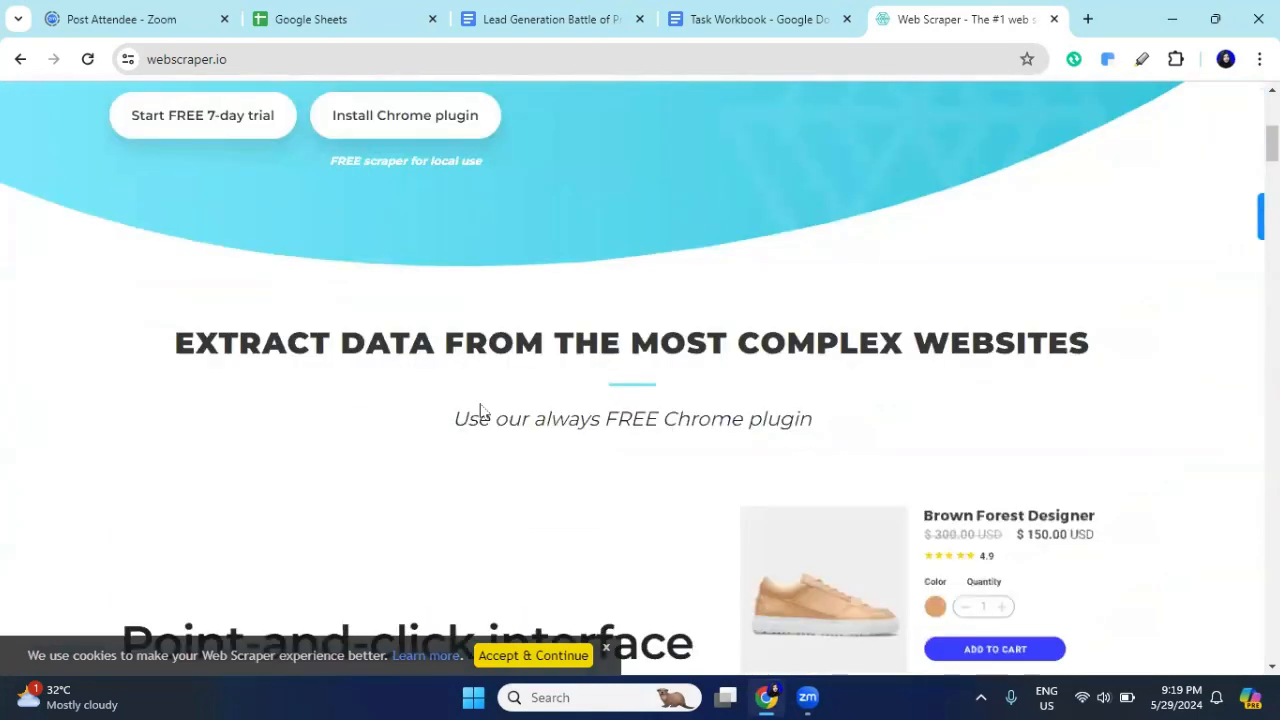
scroll(489, 415, "up", 10)
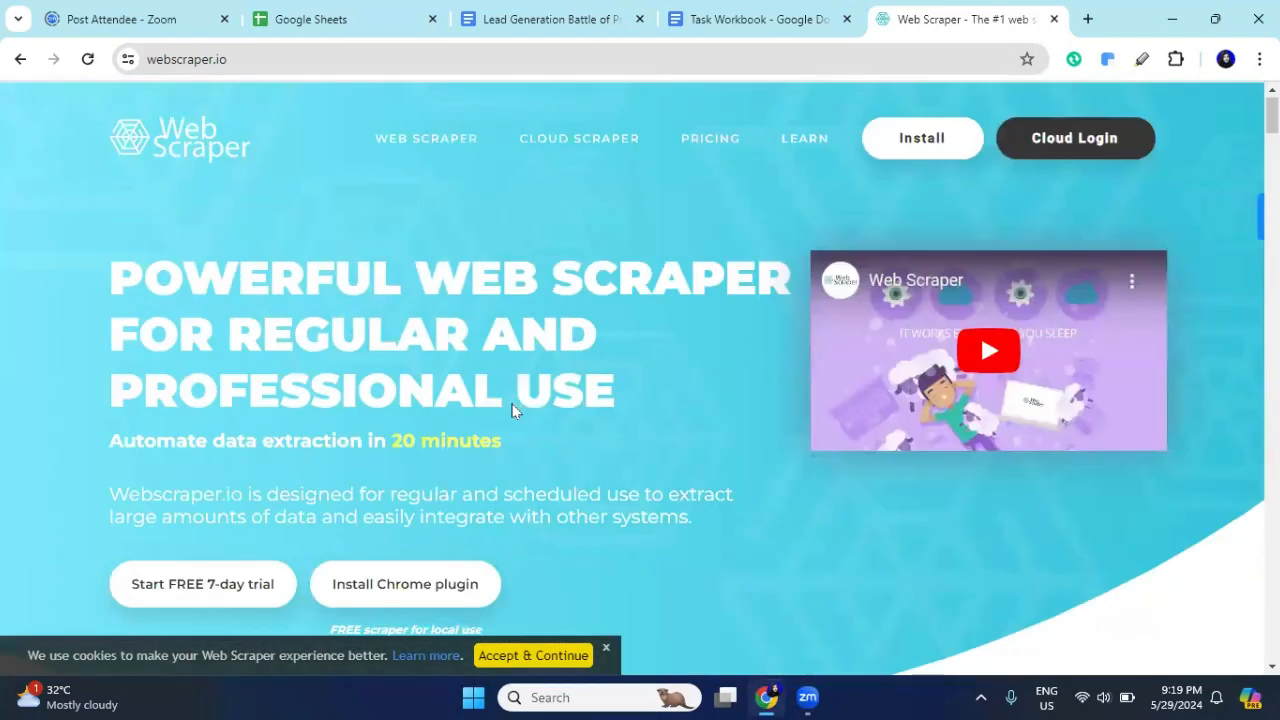
left_click(889, 141)
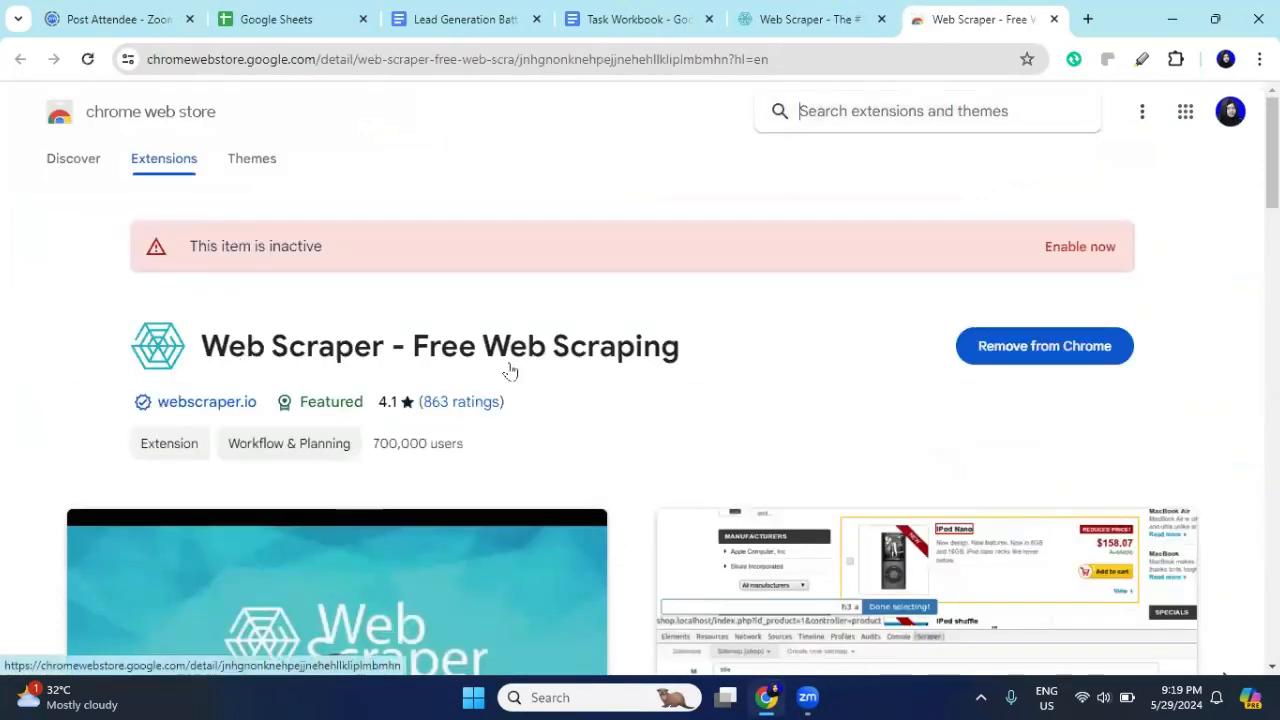
left_click(1106, 252)
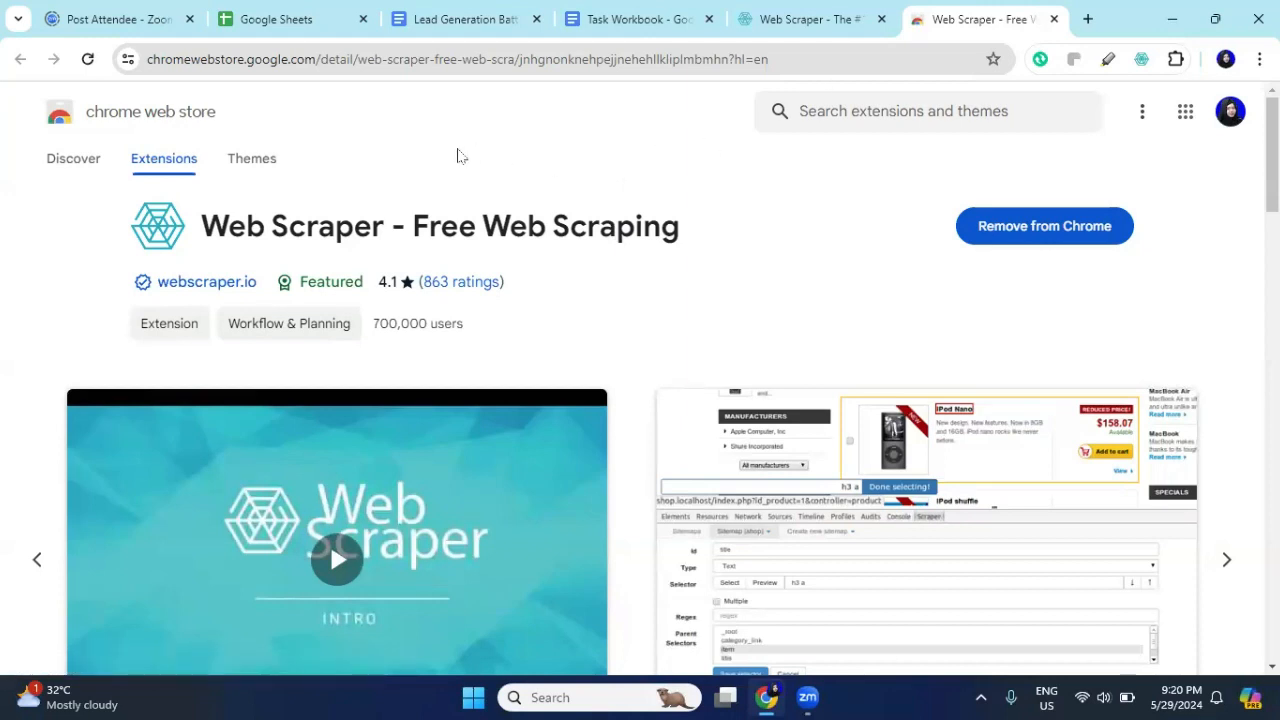
Step: Search for "yellowpages" in a new browser tab and open yellowpages.com
left_click(1088, 20)
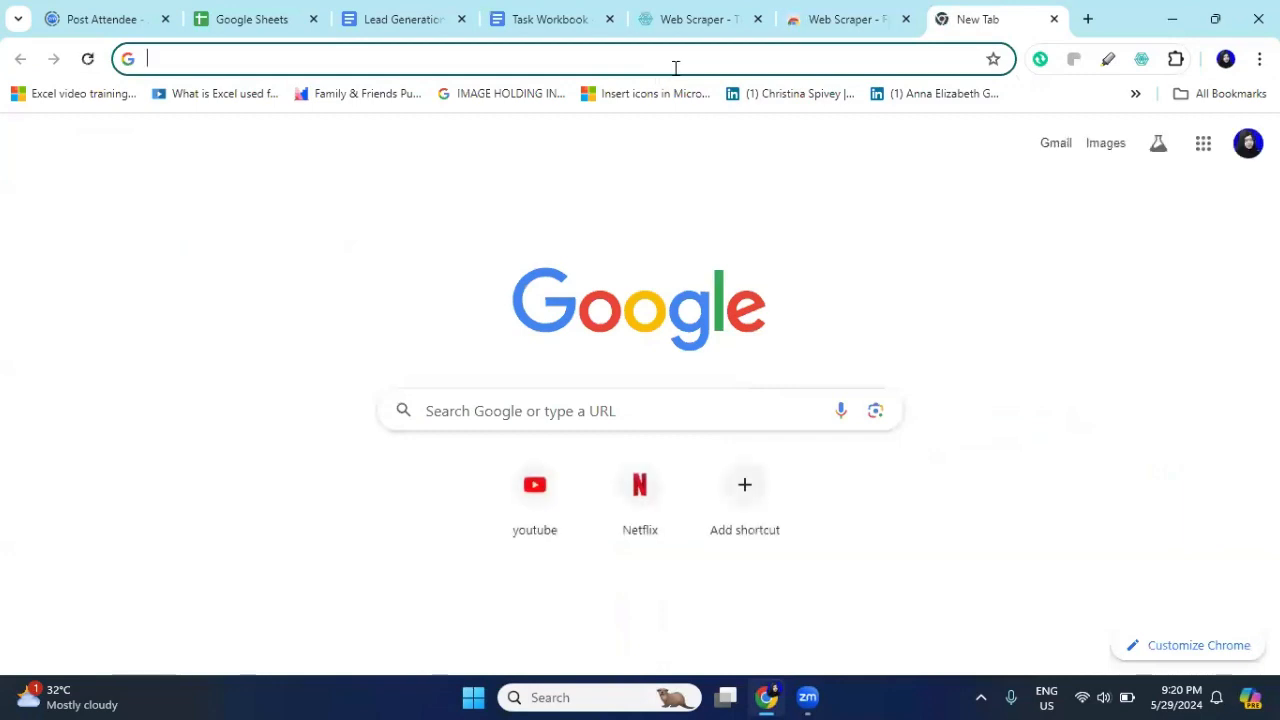
type("ye")
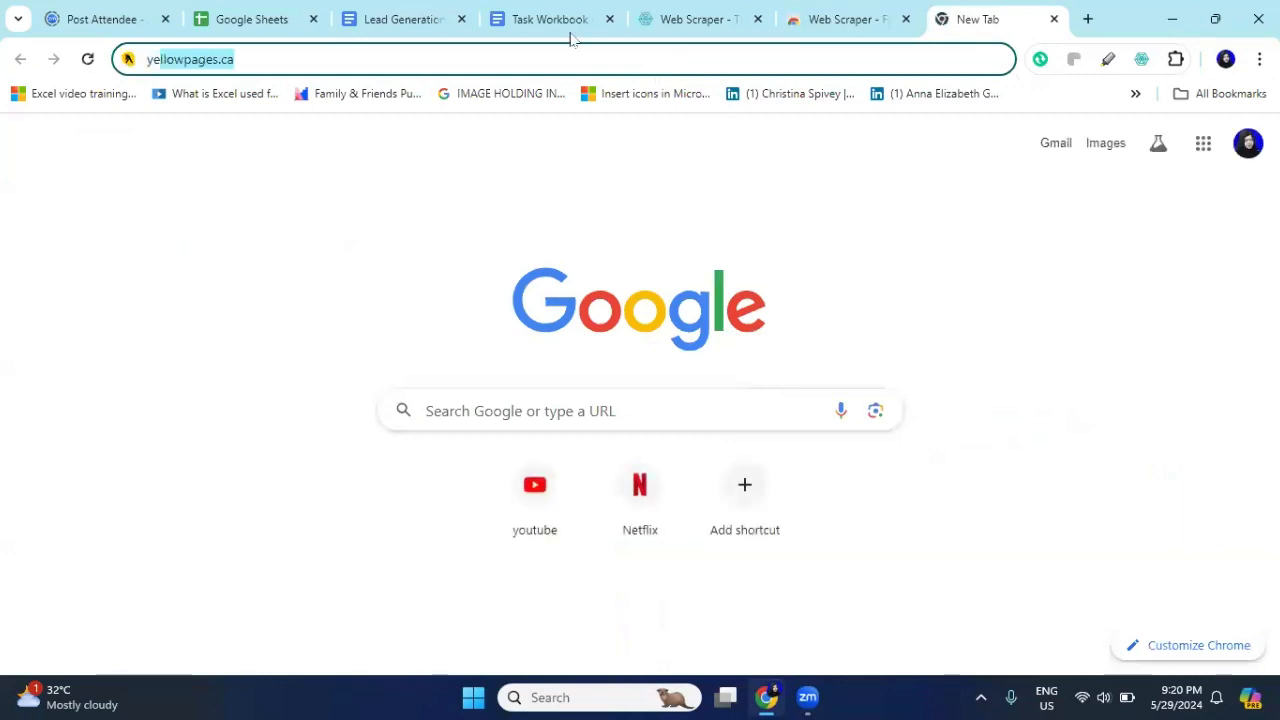
left_click(248, 56)
key("BackSpace")
key("BackSpace")
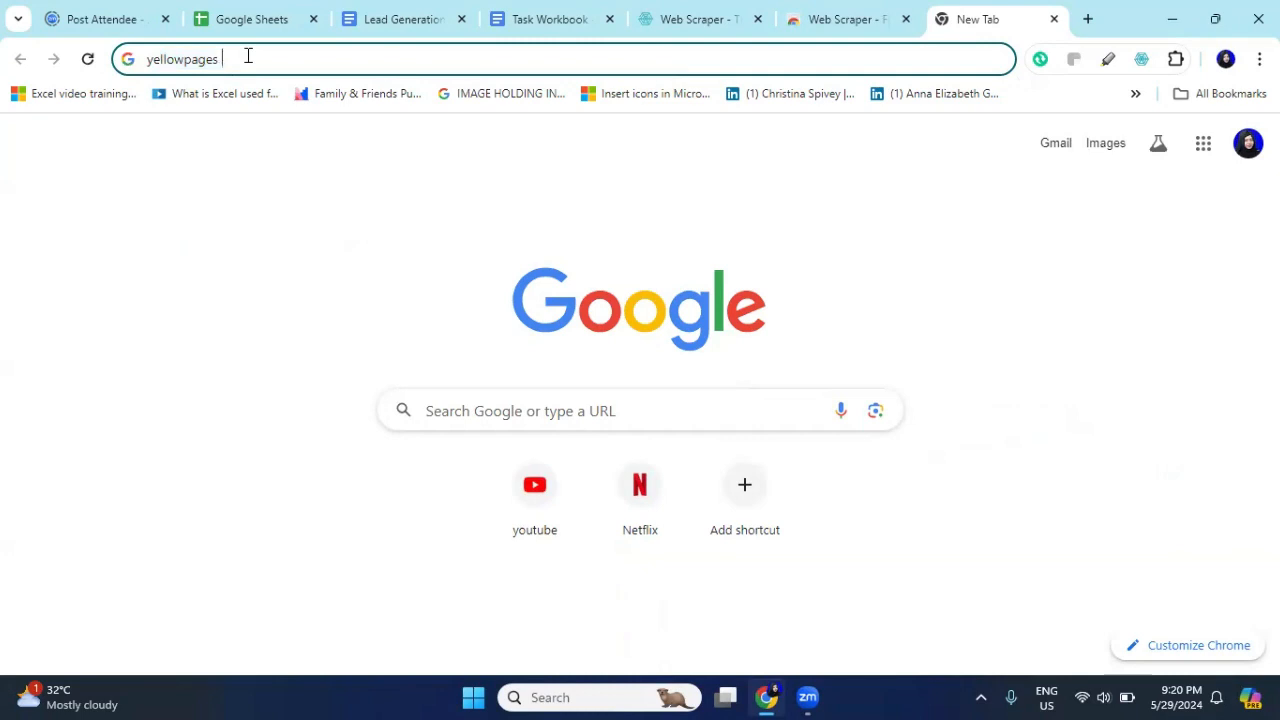
key("Return")
left_click(334, 343)
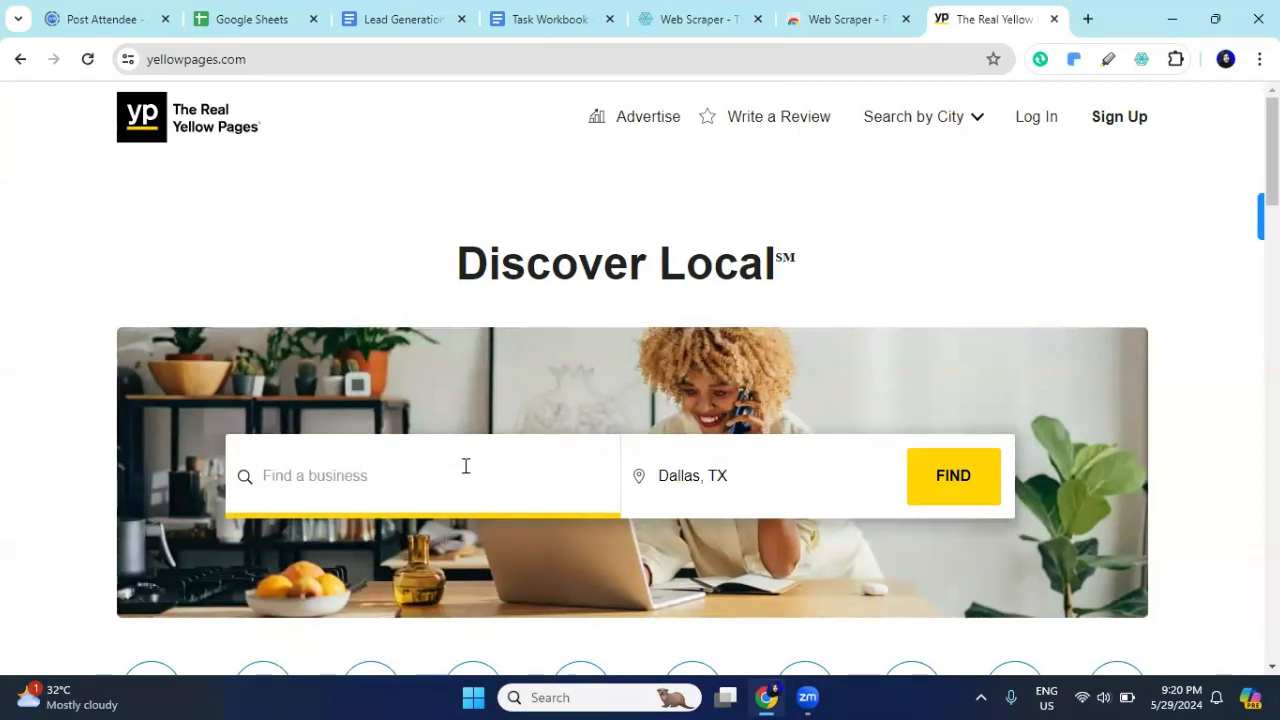
Step: Open the Restaurants category for Dallas, TX on Yellow Pages and look through the business listings
scroll(466, 466, "down", 3)
left_click(282, 438)
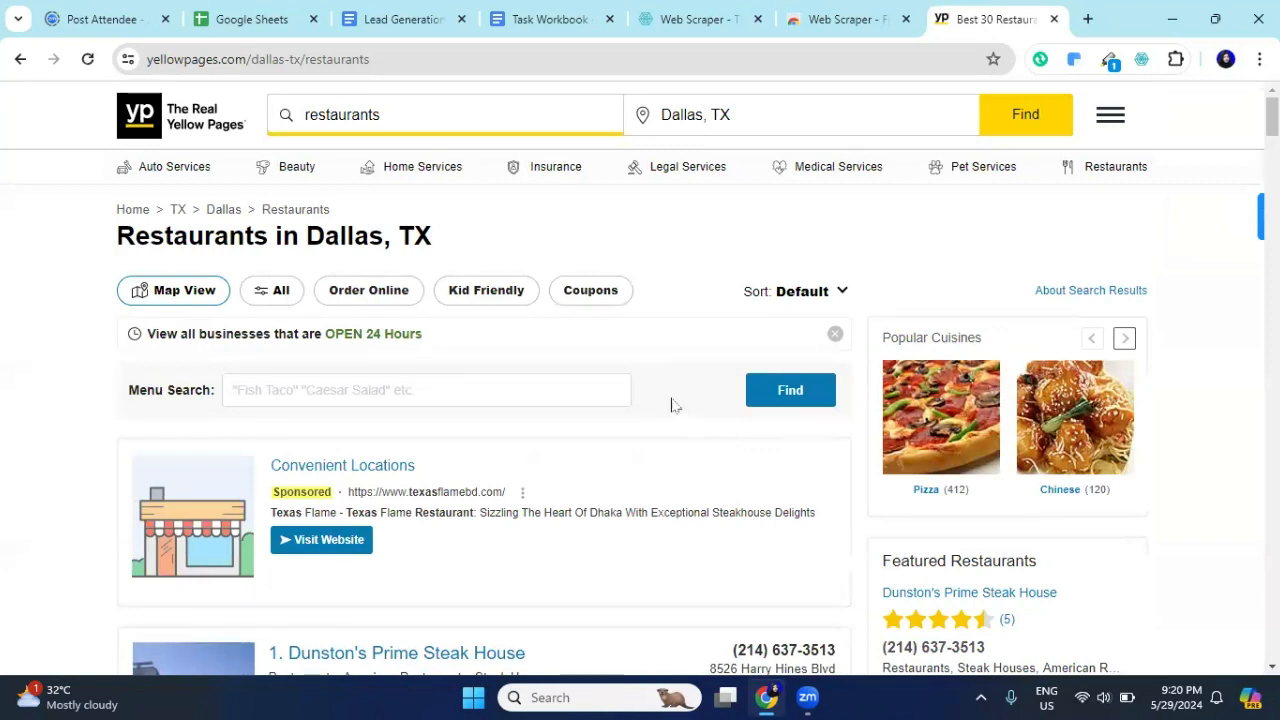
scroll(671, 403, "down", 15)
scroll(615, 454, "down", 8)
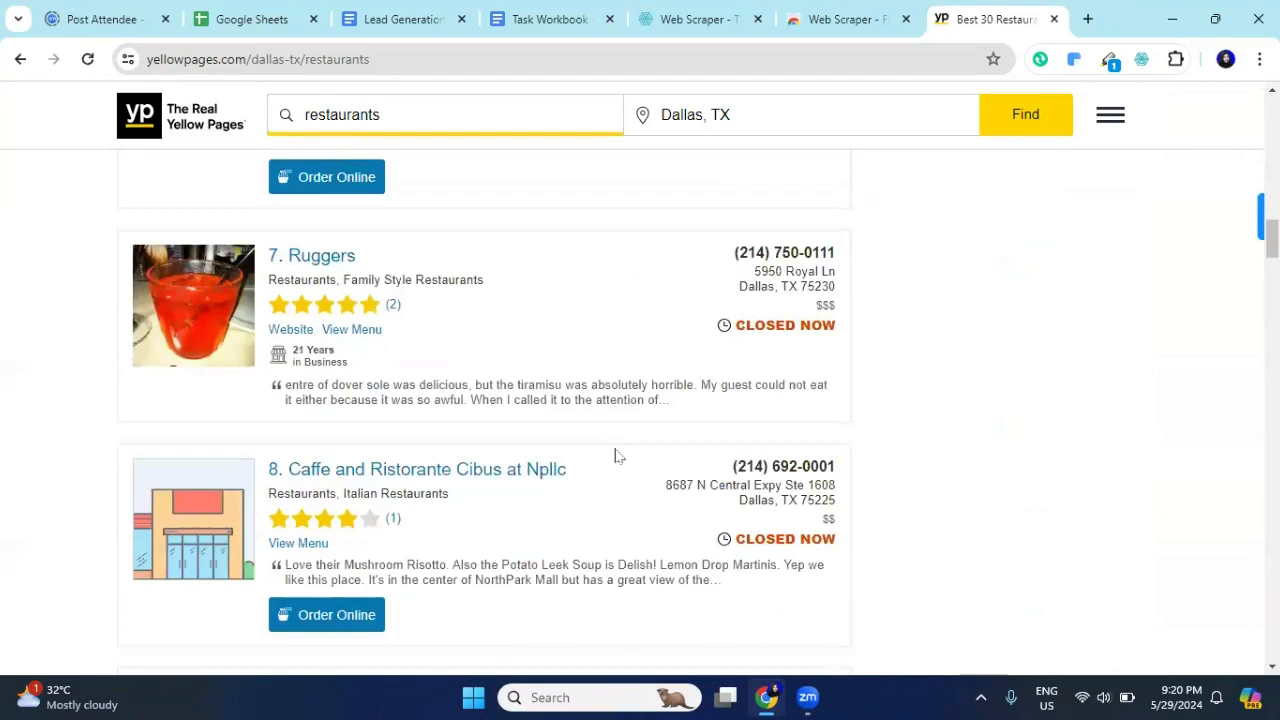
scroll(616, 455, "up", 17)
scroll(615, 454, "up", 9)
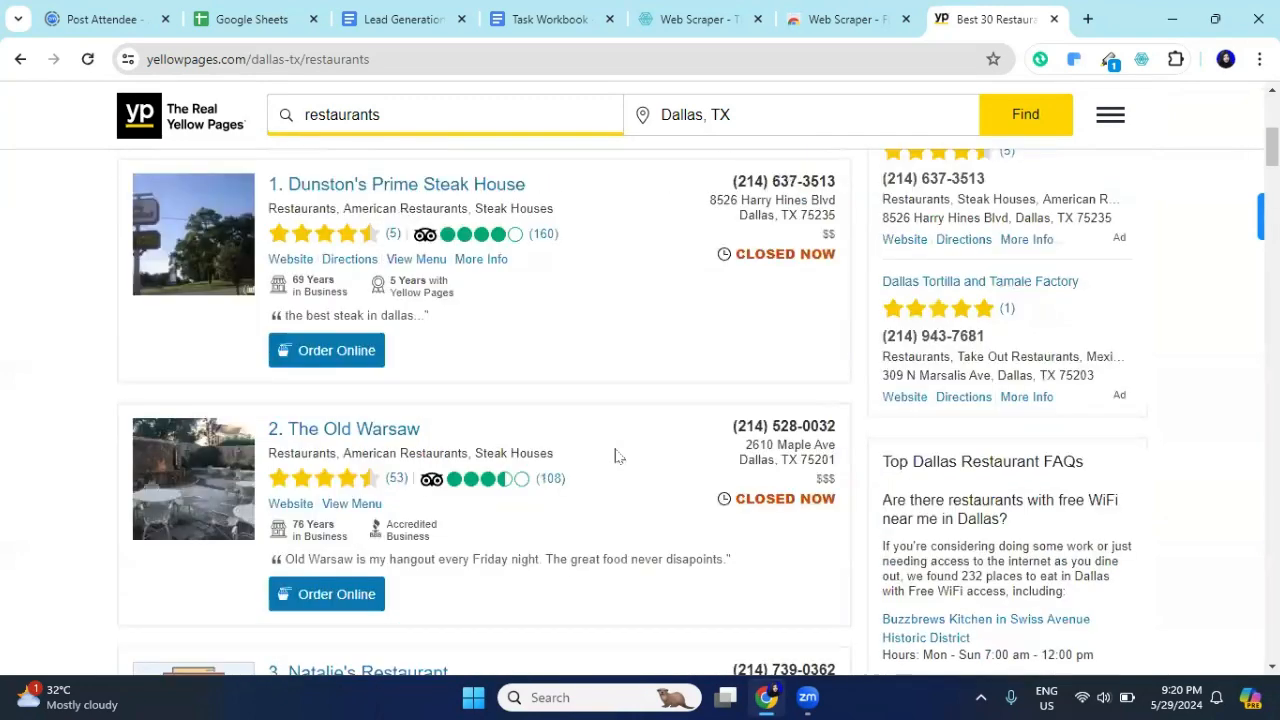
Step: Open the browser's developer tools on the Dallas restaurants listing page
scroll(615, 454, "down", 4)
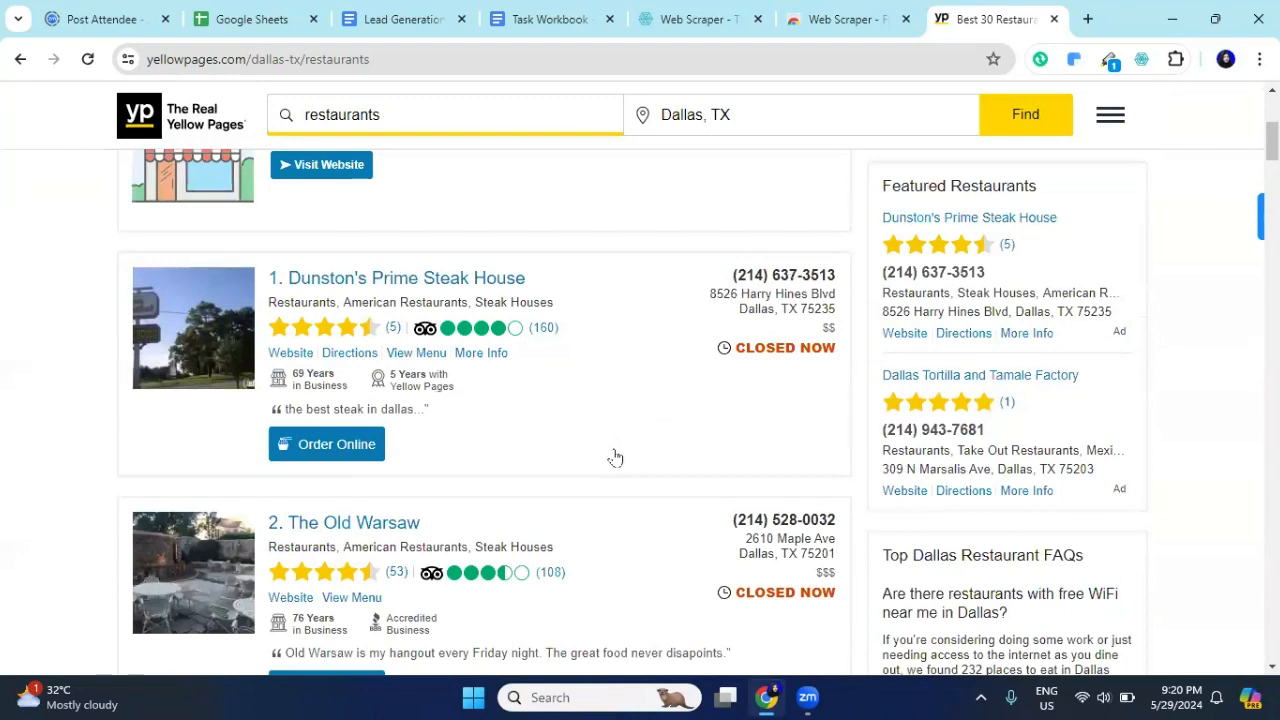
scroll(401, 343, "up", 3)
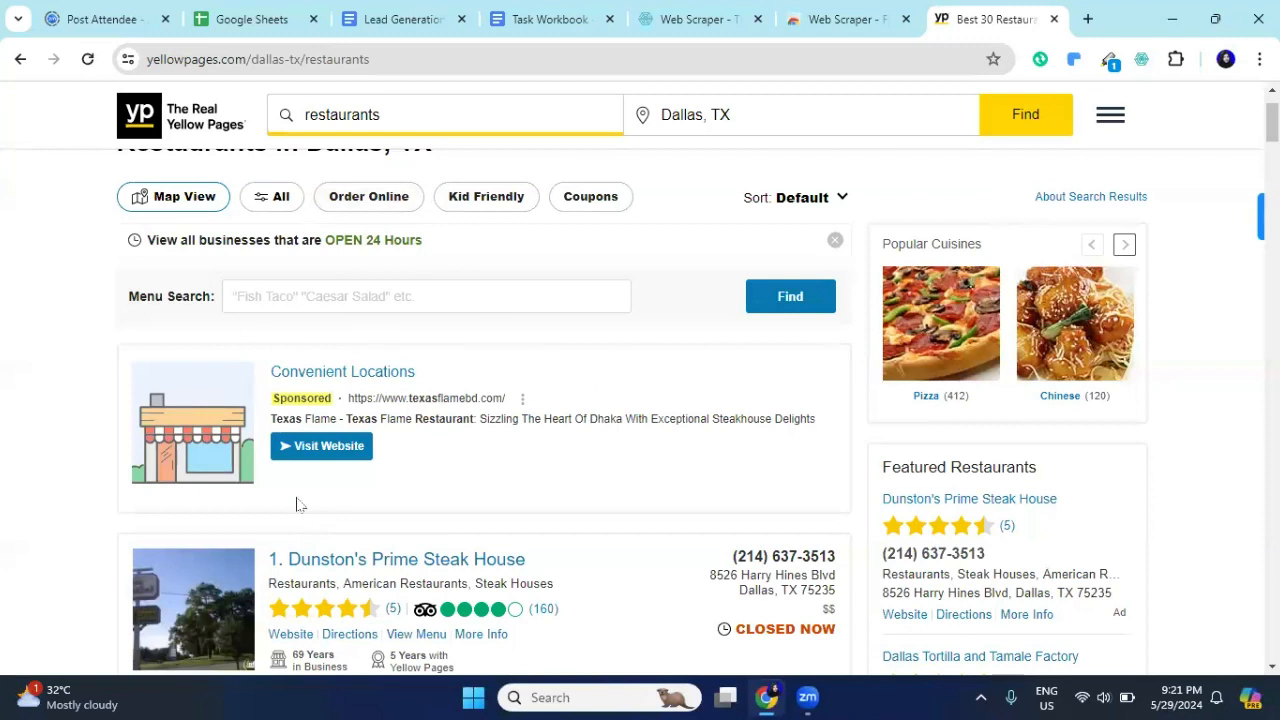
scroll(526, 451, "down", 1)
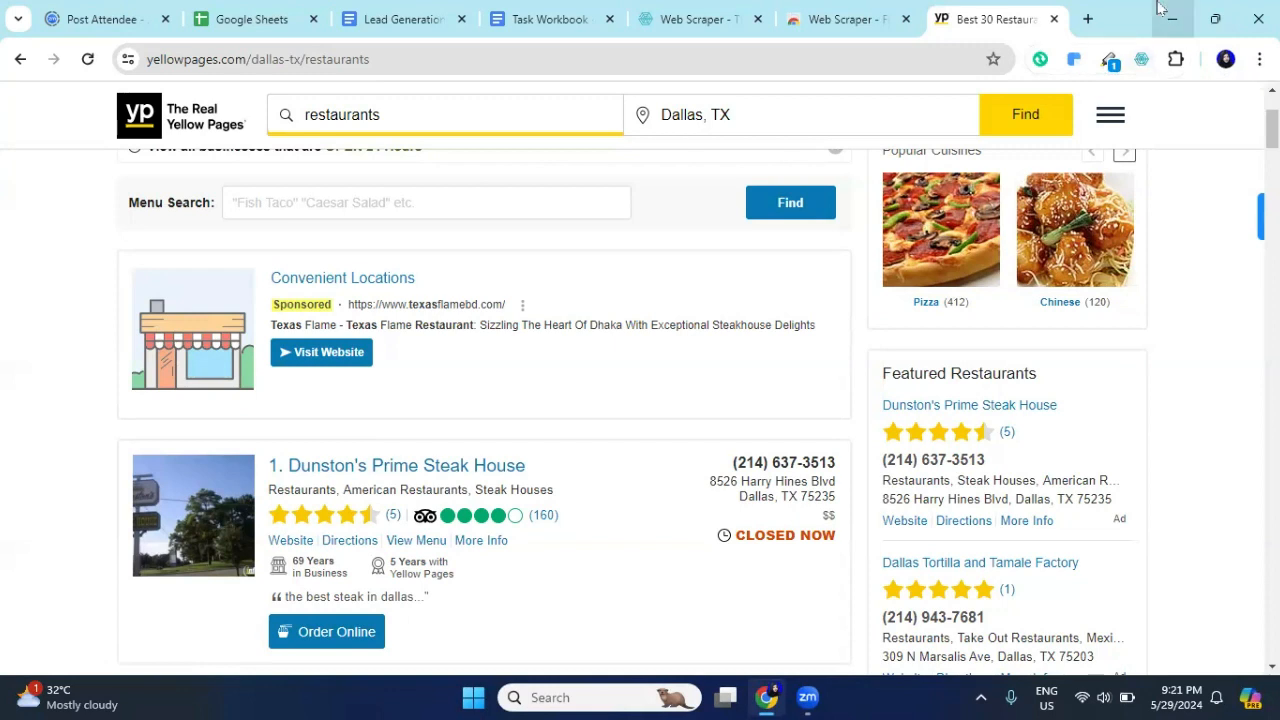
scroll(658, 430, "up", 2)
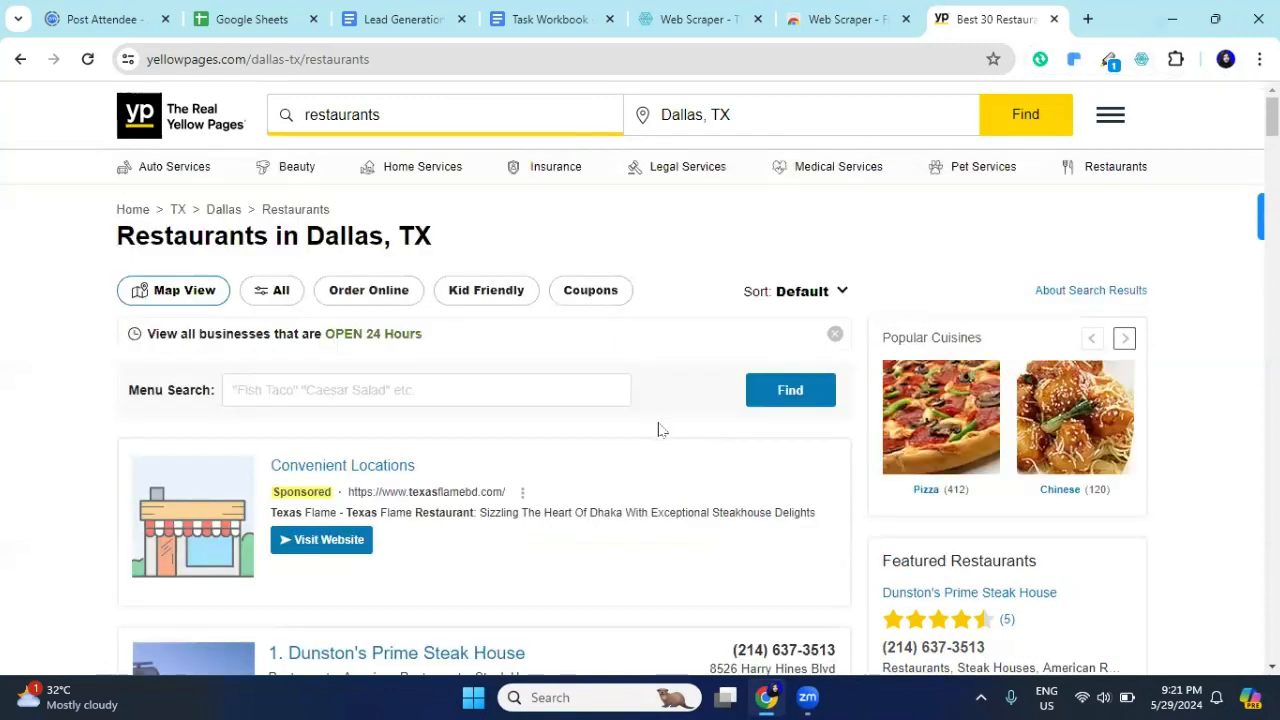
right_click(705, 234)
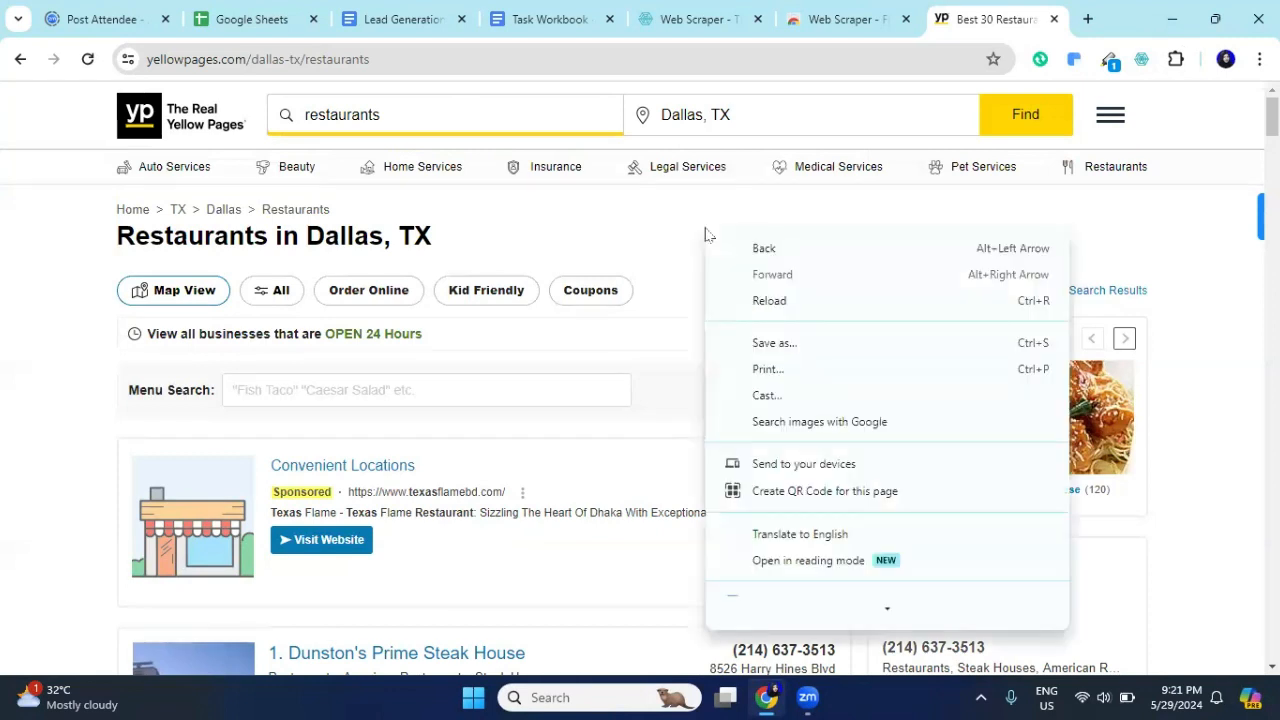
scroll(808, 580, "down", 3)
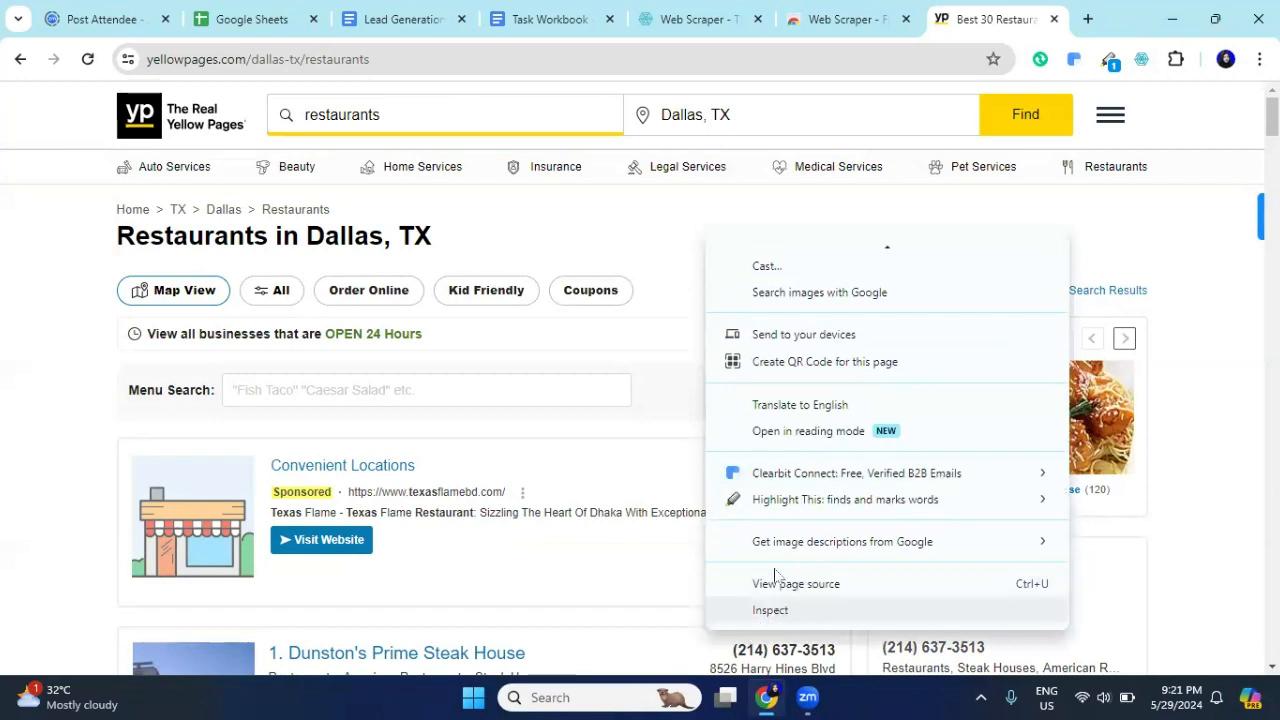
left_click(771, 612)
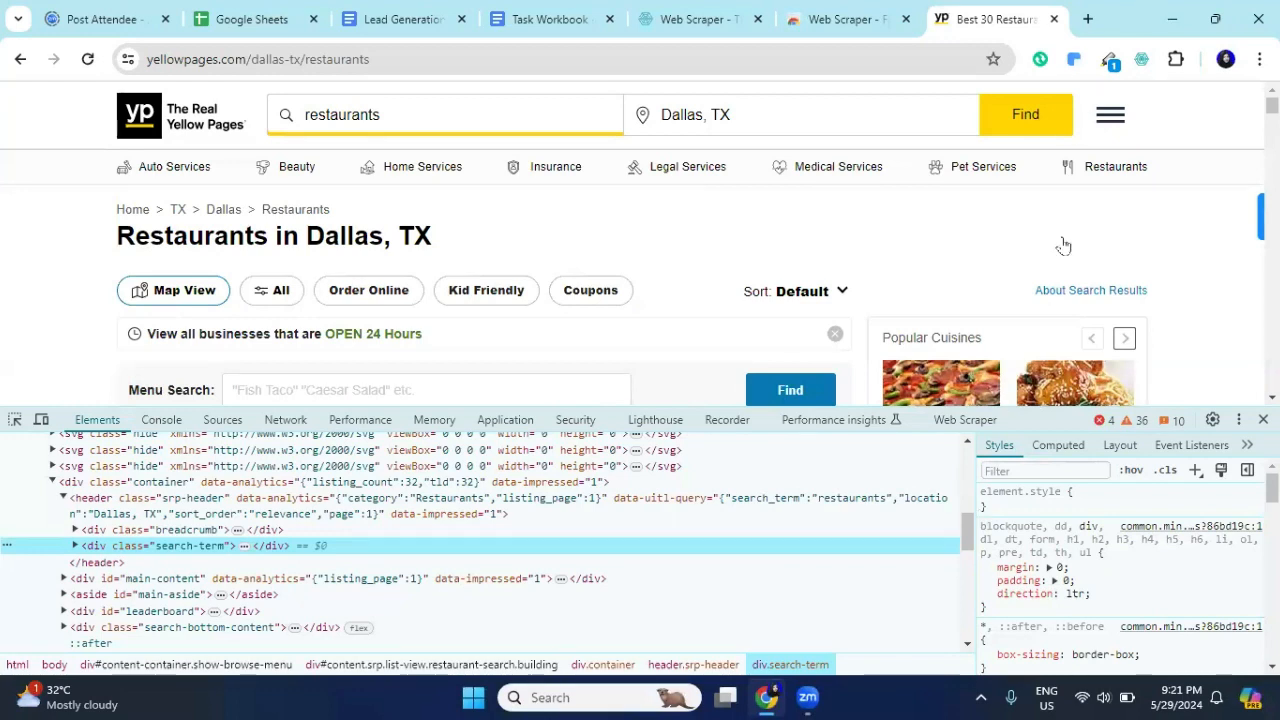
Step: Switch the developer tools to the Web Scraper extension and enlarge the tools area
left_click(1247, 470)
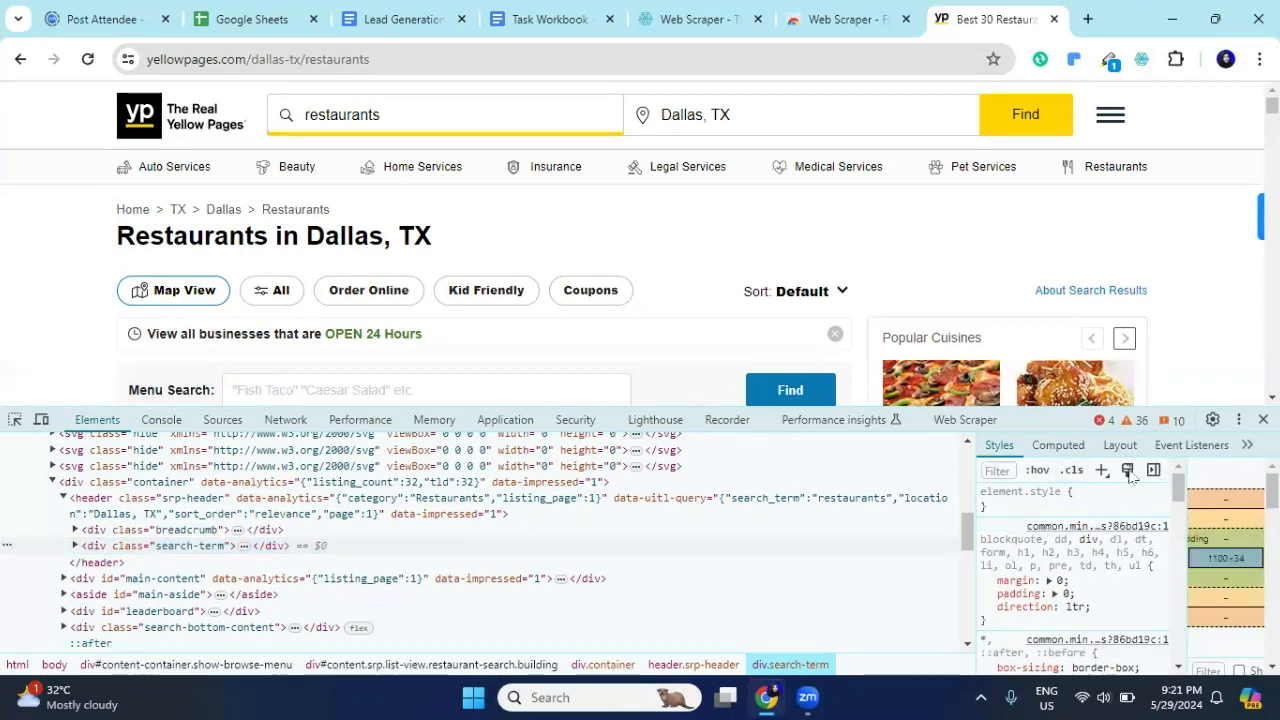
left_click(1246, 446)
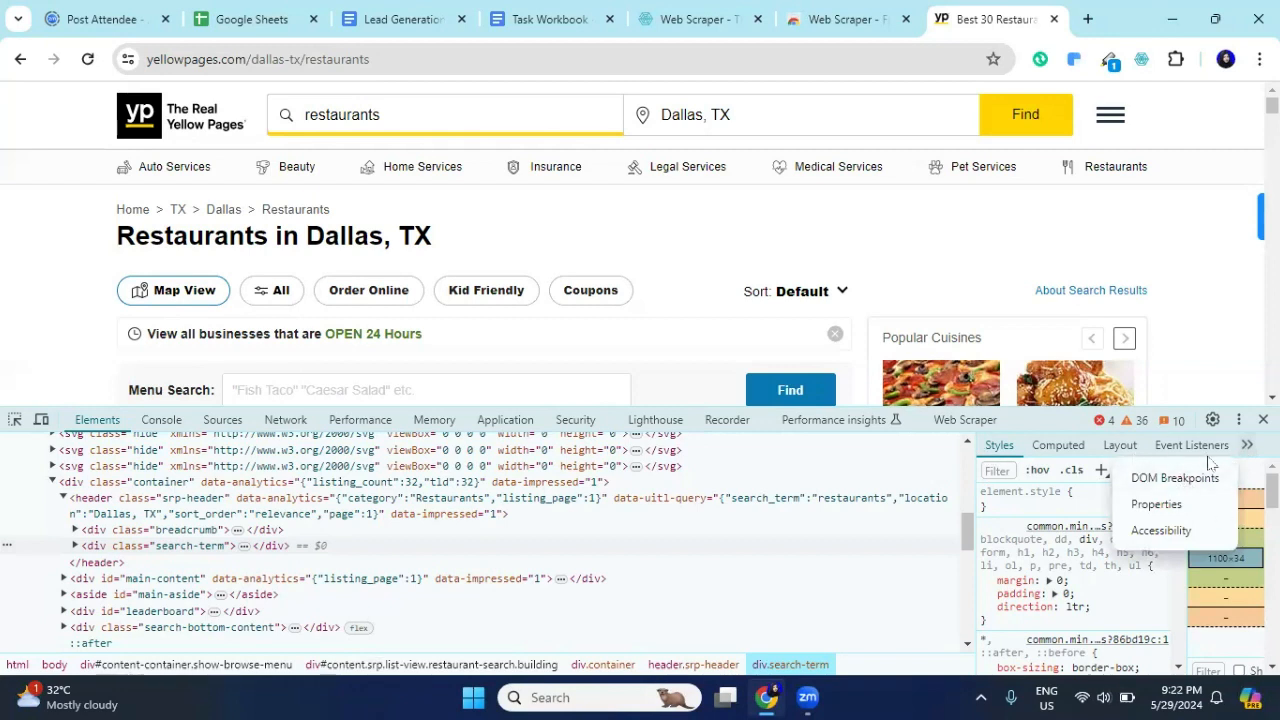
left_click(1122, 452)
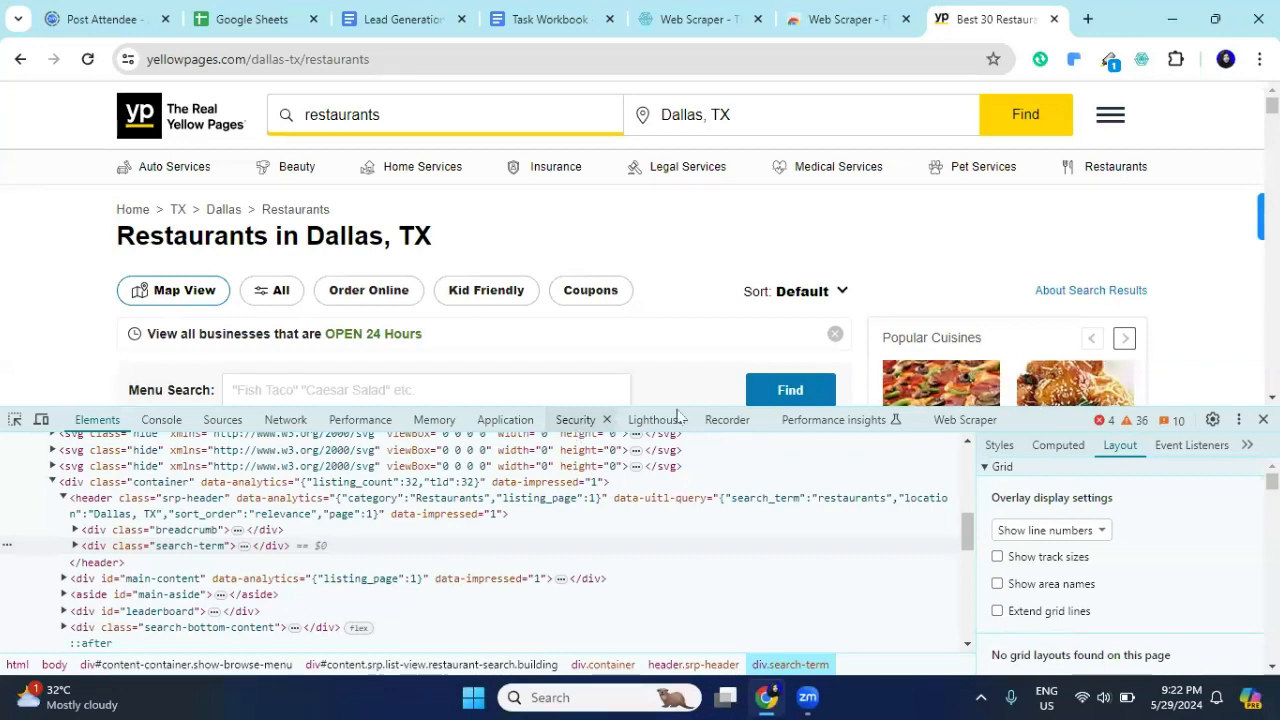
left_click(957, 421)
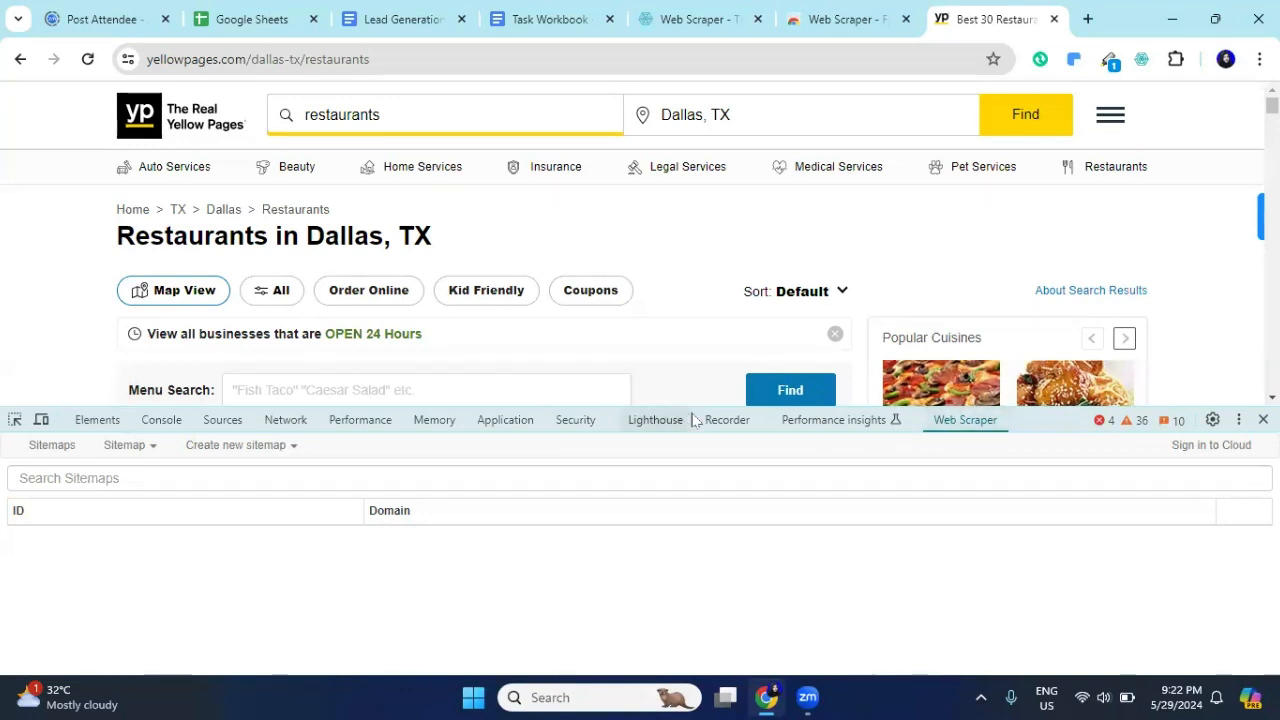
left_click_drag(691, 405, 694, 263)
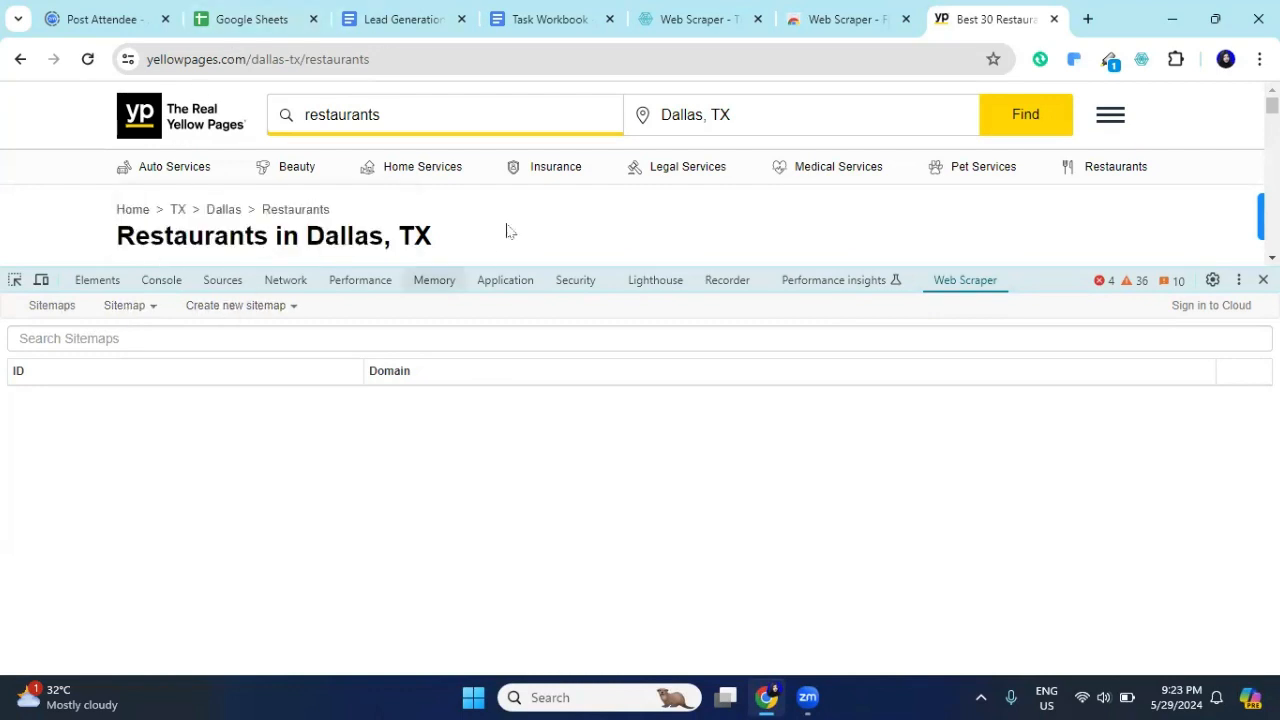
Step: Start a new sitemap in Web Scraper and name it Yellowpage
left_click(240, 318)
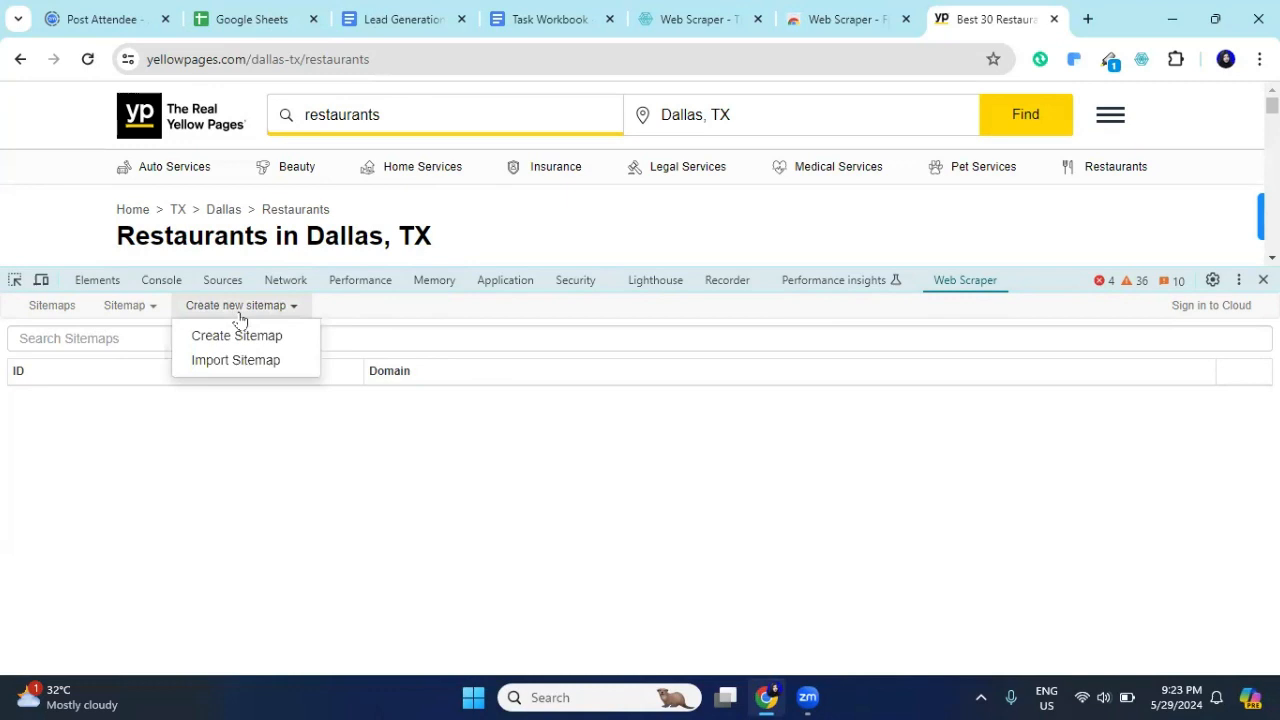
left_click(242, 333)
left_click(197, 340)
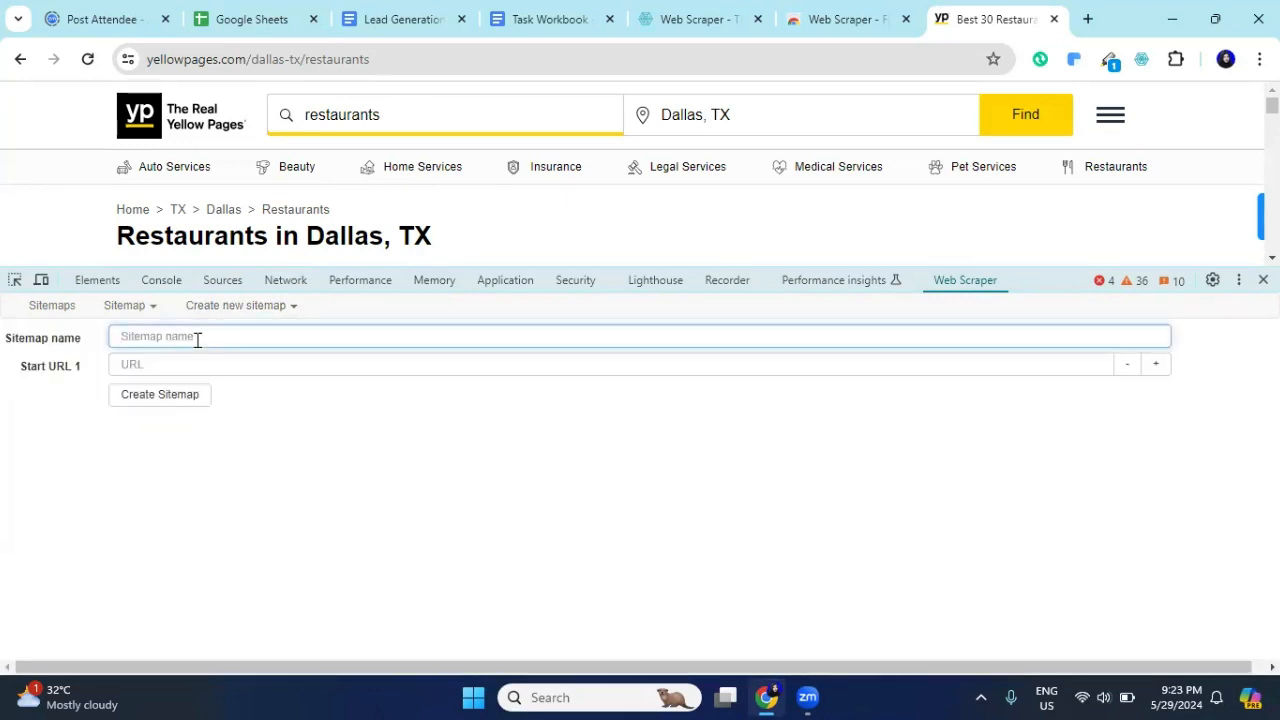
type("y")
key("BackSpace")
type("Ye")
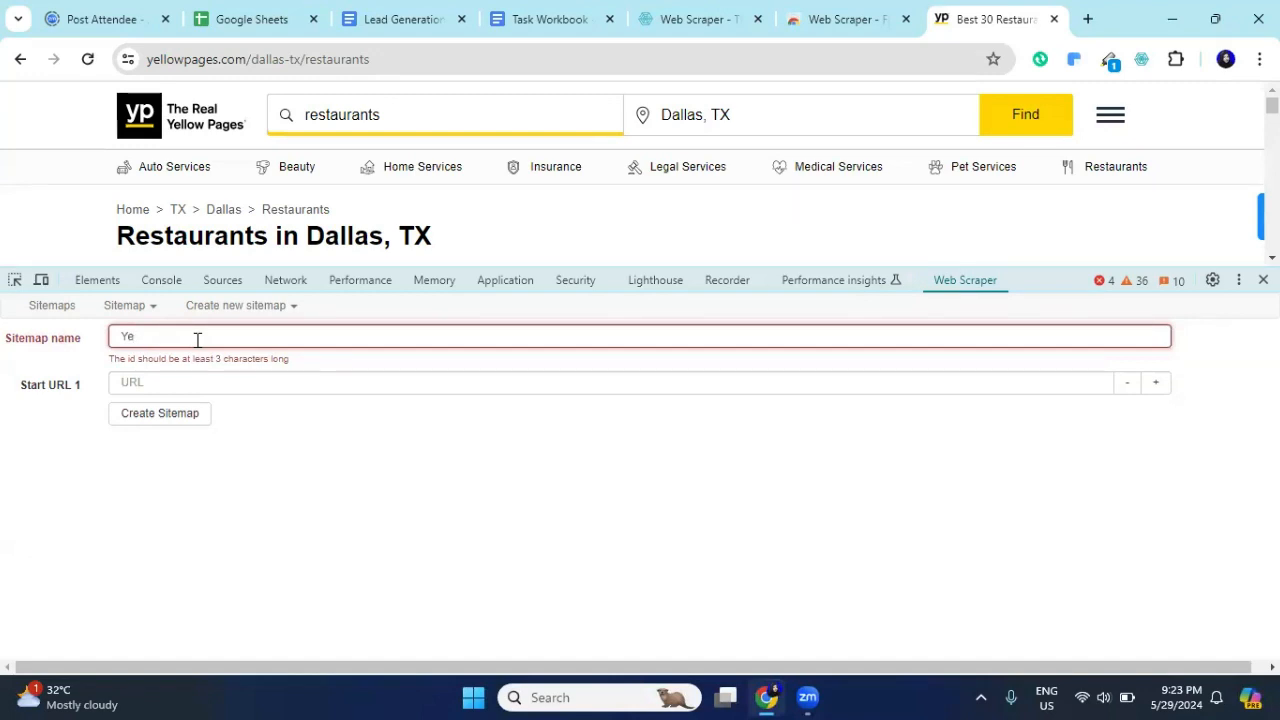
type("llowp")
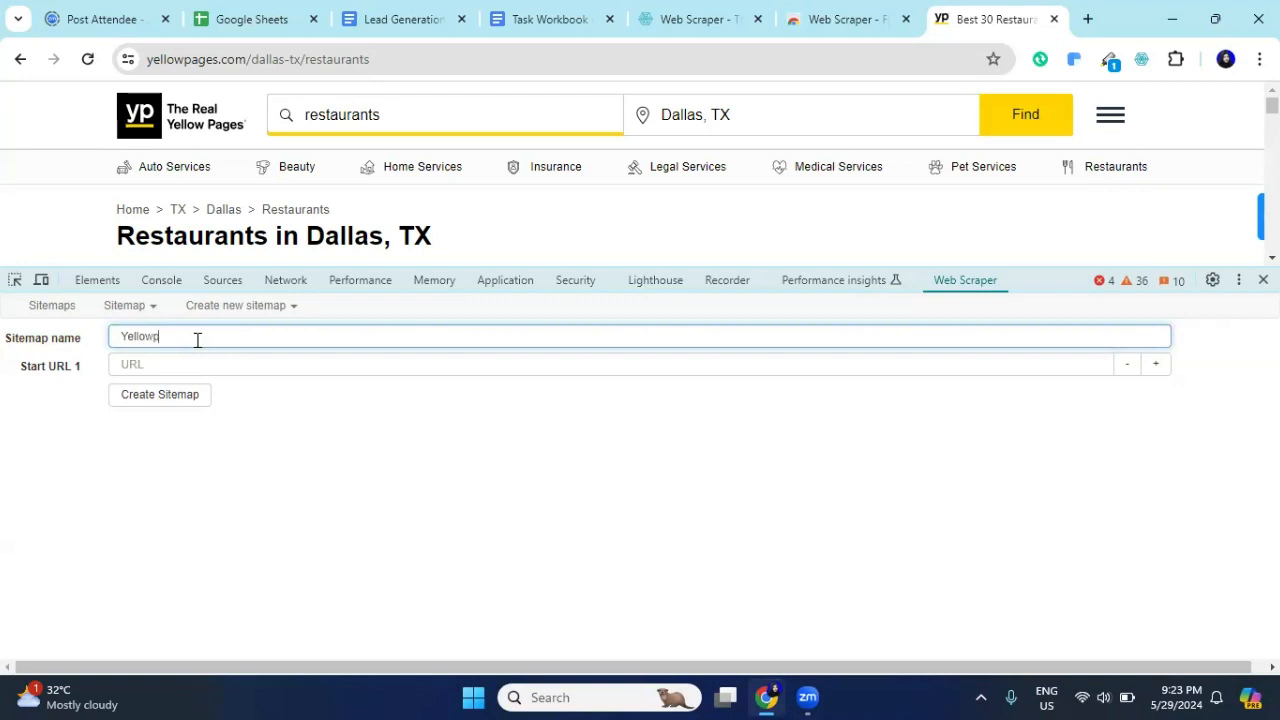
left_click(199, 364)
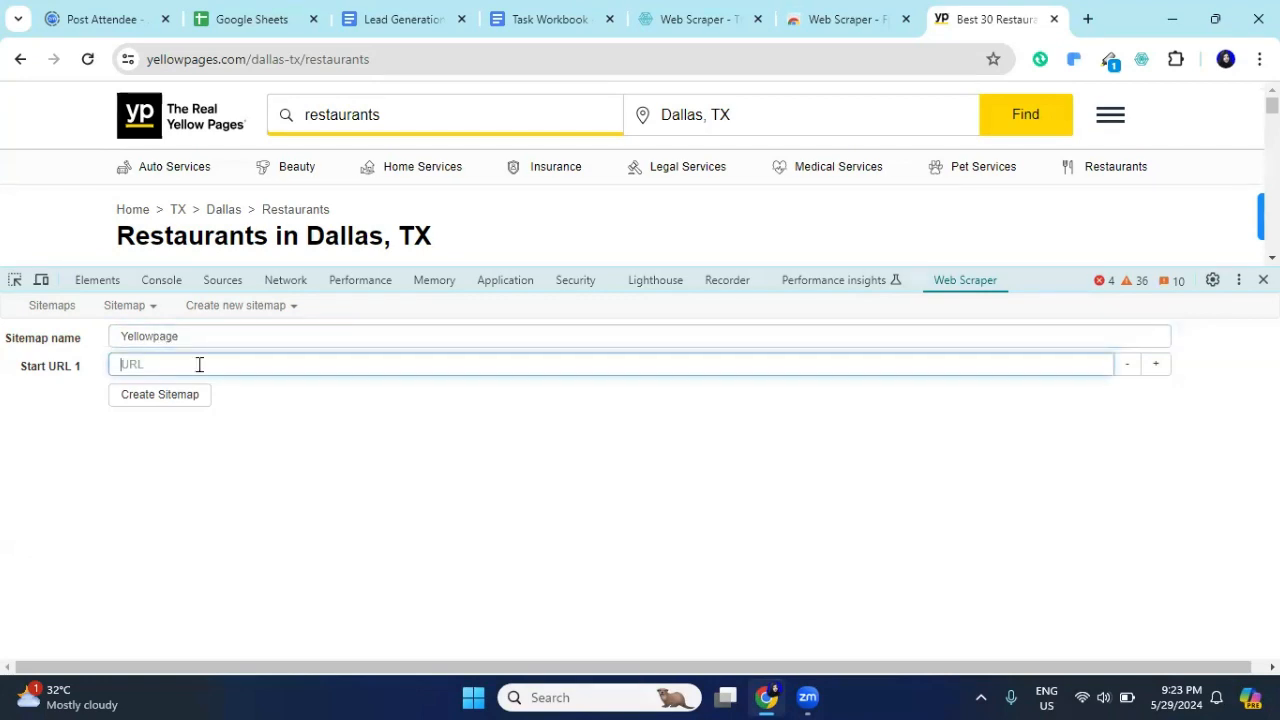
left_click(369, 58)
left_click_drag(544, 263, 531, 478)
scroll(428, 343, "down", 5)
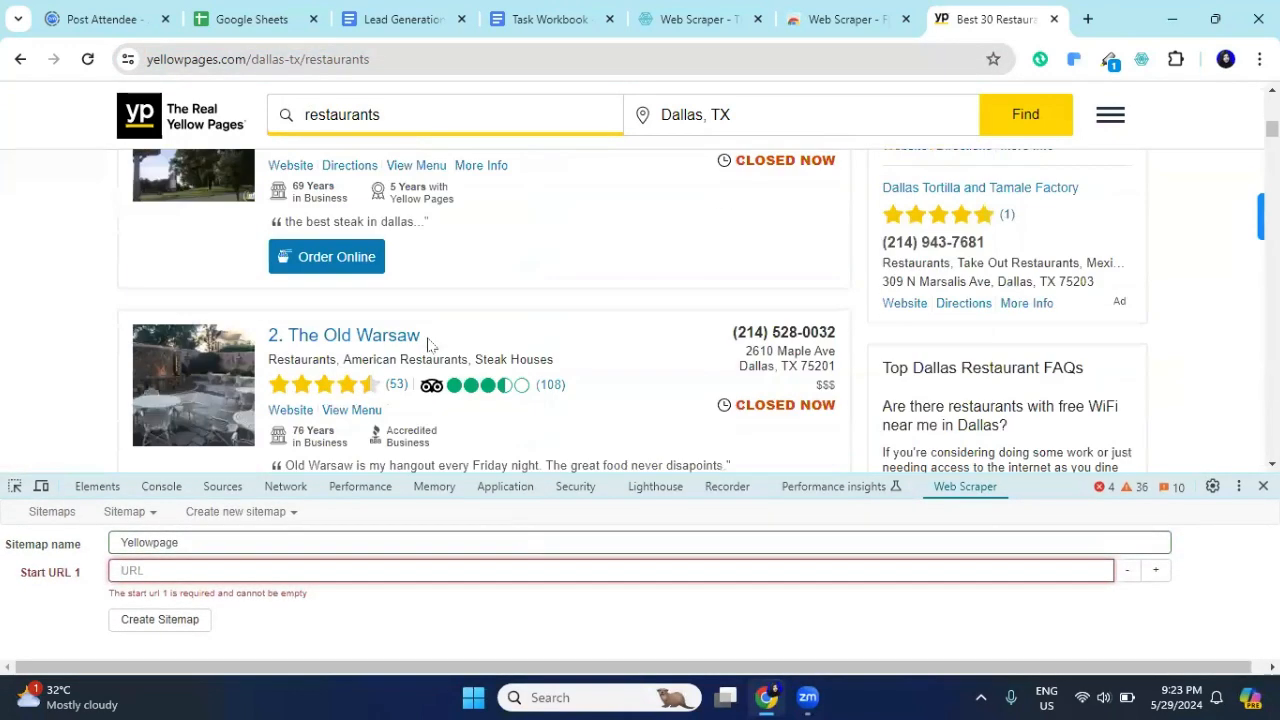
scroll(429, 350, "down", 6)
scroll(440, 365, "down", 8)
scroll(460, 345, "up", 10)
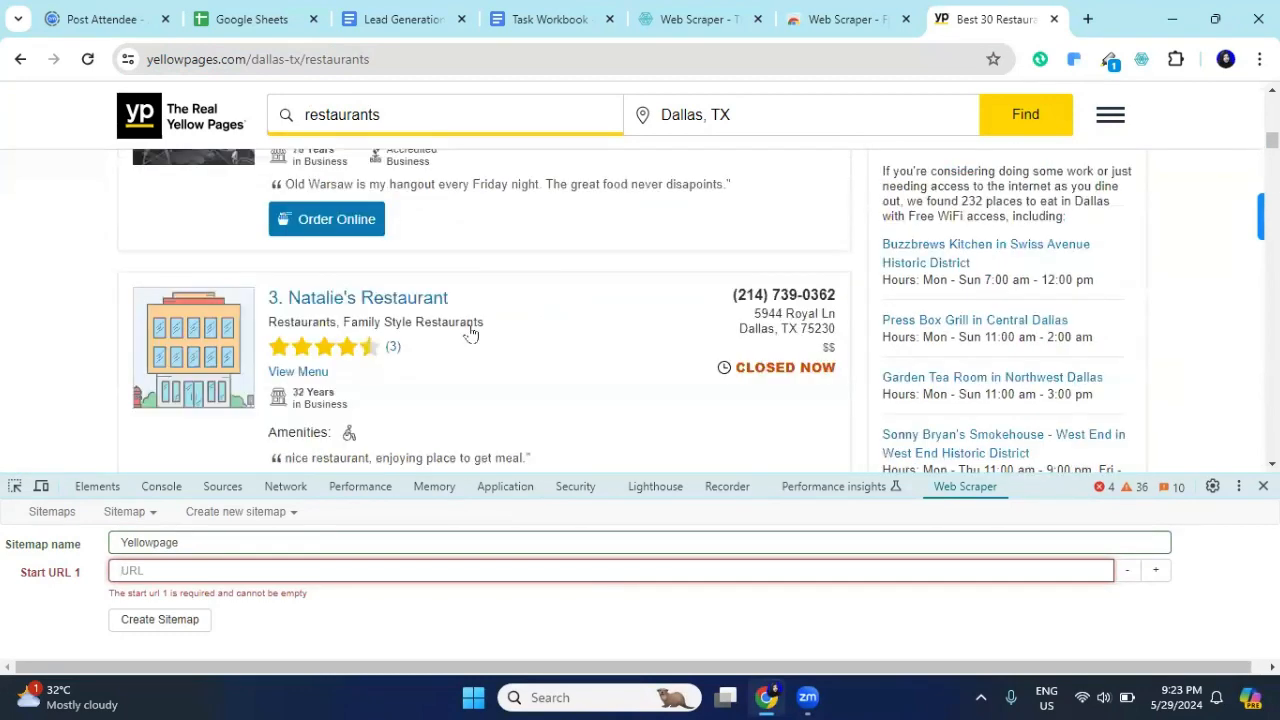
scroll(471, 333, "up", 8)
left_click(414, 60)
key("ctrl+c")
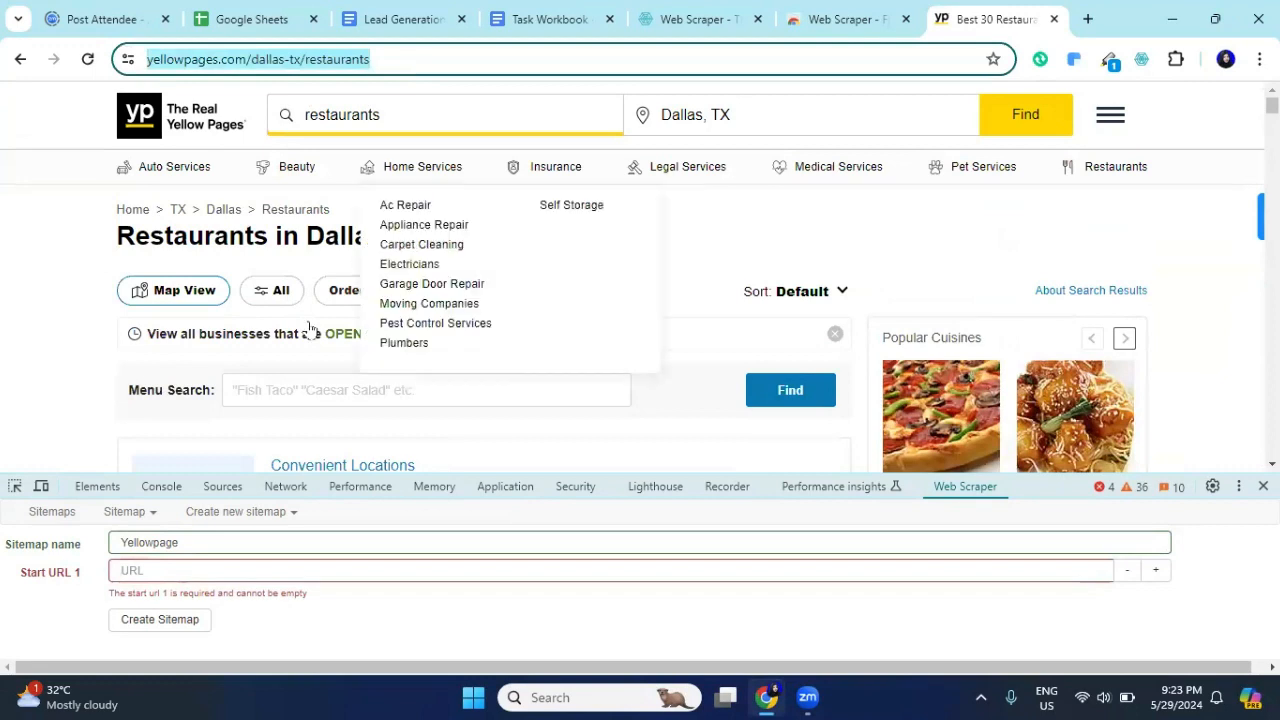
left_click(204, 572)
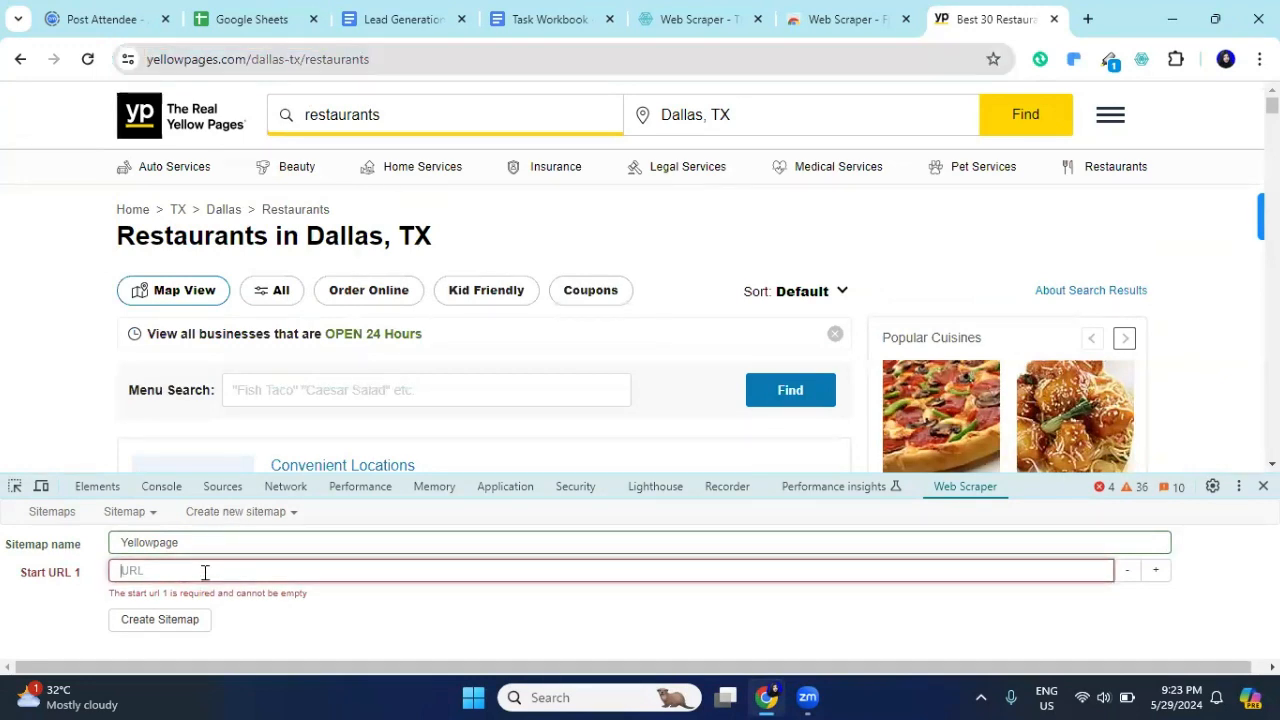
key("ctrl+v")
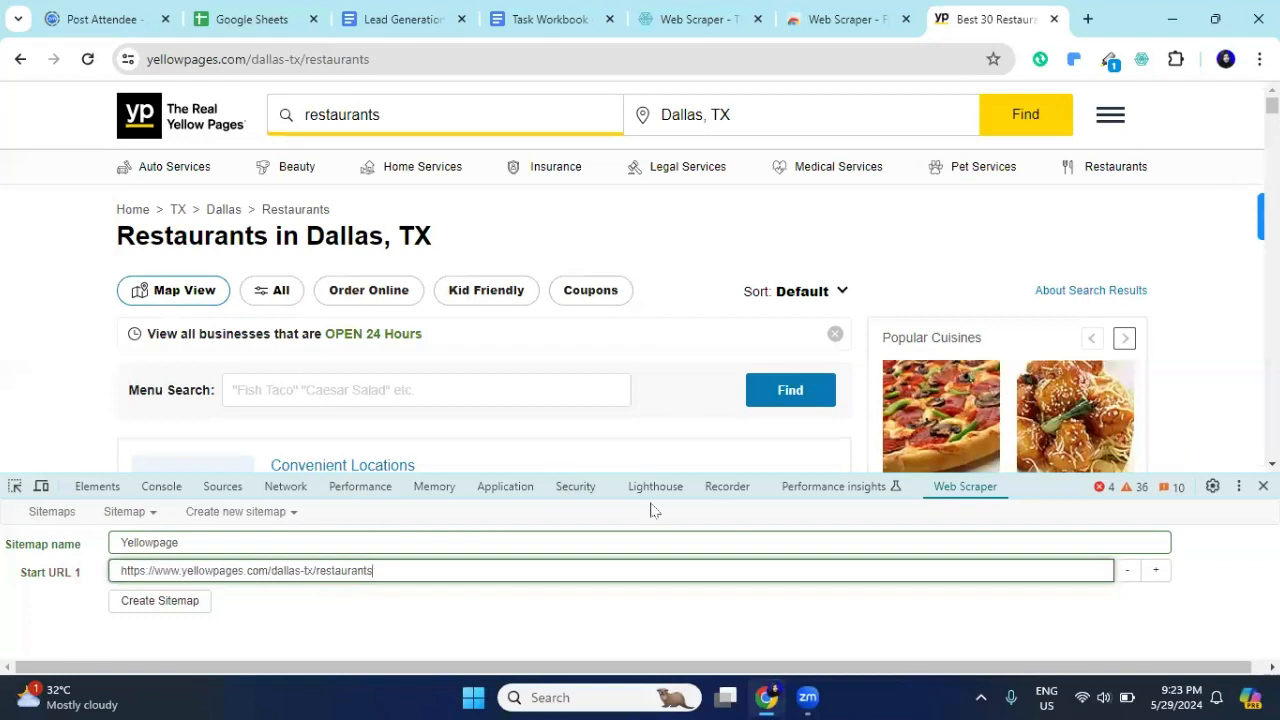
left_click_drag(612, 474, 584, 296)
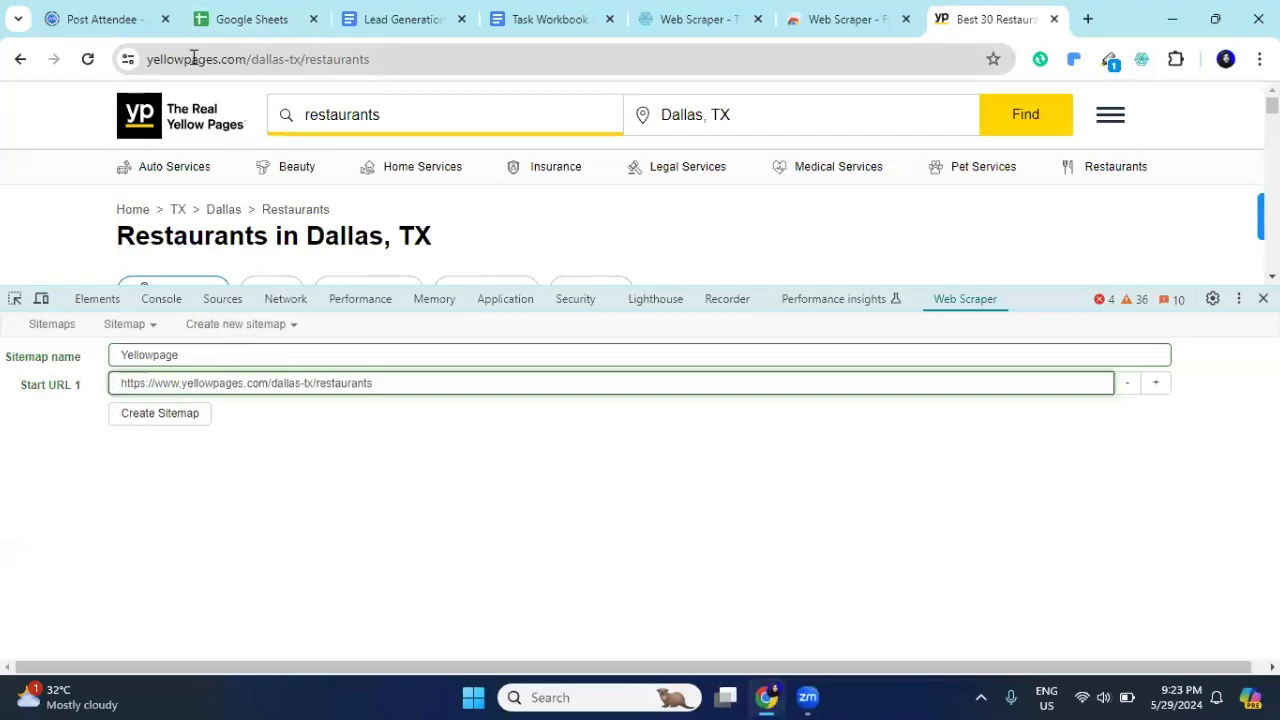
left_click(140, 416)
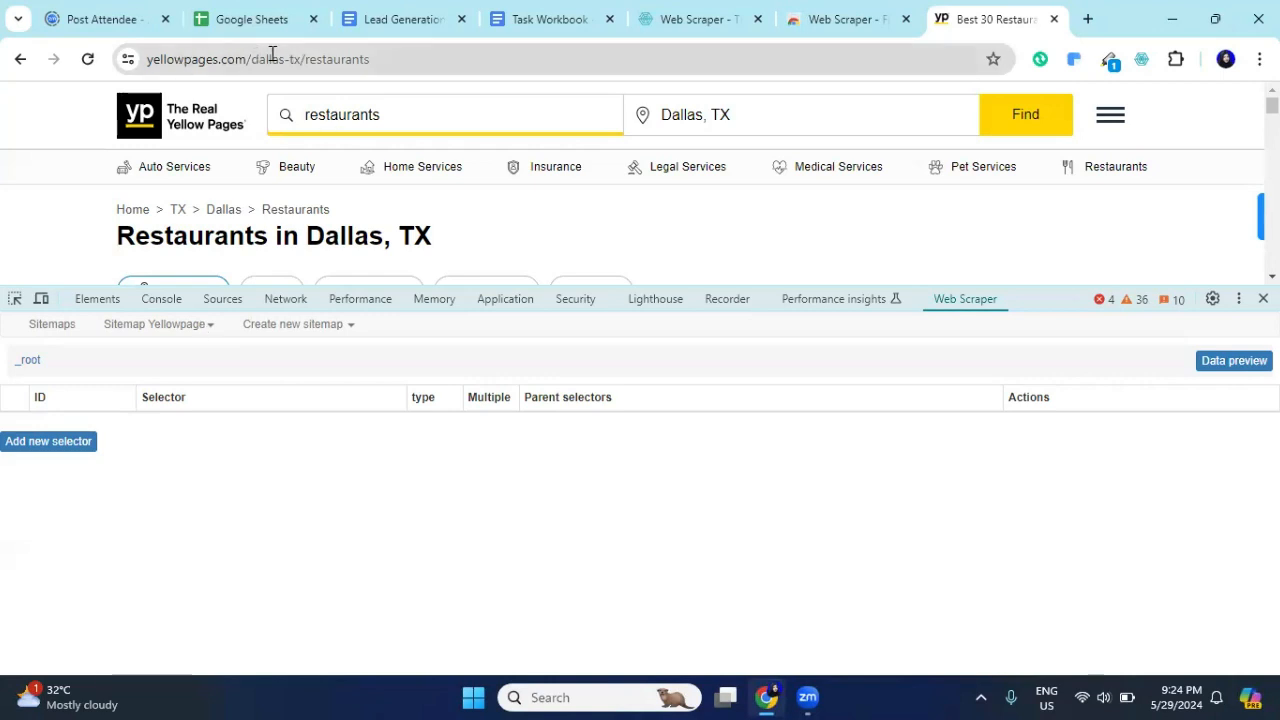
Step: Display the list of saved sitemaps and open the Yellowpage sitemap from it
left_click(40, 326)
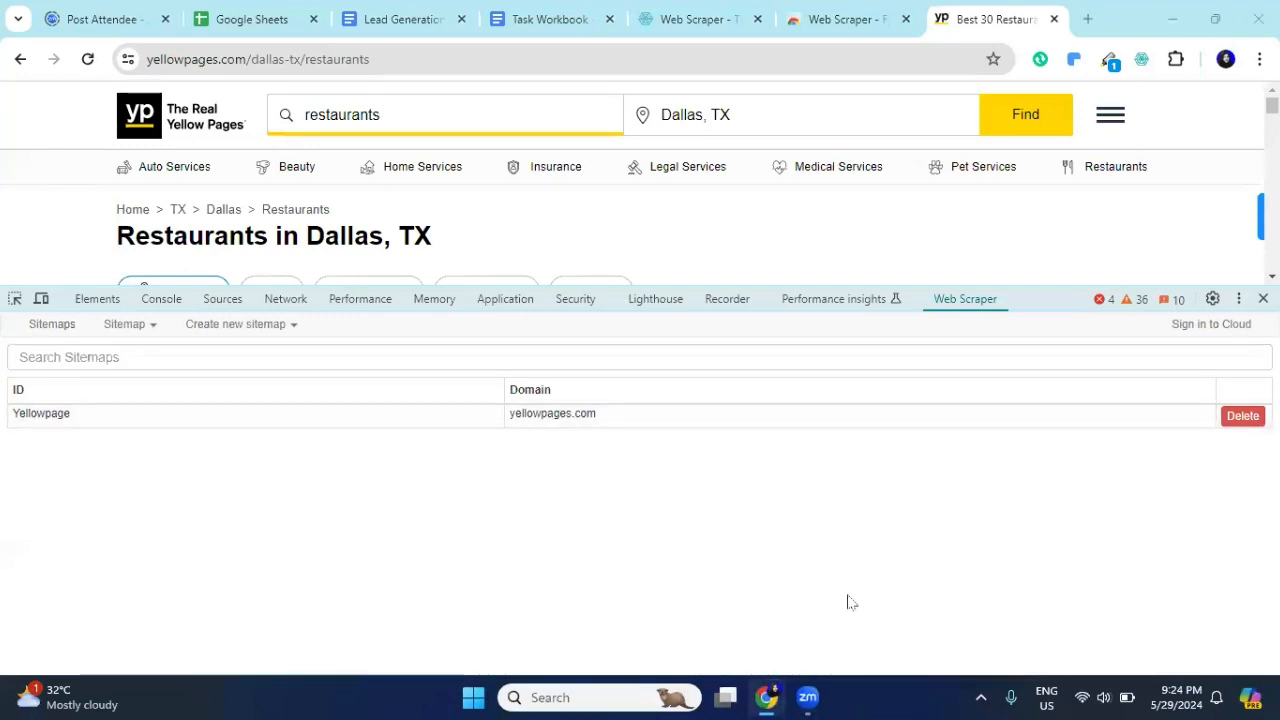
mouse_move(256, 388)
left_mouse_down()
mouse_move(115, 465)
mouse_move(620, 405)
mouse_move(318, 394)
left_mouse_up()
left_click_drag(210, 392, 202, 392)
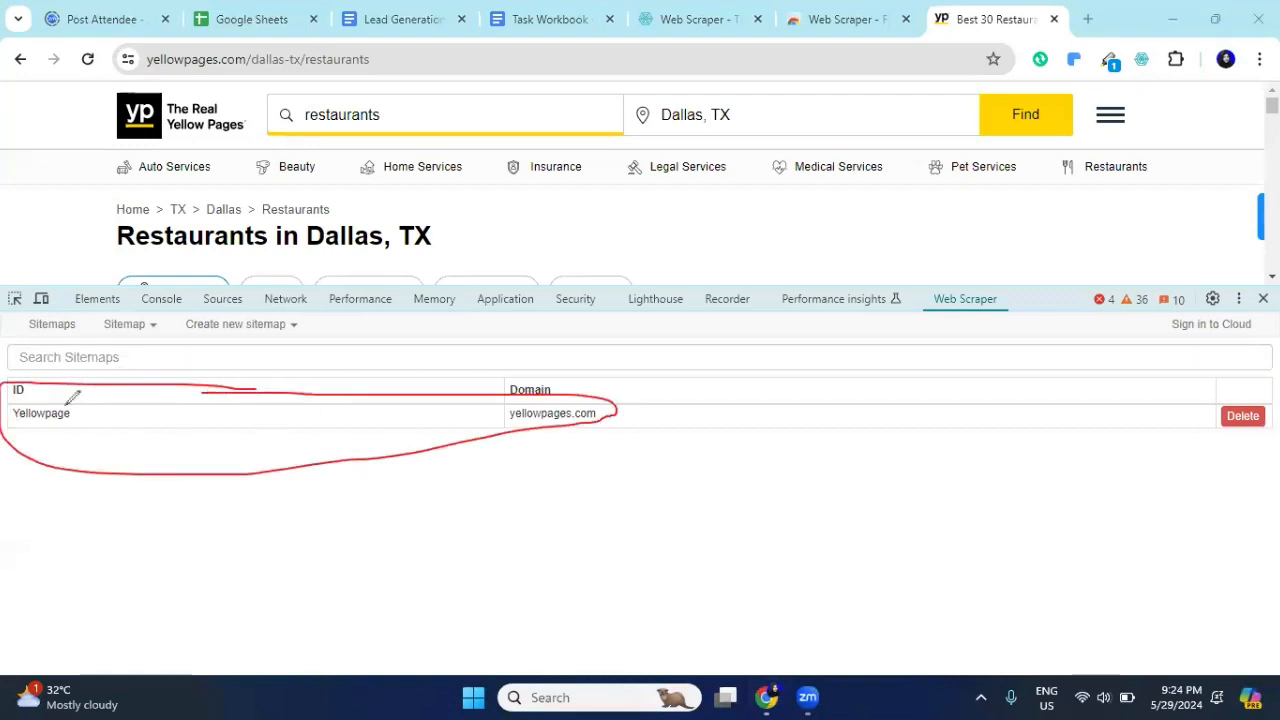
left_click_drag(326, 356, 263, 557)
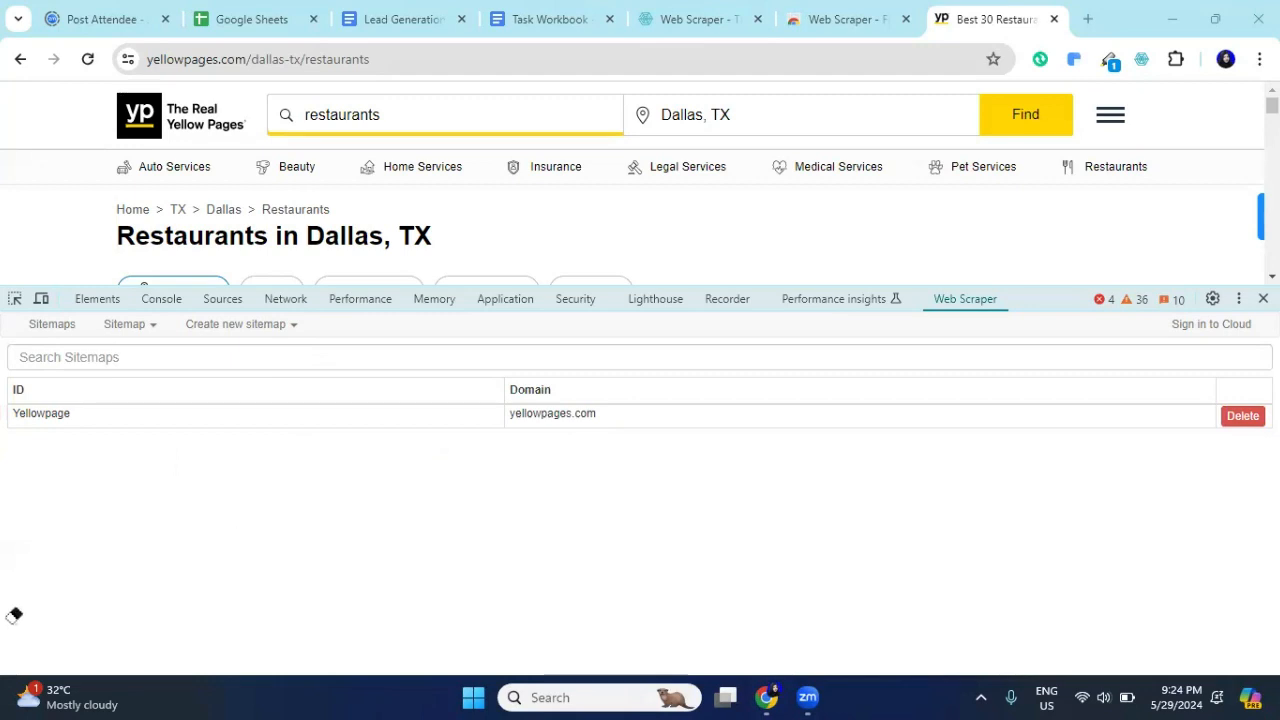
left_click(152, 425)
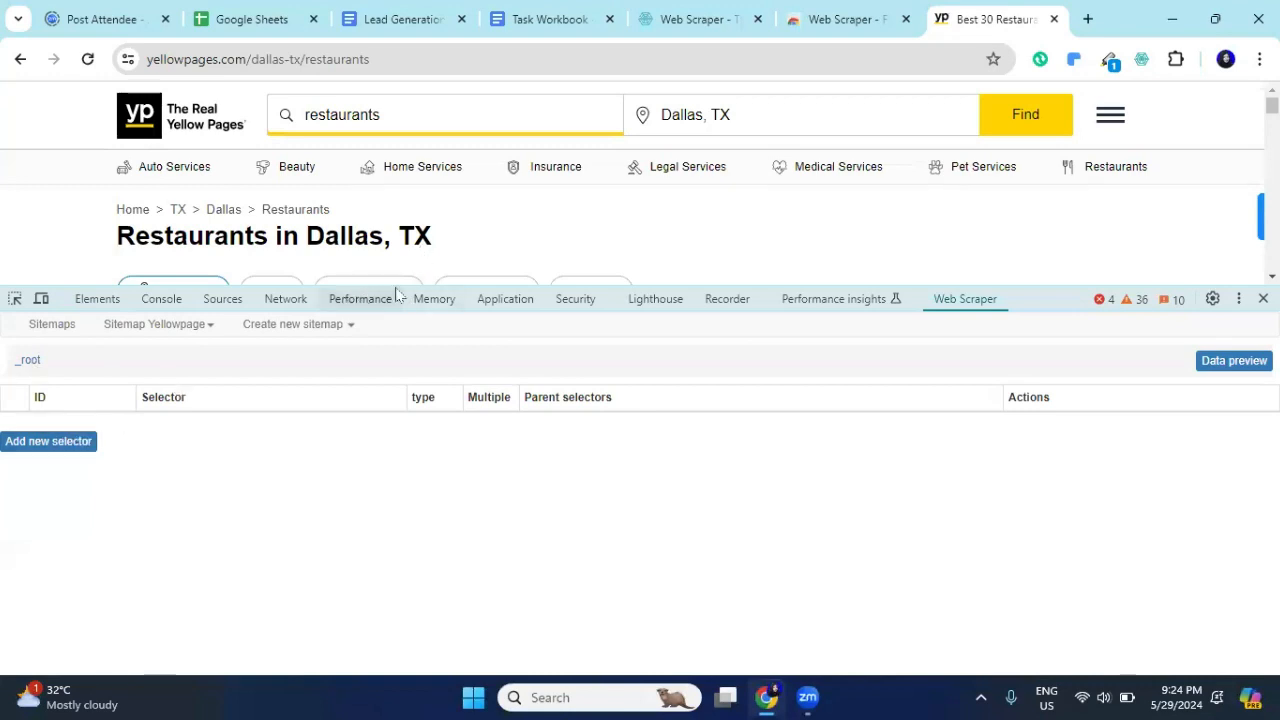
Step: Shrink the developer tools area to show more of the restaurant listing, and reopen the Yellowpage sitemap from the saved sitemaps
left_click_drag(403, 287, 403, 363)
scroll(373, 236, "down", 2)
scroll(373, 236, "down", 5)
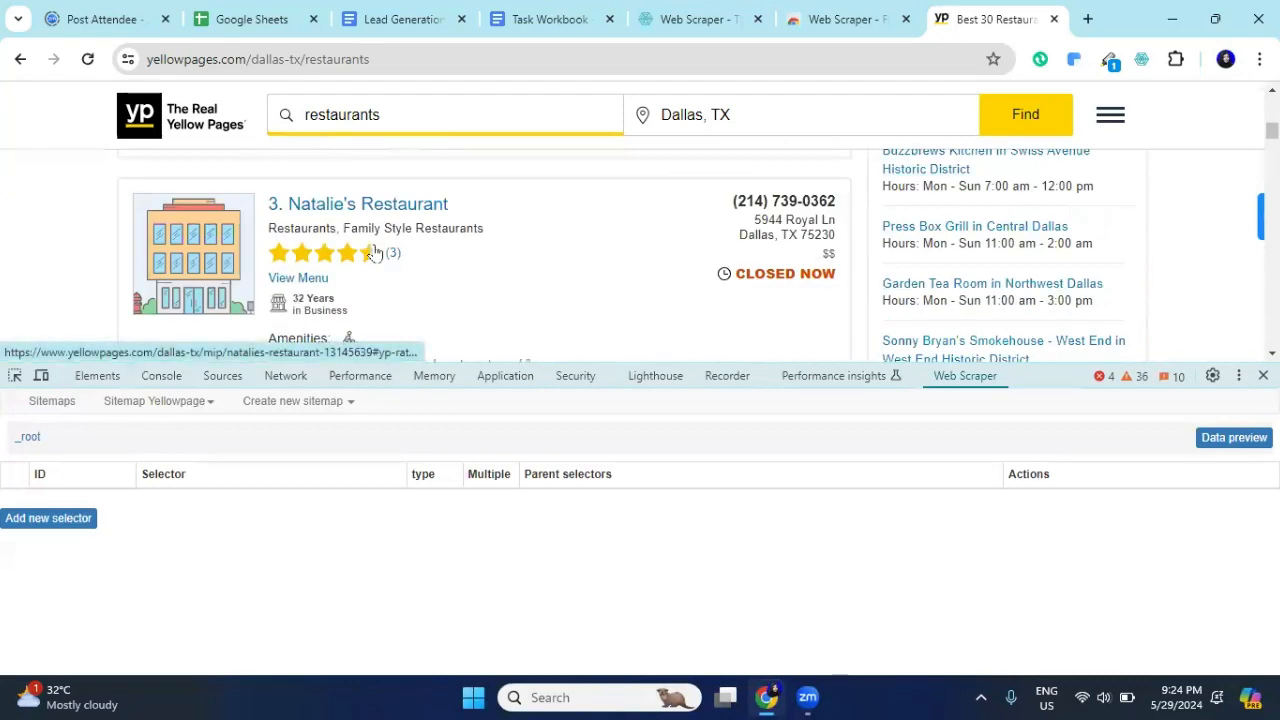
scroll(338, 240, "up", 4)
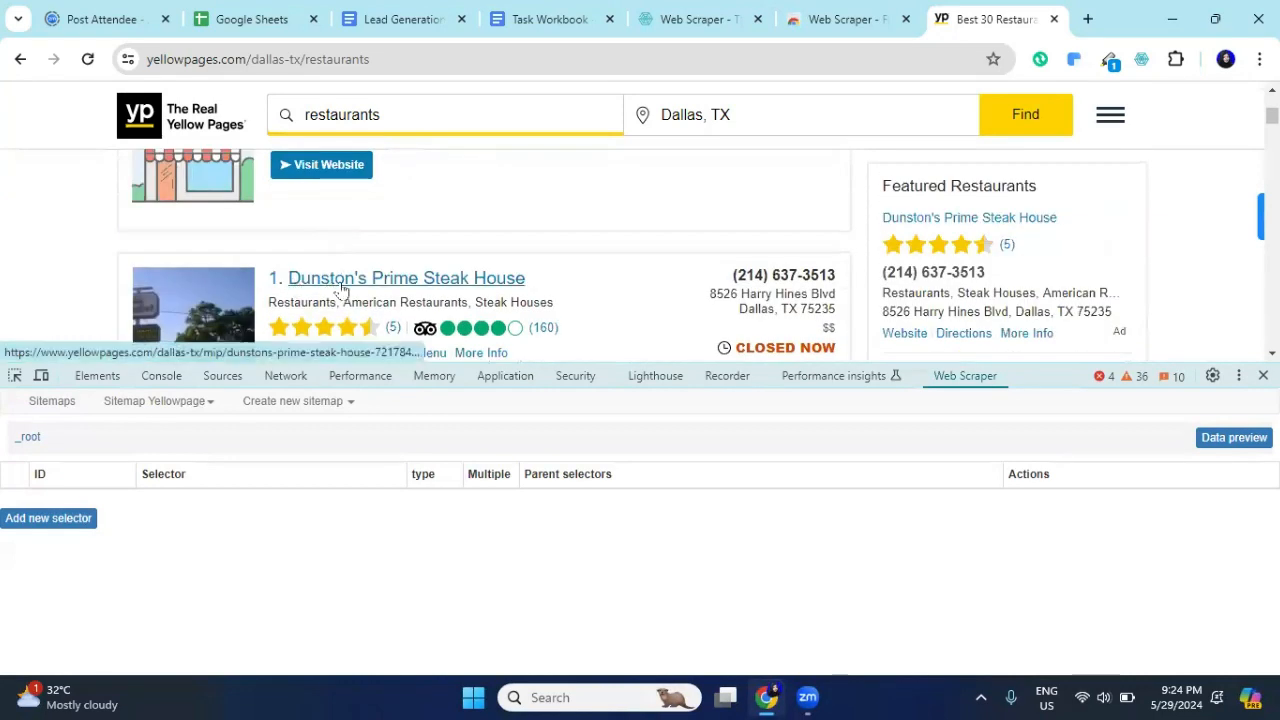
scroll(420, 295, "down", 2)
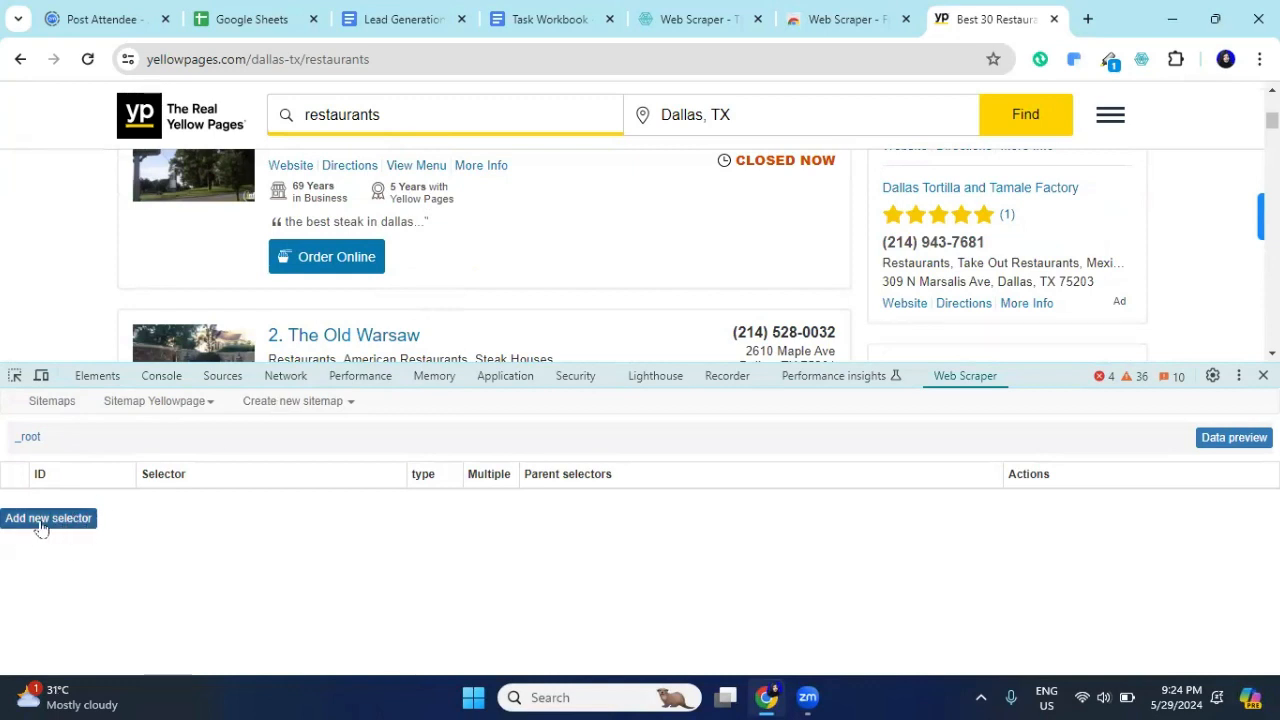
left_click(45, 401)
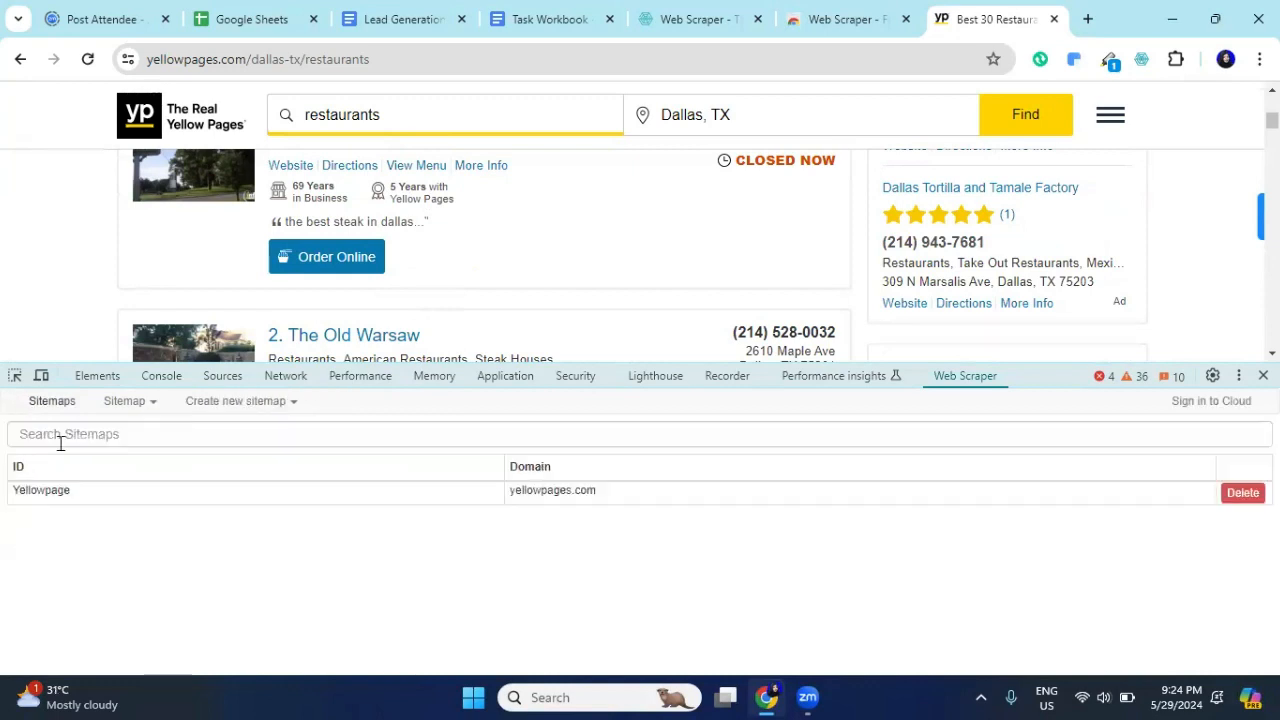
left_click(64, 500)
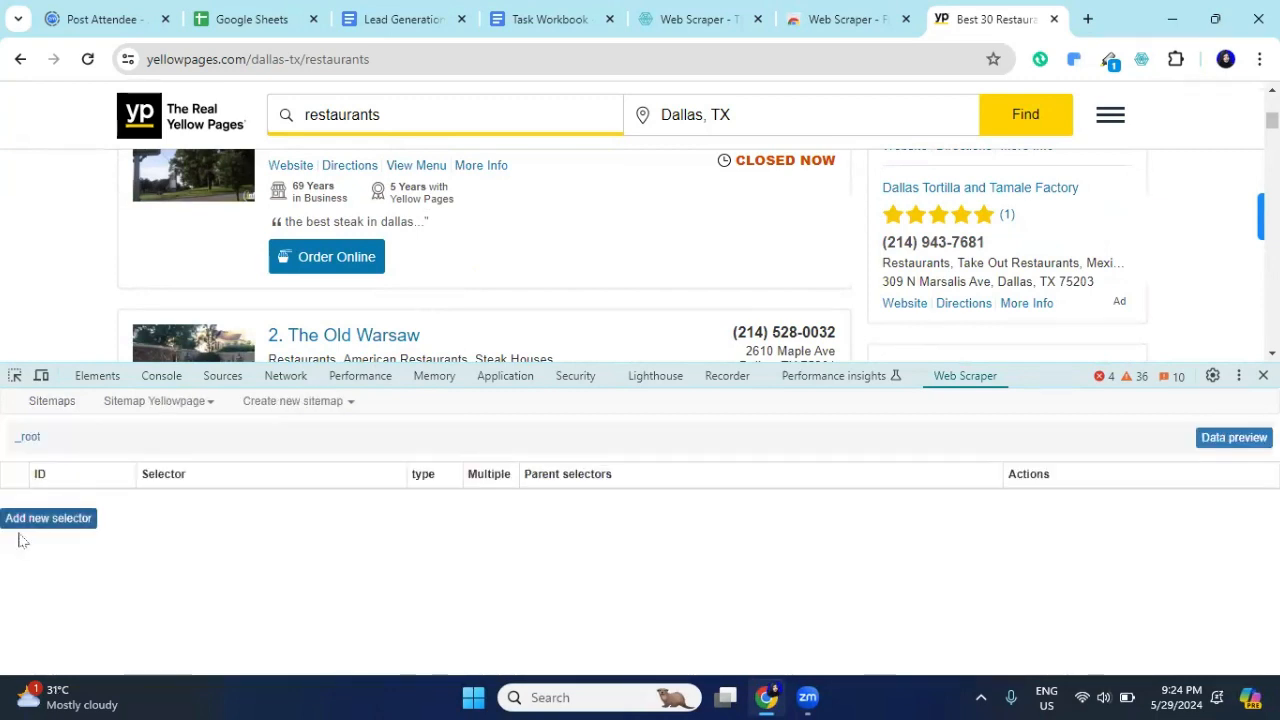
Step: Add a new selector under _root in the Yellowpage sitemap and give it the id URL
left_click(55, 528)
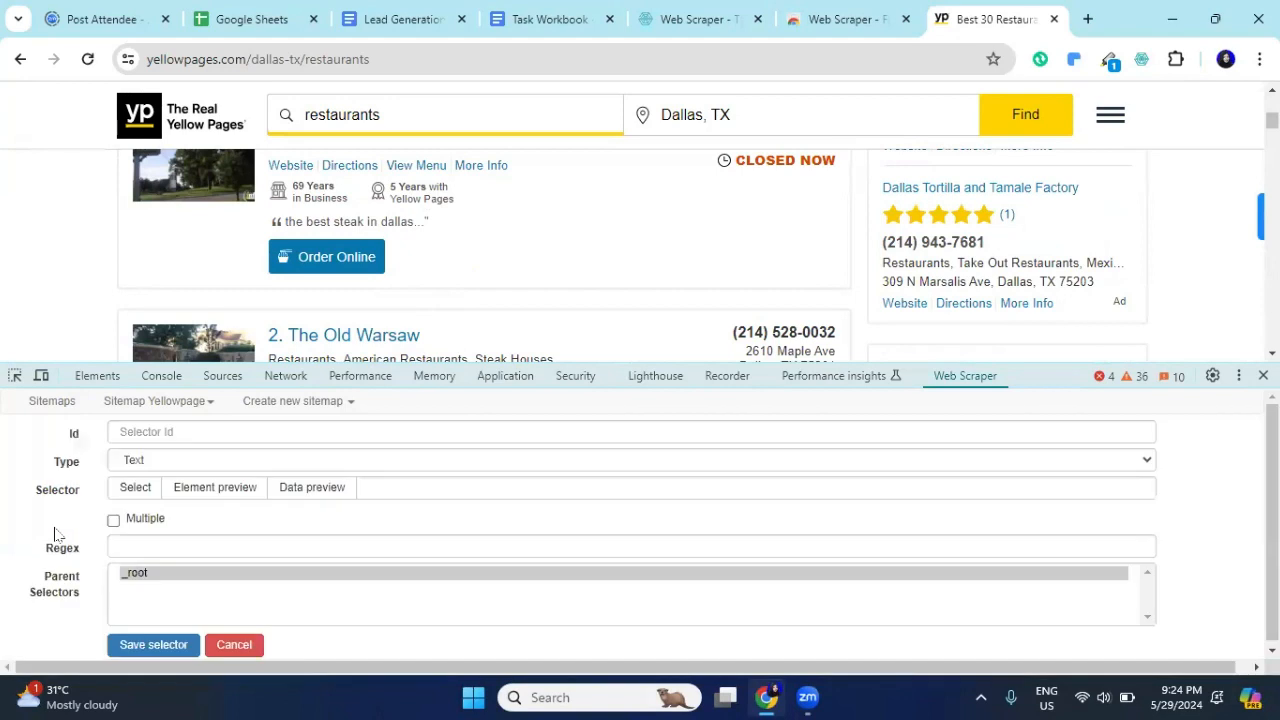
left_click(212, 433)
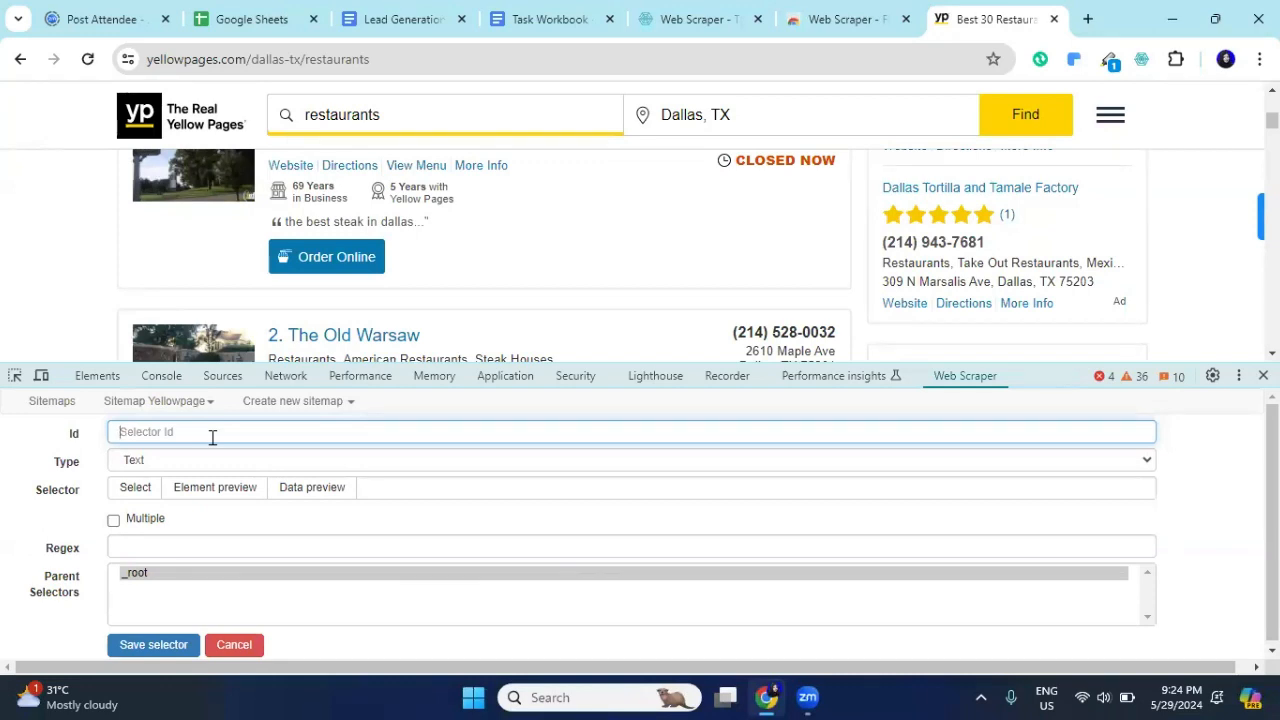
scroll(330, 220, "up", 1)
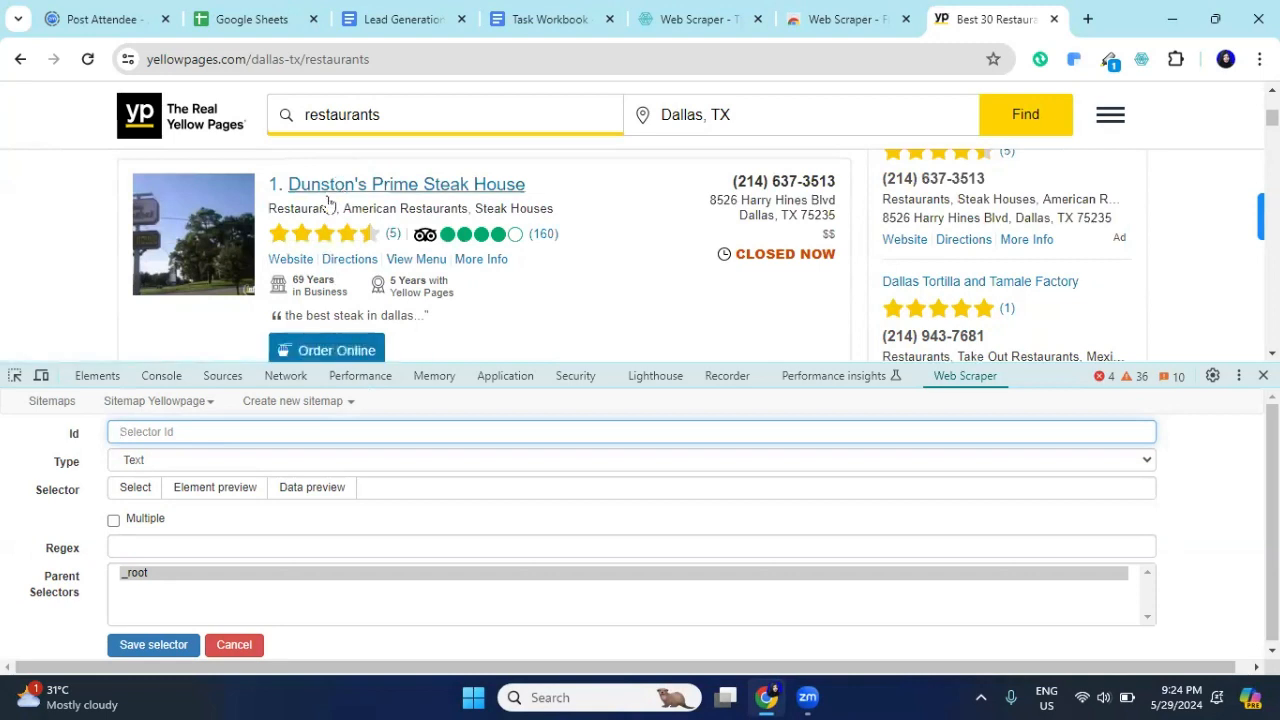
scroll(425, 190, "down", 2)
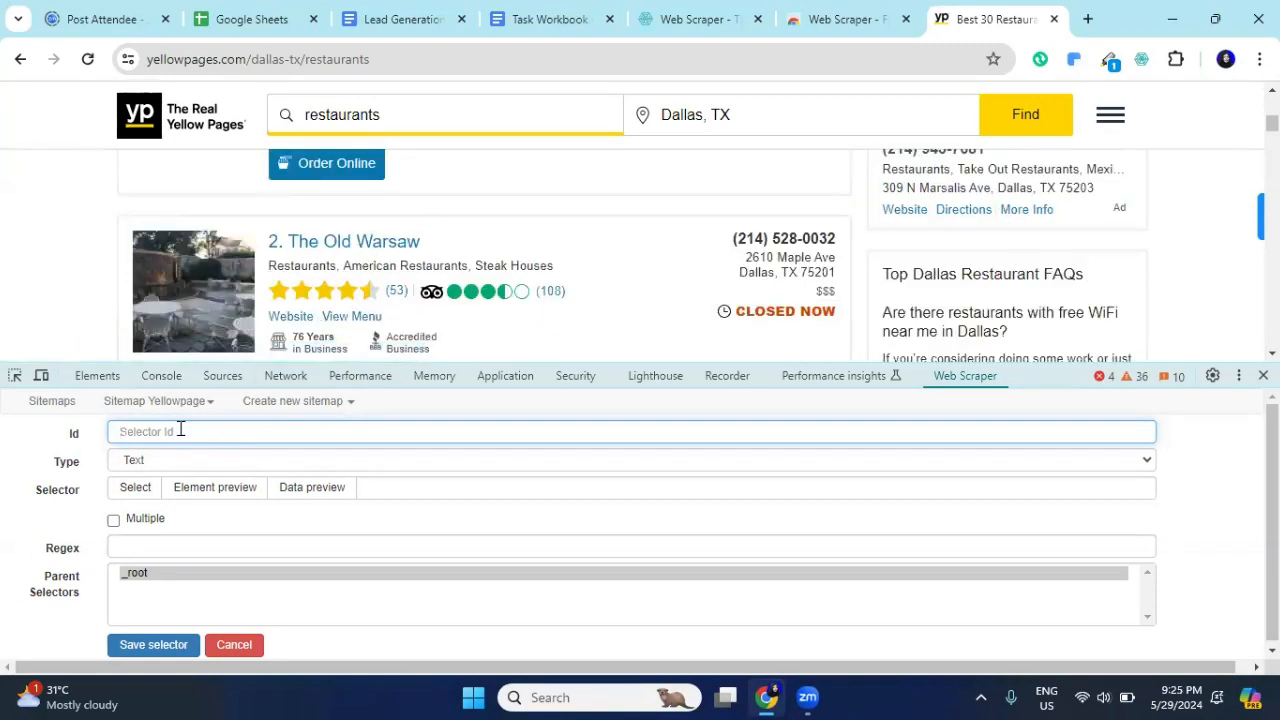
type("UR")
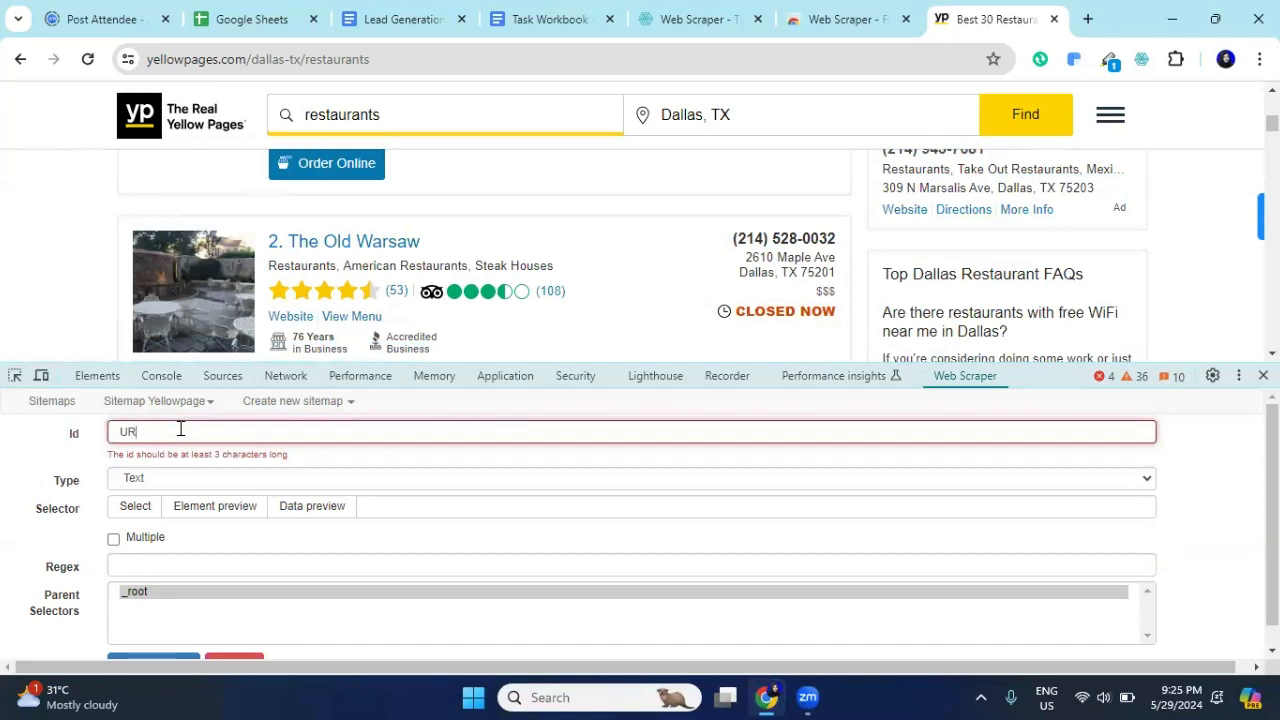
type("L")
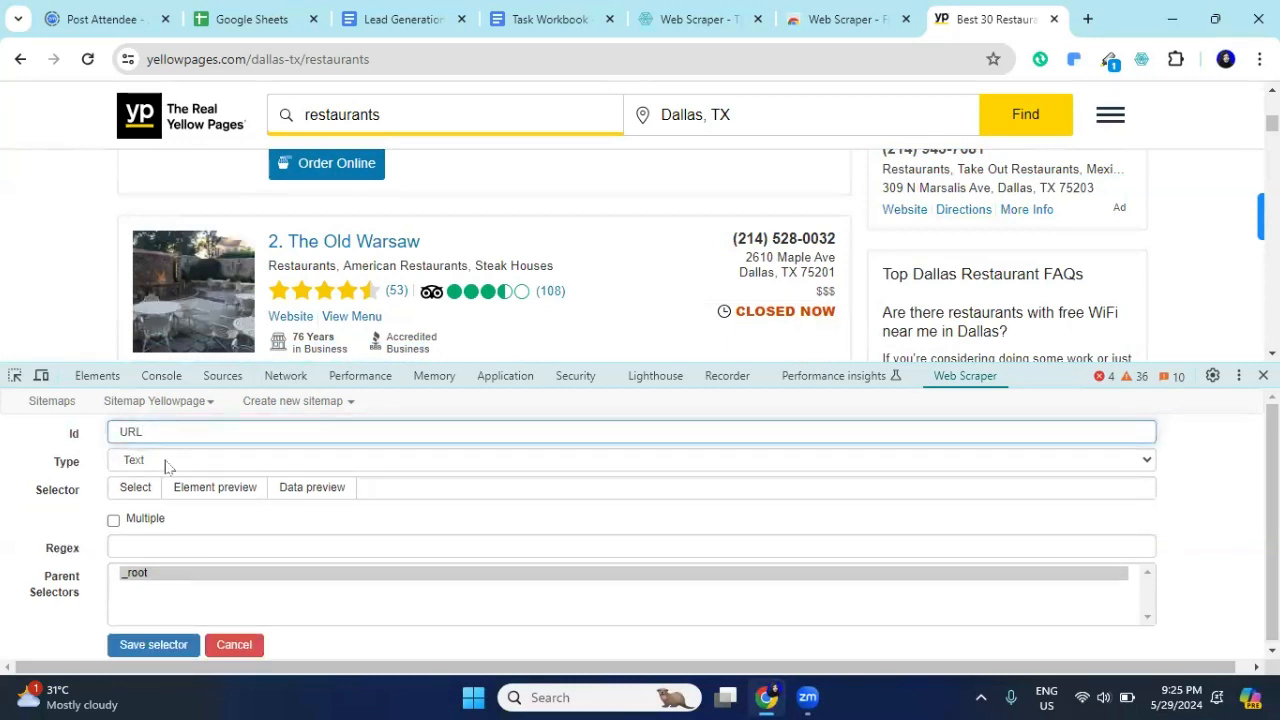
Step: Set the URL selector's type to Link and enable Multiple
scroll(320, 257, "up", 2)
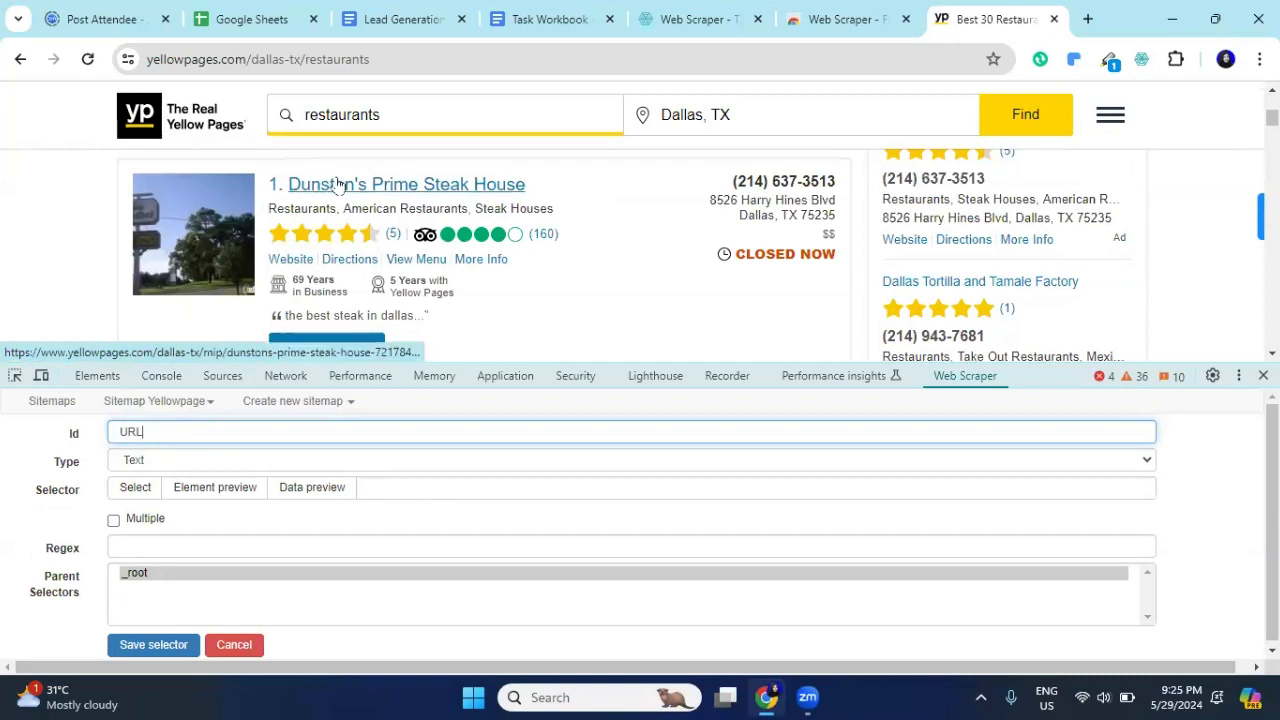
scroll(391, 186, "down", 2)
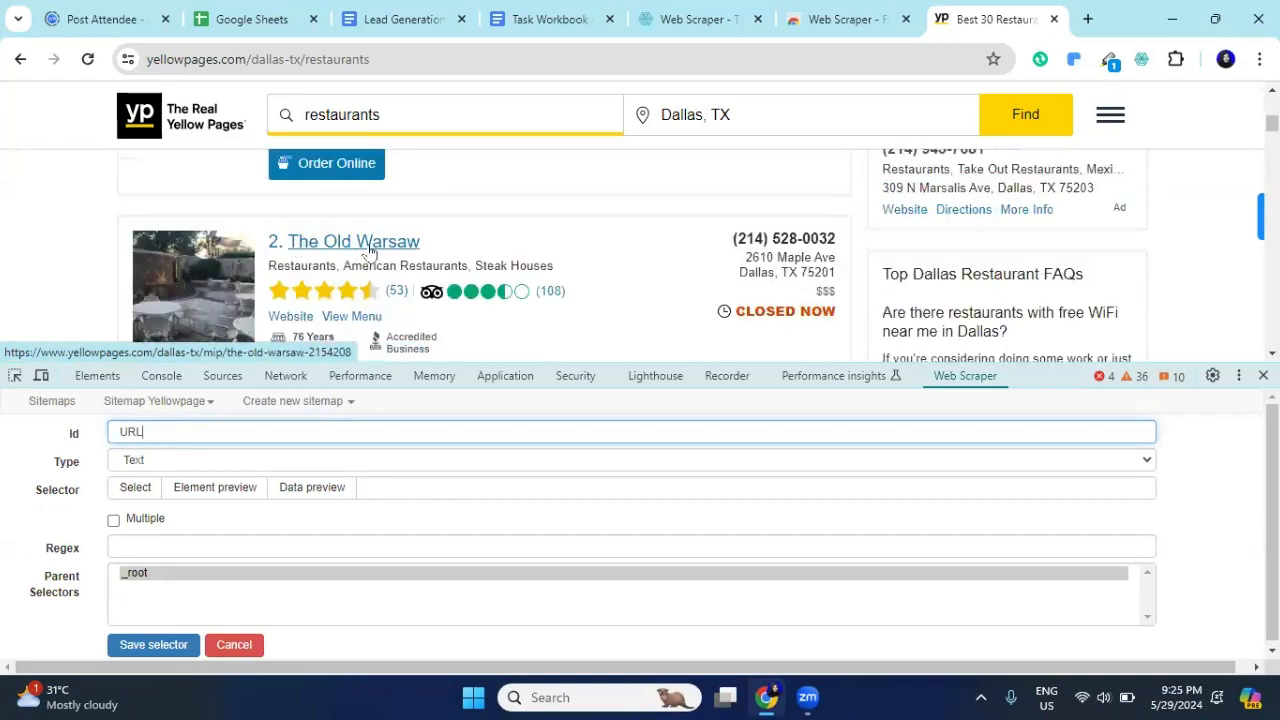
left_click(149, 463)
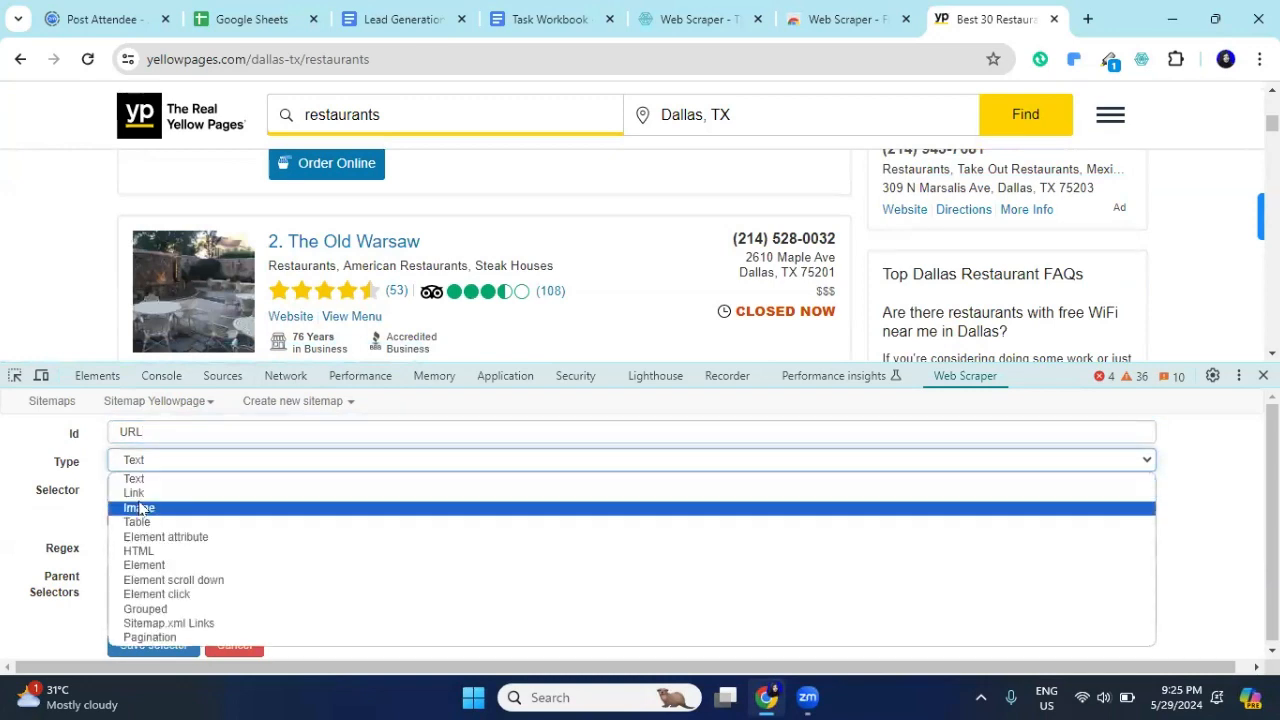
left_click(134, 492)
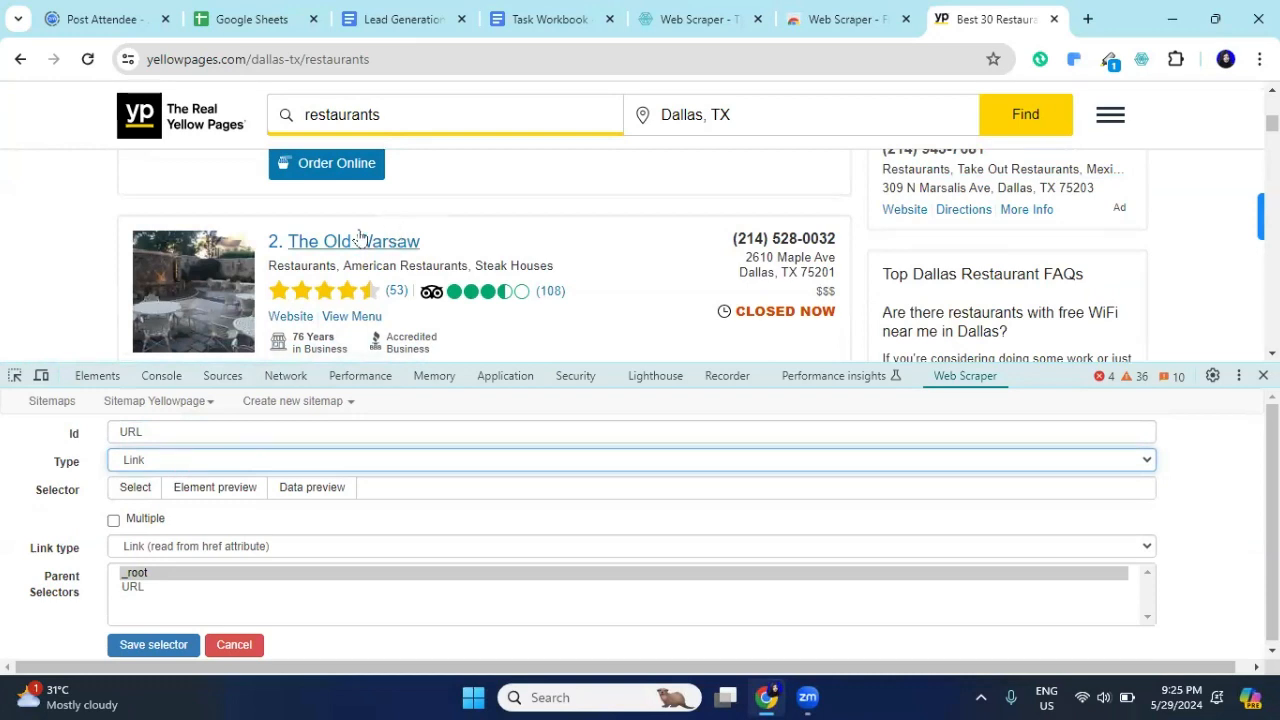
scroll(395, 232, "up", 2)
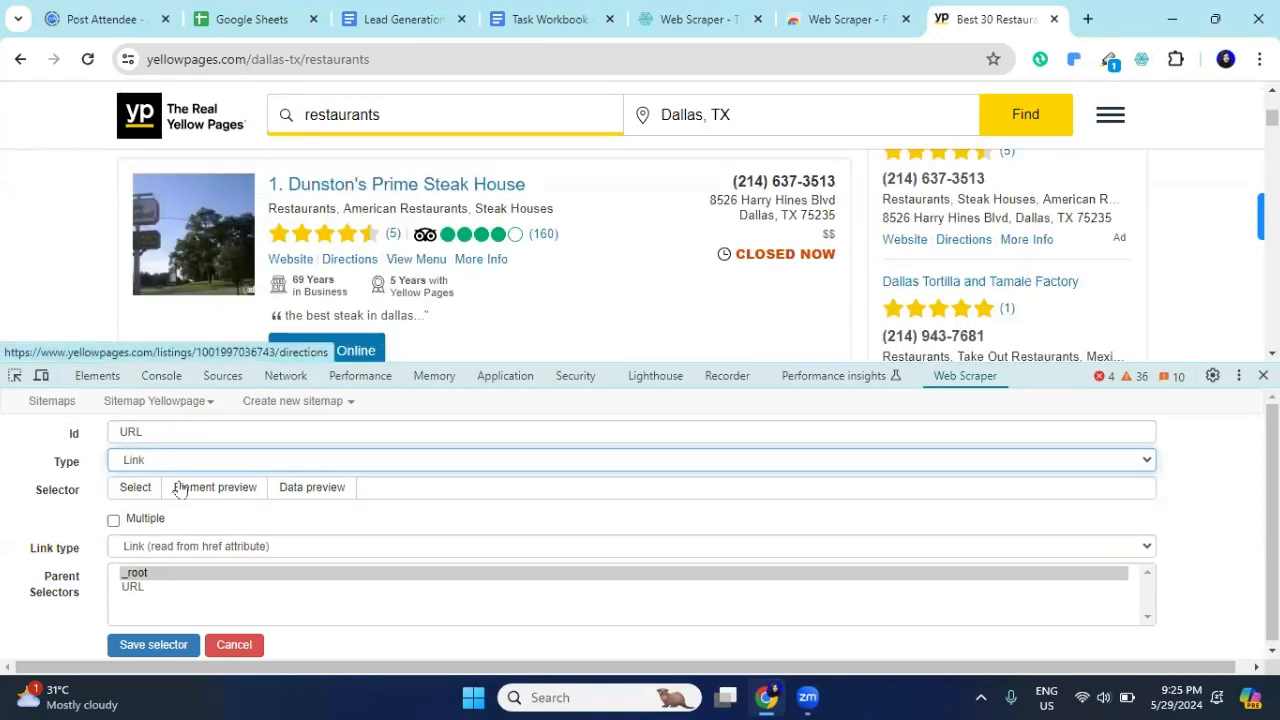
left_click(113, 521)
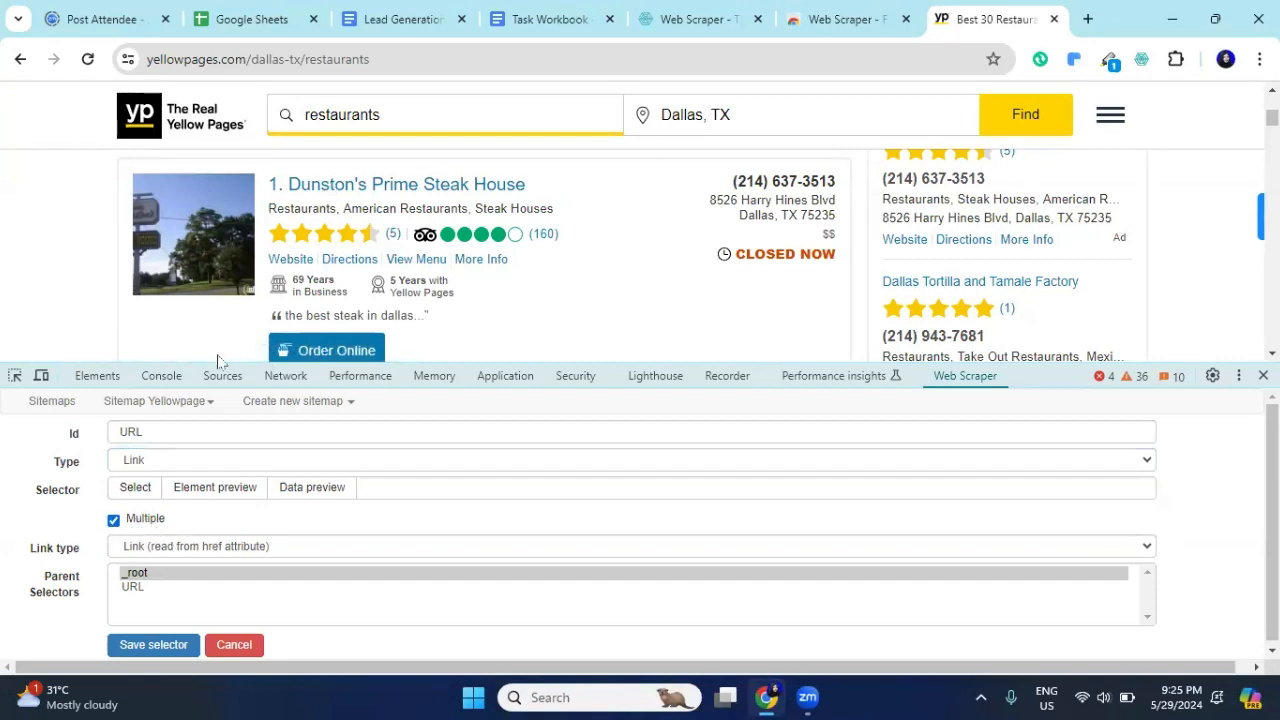
Step: Start element selection for the URL selector and pick the business names Dunston's Prime Steak House and The Old Warsaw
left_click(130, 488)
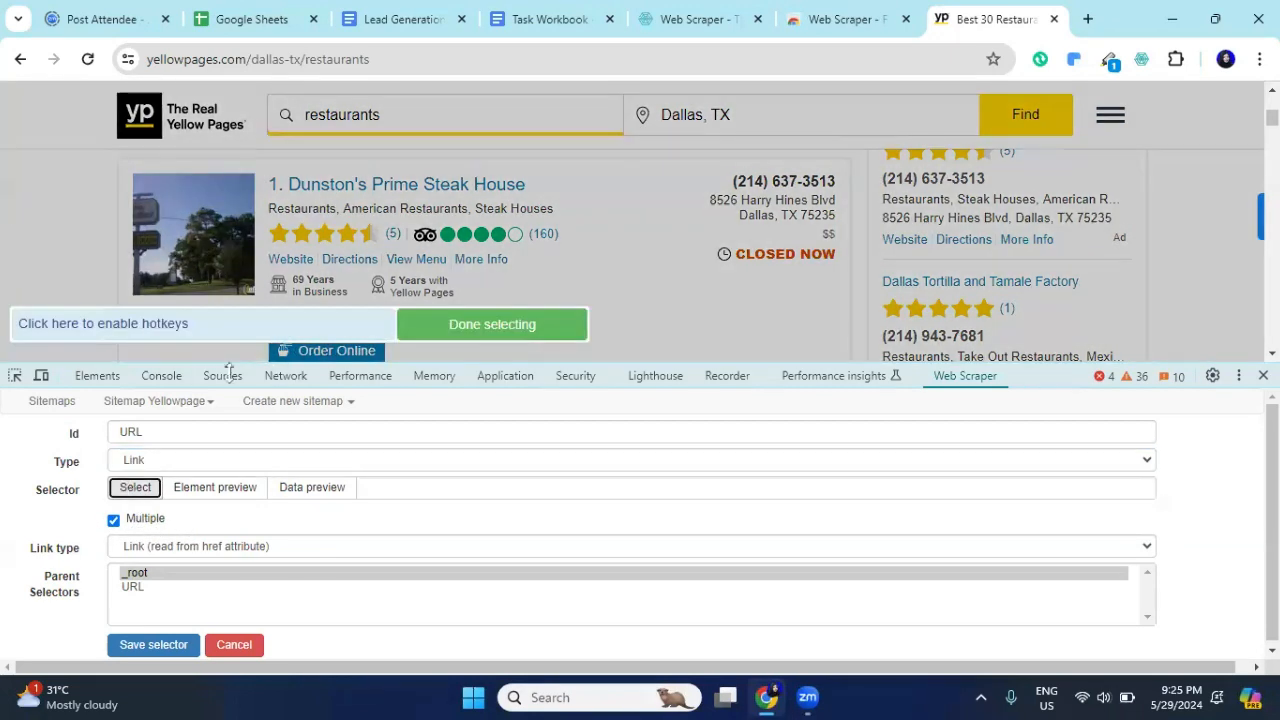
left_click(355, 193)
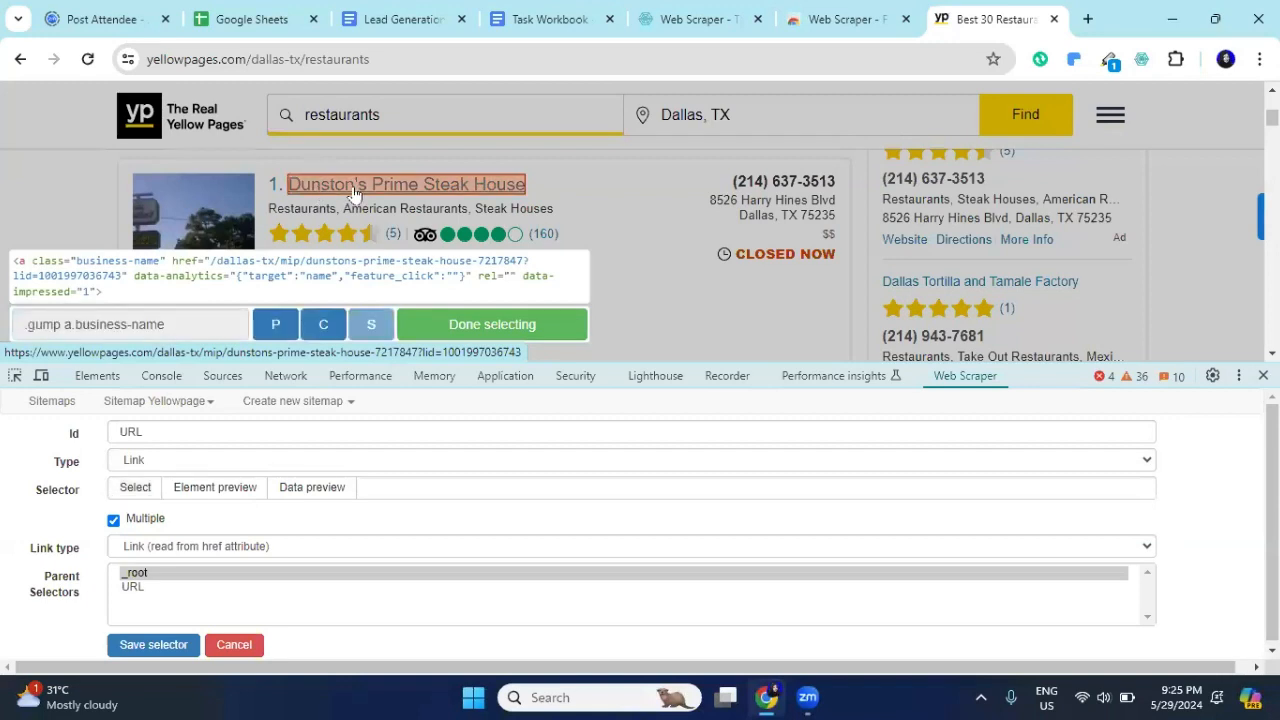
scroll(355, 193, "down", 4)
scroll(328, 214, "up", 1)
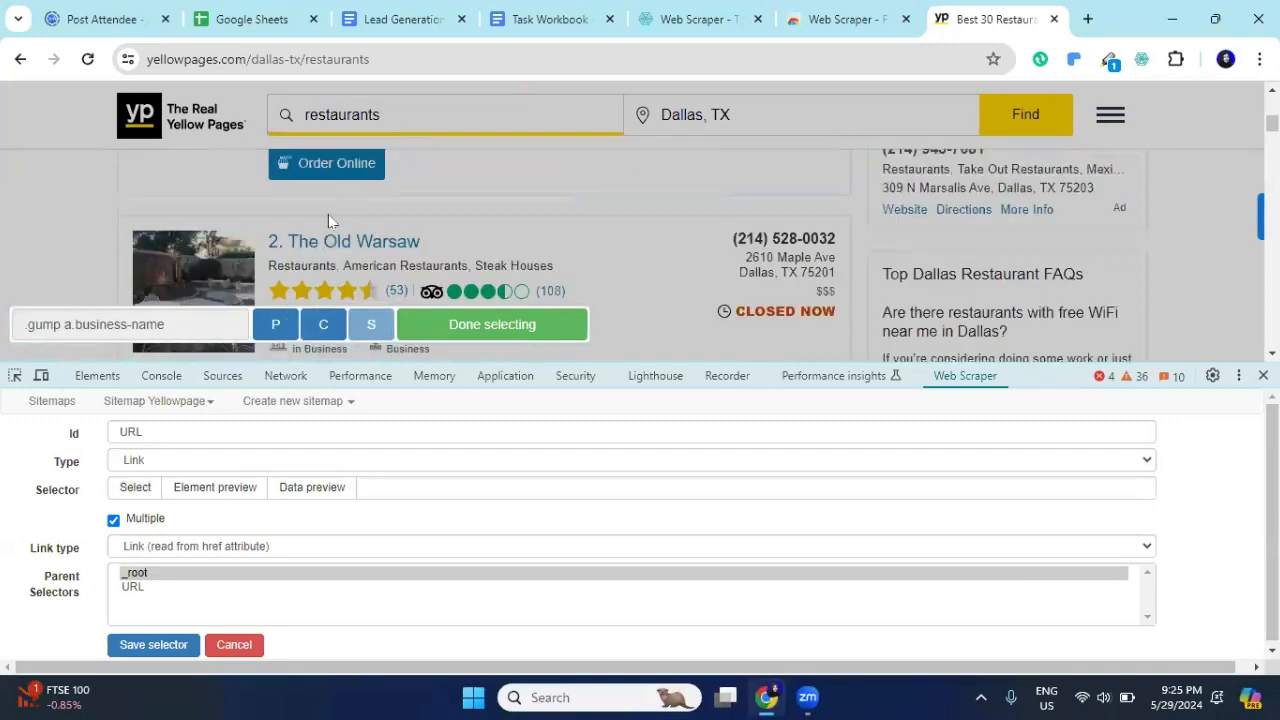
left_click(352, 242)
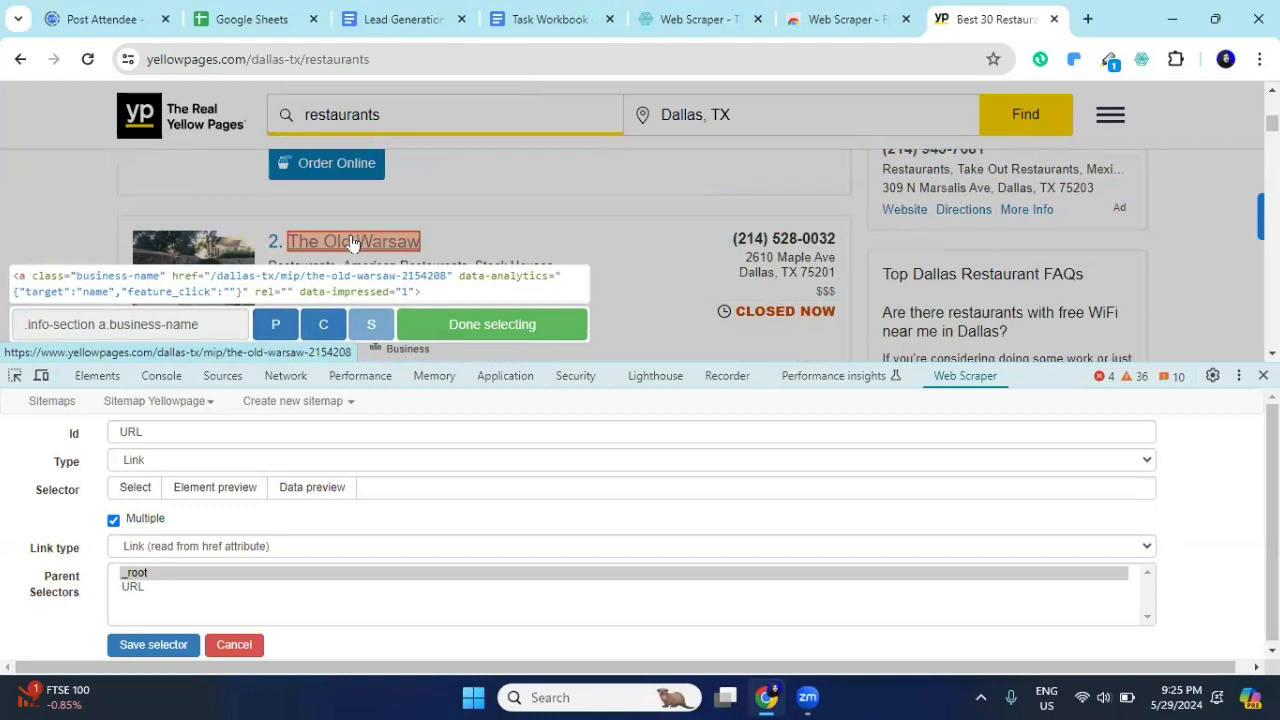
Step: Check throughout the restaurant listing which business names the element selection covers
scroll(352, 242, "down", 4)
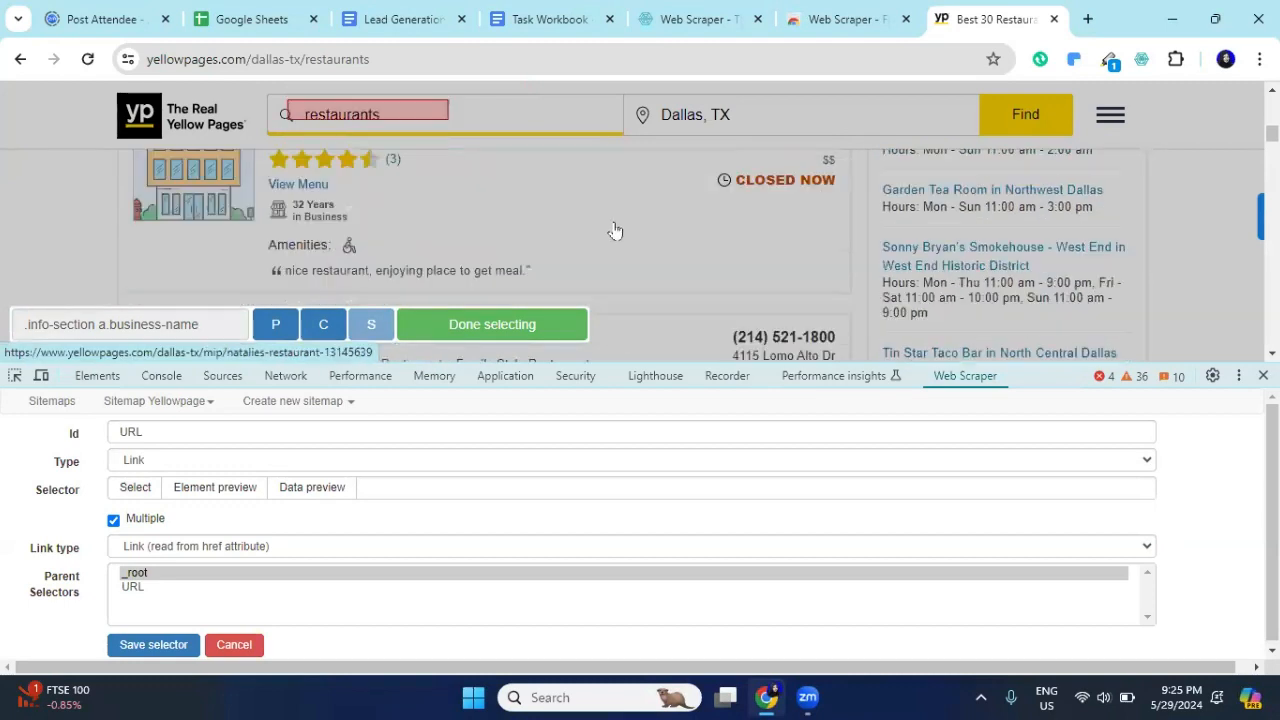
scroll(614, 230, "down", 5)
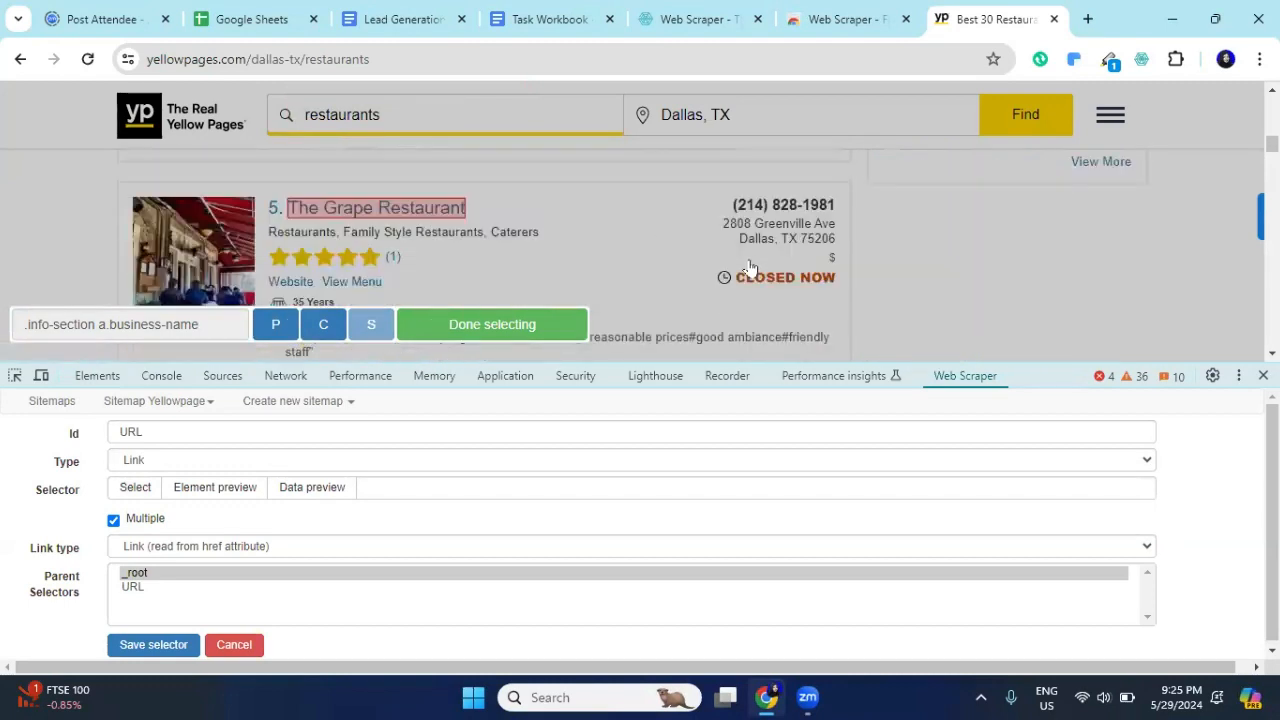
scroll(620, 238, "down", 2)
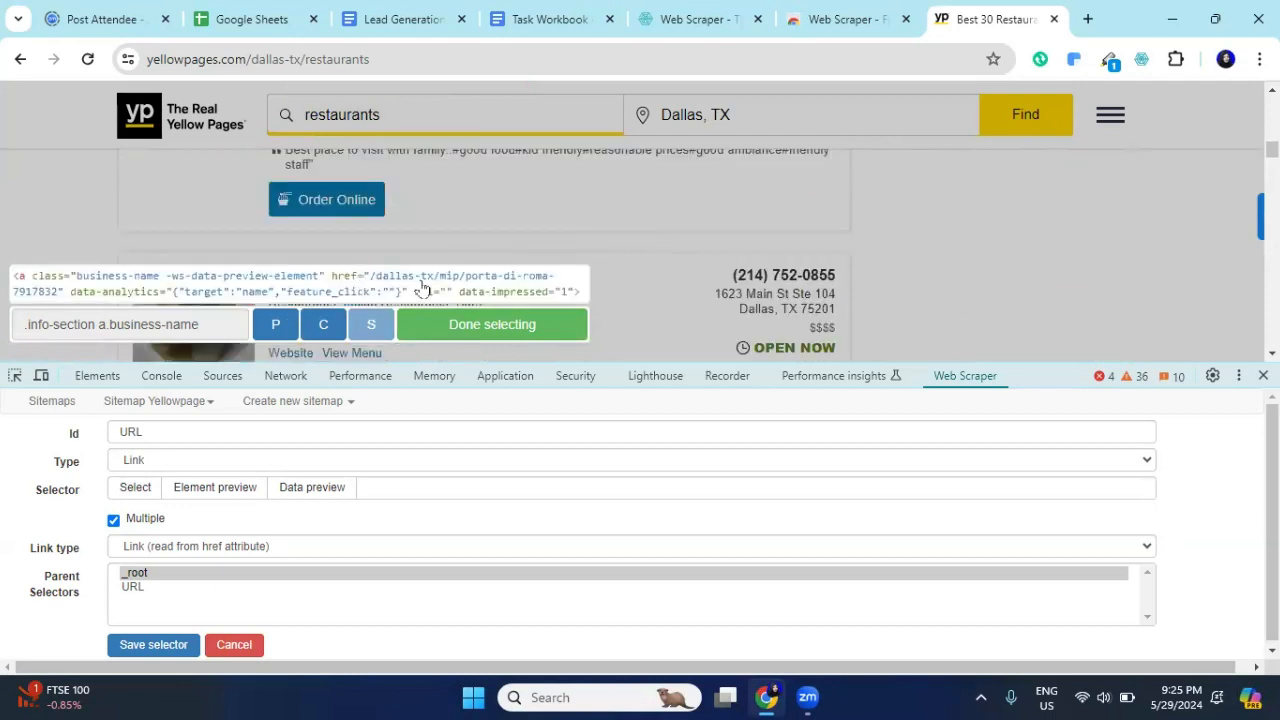
scroll(756, 282, "down", 3)
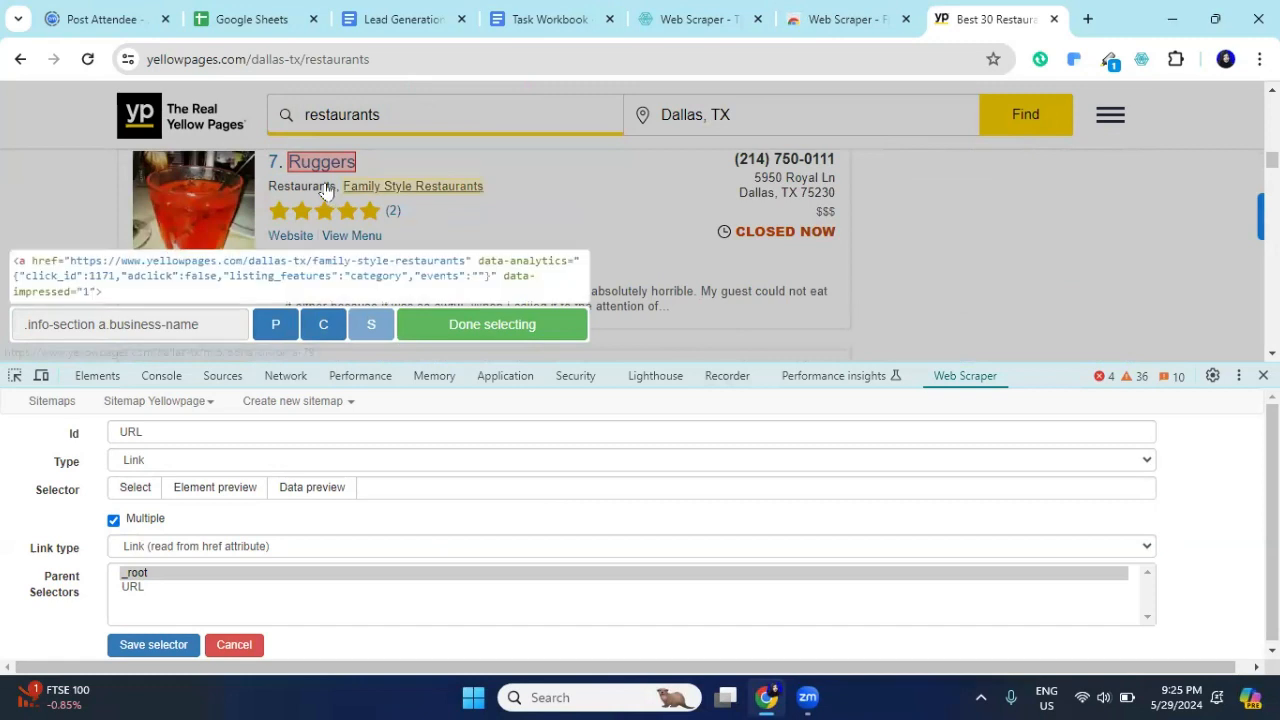
scroll(631, 227, "up", 1)
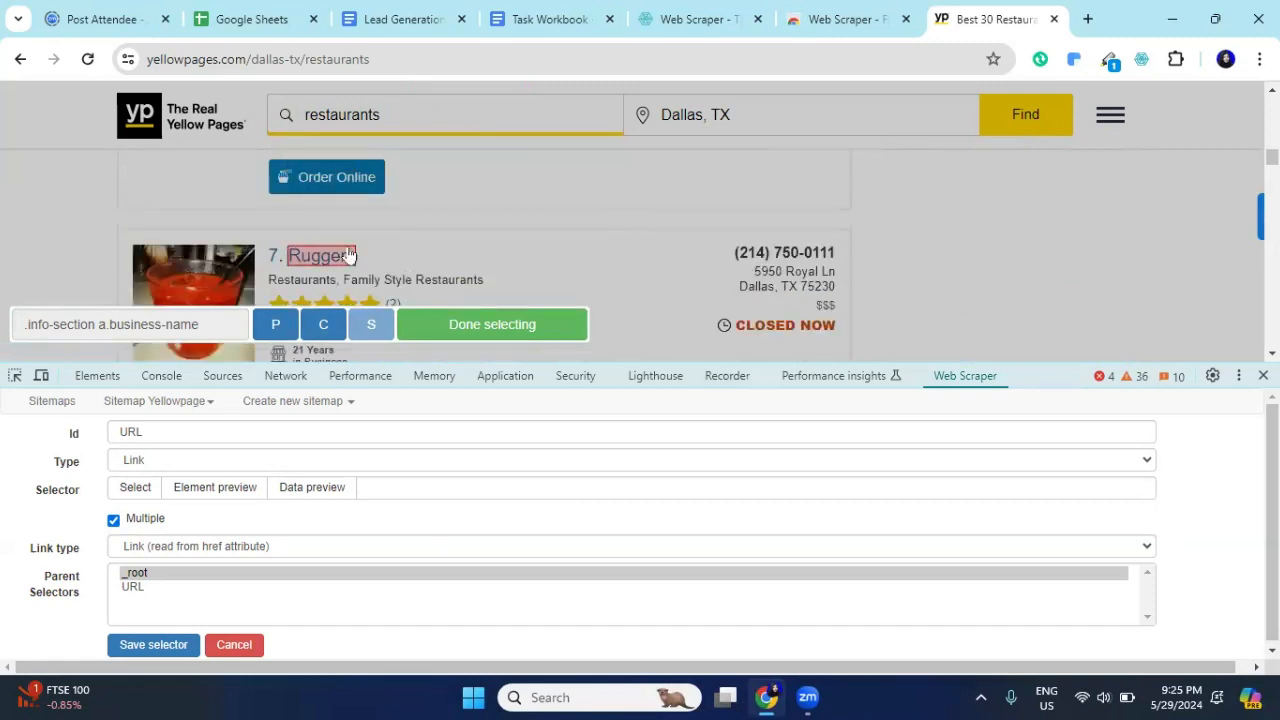
scroll(643, 274, "down", 15)
scroll(648, 279, "down", 12)
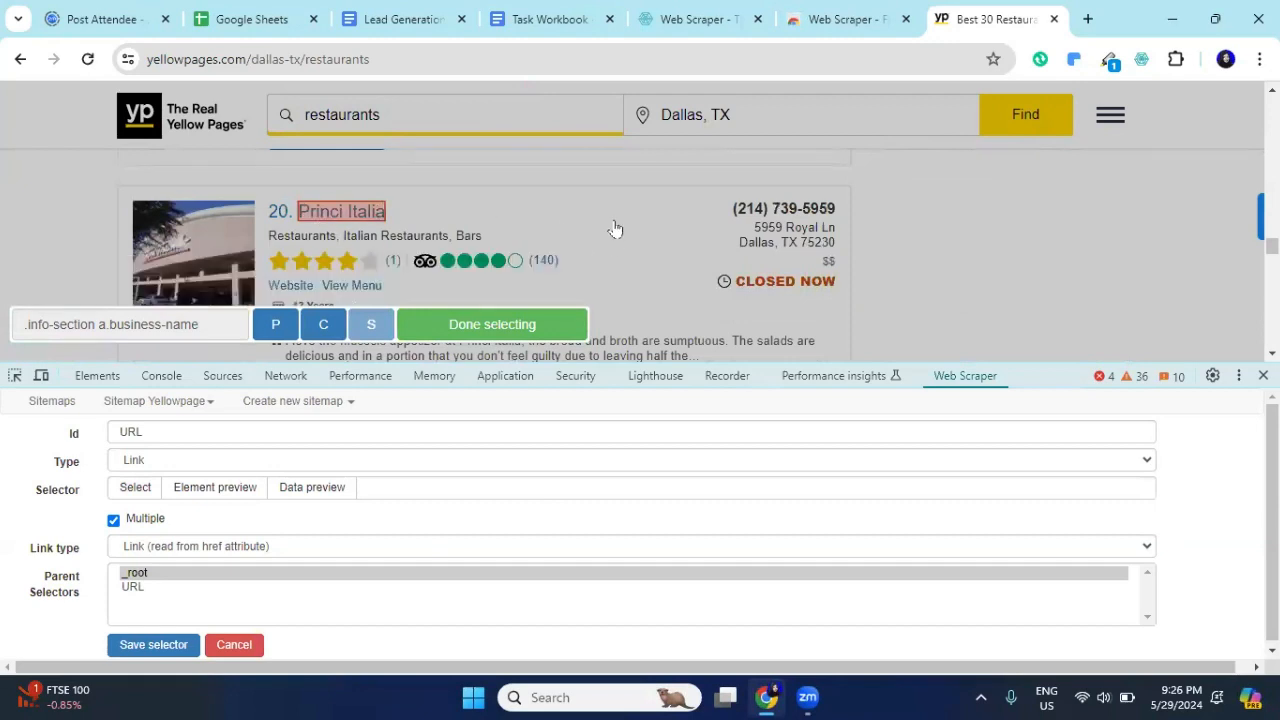
scroll(612, 229, "up", 15)
scroll(615, 229, "up", 12)
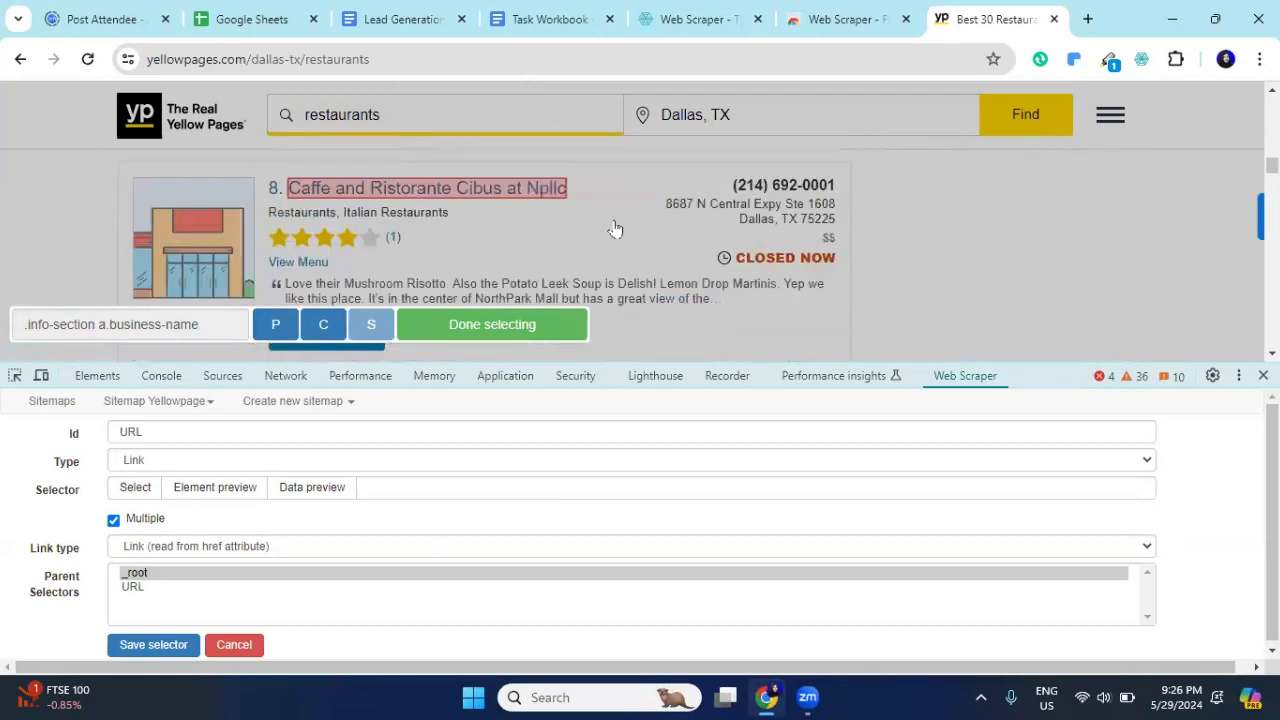
scroll(615, 228, "up", 3)
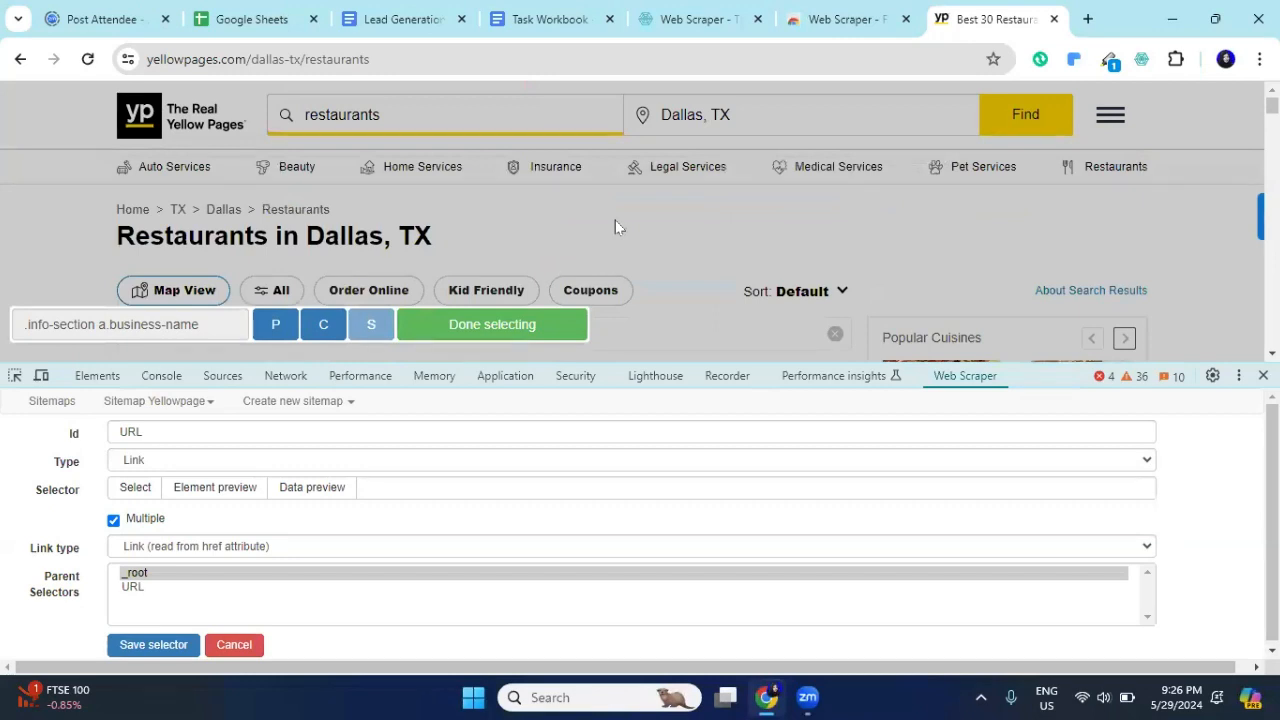
Step: Finish the element selection with .info-section a.business-name and save the URL selector
left_click(487, 327)
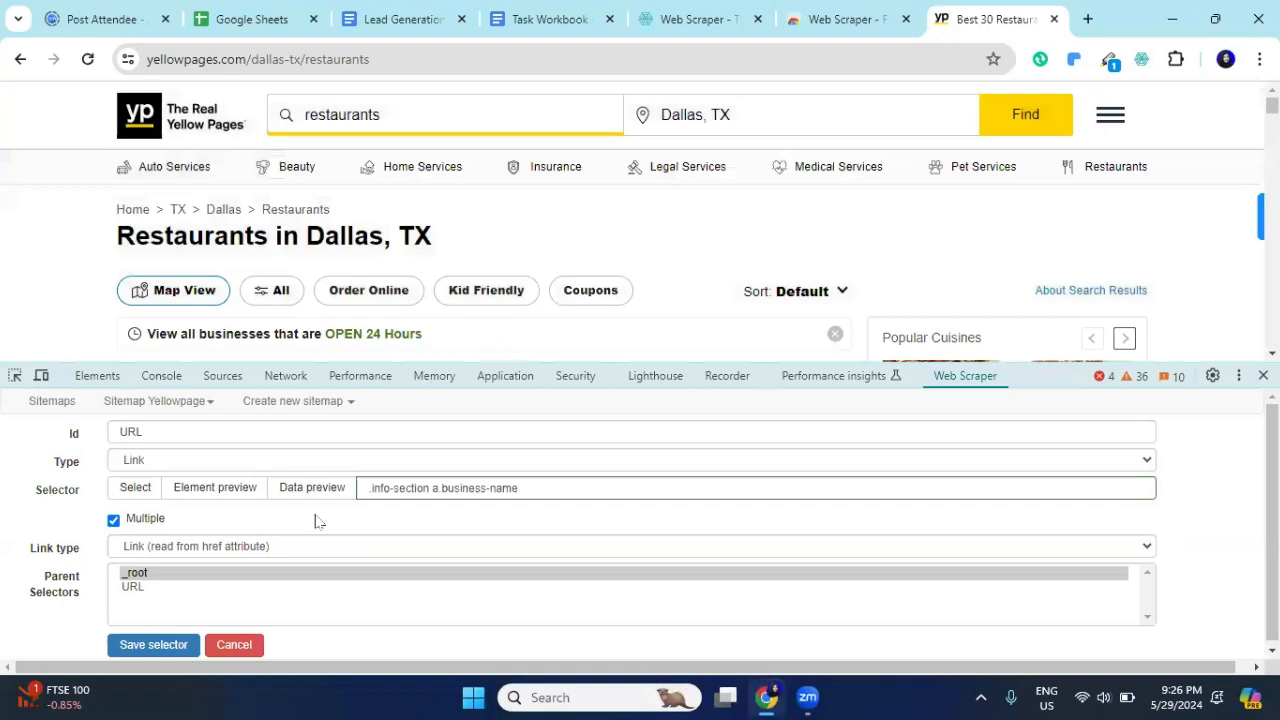
scroll(178, 587, "down", 1)
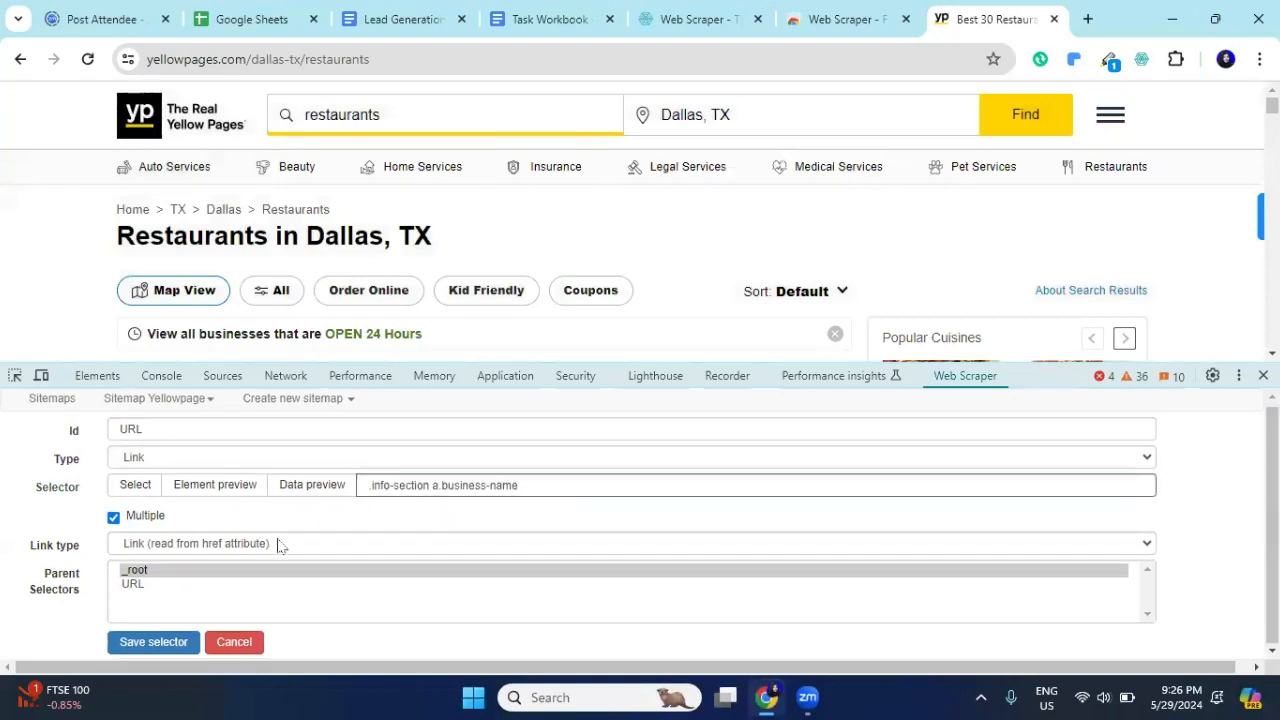
left_click(168, 641)
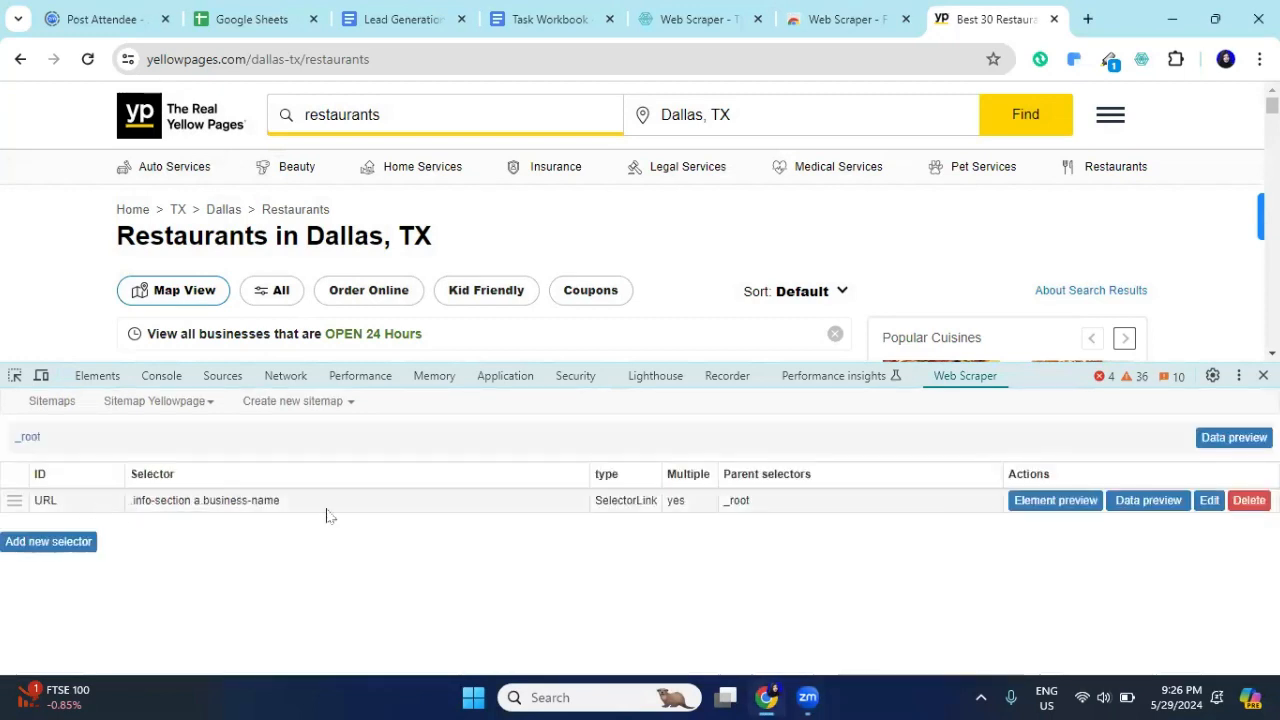
scroll(330, 300, "down", 2)
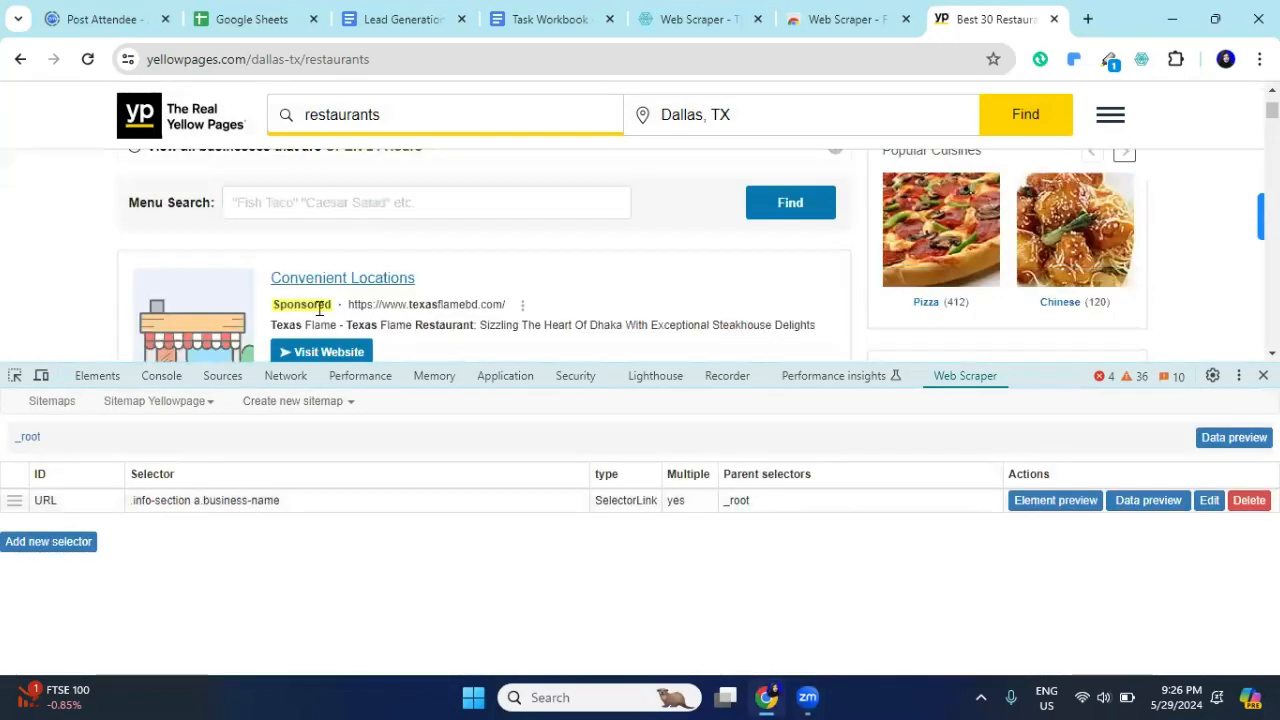
scroll(320, 310, "down", 3)
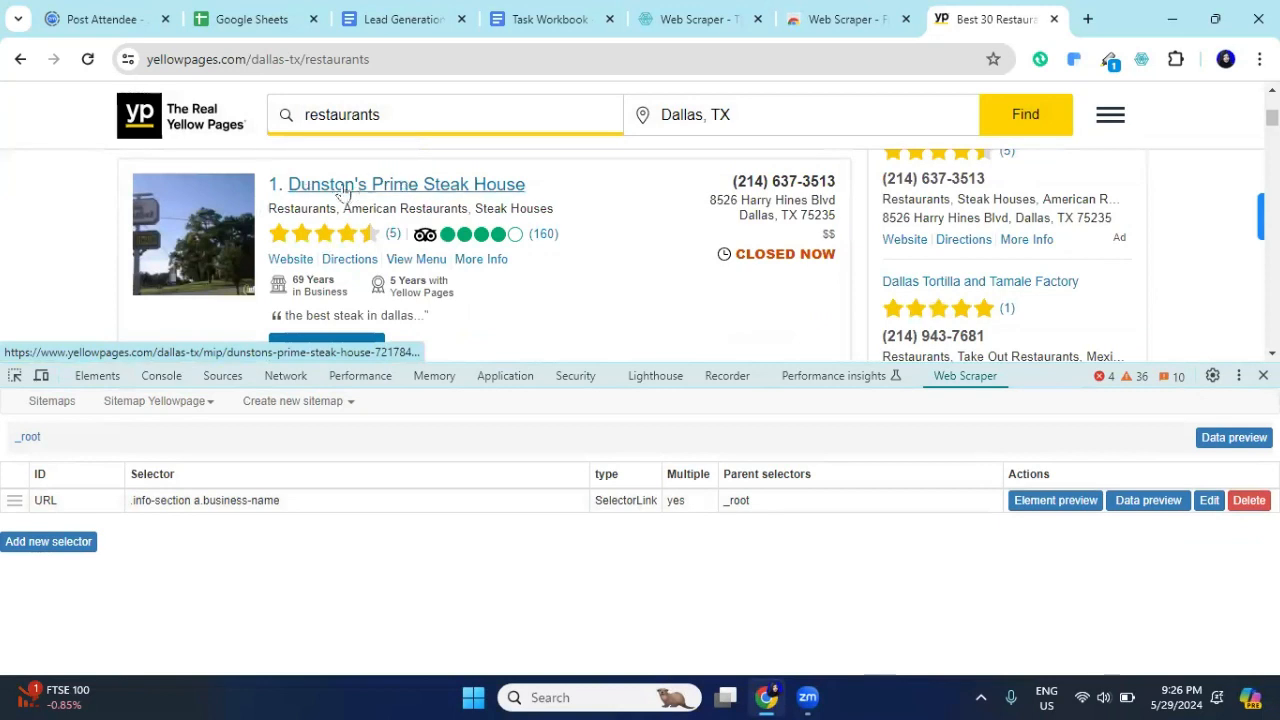
scroll(400, 190, "down", 15)
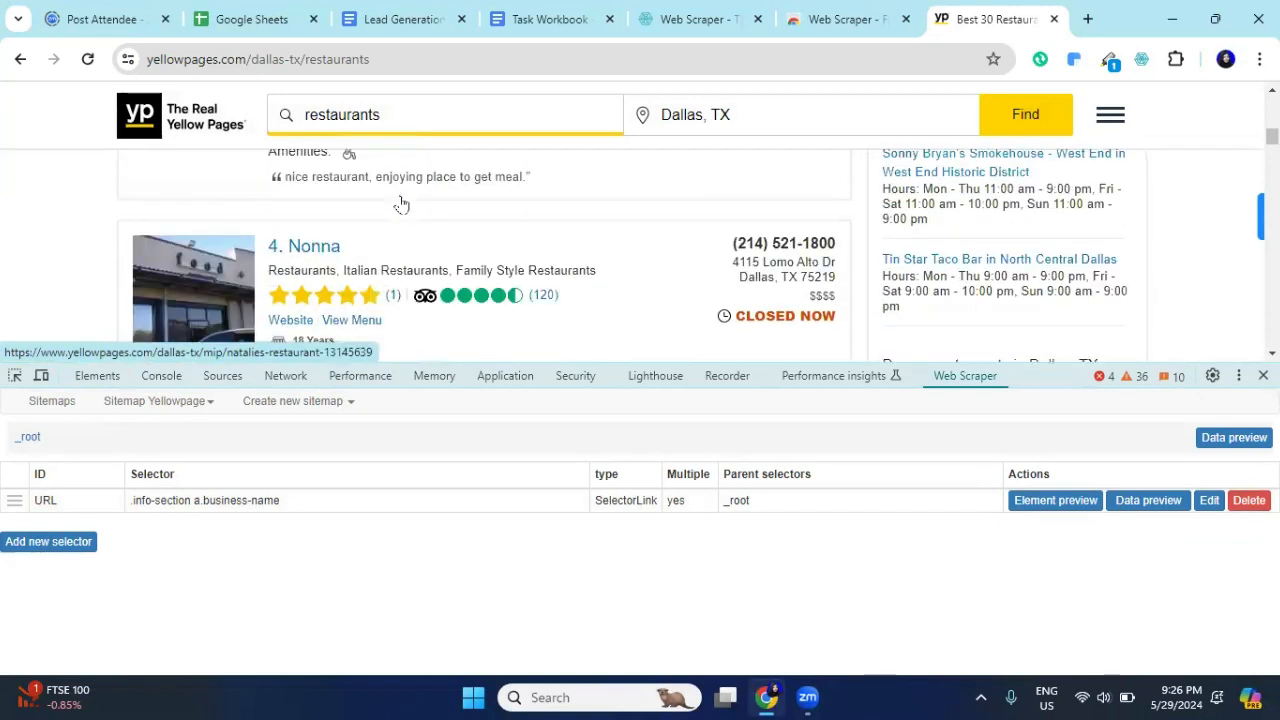
Step: Open the Dunston's Prime Steak House detail page from the restaurant listing and review which company details it offers
scroll(401, 206, "down", 3)
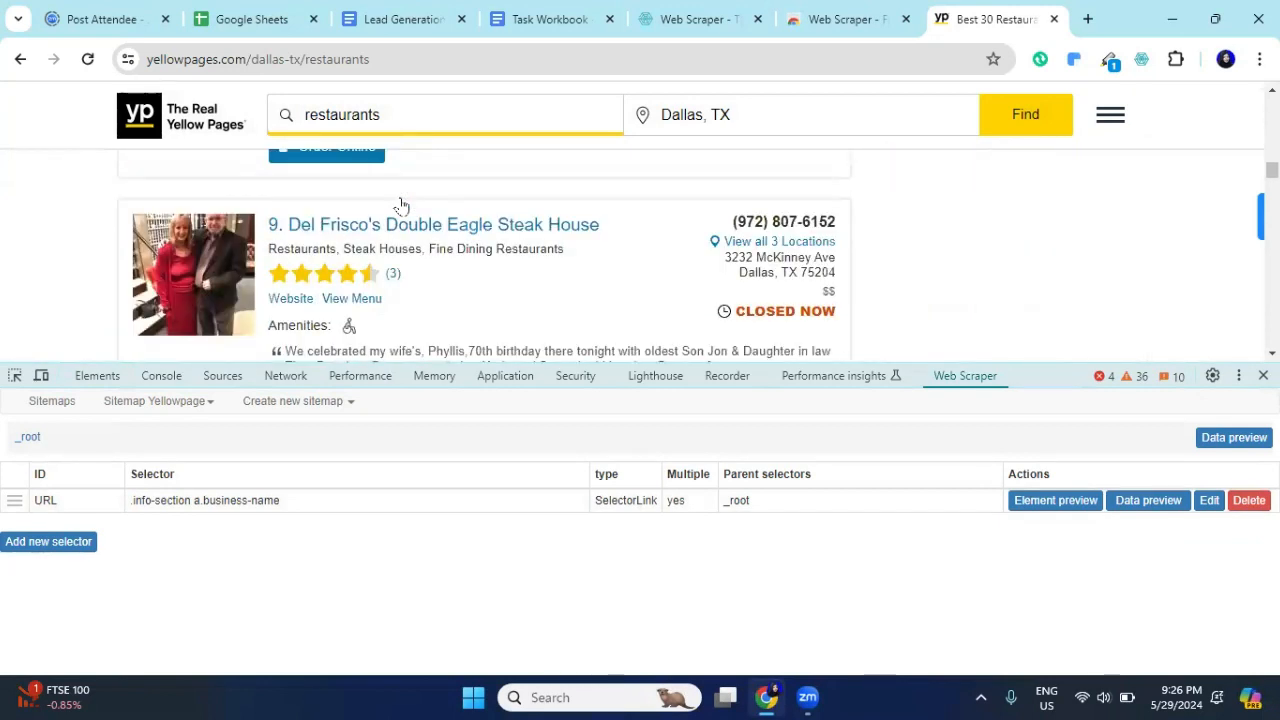
scroll(401, 206, "down", 6)
scroll(401, 206, "up", 20)
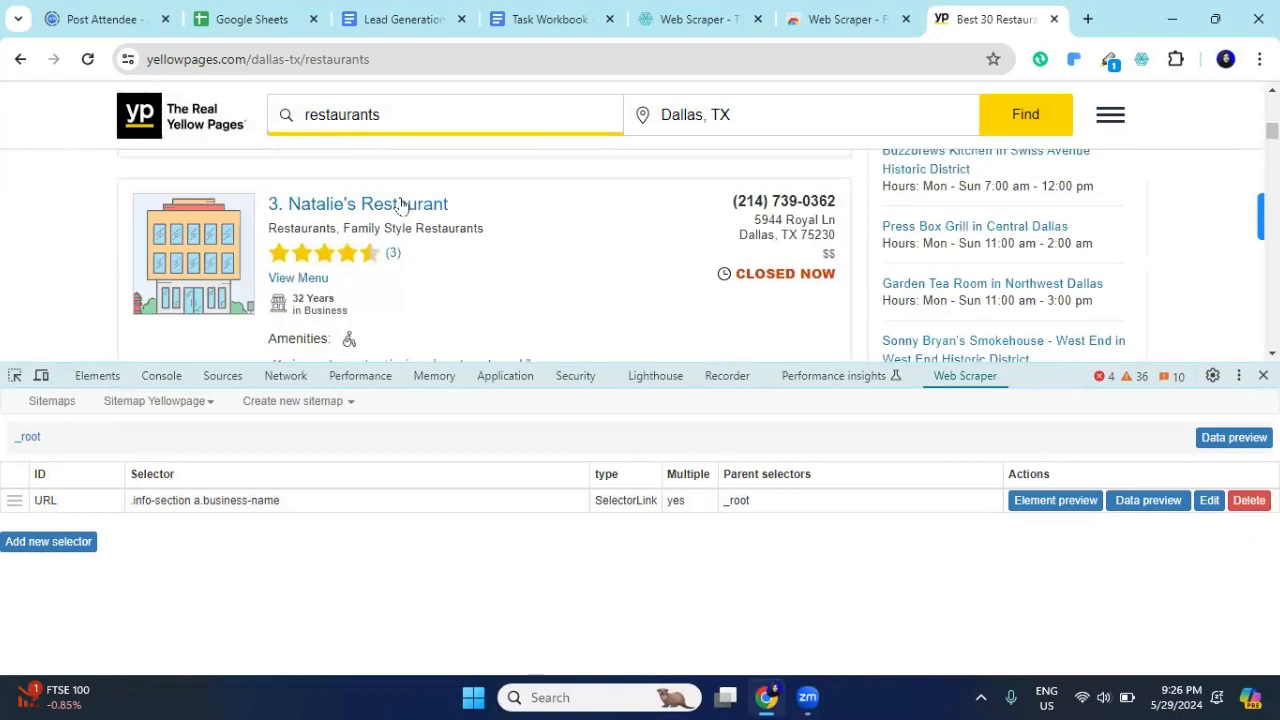
scroll(401, 206, "up", 3)
scroll(401, 206, "up", 3)
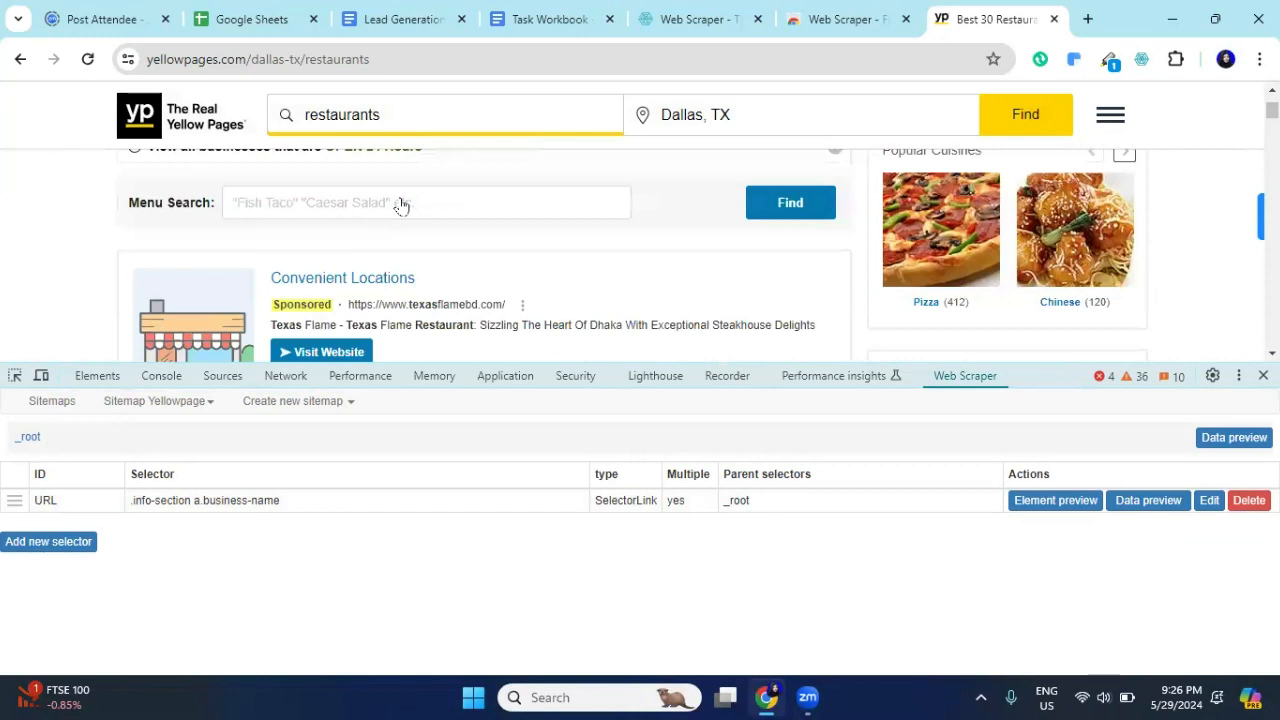
scroll(401, 206, "down", 2)
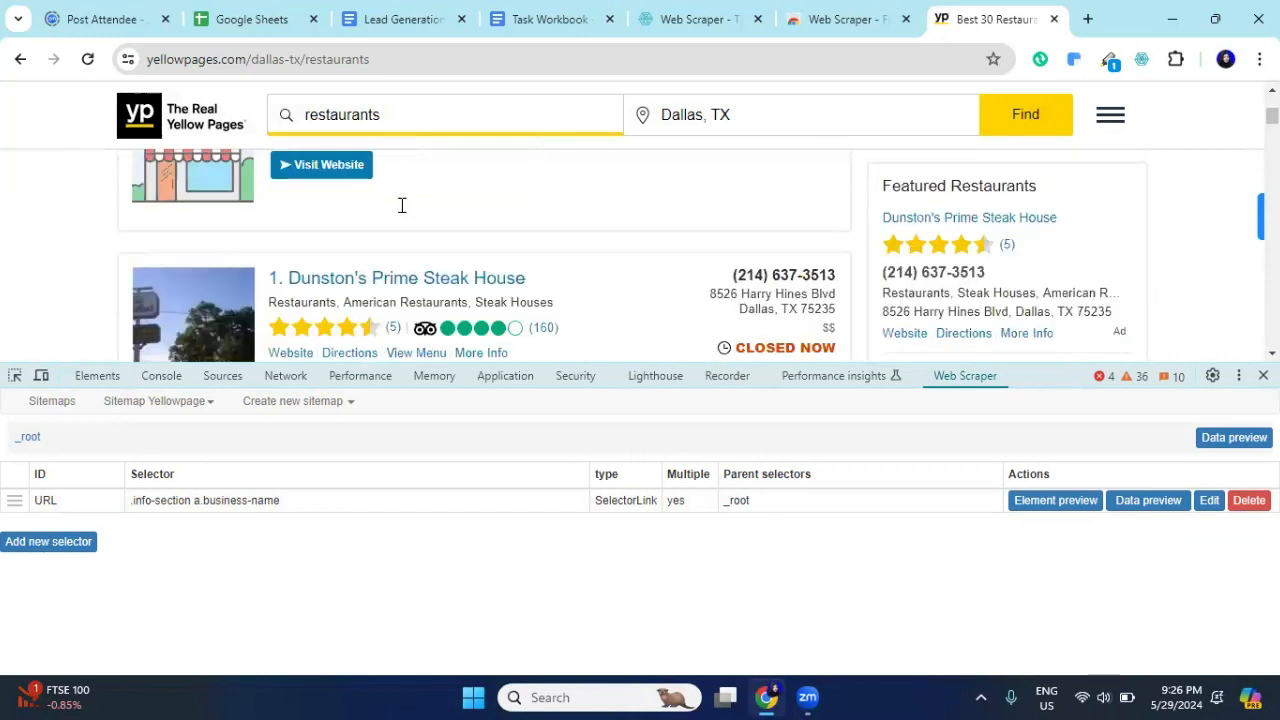
left_click(381, 281)
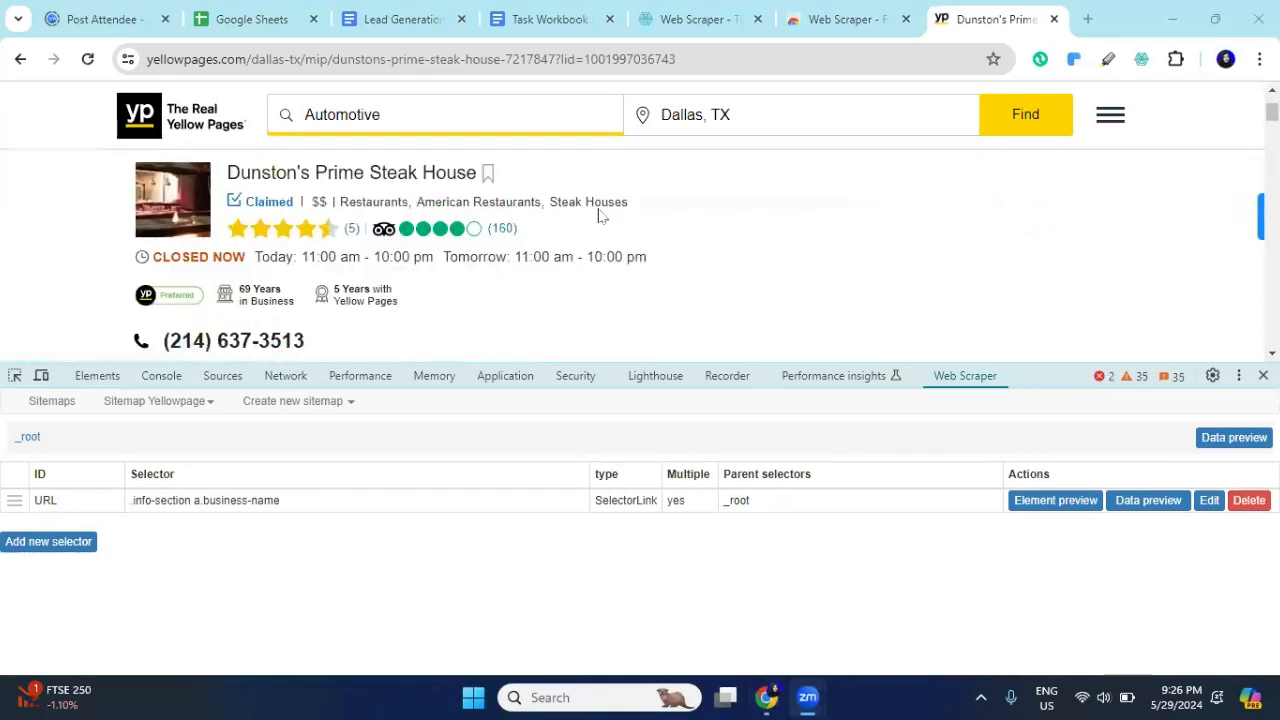
scroll(600, 280, "down", 2)
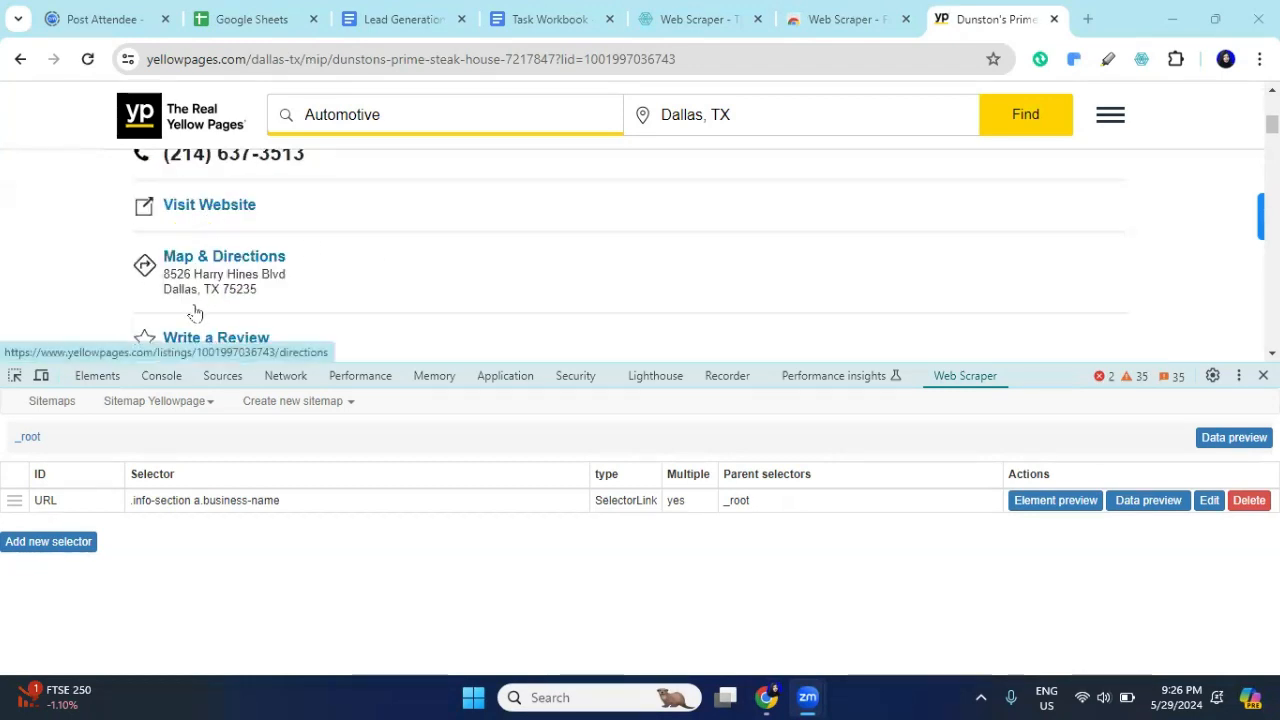
scroll(380, 266, "down", 2)
scroll(382, 266, "down", 5)
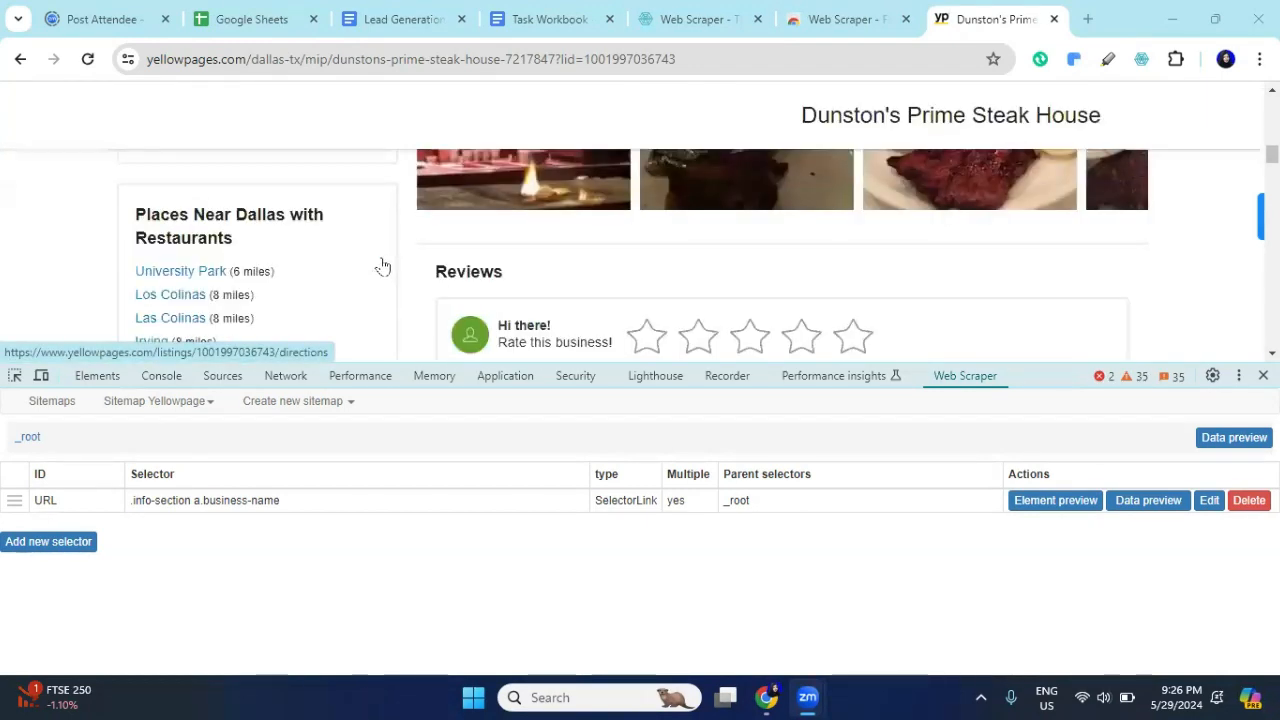
scroll(382, 266, "up", 3)
scroll(382, 266, "up", 5)
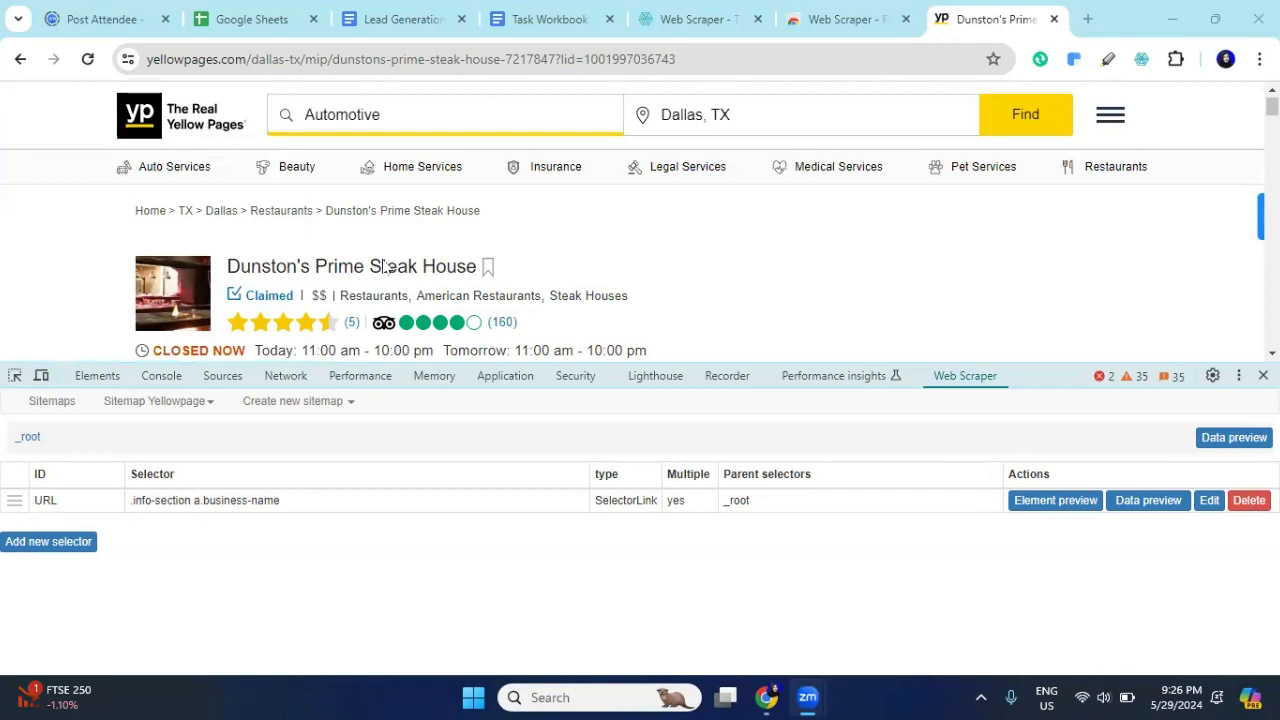
Step: Go into the URL selector's child level and start a new Text selector with the ID Restaurent Name
left_click(63, 505)
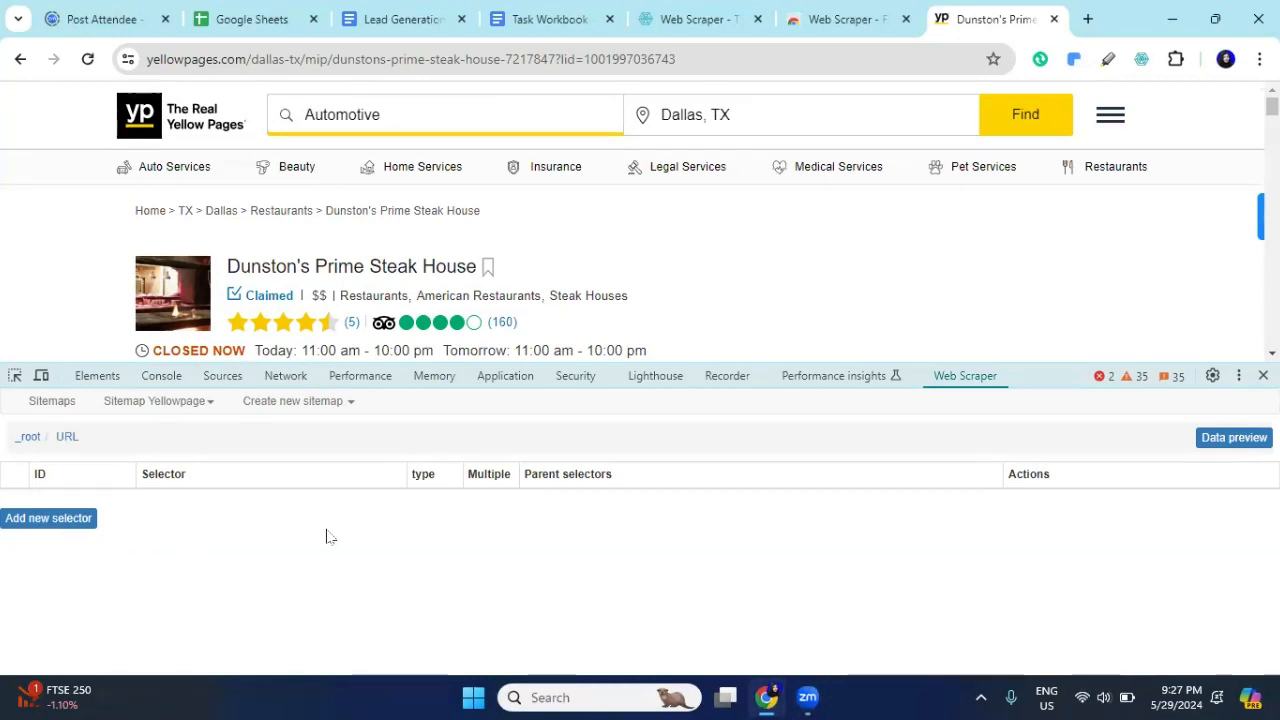
left_click(92, 521)
left_click(146, 431)
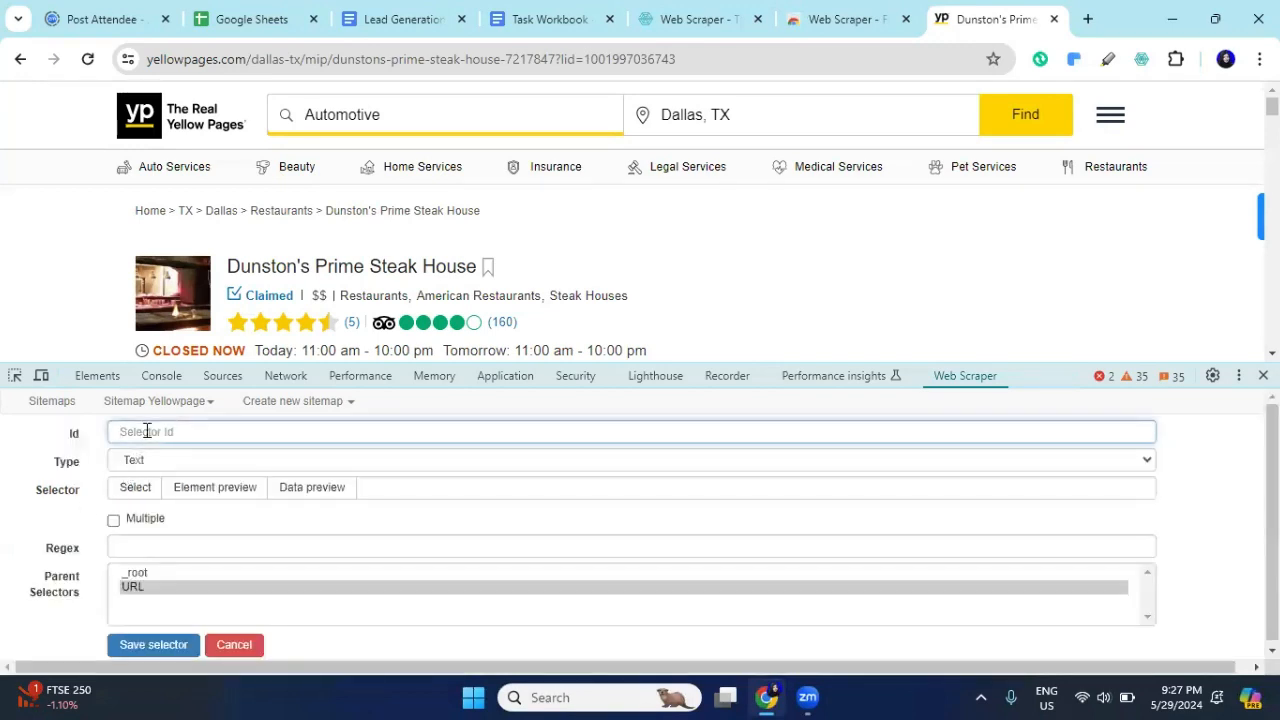
type("Resta")
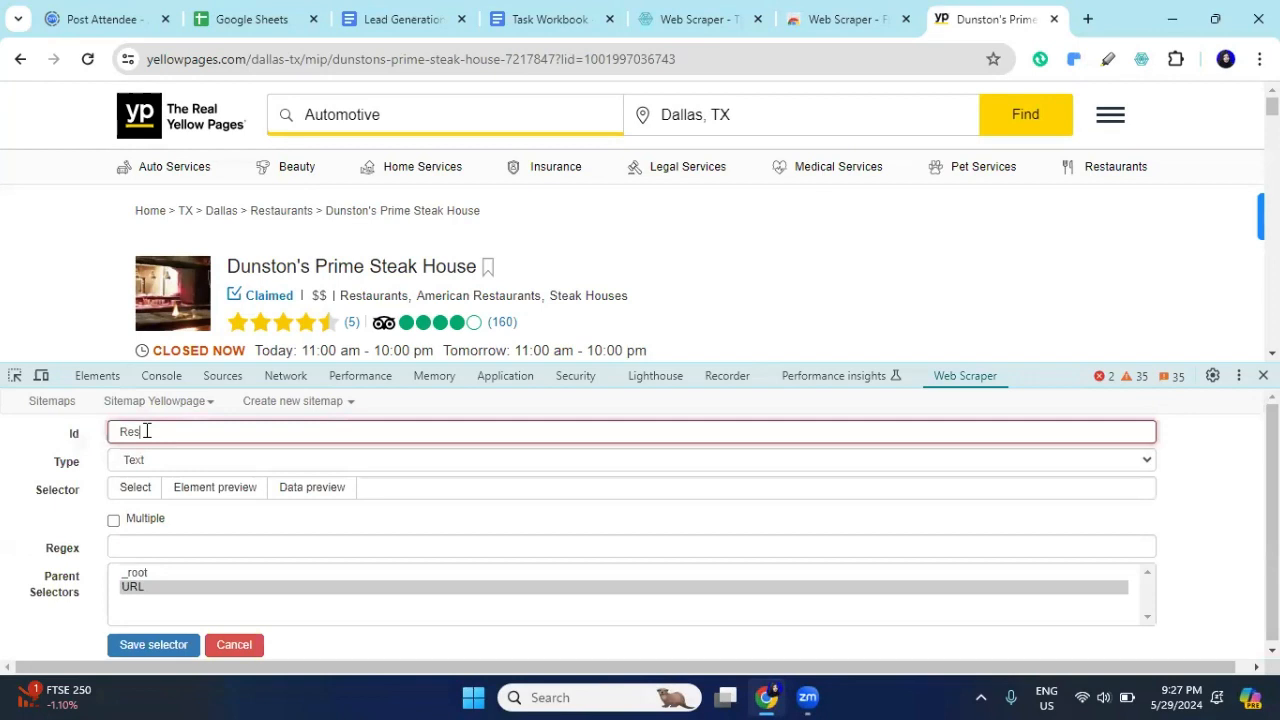
key("BackSpace")
key("BackSpace")
key("BackSpace")
key("BackSpace")
key("BackSpace")
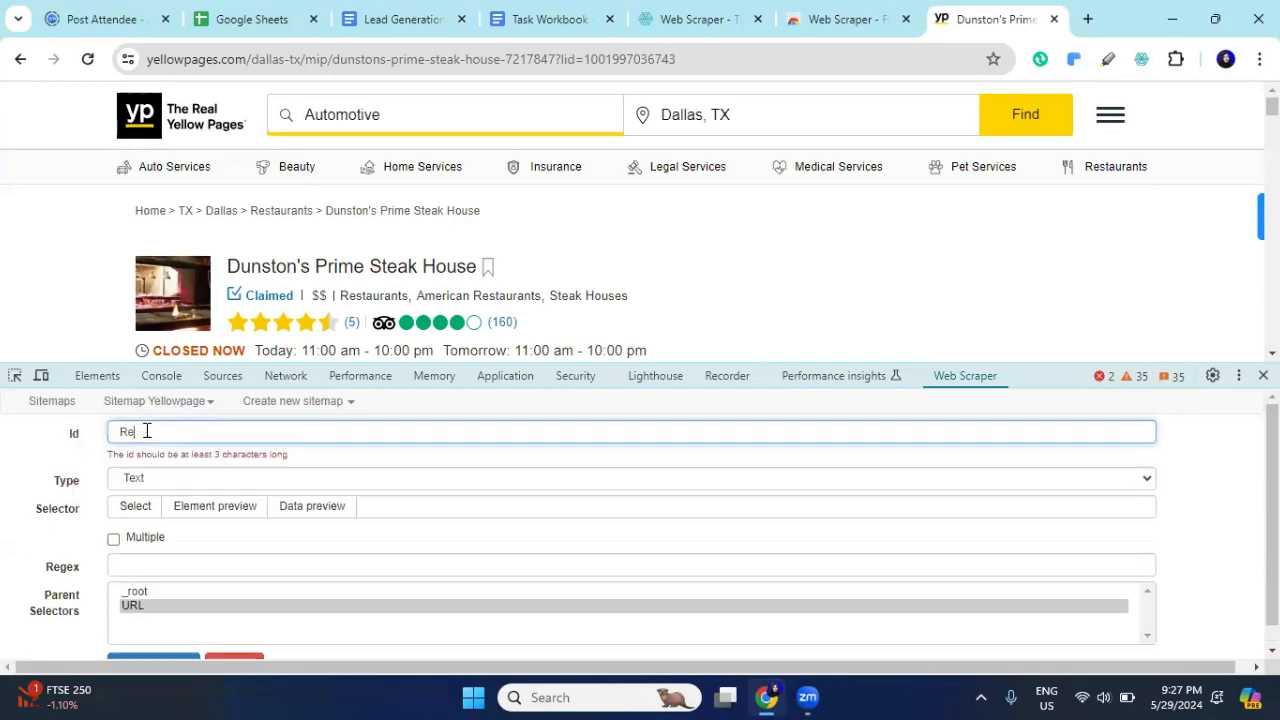
type("Restauren")
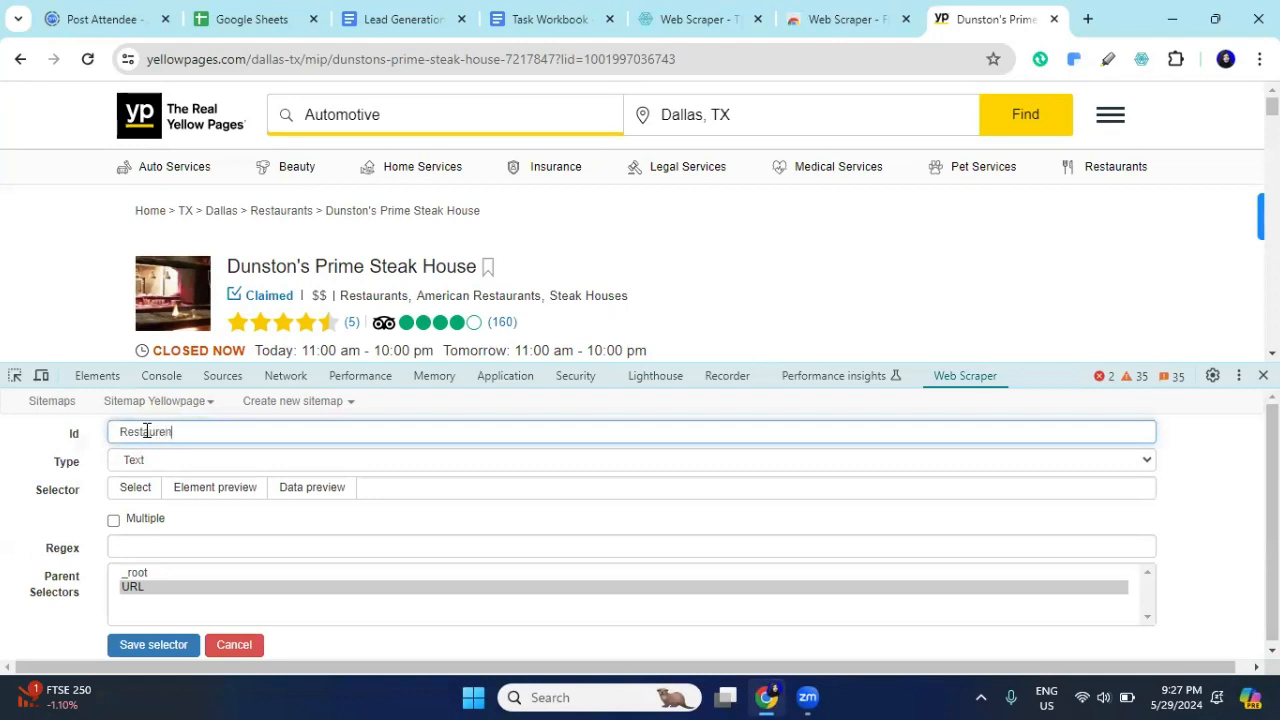
type("t Name")
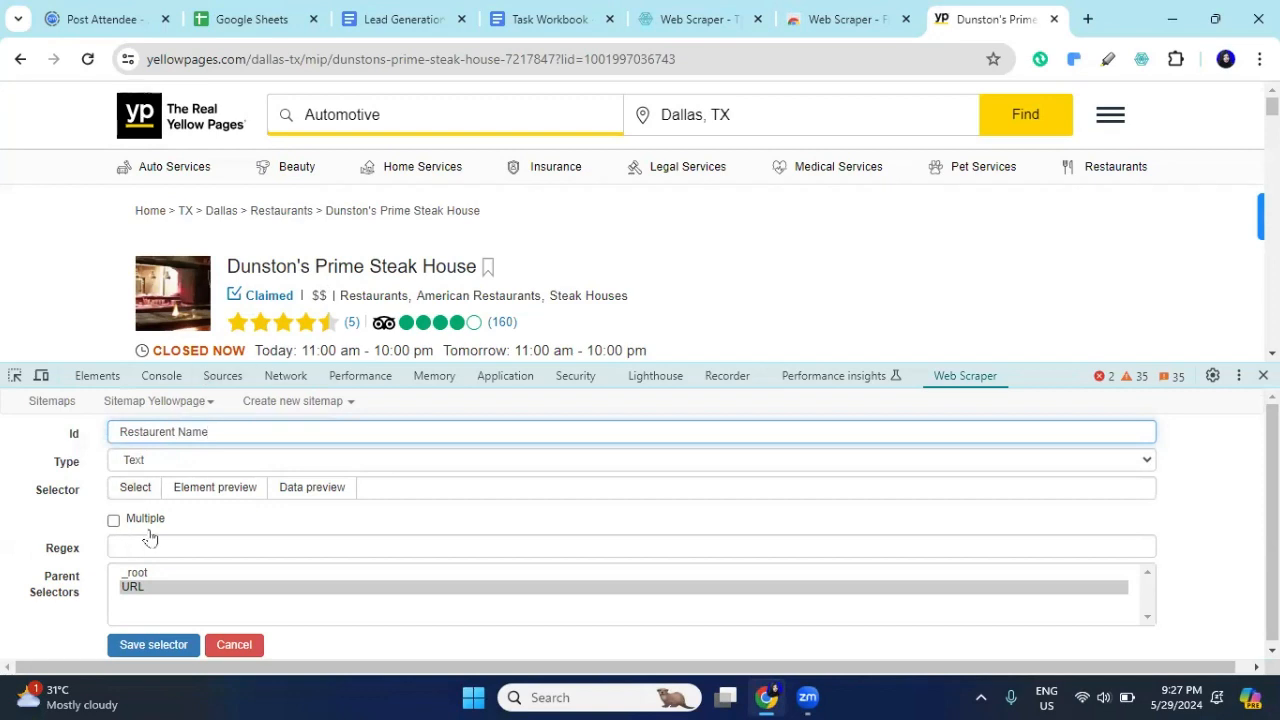
Step: Pick the business name heading as the Restaurent Name element (h1) and save the selector
left_click(130, 490)
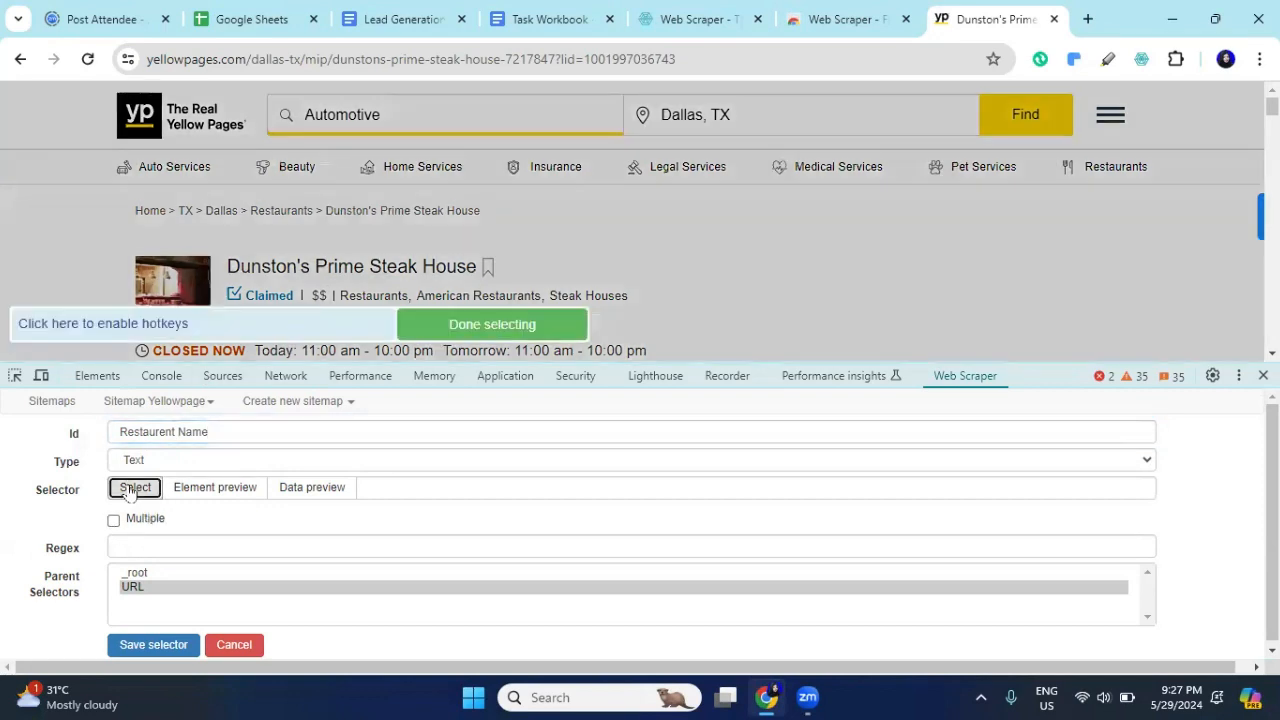
left_click(395, 267)
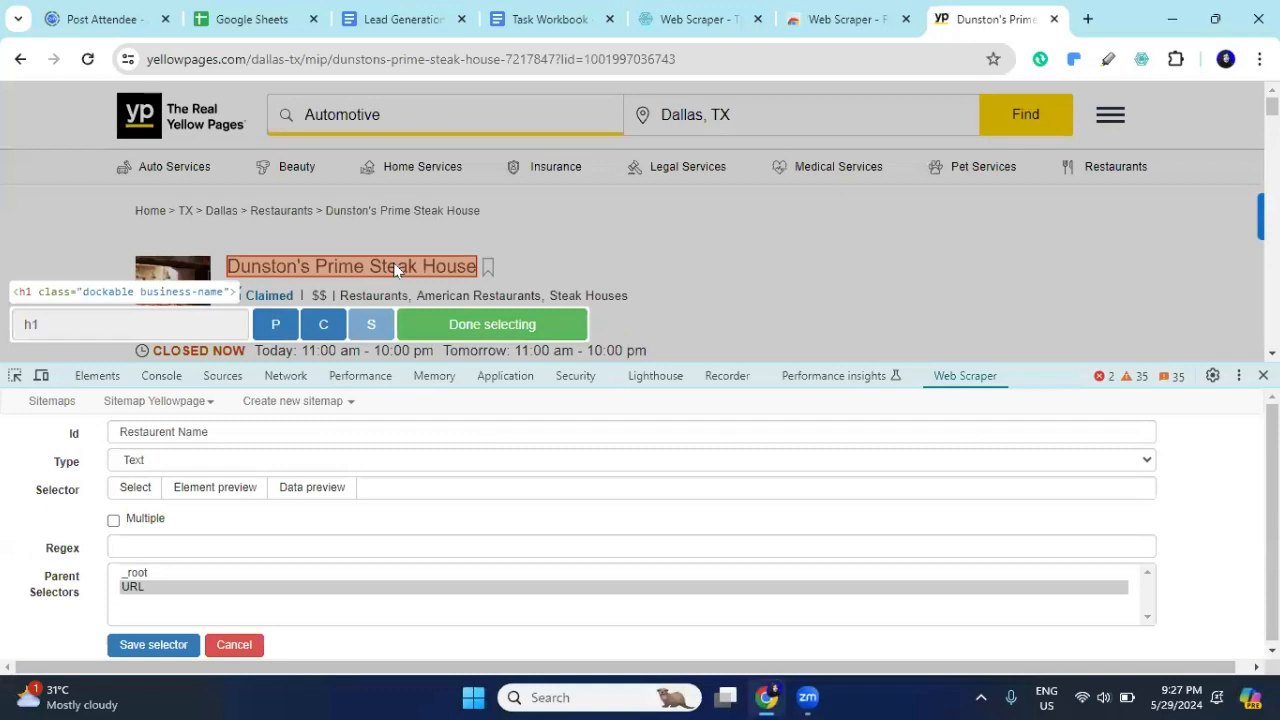
left_click(511, 325)
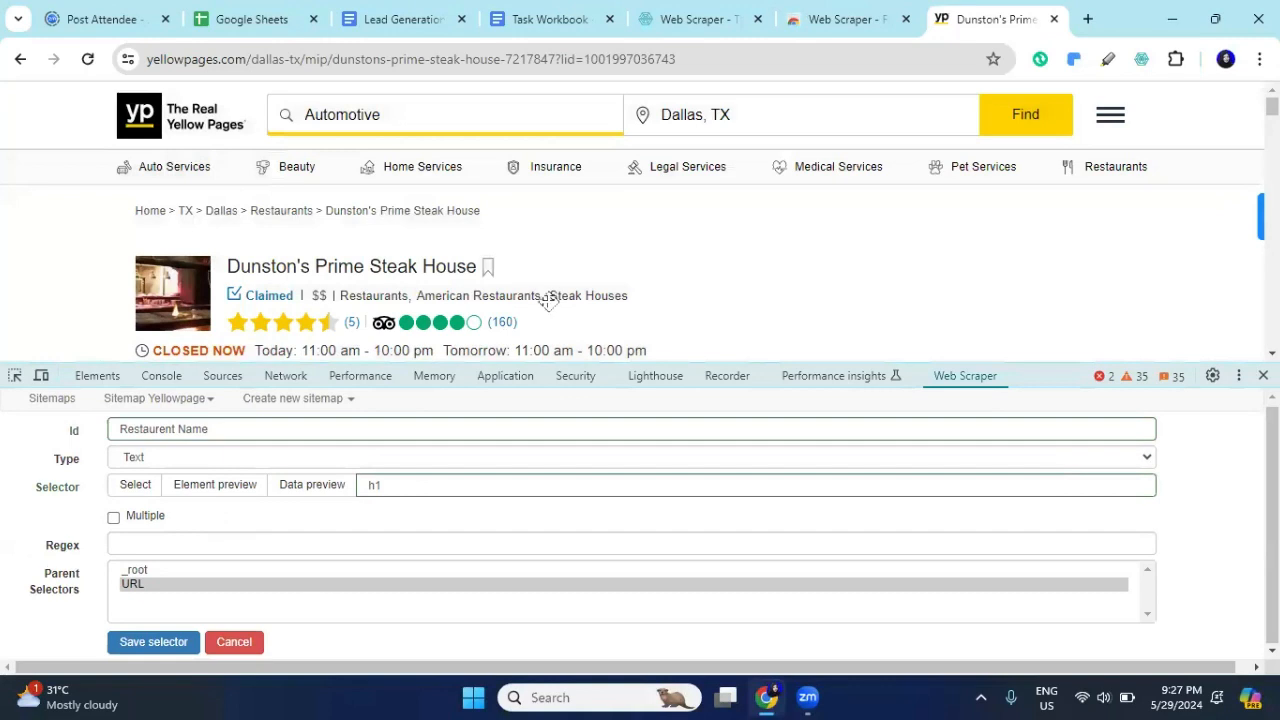
left_click(152, 644)
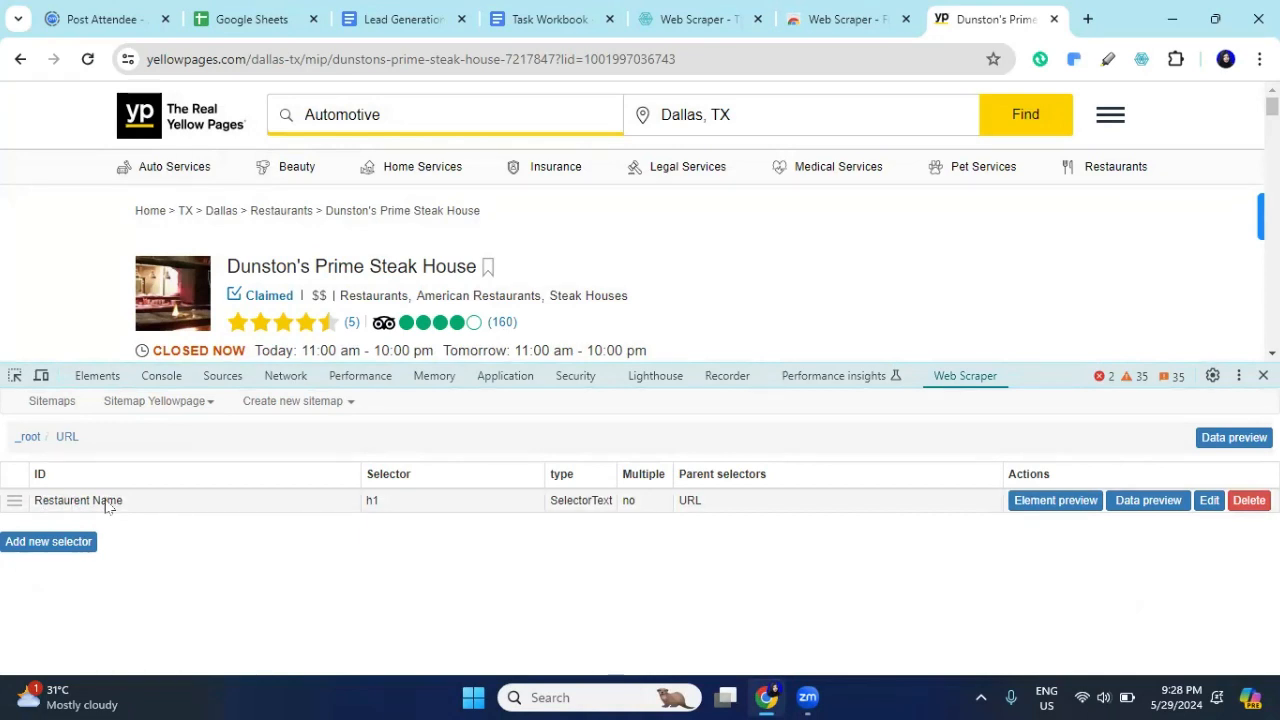
Step: Add a Text selector with the ID Phone under URL, picking the page's phone number (.phone span.full), and save it
left_click(69, 543)
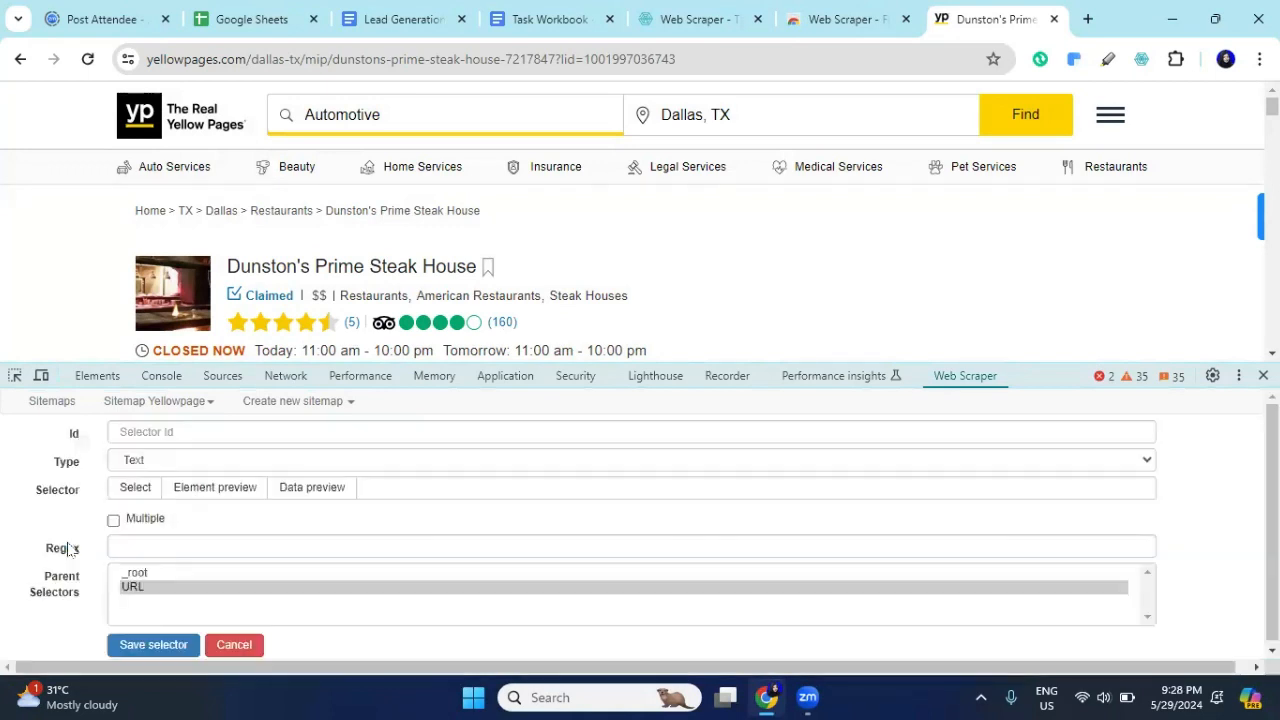
left_click(171, 431)
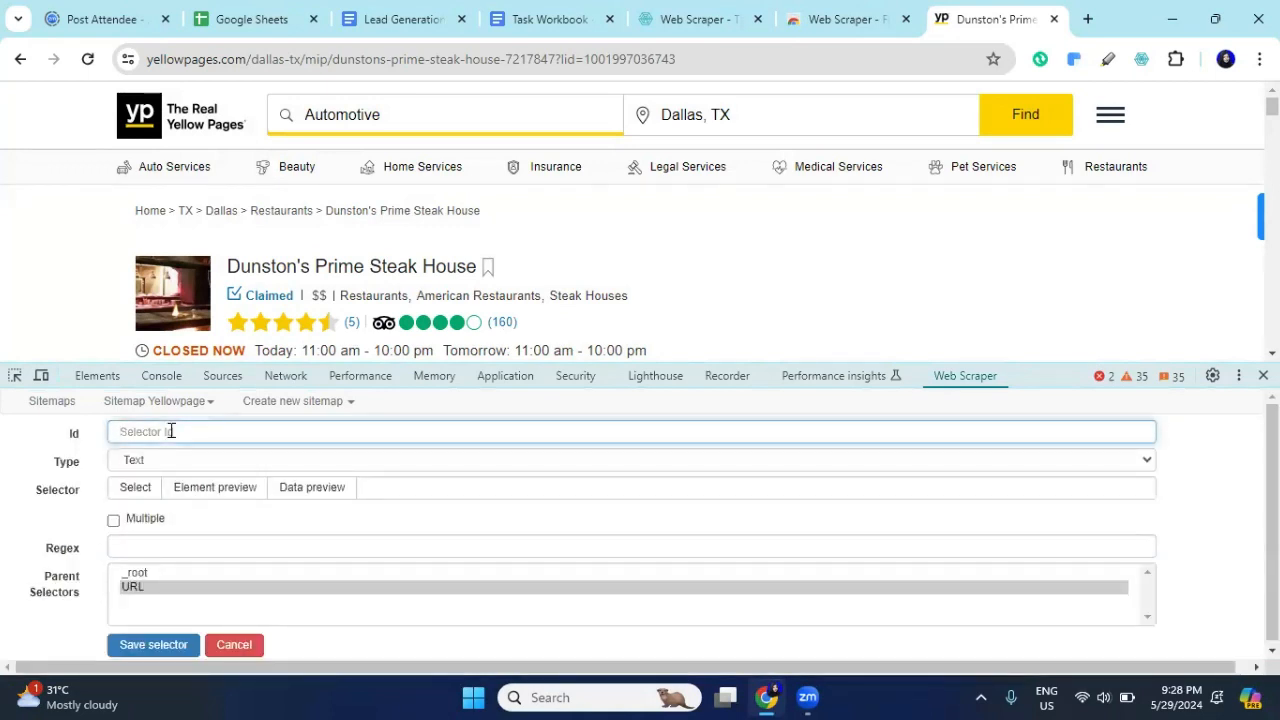
type("P")
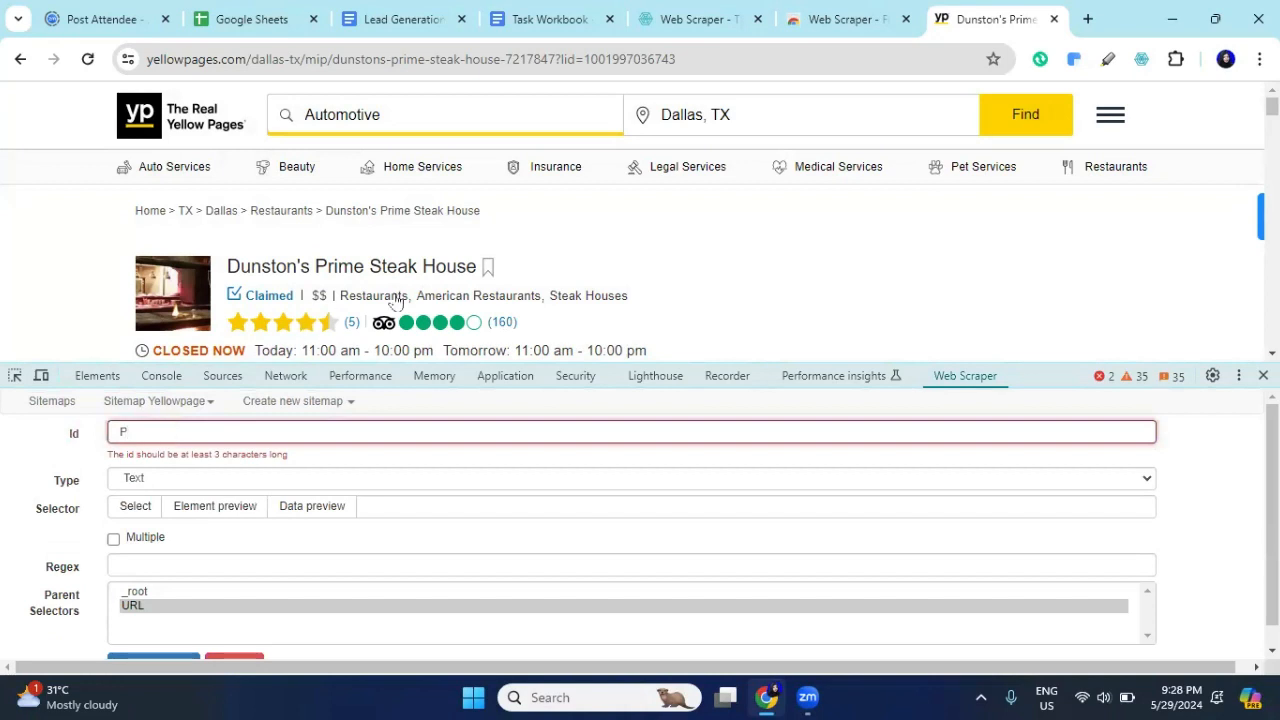
scroll(397, 302, "down", 3)
scroll(399, 301, "up", 1)
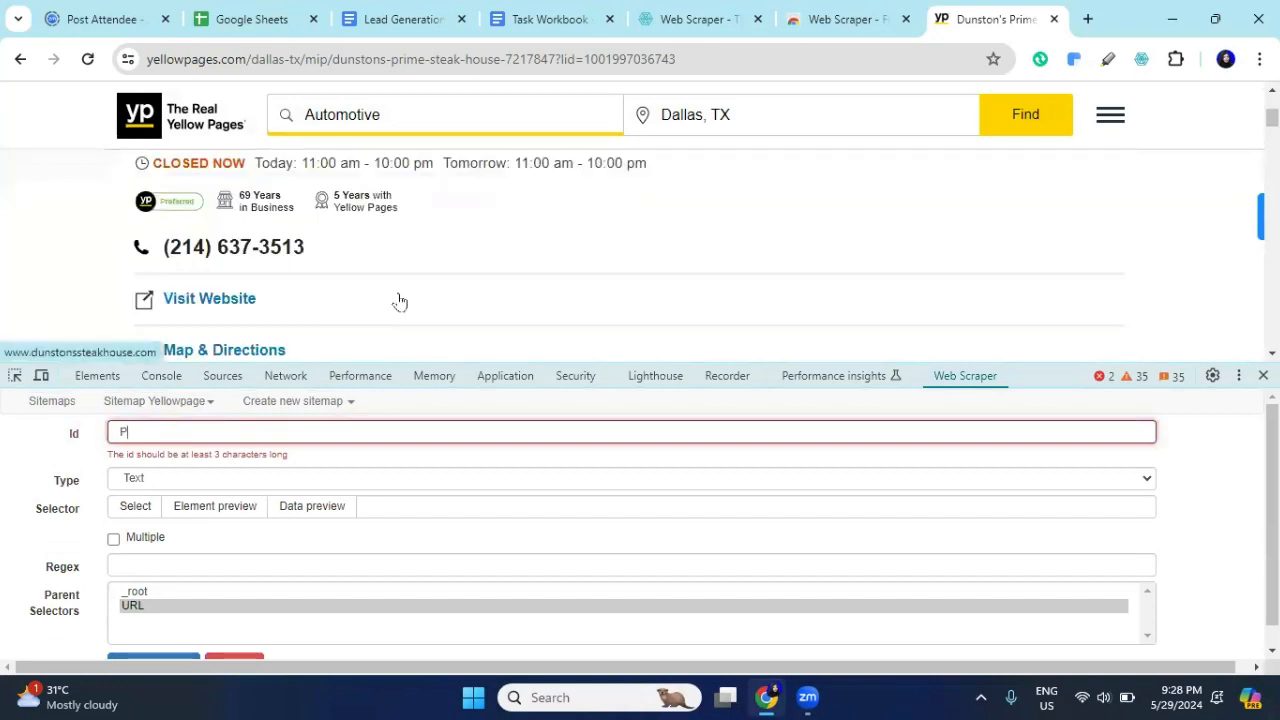
type("hone")
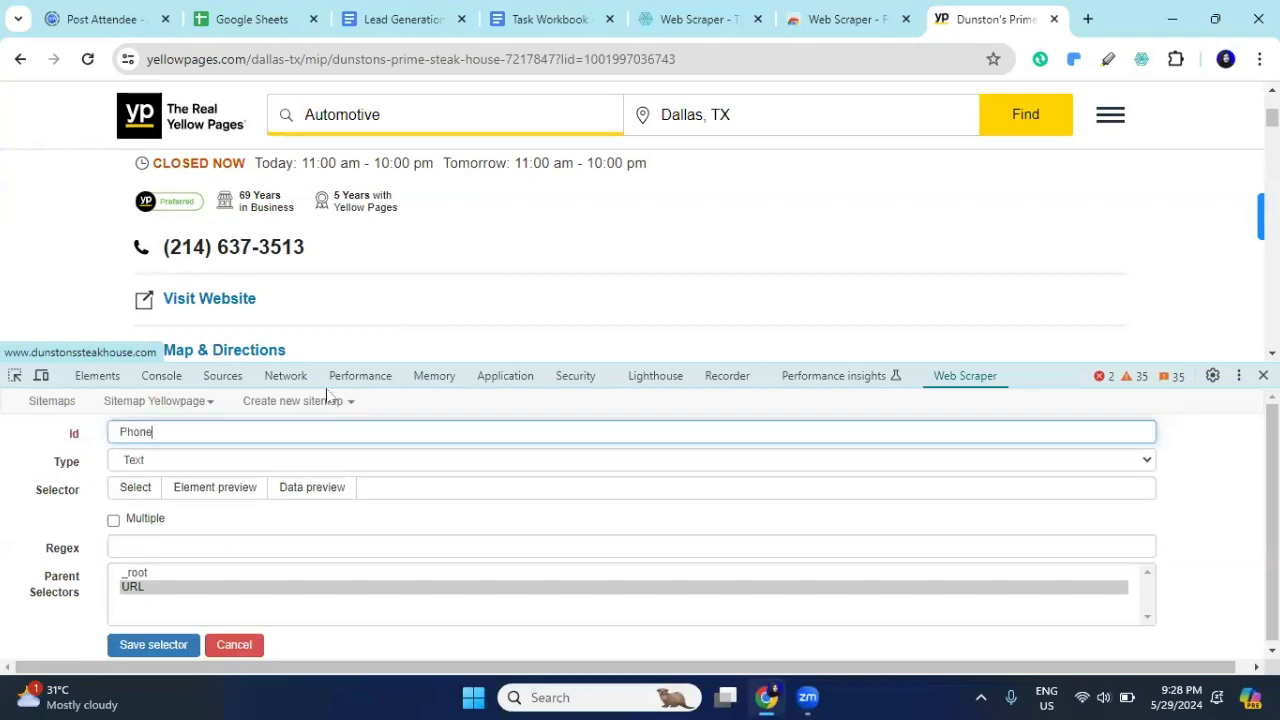
left_click(135, 487)
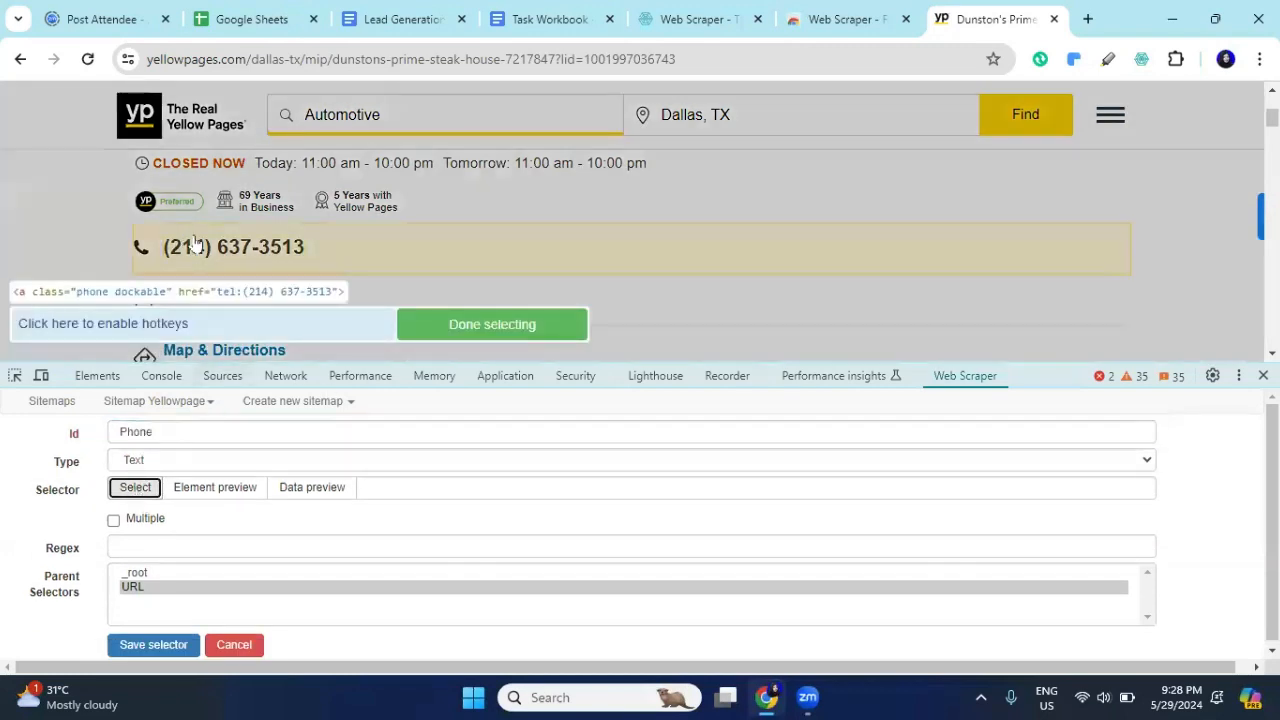
left_click(232, 247)
left_click(503, 325)
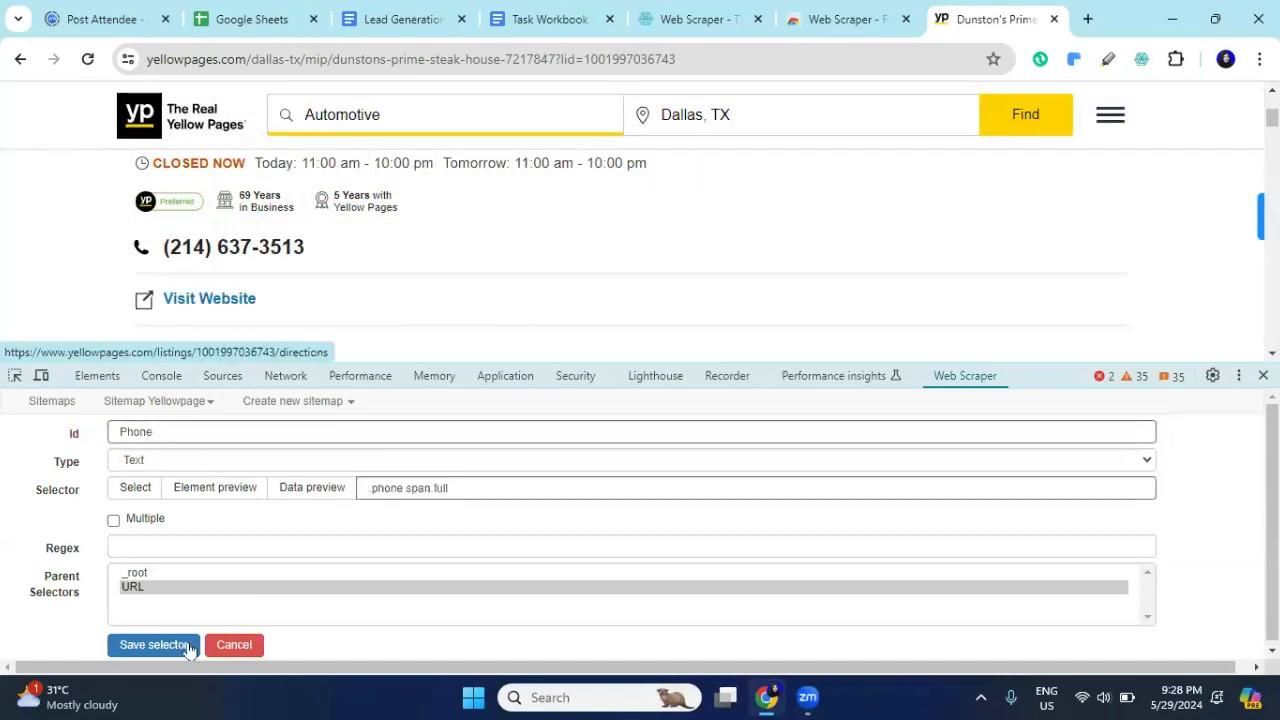
left_click(150, 645)
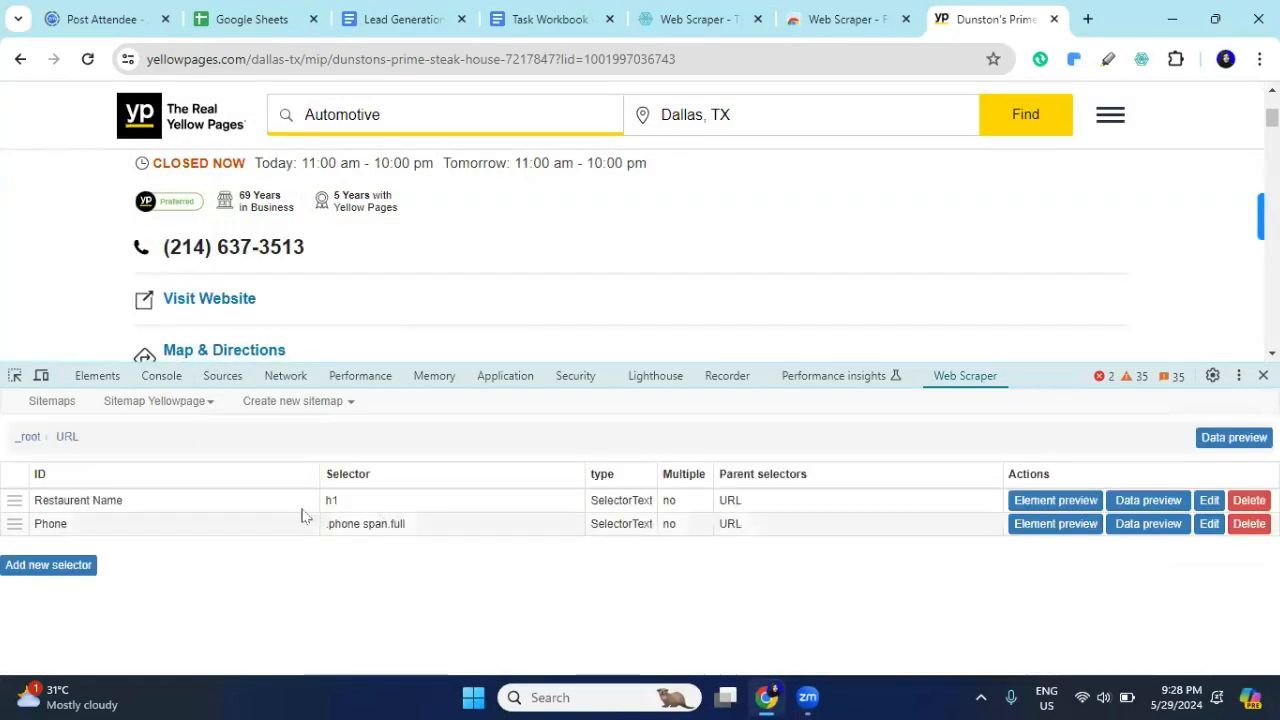
Step: Add a Text selector with the ID Address under URL, picking the address below Map & Directions (span.address), and save it
left_click(58, 567)
left_click(238, 433)
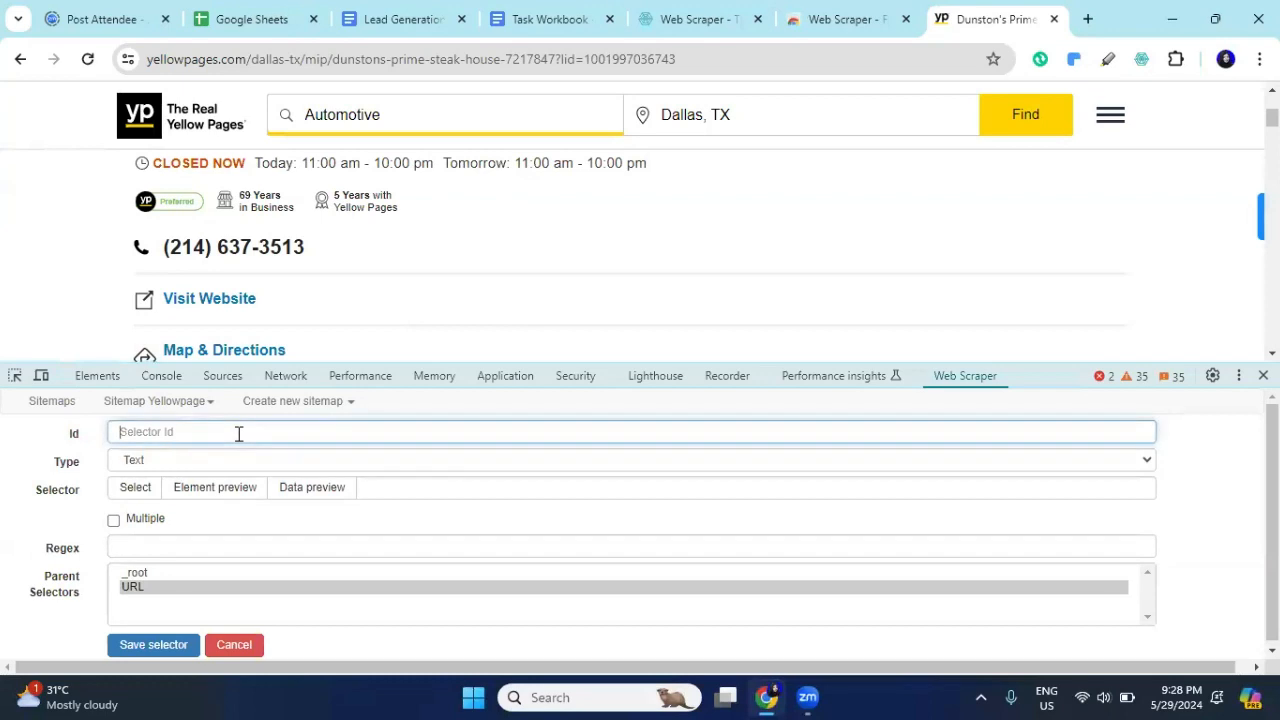
scroll(309, 323, "down", 1)
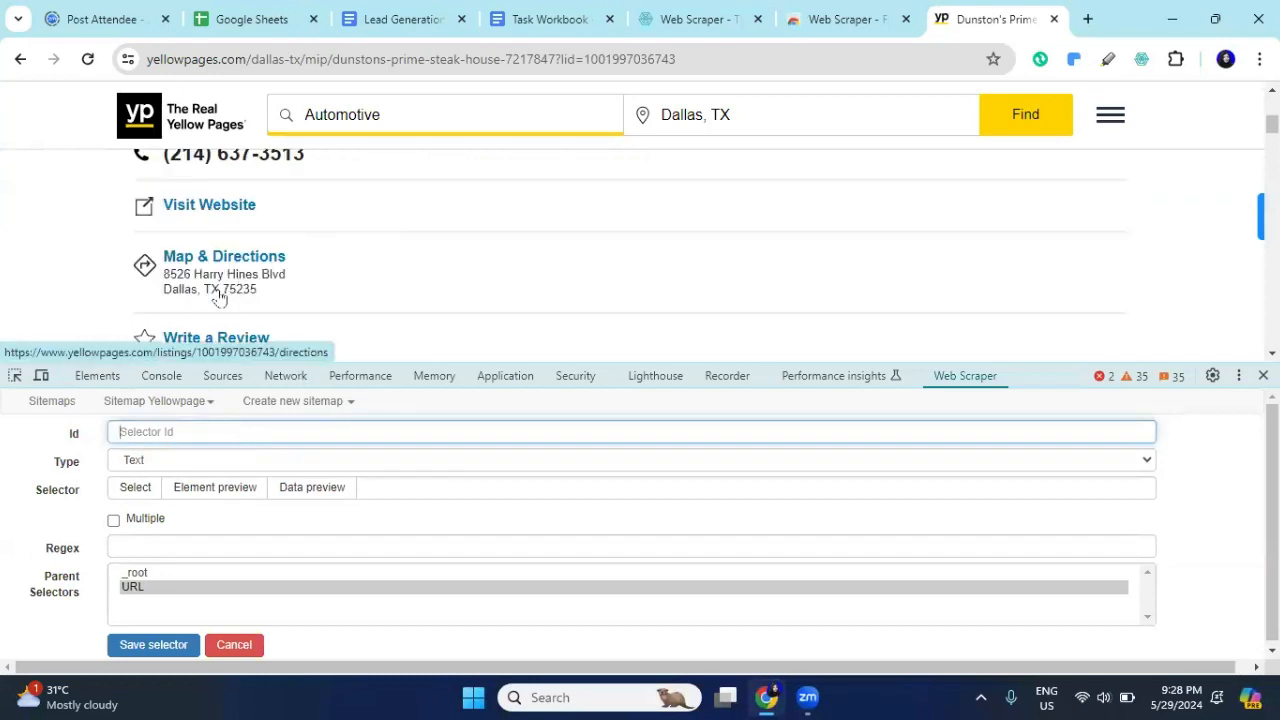
type("Address")
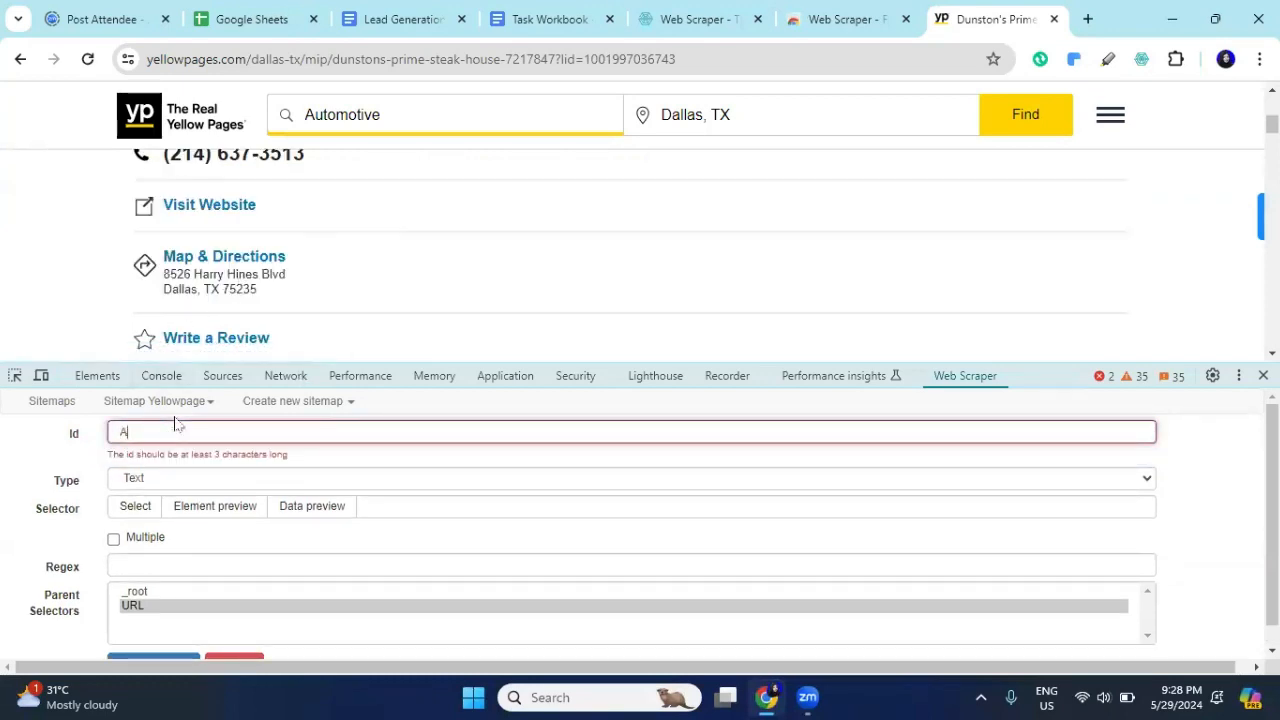
left_click(145, 489)
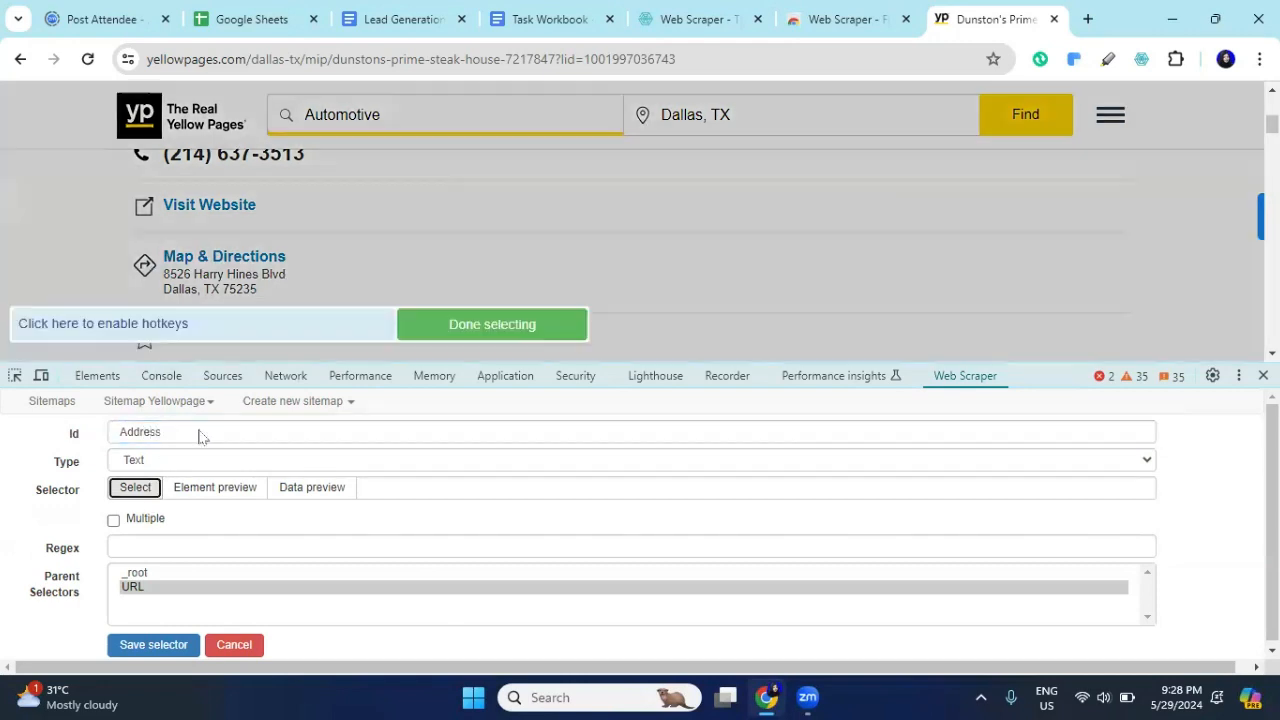
left_click(262, 286)
left_click(494, 323)
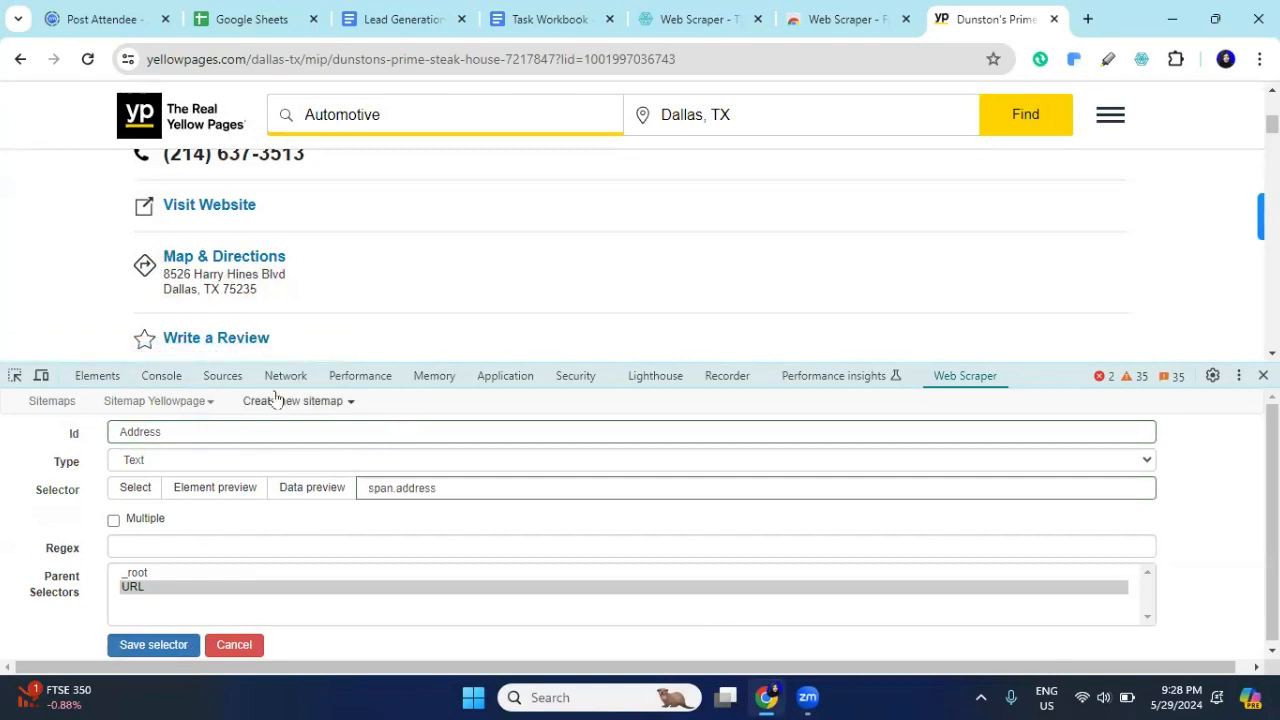
left_click(155, 648)
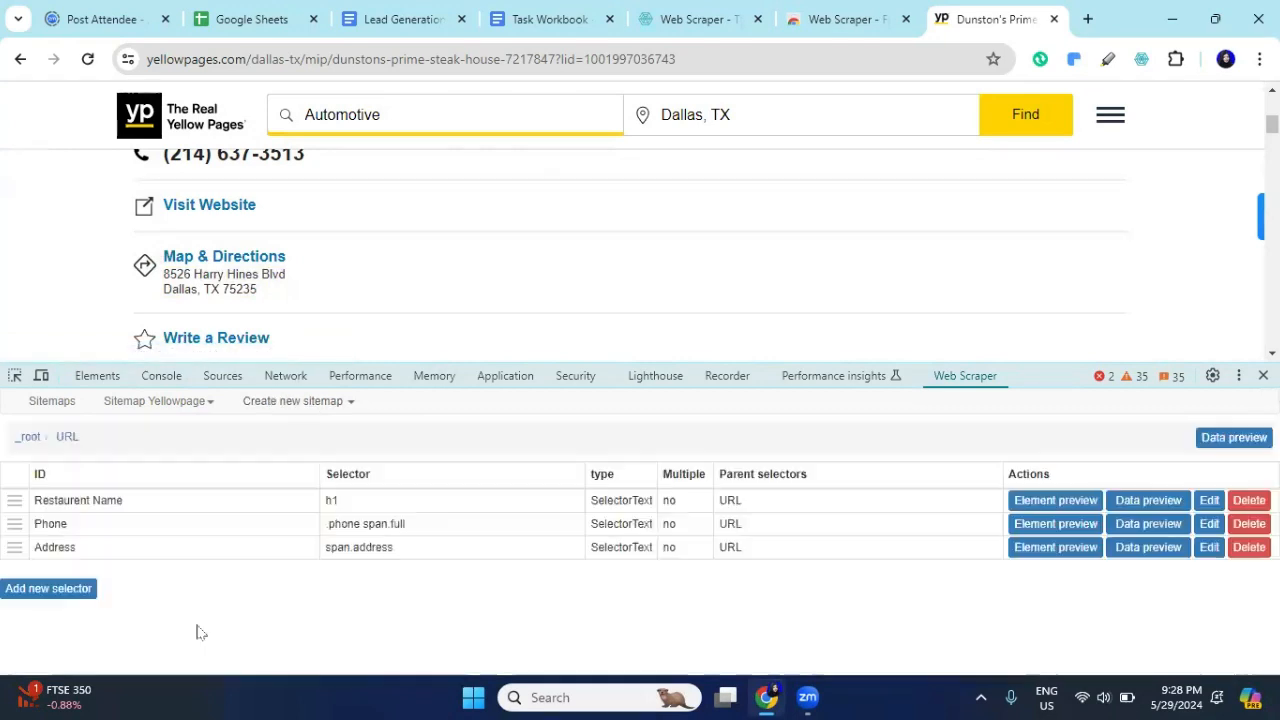
Step: Examine the restaurant's detail page, from its name and contact details down to the hours, gallery and reviews
scroll(309, 277, "down", 3)
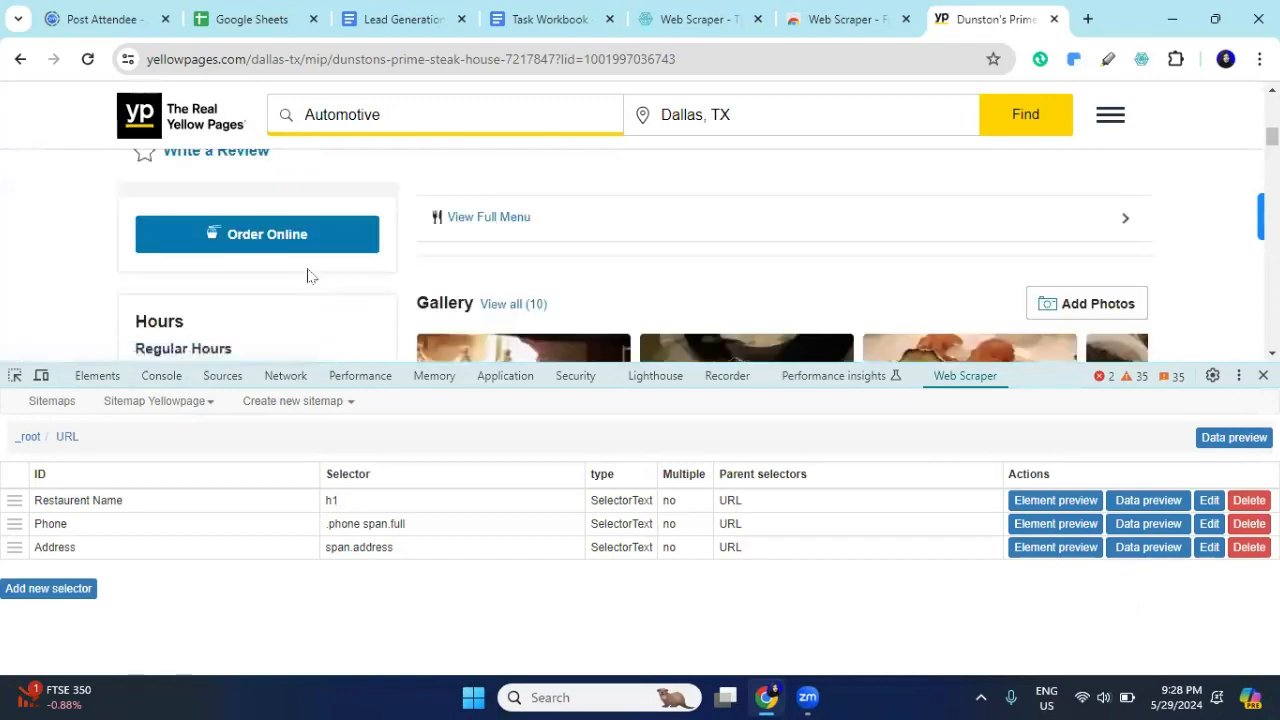
scroll(309, 277, "up", 2)
scroll(555, 272, "down", 5)
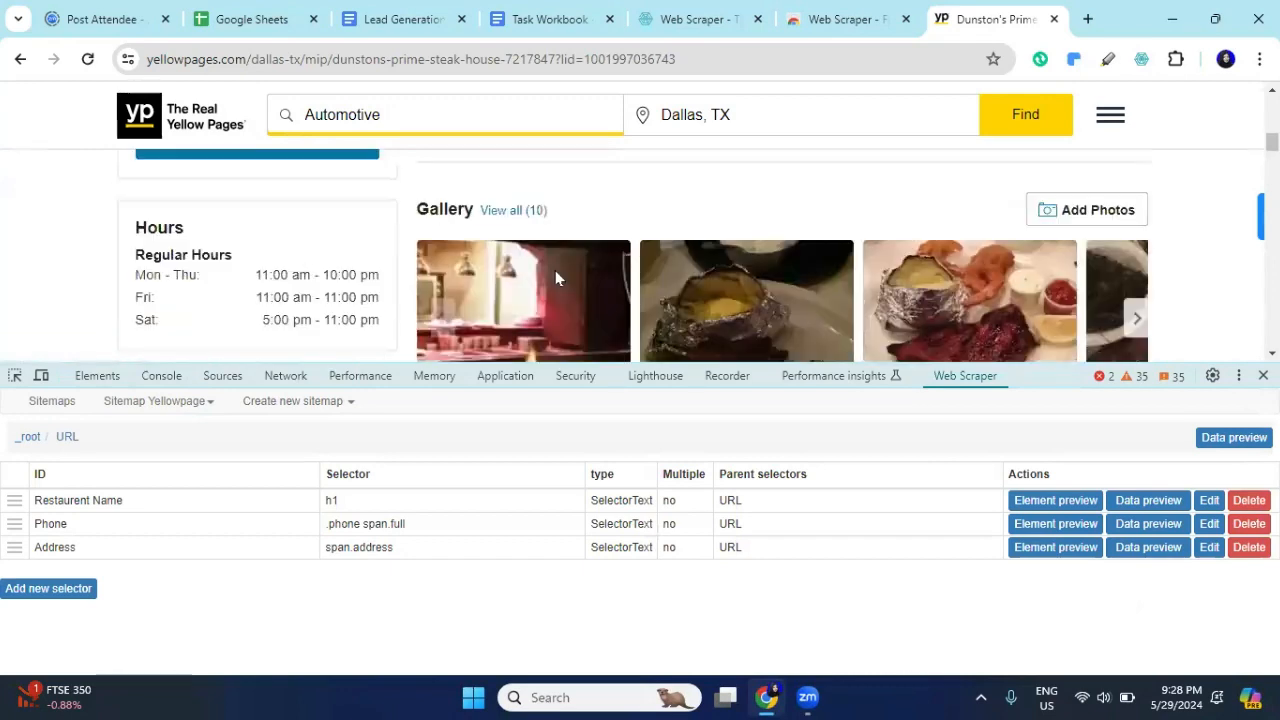
scroll(557, 277, "down", 5)
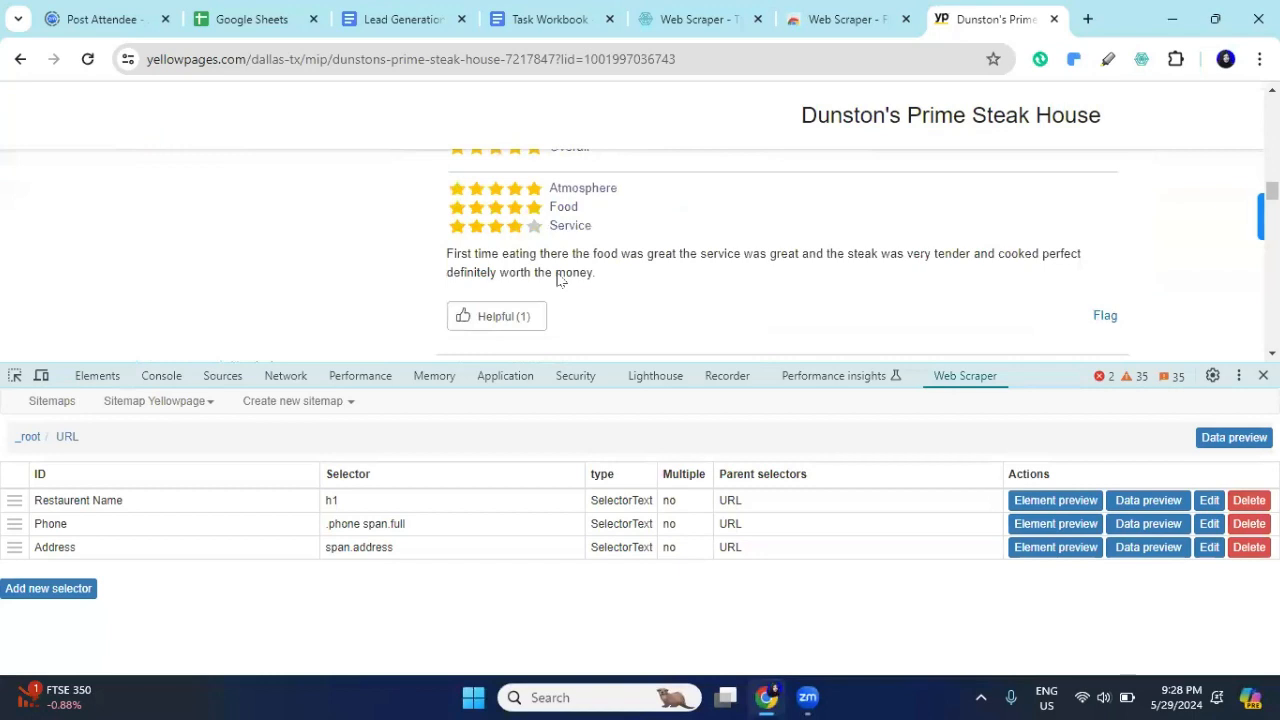
scroll(559, 279, "down", 2)
scroll(557, 279, "up", 15)
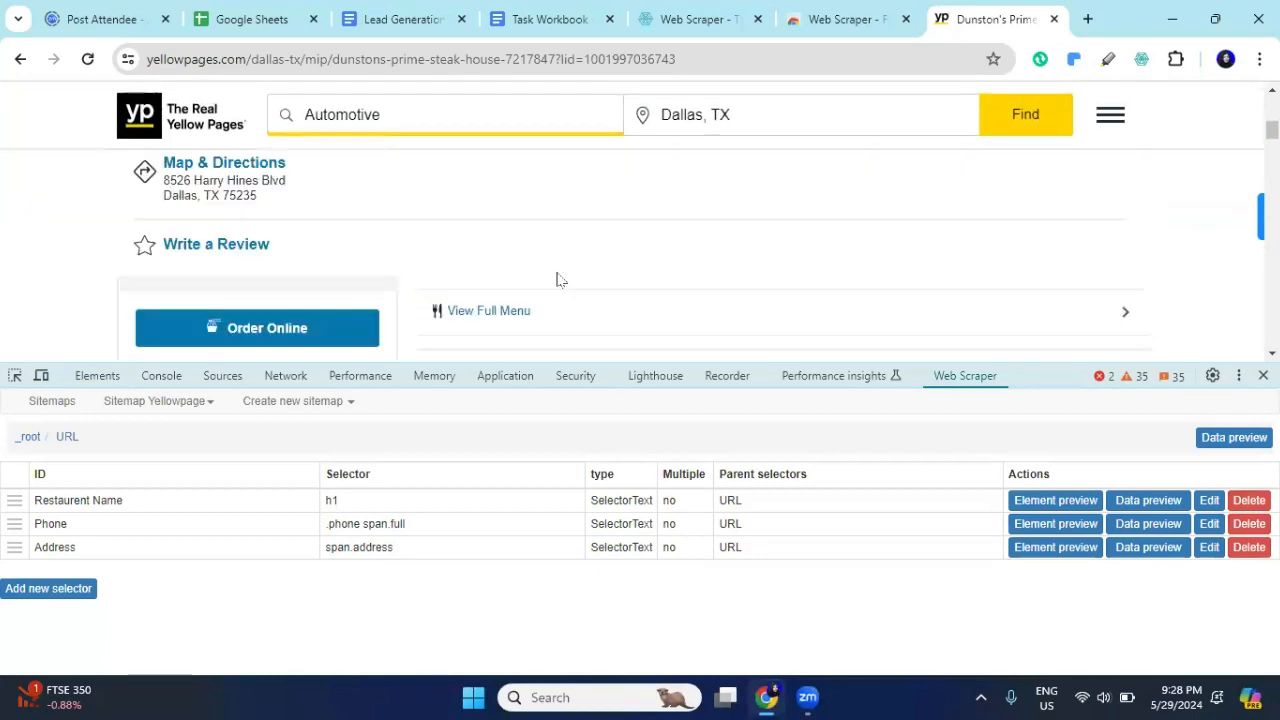
scroll(312, 273, "down", 1)
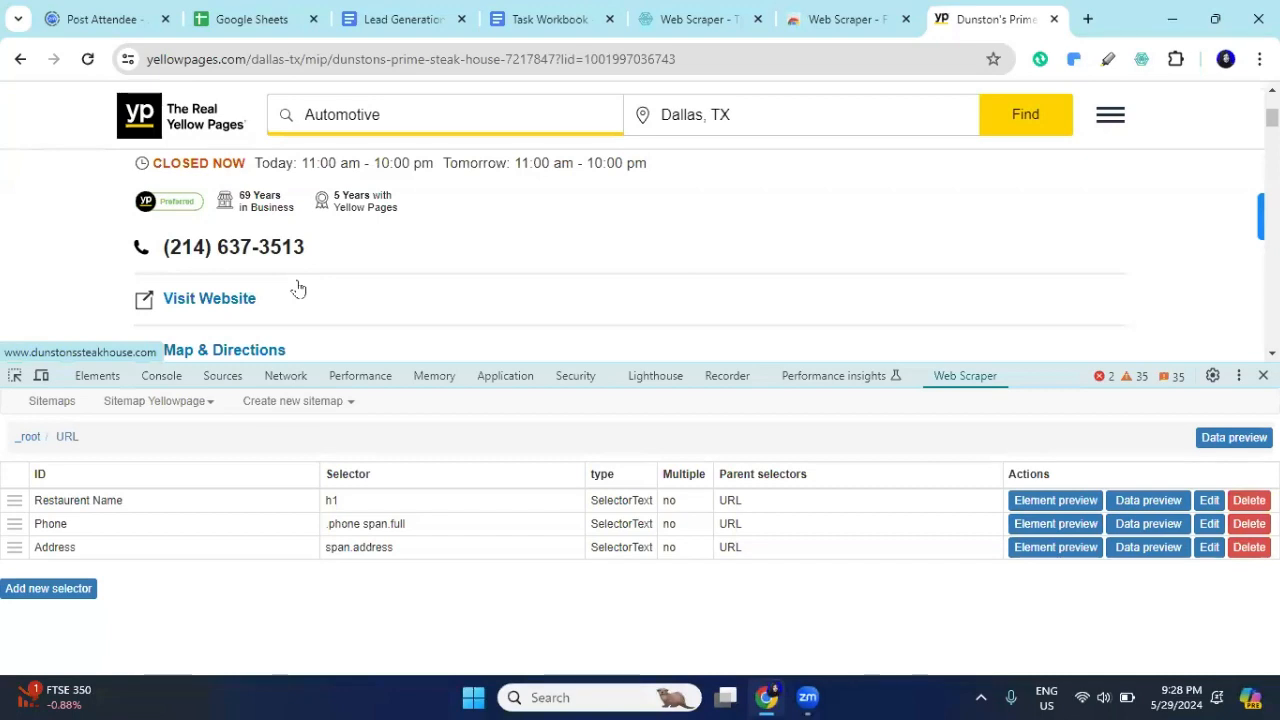
scroll(298, 289, "down", 2)
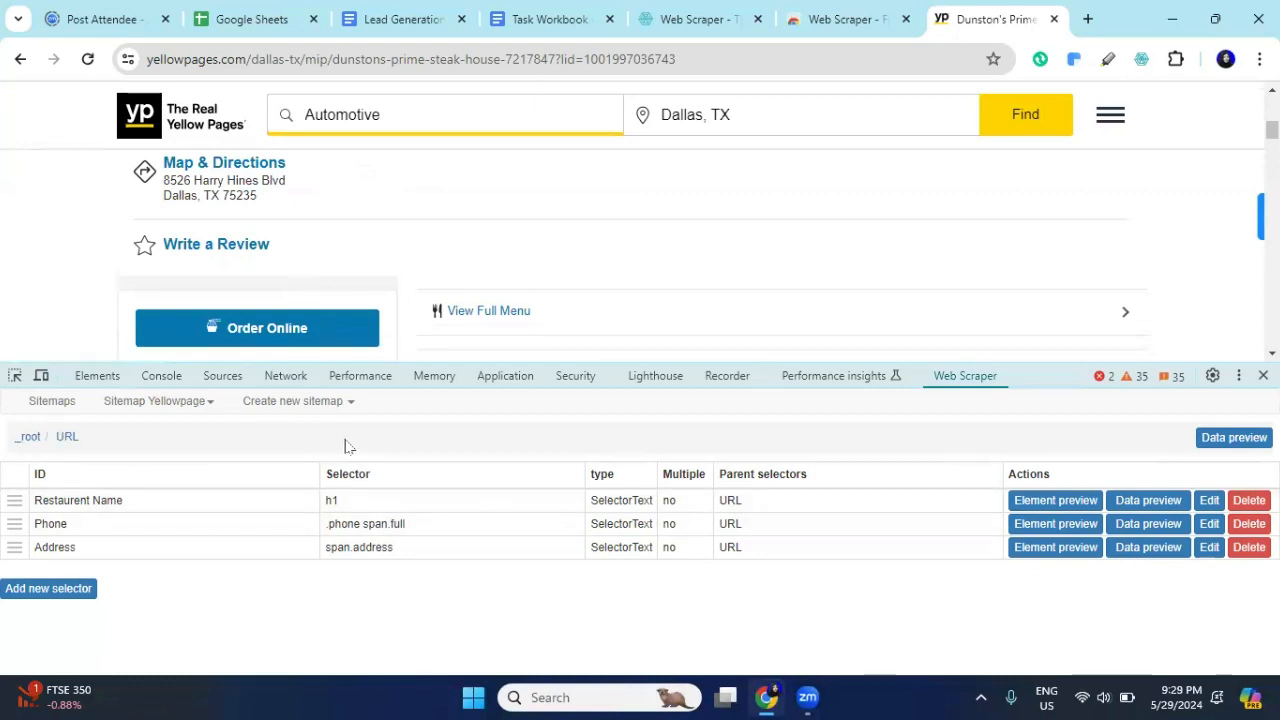
scroll(172, 278, "up", 5)
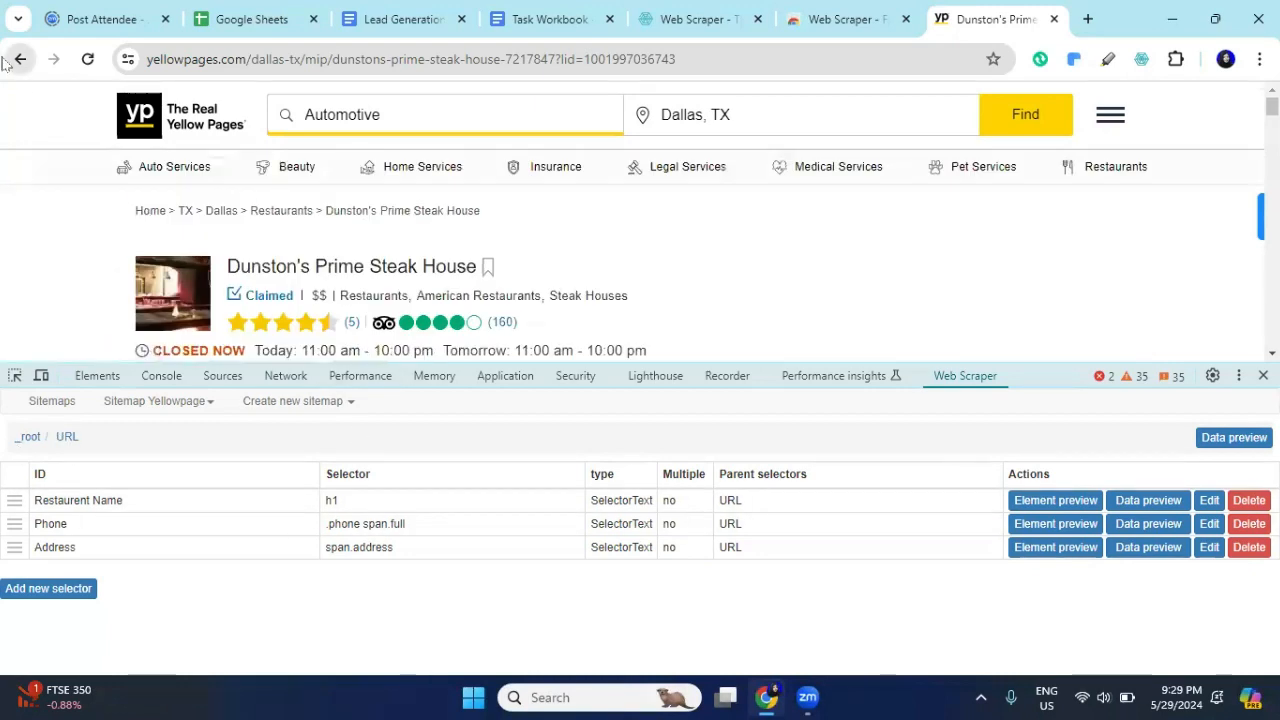
Step: Return to the Dallas restaurants listing and look over its sponsored entries and first numbered results
left_click(478, 208)
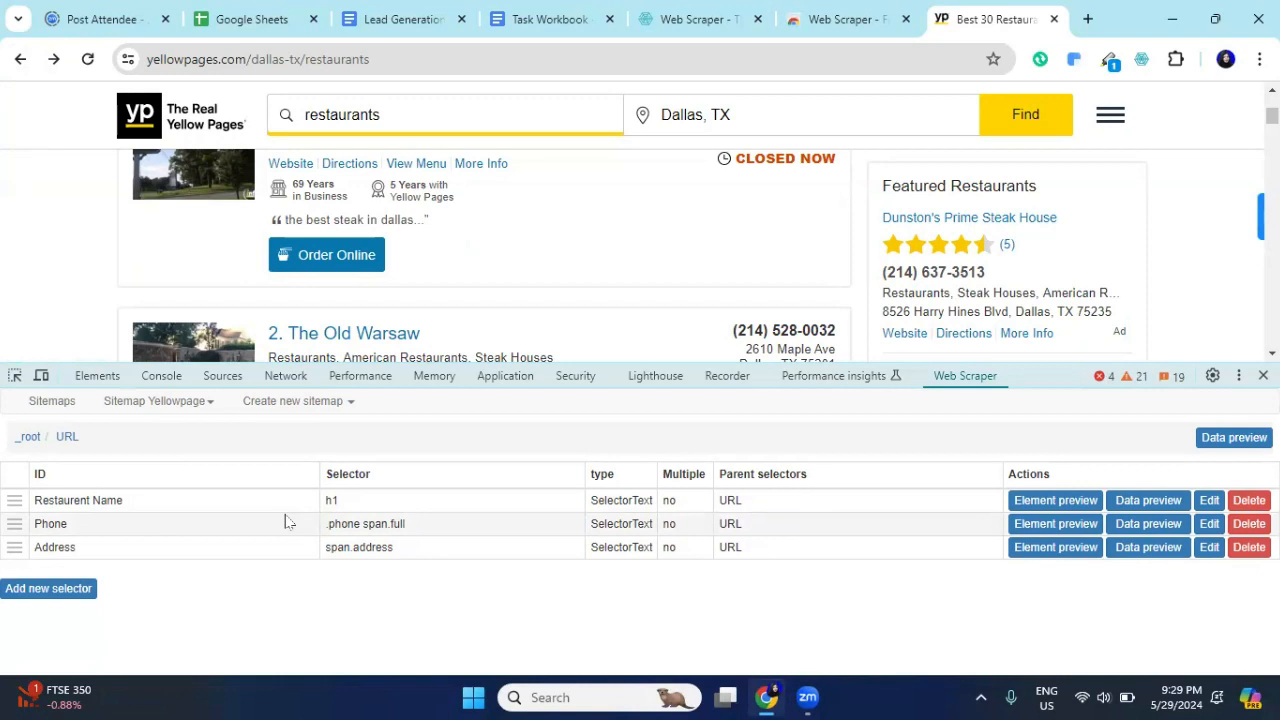
scroll(463, 289, "down", 3)
scroll(460, 290, "up", 6)
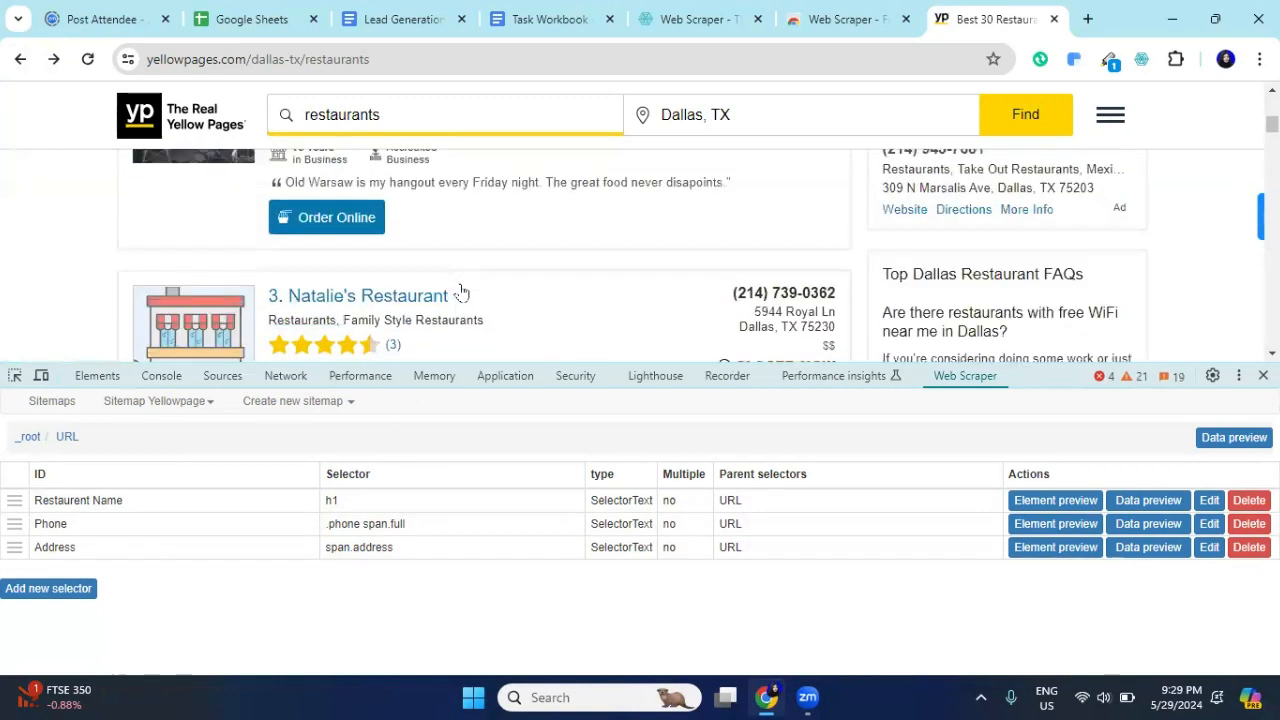
scroll(460, 290, "down", 3)
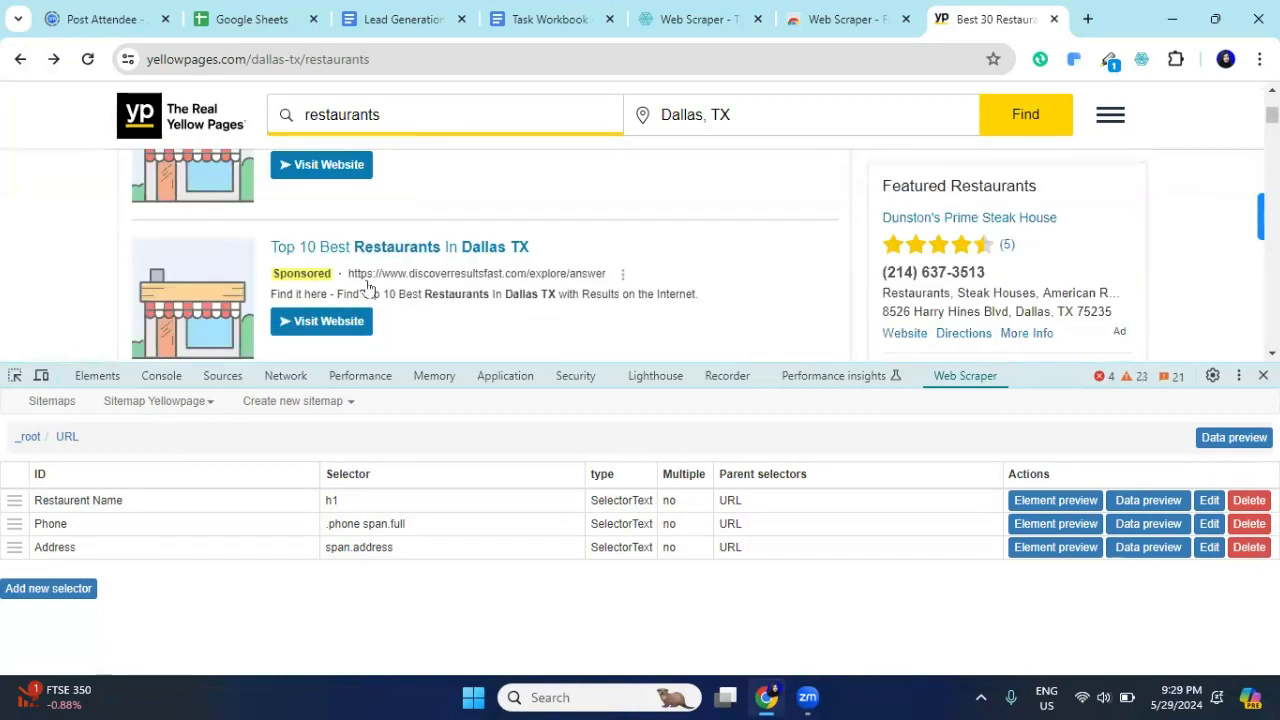
scroll(371, 287, "up", 3)
scroll(371, 287, "down", 3)
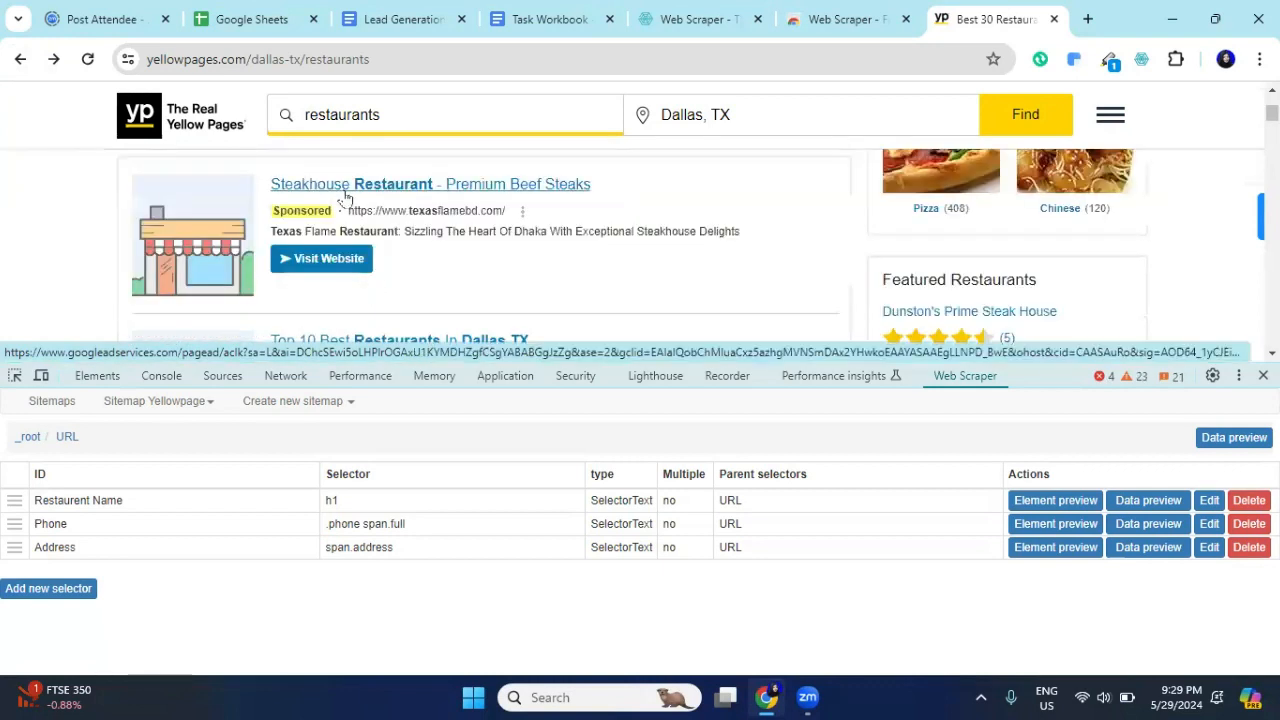
scroll(352, 160, "down", 2)
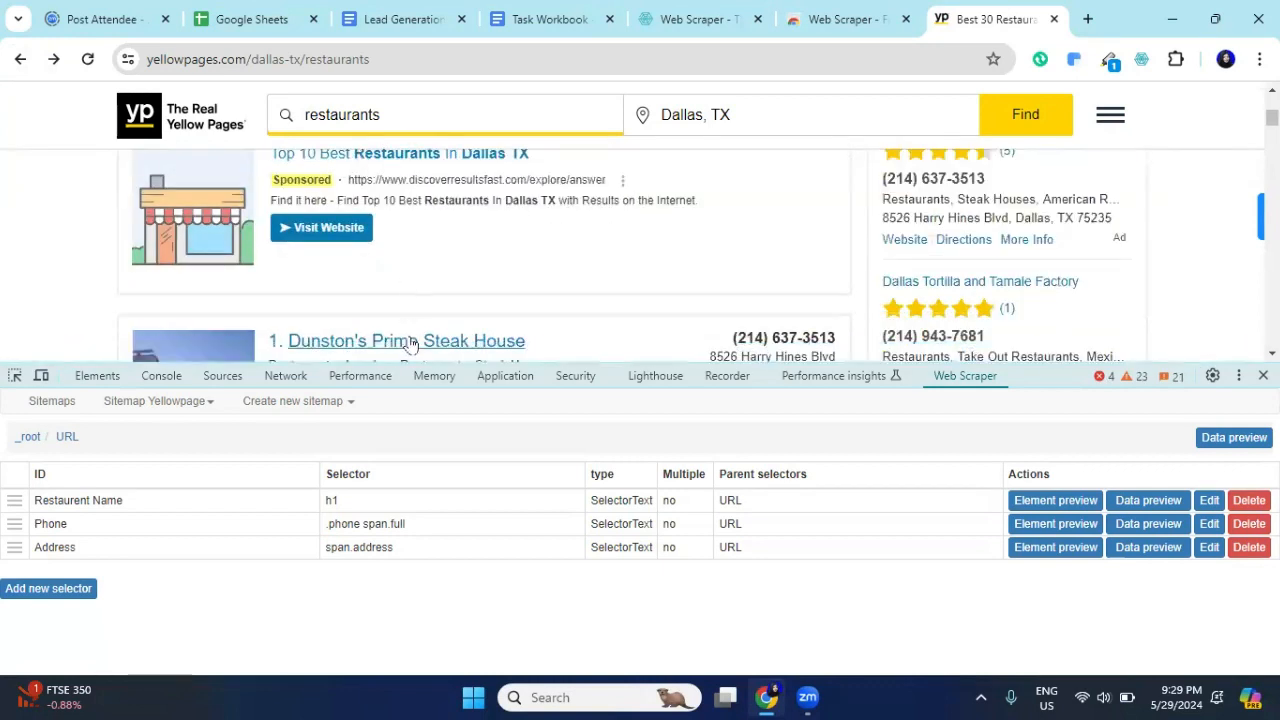
scroll(343, 243, "down", 1)
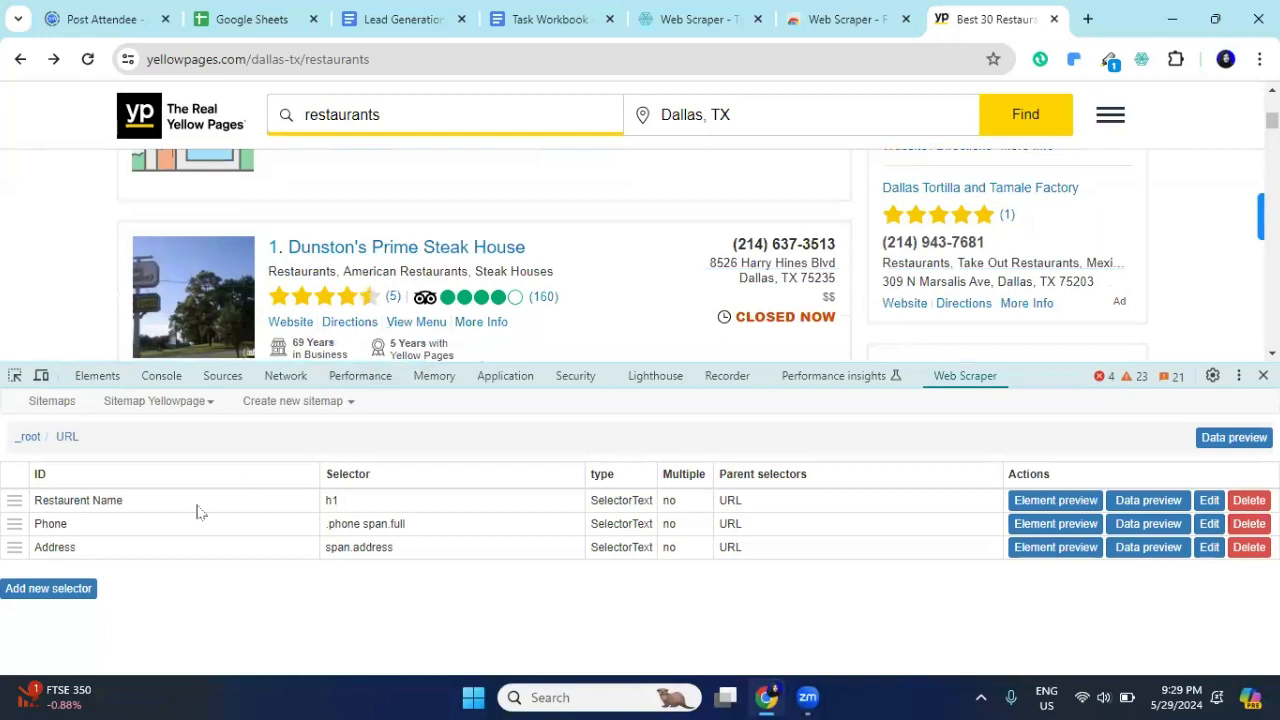
Step: Reopen the Yellowpage sitemap from the sitemap list and go into the URL selector to view its child selectors
left_click(52, 401)
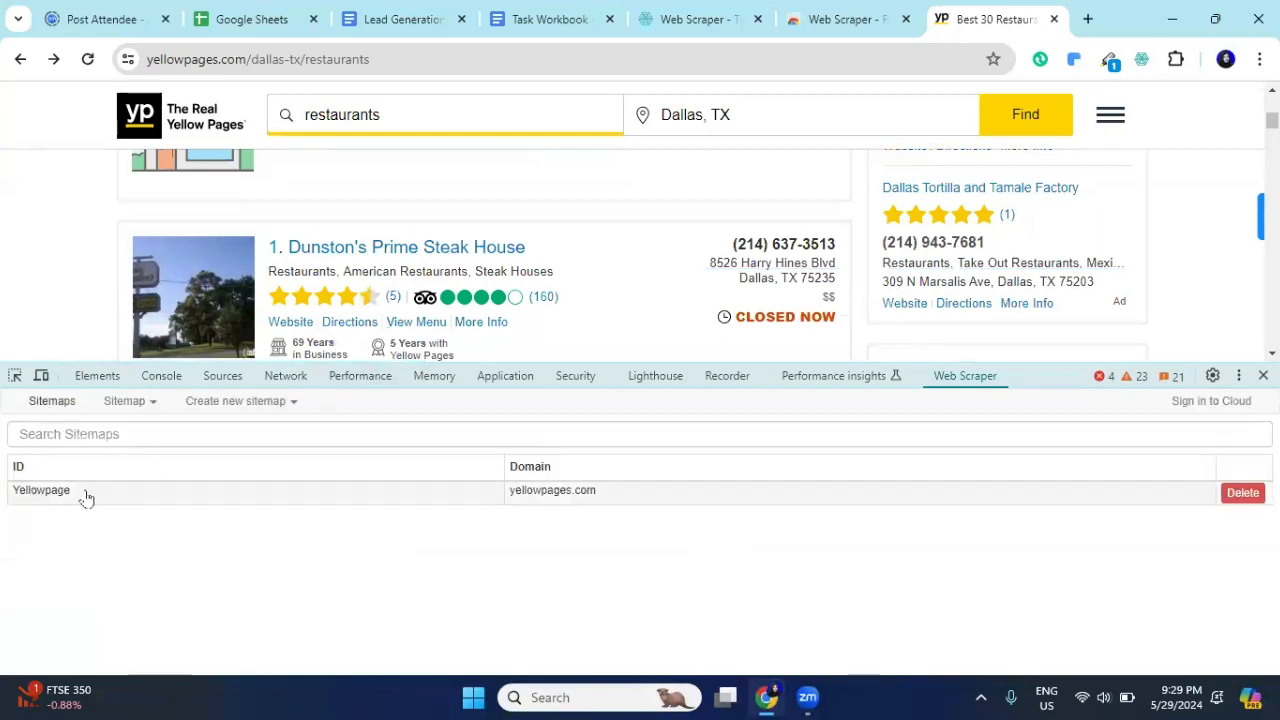
left_click(337, 80)
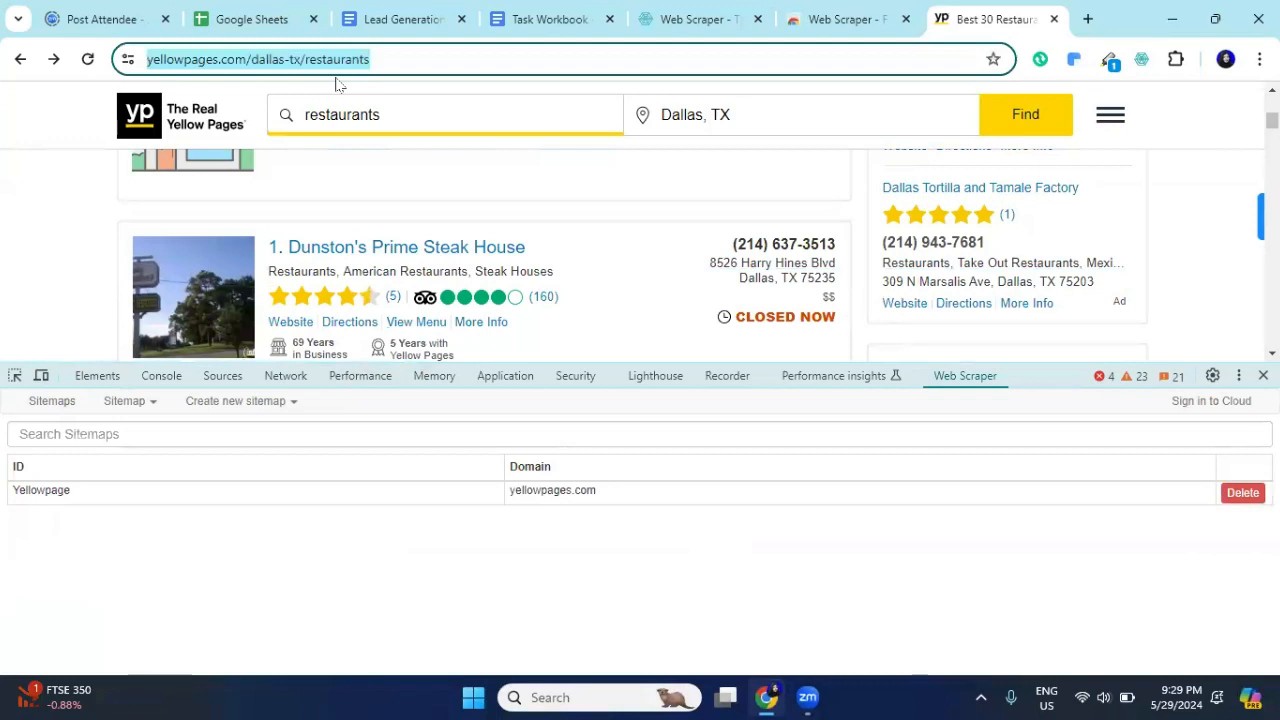
left_click(50, 492)
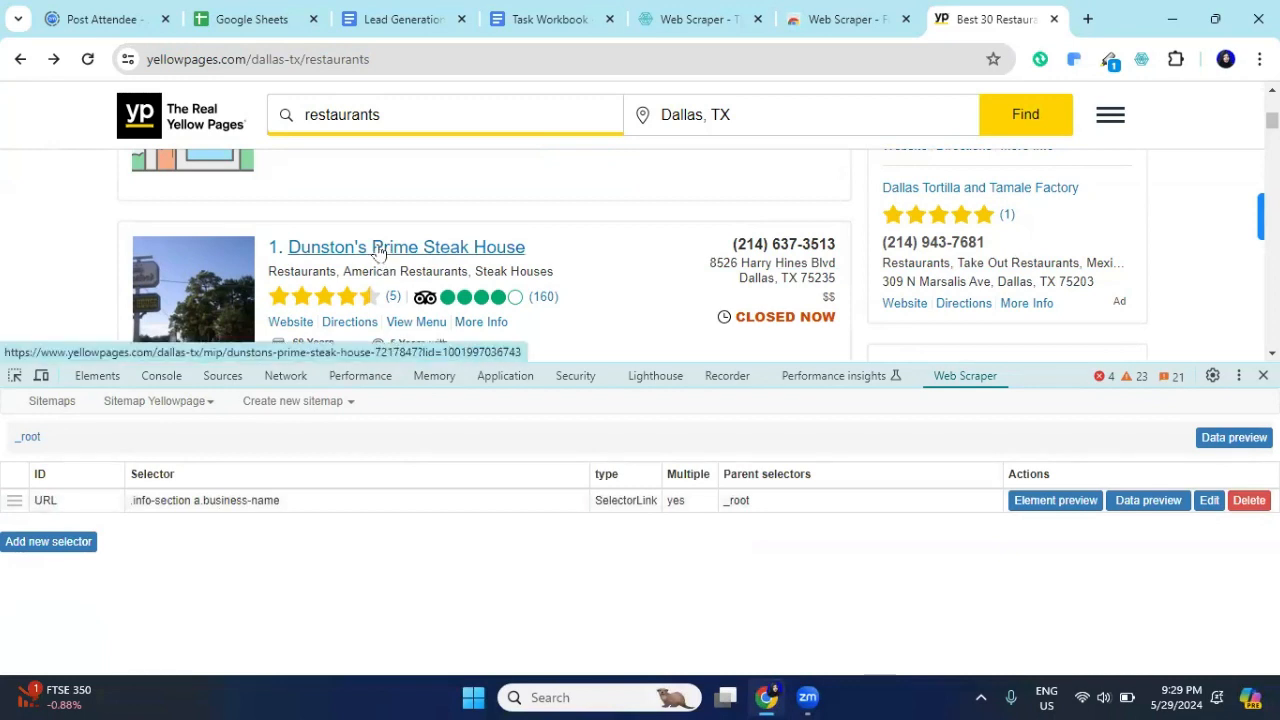
left_click(95, 505)
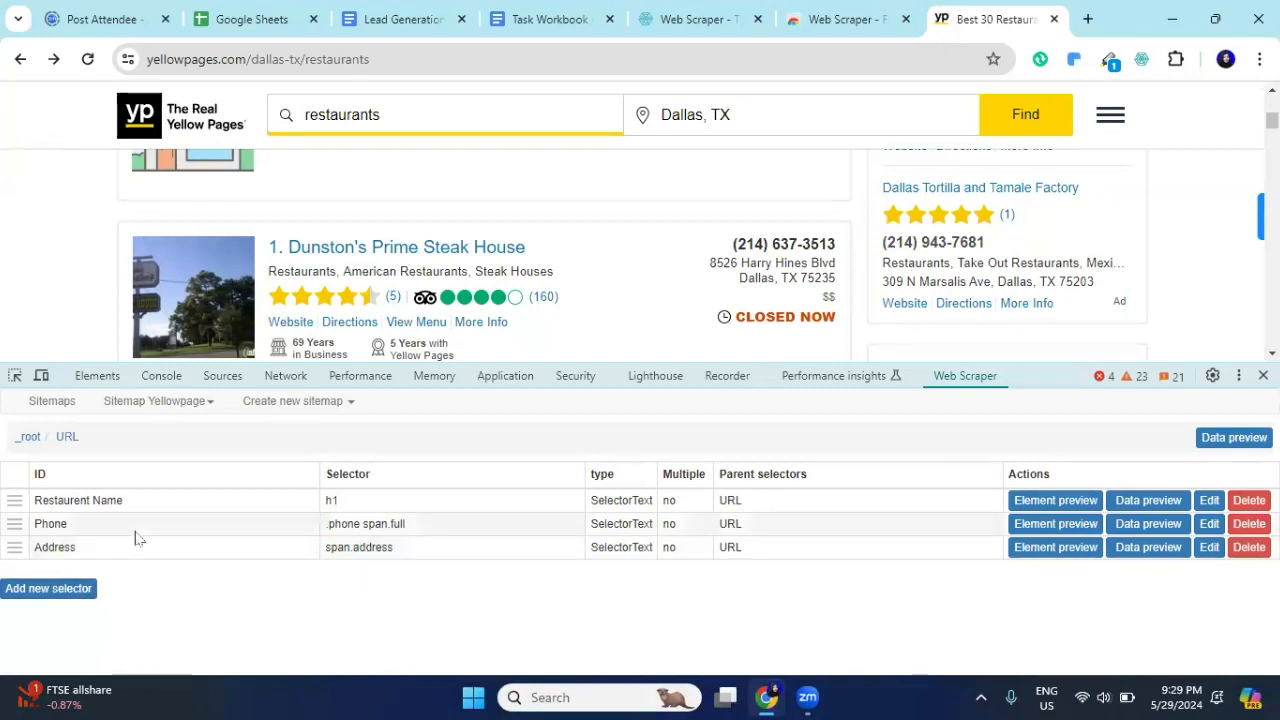
Step: Look through the restaurants listing down to its page numbers and reopen the Yellowpage sitemap at root level
scroll(397, 266, "down", 20)
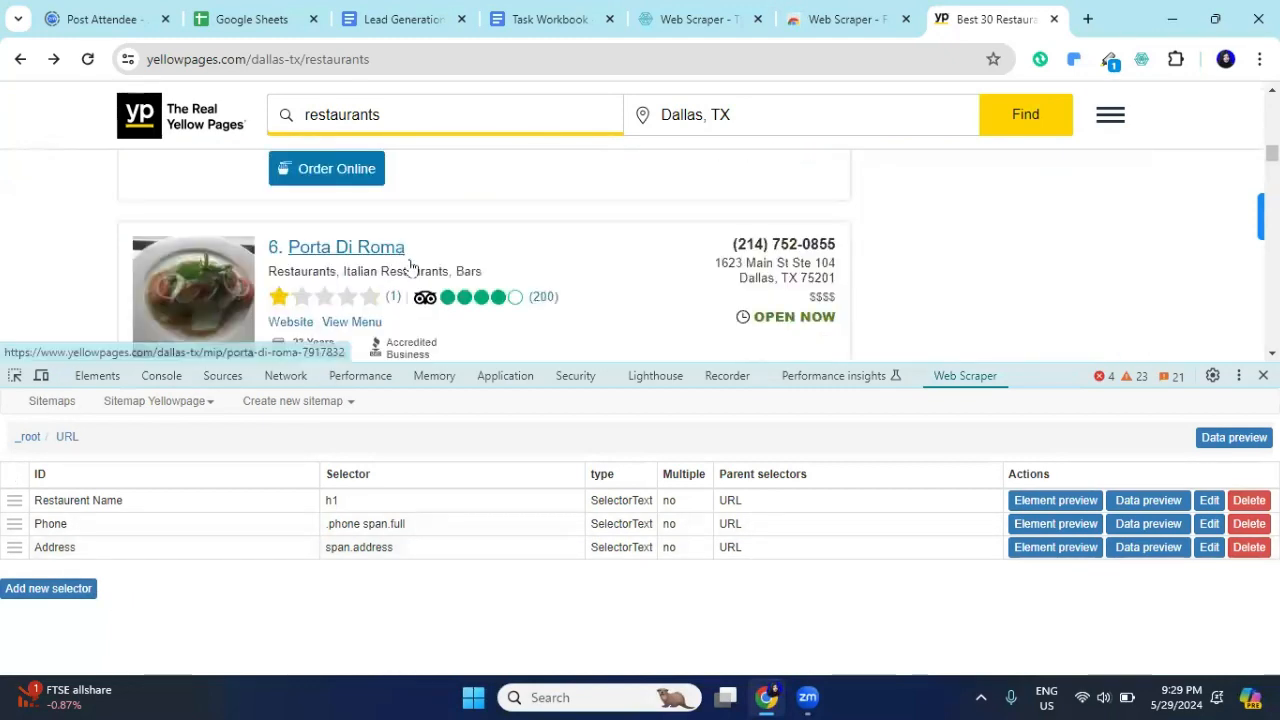
scroll(418, 264, "down", 15)
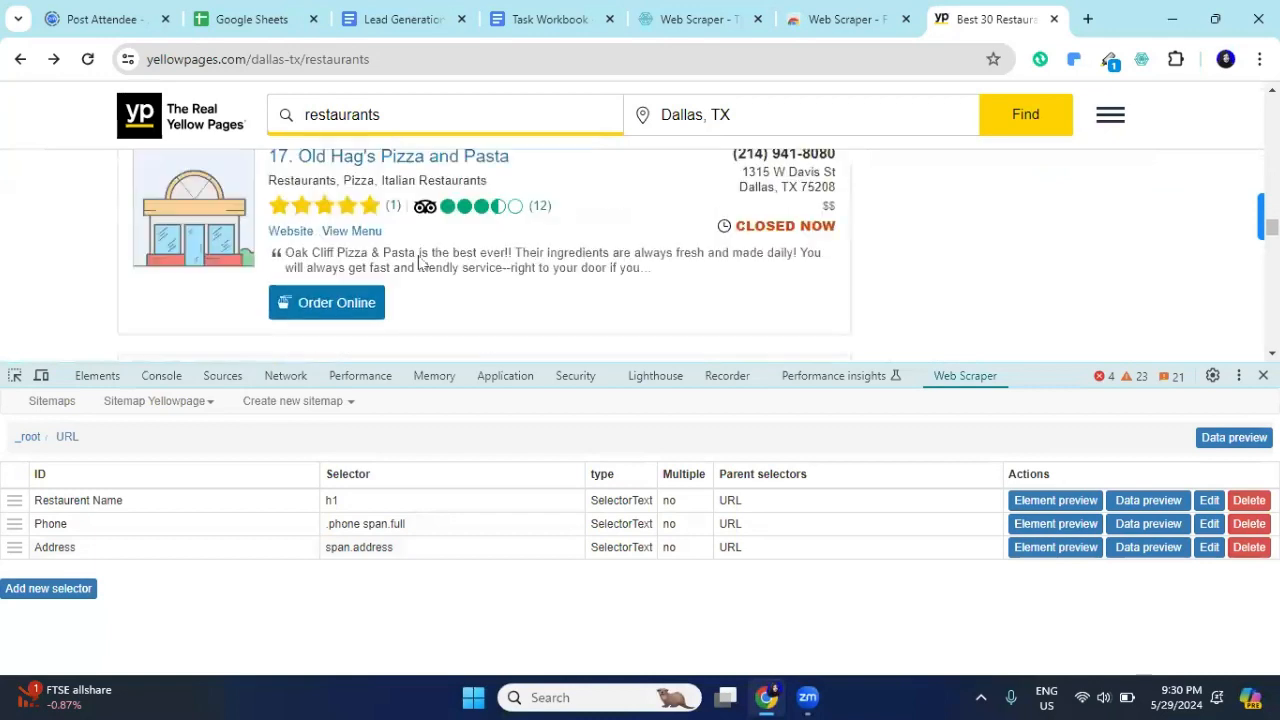
scroll(433, 260, "down", 20)
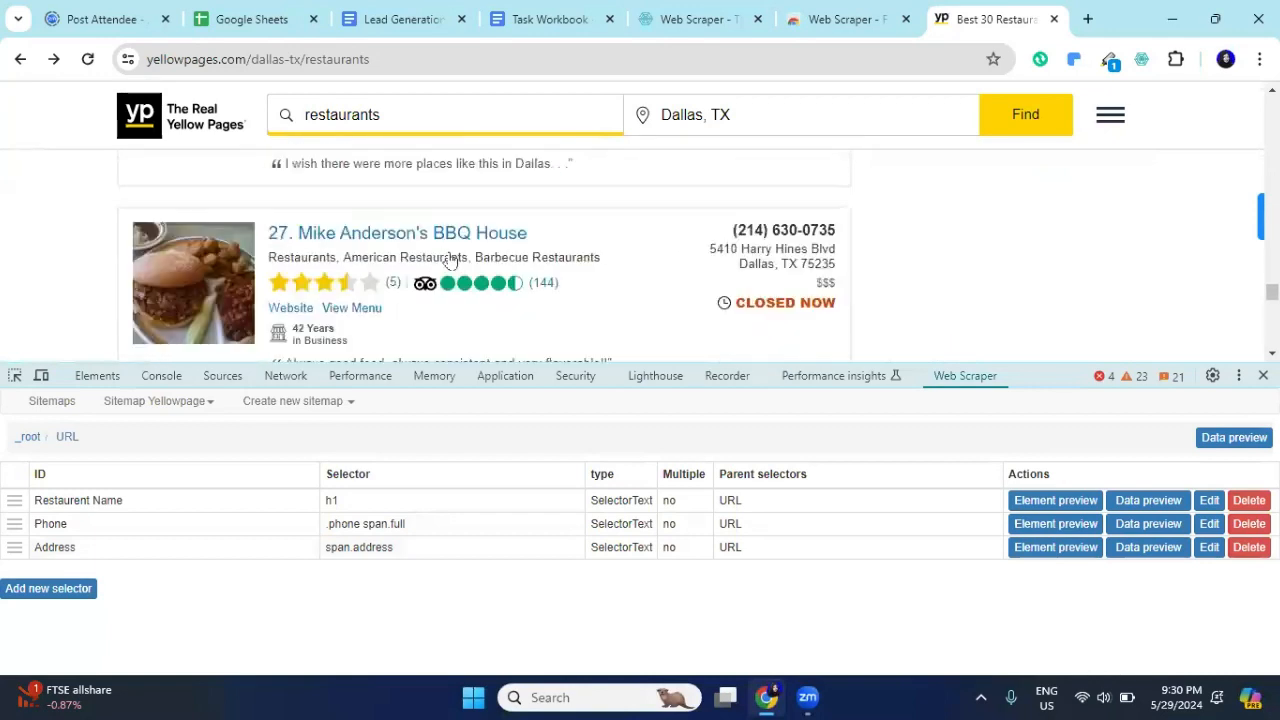
scroll(491, 262, "up", 4)
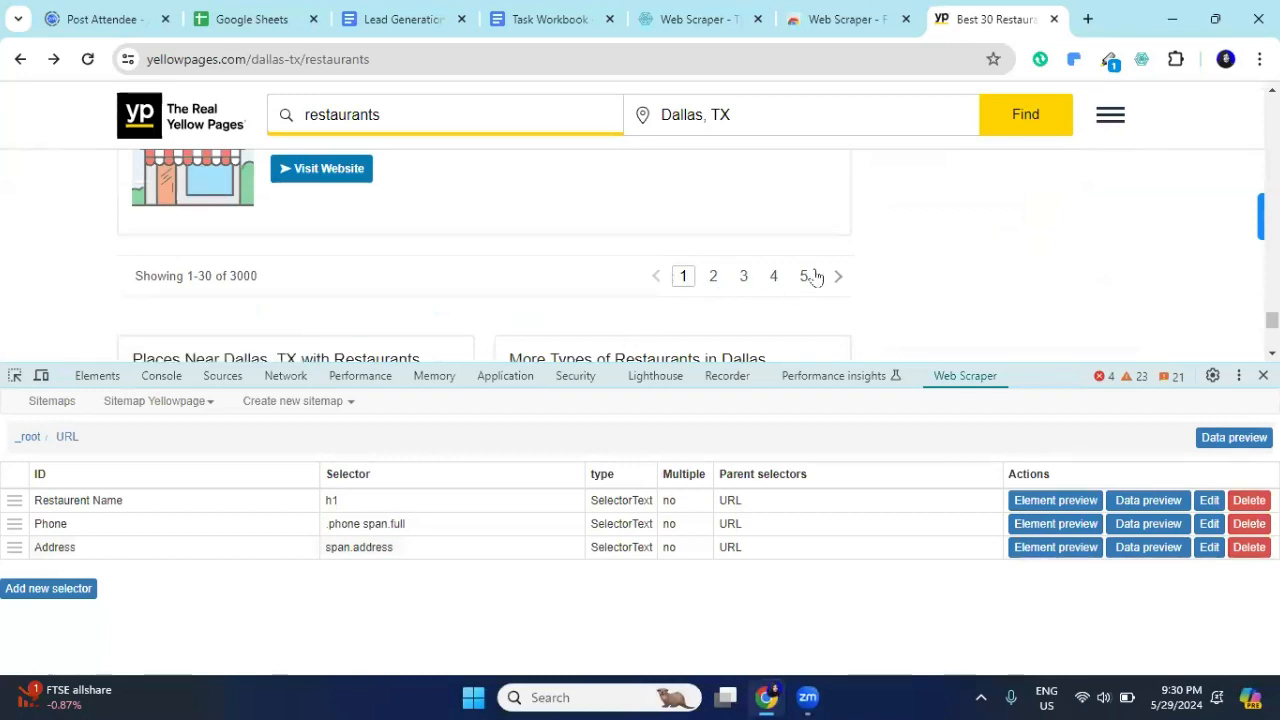
left_click(52, 401)
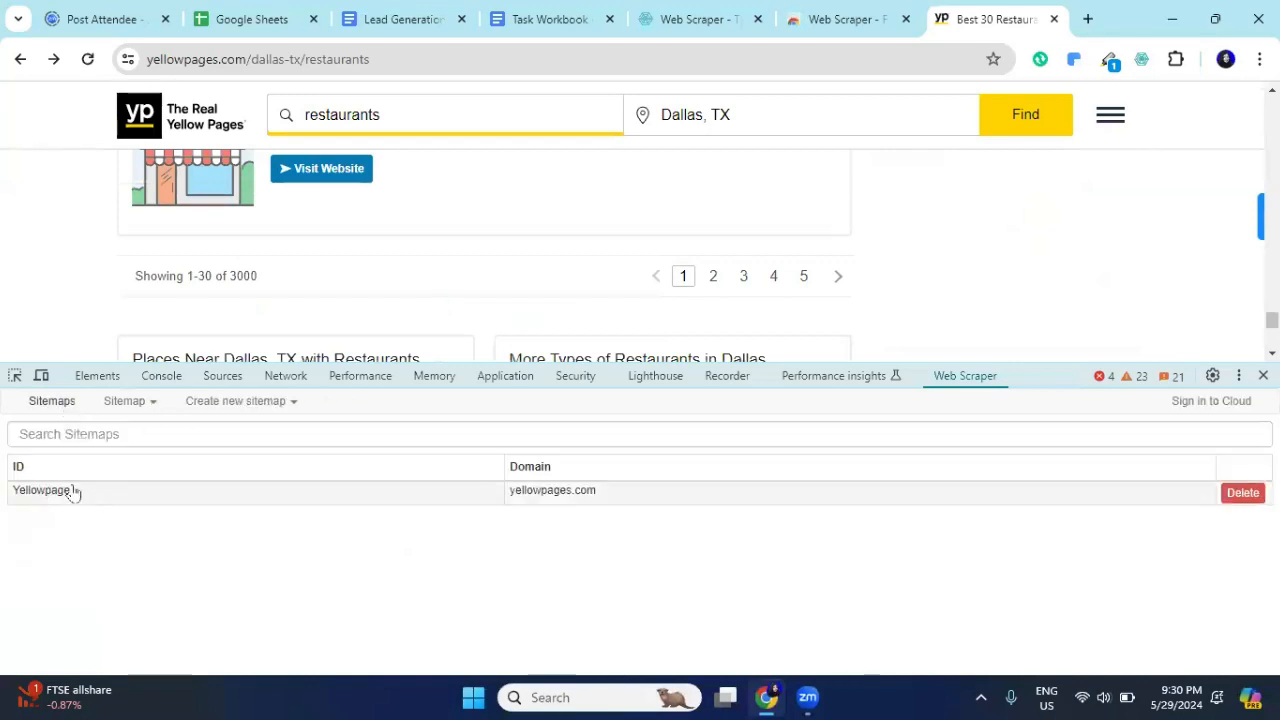
left_click(117, 494)
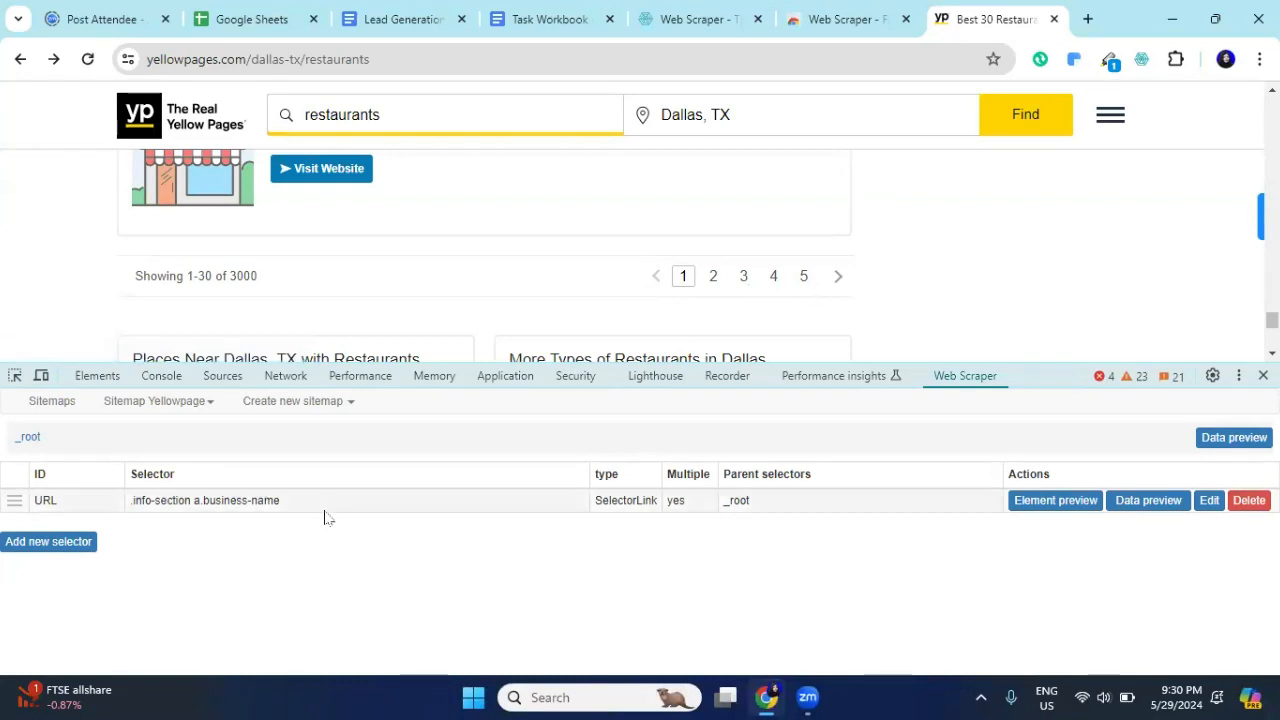
Step: Review the actions available for the sitemap and open the Yellowpage sitemap's metadata to view its name and start URL
left_click(162, 404)
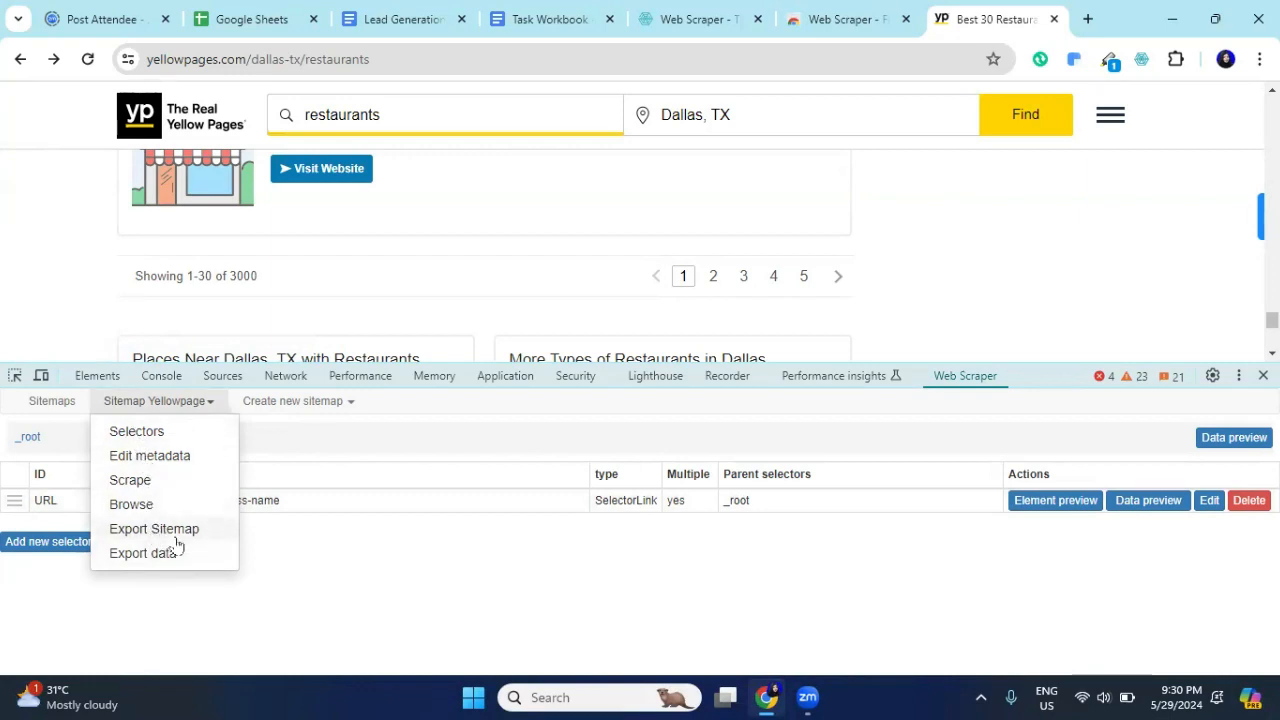
left_click(57, 505)
left_click(167, 405)
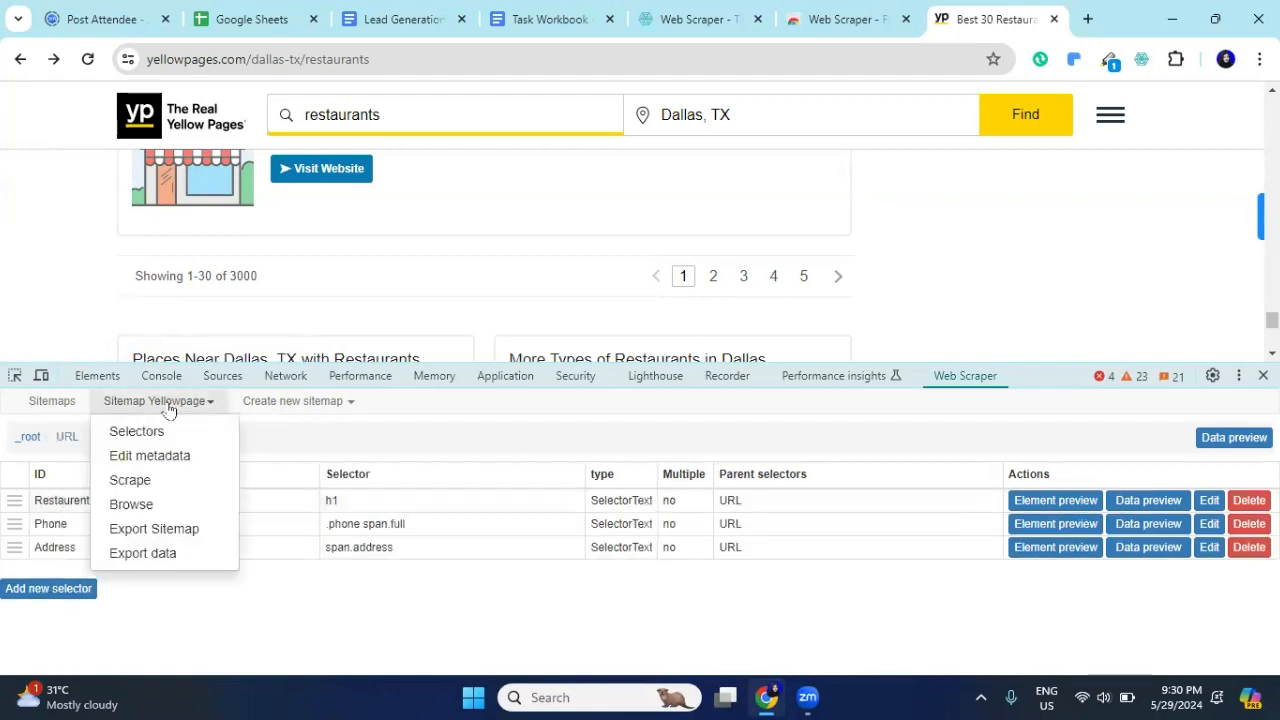
left_click(267, 403)
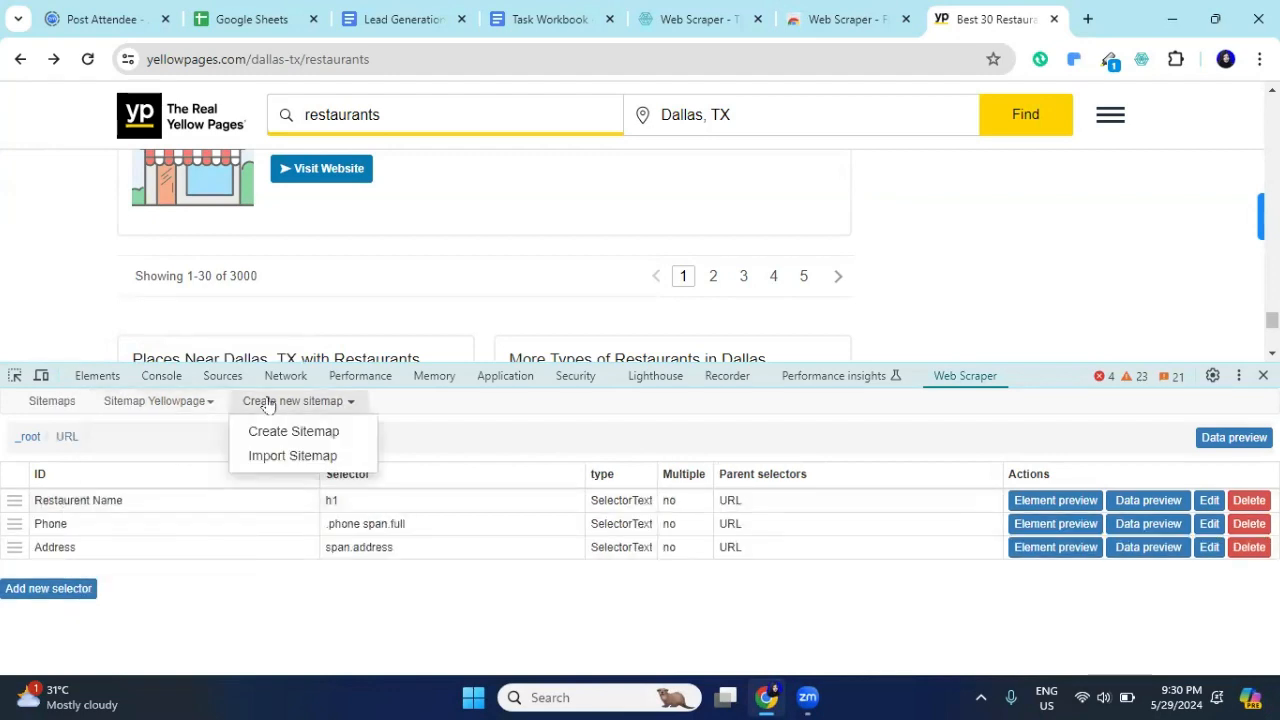
left_click(168, 404)
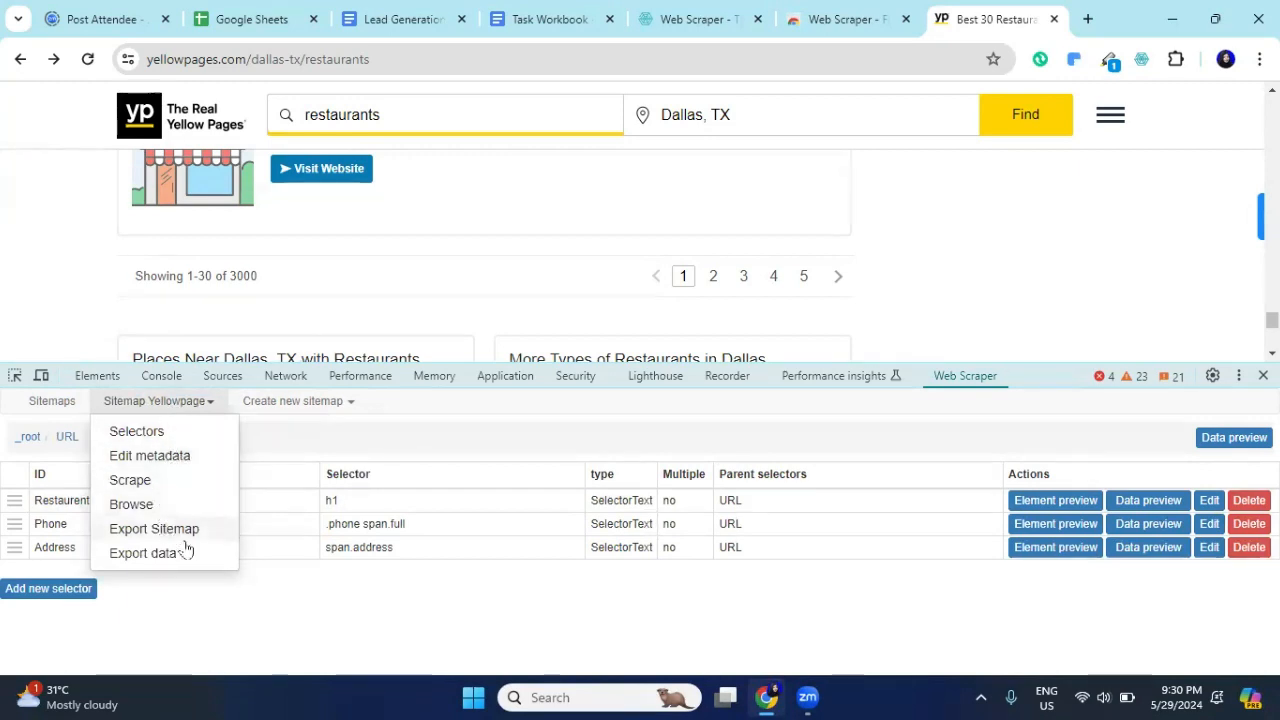
left_click(180, 462)
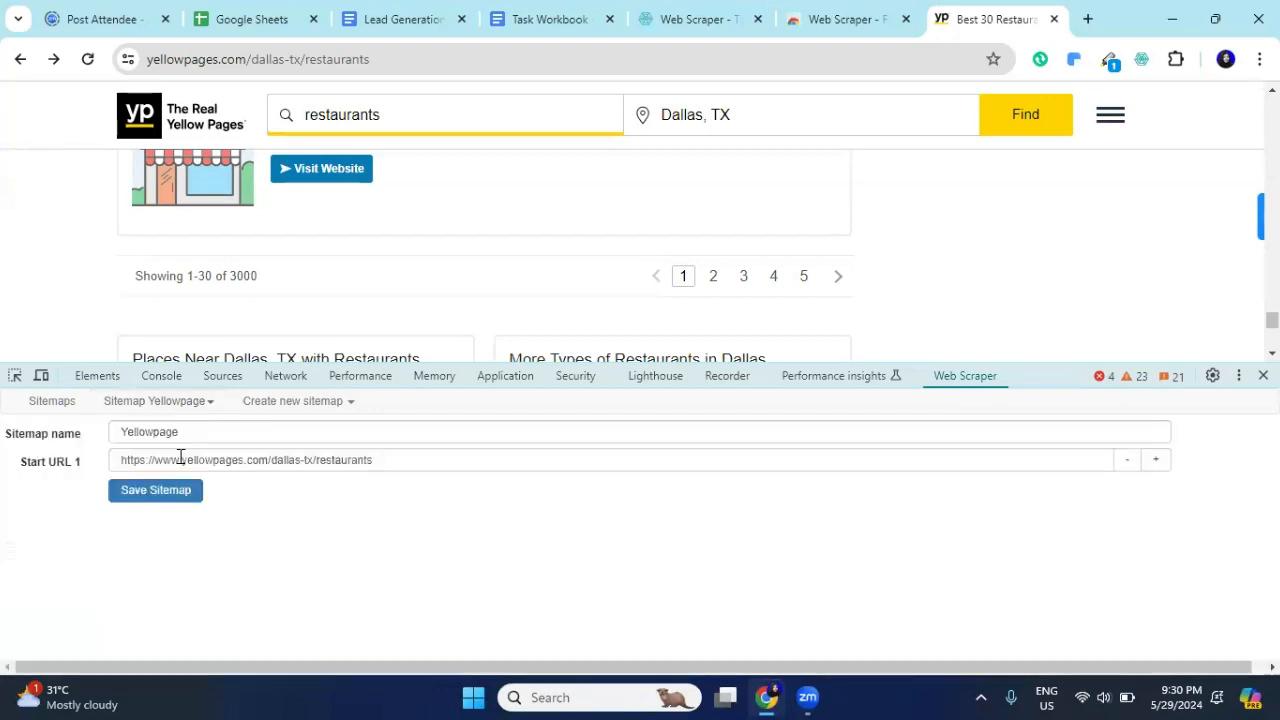
Step: Leave the metadata form and reopen the Yellowpage sitemap at its root selectors
left_click(124, 402)
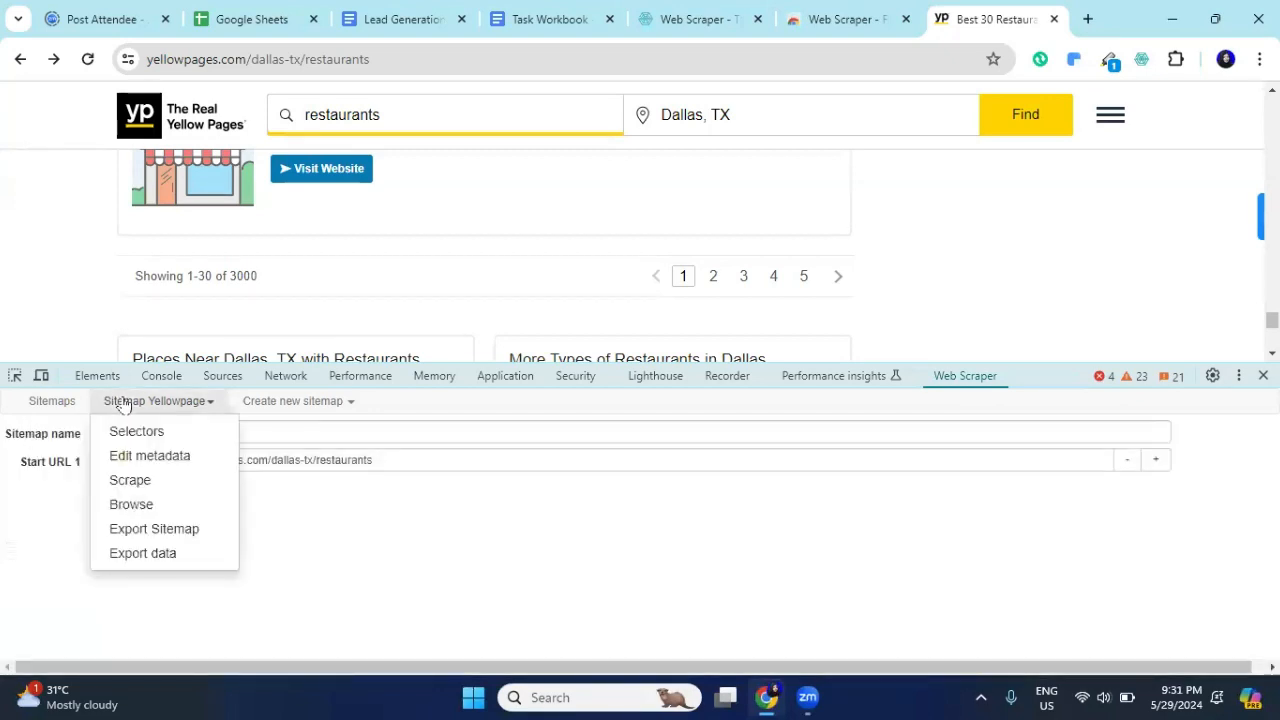
left_click(262, 401)
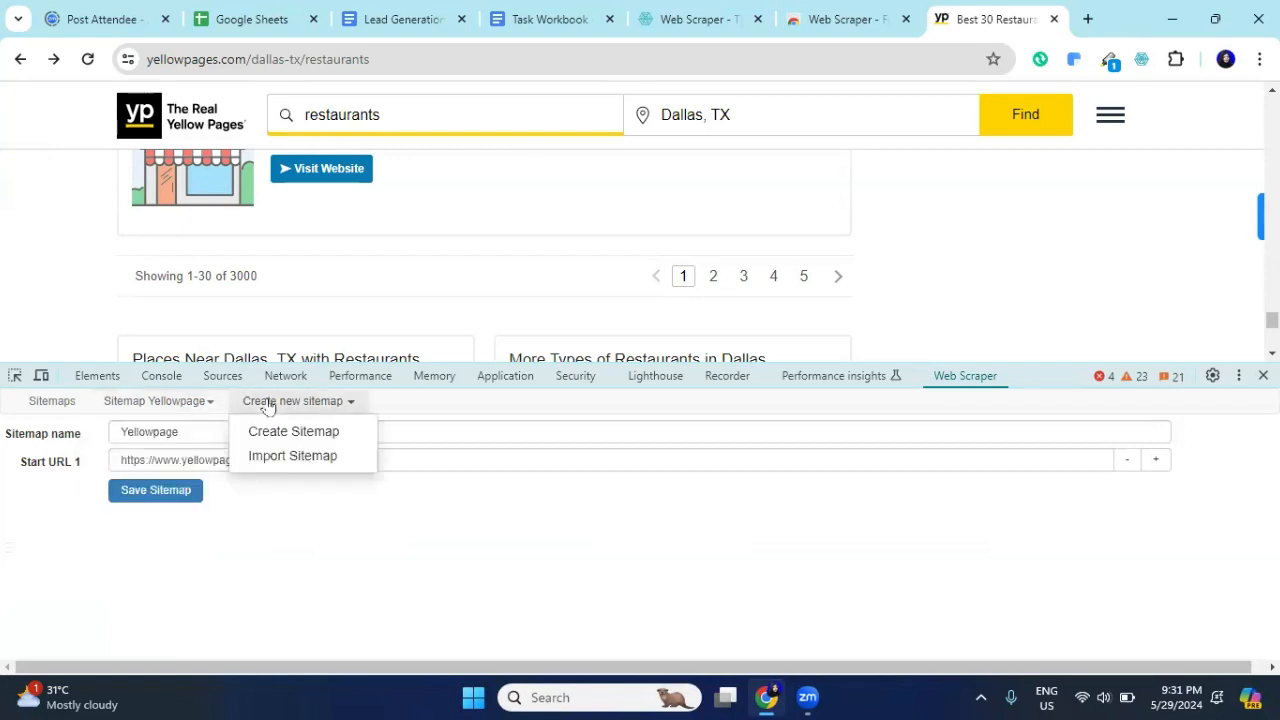
left_click(52, 401)
left_click(82, 494)
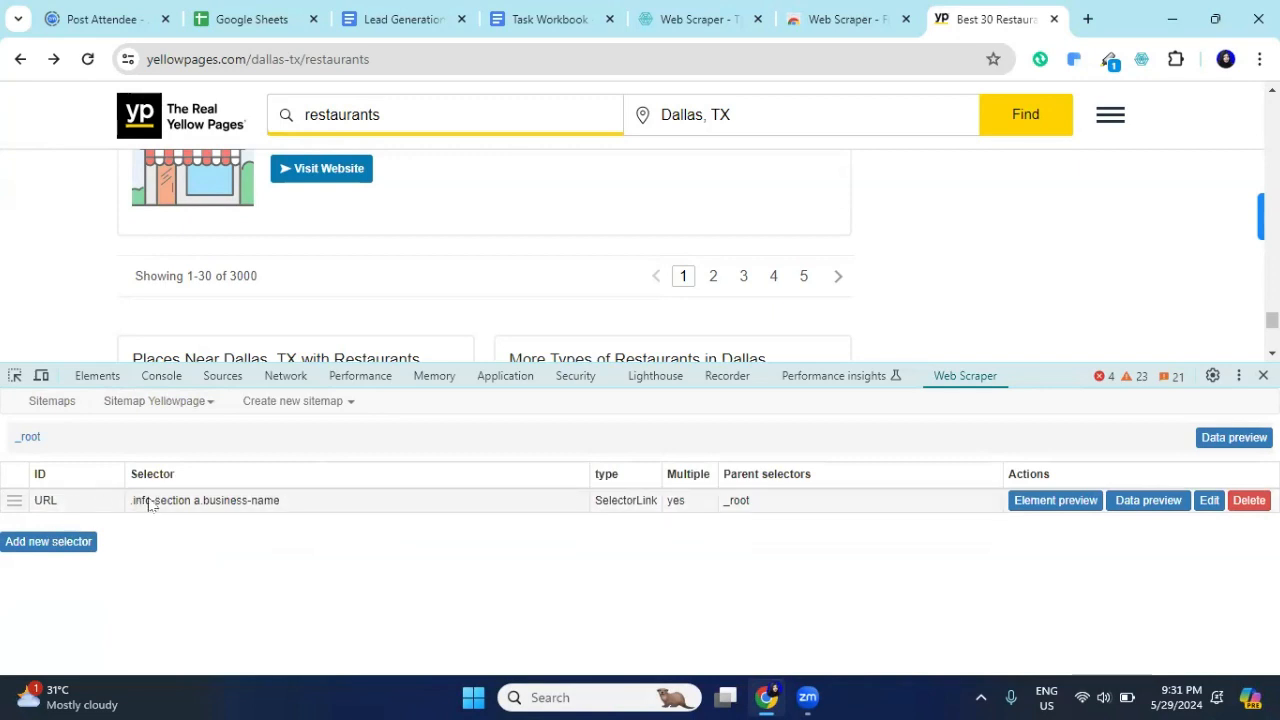
left_click(163, 401)
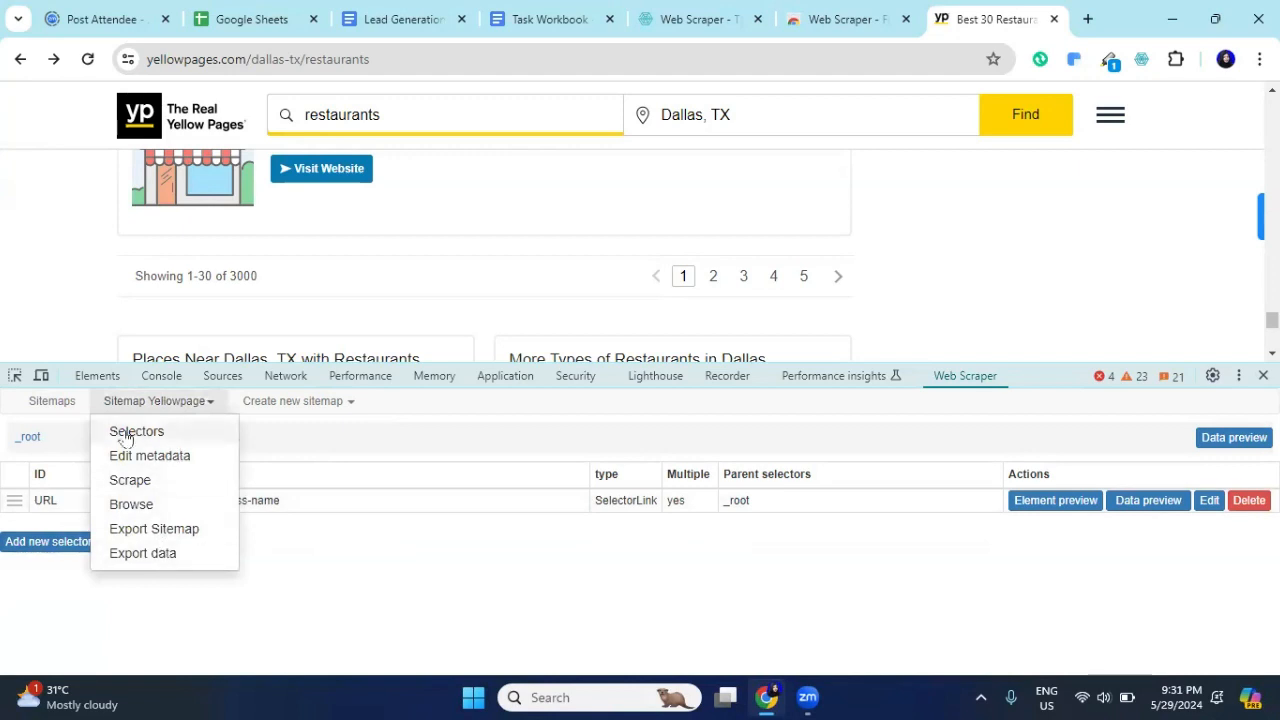
left_click(350, 628)
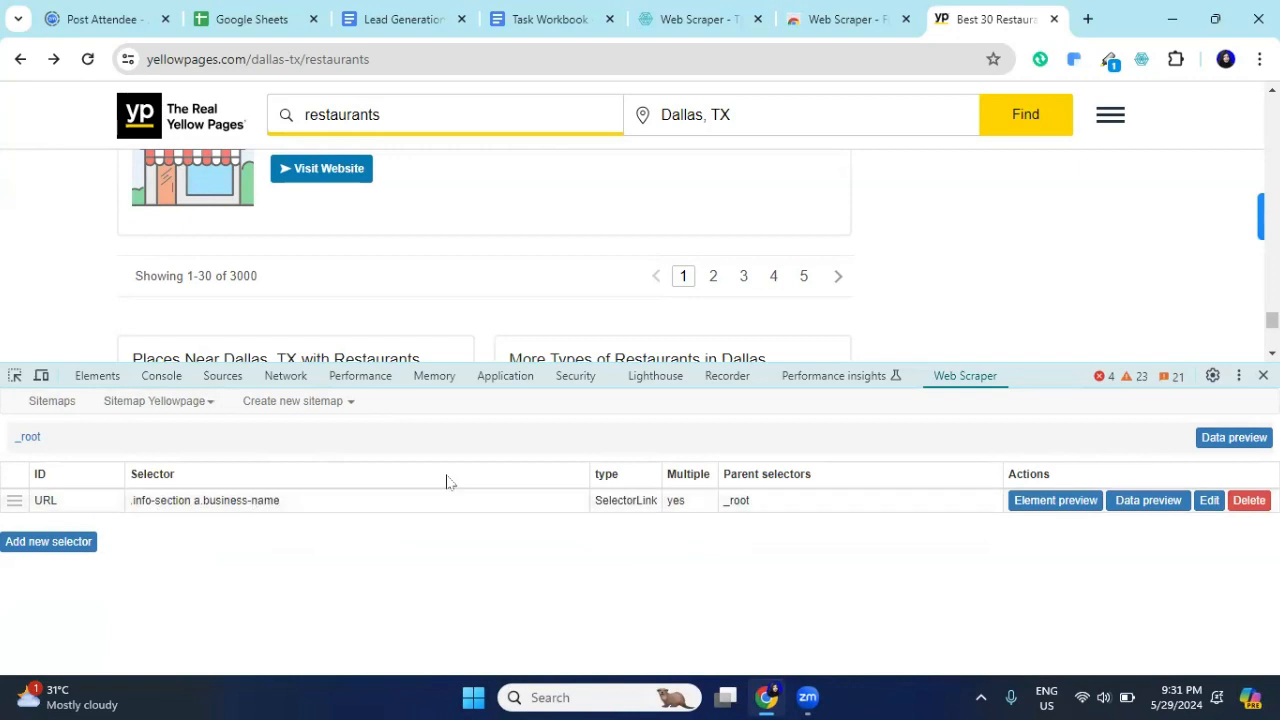
scroll(508, 236, "up", 15)
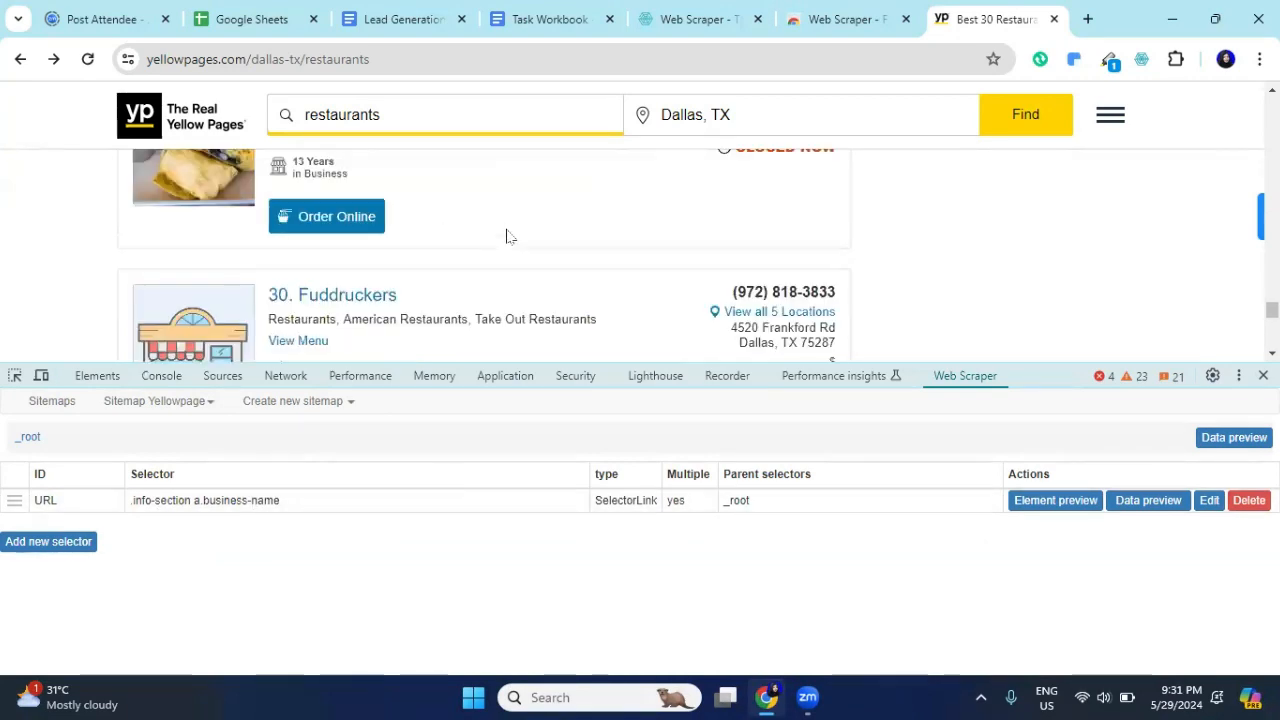
scroll(506, 236, "up", 20)
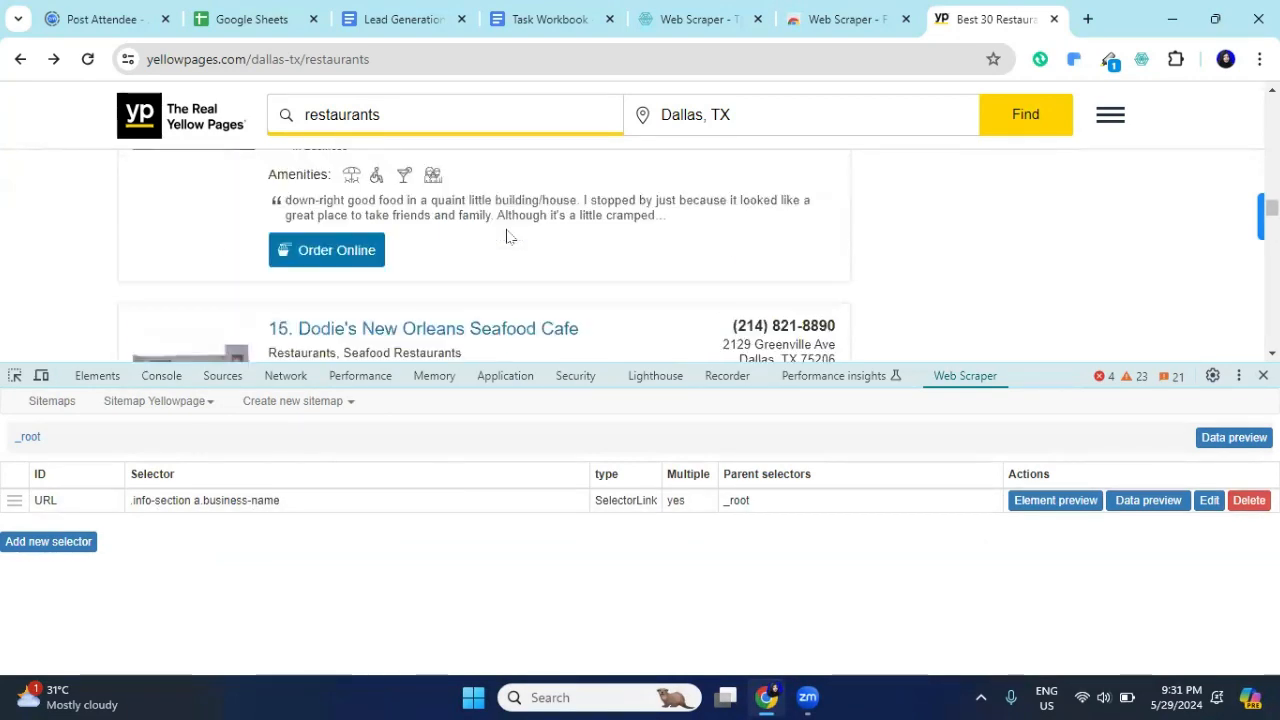
Step: Start scraping the Yellowpage sitemap with a 2000 ms request interval and a 2000 ms page load delay
scroll(506, 236, "up", 10)
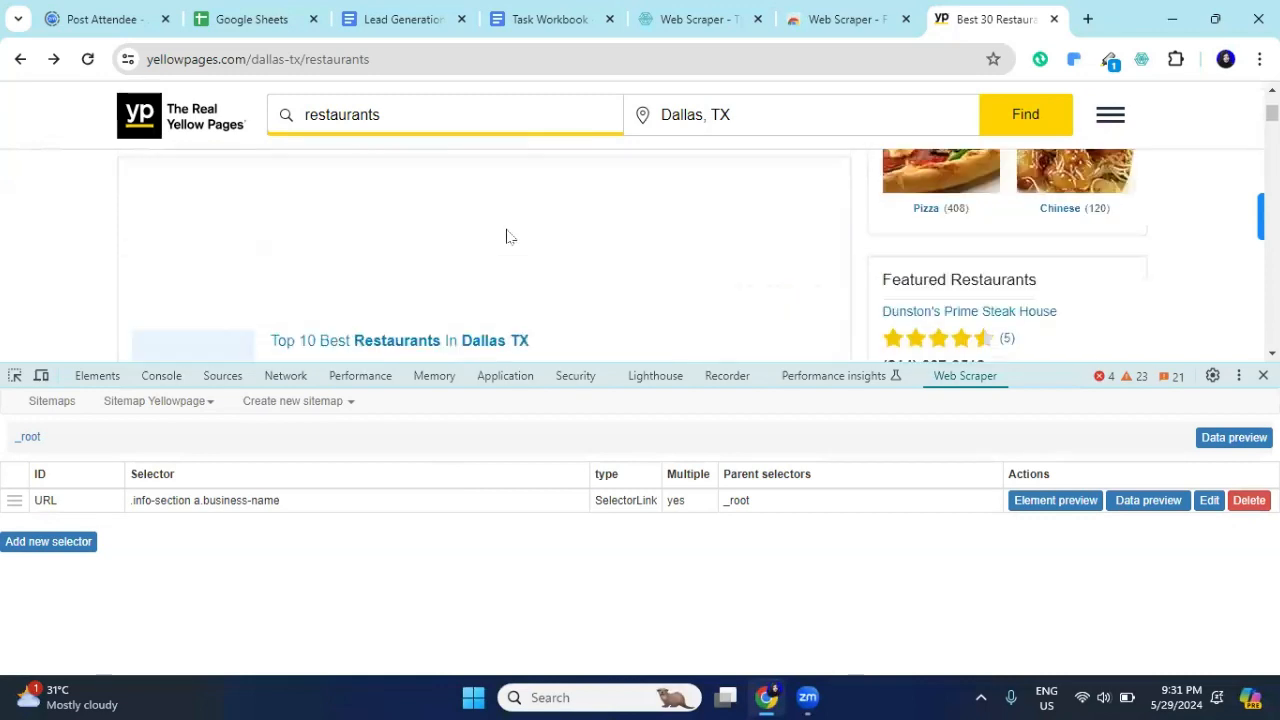
left_click(172, 402)
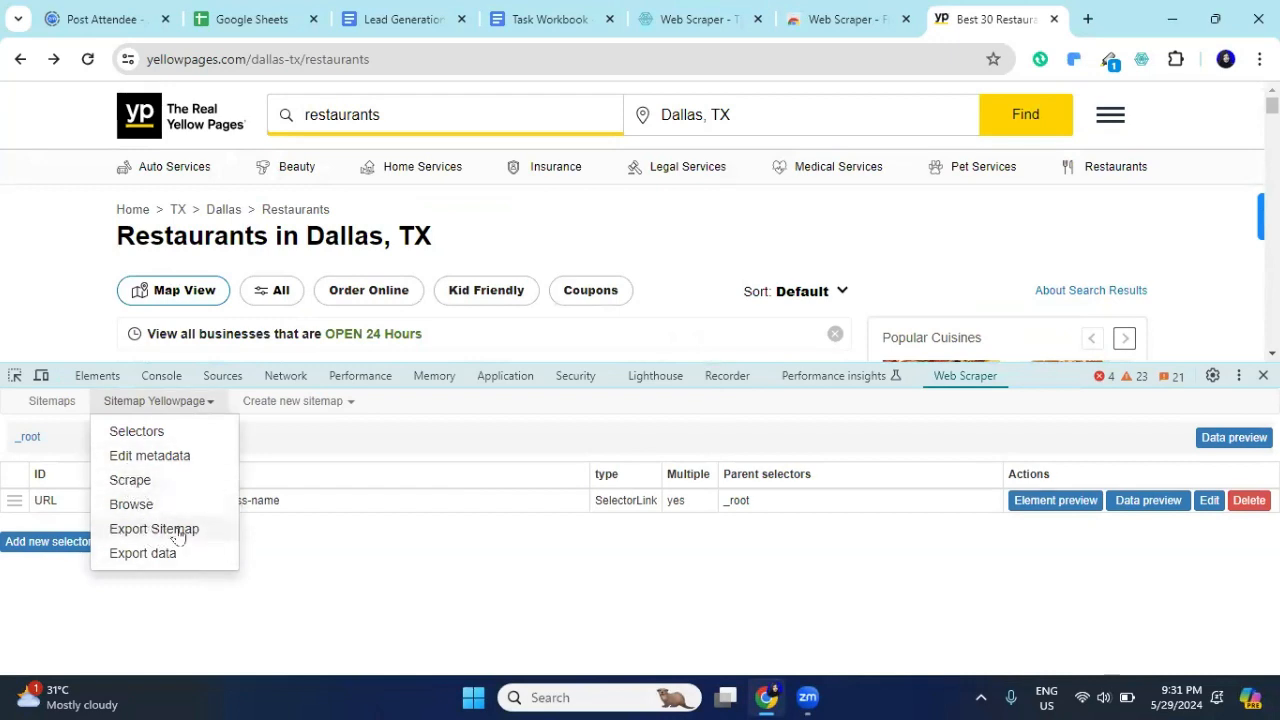
left_click(140, 481)
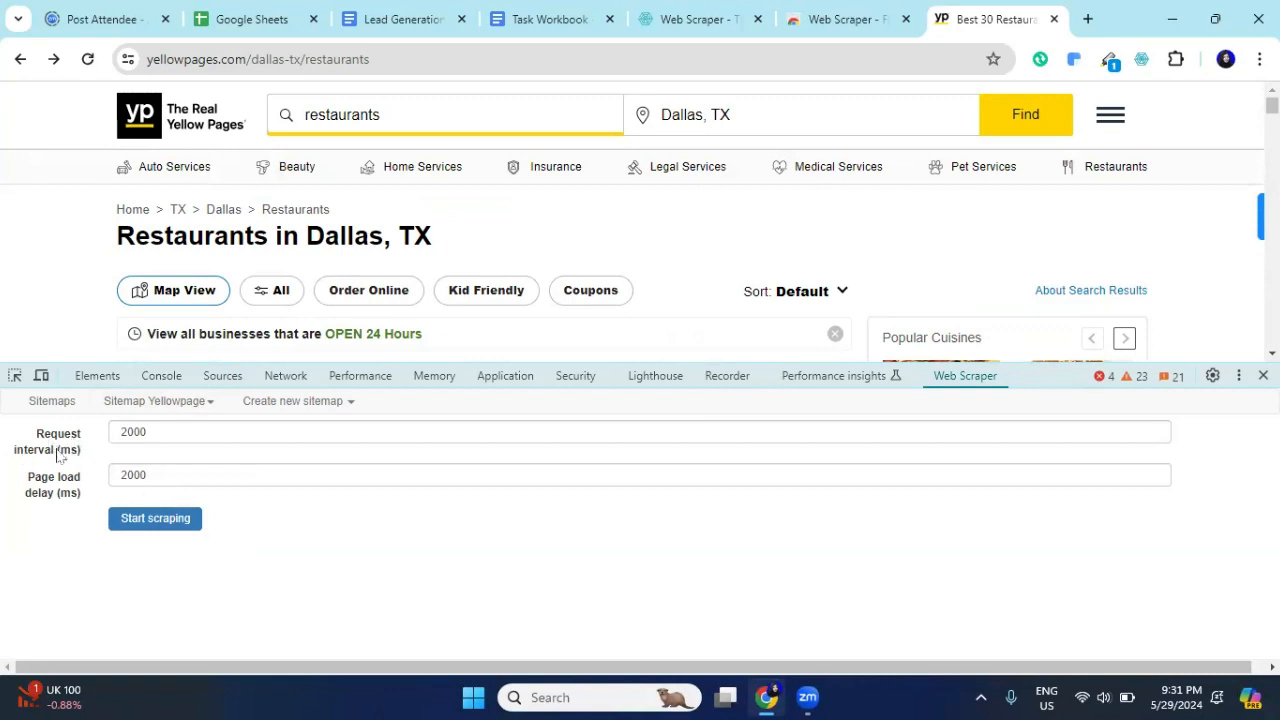
left_click_drag(164, 437, 111, 443)
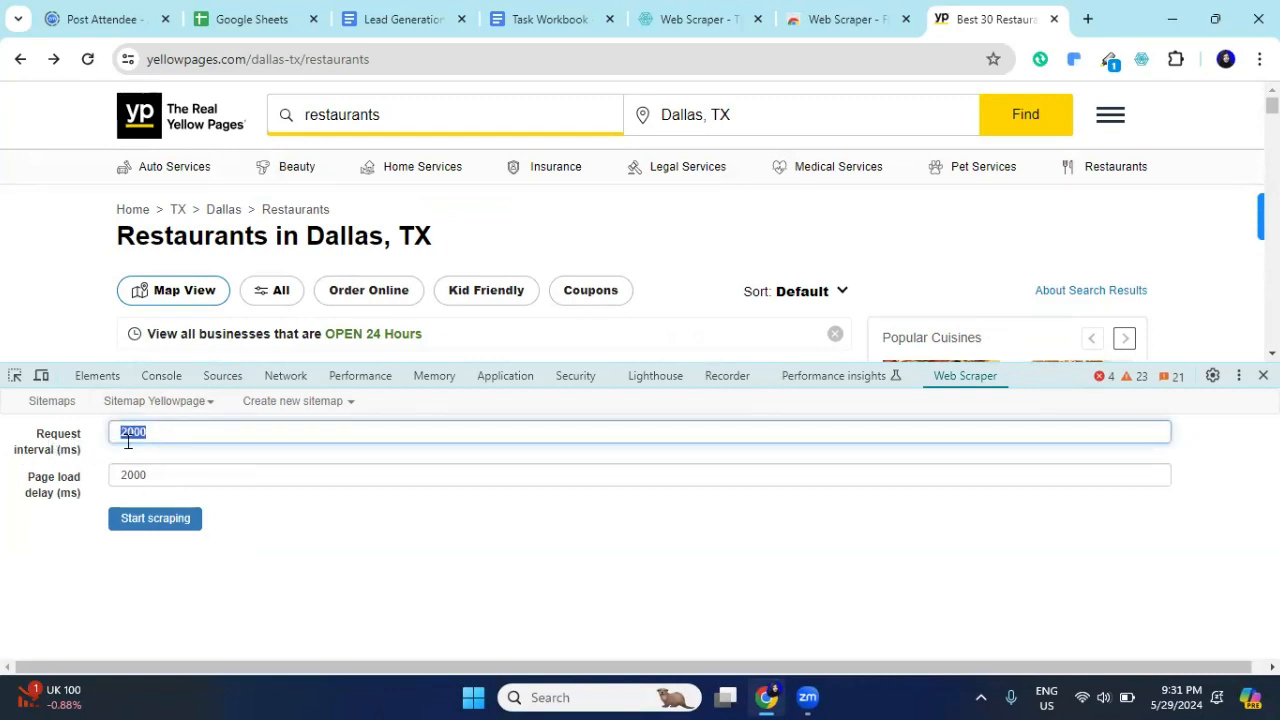
left_click(155, 518)
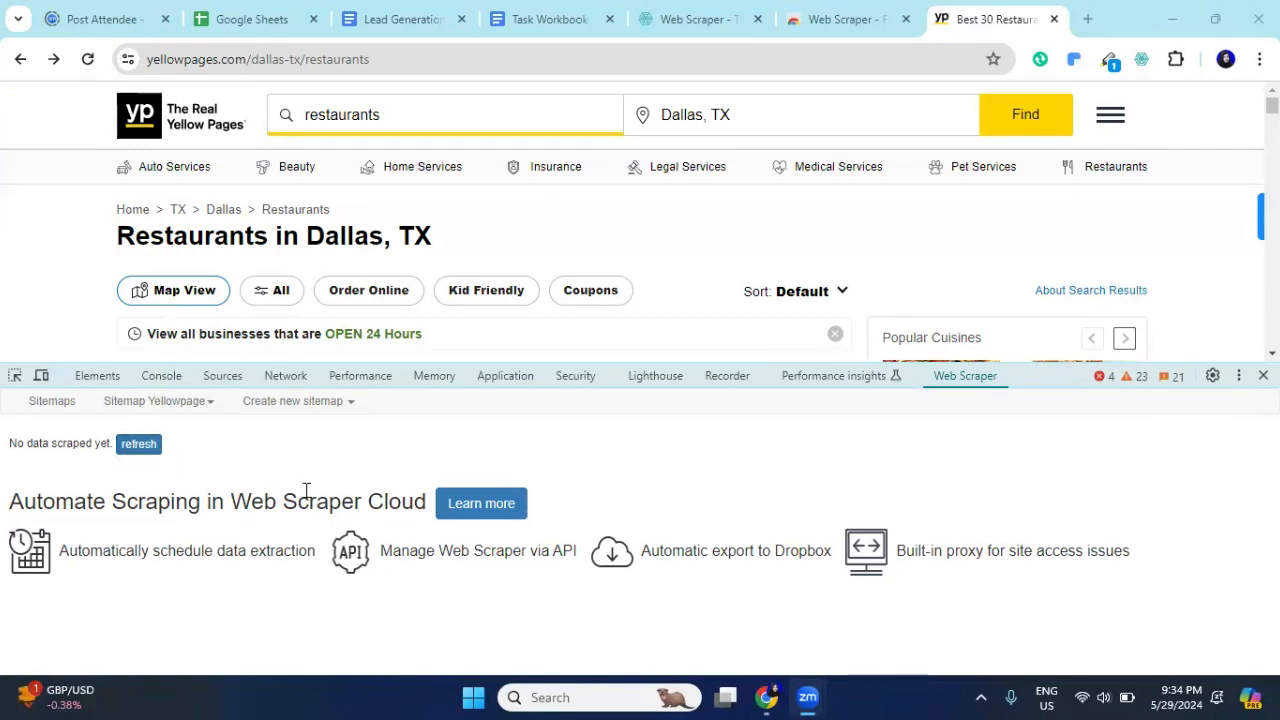
Step: Export the Yellowpage sitemap's scraped data as an XLSX file named Yellowpage in the Email marketing course video folder
left_click(177, 404)
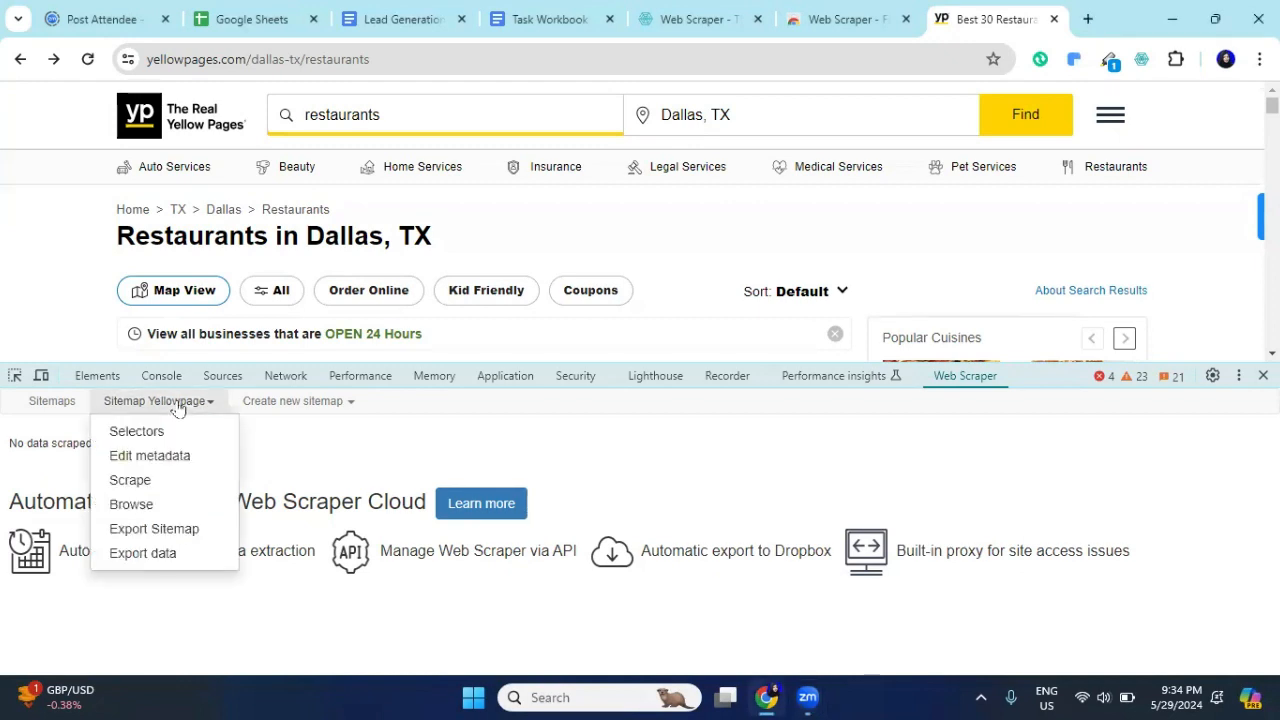
left_click(150, 556)
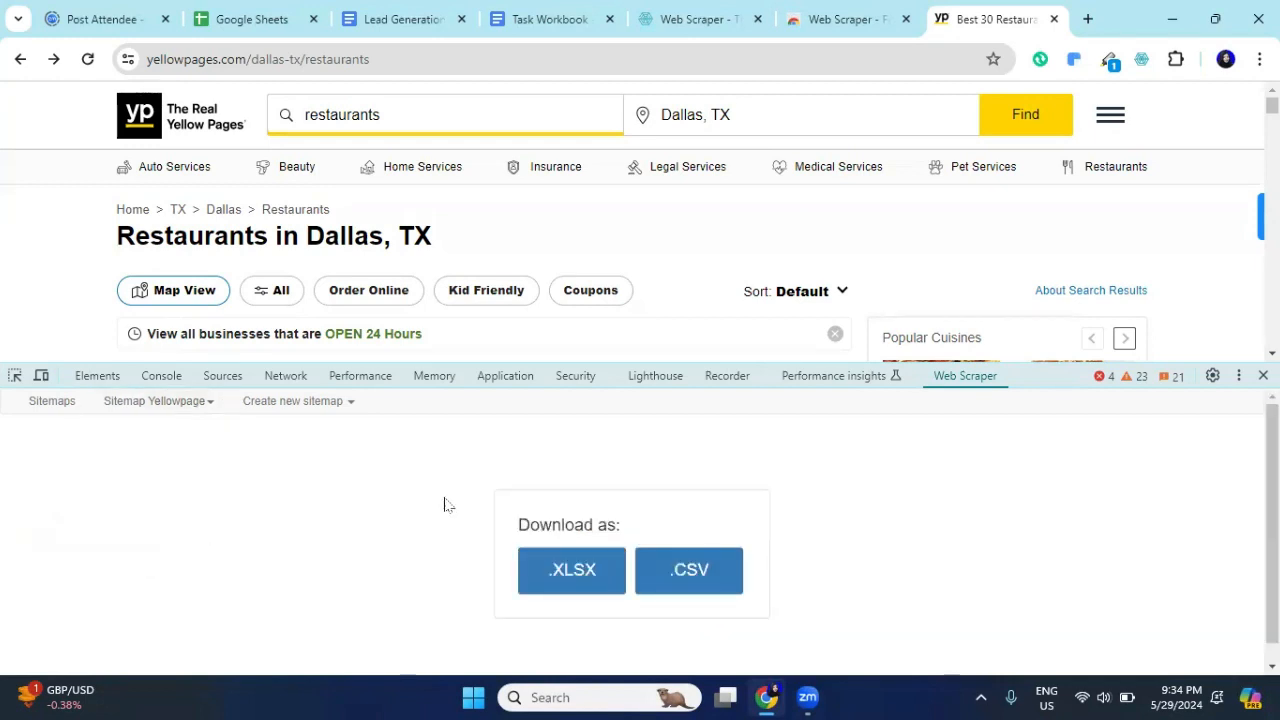
left_click(580, 574)
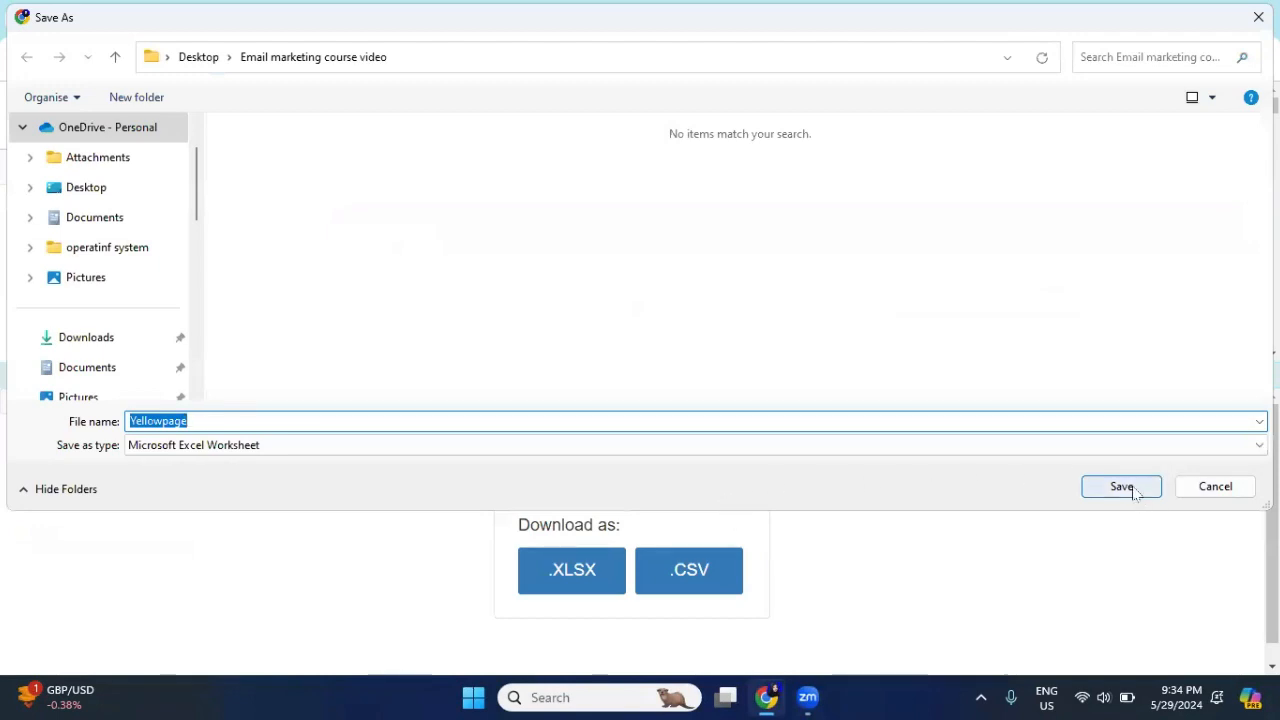
left_click(1121, 487)
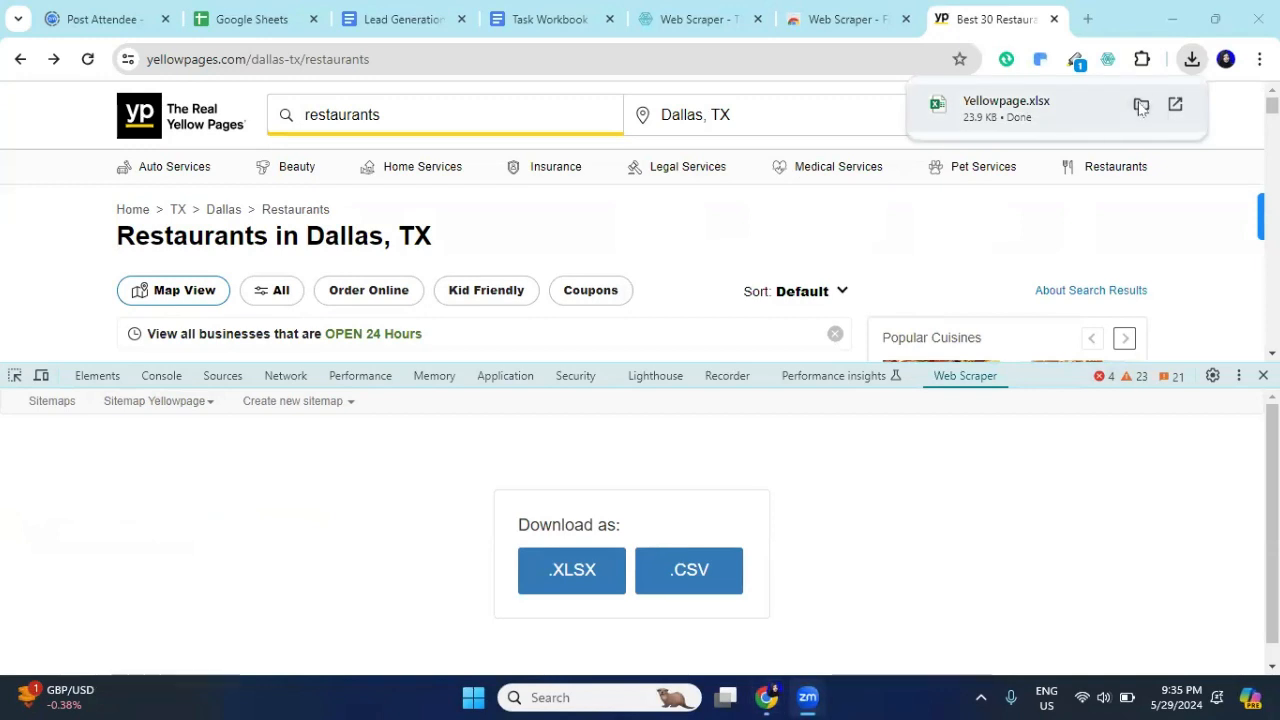
Step: Open the downloaded Yellowpage workbook from its folder in Excel, dismiss the licence notice and enable editing
left_click(1137, 107)
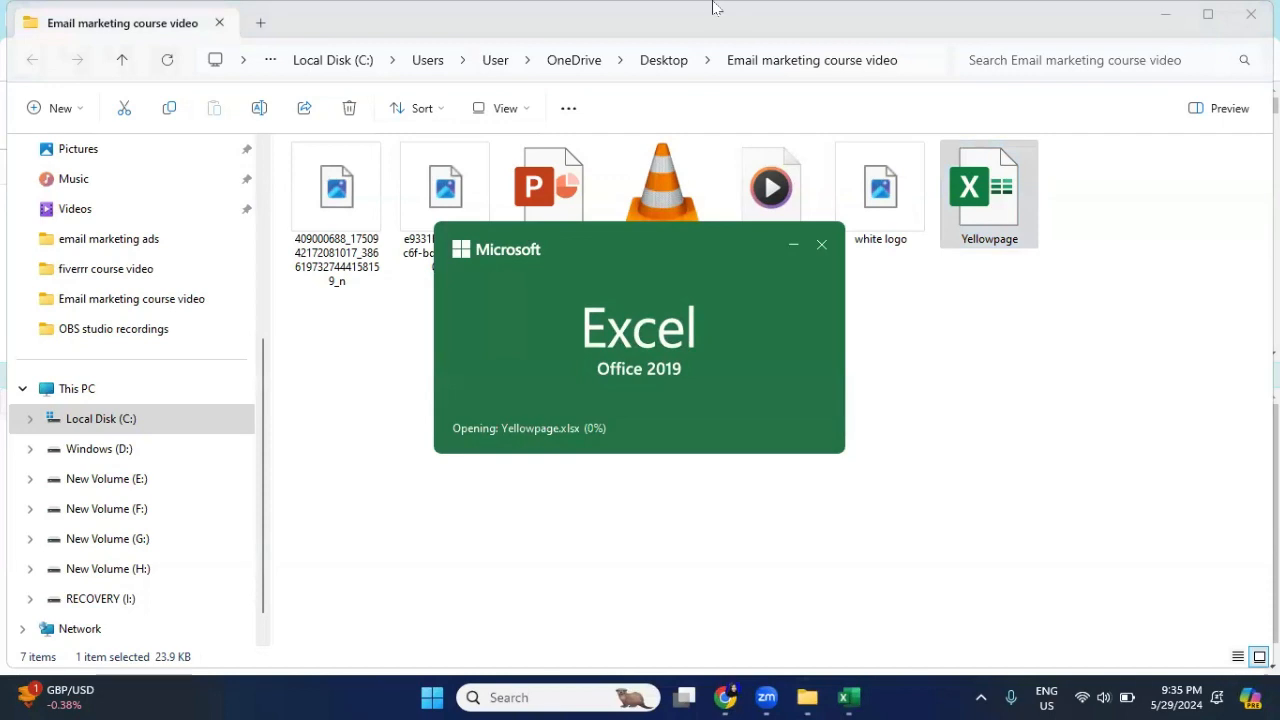
scroll(578, 343, "down", 1)
scroll(578, 343, "down", 3)
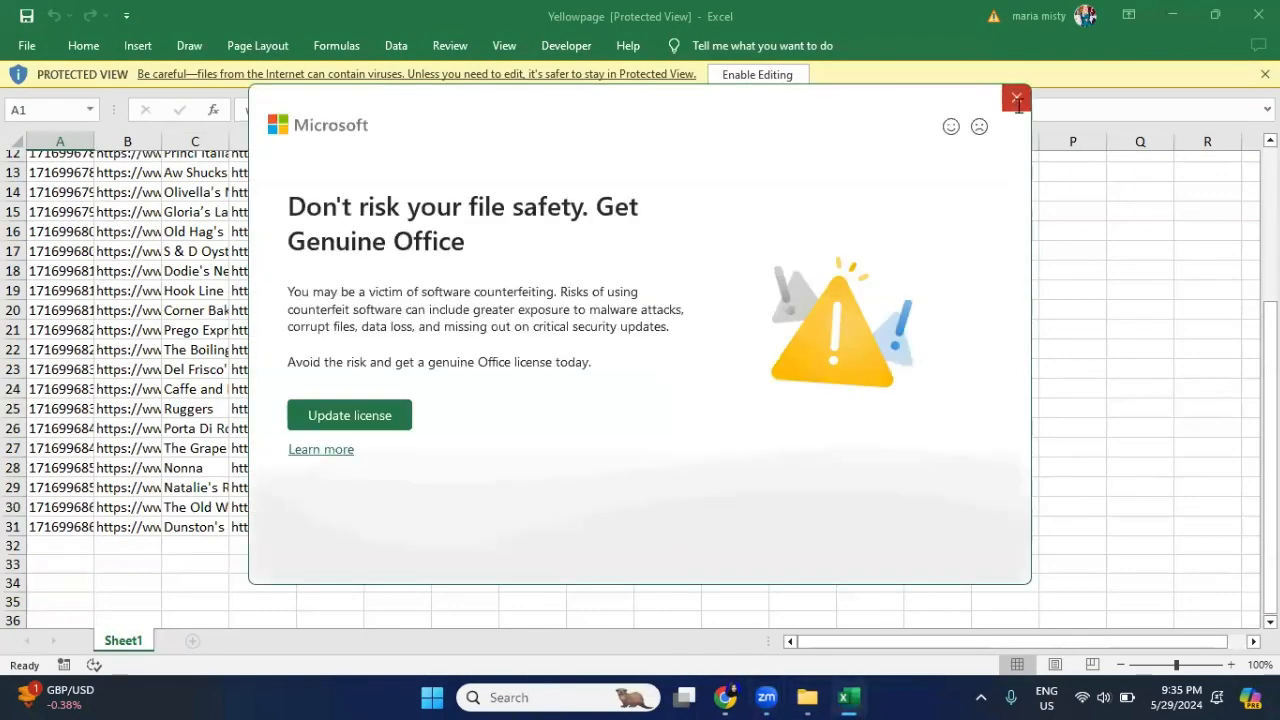
left_click(1015, 97)
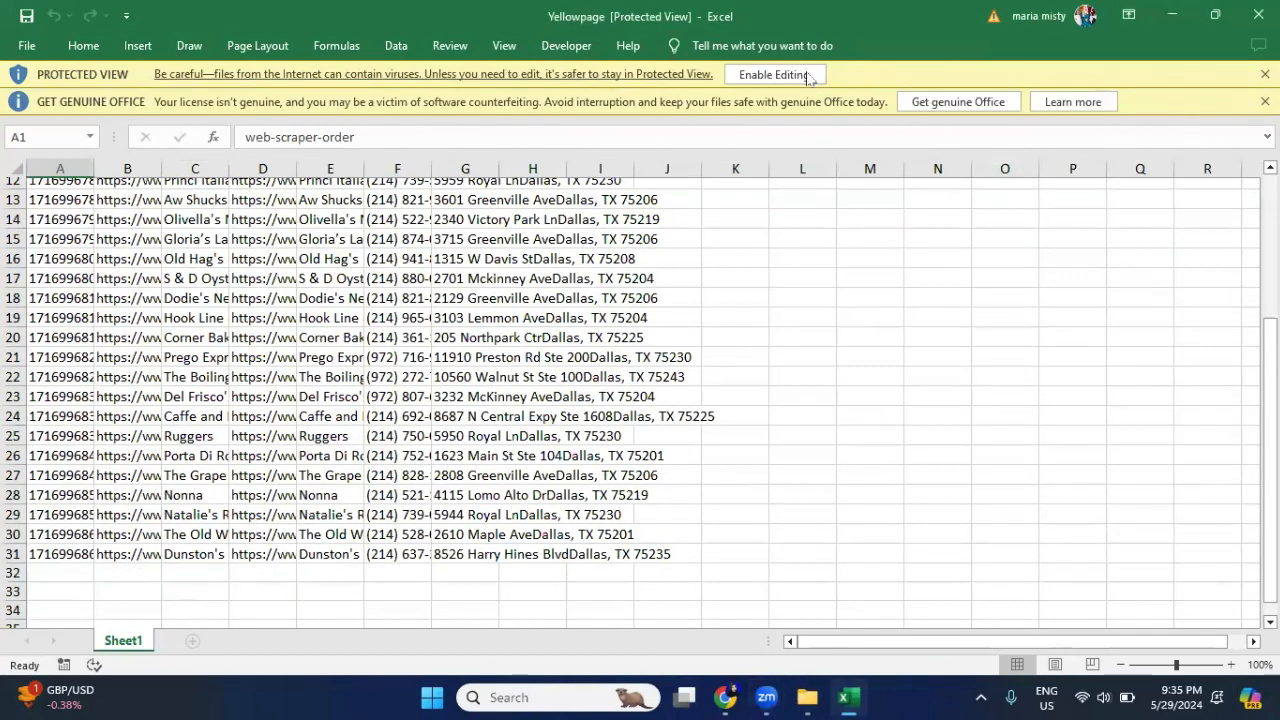
left_click(807, 76)
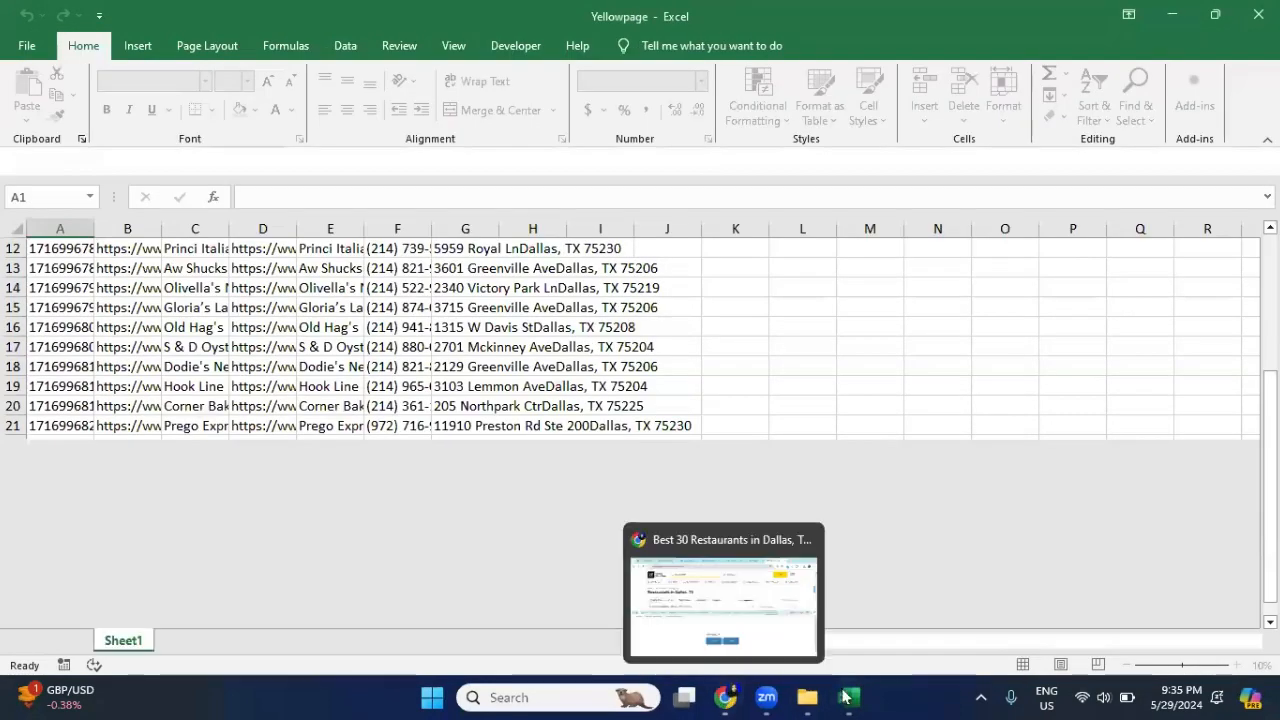
Step: Switch back to Chrome and look through the Dallas restaurants listing down to its last entries, enlarging the page area
left_click(728, 697)
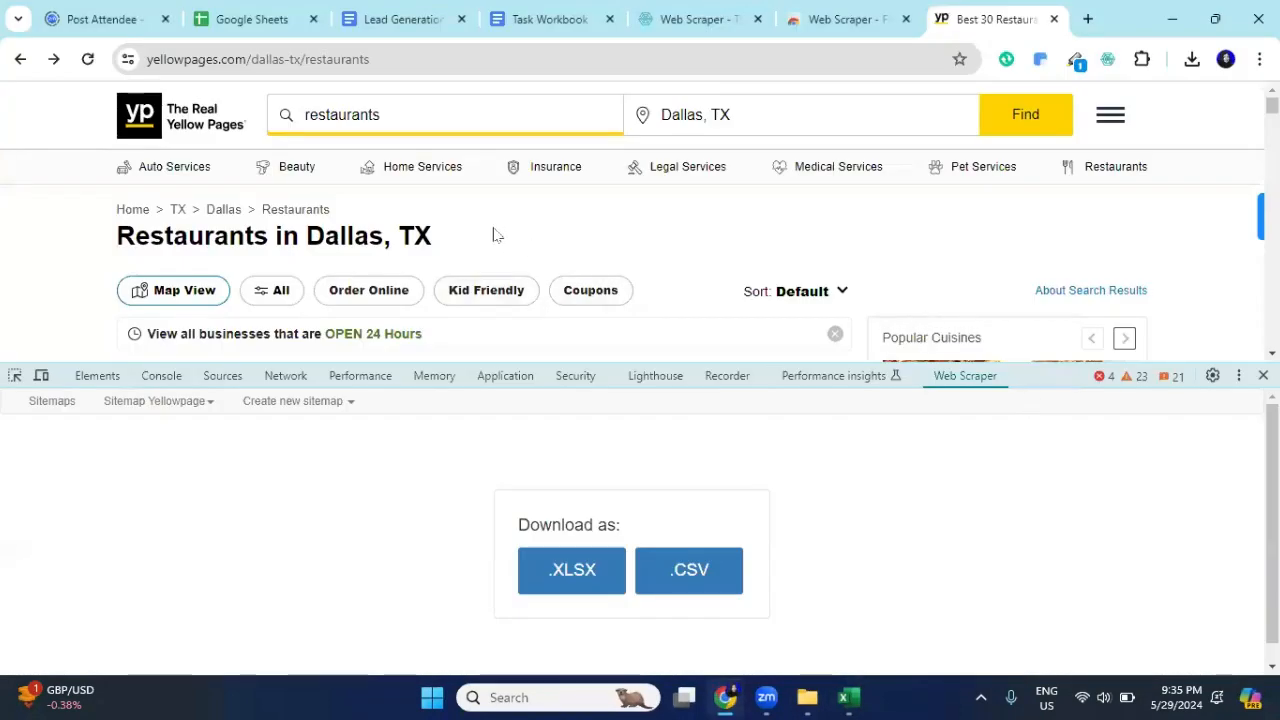
scroll(493, 234, "down", 10)
left_click_drag(600, 363, 610, 572)
scroll(520, 335, "down", 17)
scroll(505, 345, "down", 20)
scroll(506, 336, "down", 15)
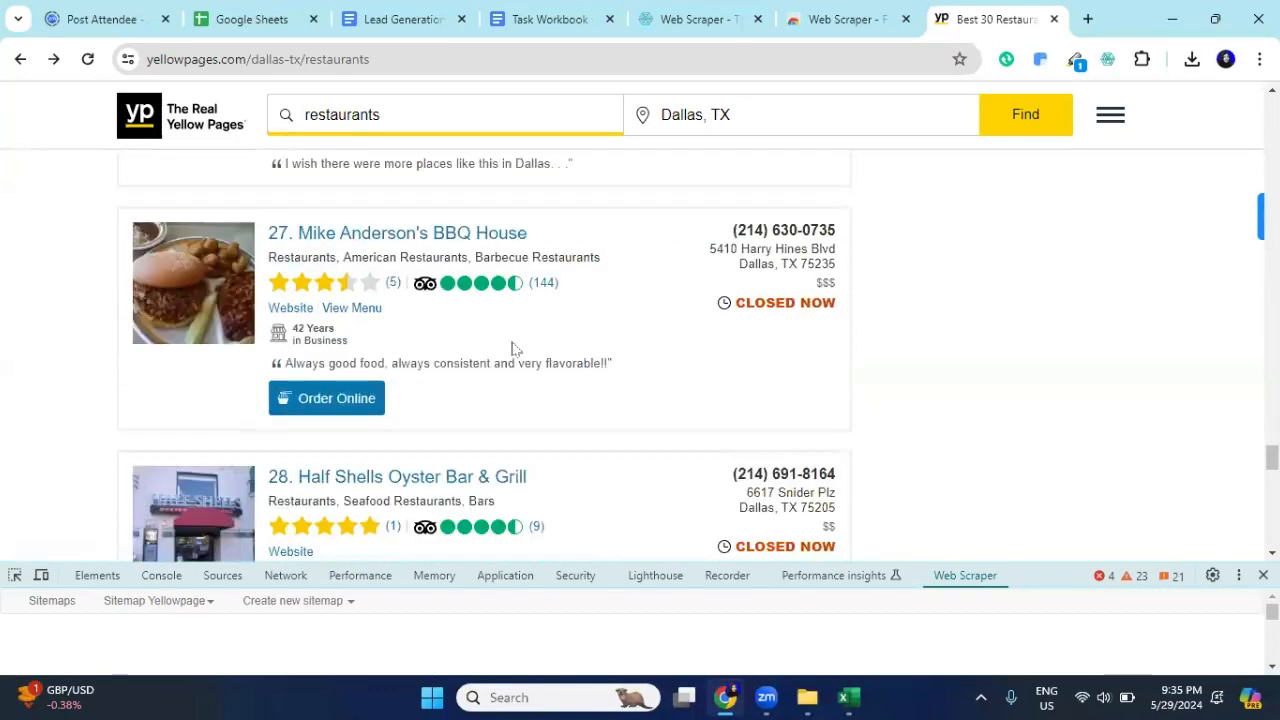
scroll(517, 346, "up", 2)
scroll(378, 325, "up", 3)
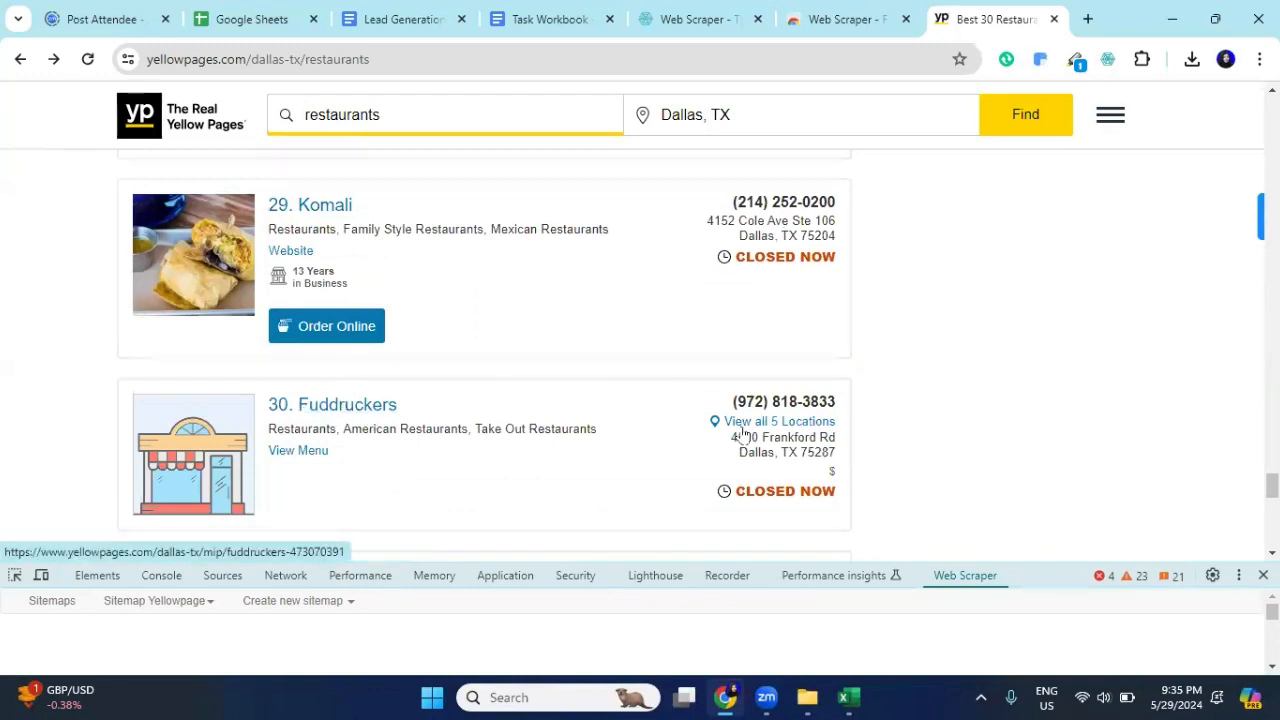
Step: Switch to the Yellowpage workbook in Excel and check the scraped rows from the header row to the last filled row
left_click(846, 697)
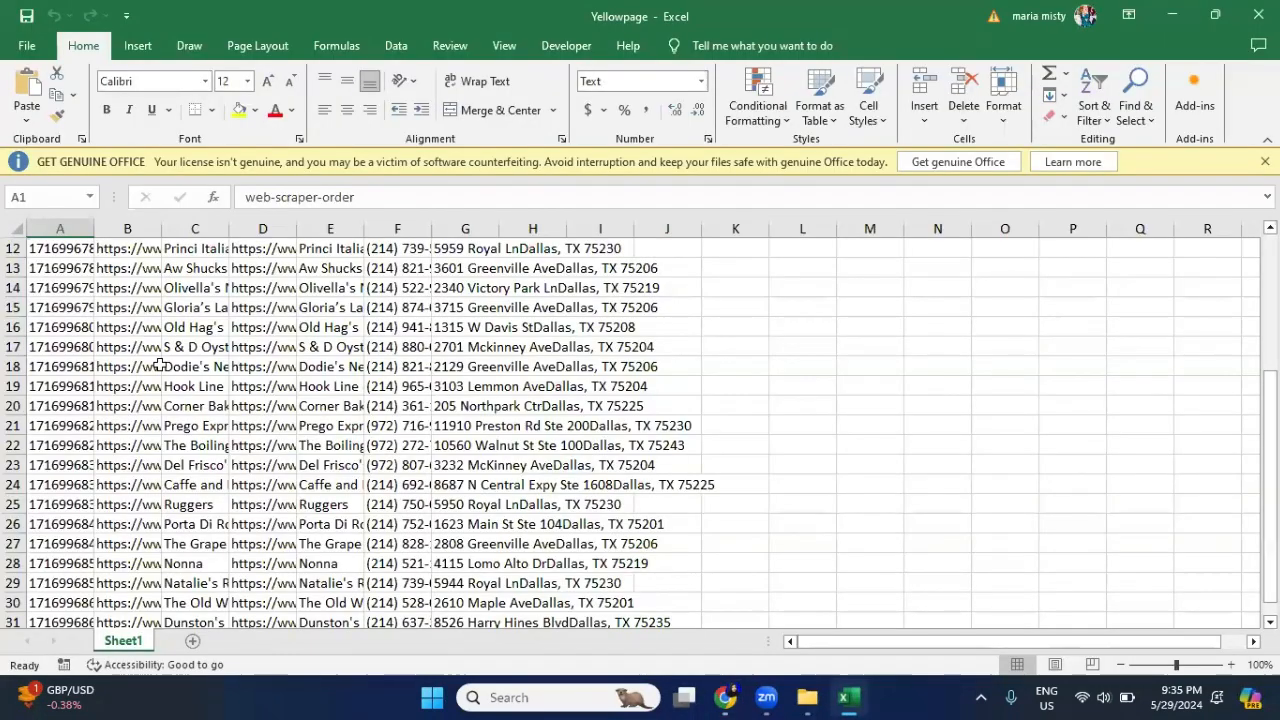
scroll(160, 363, "down", 8)
scroll(9, 333, "up", 3)
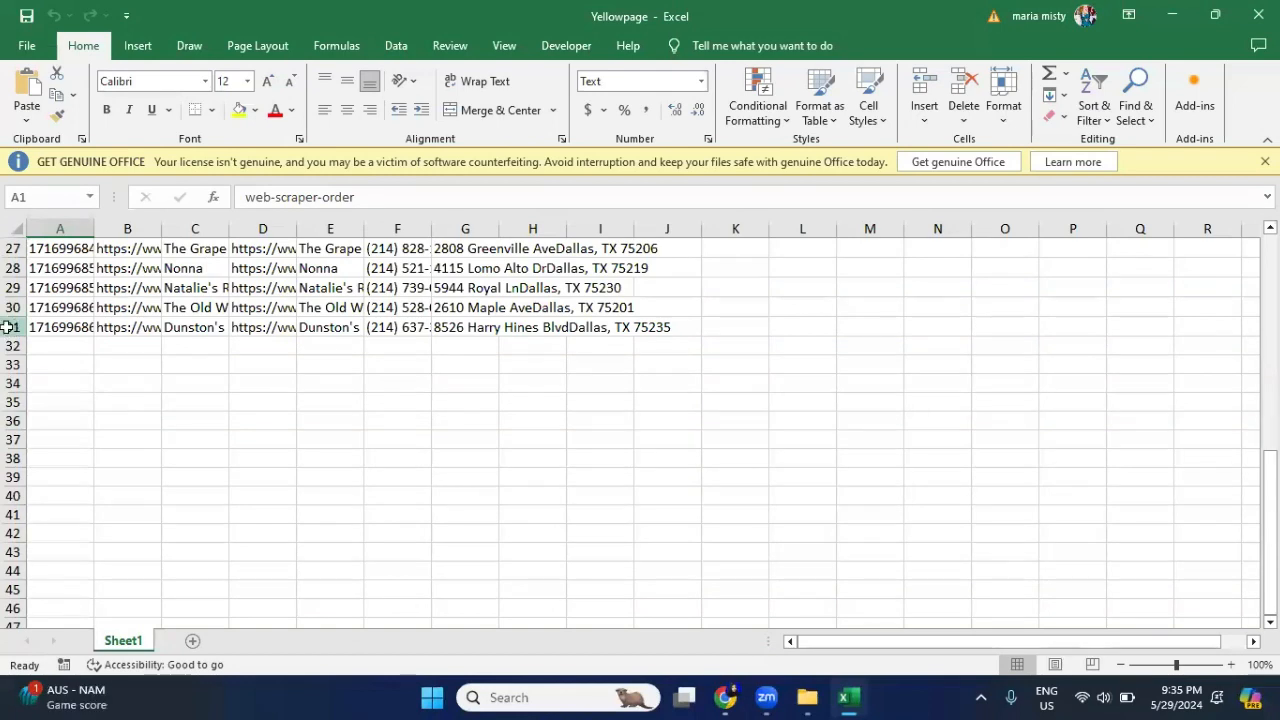
left_click(12, 327)
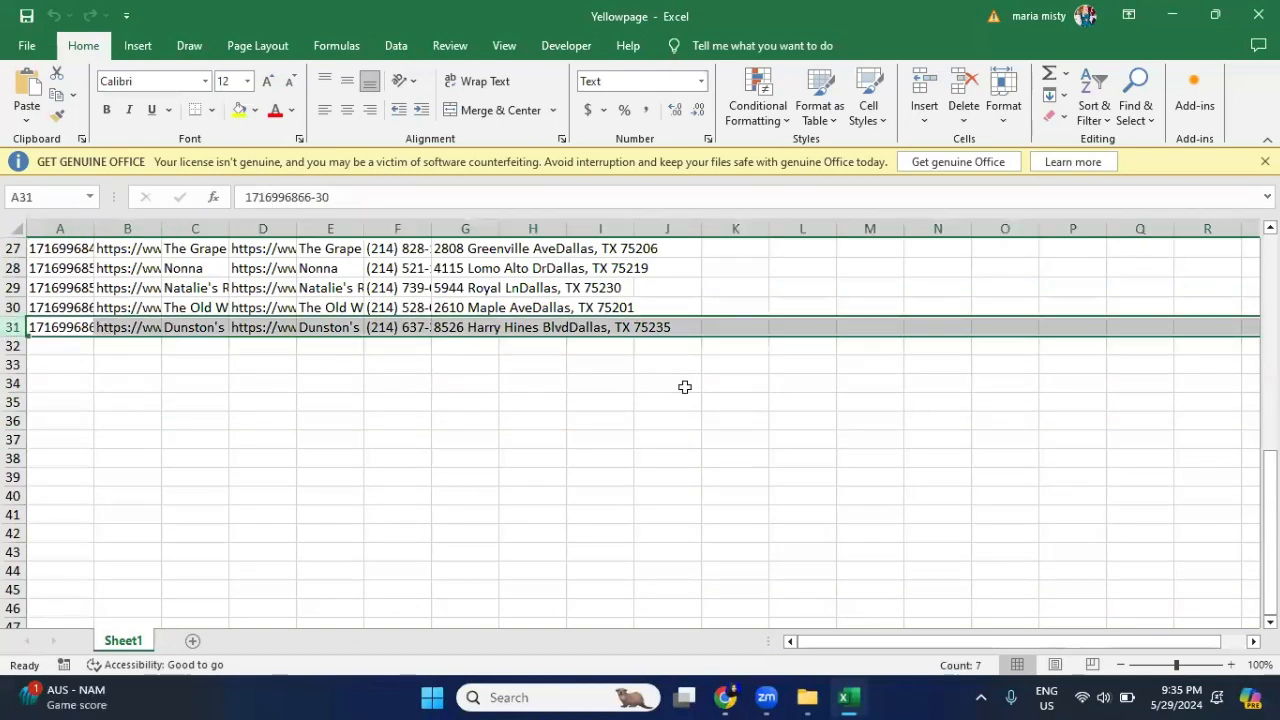
scroll(685, 387, "up", 9)
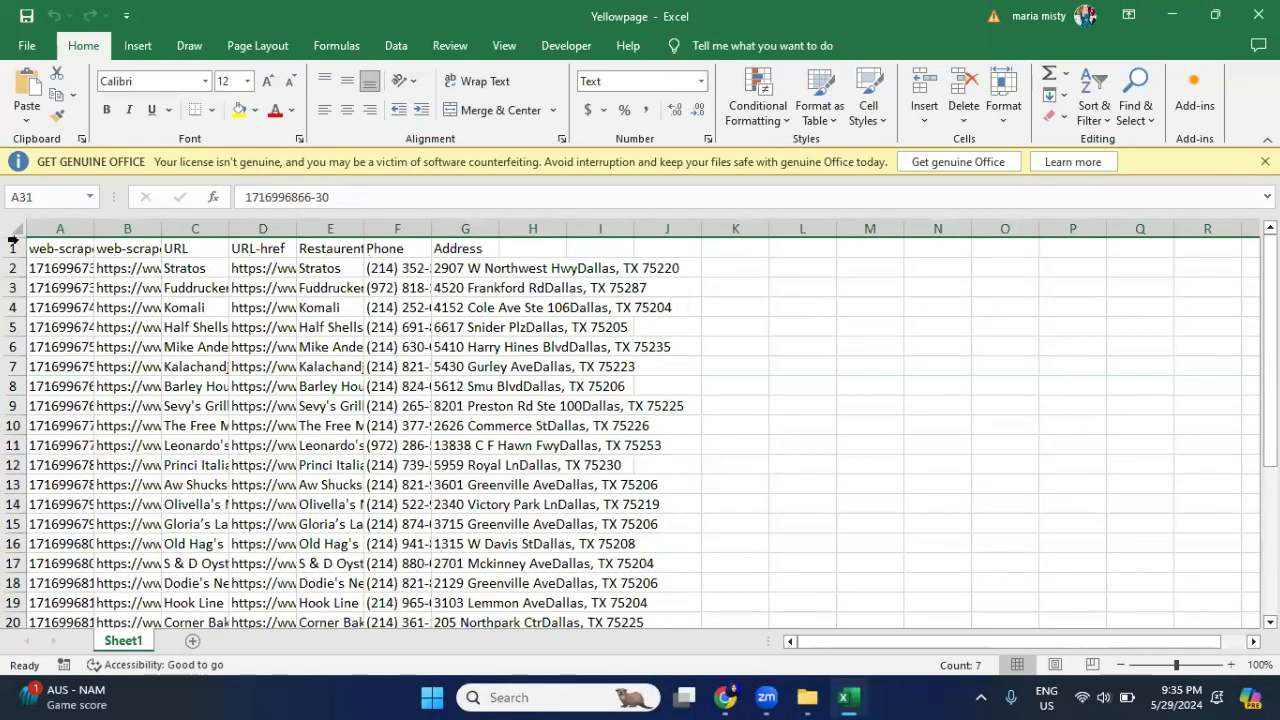
left_click(13, 245)
scroll(482, 318, "down", 3)
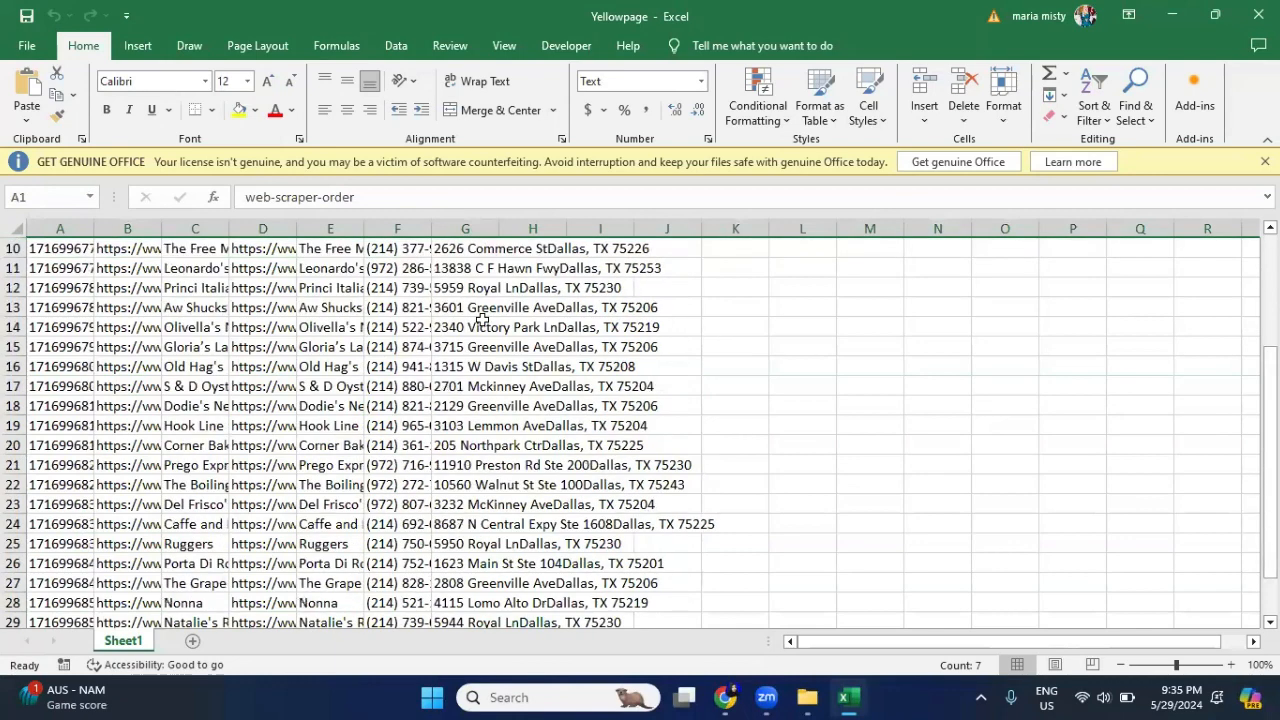
scroll(482, 318, "down", 3)
scroll(96, 412, "down", 1)
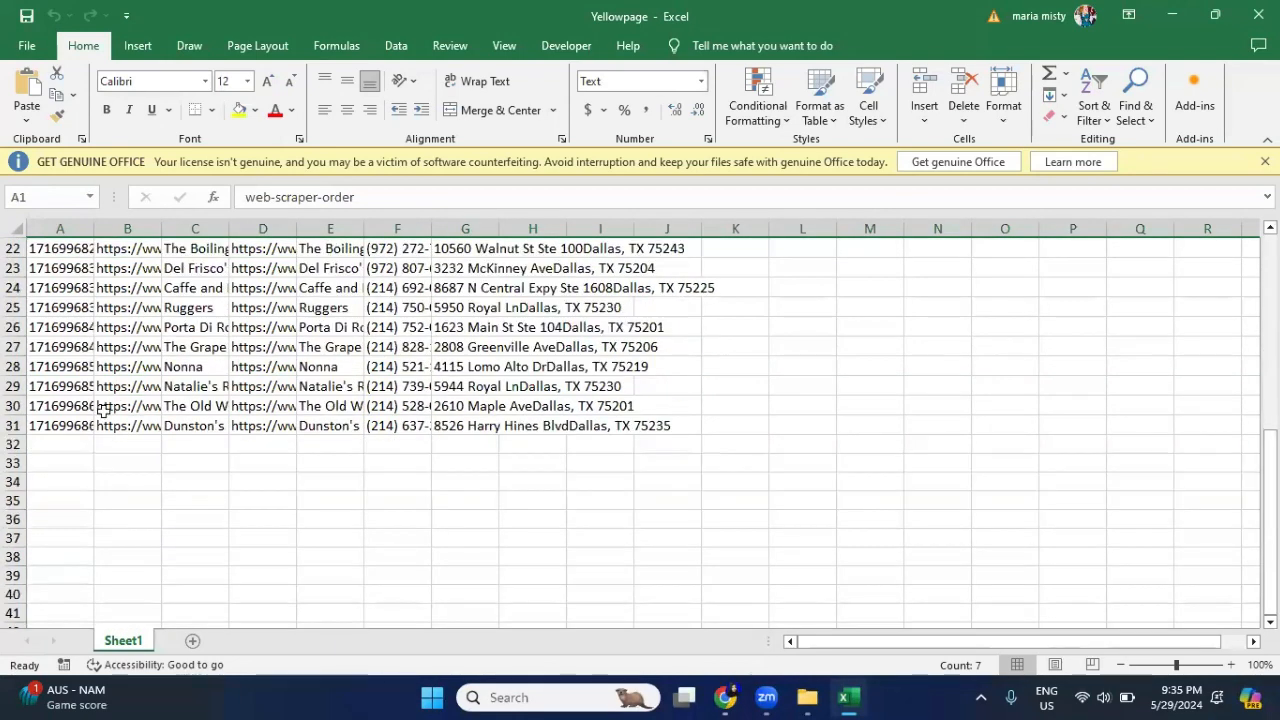
left_click(8, 425)
scroll(280, 420, "up", 7)
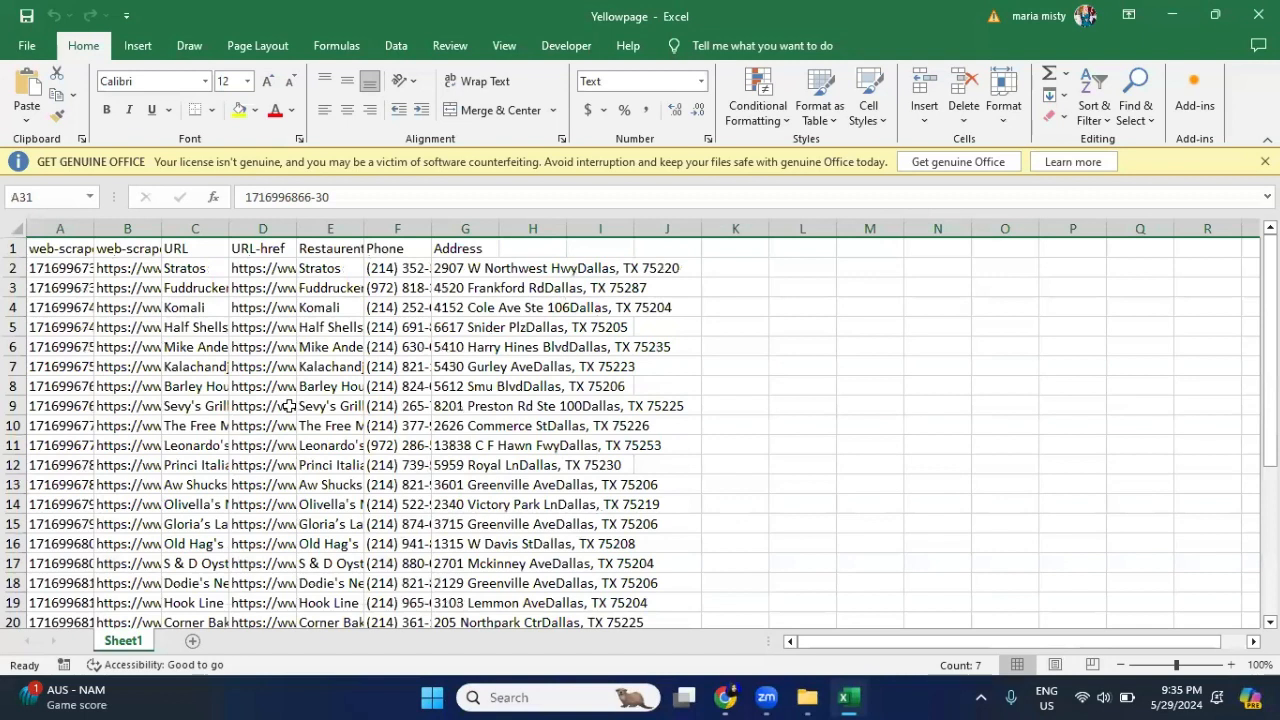
Step: Widen the web-scraper-start-url and URL columns and look at their entries for the first restaurant
left_click(124, 228)
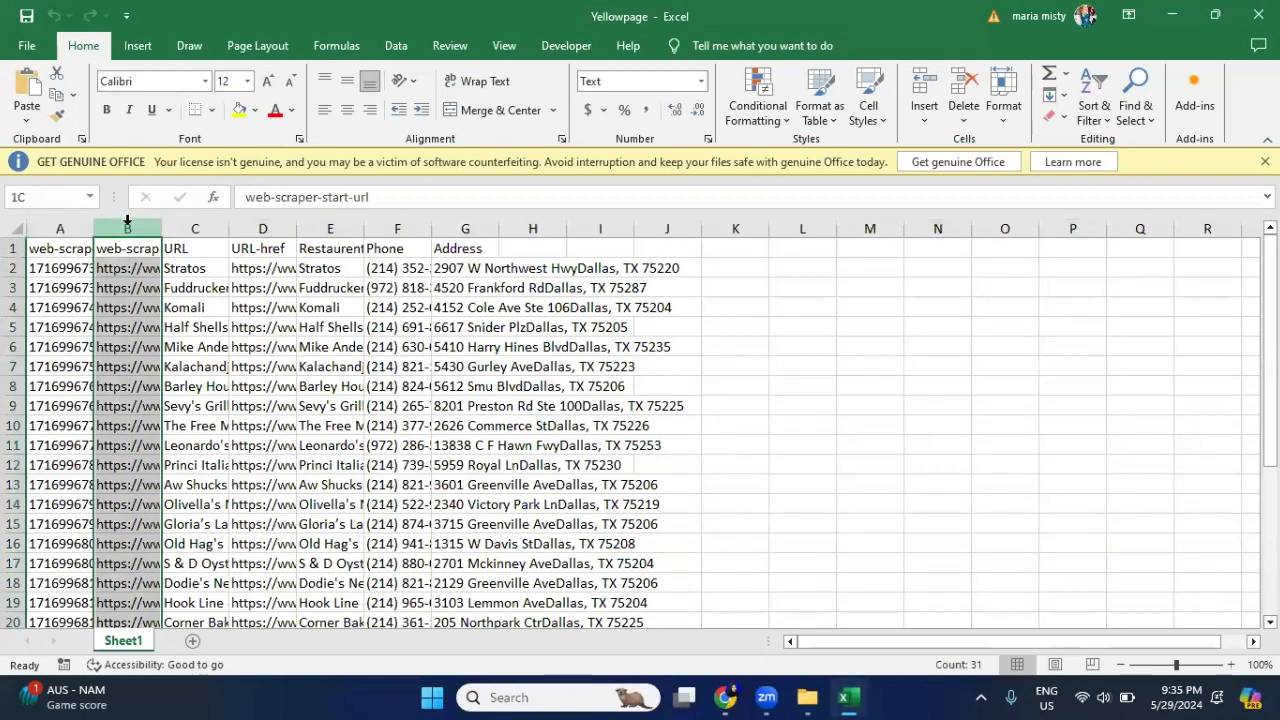
left_click_drag(162, 220, 362, 229)
left_click_drag(206, 229, 249, 229)
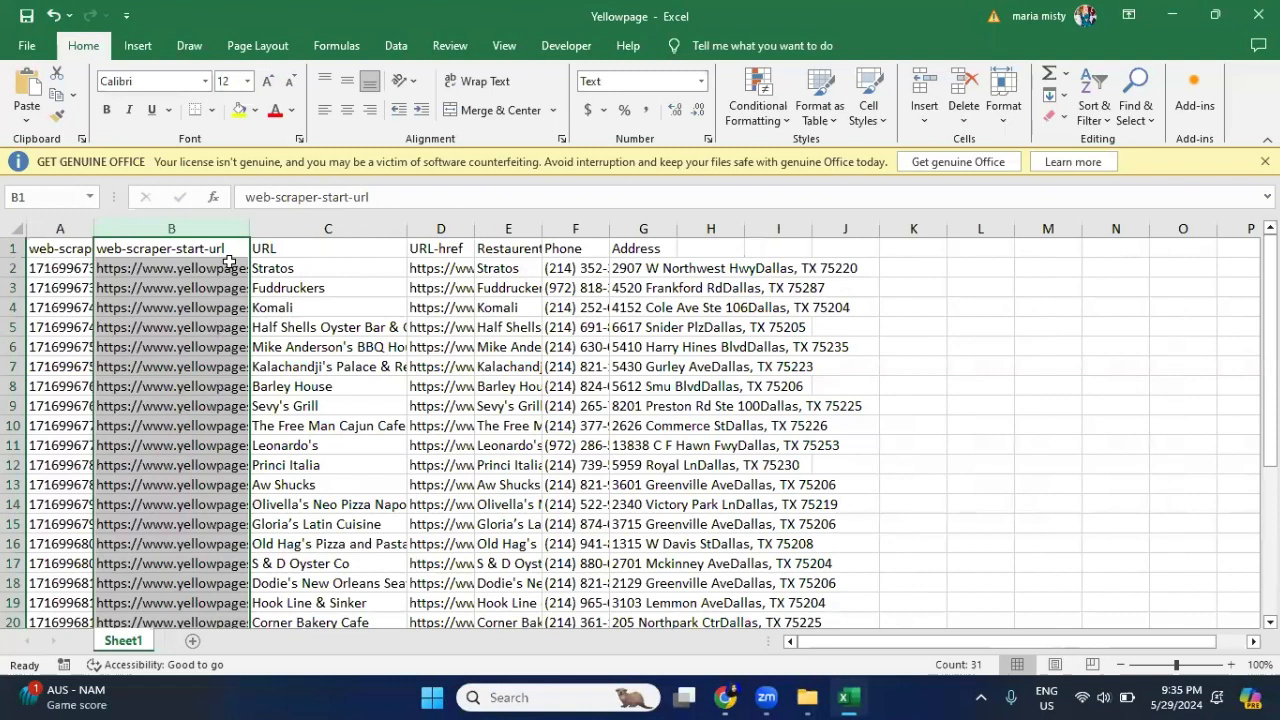
left_click(308, 270)
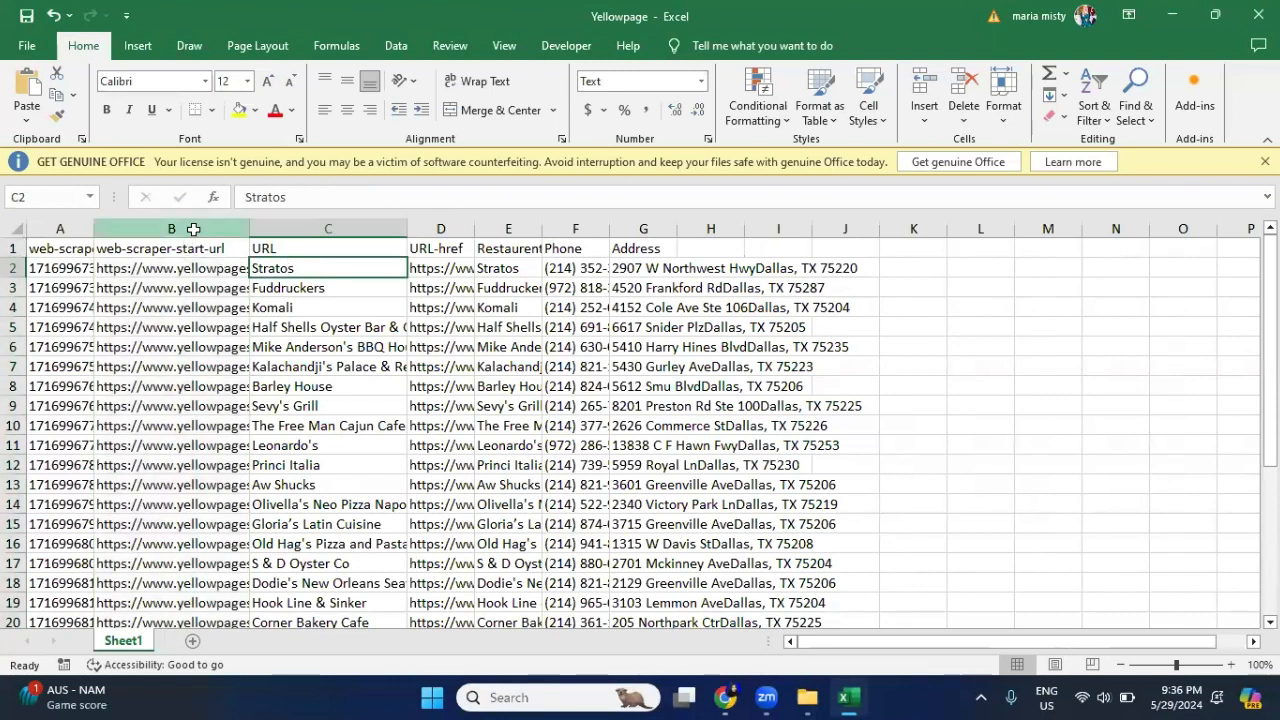
left_click(194, 229)
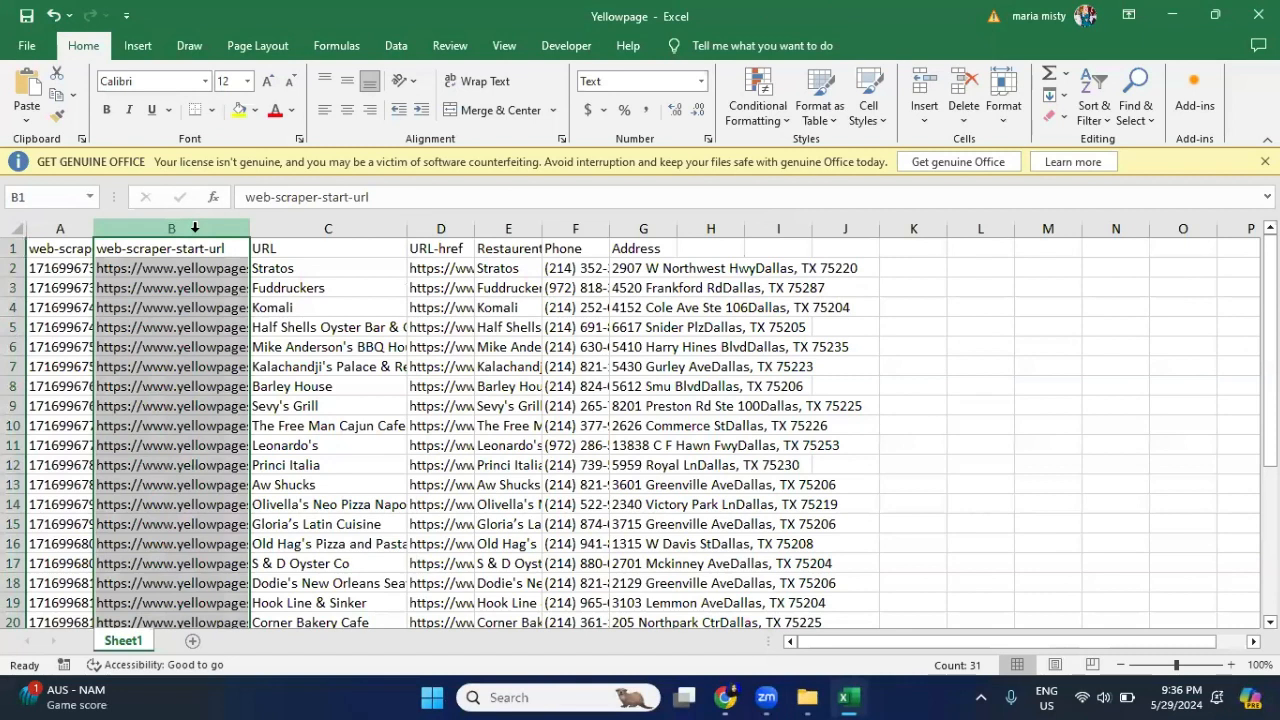
left_click(197, 272)
left_click(290, 267)
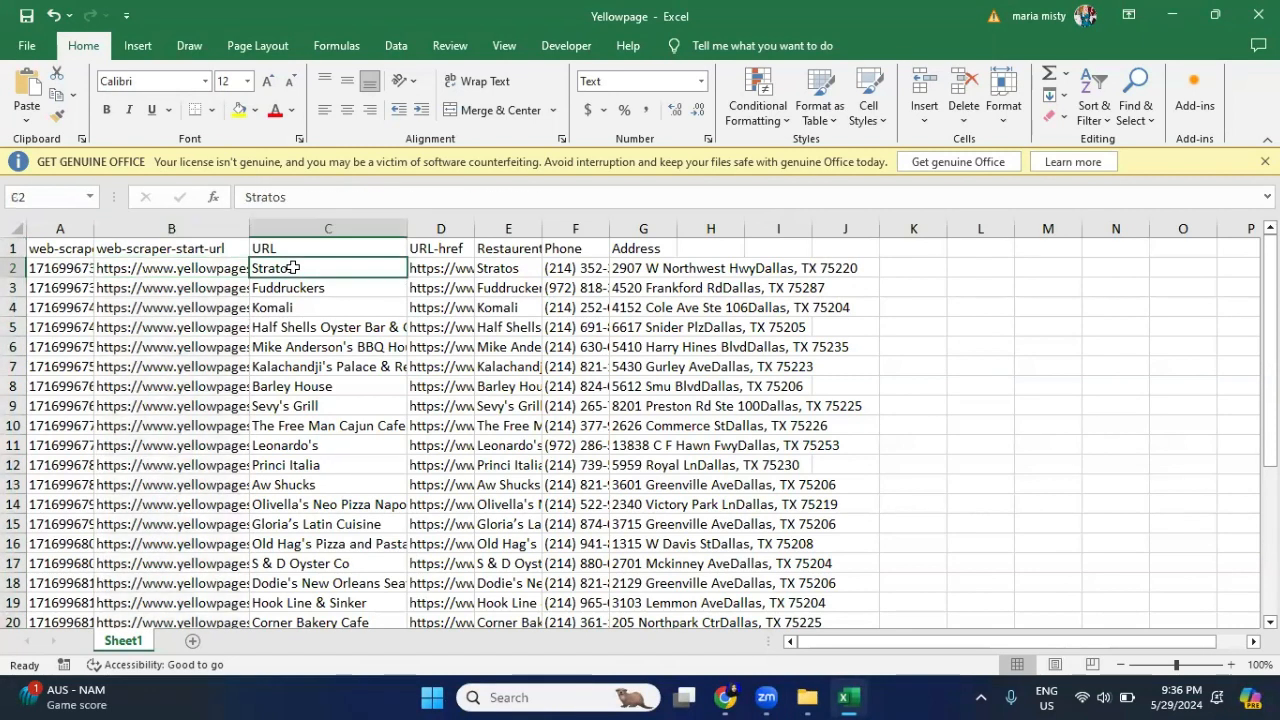
Step: Widen the Restaurent Name and URL-href columns
left_click_drag(542, 228, 600, 222)
left_click(171, 229)
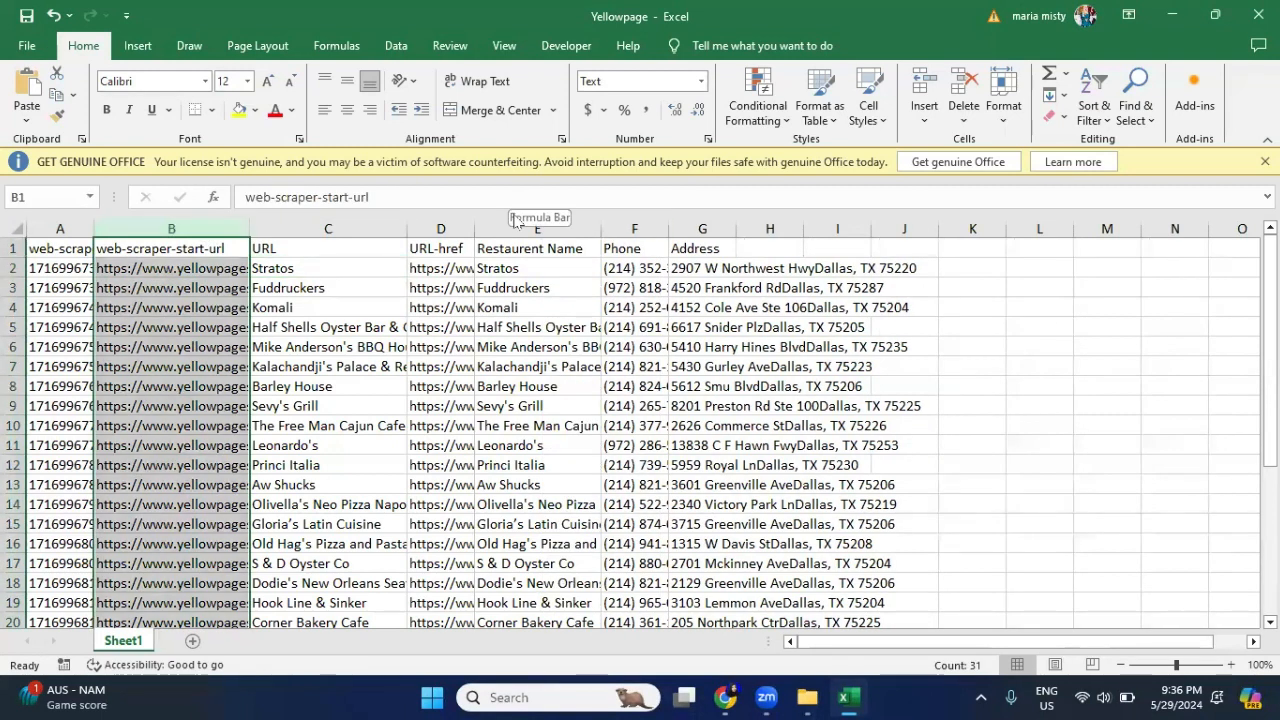
left_click_drag(474, 228, 566, 226)
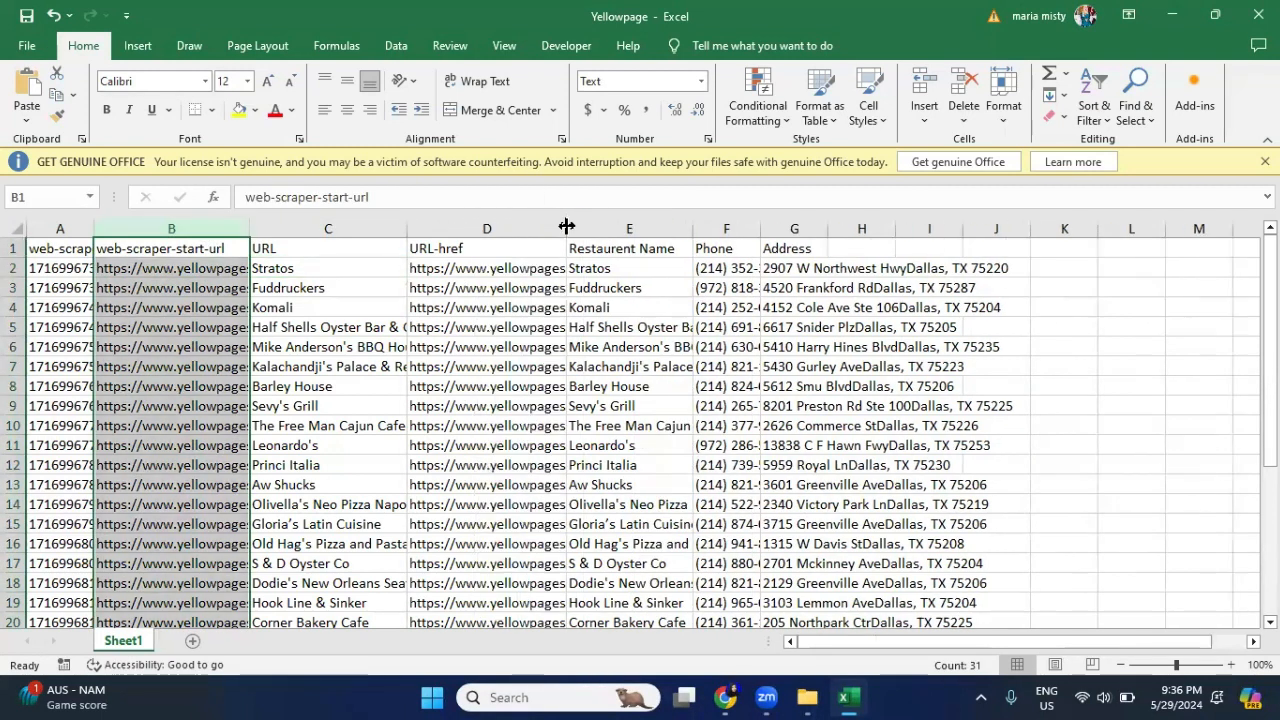
Step: Compare the web-scraper-start-url, URL and URL-href columns and inspect the first restaurant's link and name
left_click(488, 224)
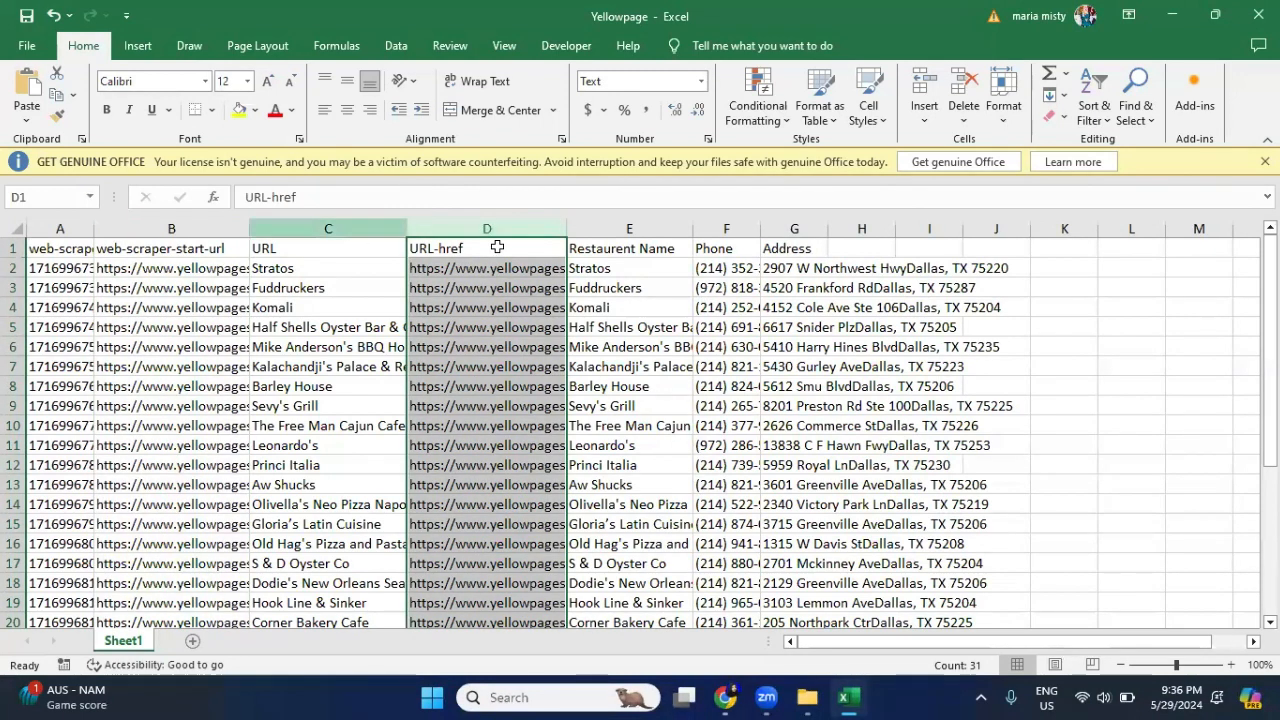
left_click_drag(164, 220, 20, 222)
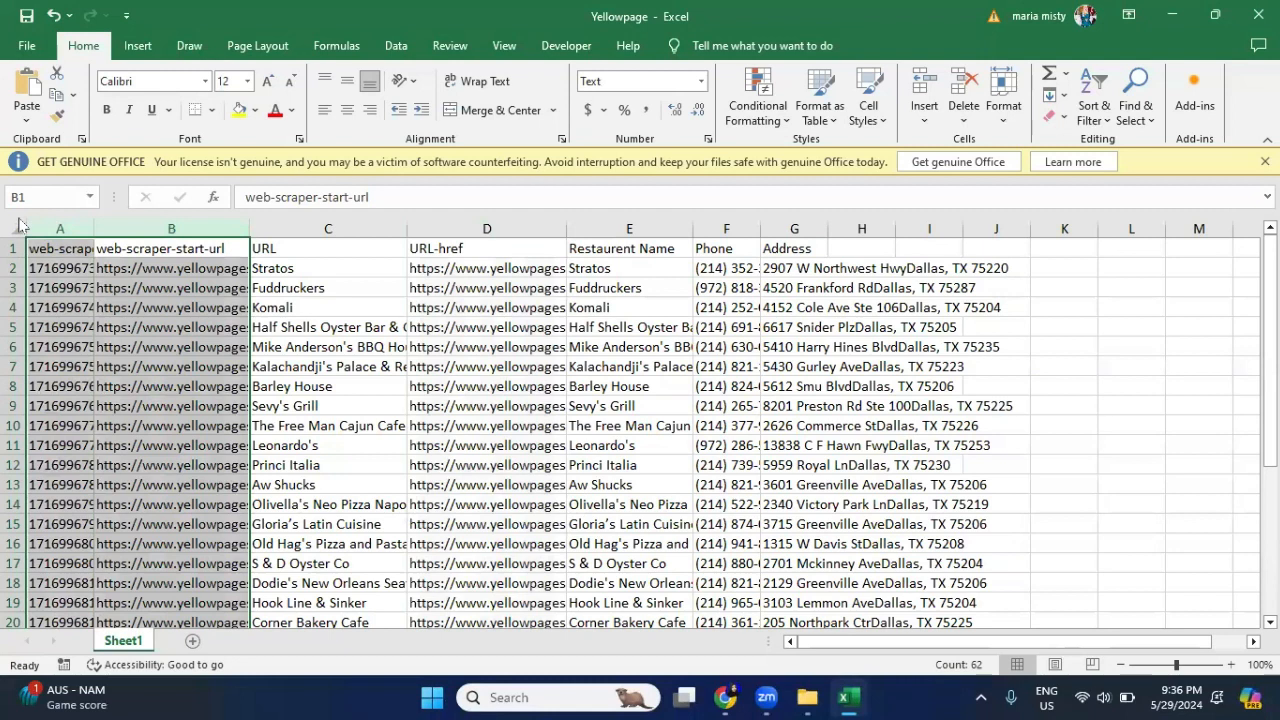
left_click(321, 228)
left_click(451, 220)
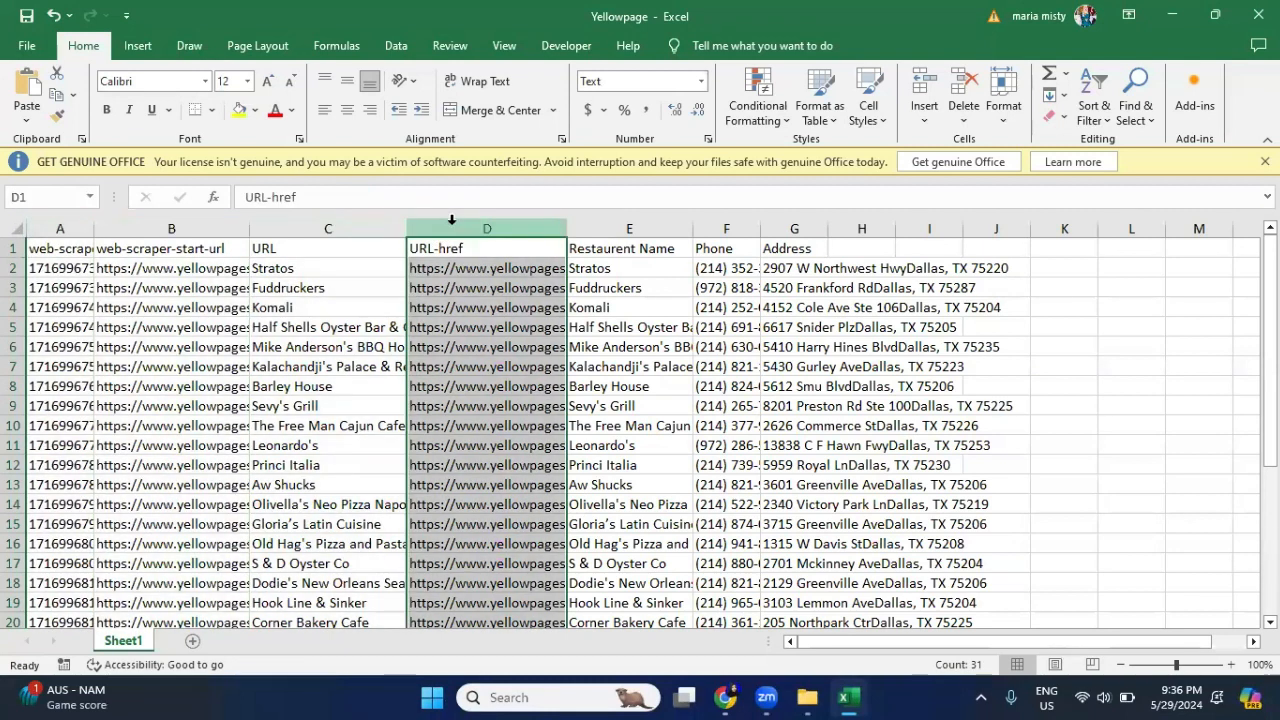
left_click(460, 274)
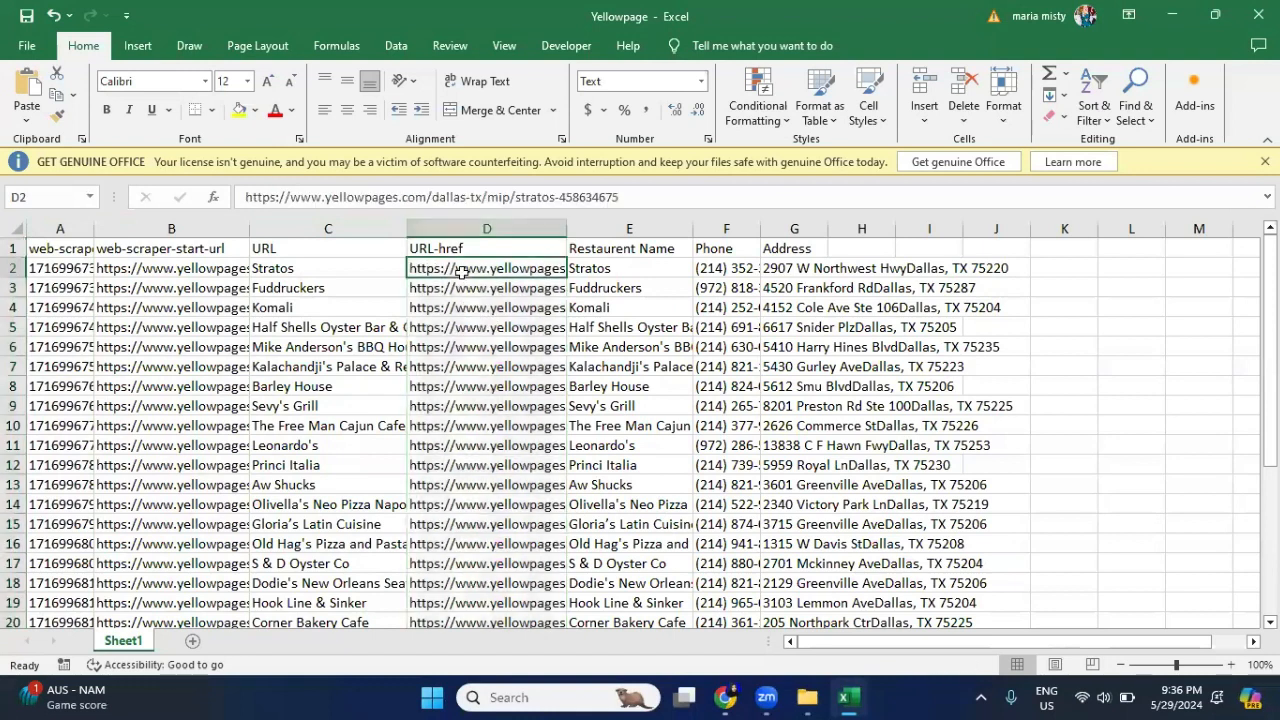
left_click(334, 267)
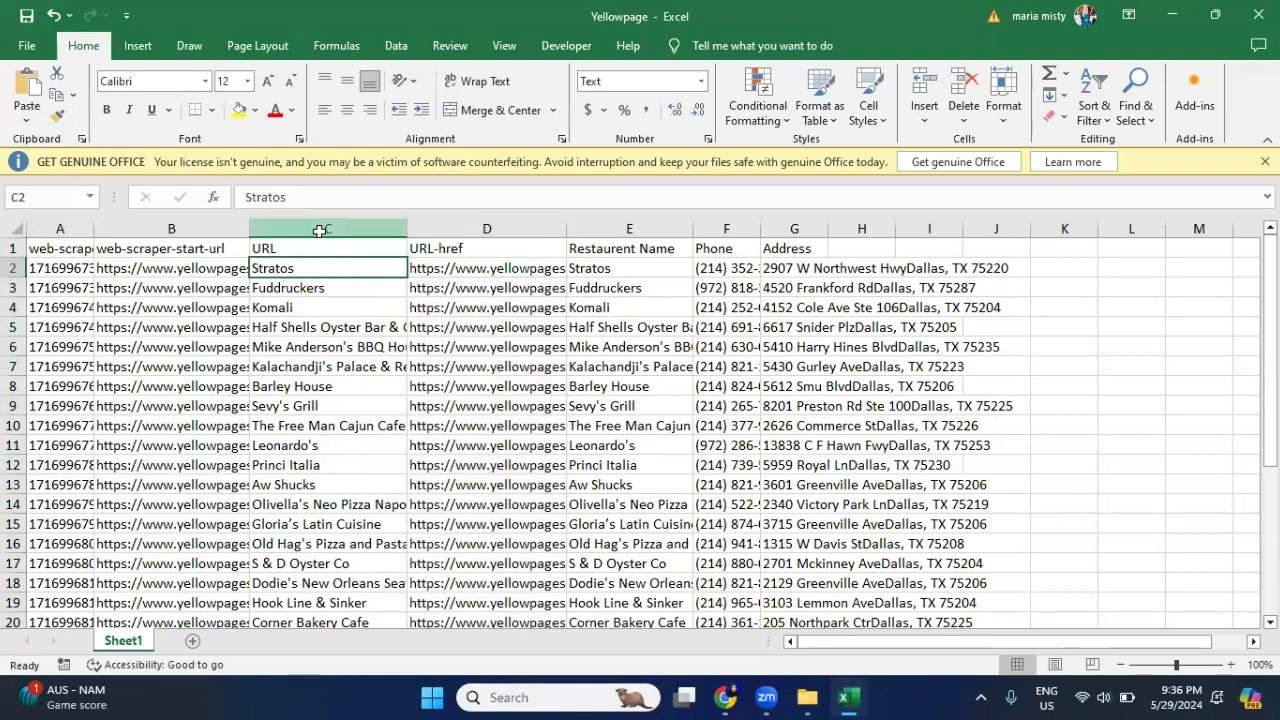
Step: Widen the Phone and Address columns in the scraped restaurant sheet after highlighting the URL, URL-href and restaurant name columns
left_click(316, 228)
left_click_drag(407, 224, 471, 222)
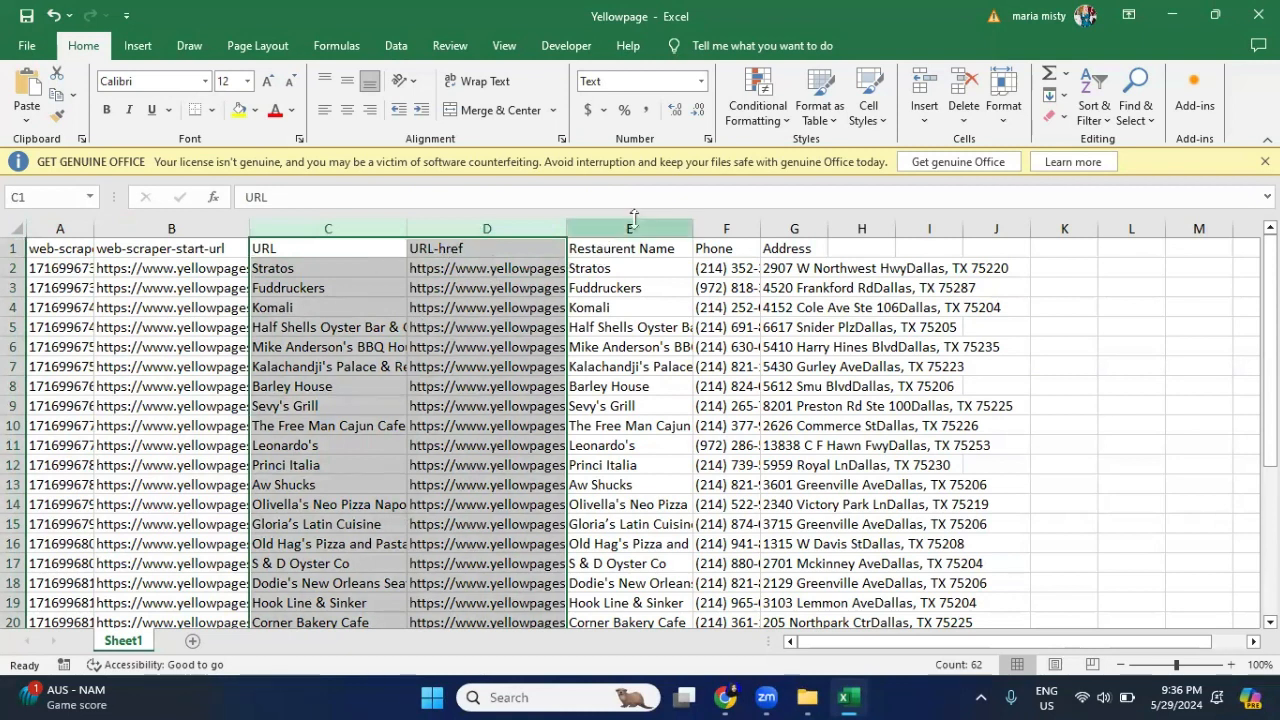
left_click(627, 222)
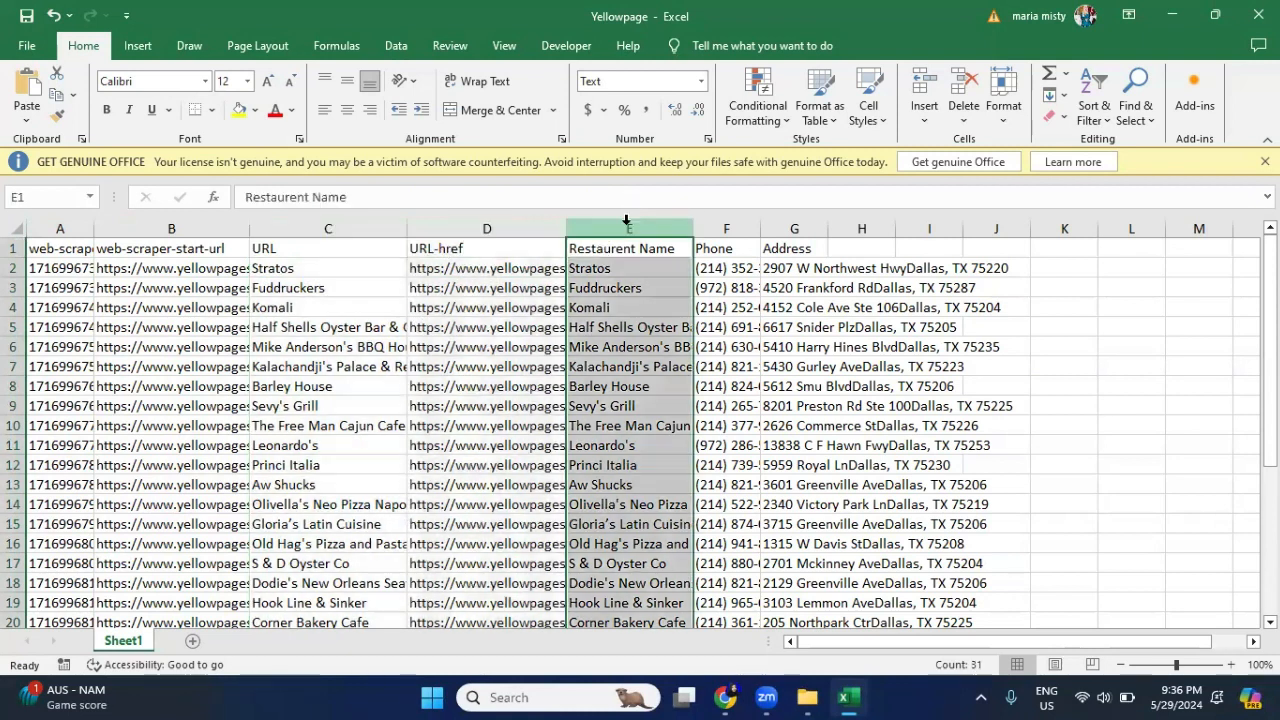
left_click(722, 227)
left_click(794, 227)
left_click_drag(828, 228, 952, 228)
left_click_drag(762, 228, 817, 228)
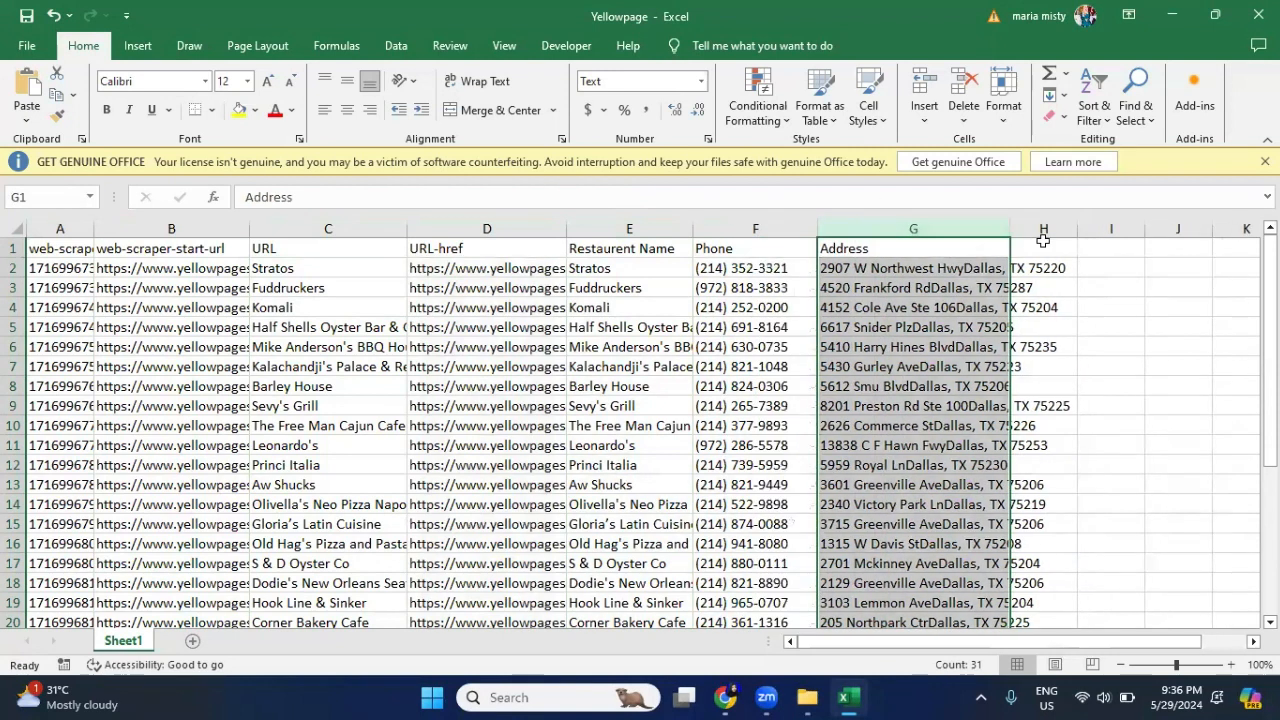
left_click_drag(1009, 220, 1042, 222)
left_click_drag(820, 222, 842, 227)
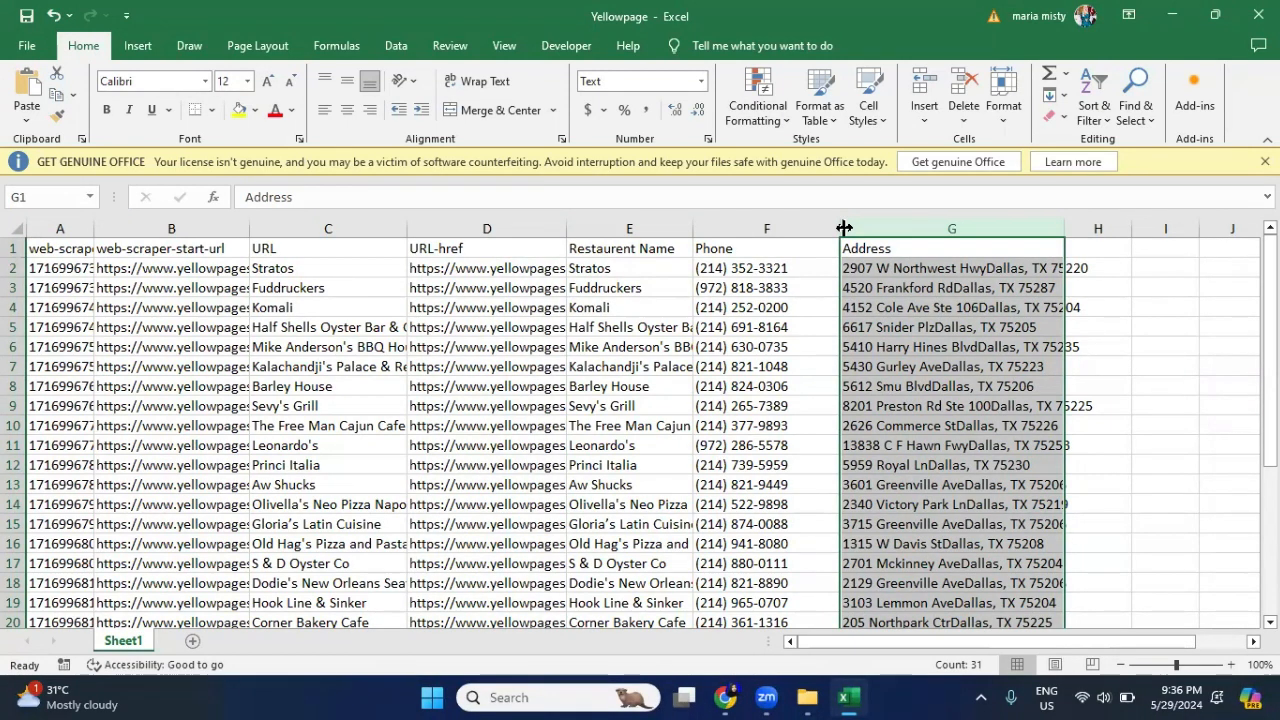
Step: Switch to Chrome and look through the Dallas restaurant listings on Yellow Pages
left_click(733, 695)
scroll(543, 371, "down", 10)
scroll(543, 371, "up", 10)
scroll(543, 373, "up", 8)
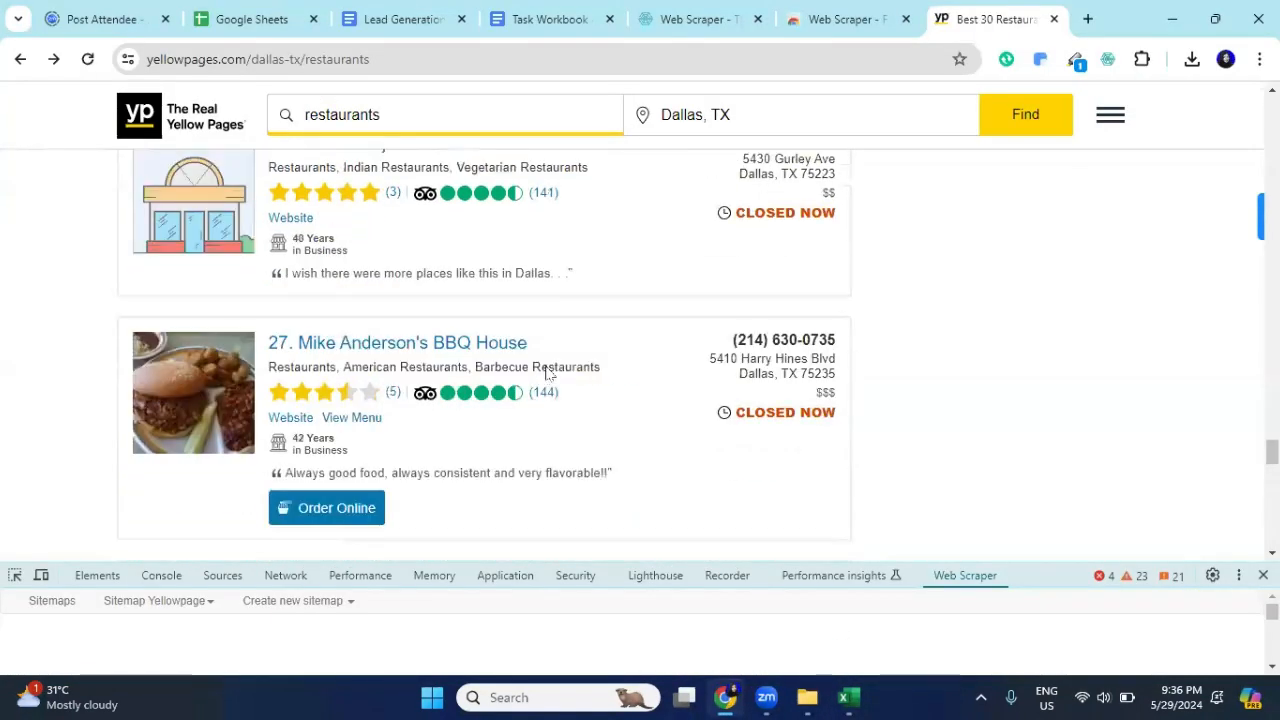
scroll(547, 373, "up", 20)
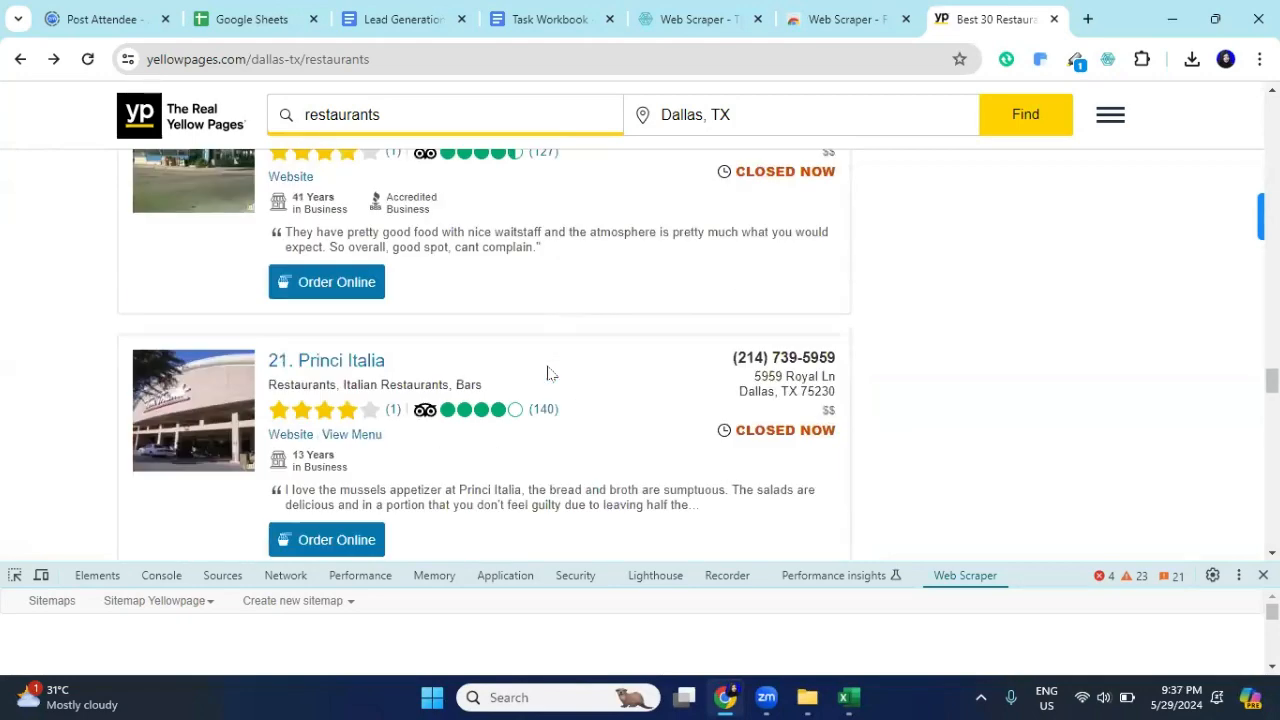
scroll(549, 384, "up", 20)
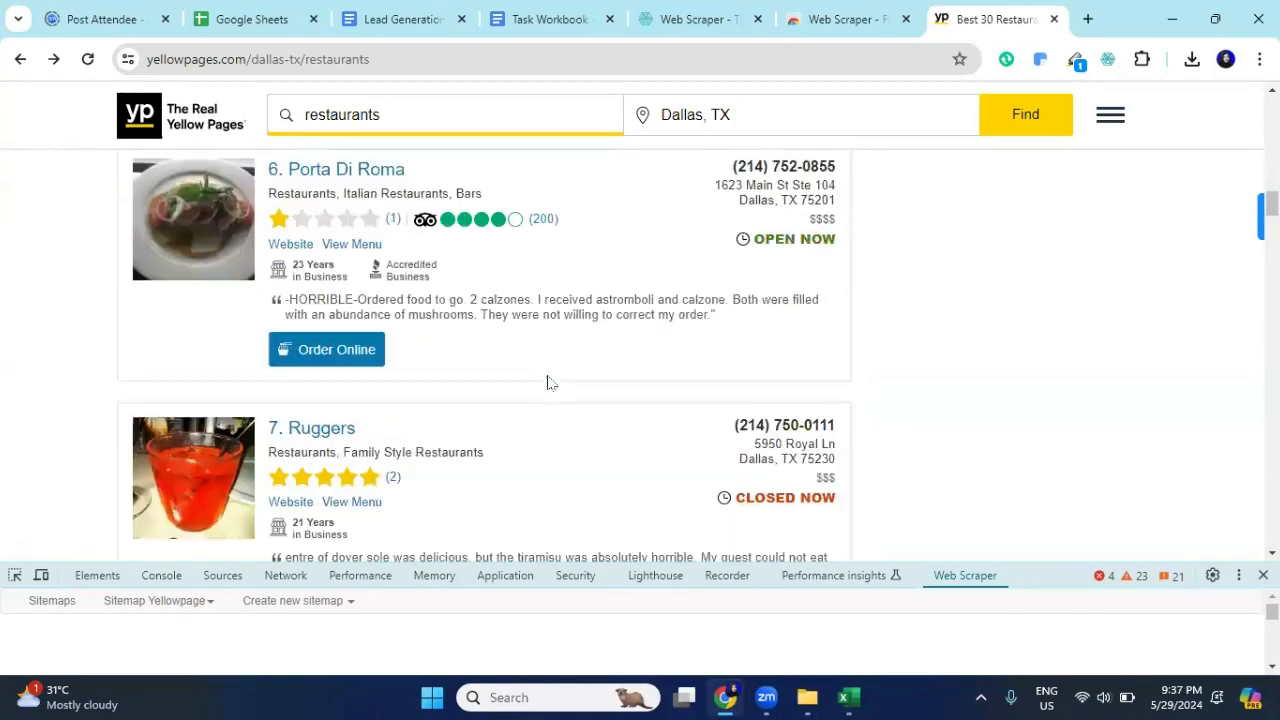
scroll(547, 383, "up", 8)
scroll(549, 380, "down", 8)
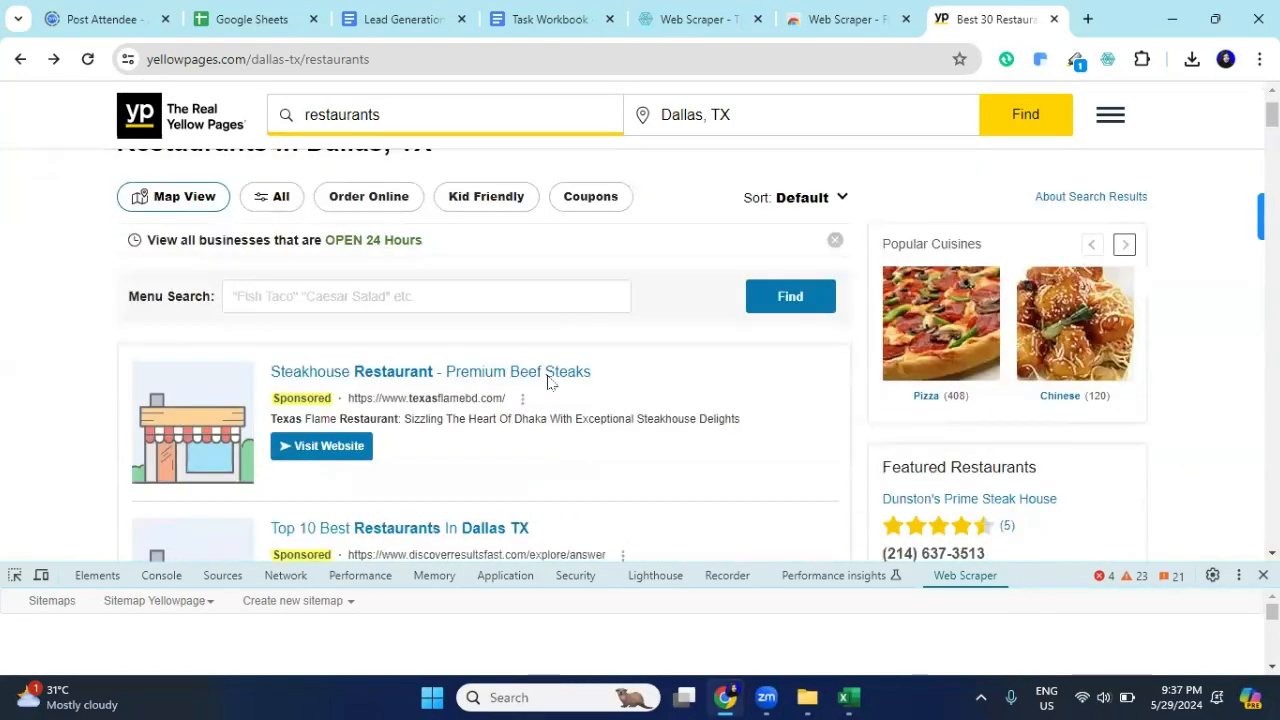
Step: Open the Dunston's Prime Steak House page and examine its business details, links and categories
left_click(392, 250)
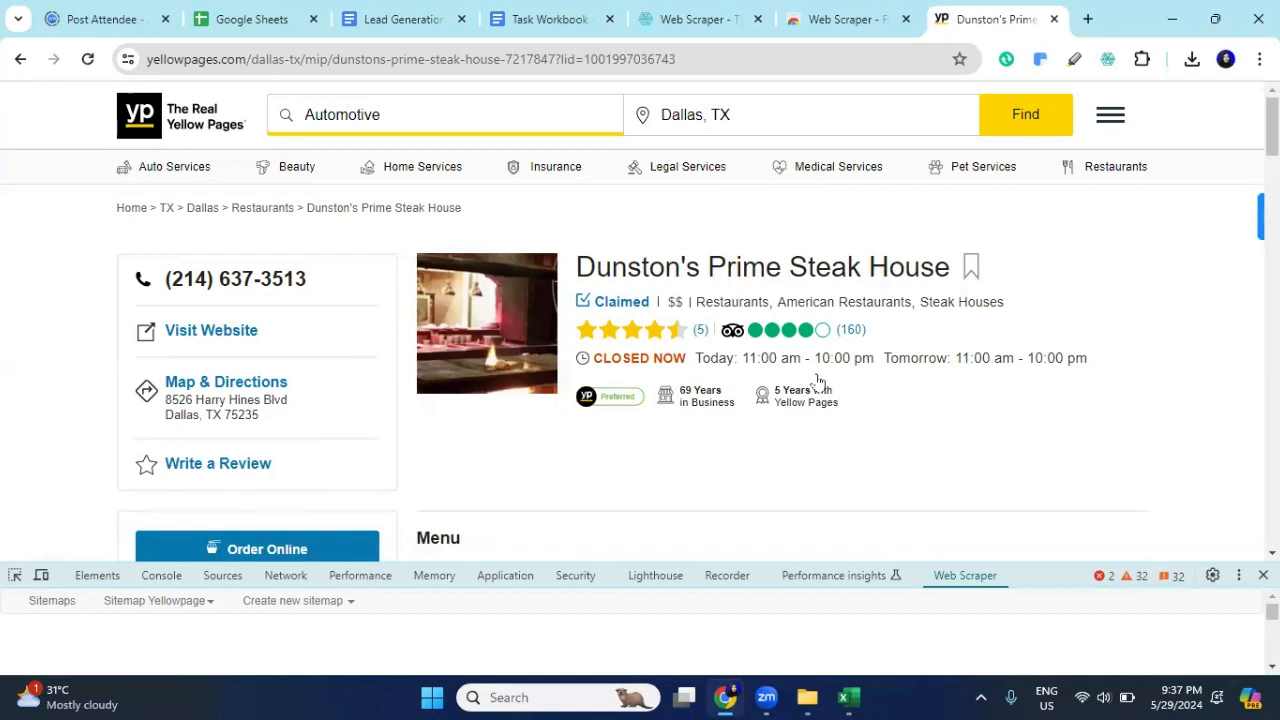
scroll(537, 313, "down", 1)
scroll(536, 313, "down", 5)
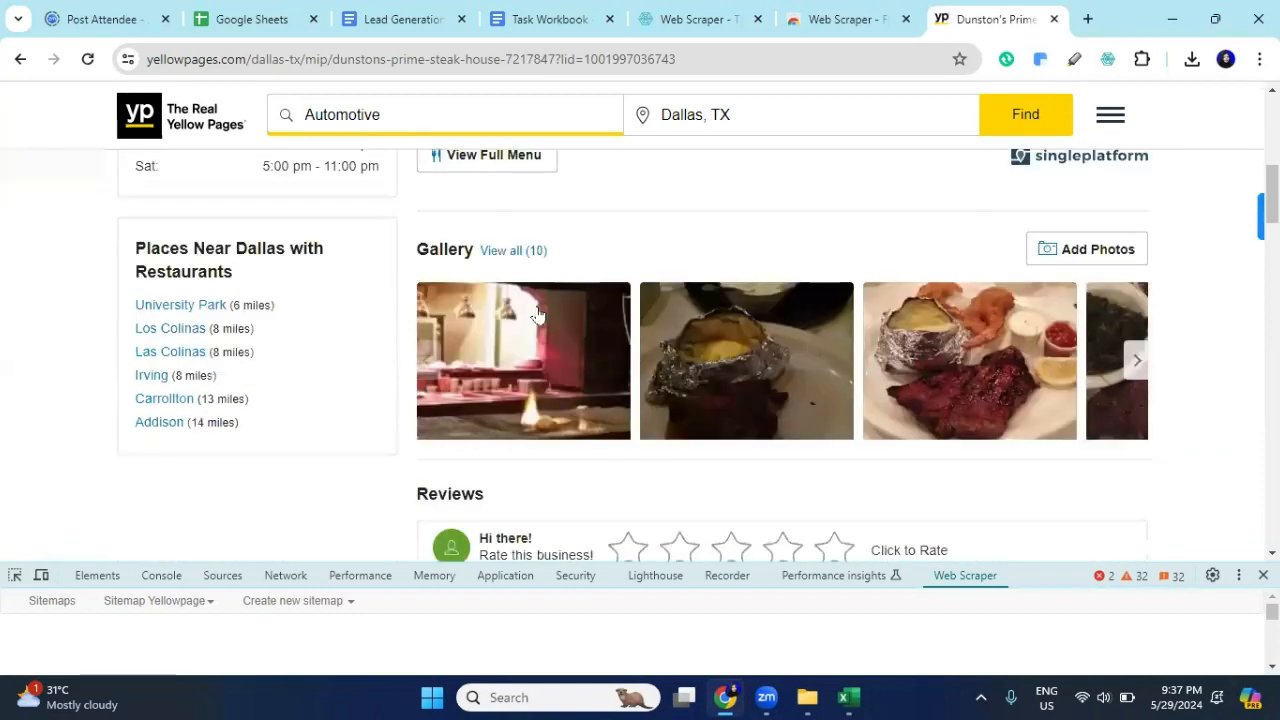
scroll(536, 313, "down", 6)
scroll(536, 313, "down", 8)
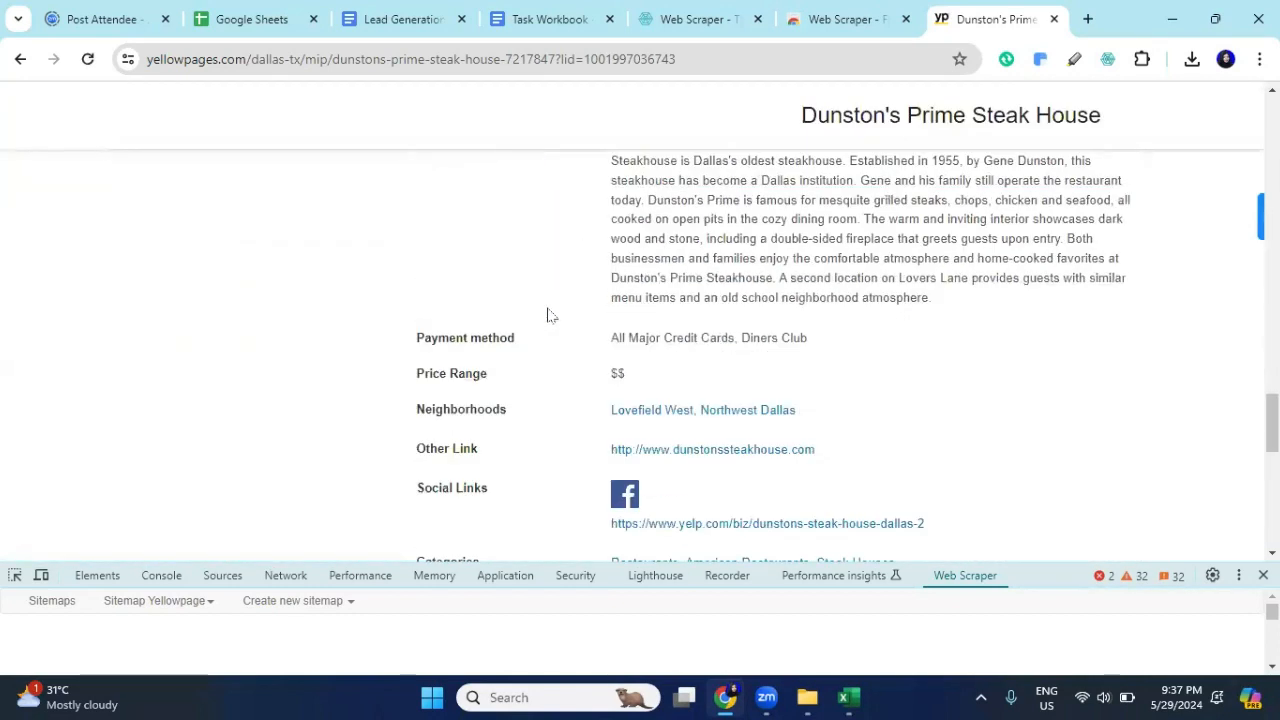
scroll(600, 388, "up", 1)
scroll(600, 386, "down", 2)
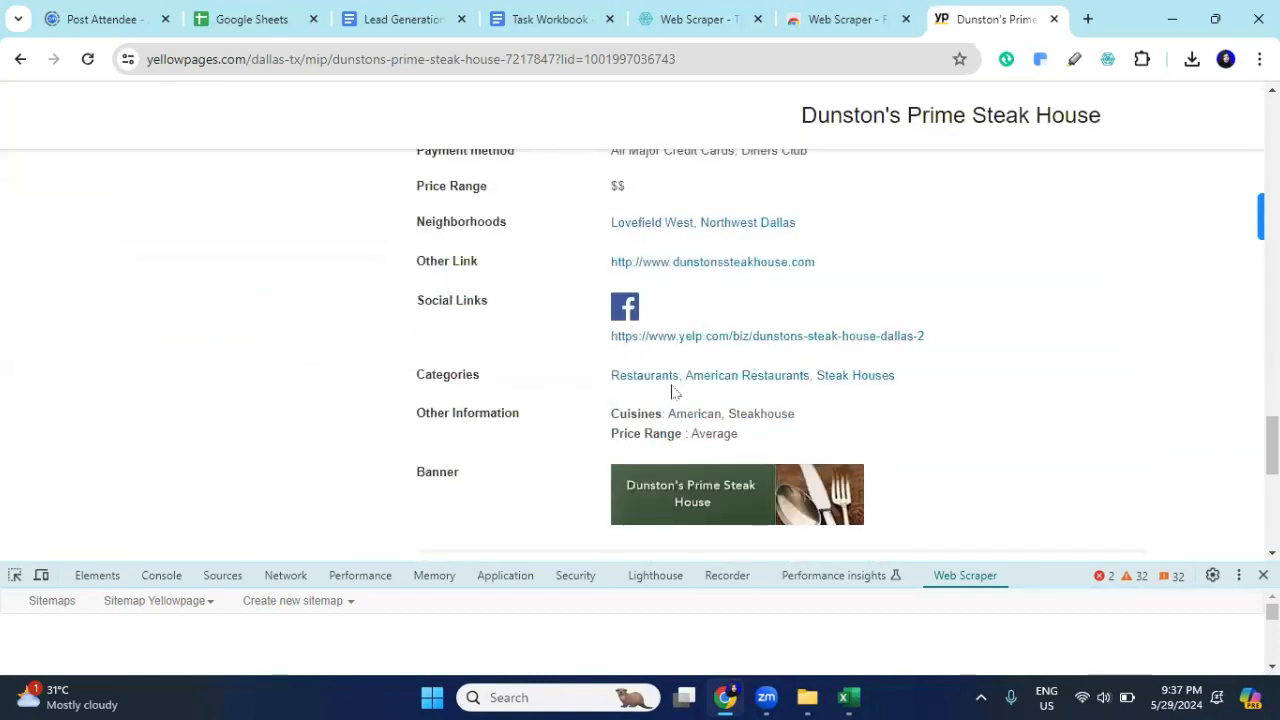
scroll(643, 433, "up", 1)
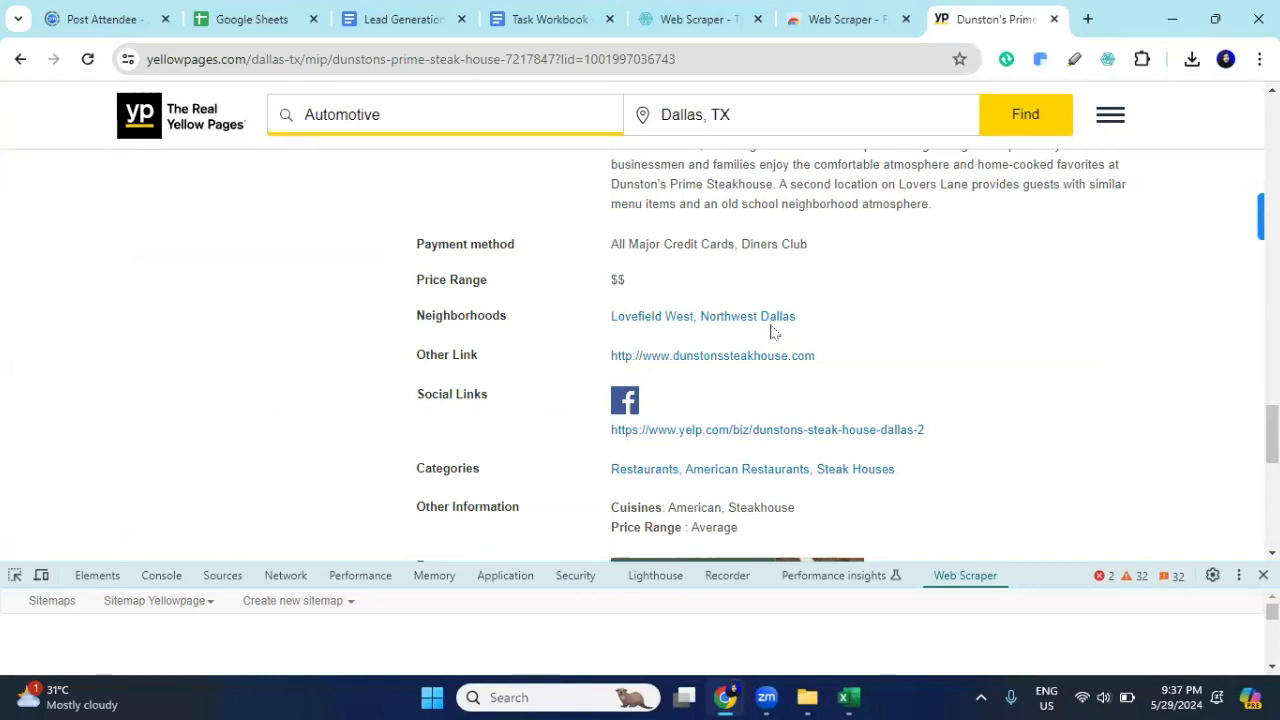
Step: Check the Web Scraper extension page, then return to the Dallas restaurant results and look through the whole list
left_click(818, 26)
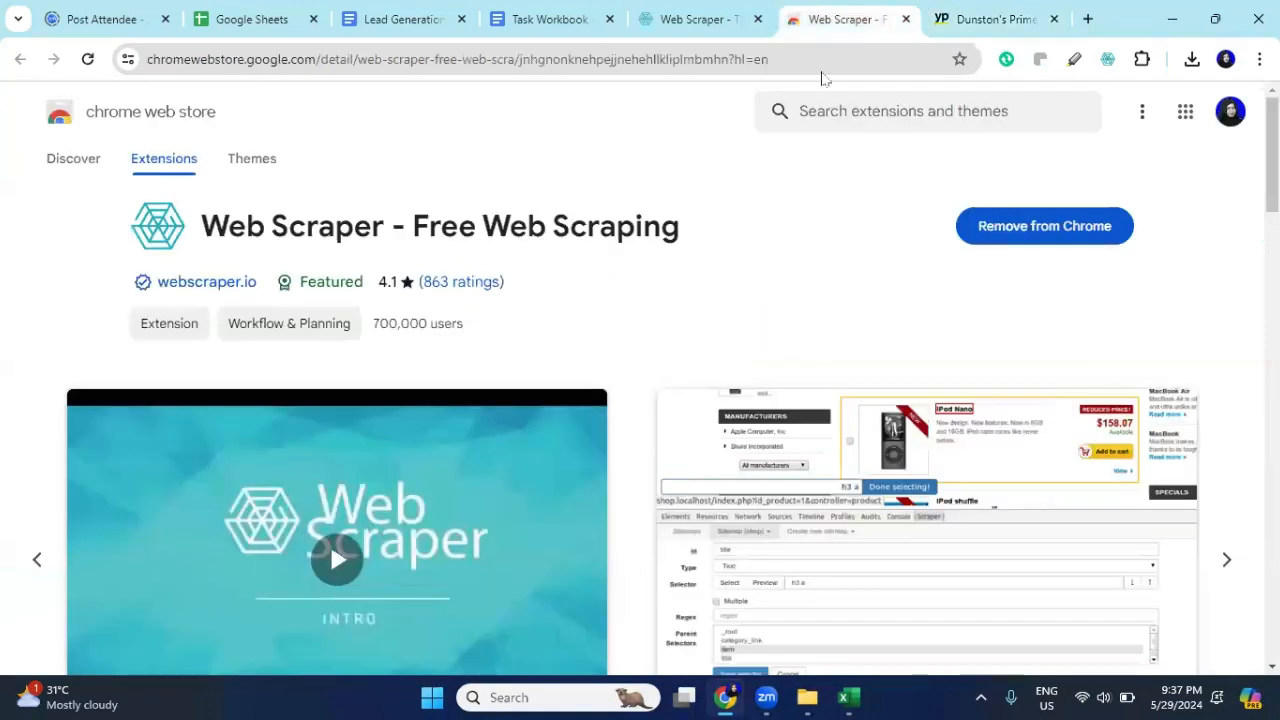
left_click(955, 16)
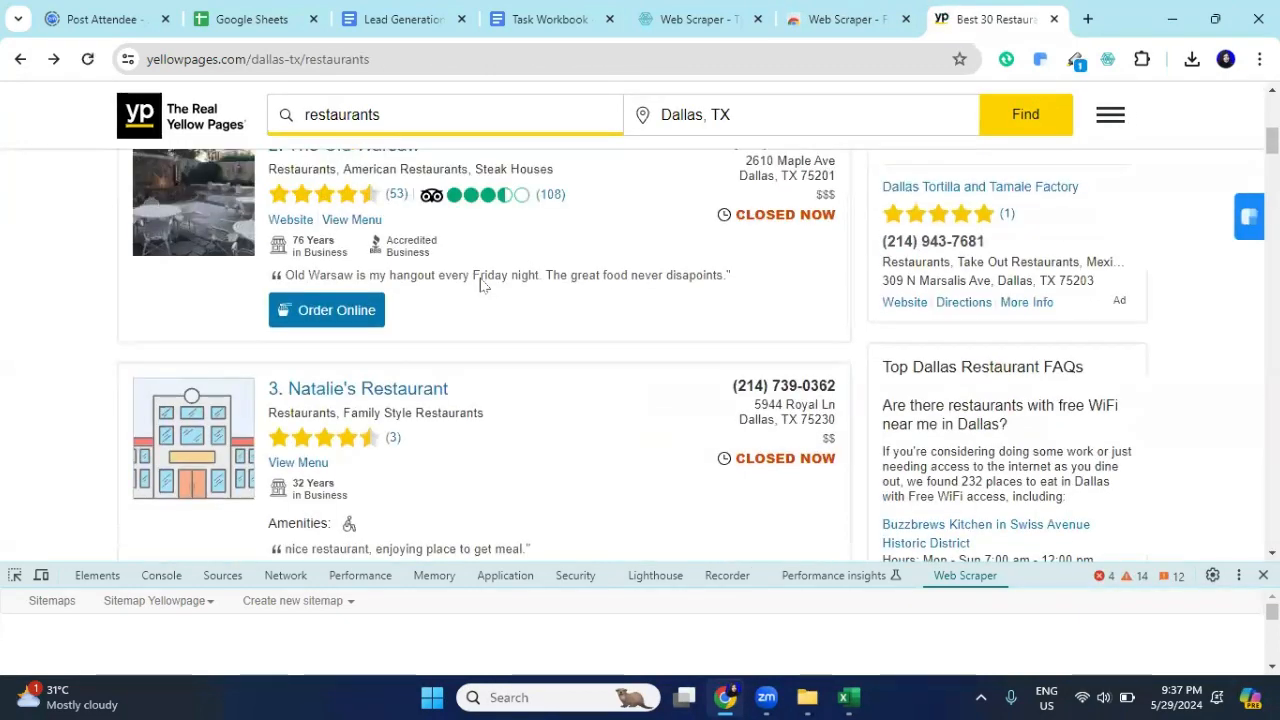
scroll(480, 285, "up", 6)
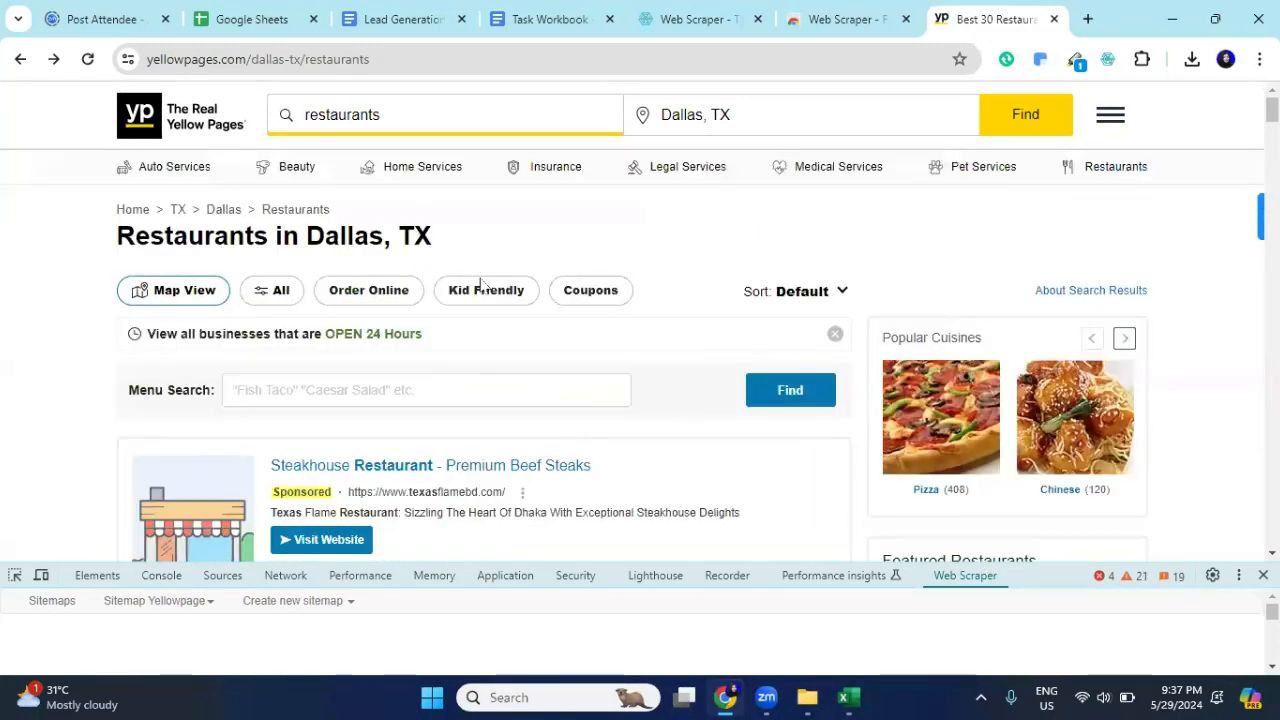
scroll(482, 292, "down", 3)
scroll(484, 298, "down", 2)
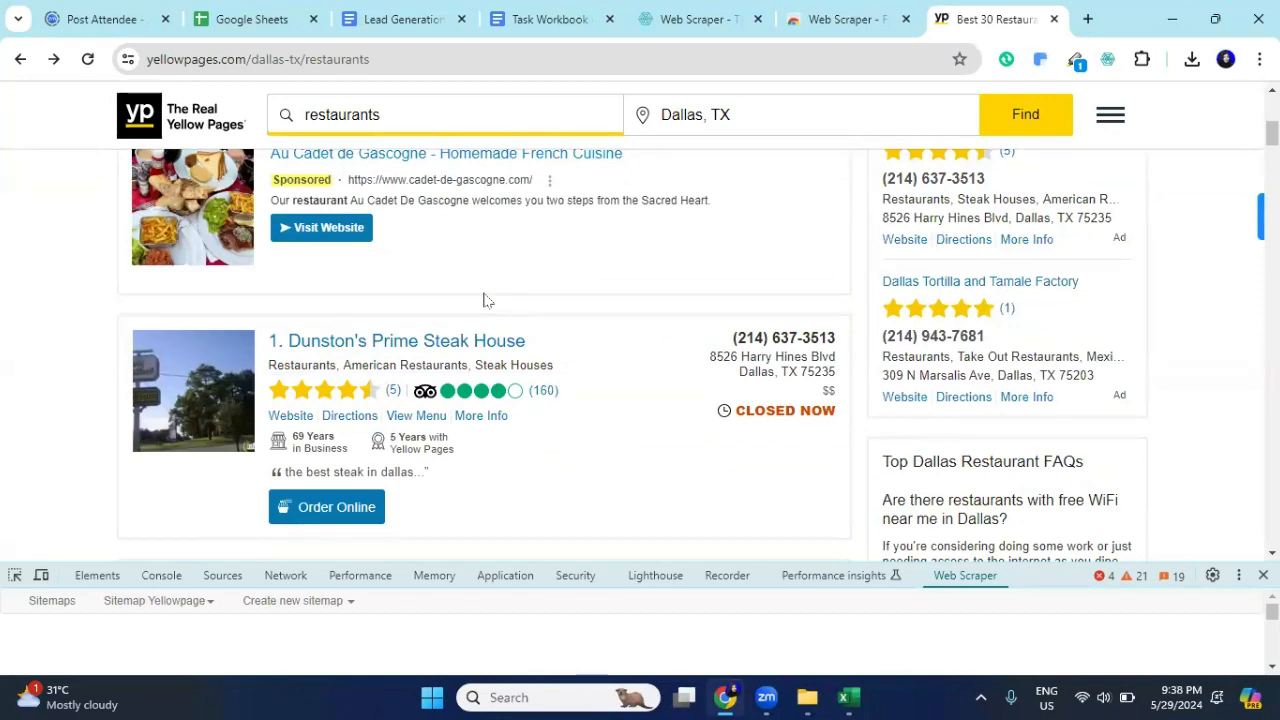
scroll(483, 300, "down", 10)
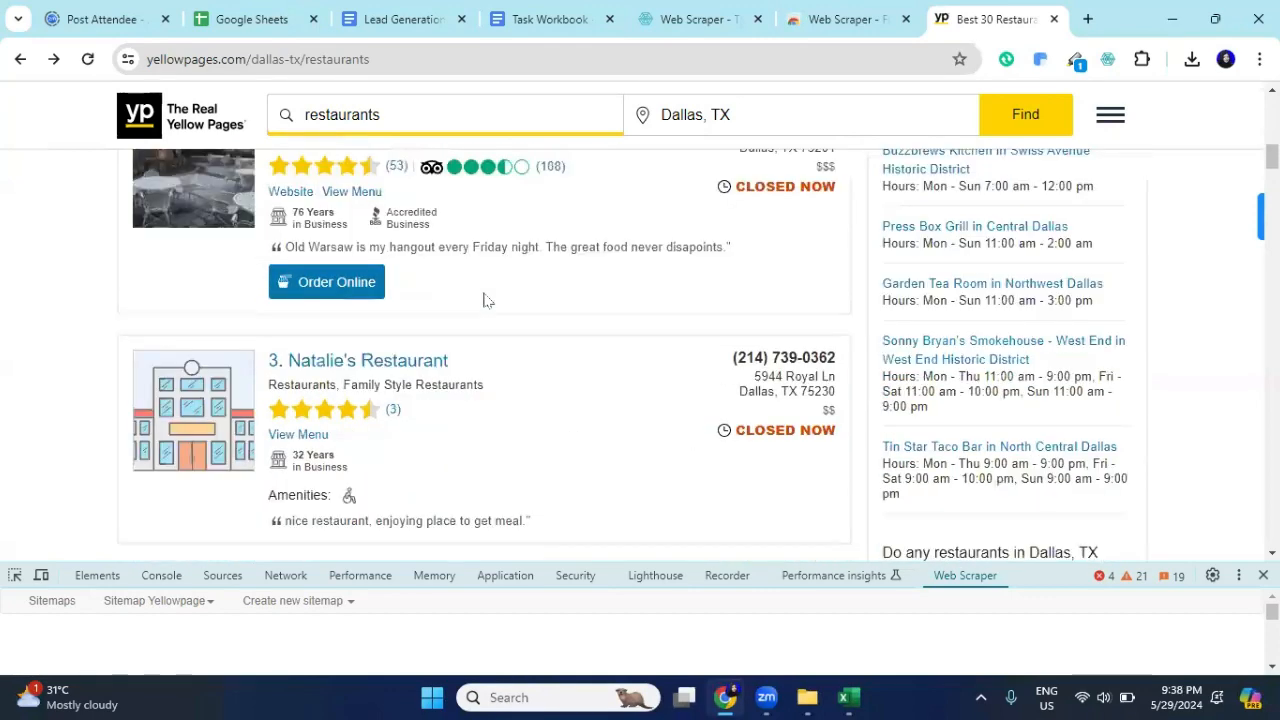
scroll(483, 300, "down", 20)
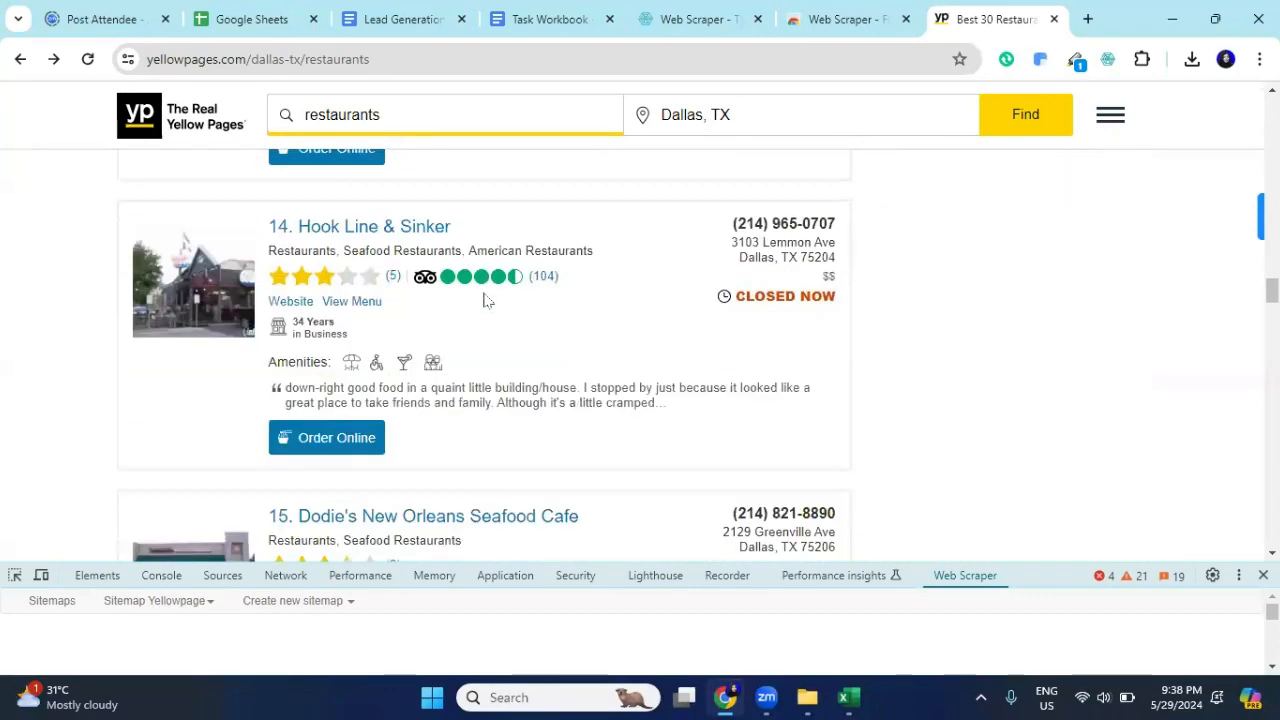
scroll(486, 301, "down", 20)
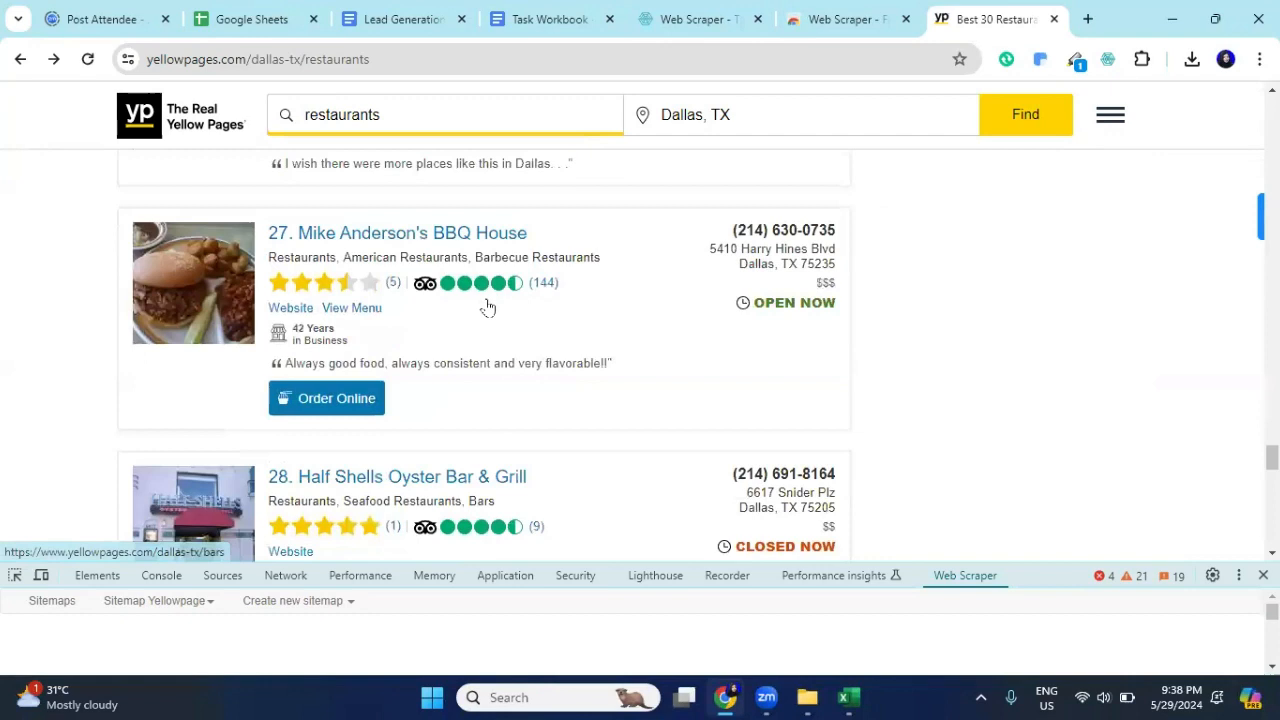
scroll(486, 305, "down", 10)
scroll(486, 305, "up", 5)
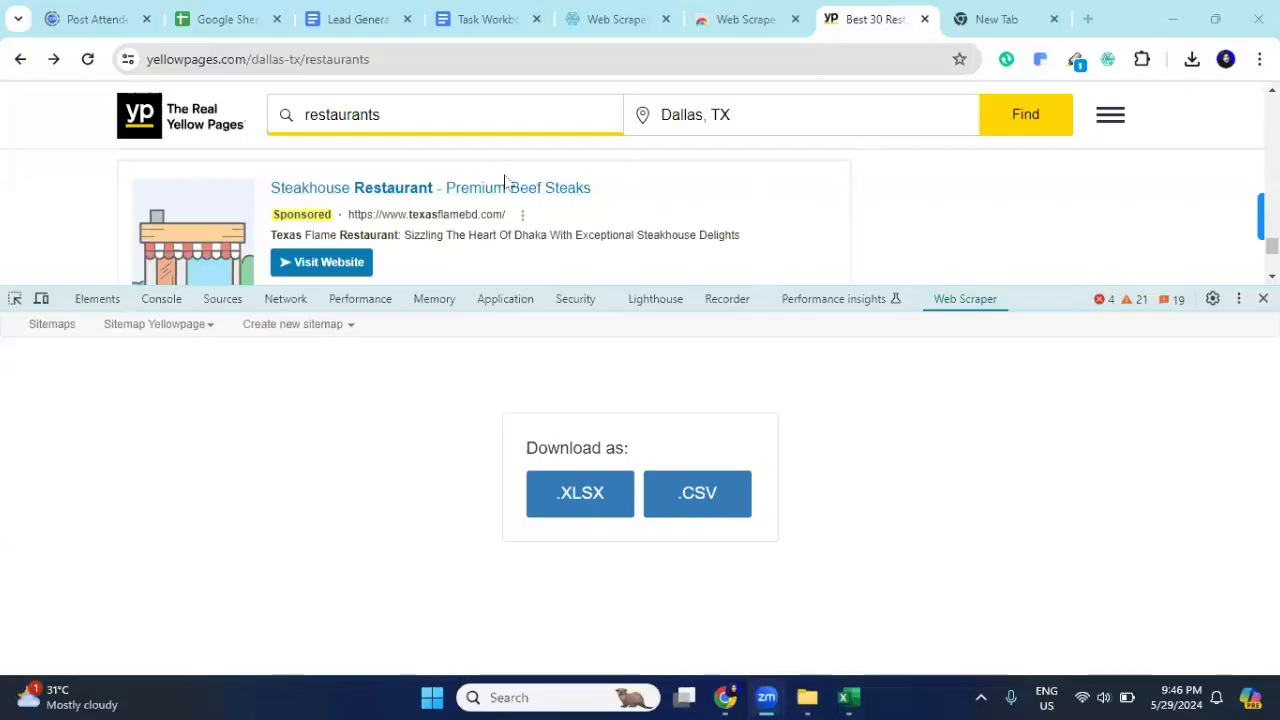
Step: Show the list of saved sitemaps in Web Scraper
scroll(504, 180, "down", 3)
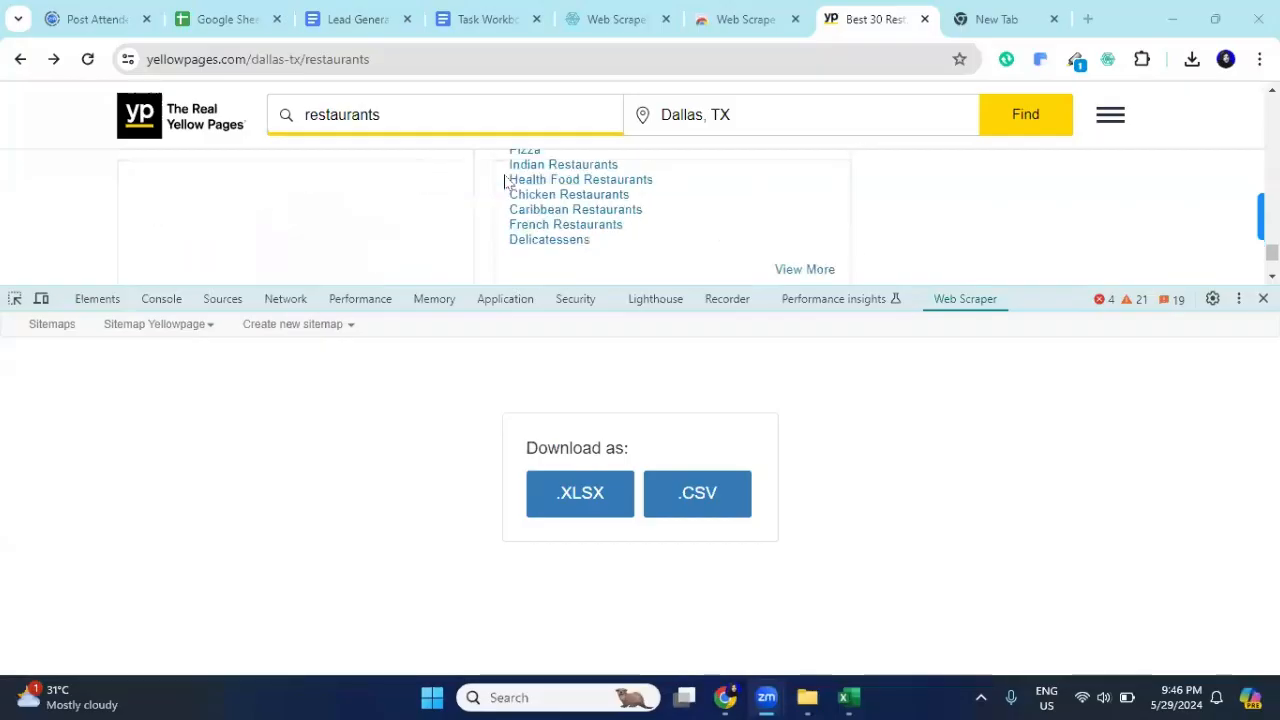
scroll(505, 180, "down", 3)
scroll(505, 180, "up", 1)
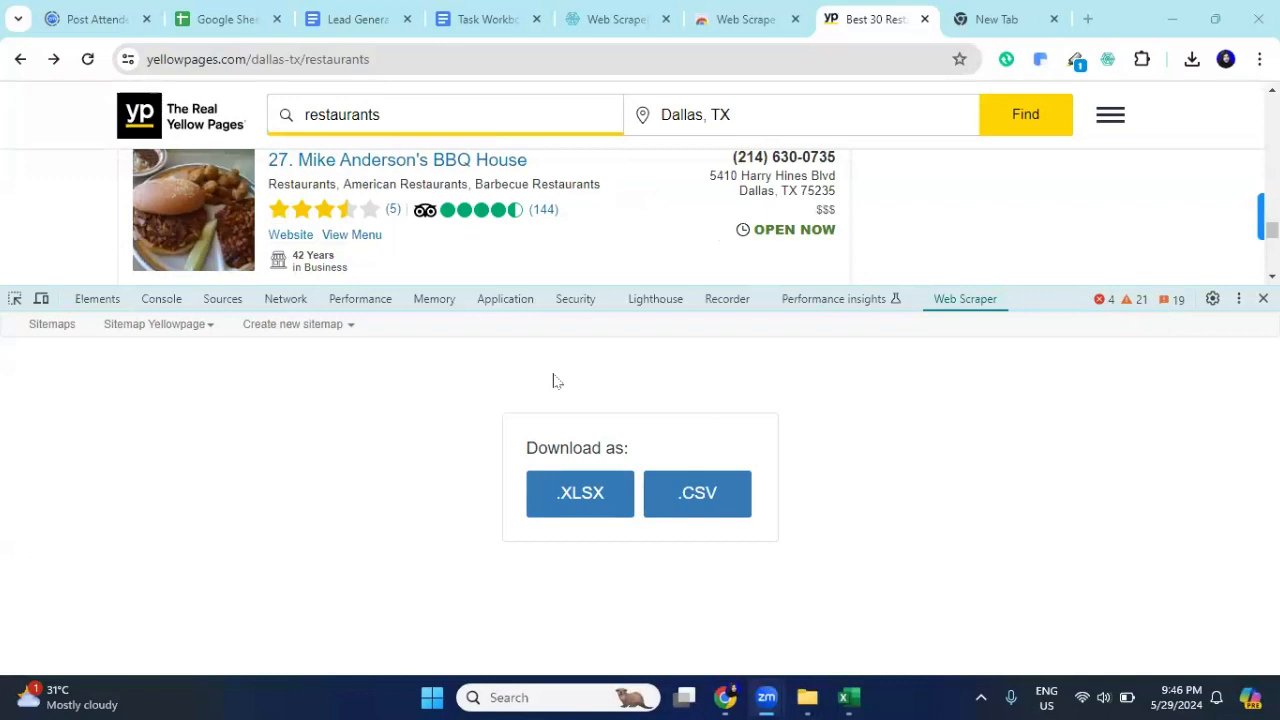
left_click(54, 326)
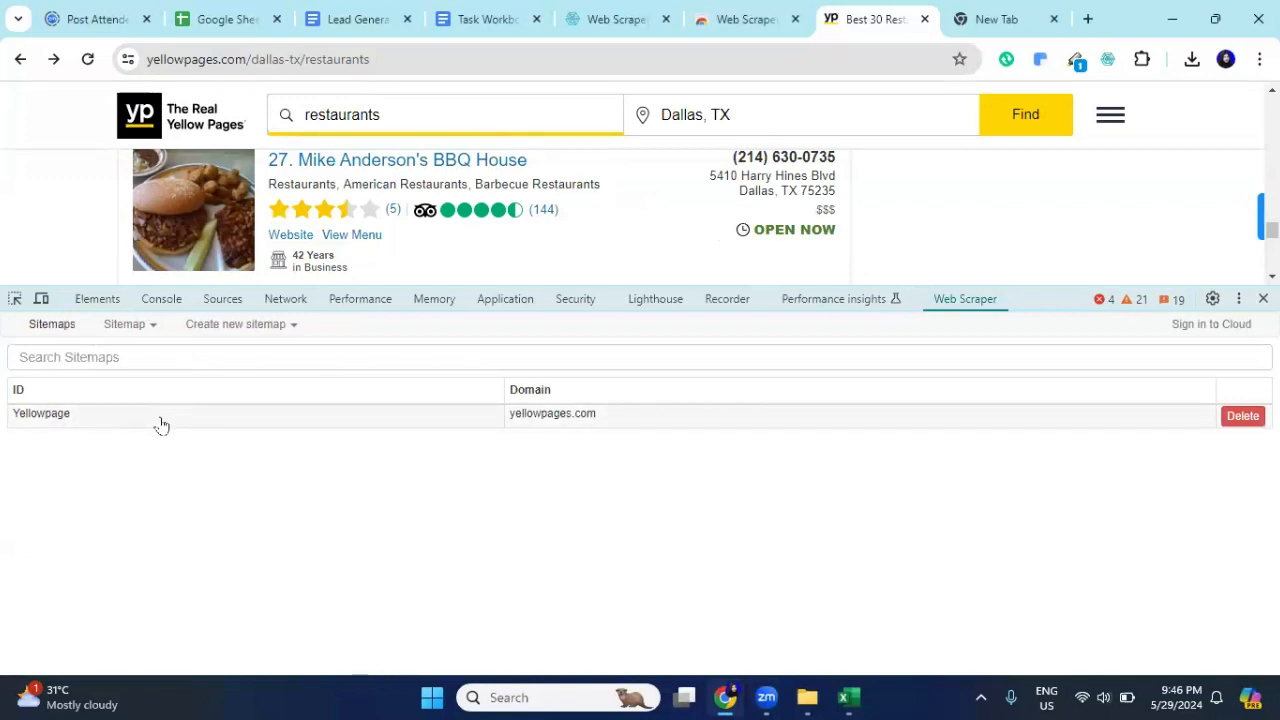
Step: Open the Yellowpage sitemap to show its root selectors
left_click(362, 63)
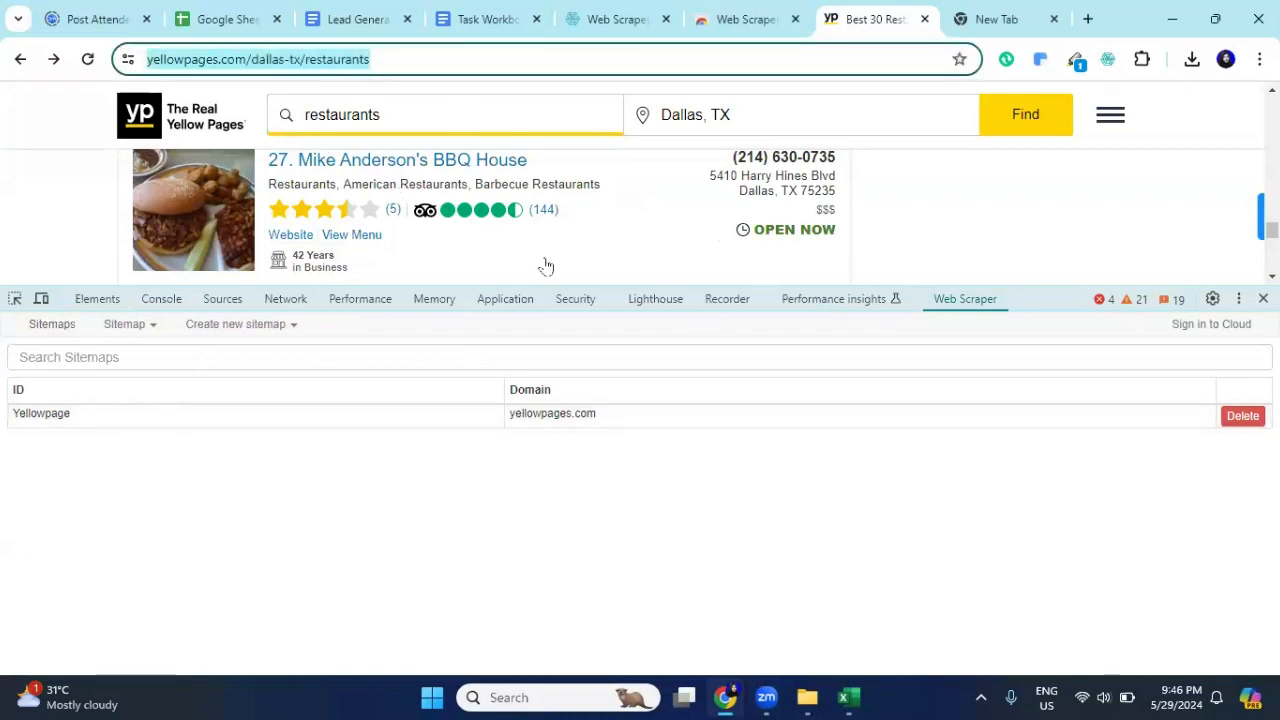
scroll(545, 265, "down", 8)
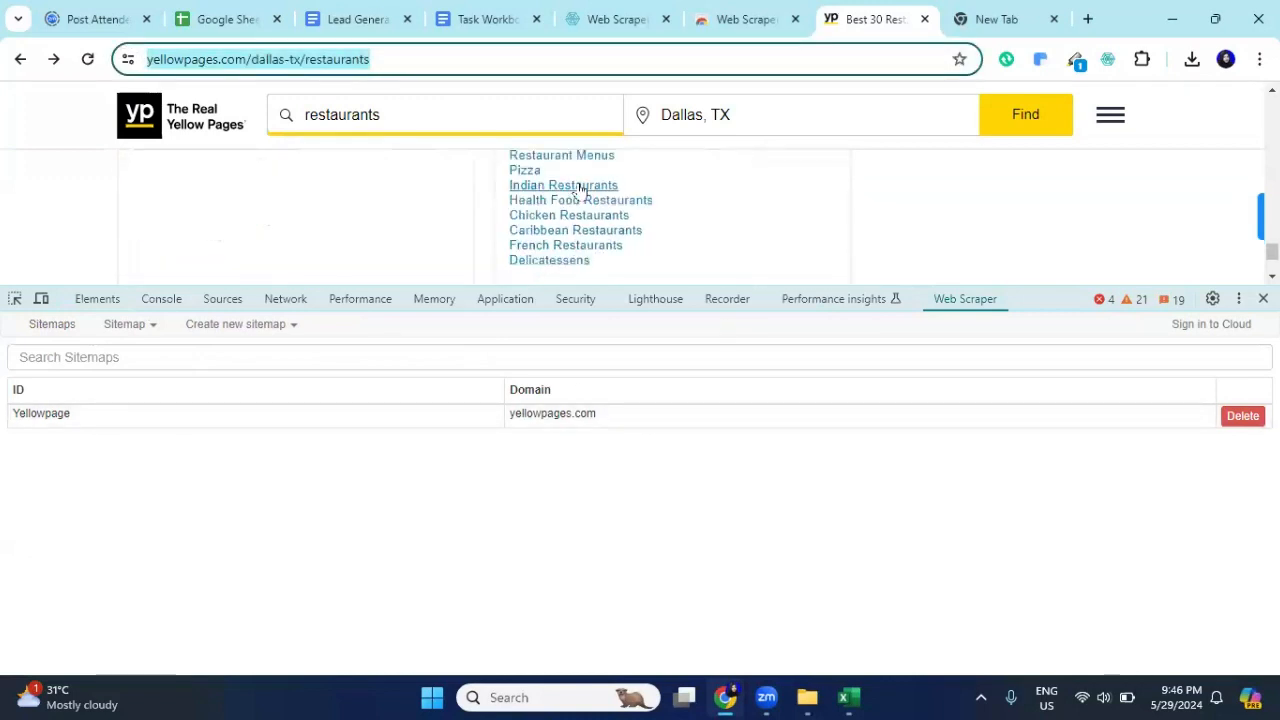
scroll(580, 190, "down", 3)
scroll(580, 190, "up", 10)
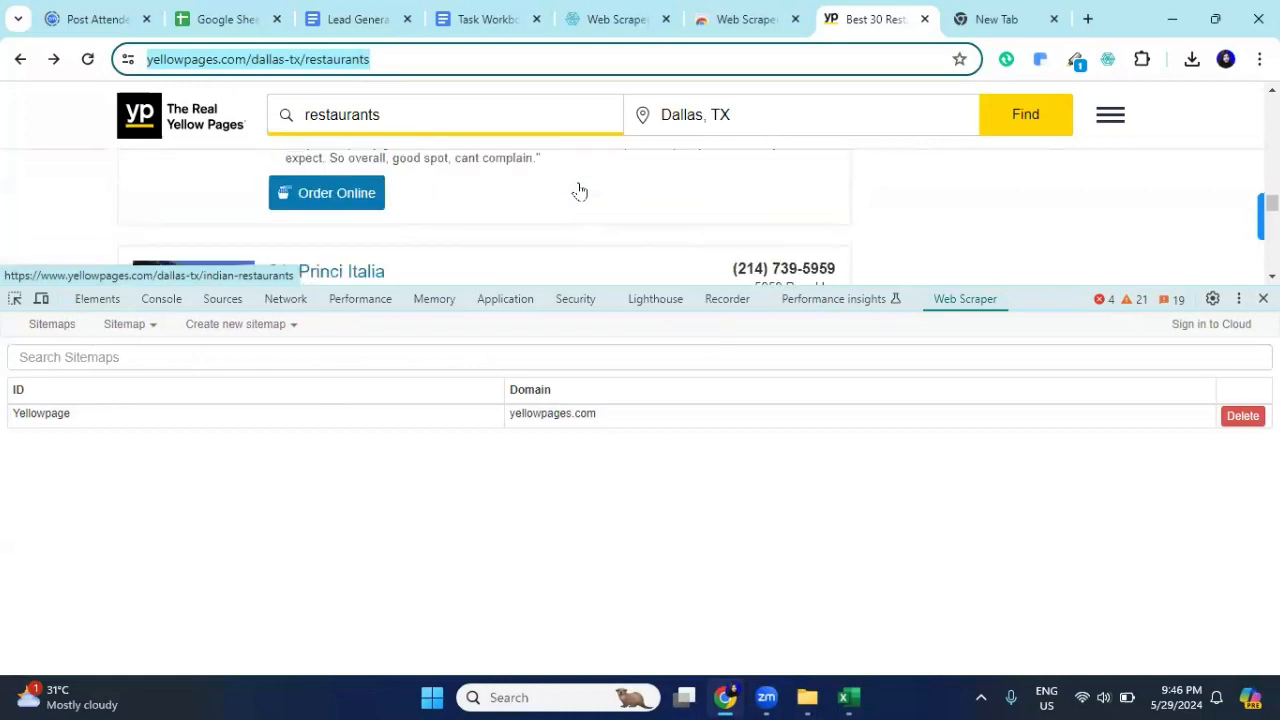
scroll(580, 190, "up", 2)
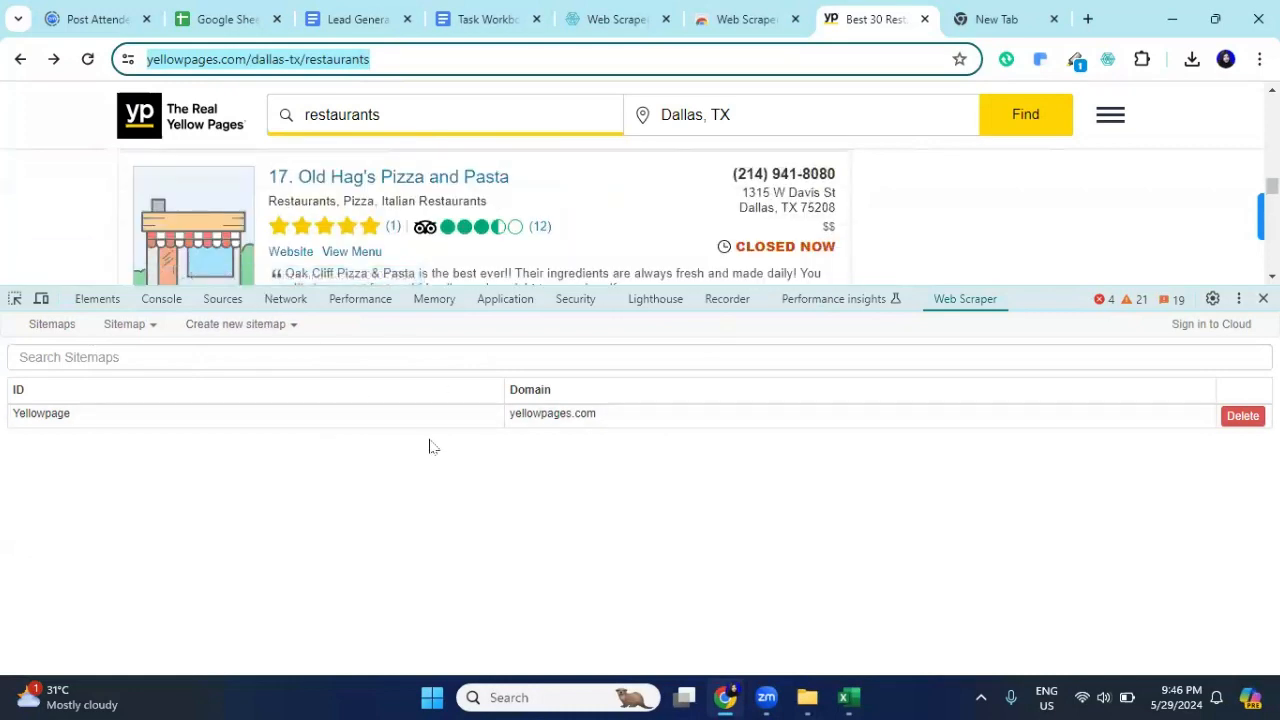
left_click(367, 428)
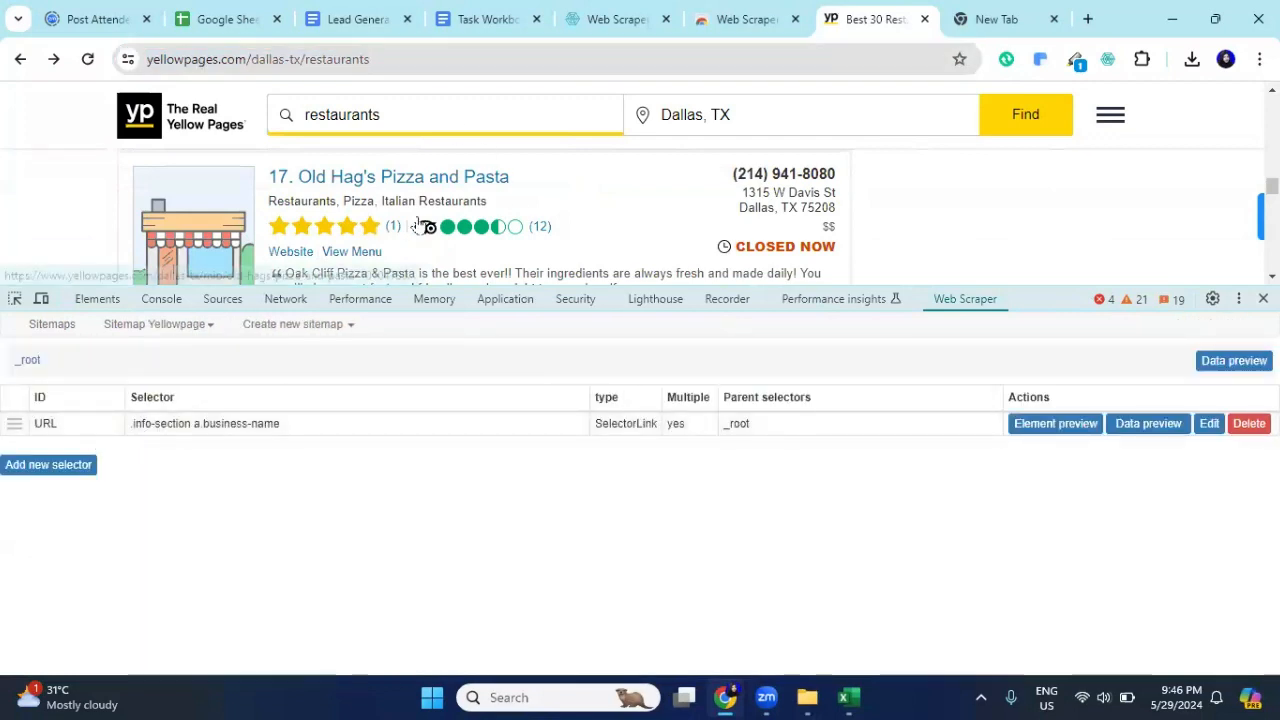
Step: Reduce the developer tools pane's height to give the restaurant listings more room
scroll(418, 222, "up", 15)
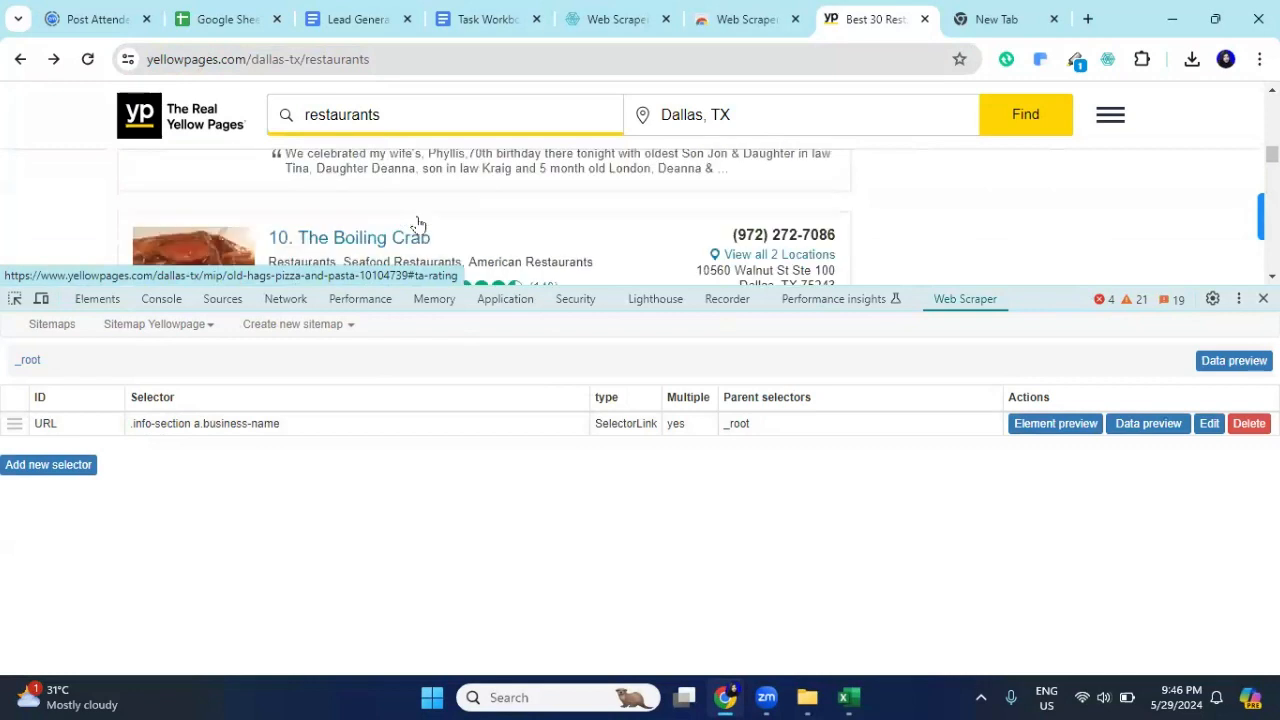
scroll(418, 222, "up", 8)
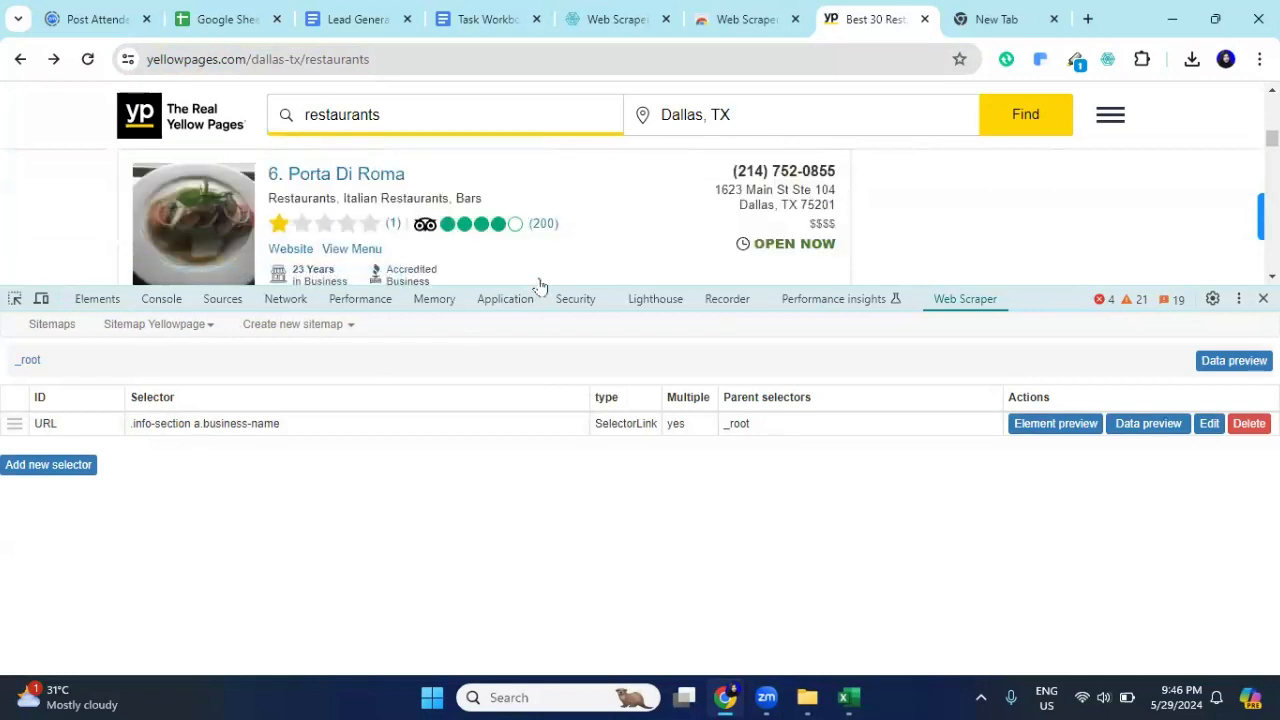
left_click_drag(540, 288, 540, 552)
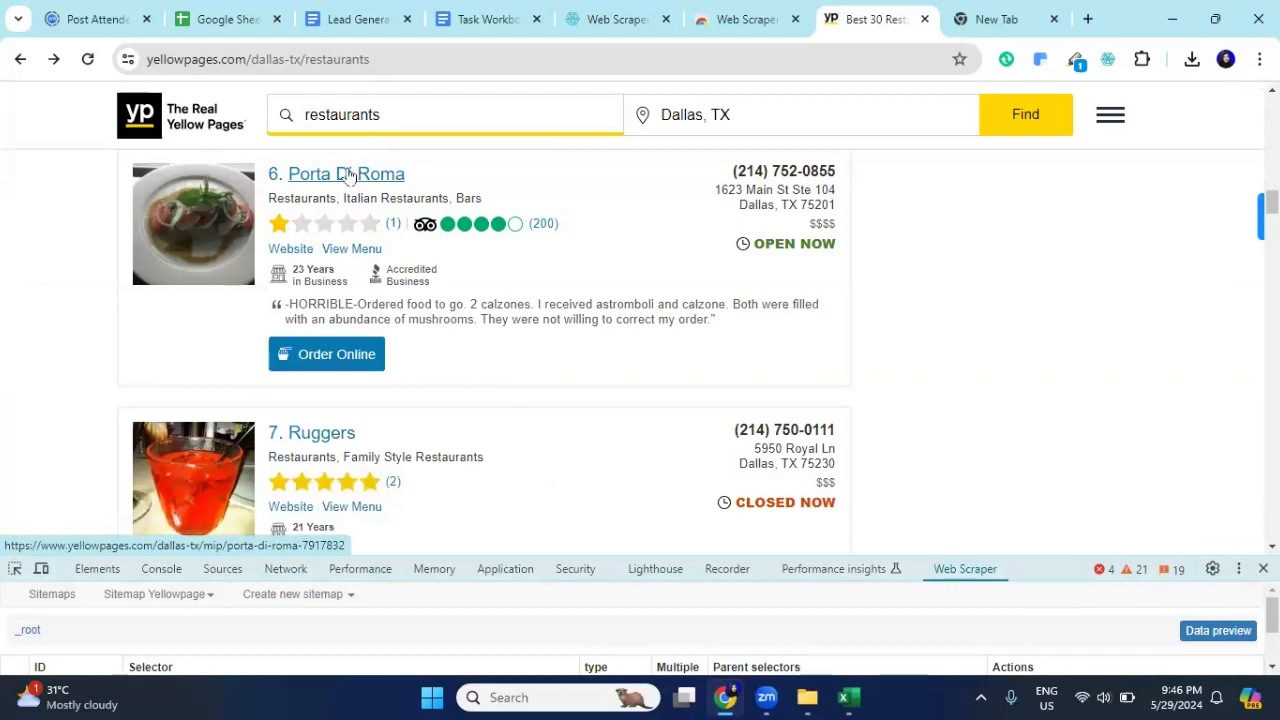
Step: Open the Dunston's Prime Steak House listing in a new browser tab and switch to that tab
scroll(348, 175, "up", 15)
scroll(348, 175, "down", 7)
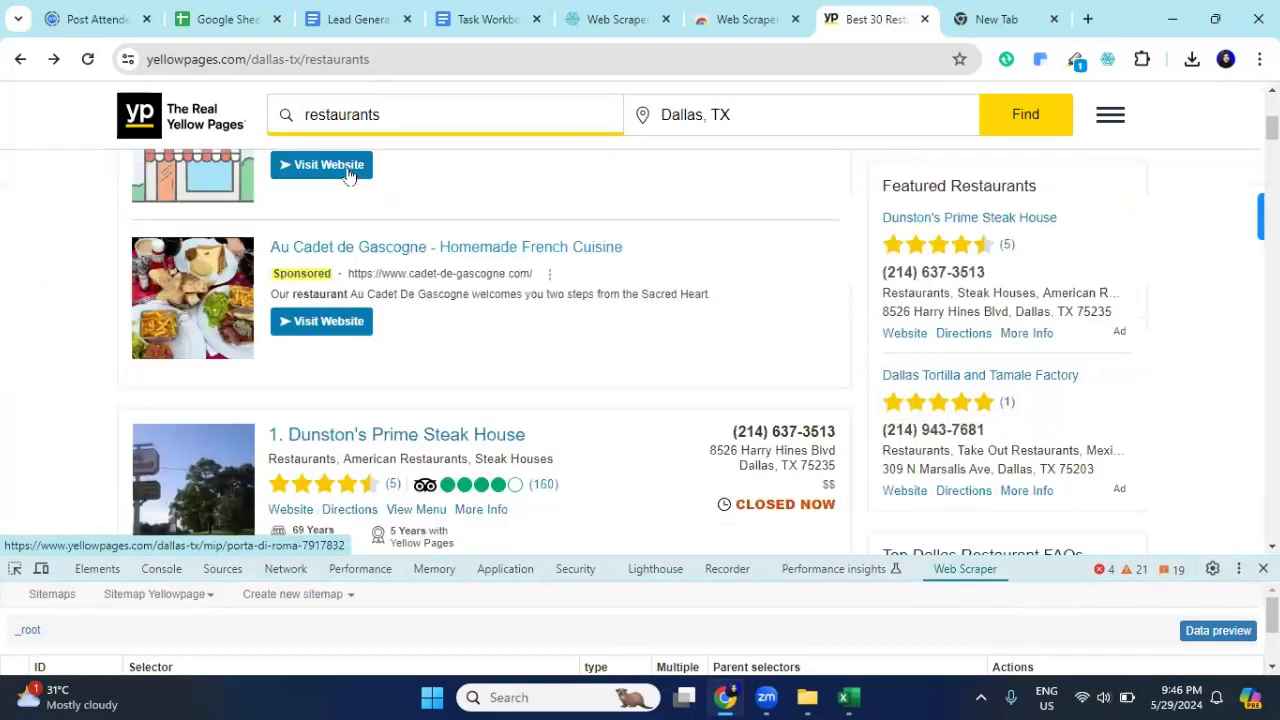
scroll(343, 351, "up", 1)
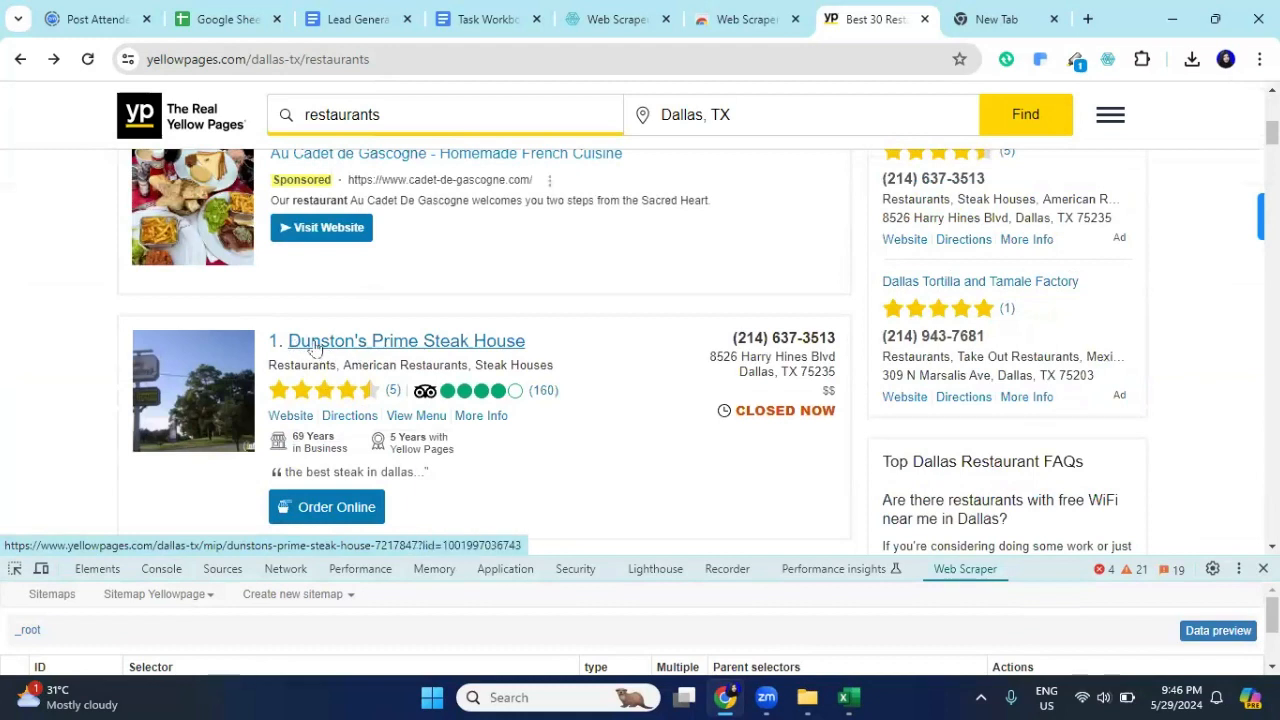
right_click(344, 350)
left_click(372, 362)
left_click(890, 8)
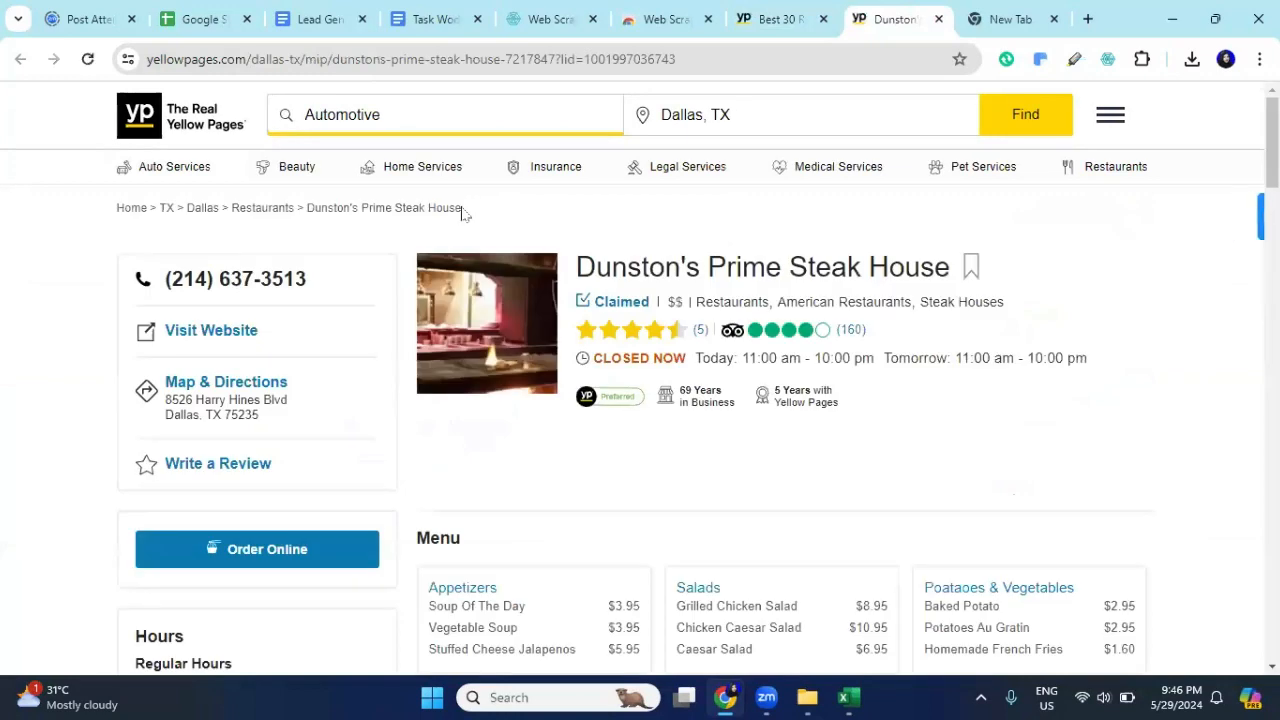
Step: Return to the Dallas restaurant results, enlarge the developer tools pane, and open the child selectors of the URL selector
left_click(790, 16)
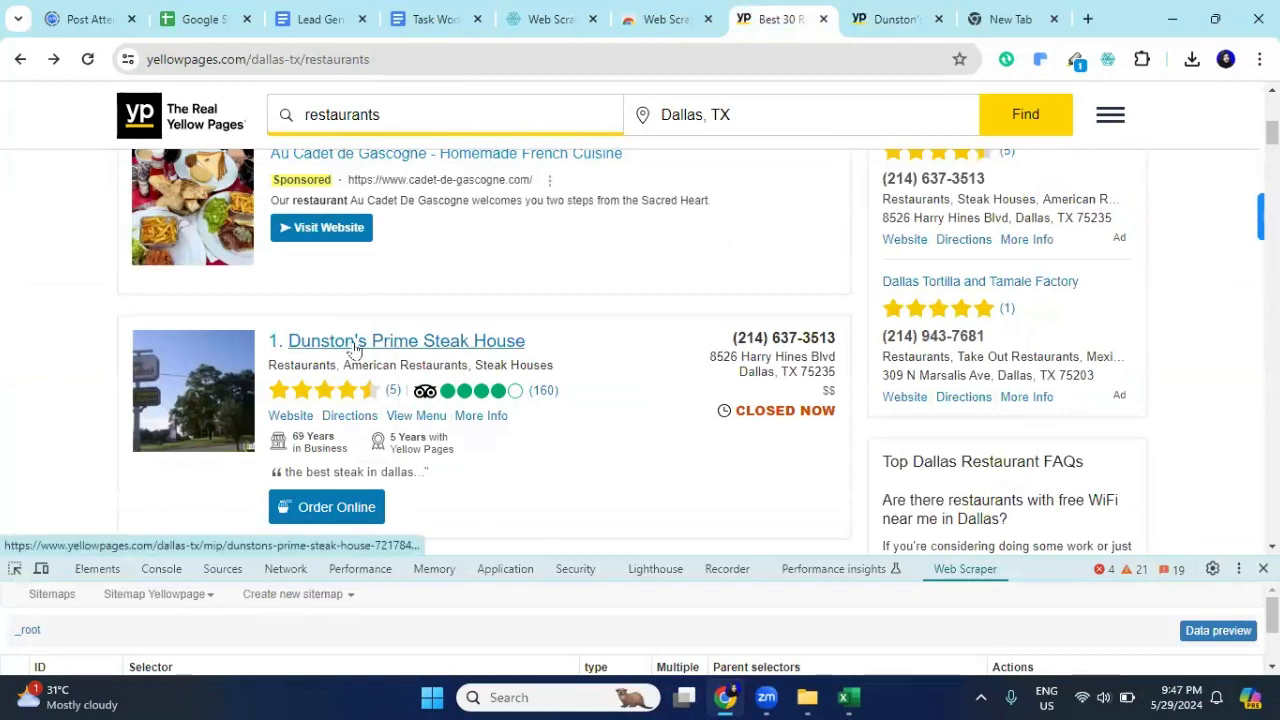
left_click_drag(66, 552, 100, 322)
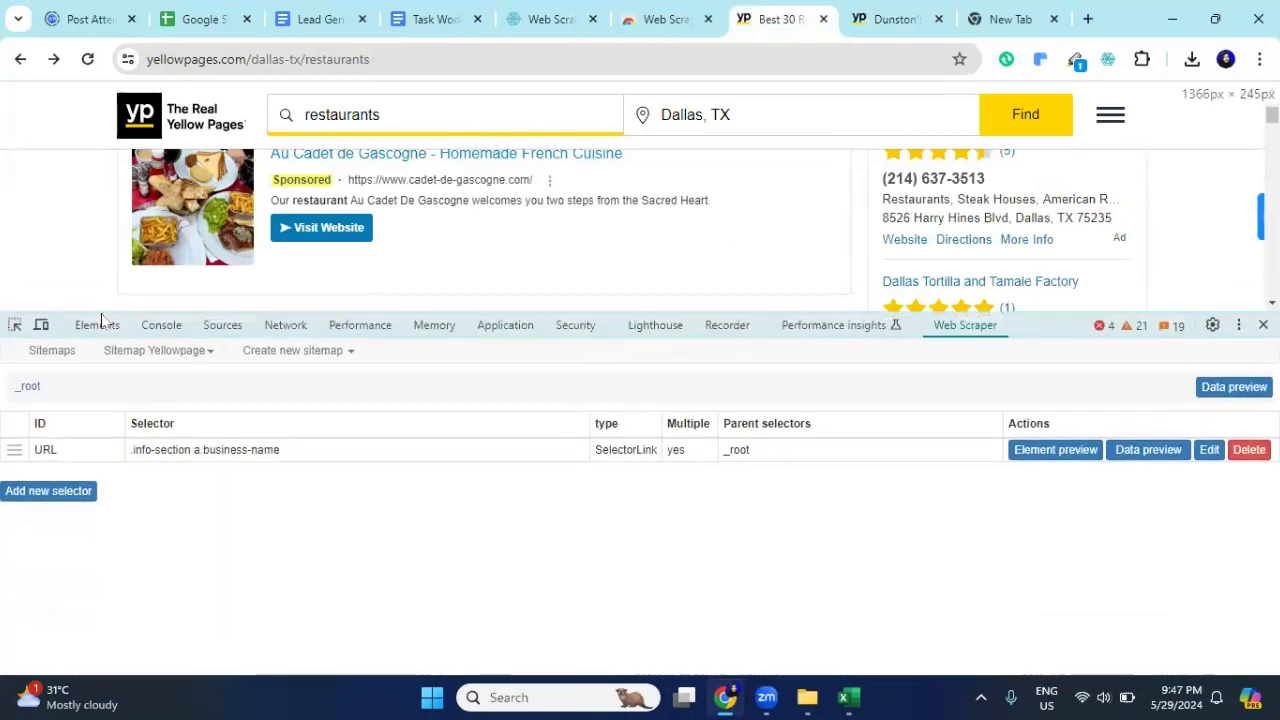
left_click(40, 451)
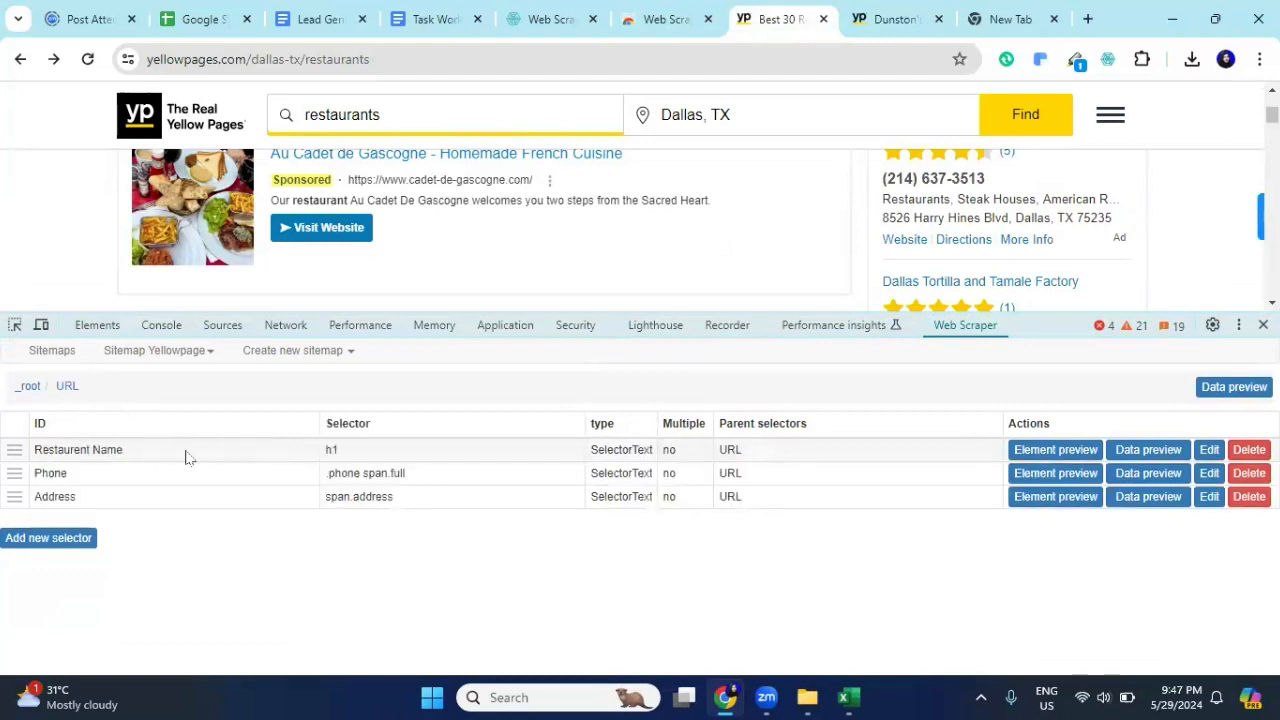
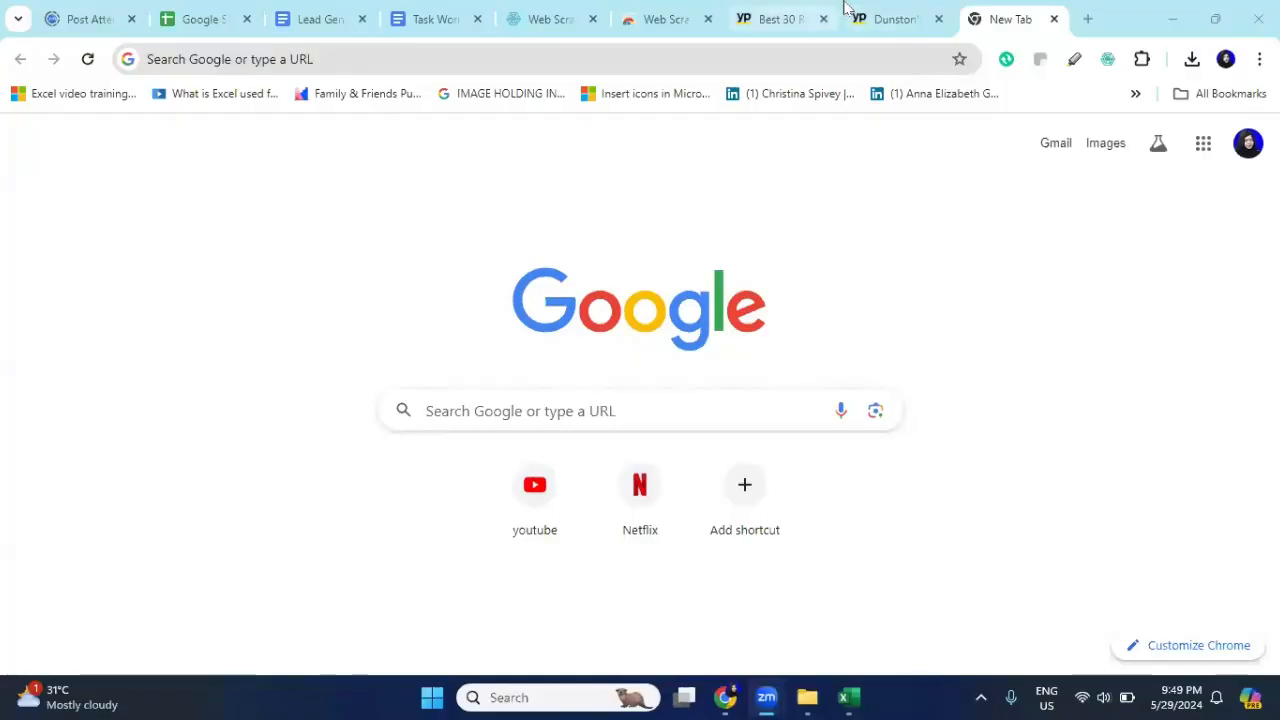
Step: Revisit the Dunston's Prime Steak House page, and examine the Dallas restaurant results down to the page-number links
left_click(870, 12)
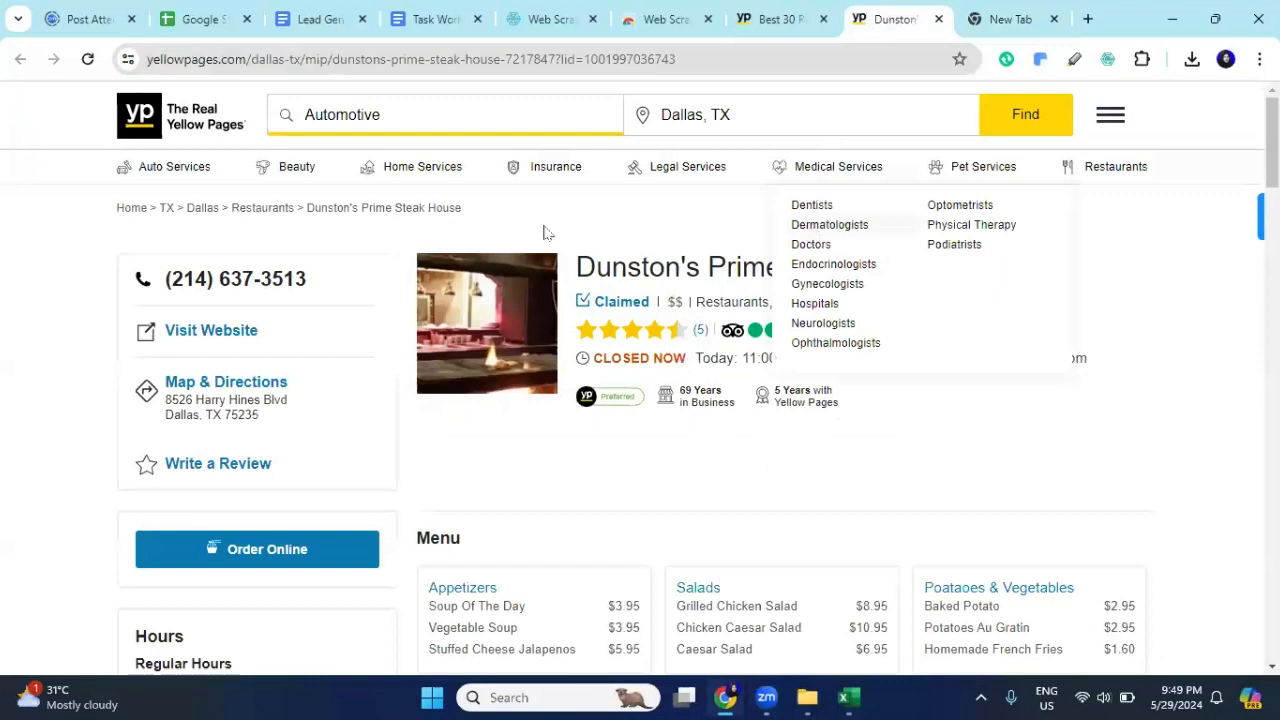
left_click(770, 19)
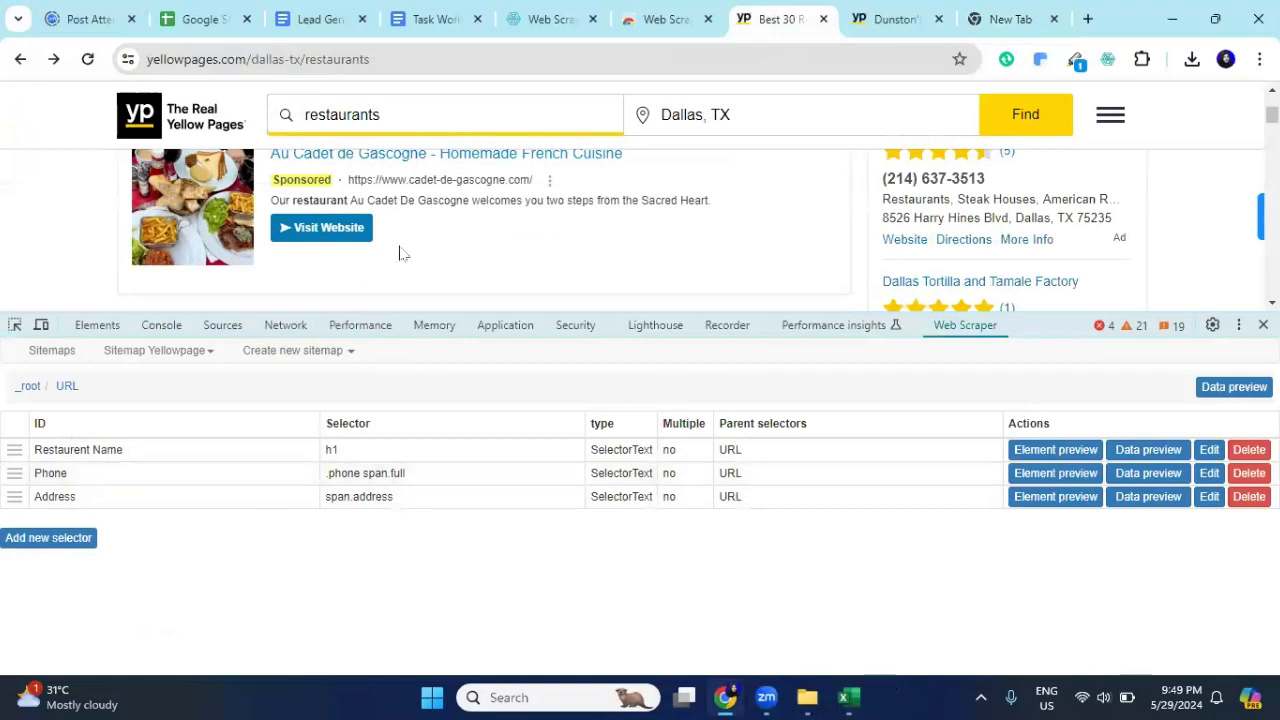
scroll(458, 238, "down", 15)
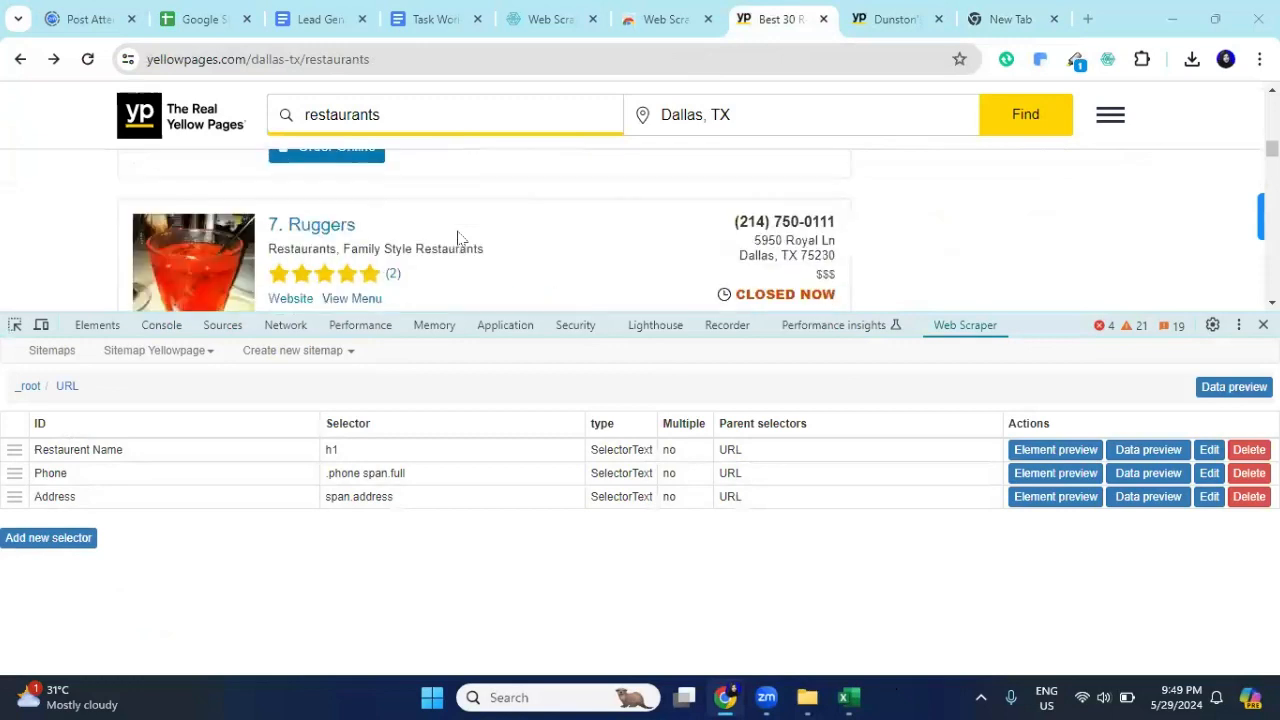
scroll(458, 238, "down", 3)
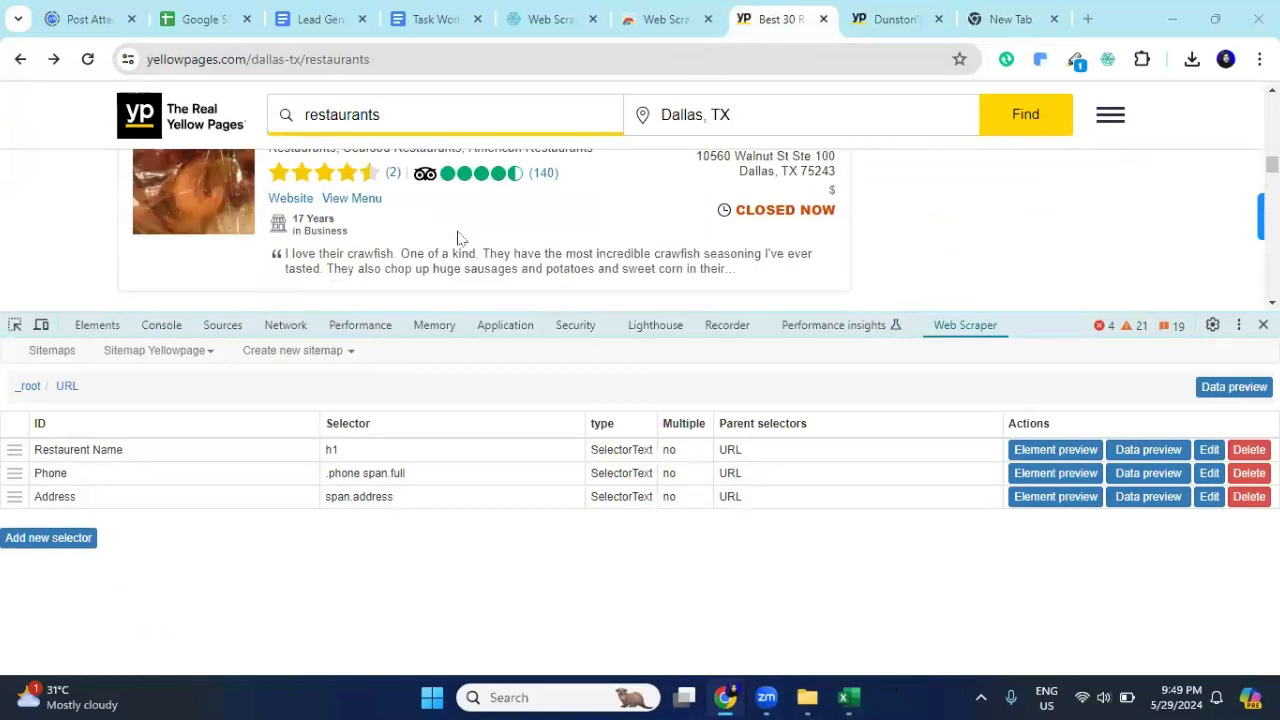
scroll(460, 240, "down", 15)
scroll(466, 250, "down", 15)
scroll(466, 262, "down", 15)
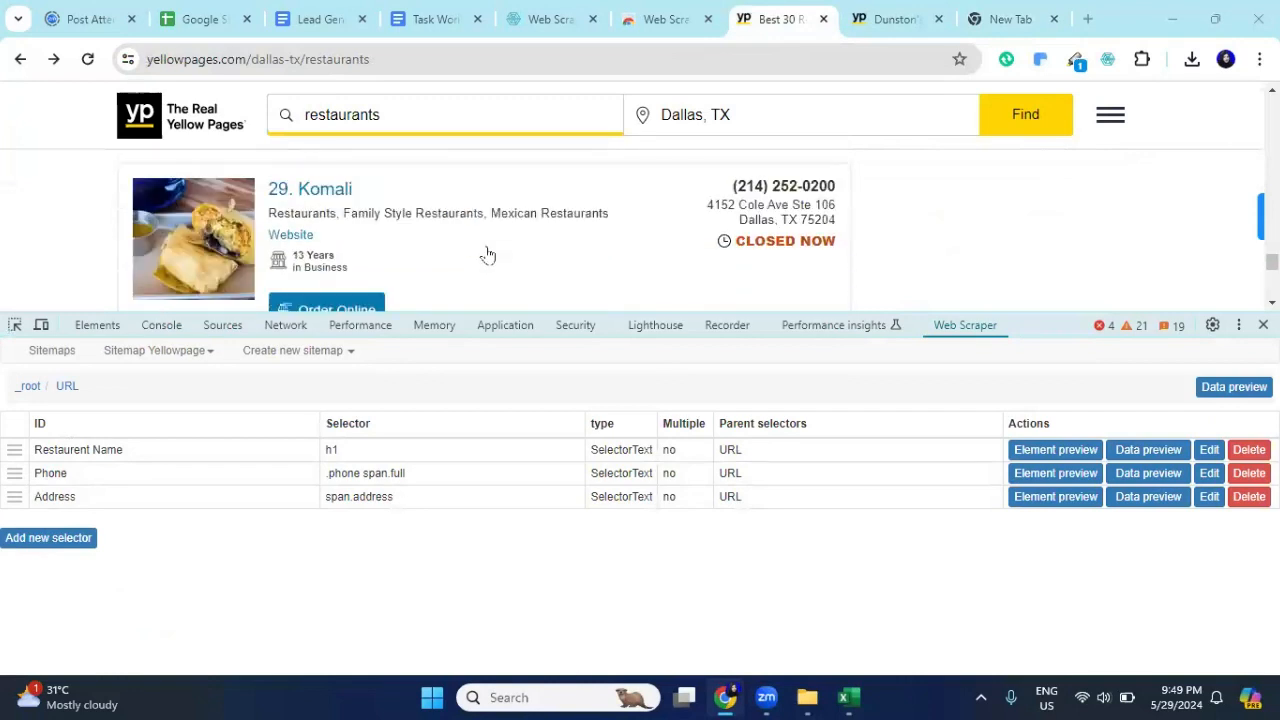
scroll(488, 256, "down", 3)
scroll(487, 254, "down", 3)
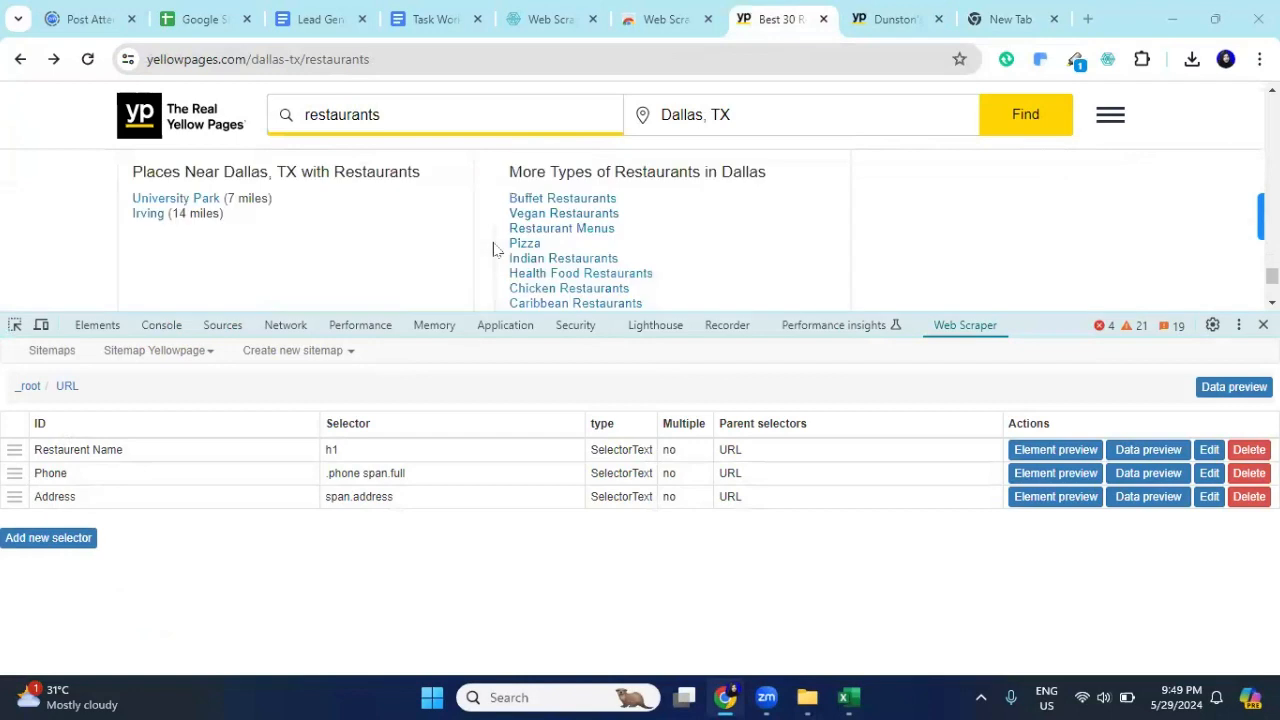
scroll(712, 190, "up", 1)
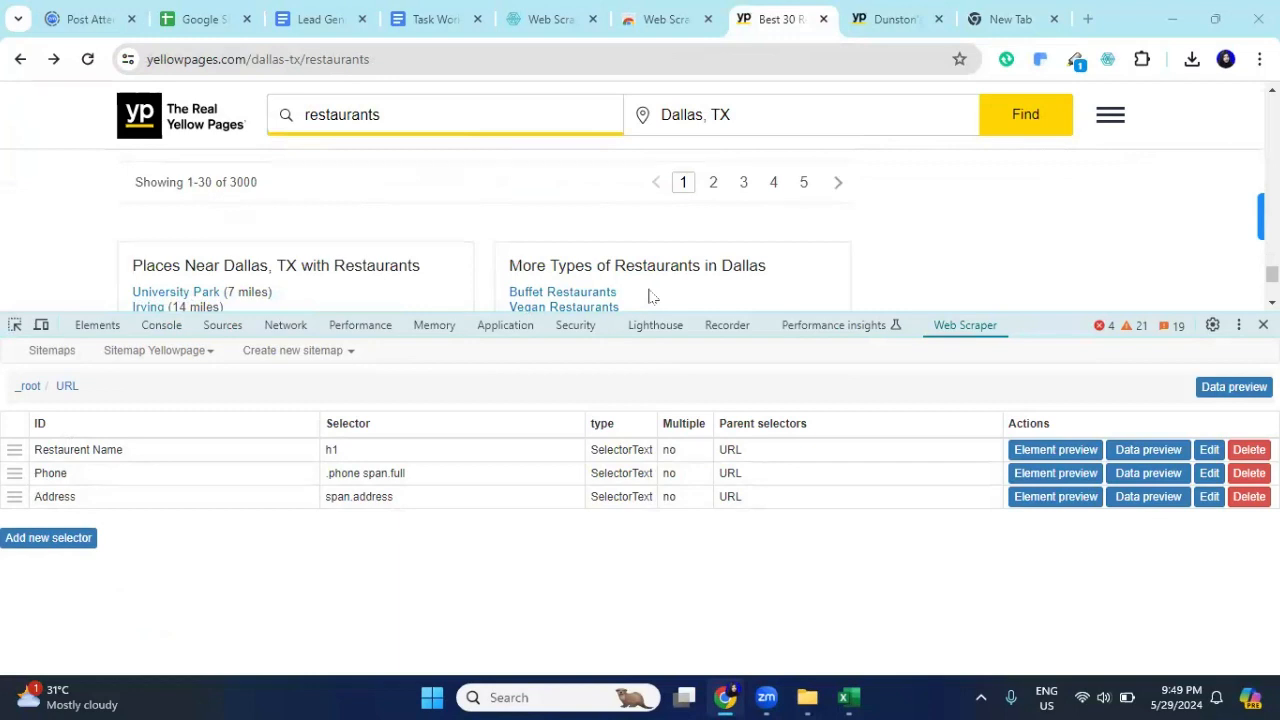
Step: Reopen the Yellowpage sitemap at its root selectors and review the restaurant results down to the pagination links
left_click(52, 351)
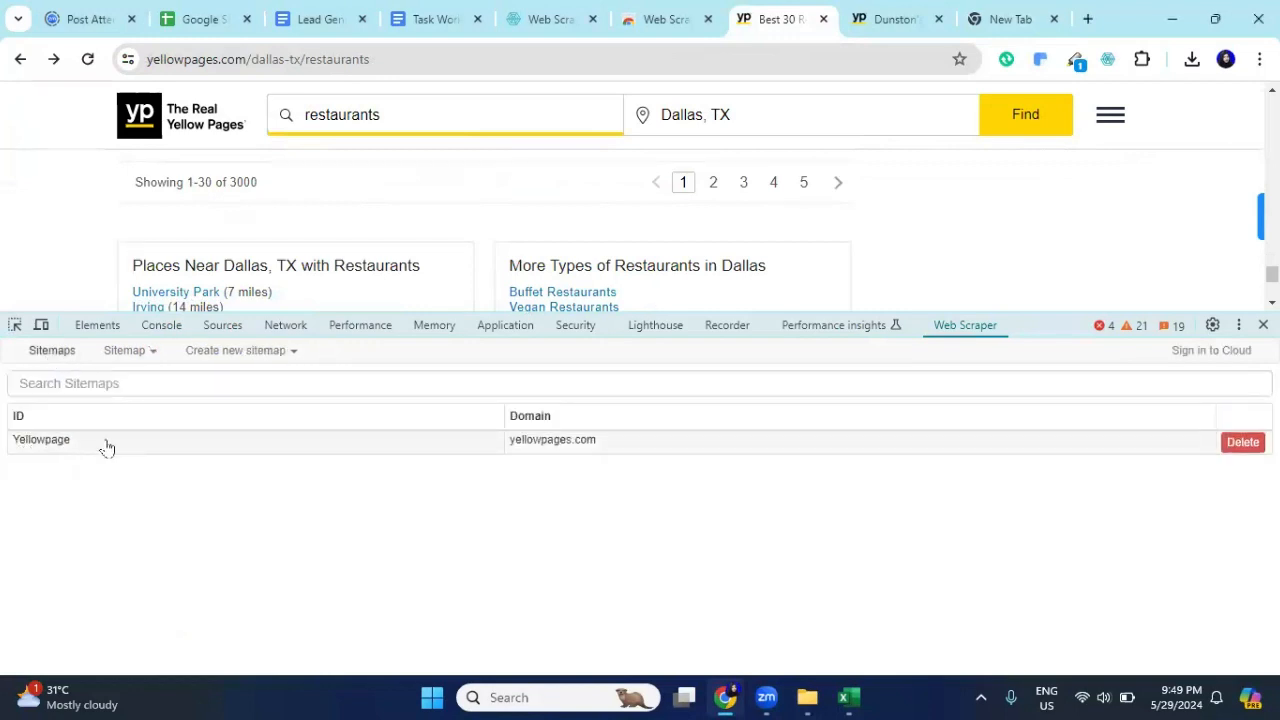
left_click(105, 445)
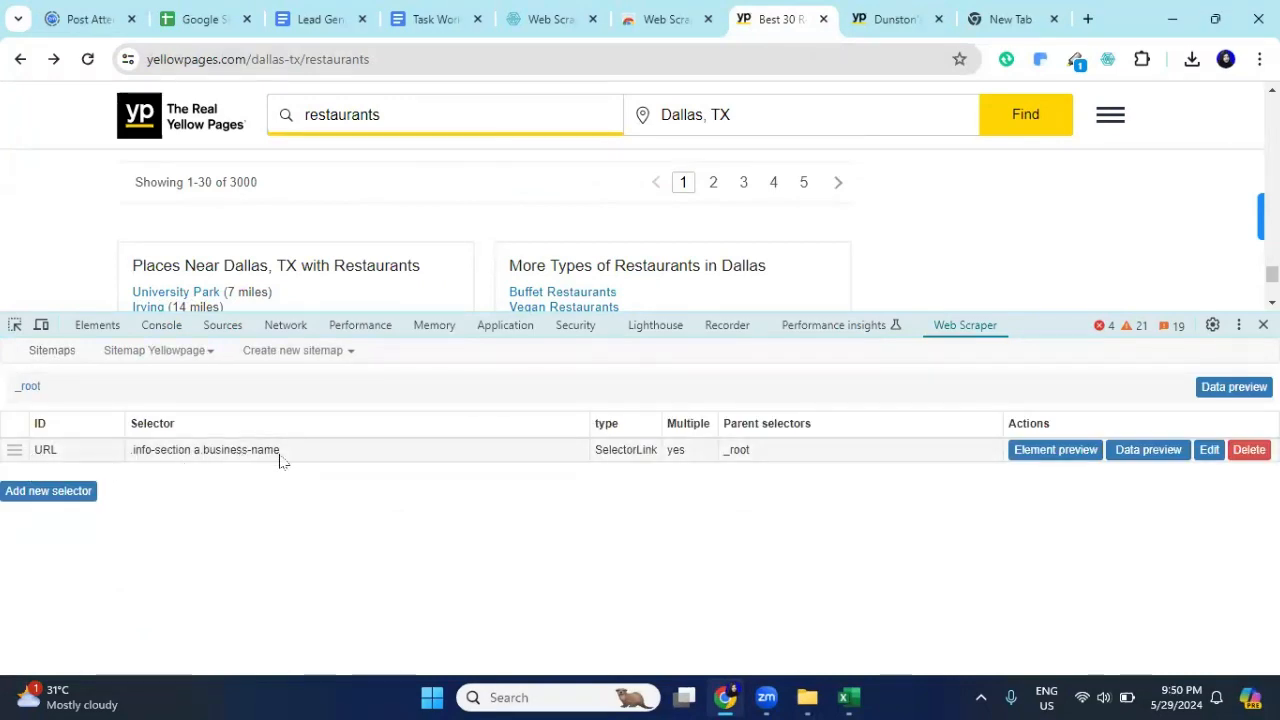
scroll(517, 204, "up", 15)
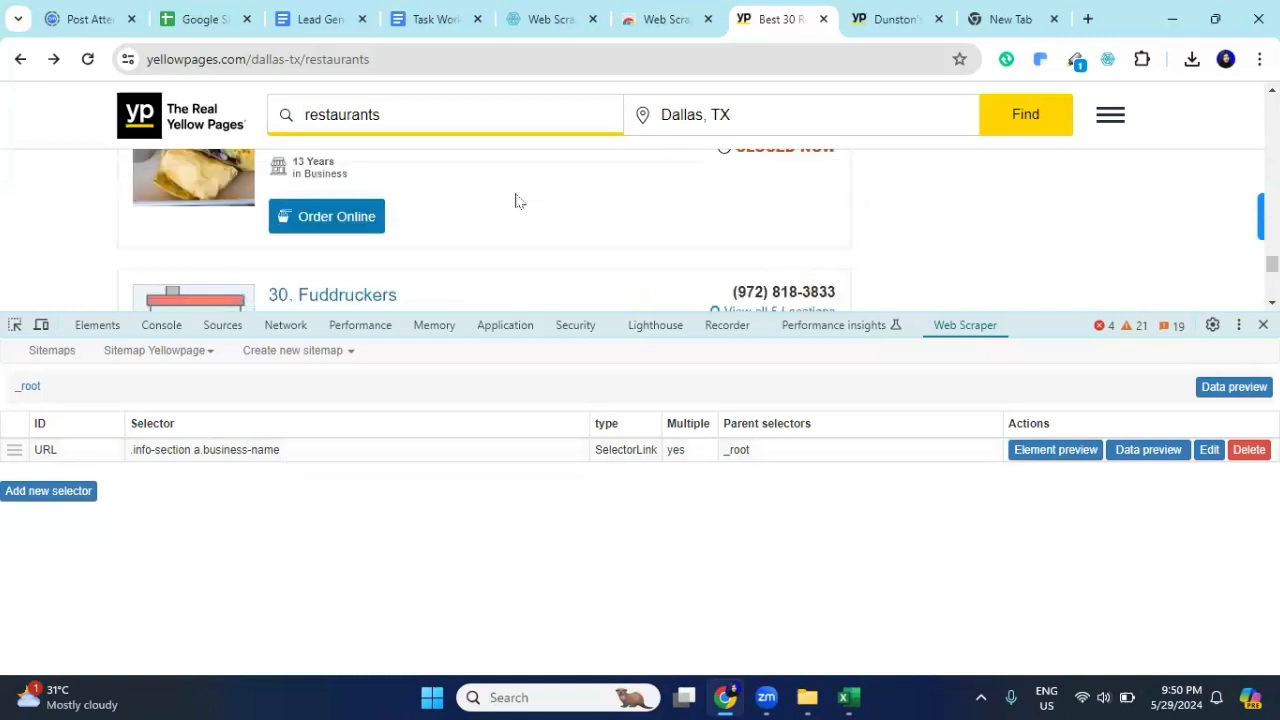
scroll(517, 204, "up", 20)
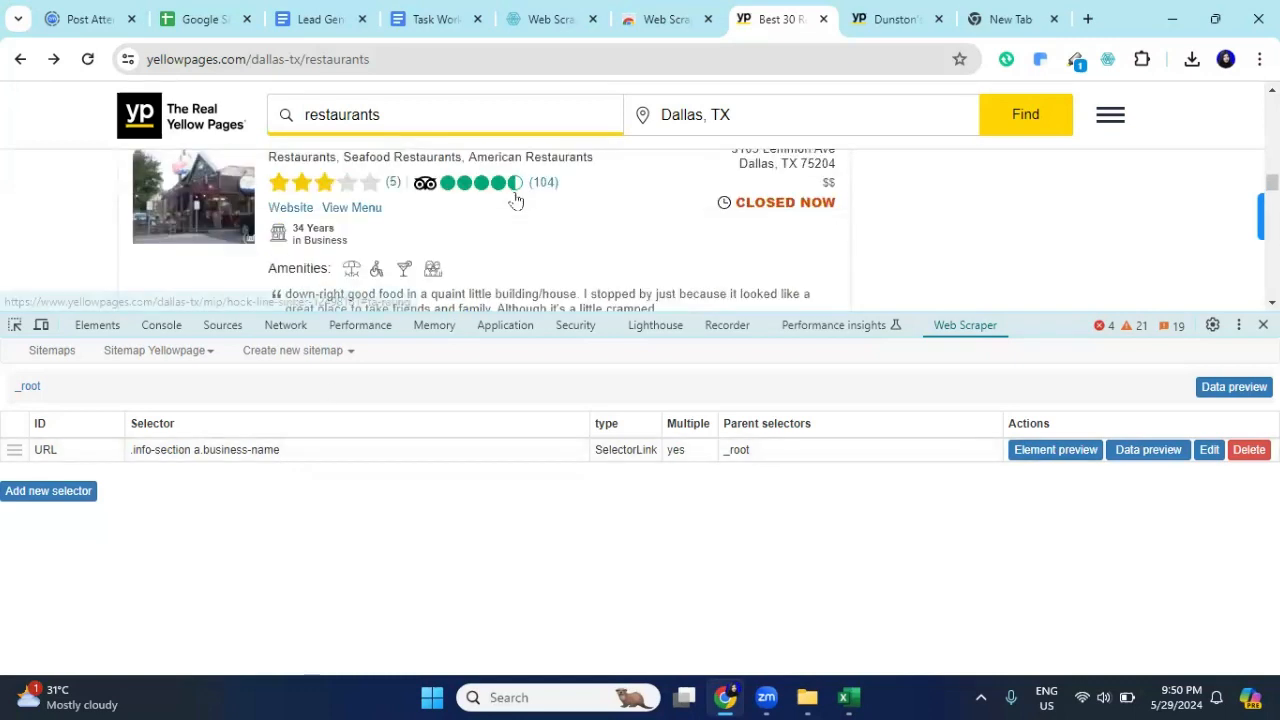
scroll(517, 201, "up", 5)
scroll(516, 201, "up", 1)
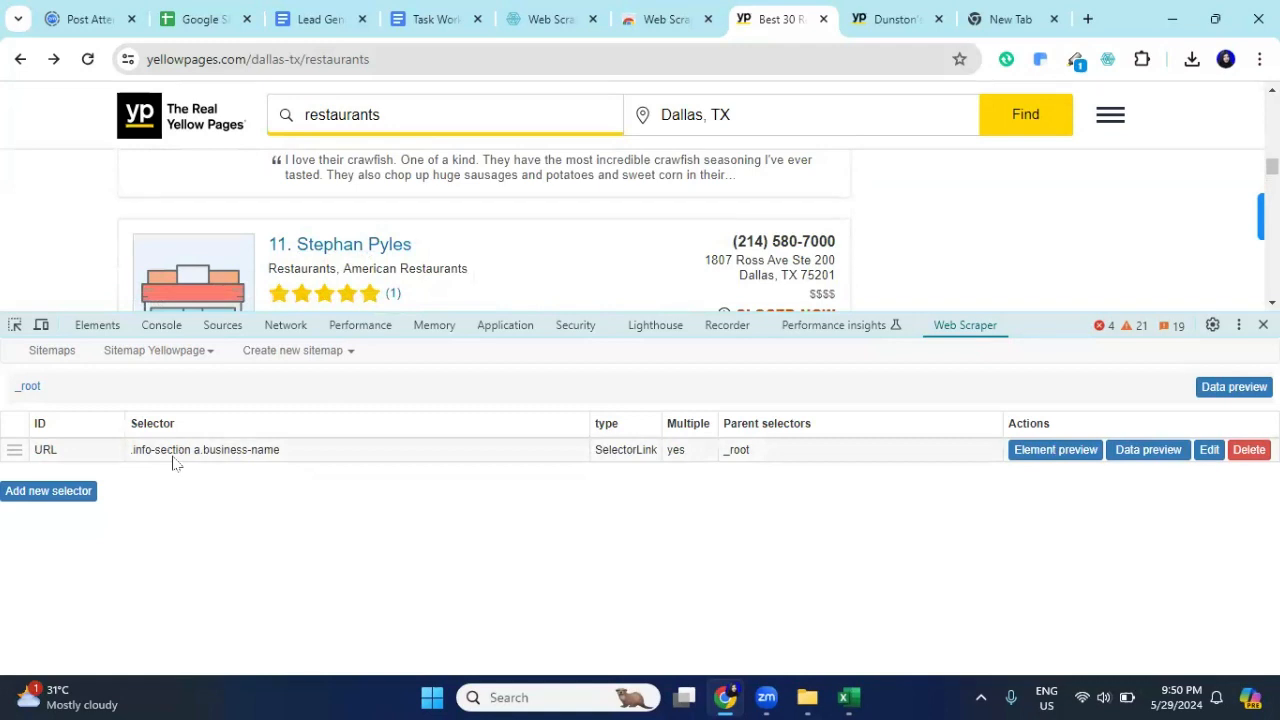
scroll(500, 230, "down", 10)
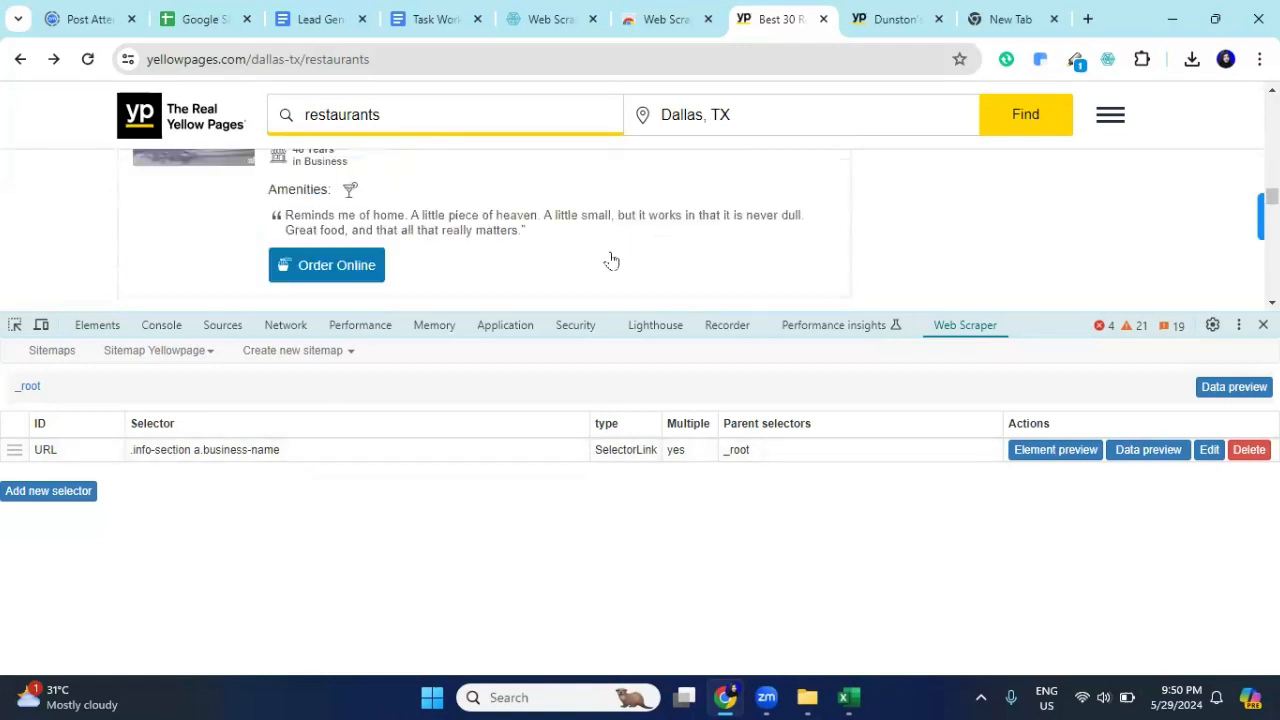
scroll(700, 240, "down", 20)
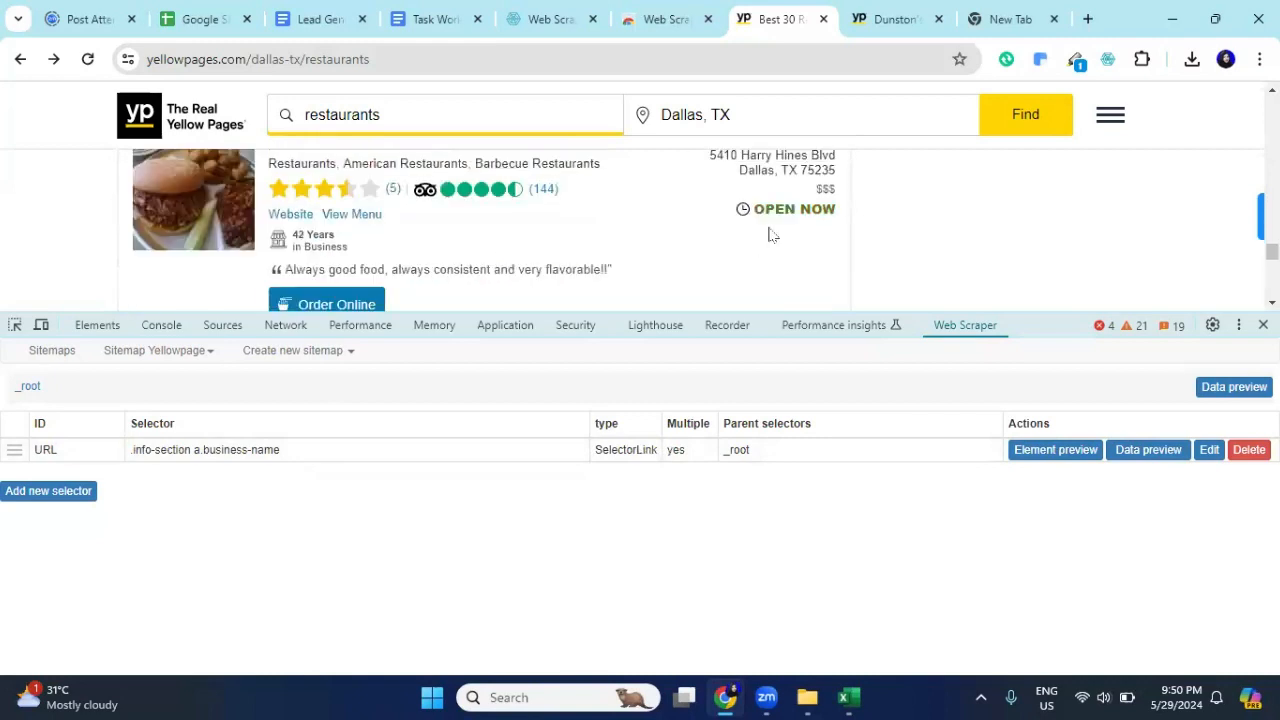
scroll(772, 237, "down", 2)
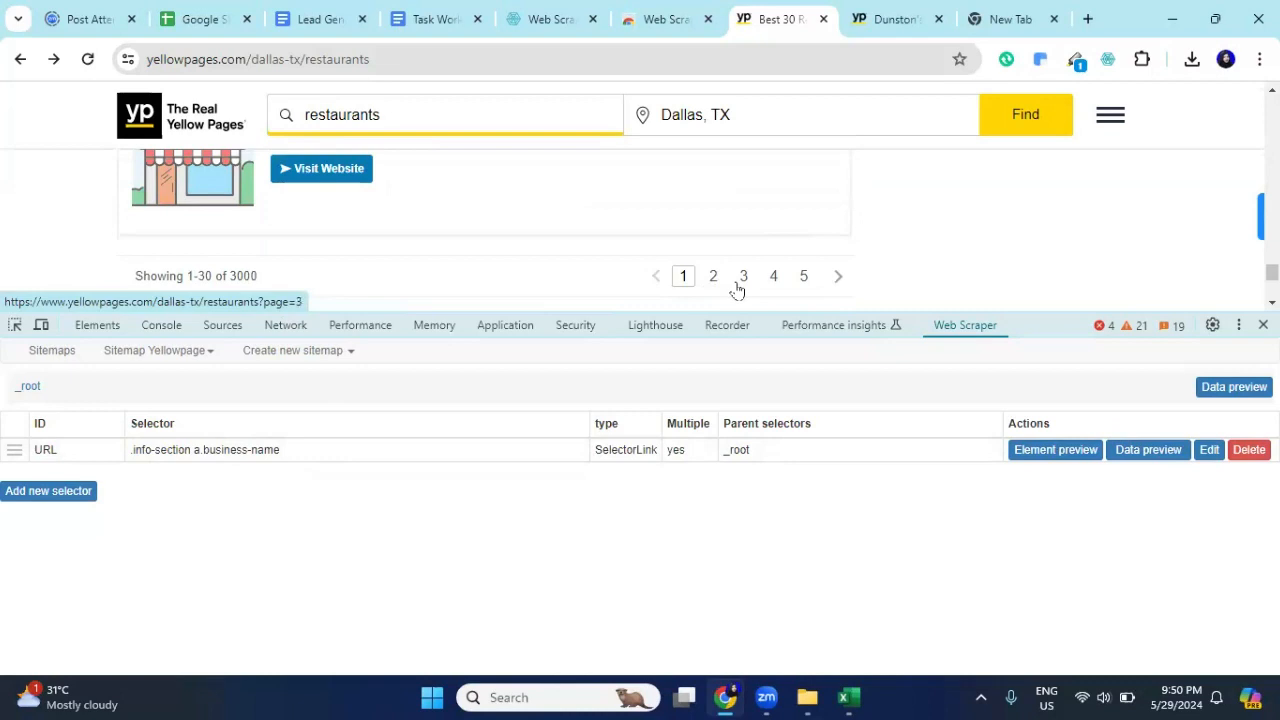
Step: Start a new root selector with the ID nextpages, set its type to Link, and allow multiple matches
left_click(57, 500)
left_click(171, 381)
type("ne")
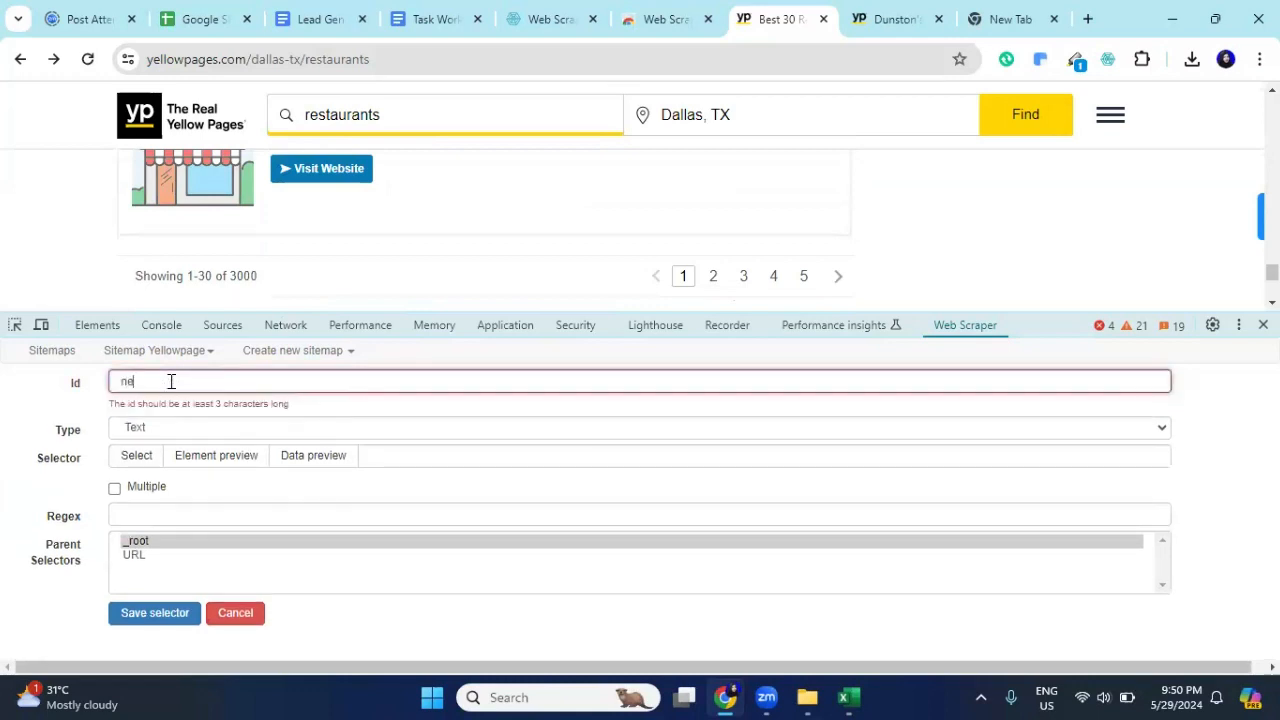
type("xtpa")
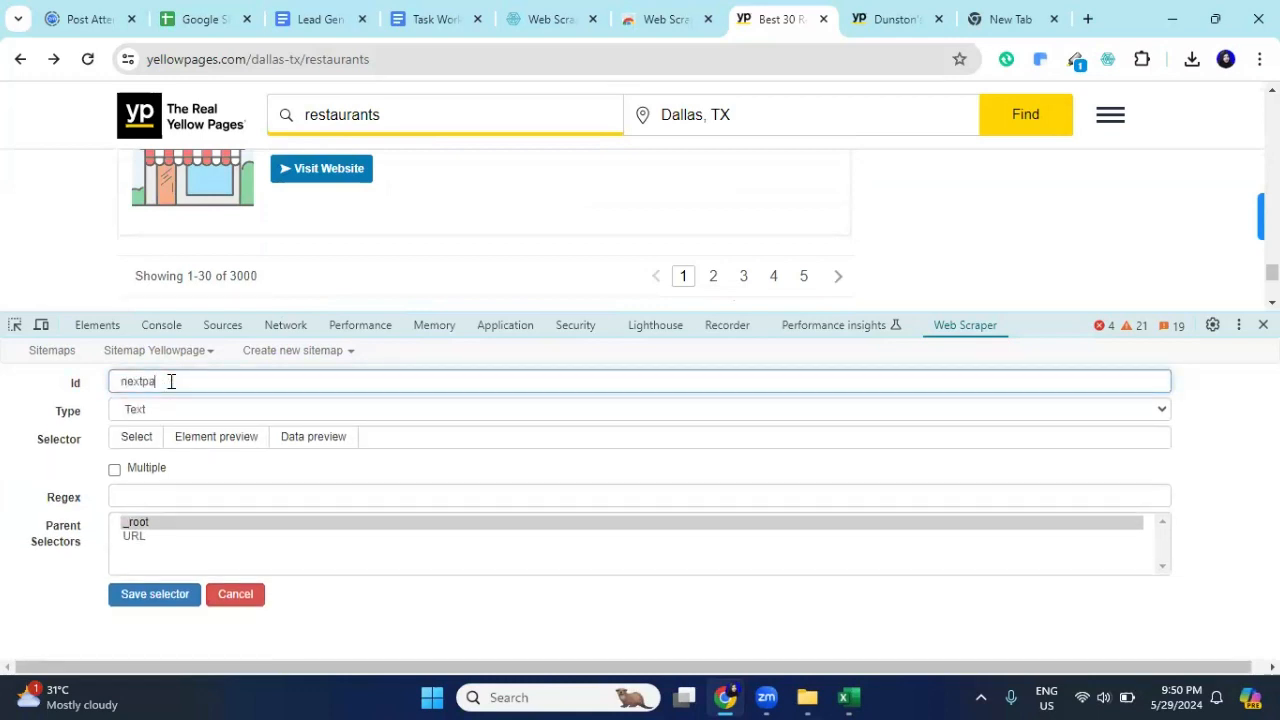
type("ges")
left_click(157, 412)
left_click(157, 443)
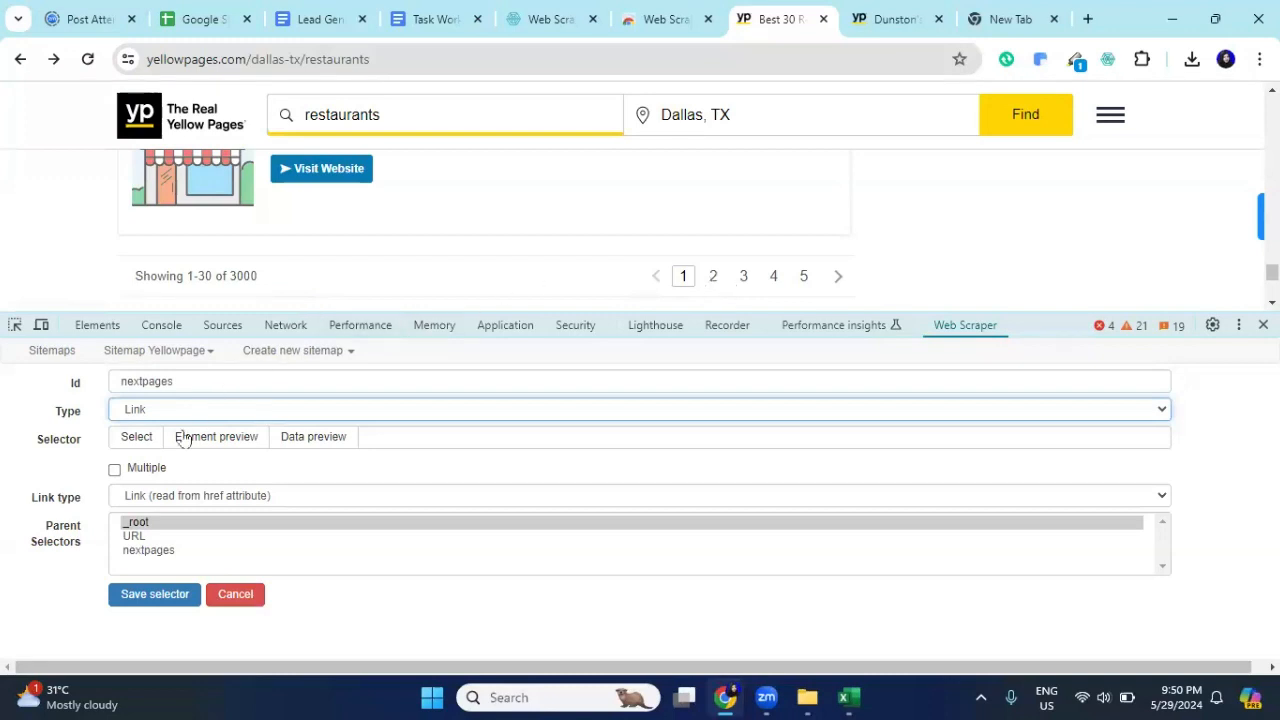
left_click(114, 470)
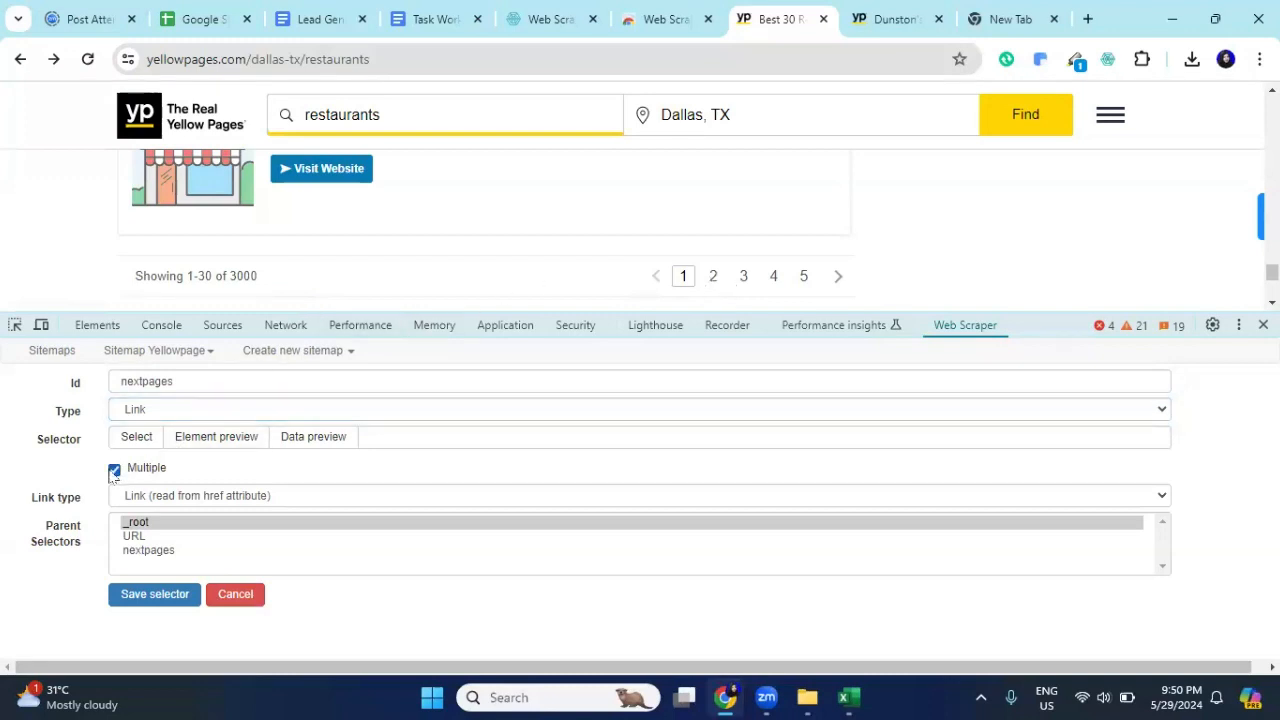
Step: Pick the page 2 and 3 links so the nextpages selector uses ".pagination a", and save the selector
left_click(155, 440)
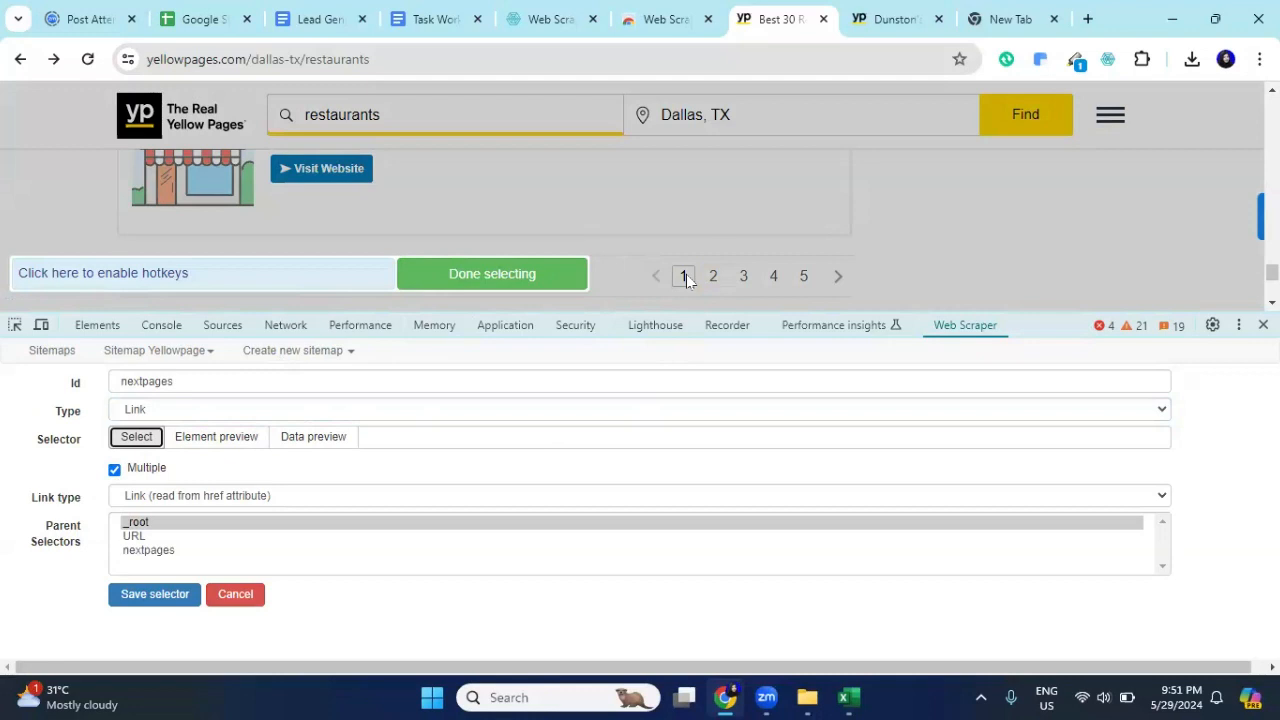
left_click(713, 277)
left_click(743, 278)
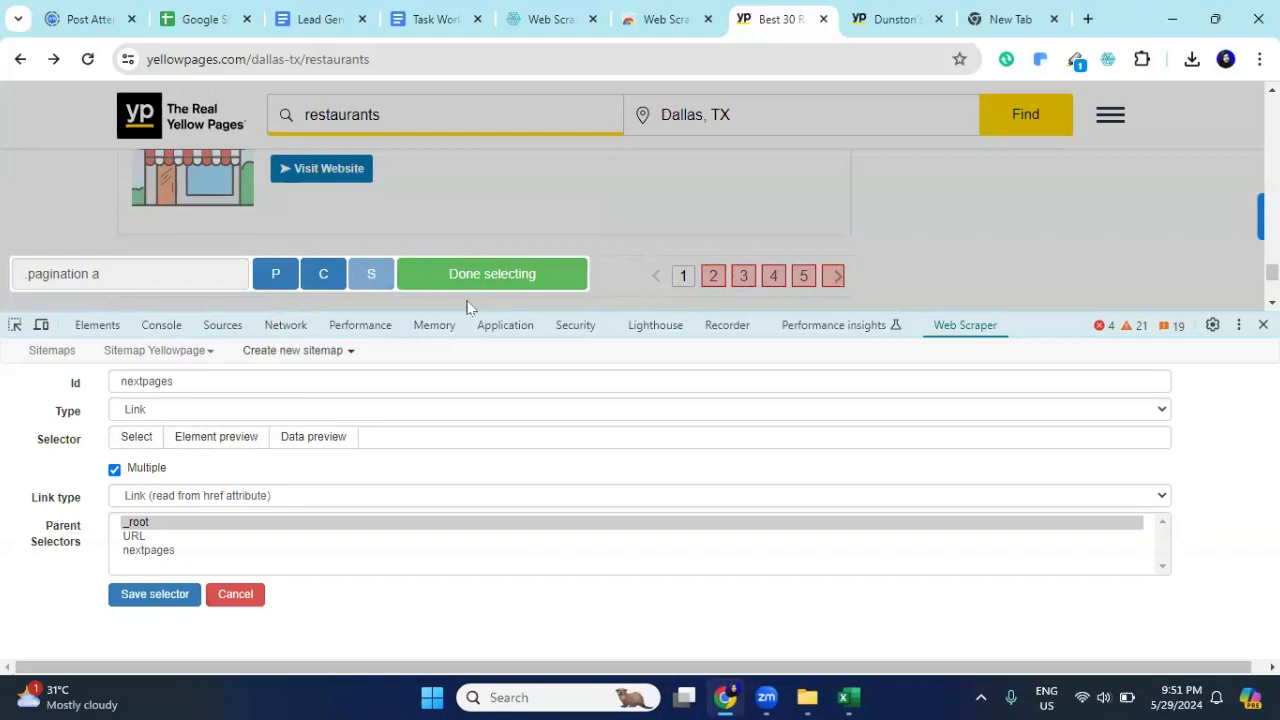
left_click(526, 274)
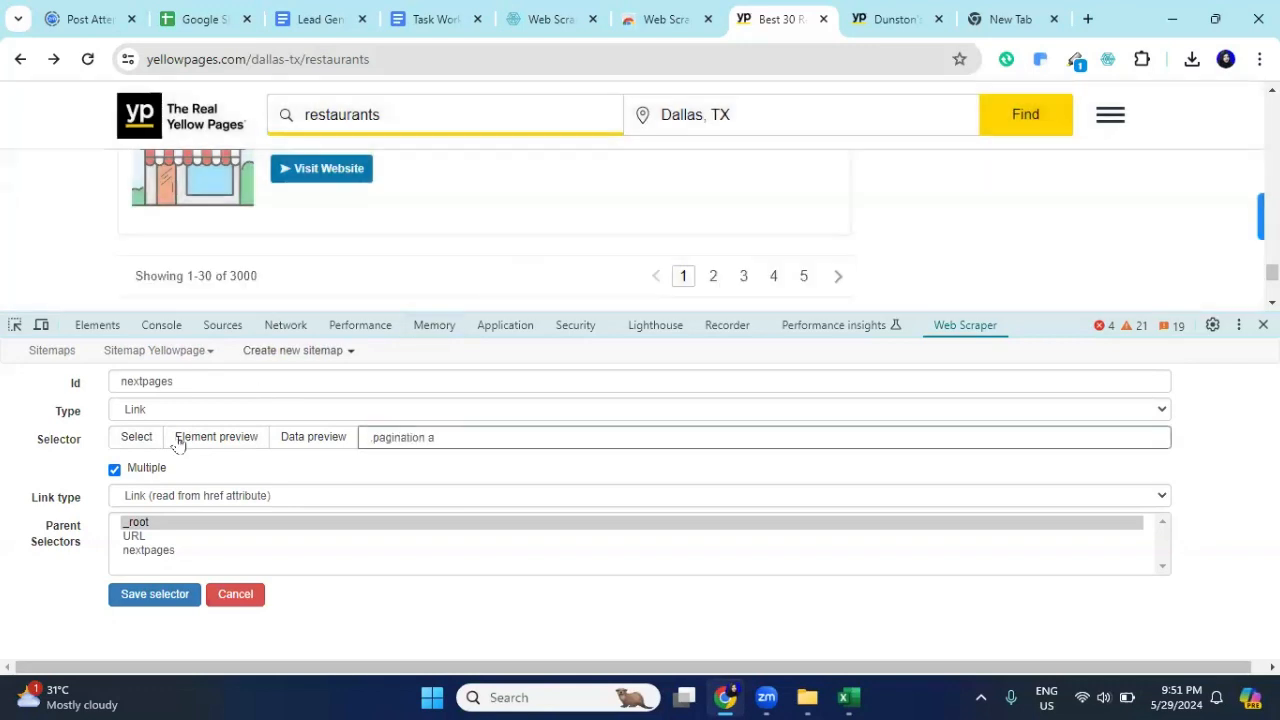
left_click(123, 602)
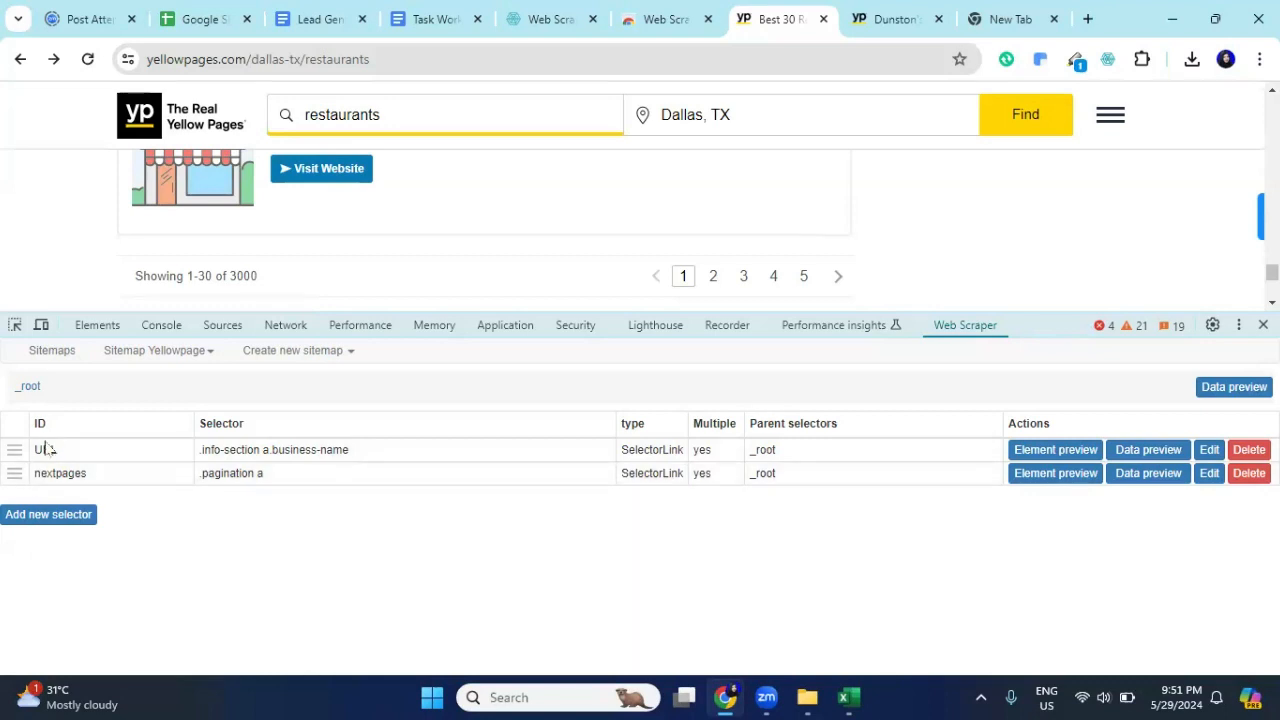
Step: Set both _root and nextpages as parent selectors of the URL selector and save it
left_click(1207, 458)
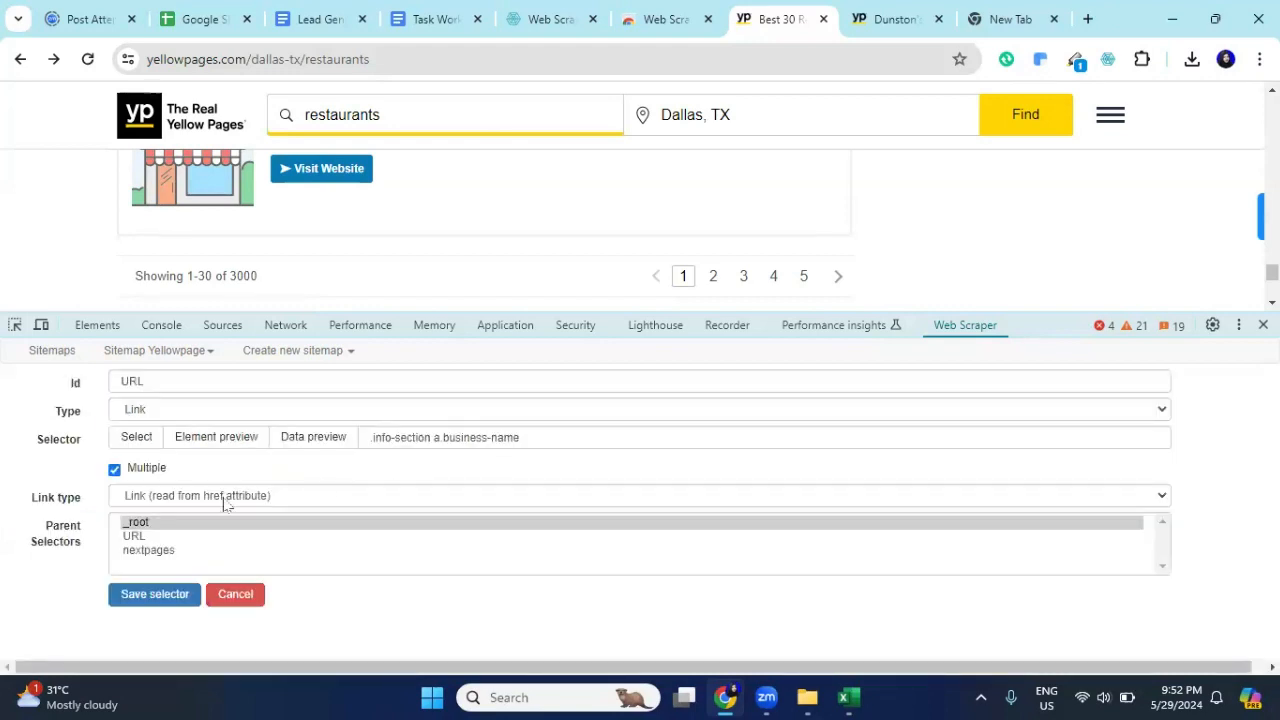
left_click(143, 551)
left_click(146, 523)
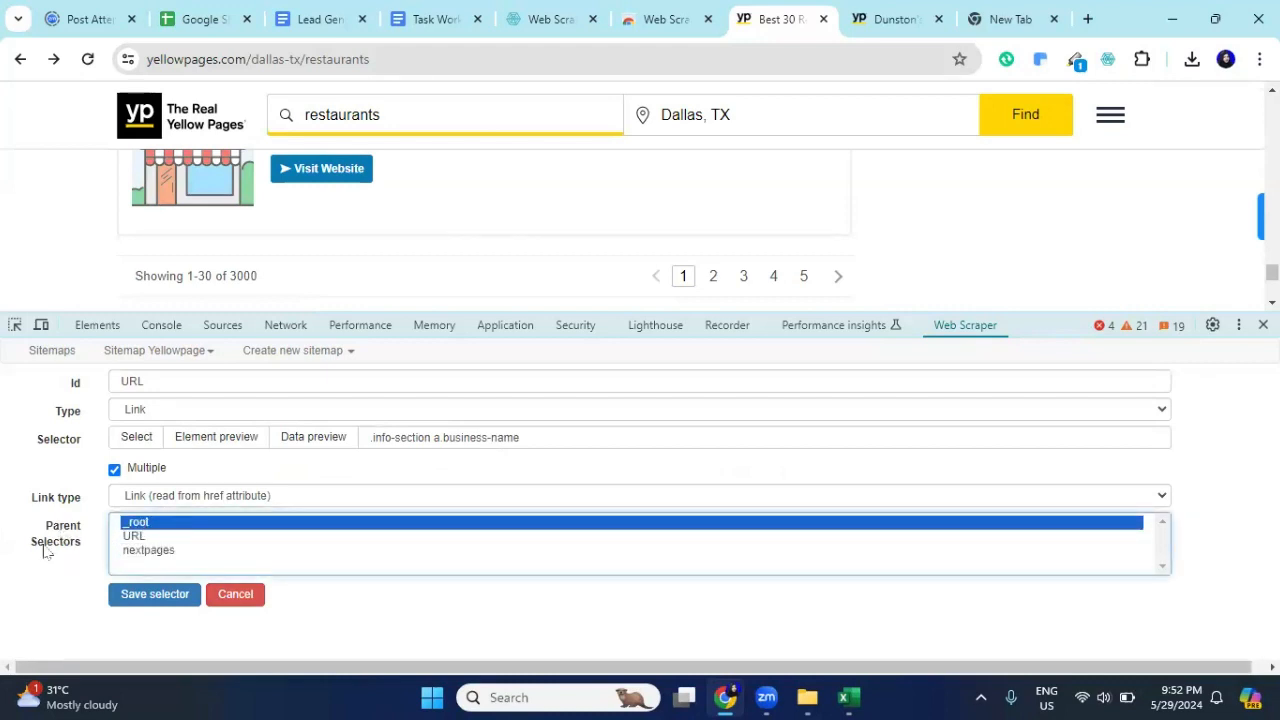
left_click(146, 551, "ctrl")
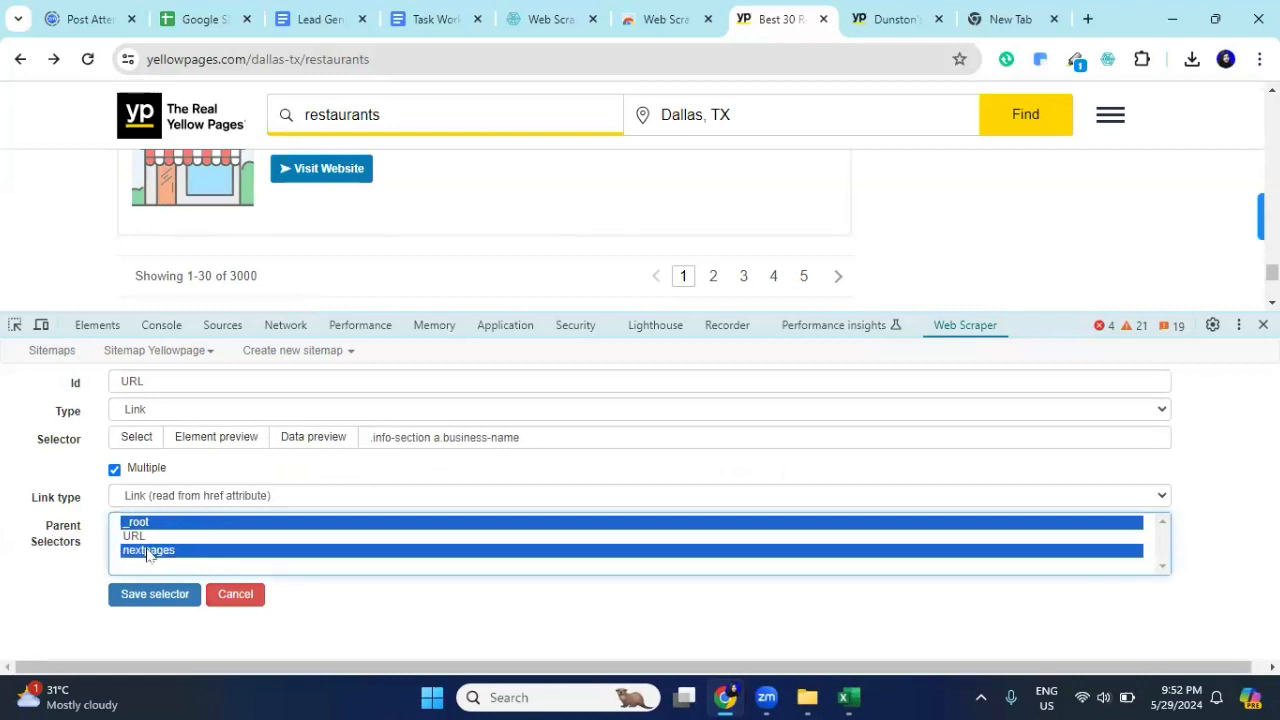
left_click(136, 600)
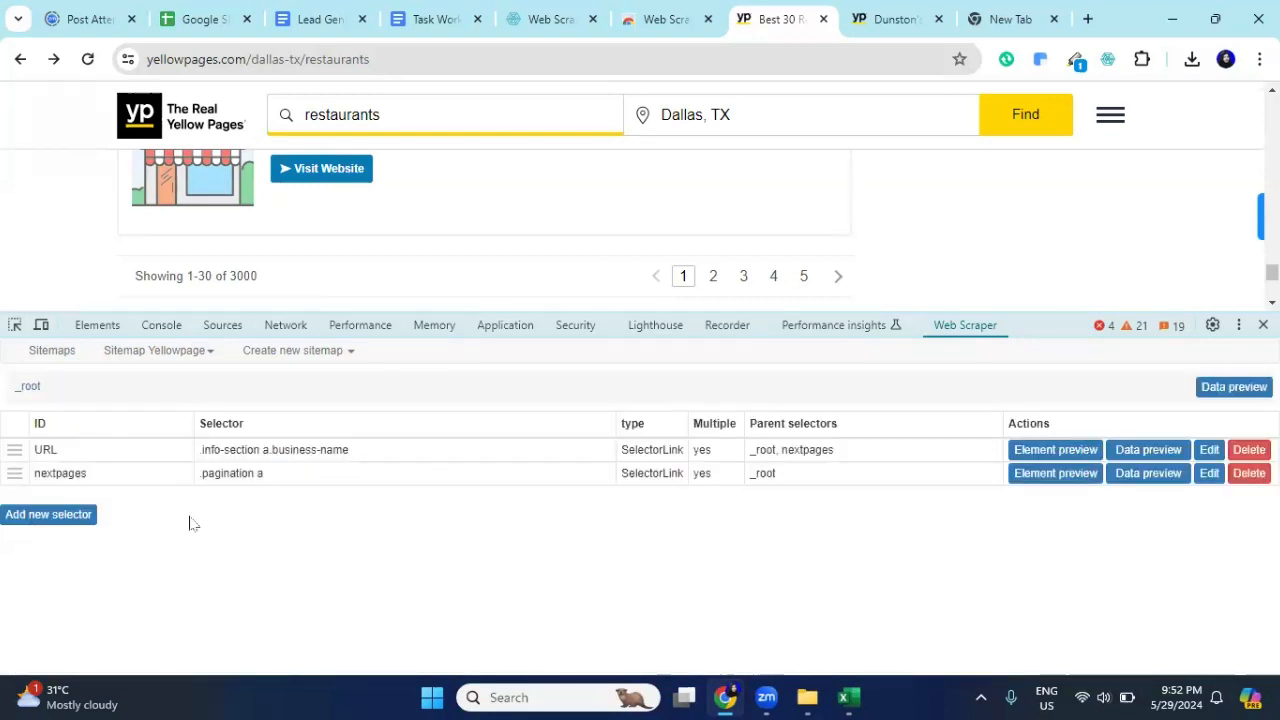
Step: Review the child selectors under URL and return to the root selectors of the Yellowpage sitemap
left_click(72, 455)
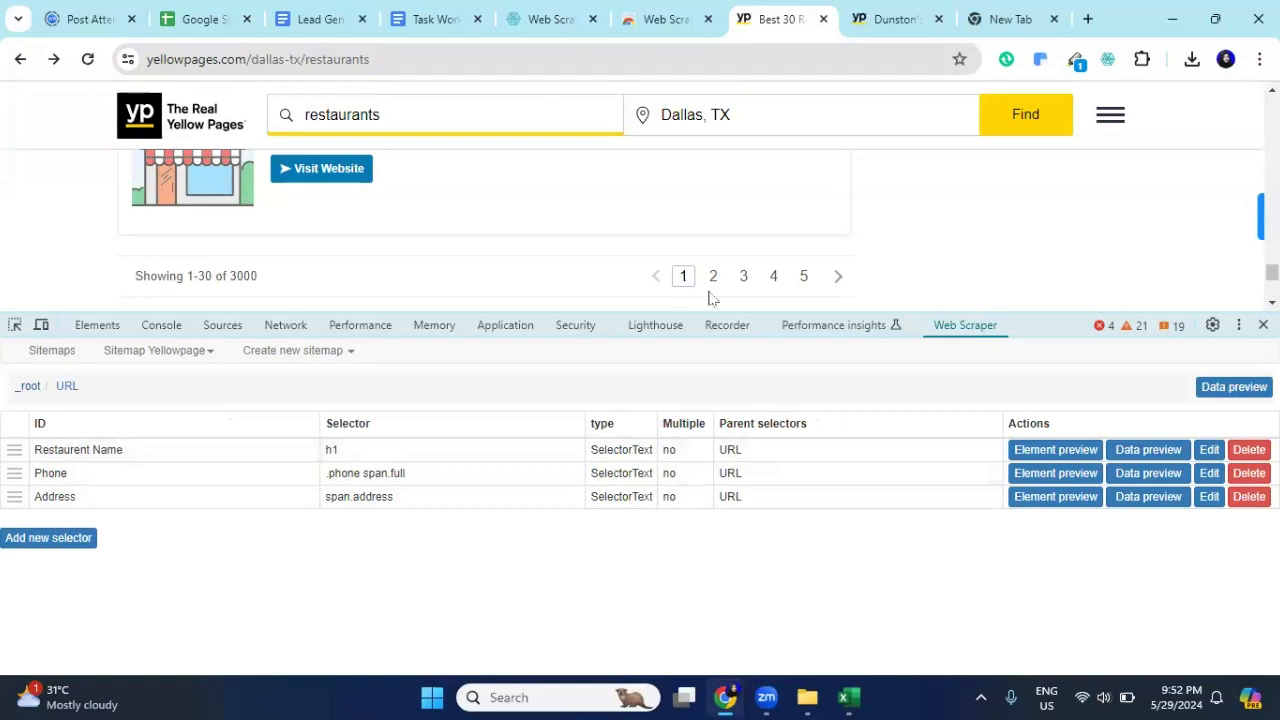
left_click(168, 350)
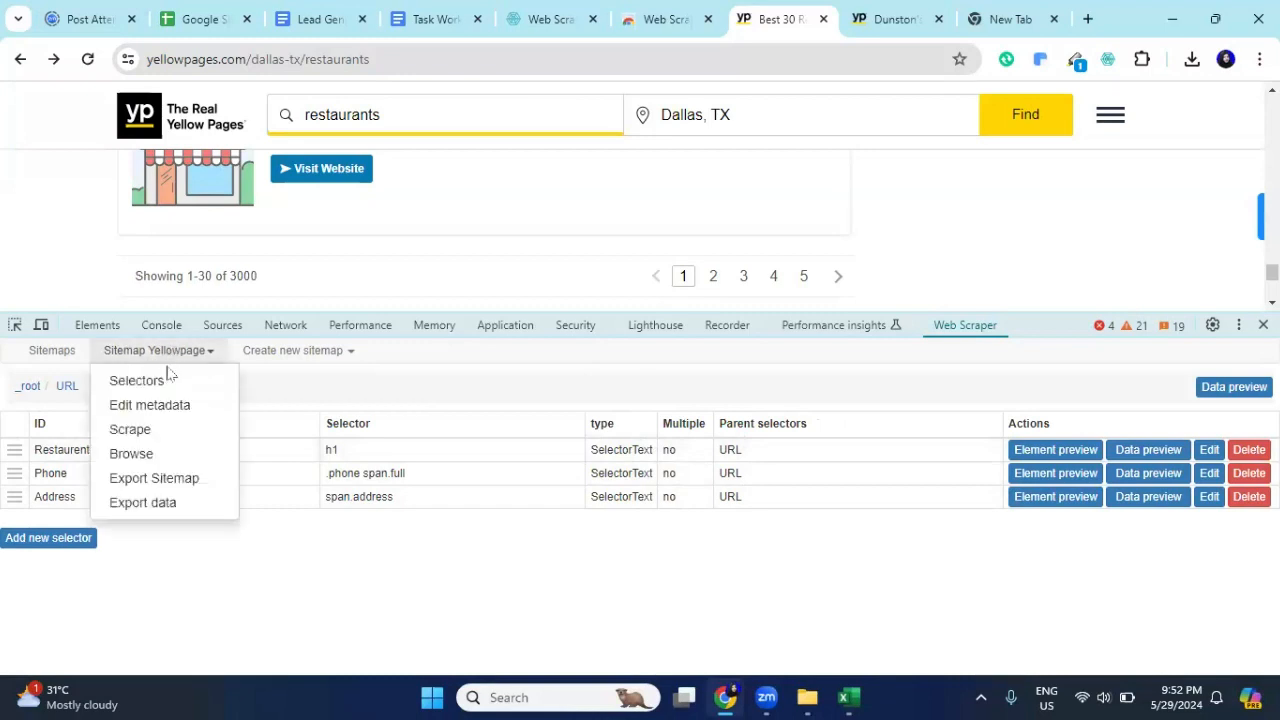
left_click(388, 383)
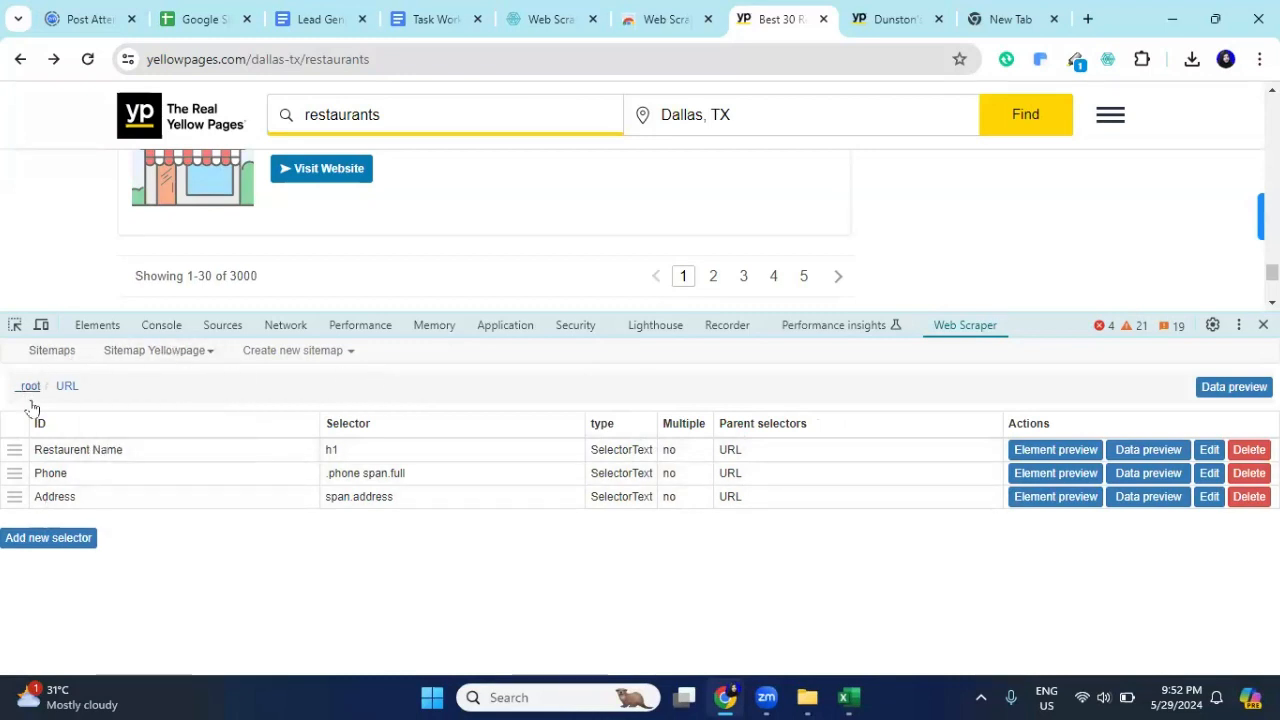
left_click(50, 351)
left_click(65, 443)
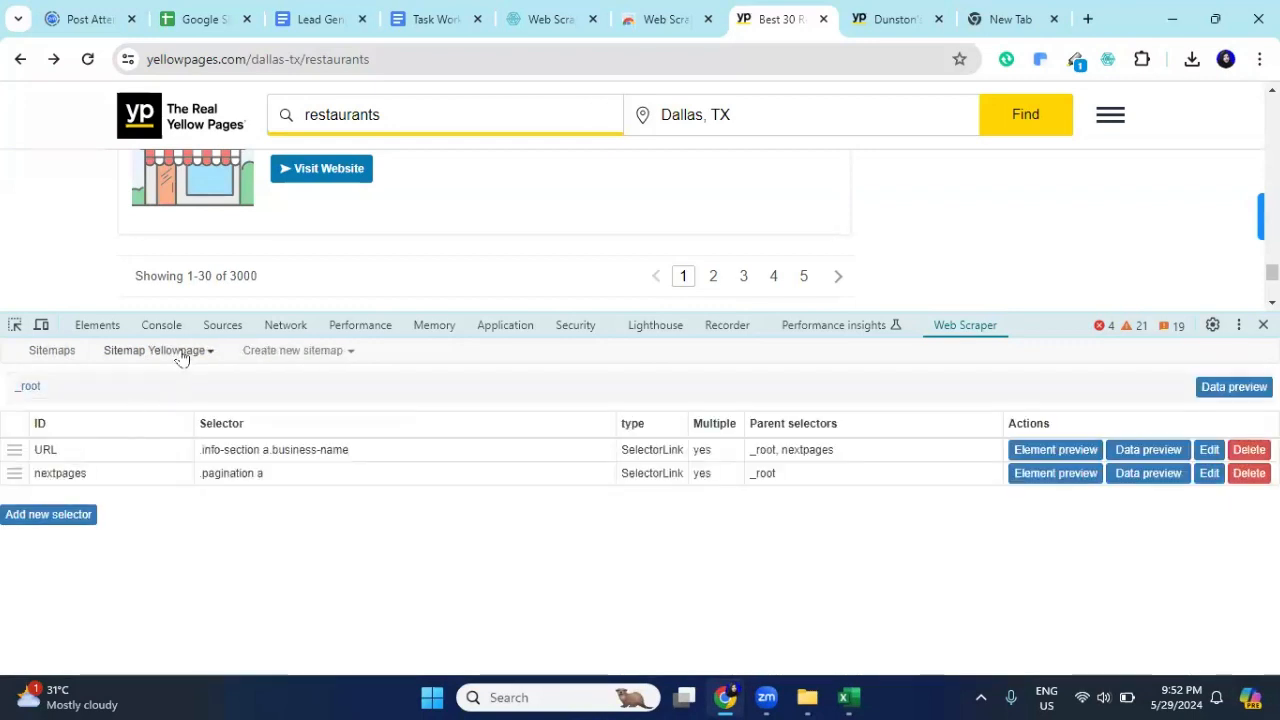
Step: Return to the list of sitemaps and reopen the Yellowpage sitemap's root selectors
left_click(180, 352)
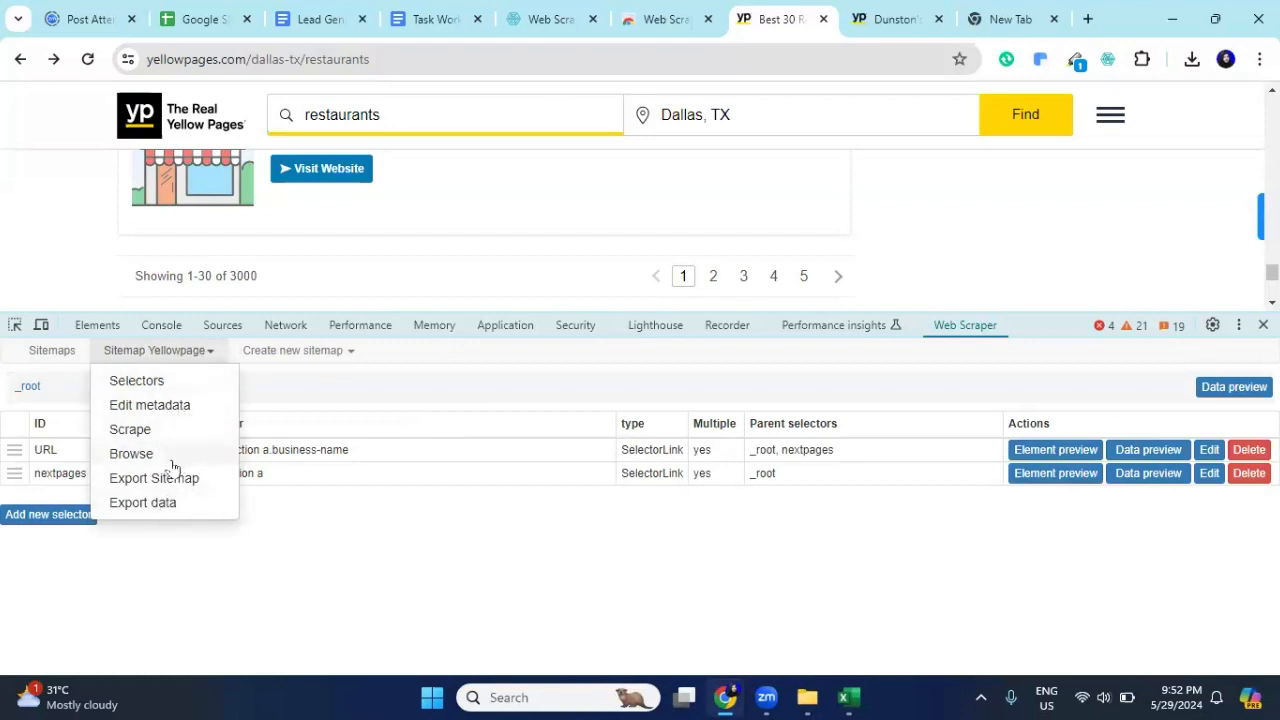
left_click(125, 567)
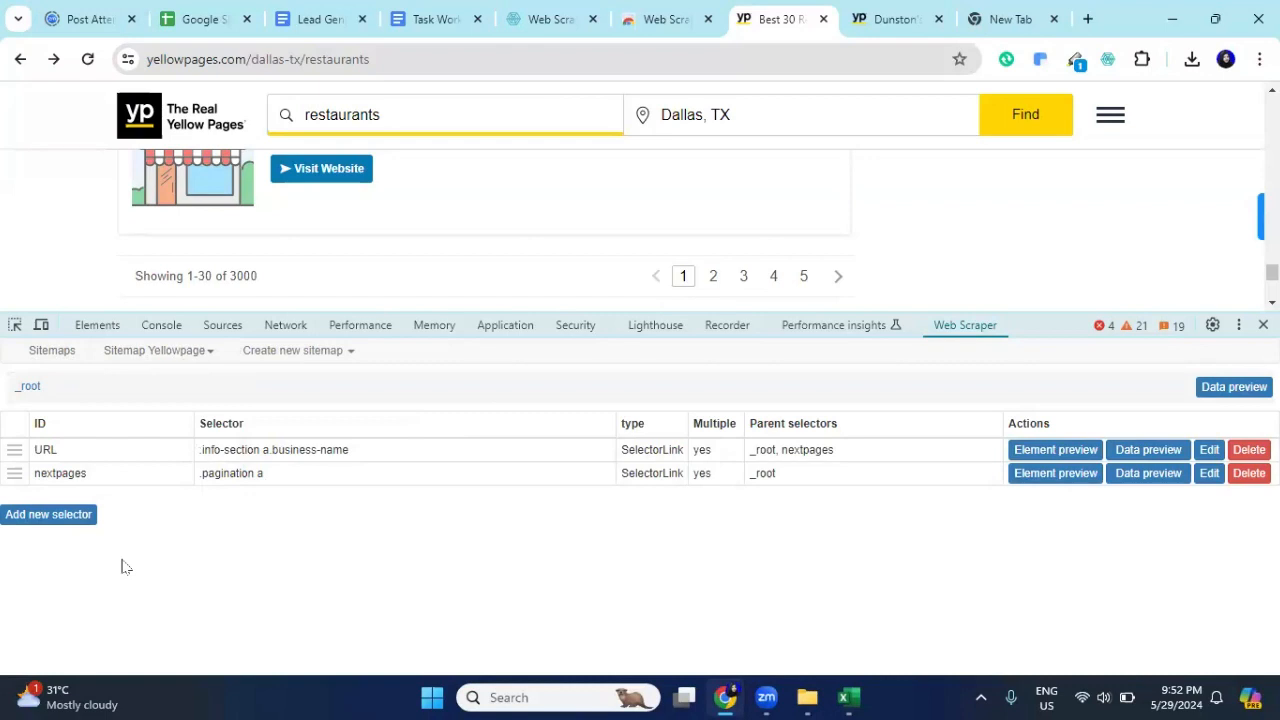
left_click(51, 356)
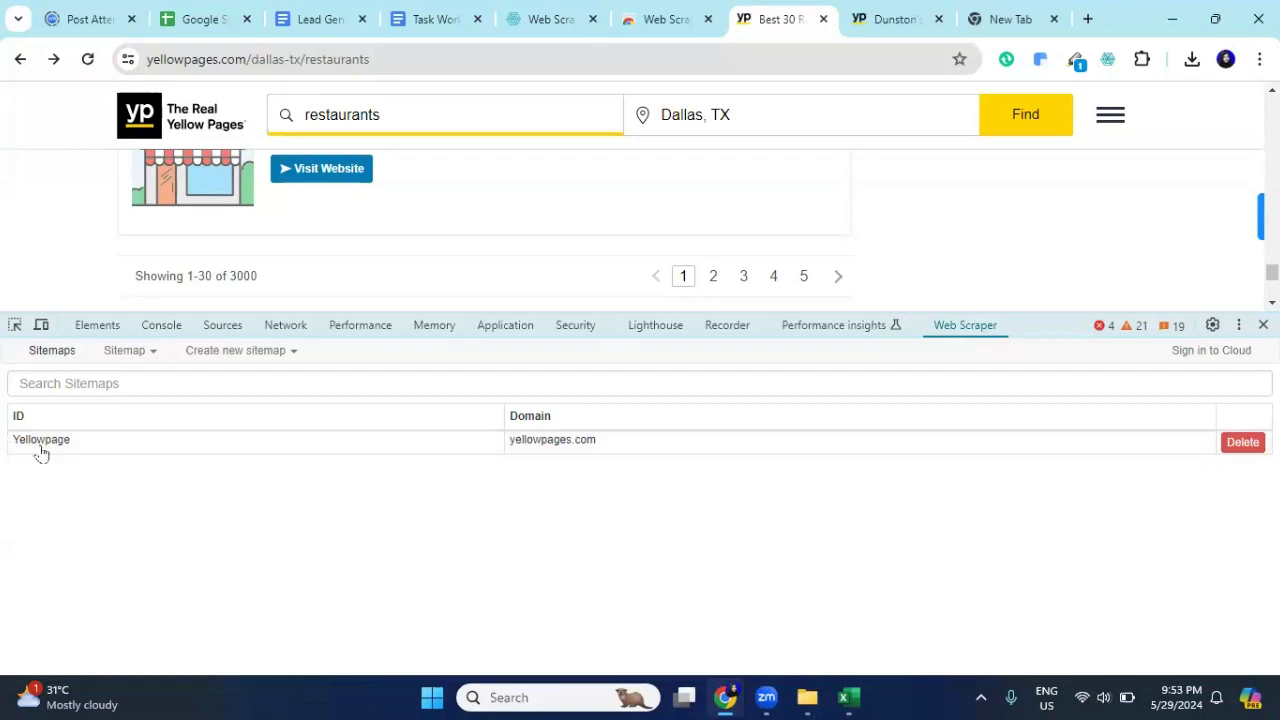
left_click(394, 59)
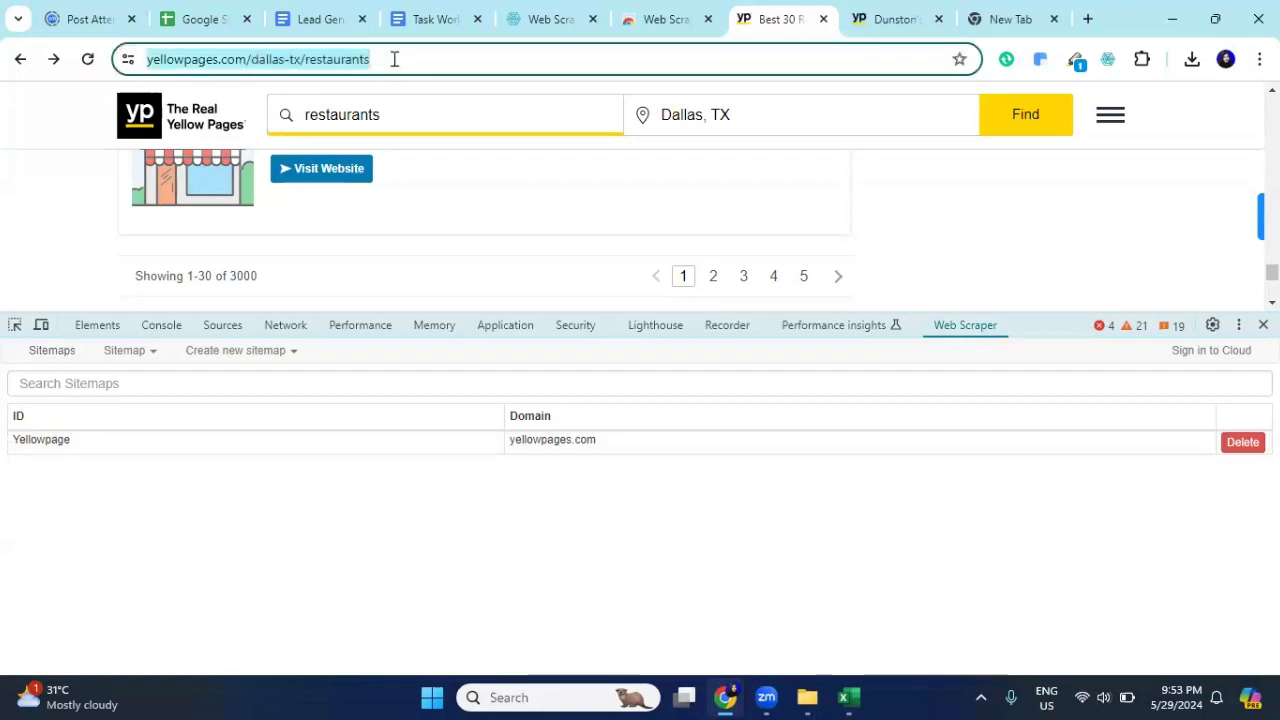
left_click(197, 441)
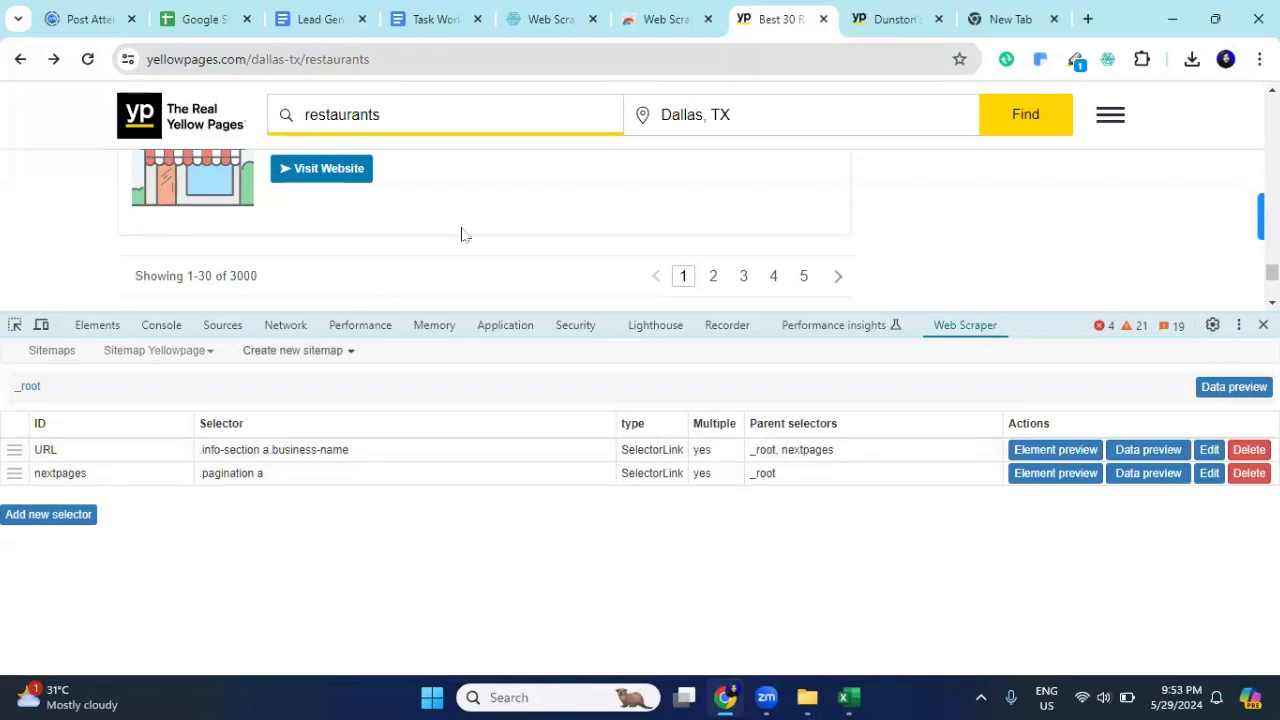
Step: Compare the Dunston's Prime Steak House listing and its detail page with the child selectors under URL, and return to the root selectors
scroll(463, 231, "up", 5)
scroll(463, 231, "up", 20)
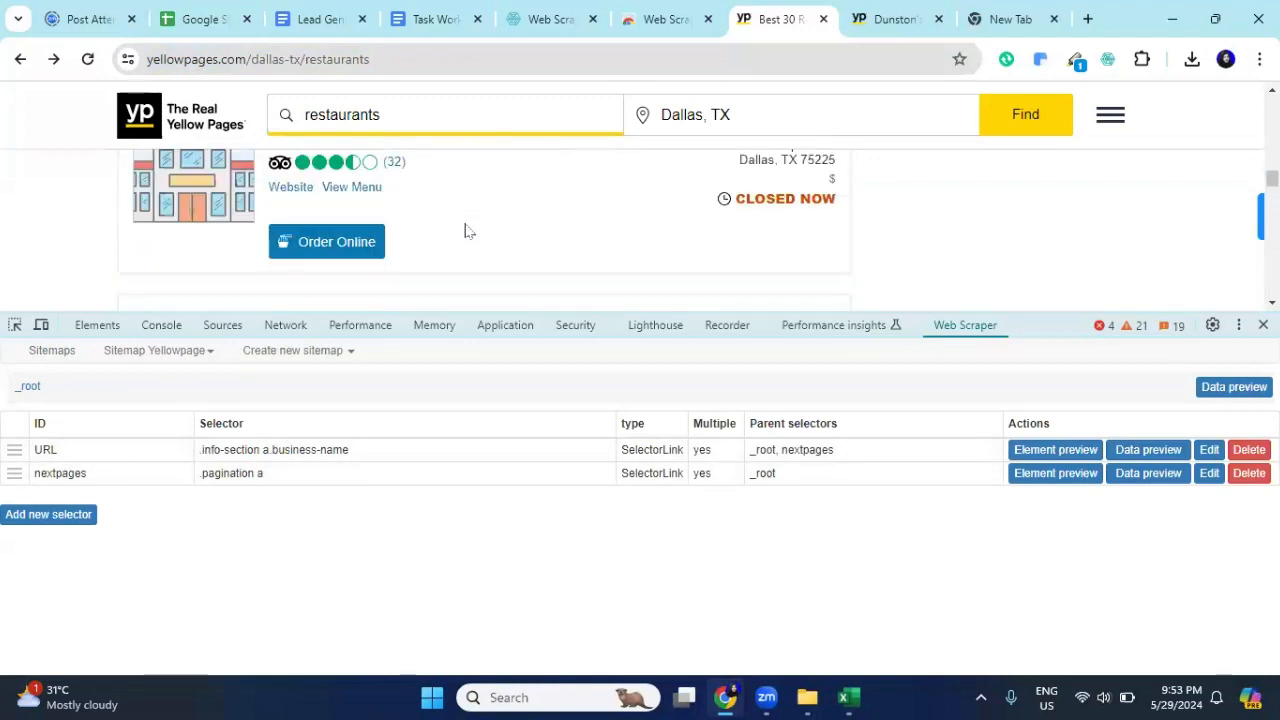
scroll(464, 231, "up", 6)
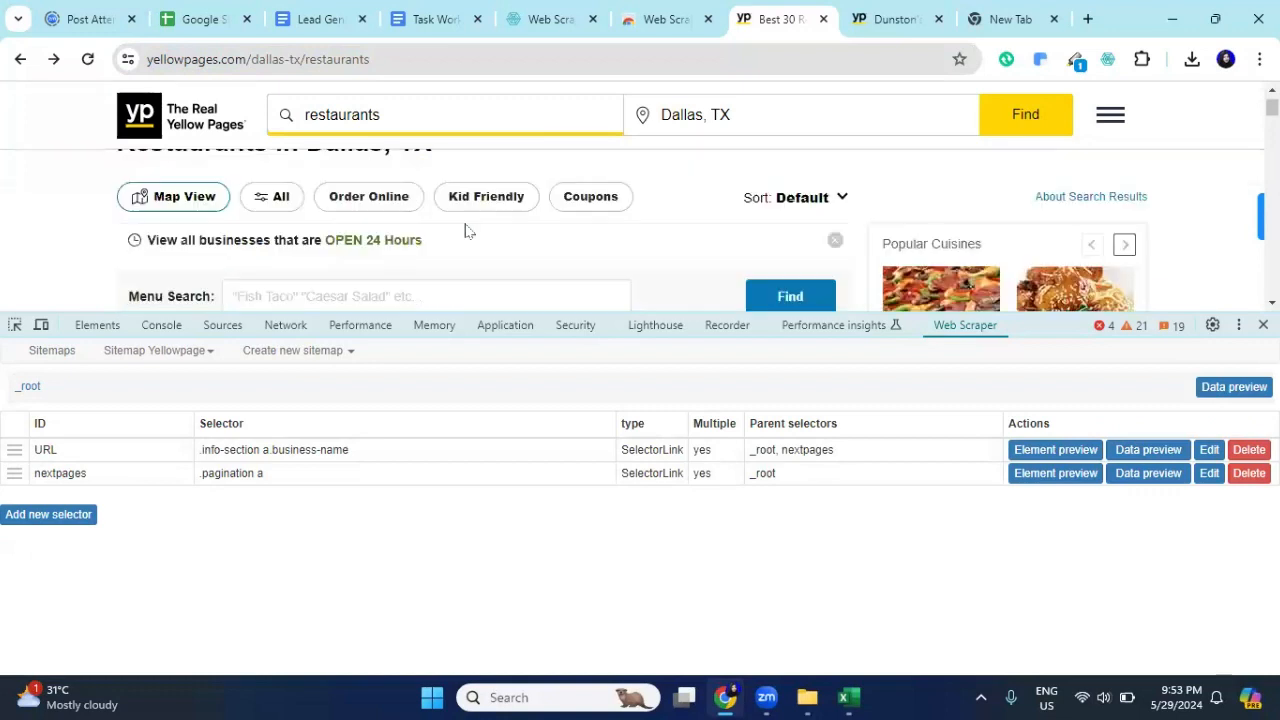
scroll(464, 231, "down", 3)
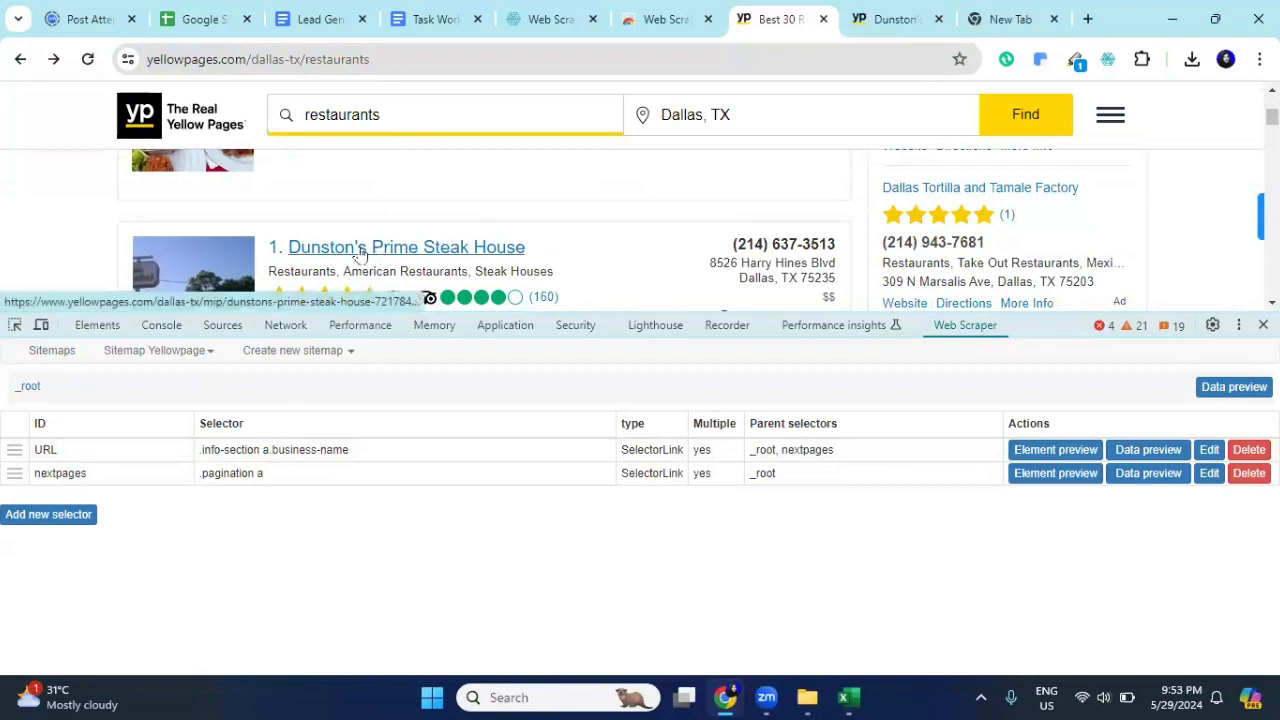
left_click(884, 20)
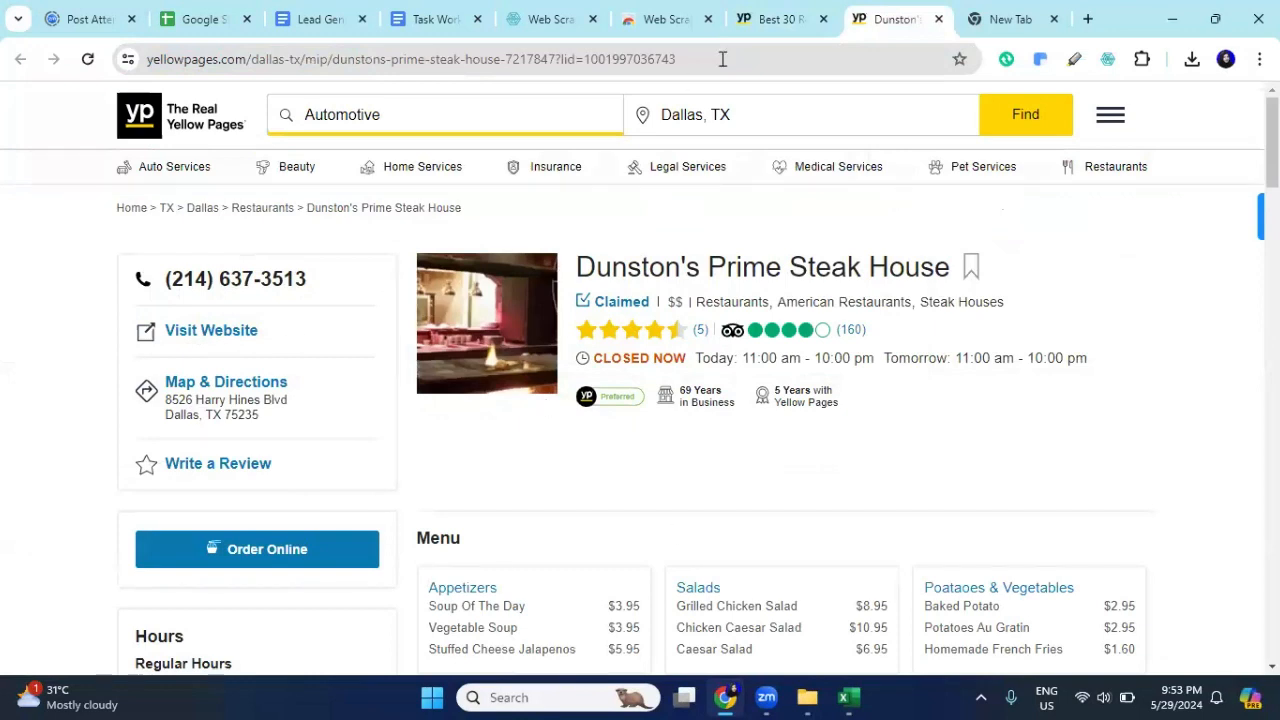
left_click(772, 19)
left_click(50, 450)
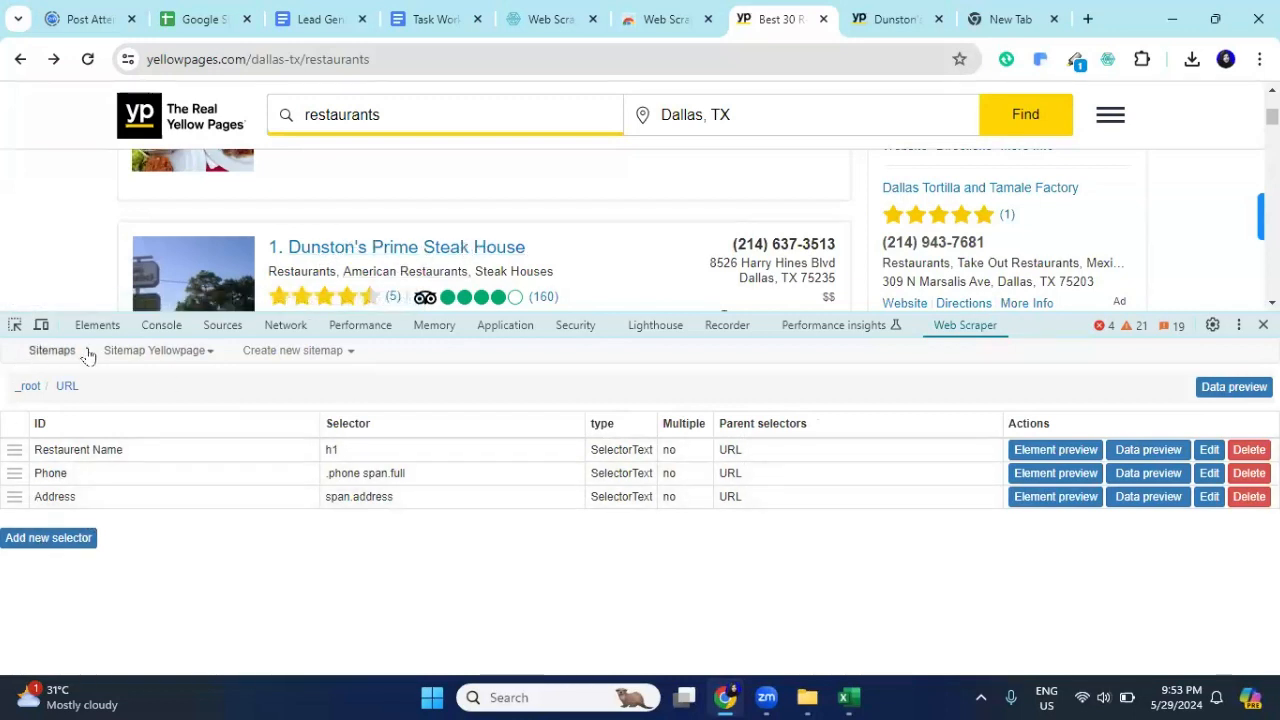
left_click(28, 386)
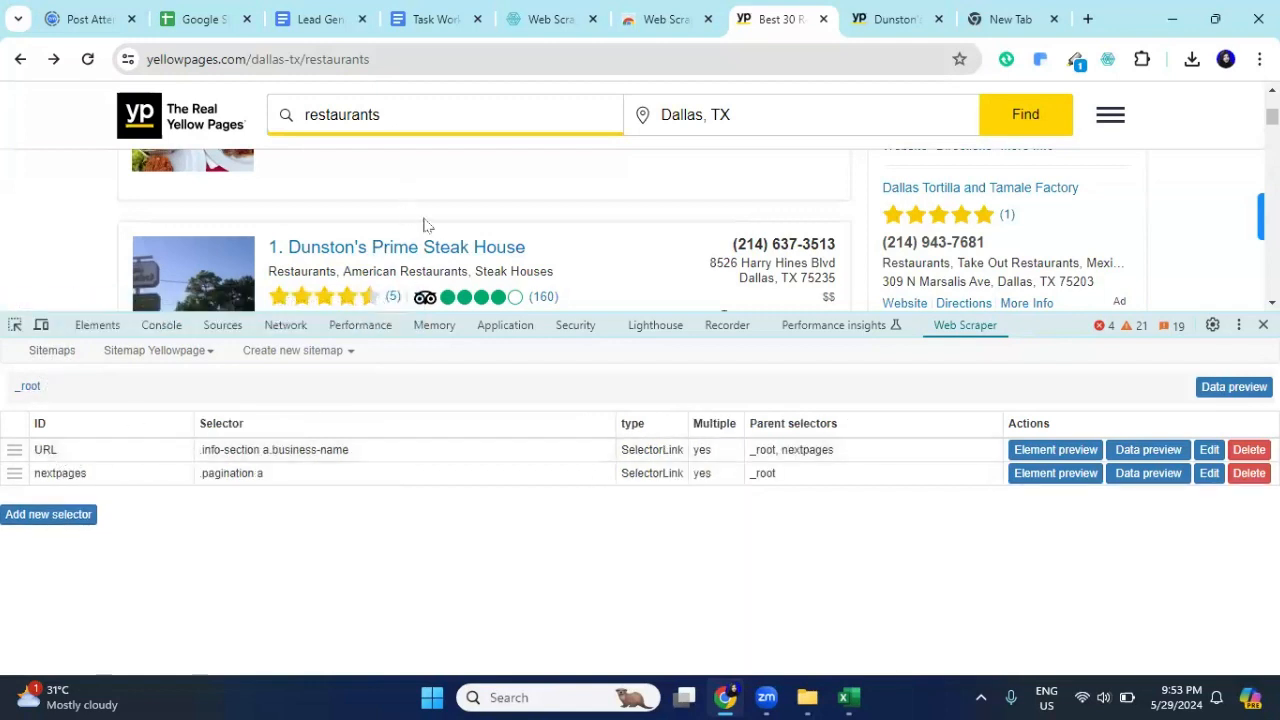
Step: Enlarge the page view, check the listings and pagination links against the selector inside nextpages, and return to the root selectors
scroll(423, 222, "down", 10)
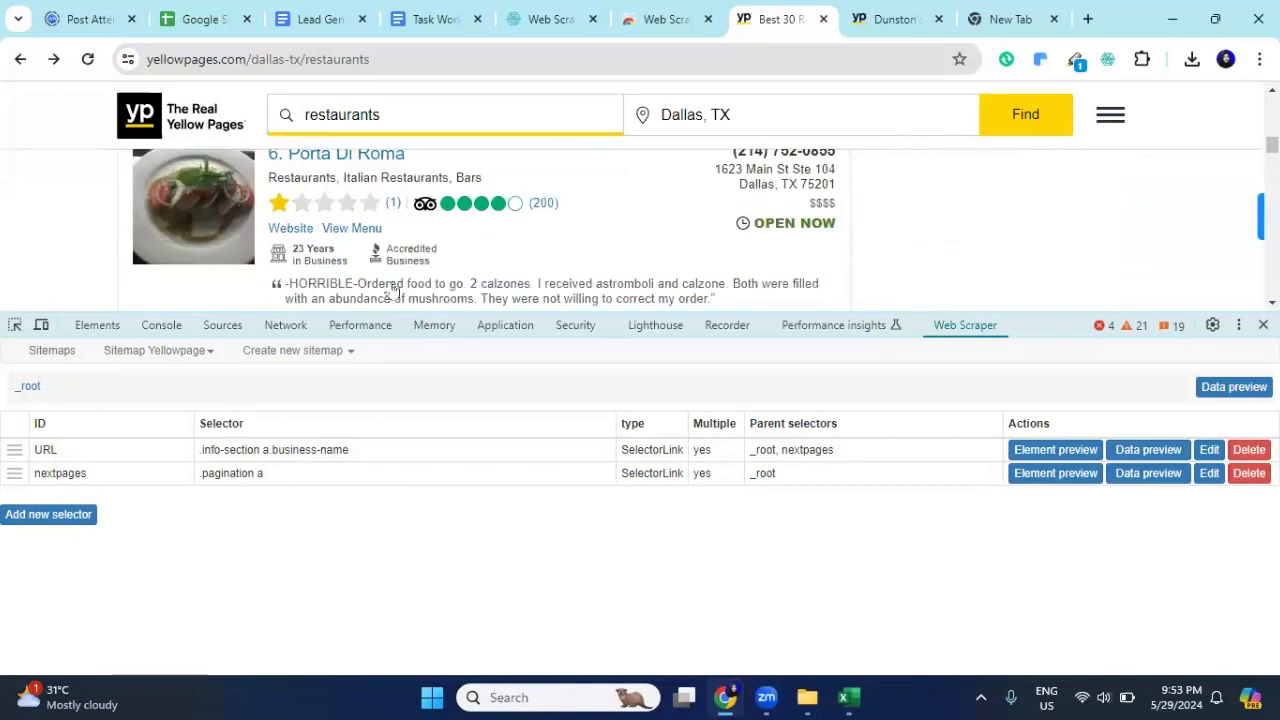
left_click_drag(403, 313, 405, 414)
scroll(509, 277, "down", 10)
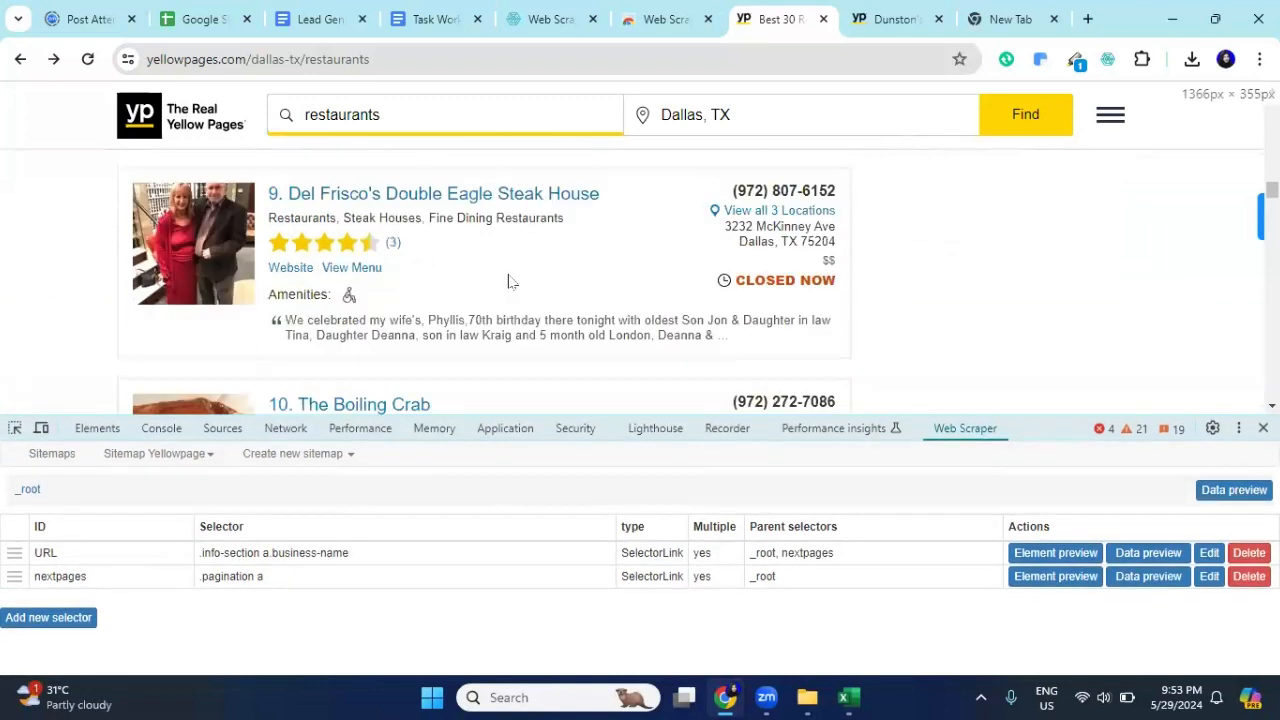
scroll(535, 315, "up", 2)
scroll(536, 315, "down", 20)
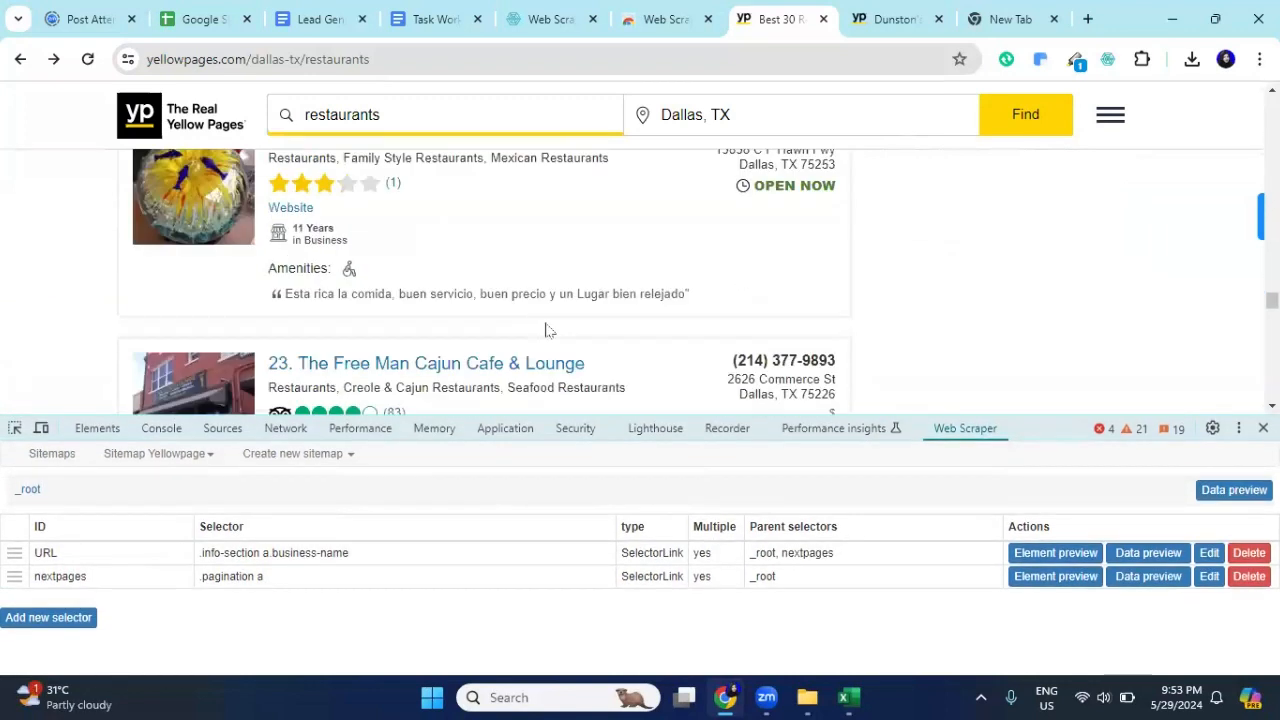
scroll(580, 330, "down", 10)
scroll(586, 325, "up", 8)
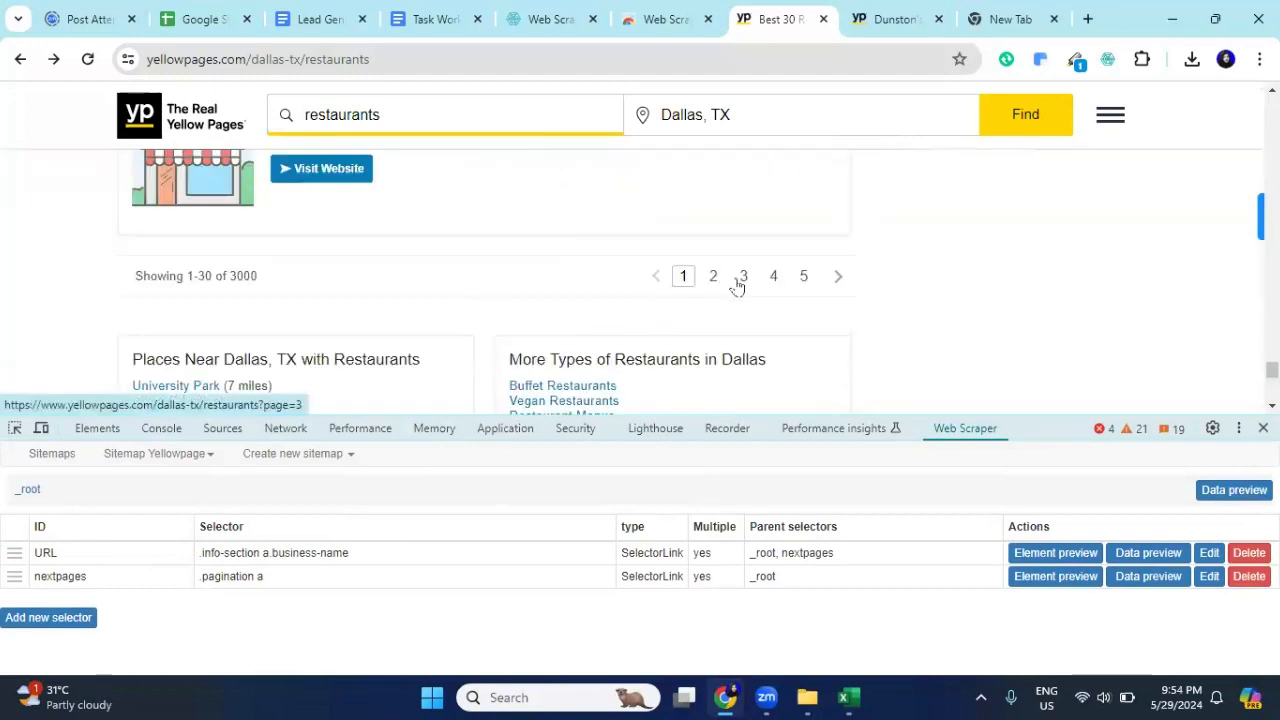
left_click(60, 577)
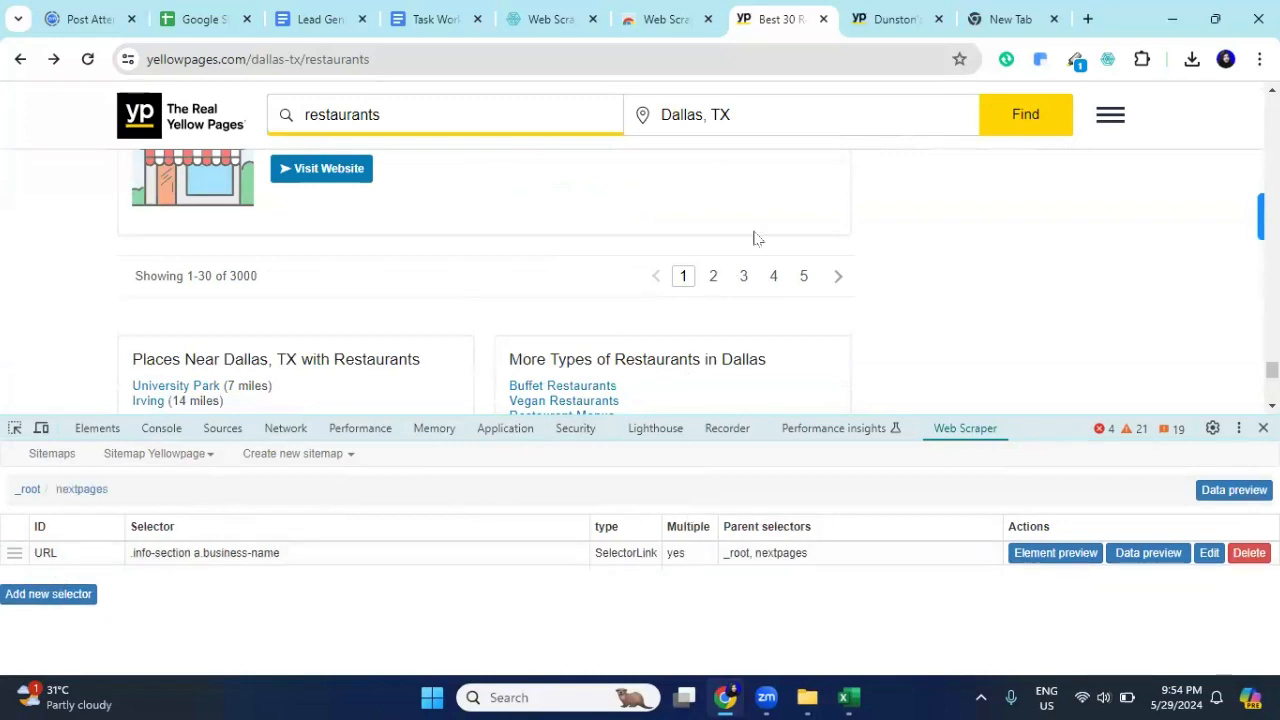
left_click(28, 489)
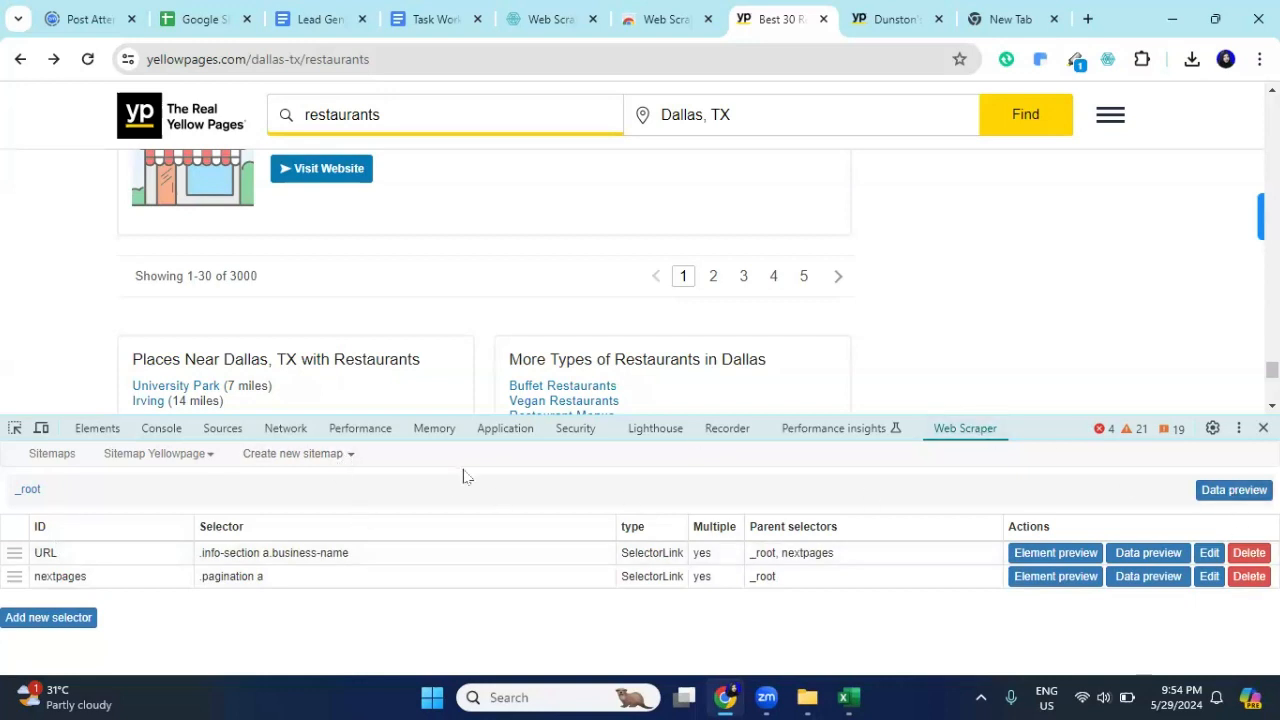
Step: Start scraping the Yellowpage sitemap with a 2000 ms request interval and a 2000 ms page load delay
left_click(163, 455)
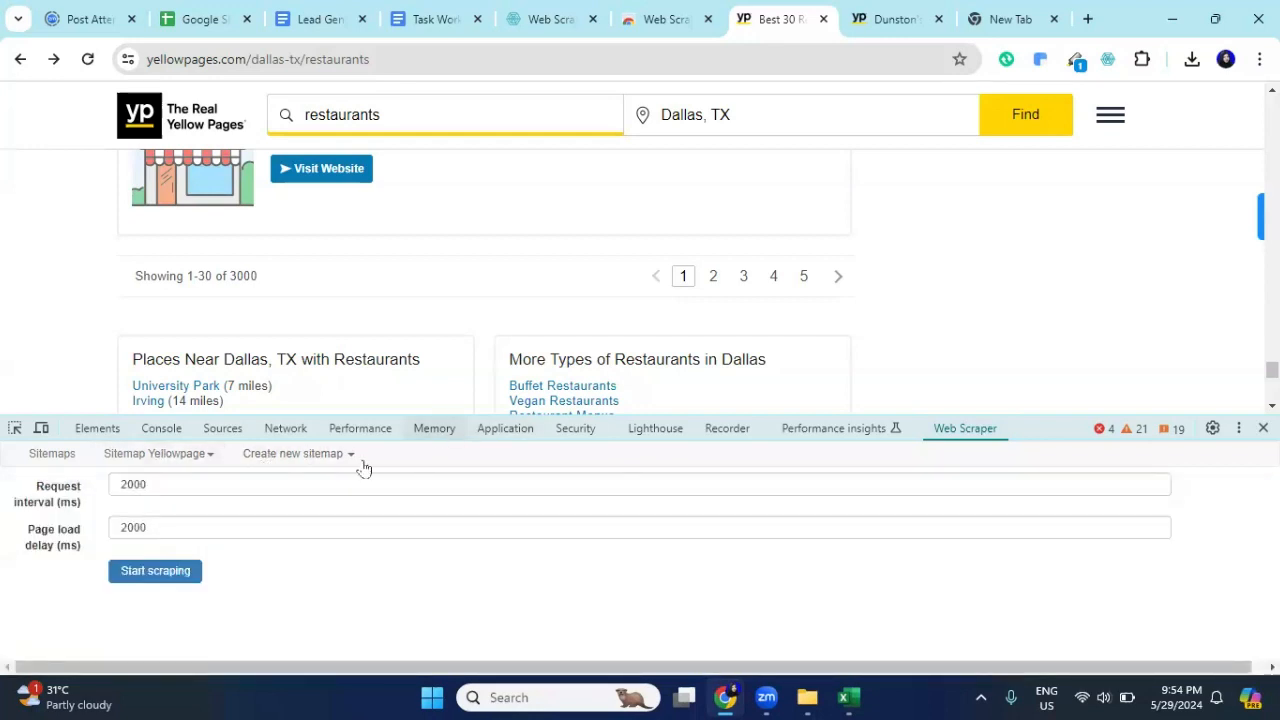
left_click(169, 481)
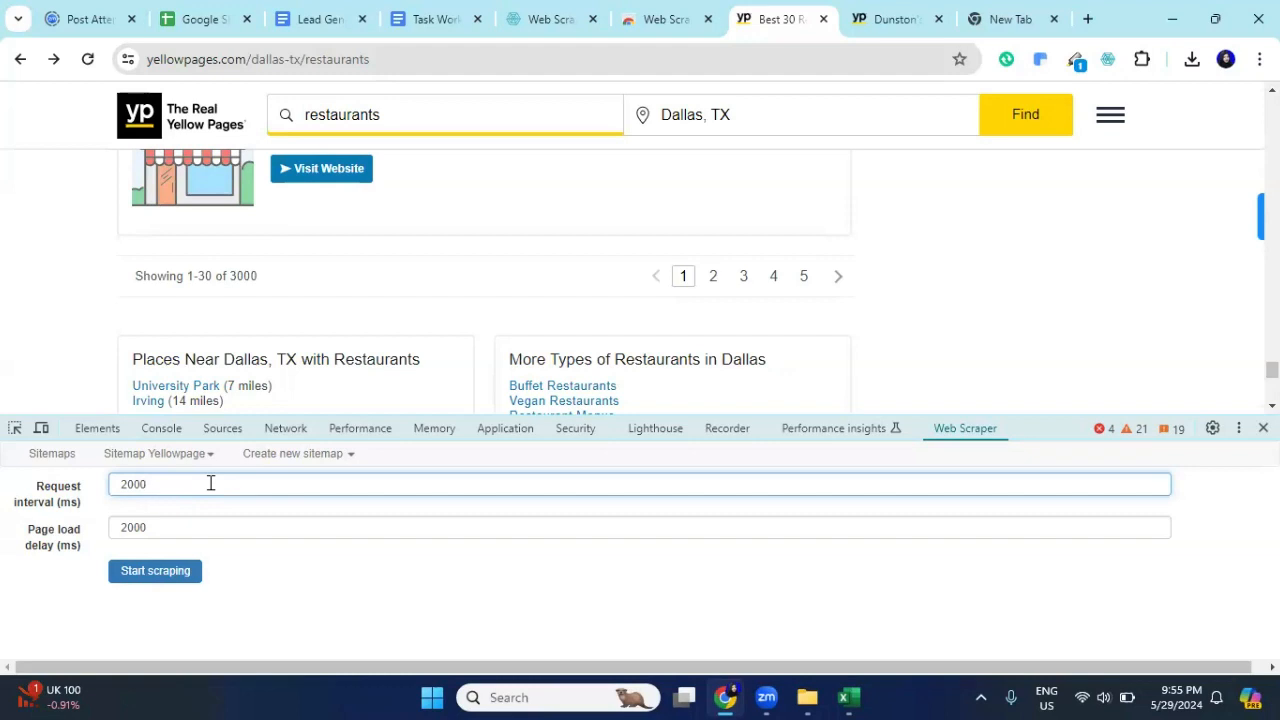
left_click(150, 574)
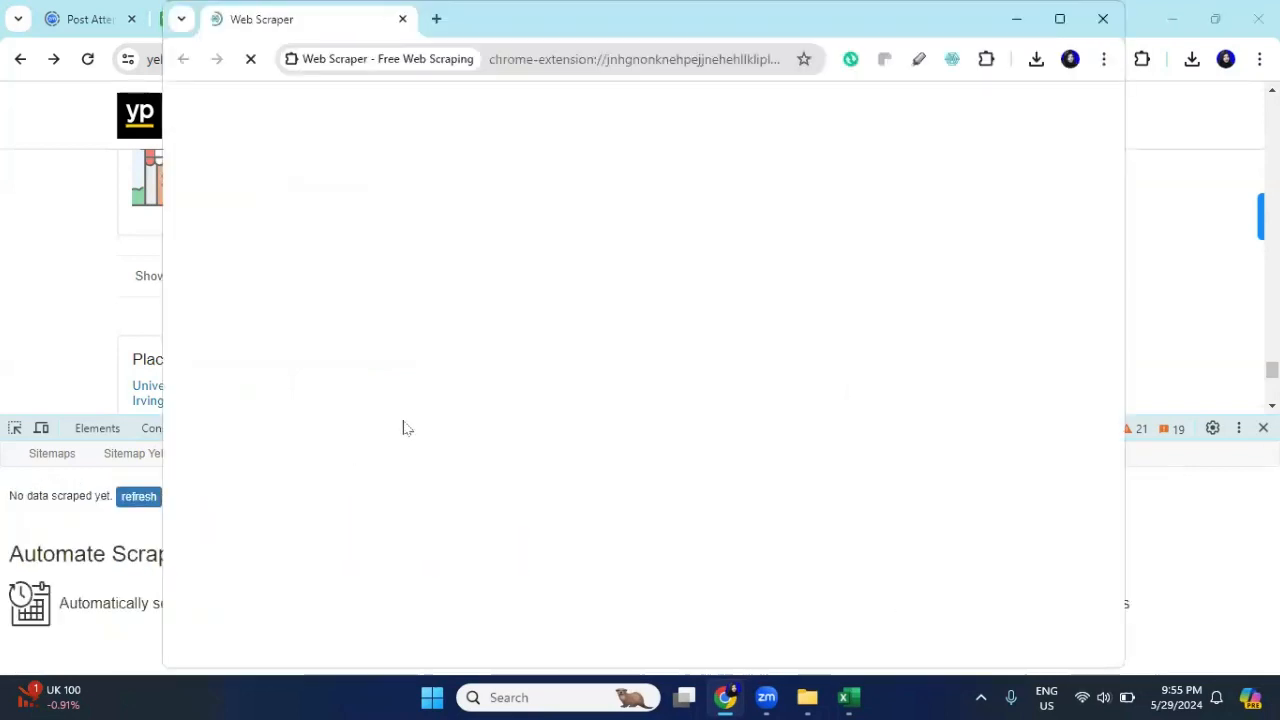
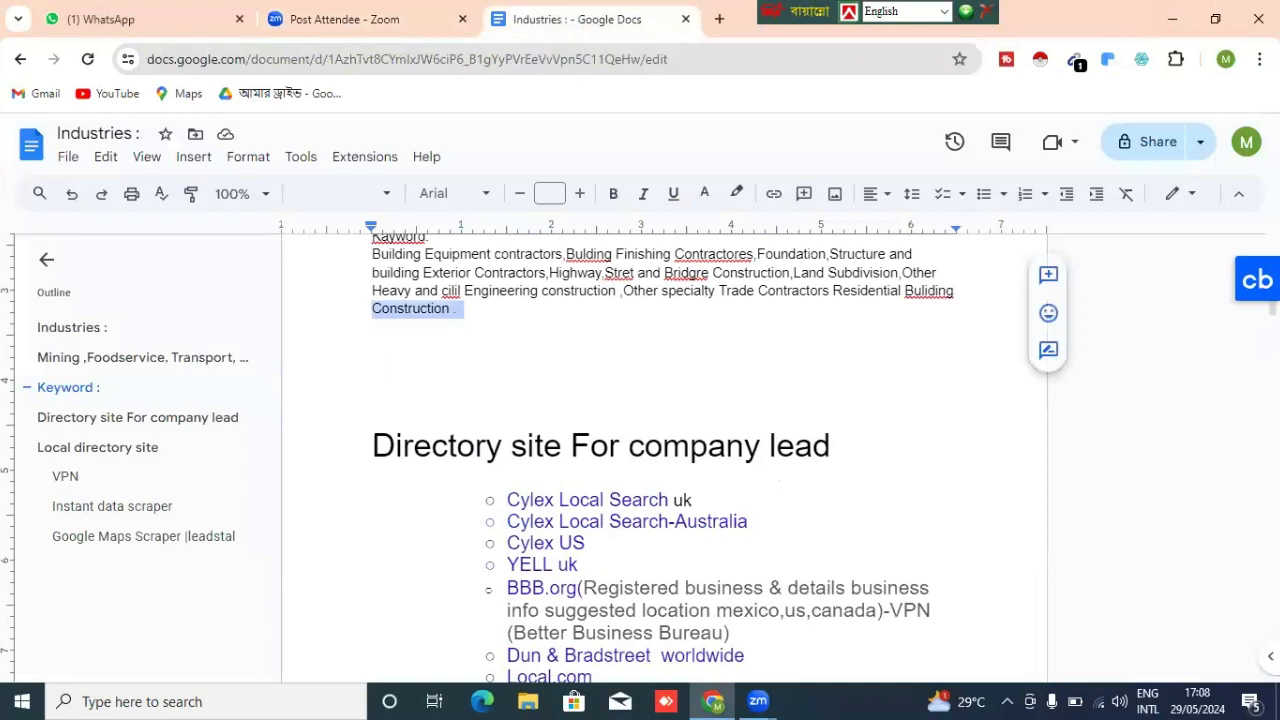
Step: Review the directory sites for company leads in the Industries document and move the floating language bar away from the new-tab area
scroll(660, 450, "up", 3)
scroll(660, 458, "down", 3)
scroll(1037, 282, "down", 2)
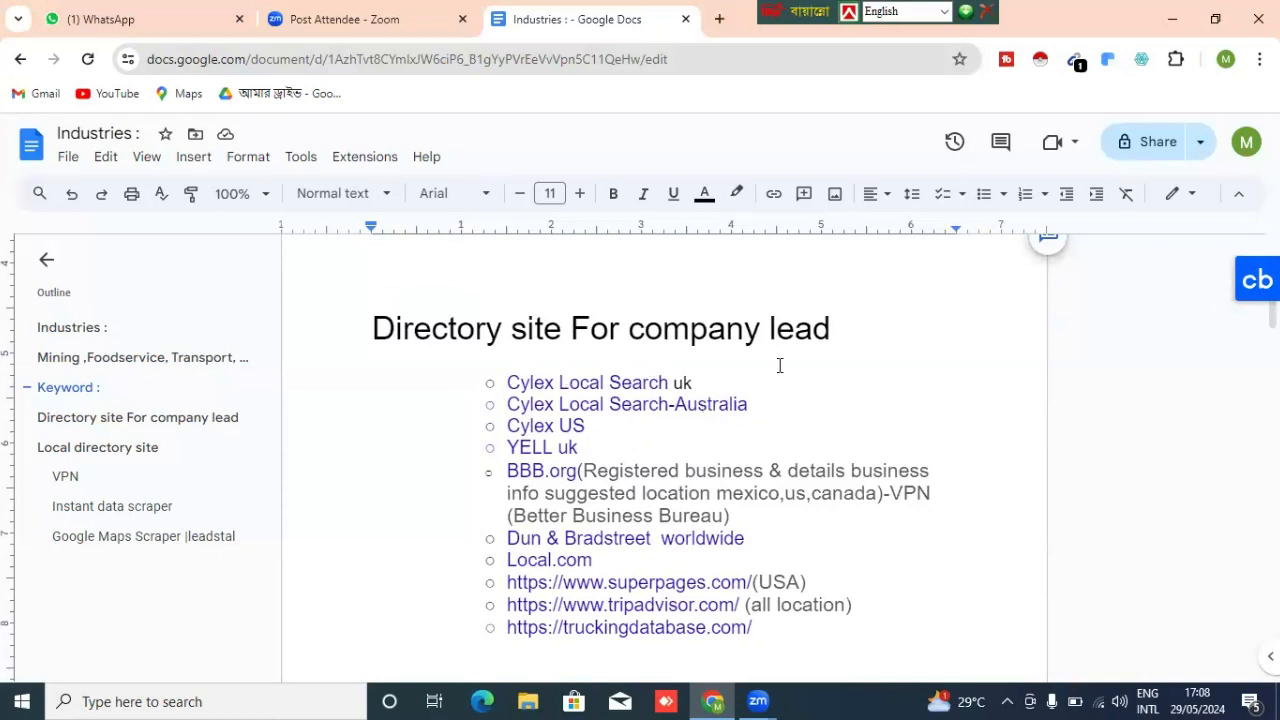
left_click(795, 12)
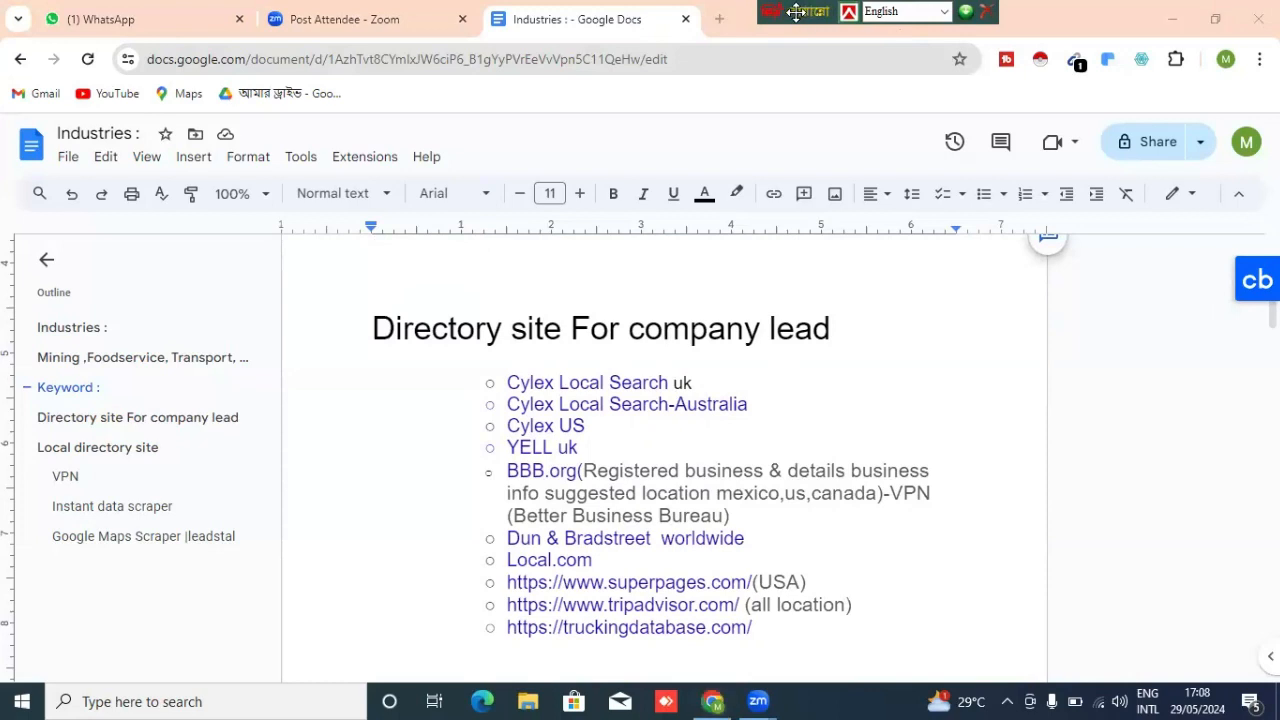
left_click_drag(795, 12, 190, 12)
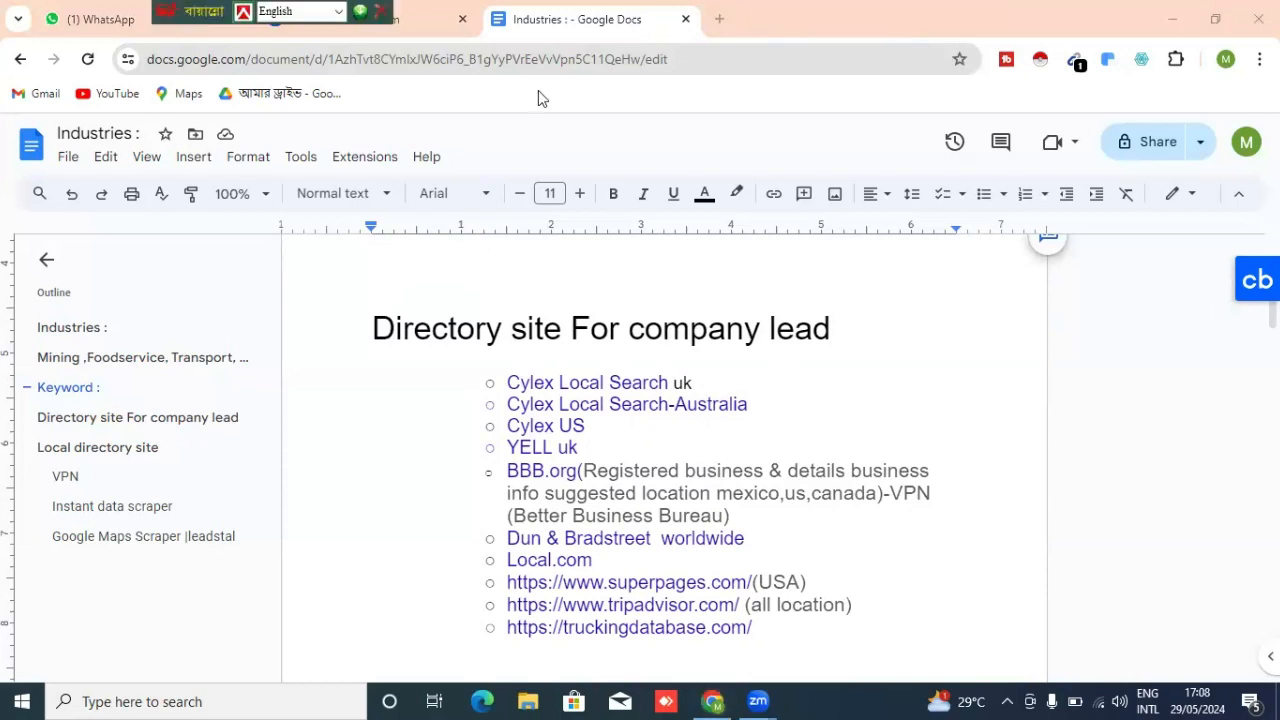
left_click(716, 20)
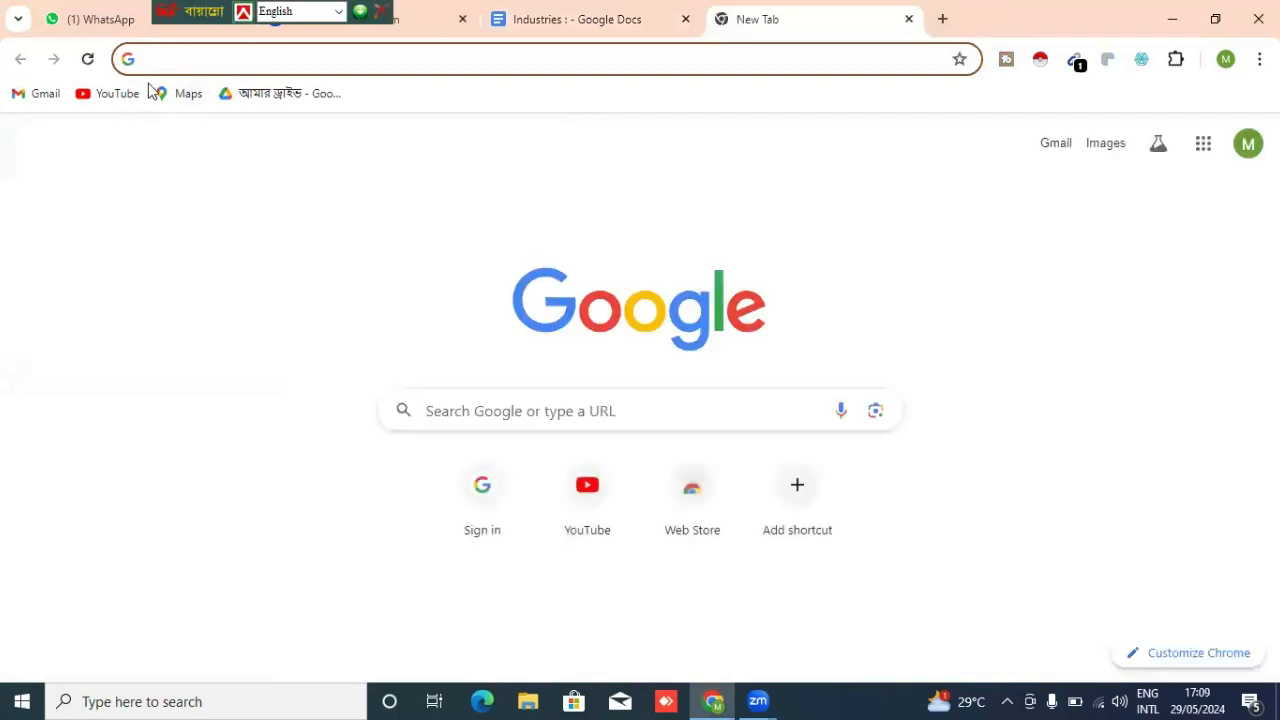
type("cy")
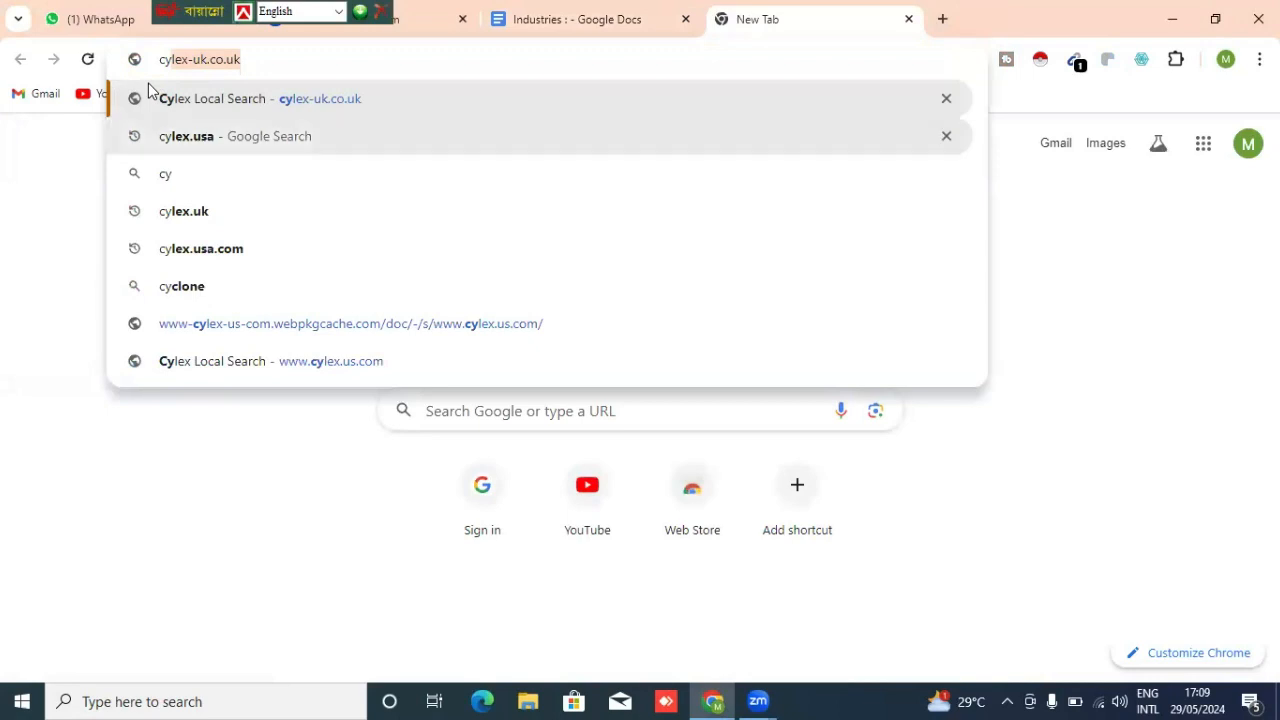
left_click(204, 214)
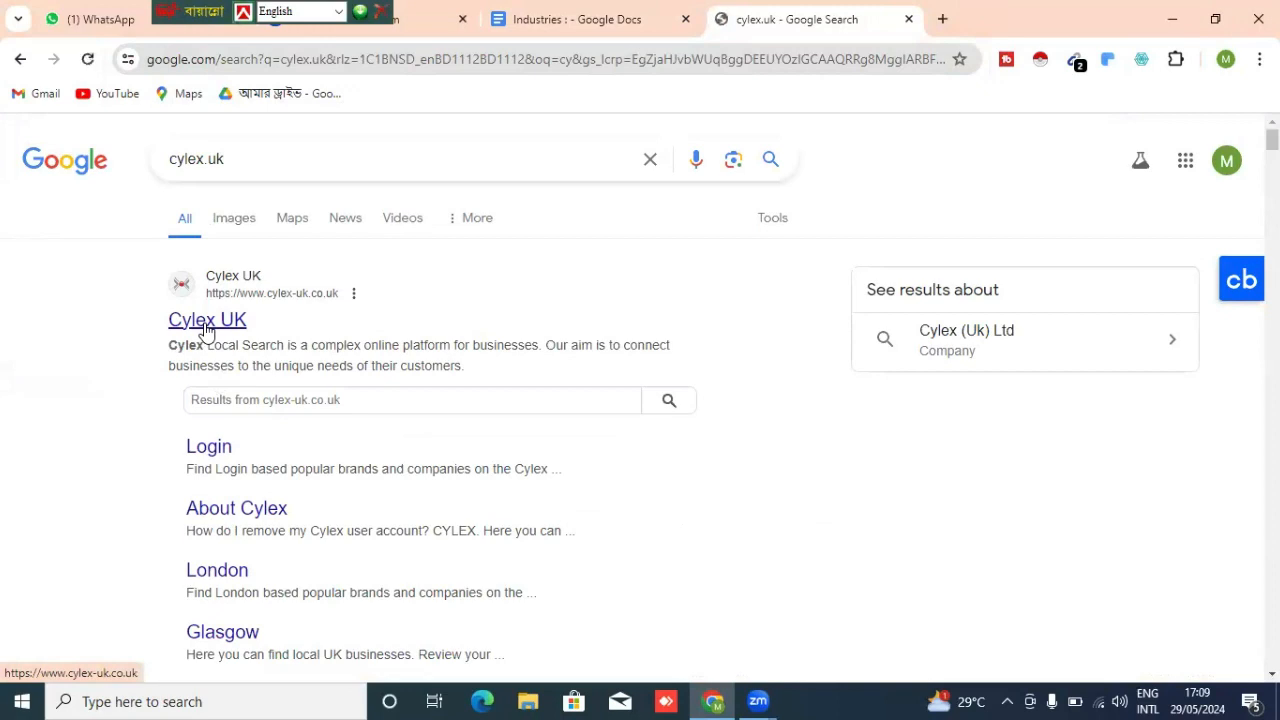
left_click(909, 19)
Step: Search Google for cylex.usa in a new tab
left_click(720, 20)
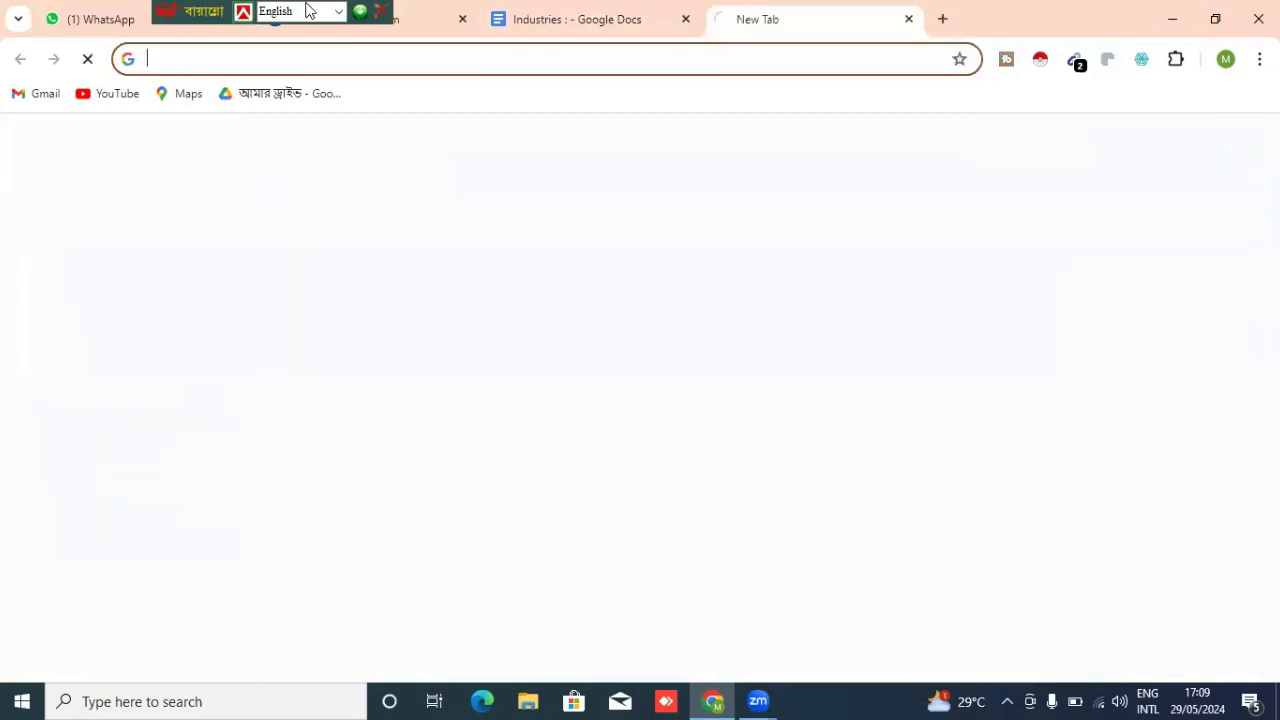
type("cy")
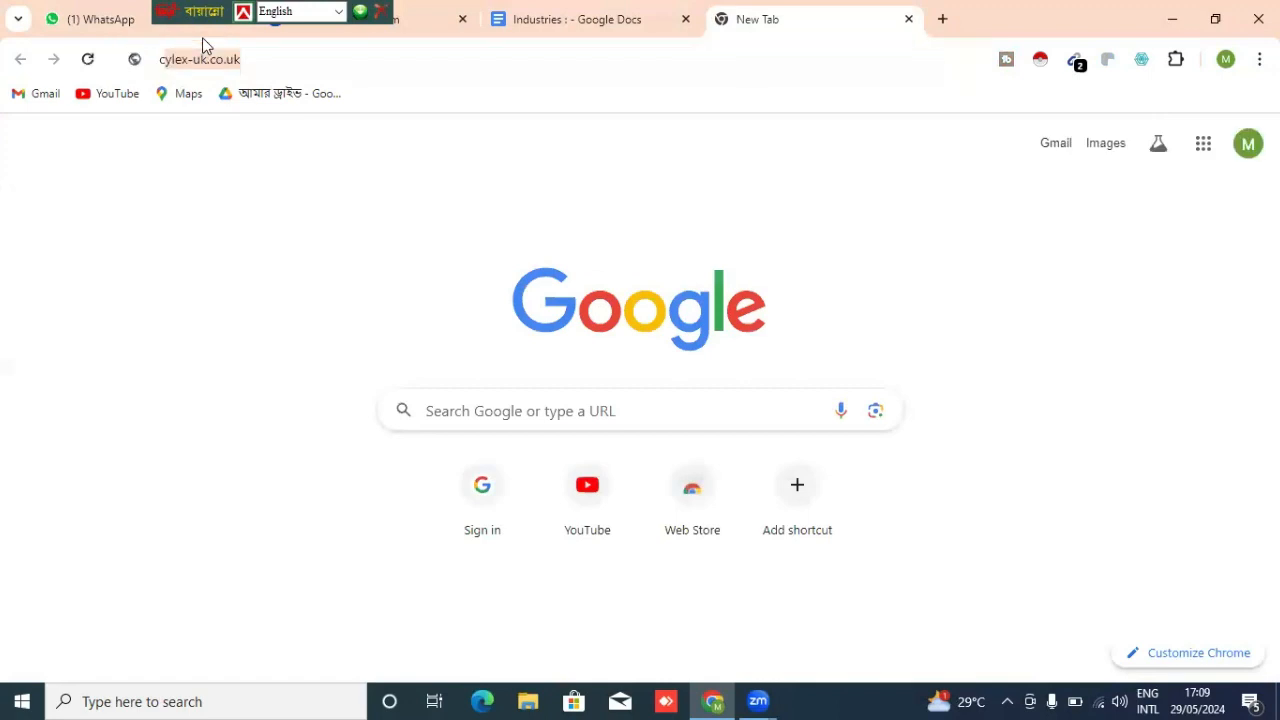
type("lex")
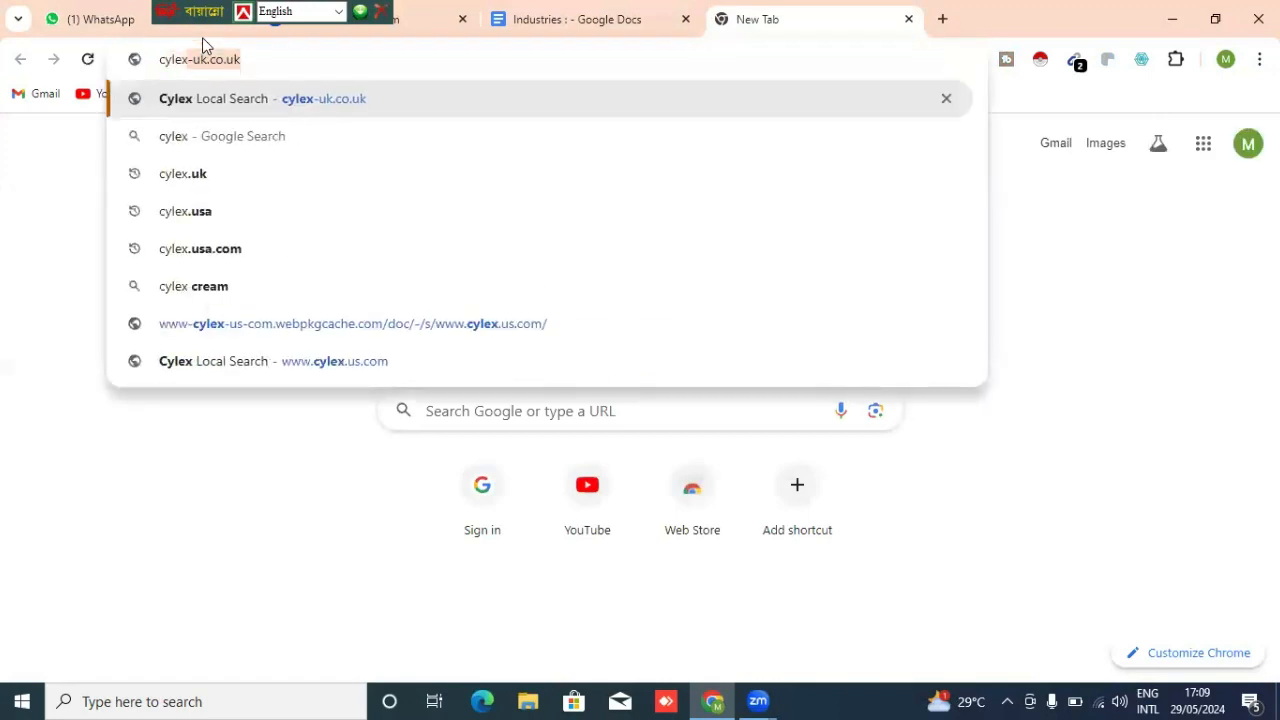
left_click(189, 212)
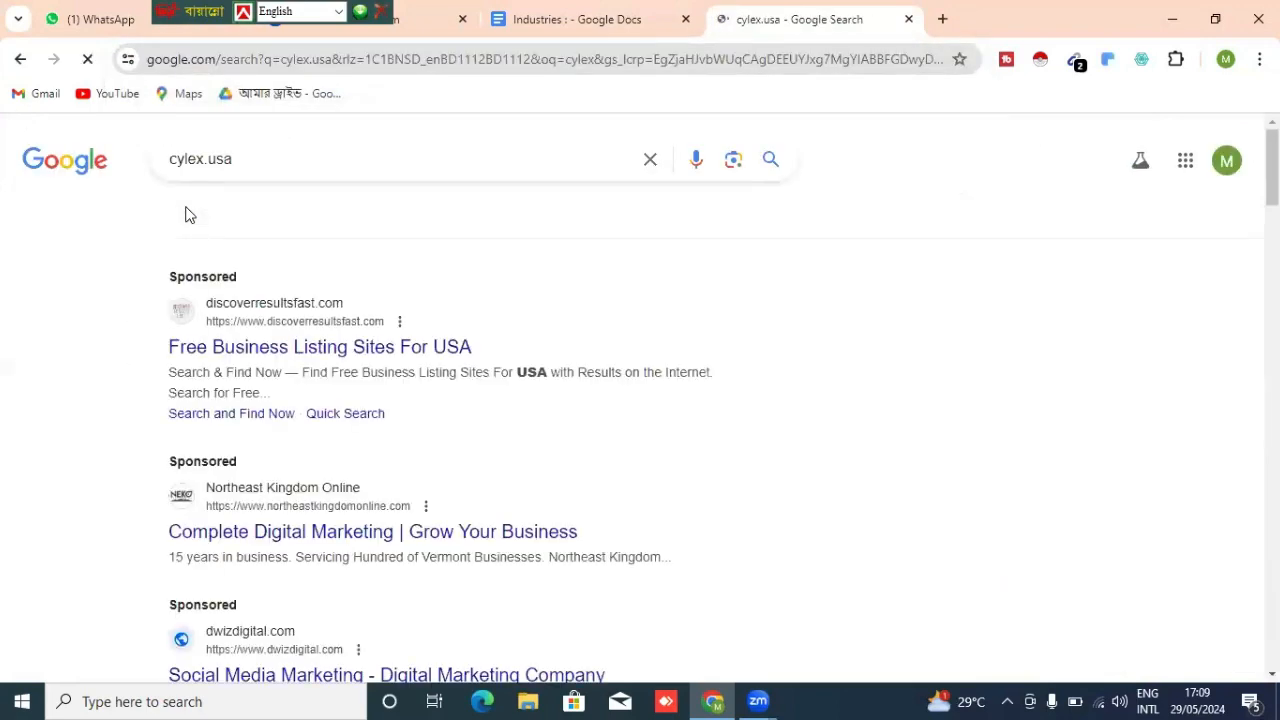
Step: View the sponsored USA business listing result, dismiss its notification request, and open and close its Usa Business Directory Free link
left_click(288, 358)
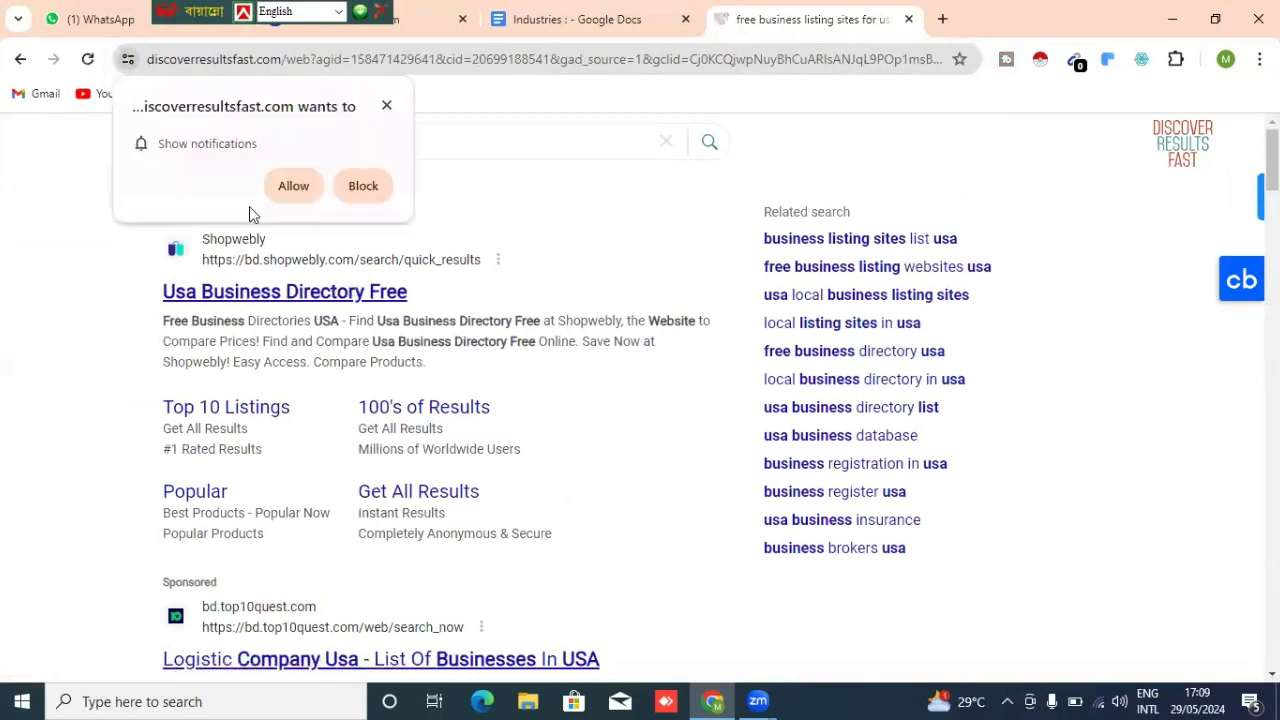
left_click(386, 105)
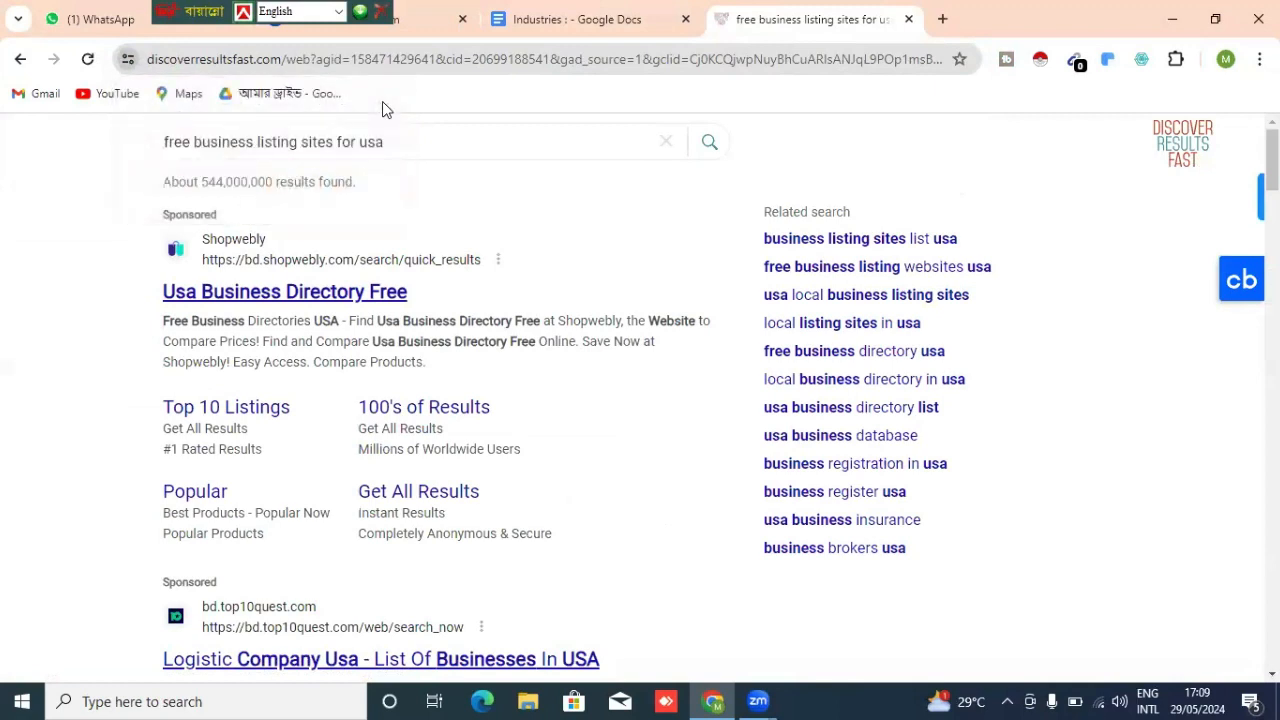
left_click(222, 304)
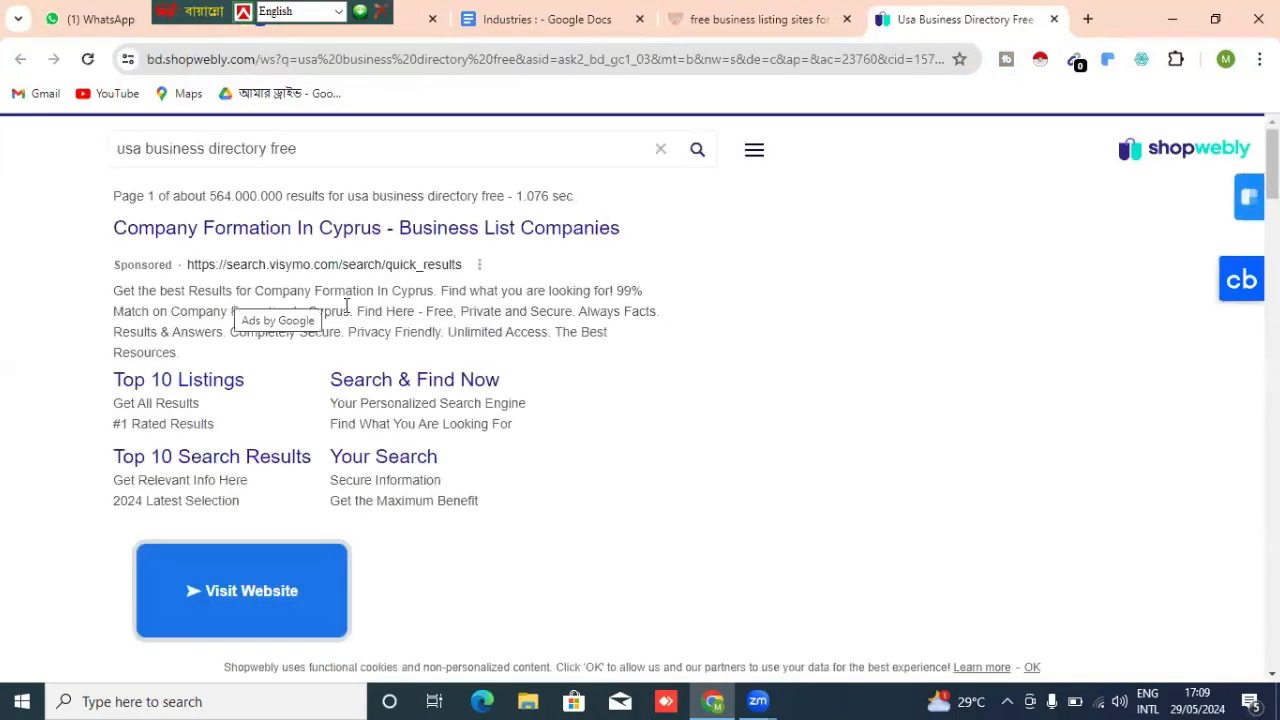
left_click(1055, 19)
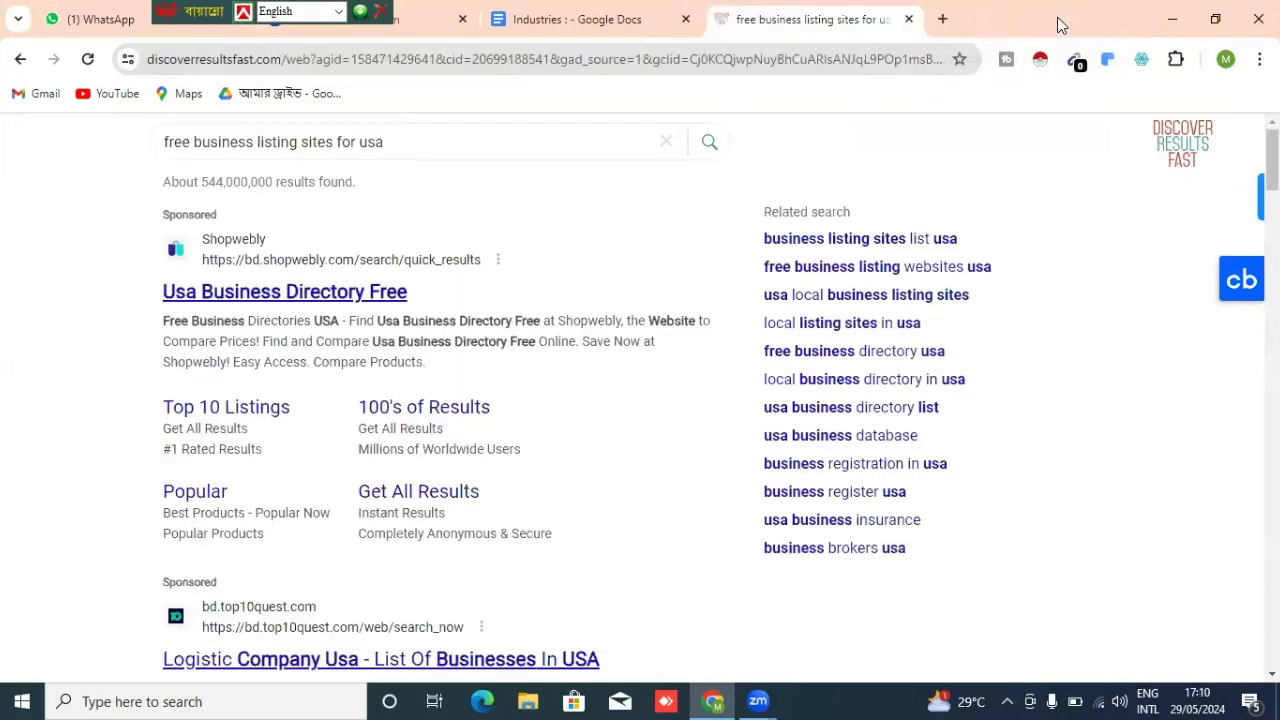
Step: Close the sponsored directory results and search Google for cylex usa in a new tab
left_click(908, 19)
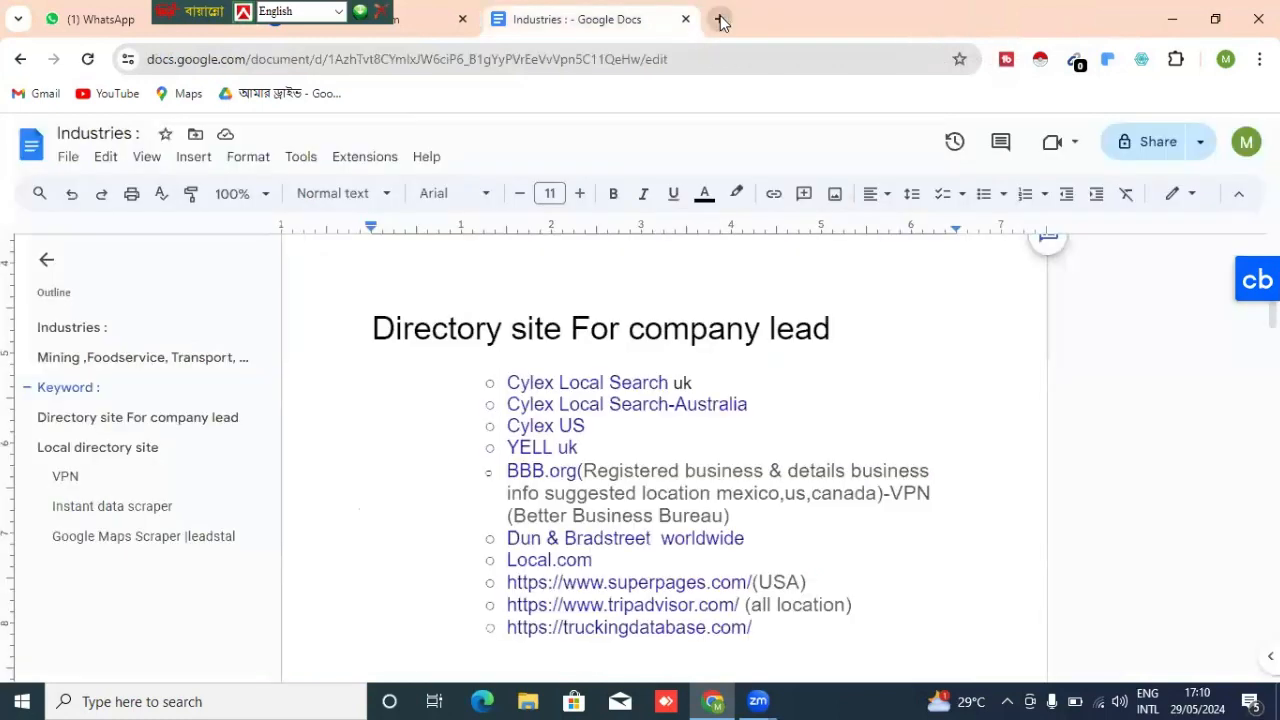
left_click(720, 19)
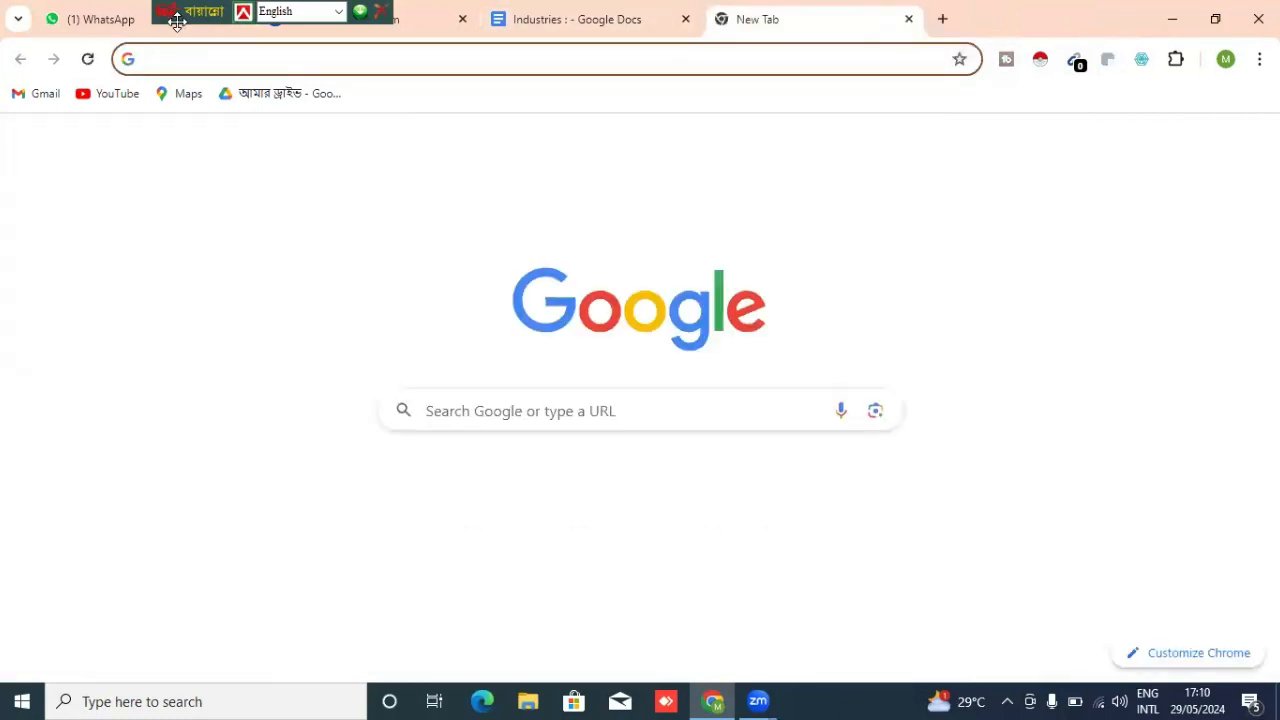
type("cy")
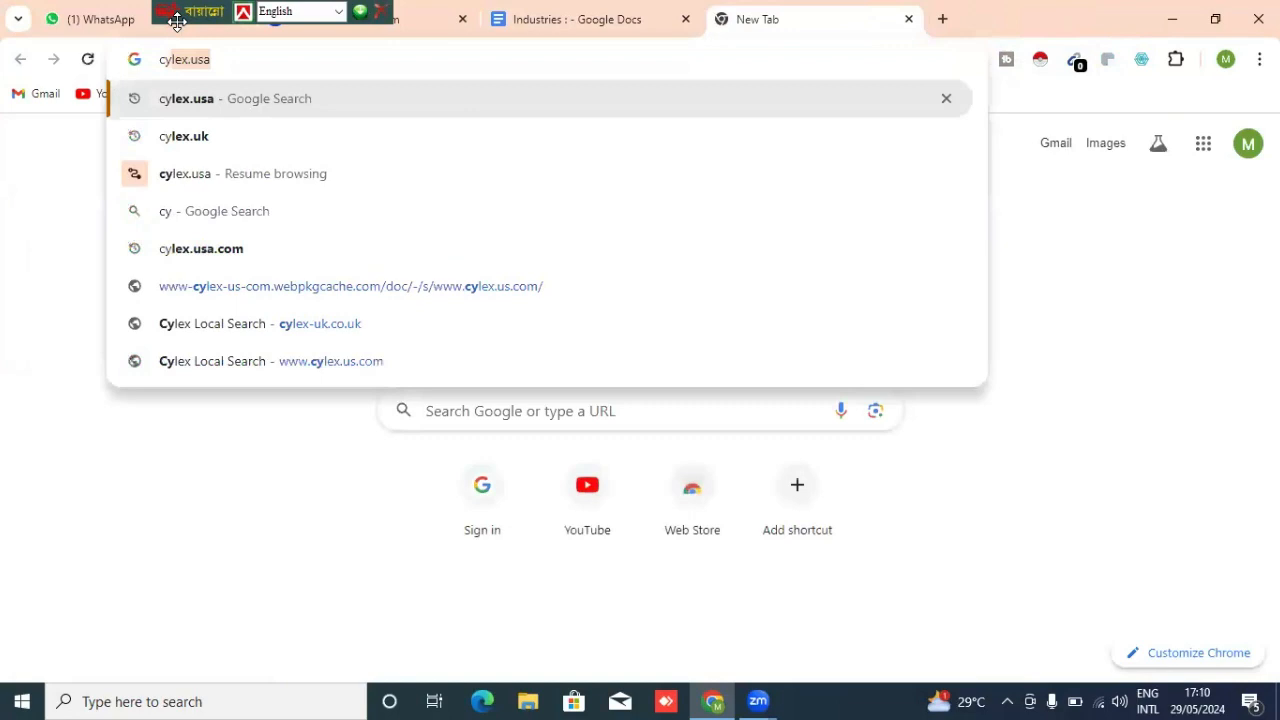
type("lex")
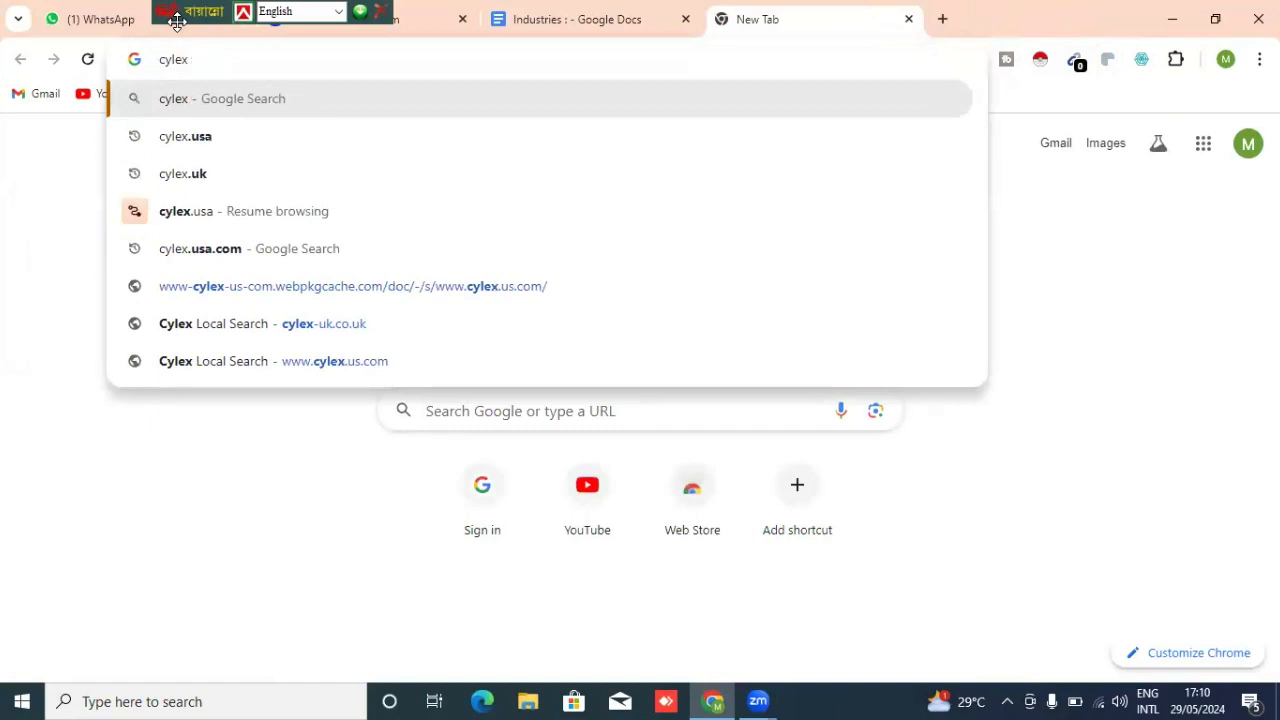
type(" usa")
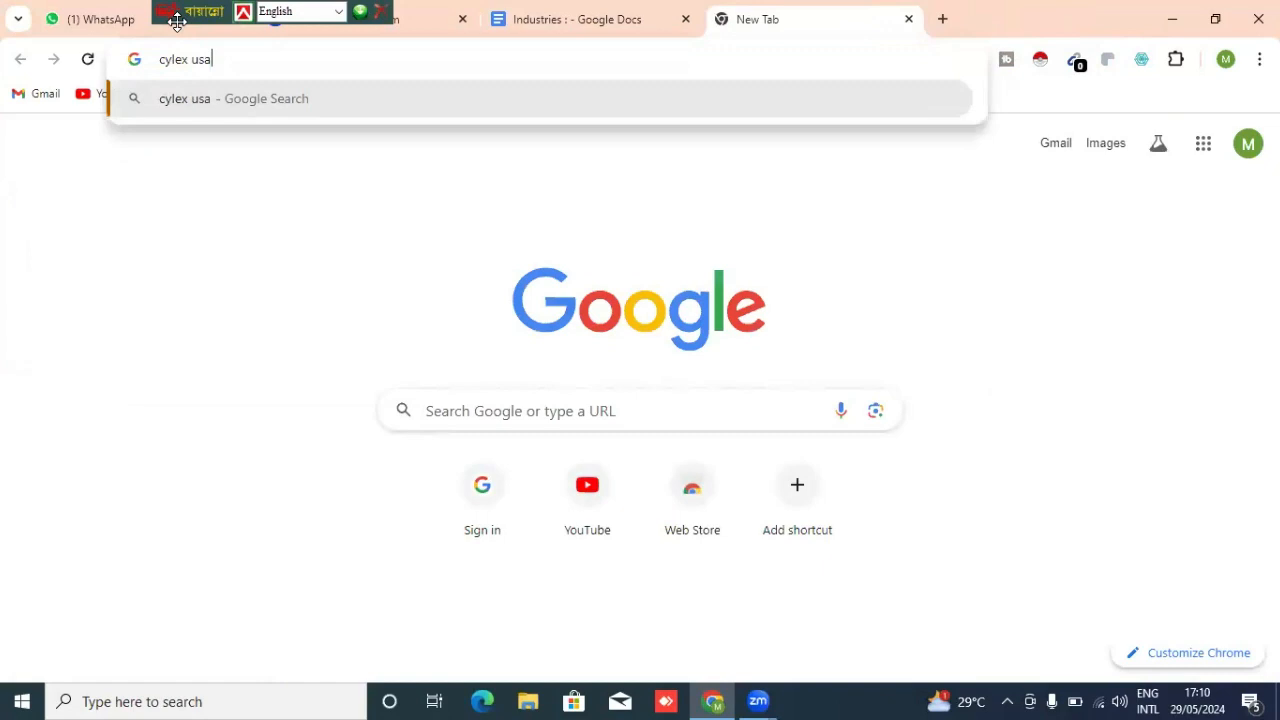
key("Return")
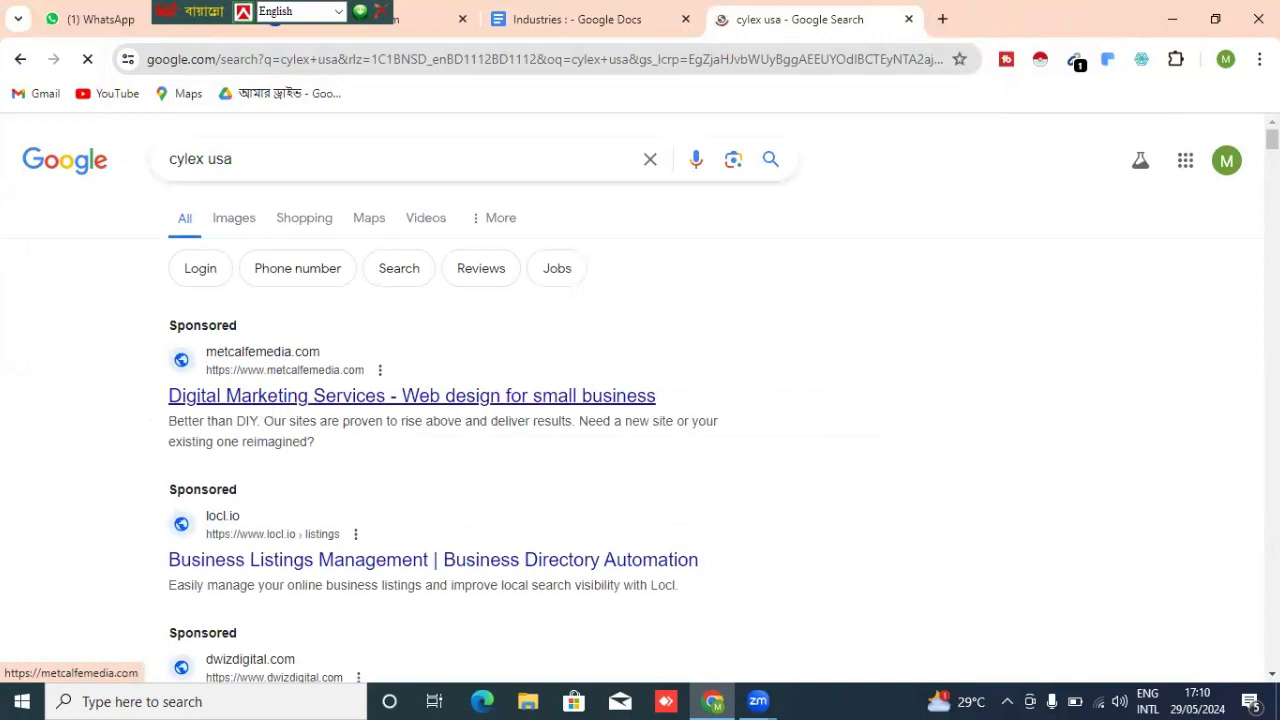
Step: Open the Cylex US website from the Google search results
scroll(640, 400, "down", 5)
scroll(640, 400, "up", 5)
scroll(640, 400, "down", 2)
scroll(640, 400, "up", 1)
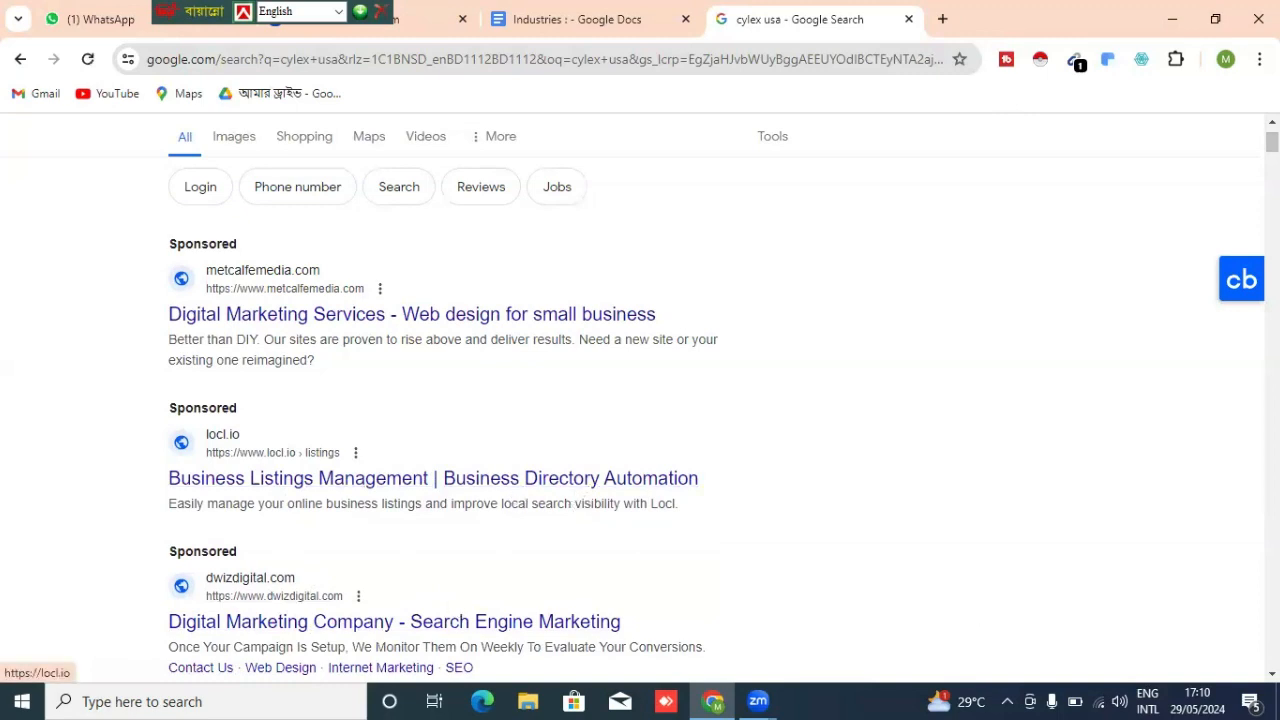
scroll(440, 400, "down", 2)
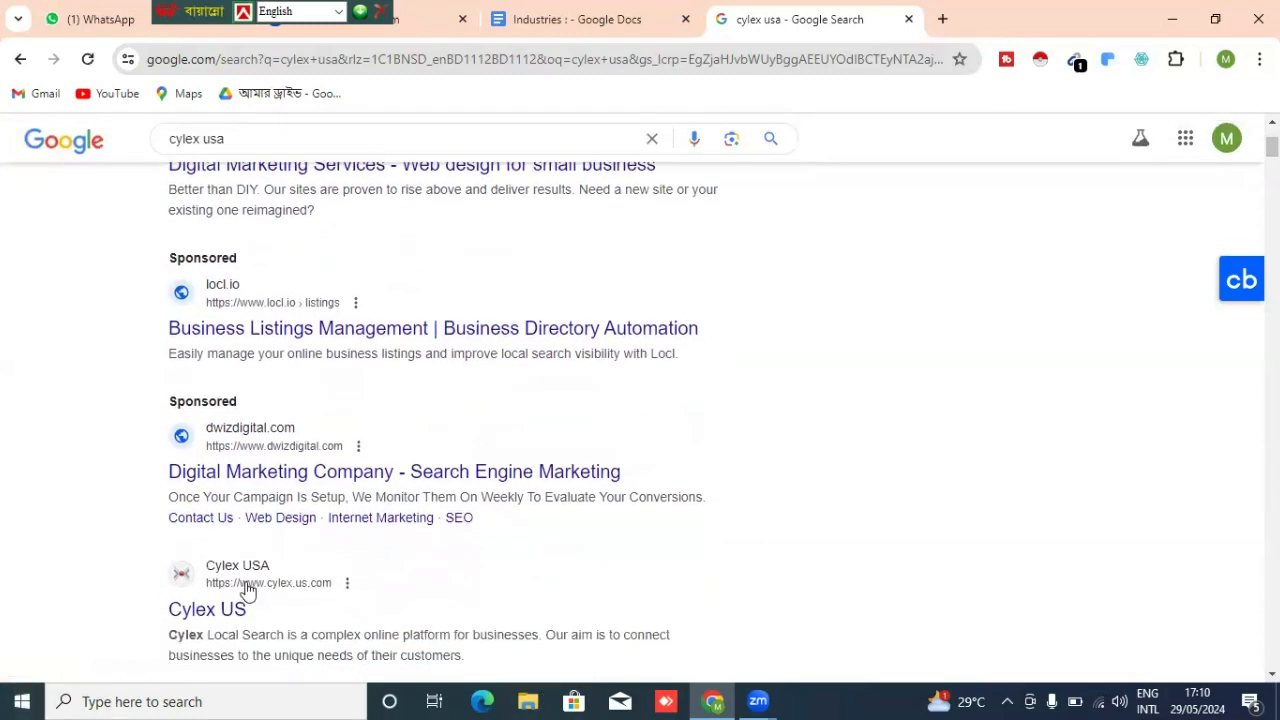
left_click(230, 610)
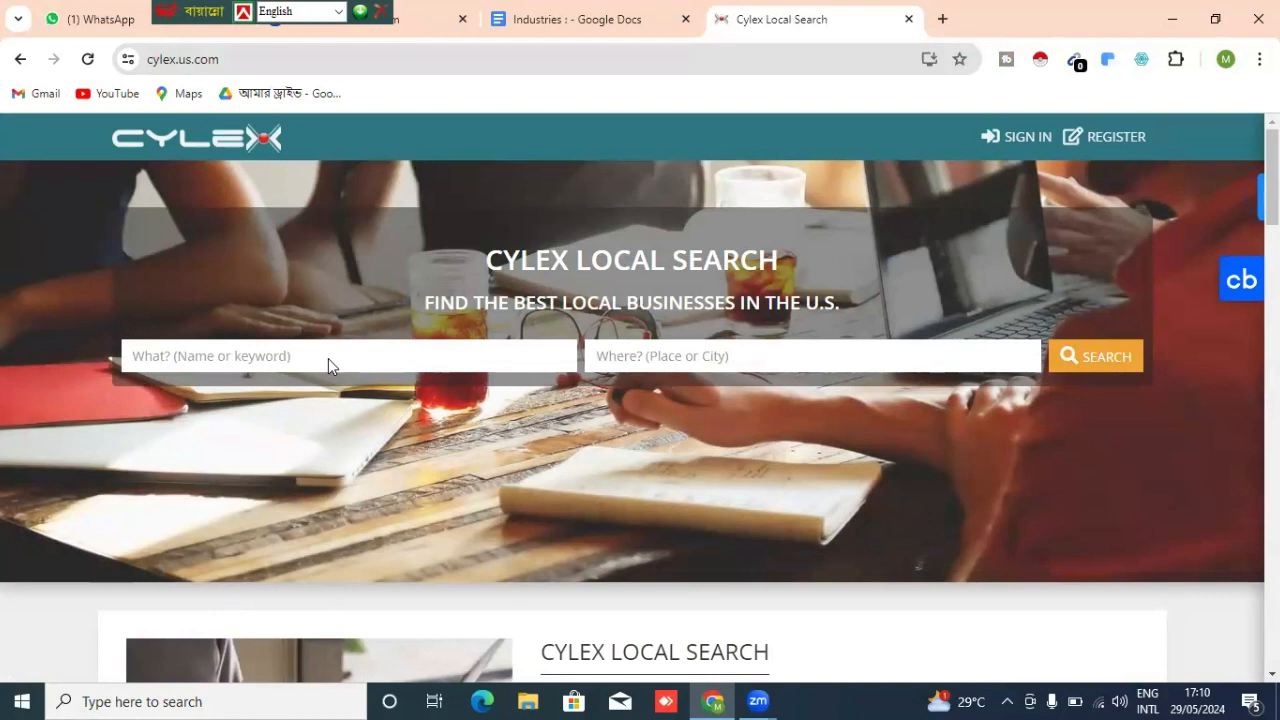
Step: Search the Cylex directory for constractions in Kelly Usa, Texas, 78236
left_click(313, 356)
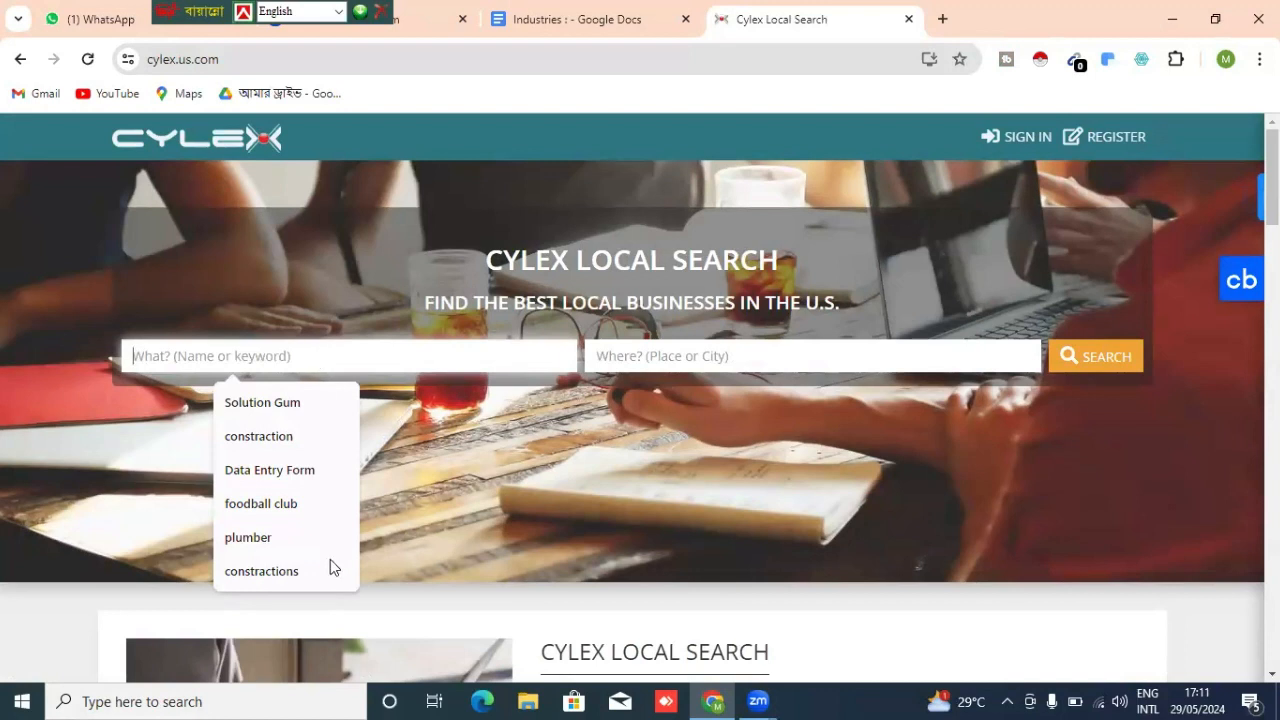
left_click(270, 572)
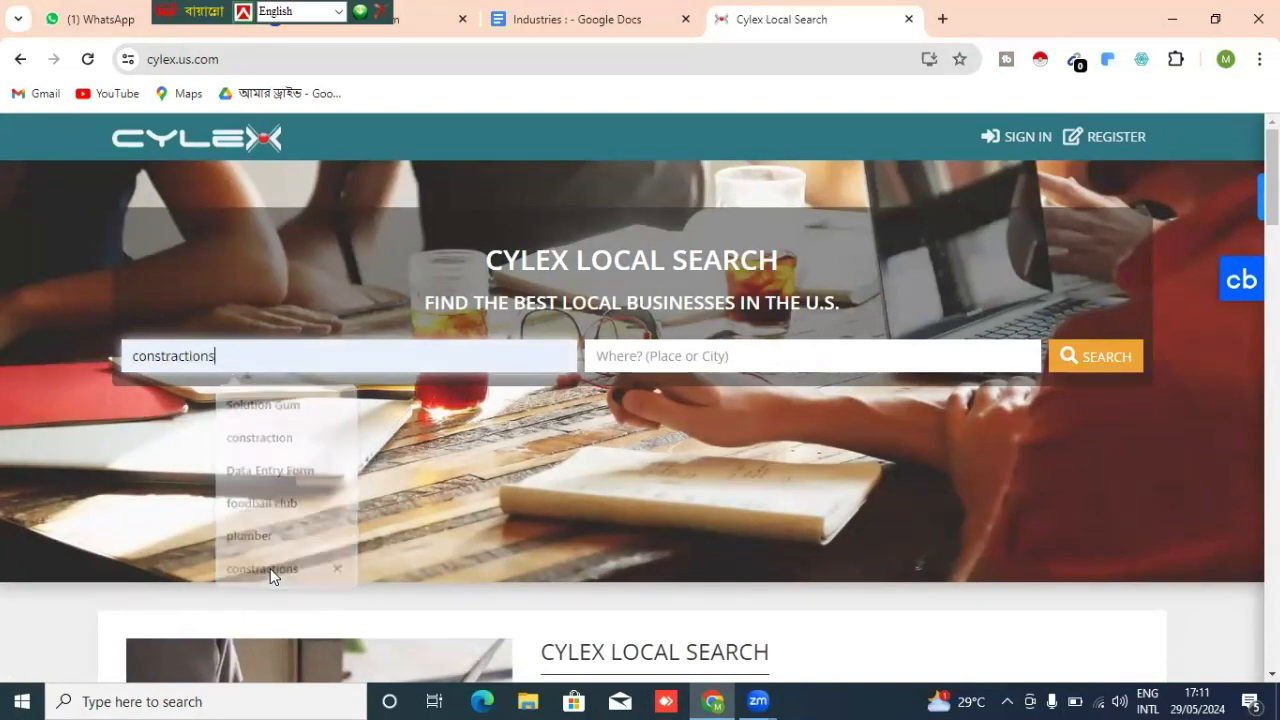
left_click(759, 355)
type("usa")
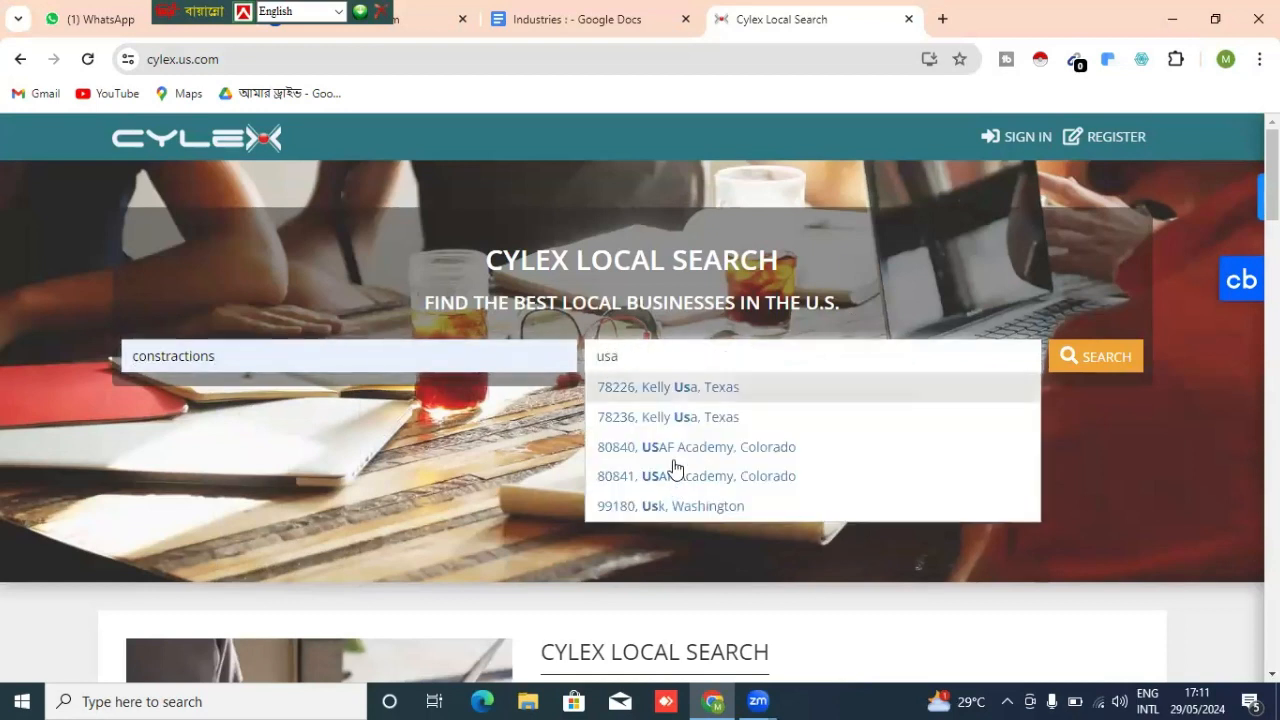
left_click(715, 418)
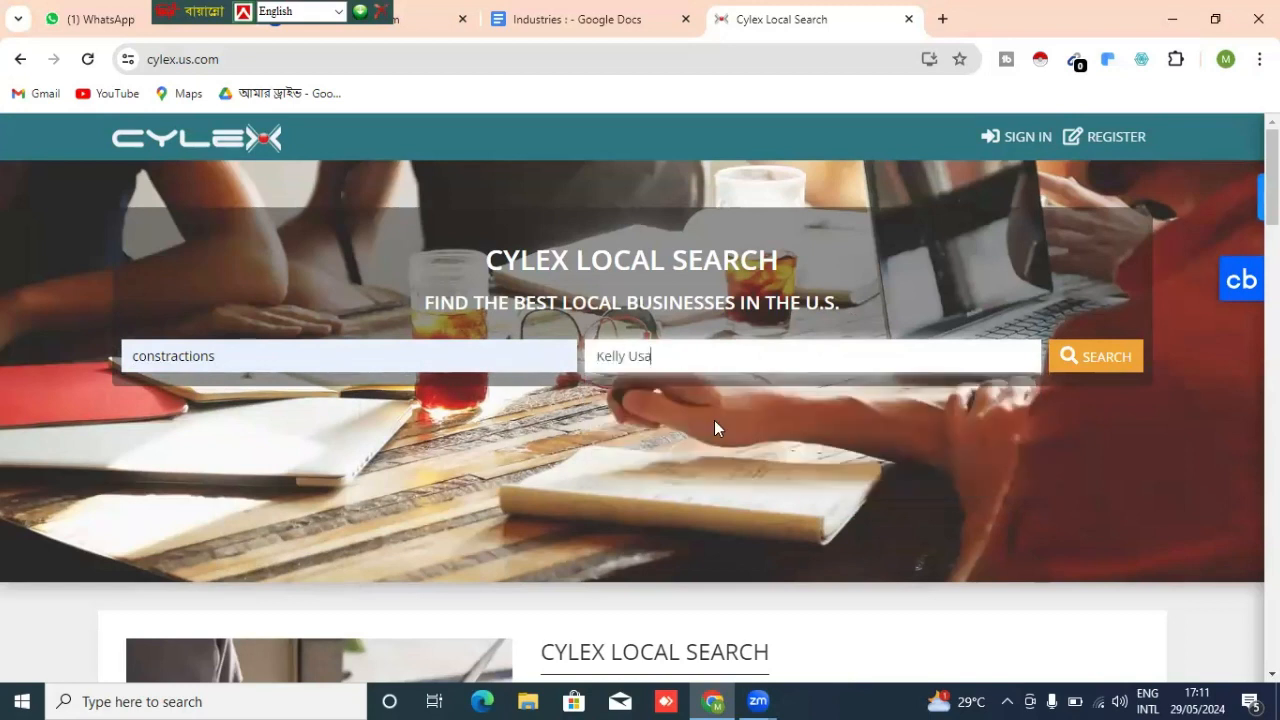
key("Return")
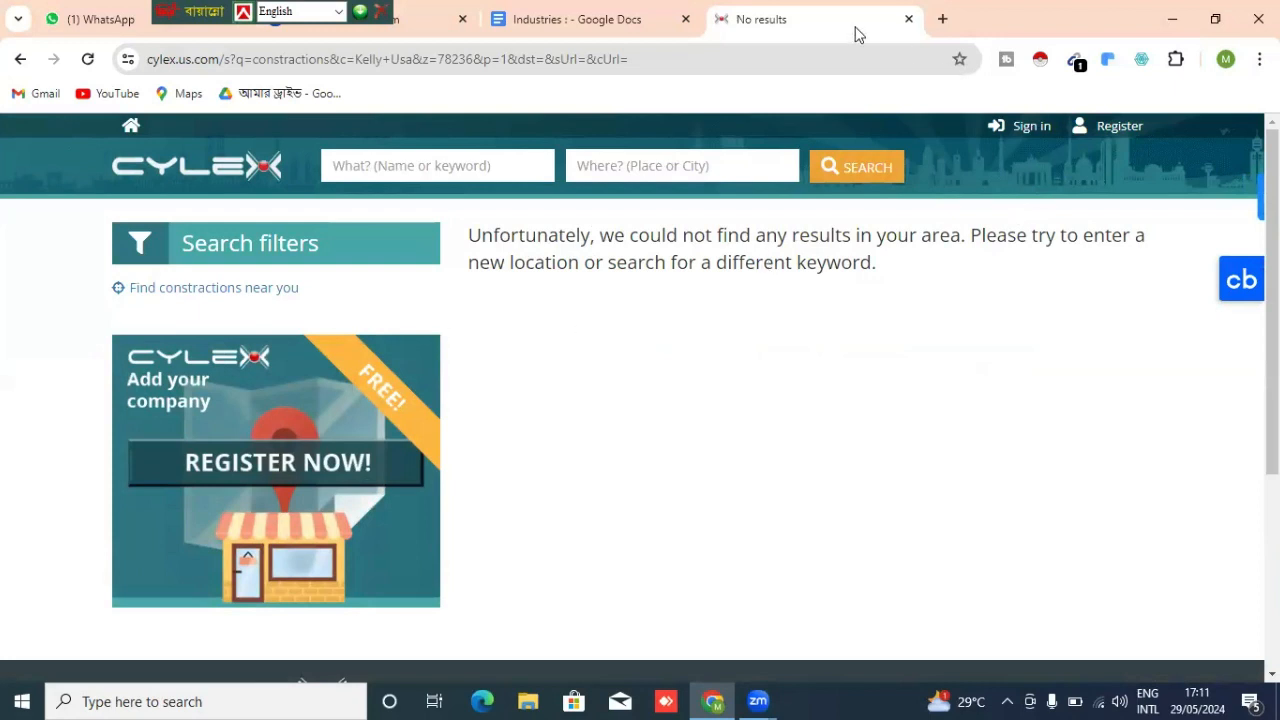
Step: Return to the Cylex home page, replace the keyword with plumber and search in Kelly Usa
left_click(18, 62)
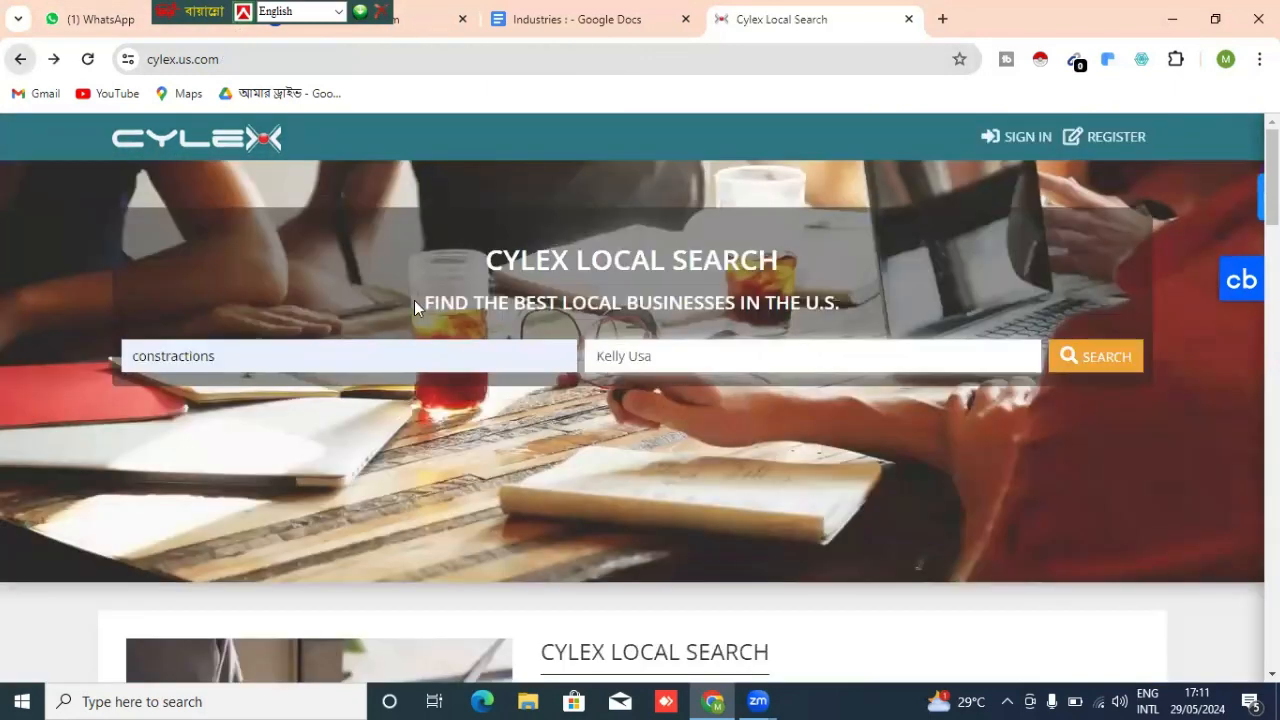
left_click(283, 356)
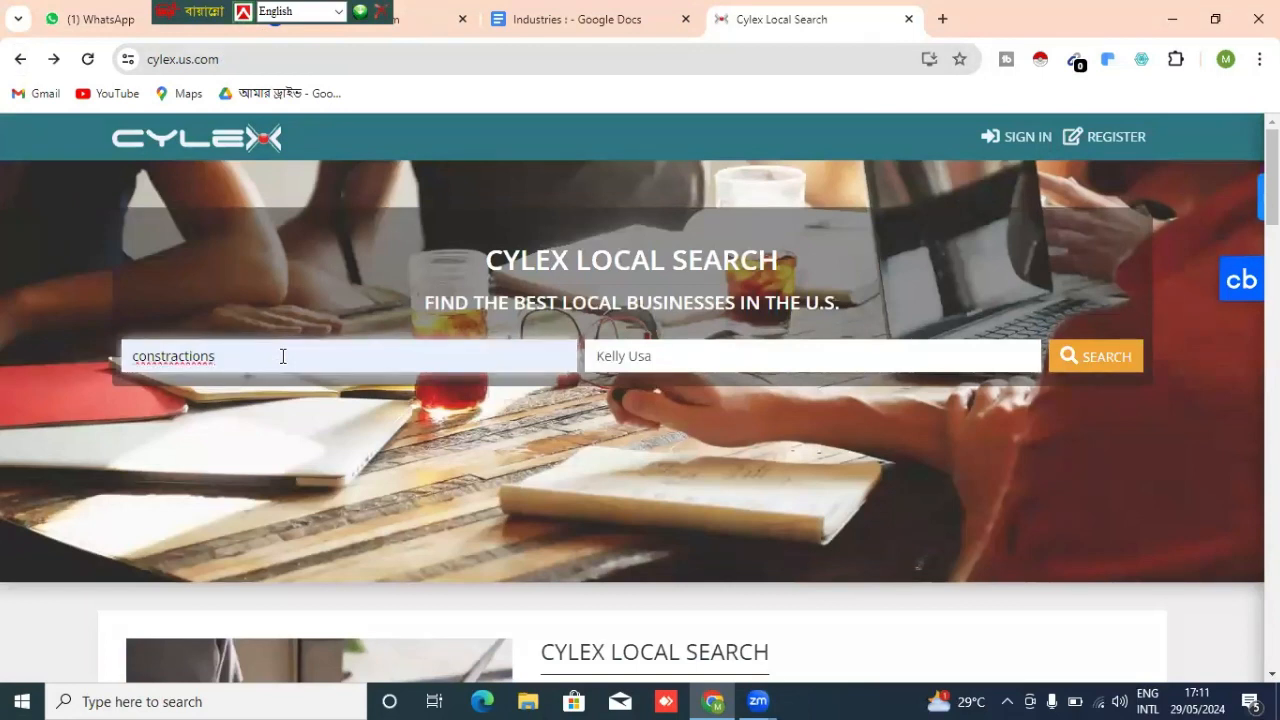
key("BackSpace")
key("BackSpace")
key("BackSpace")
key("BackSpace")
key("BackSpace")
key("BackSpace")
key("BackSpace")
key("BackSpace")
key("BackSpace")
key("BackSpace")
key("BackSpace")
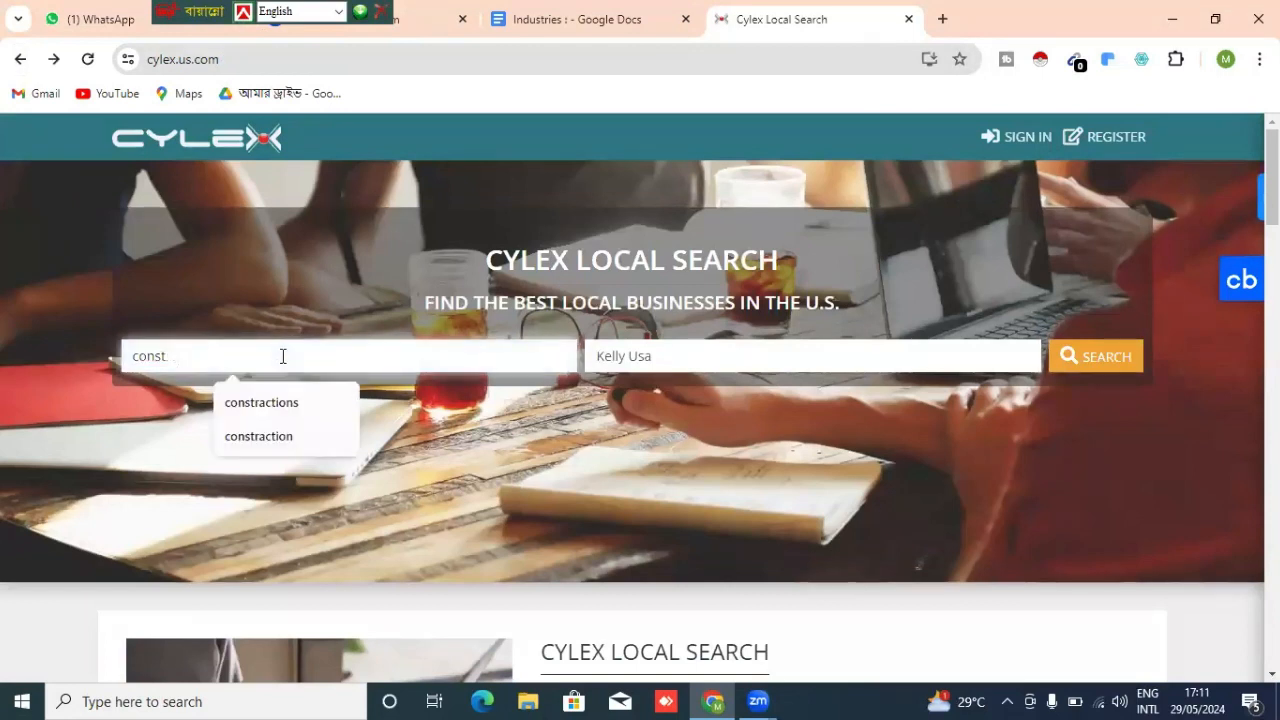
key("BackSpace")
key("BackSpace")
type("pl")
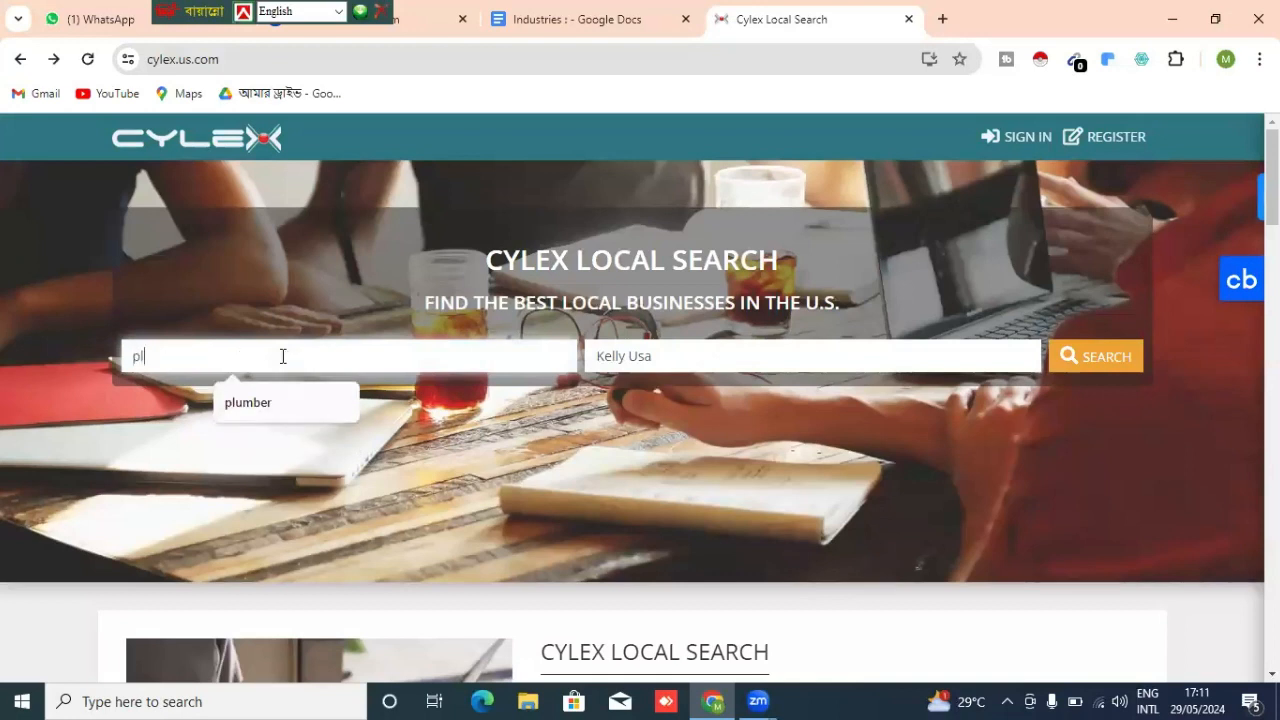
type("am")
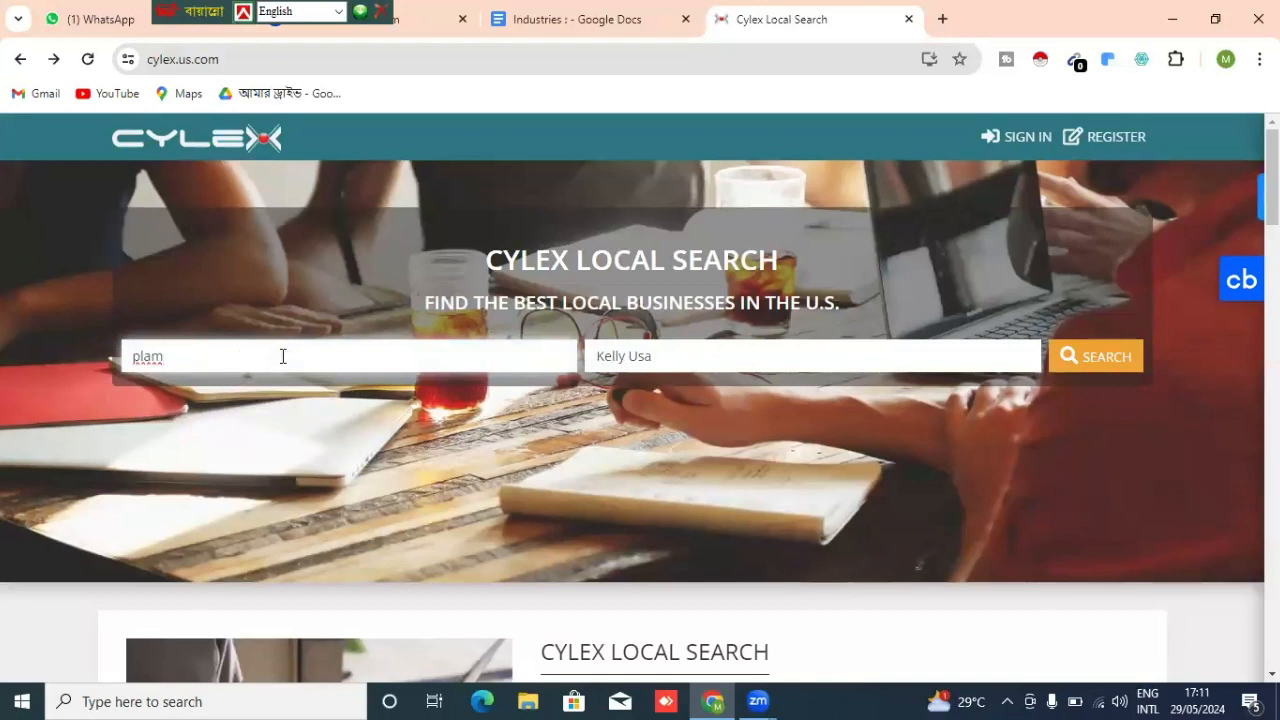
type("ber")
key("BackSpace")
key("BackSpace")
key("BackSpace")
key("BackSpace")
key("BackSpace")
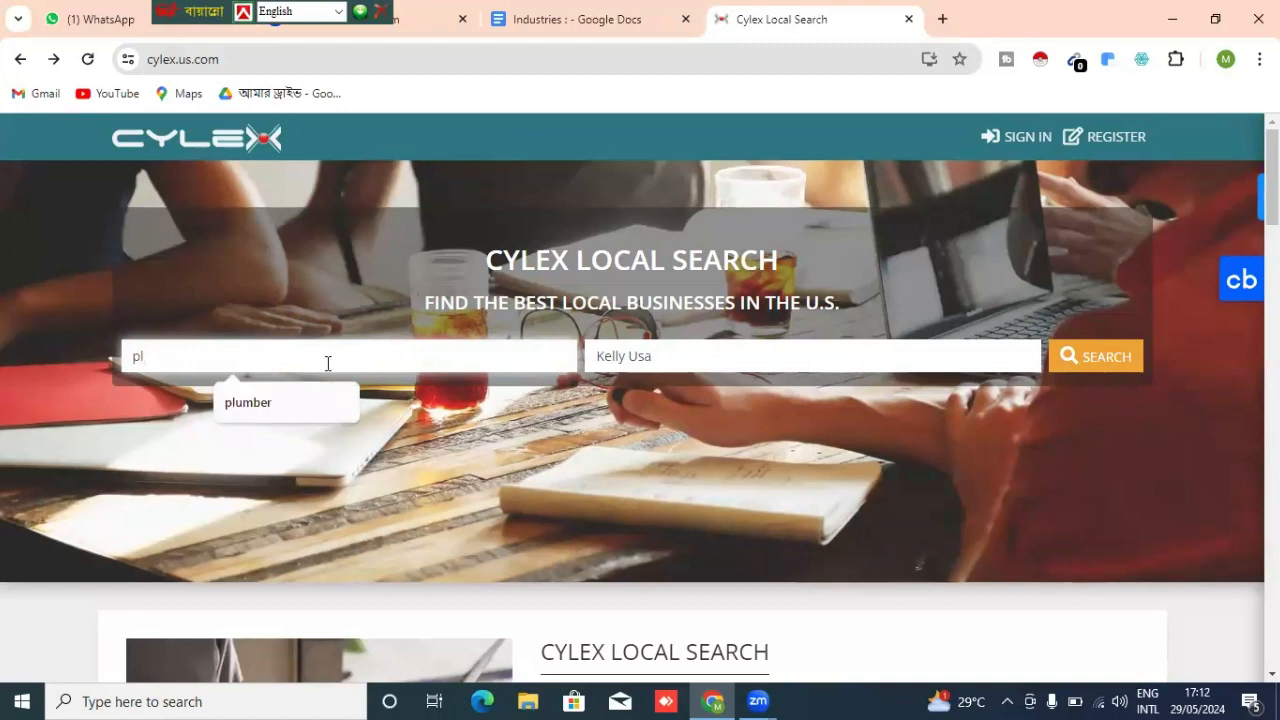
left_click(283, 398)
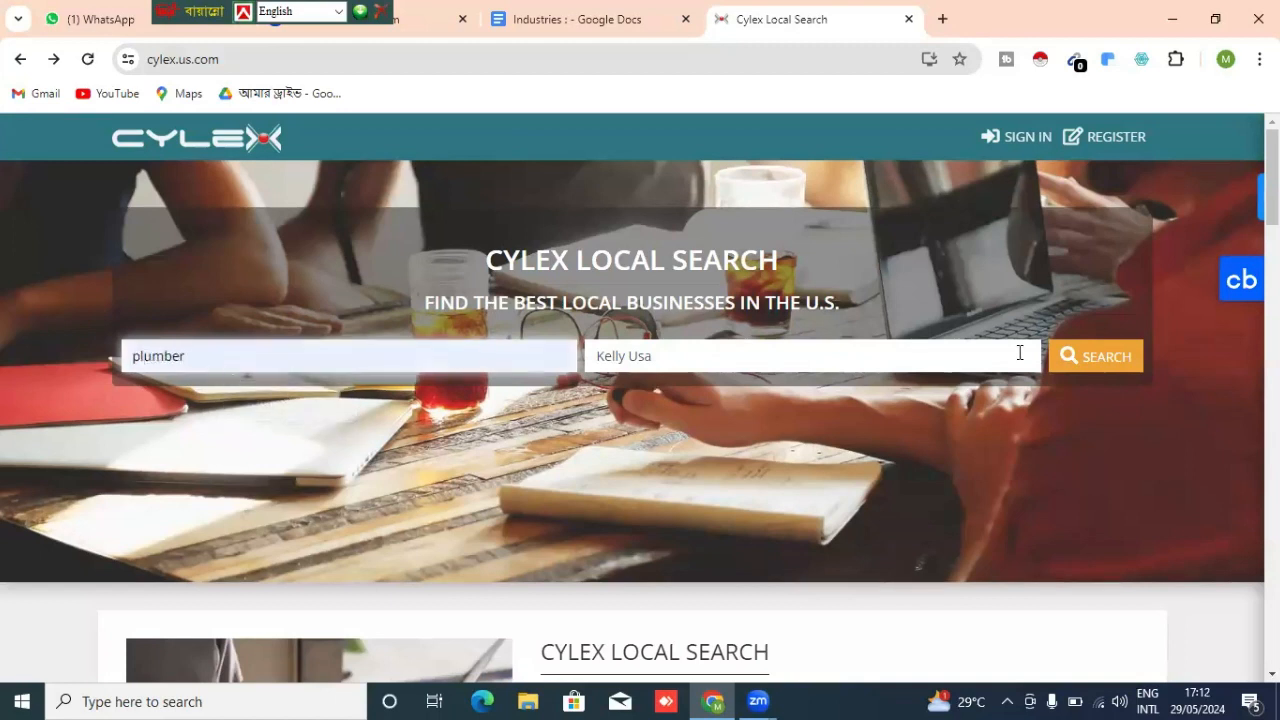
left_click(686, 350)
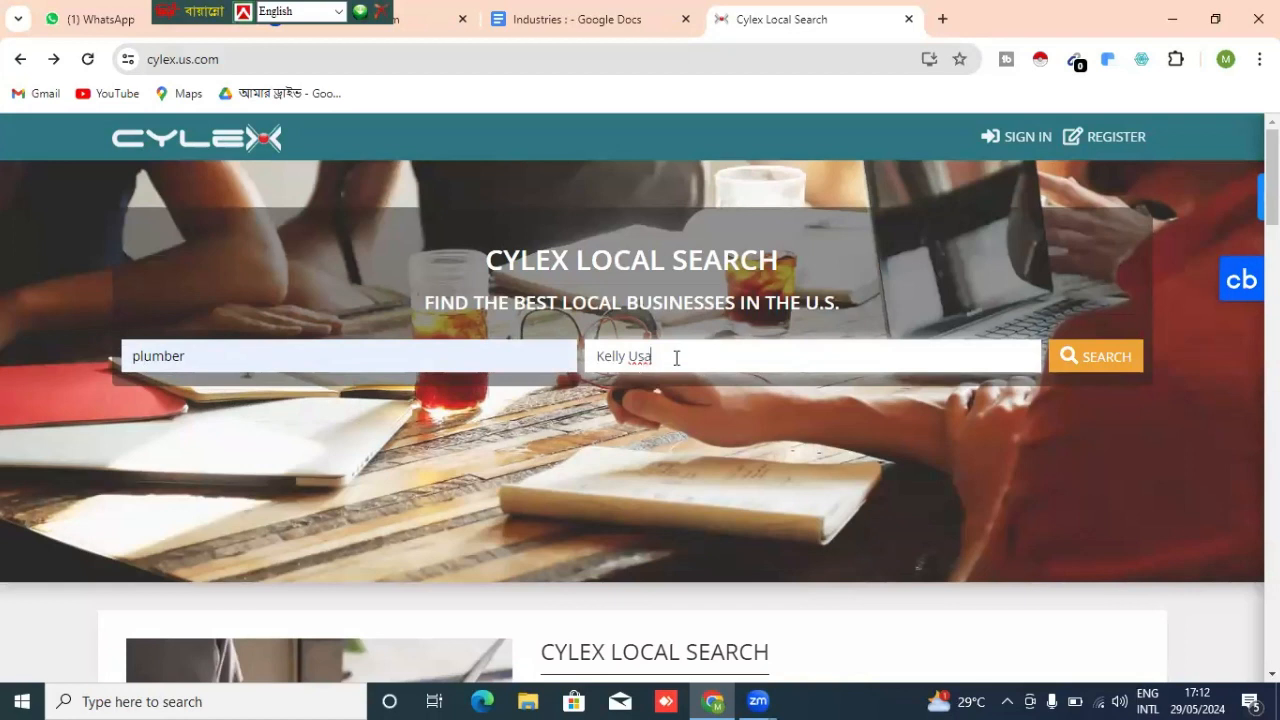
key("Return")
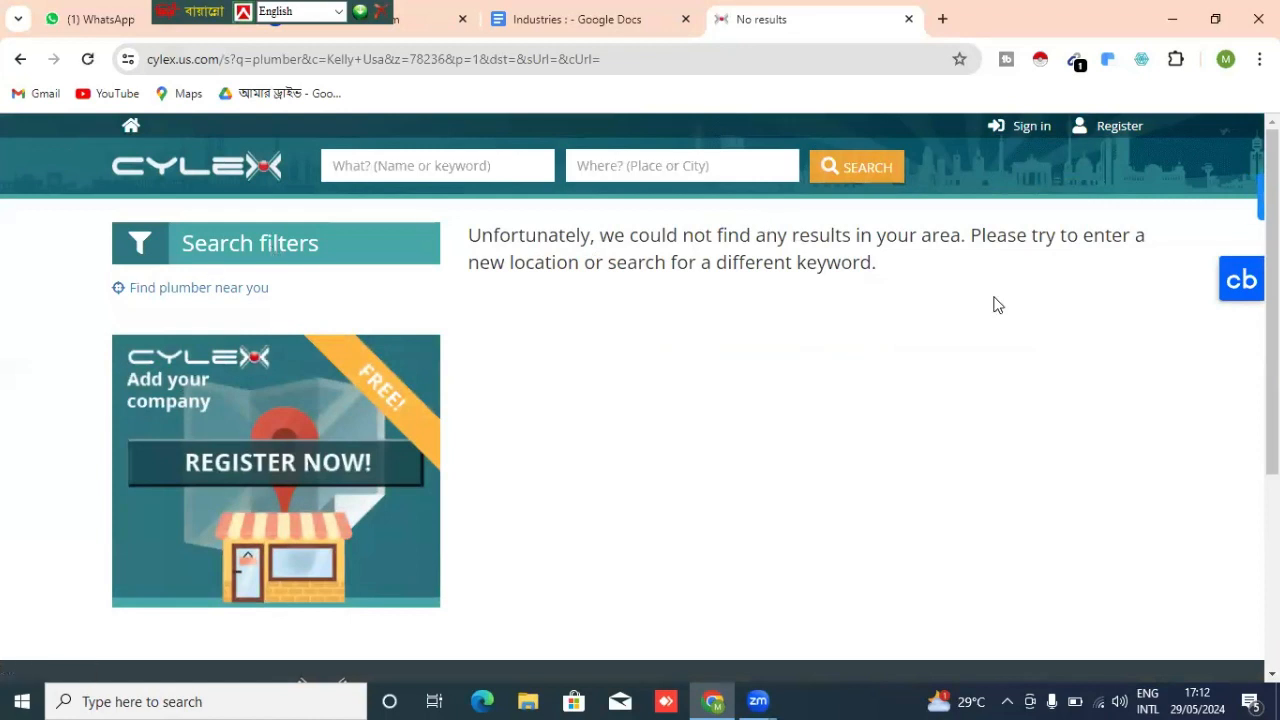
Step: Search the Cylex directory for plumber in Ukiah, California, 95482
scroll(640, 400, "down", 3)
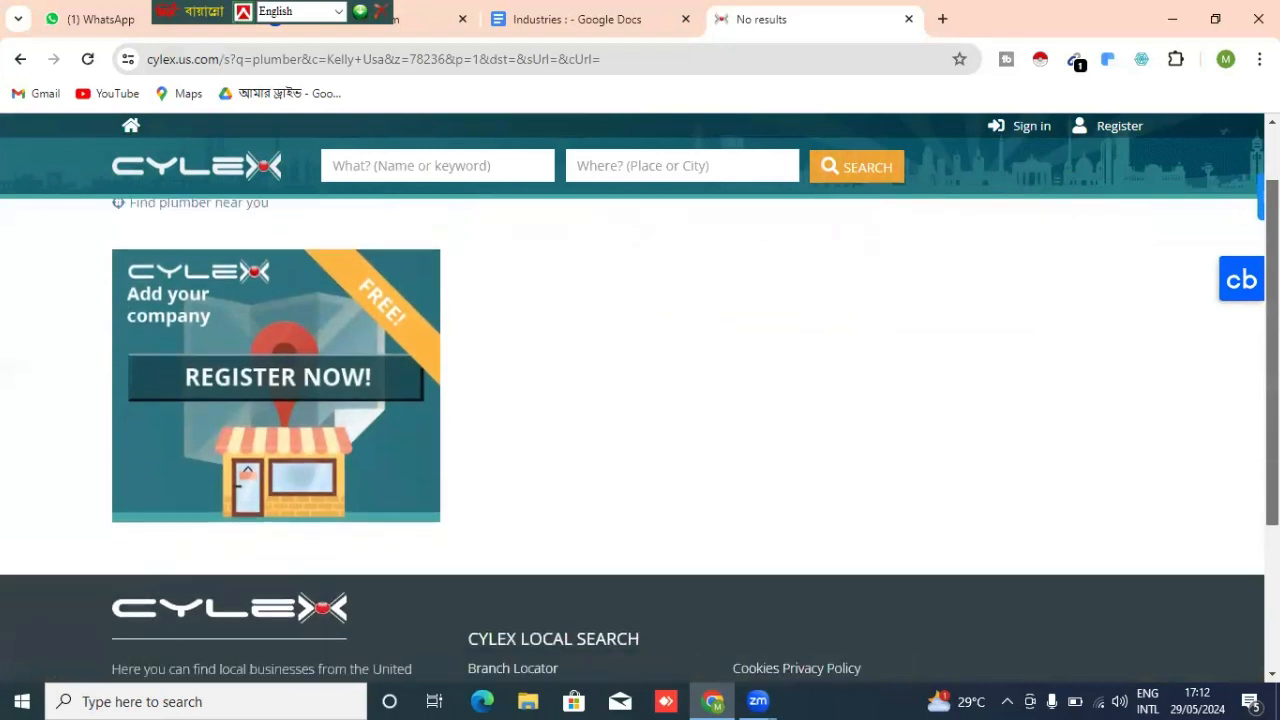
scroll(640, 400, "up", 3)
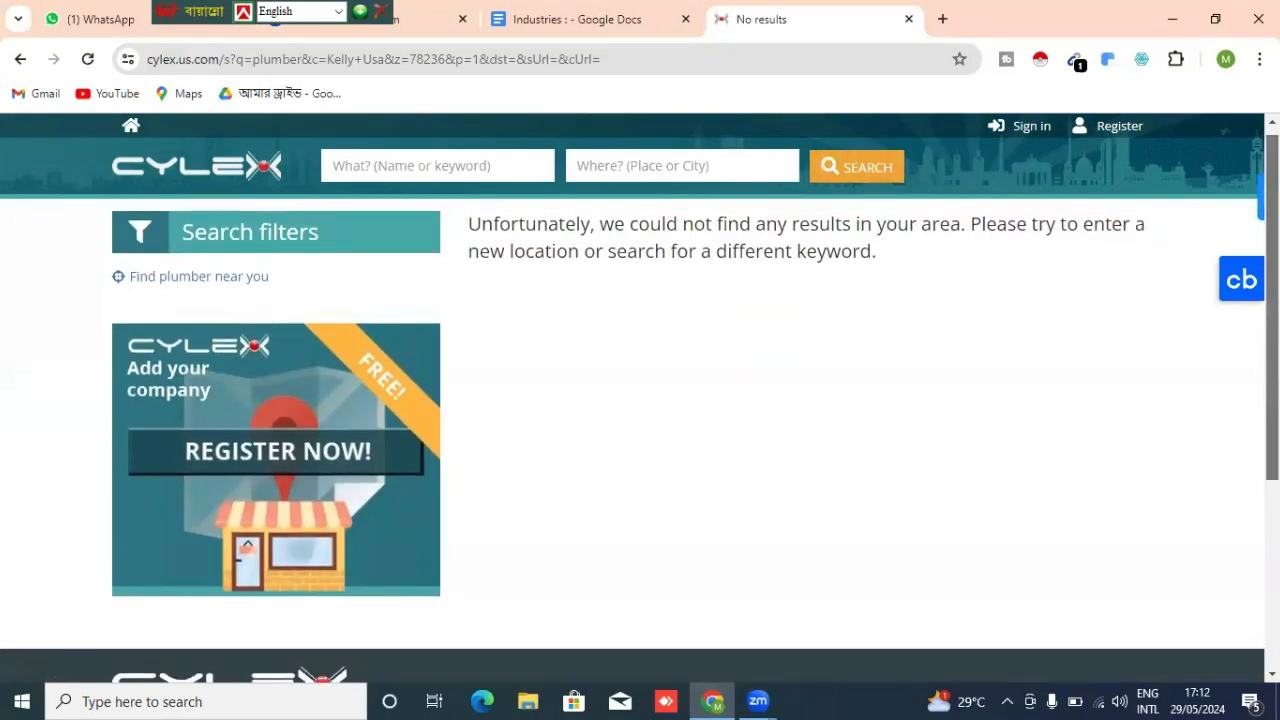
left_click(437, 166)
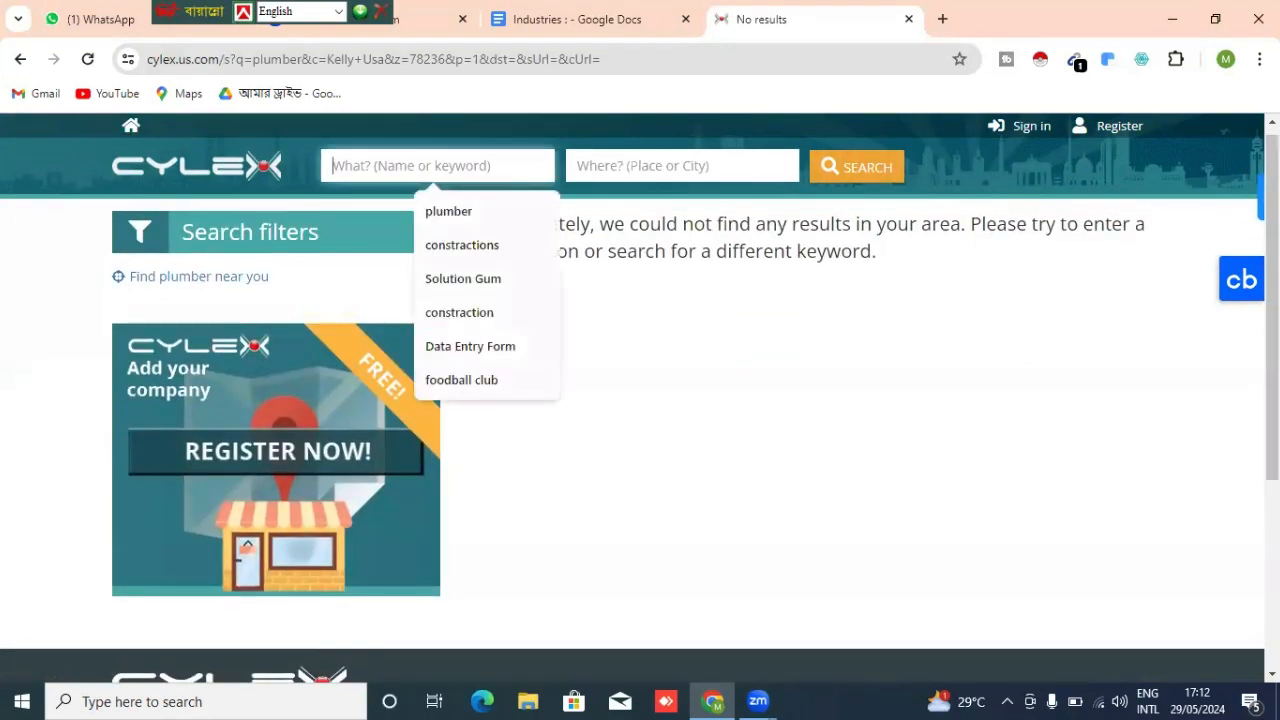
left_click(441, 214)
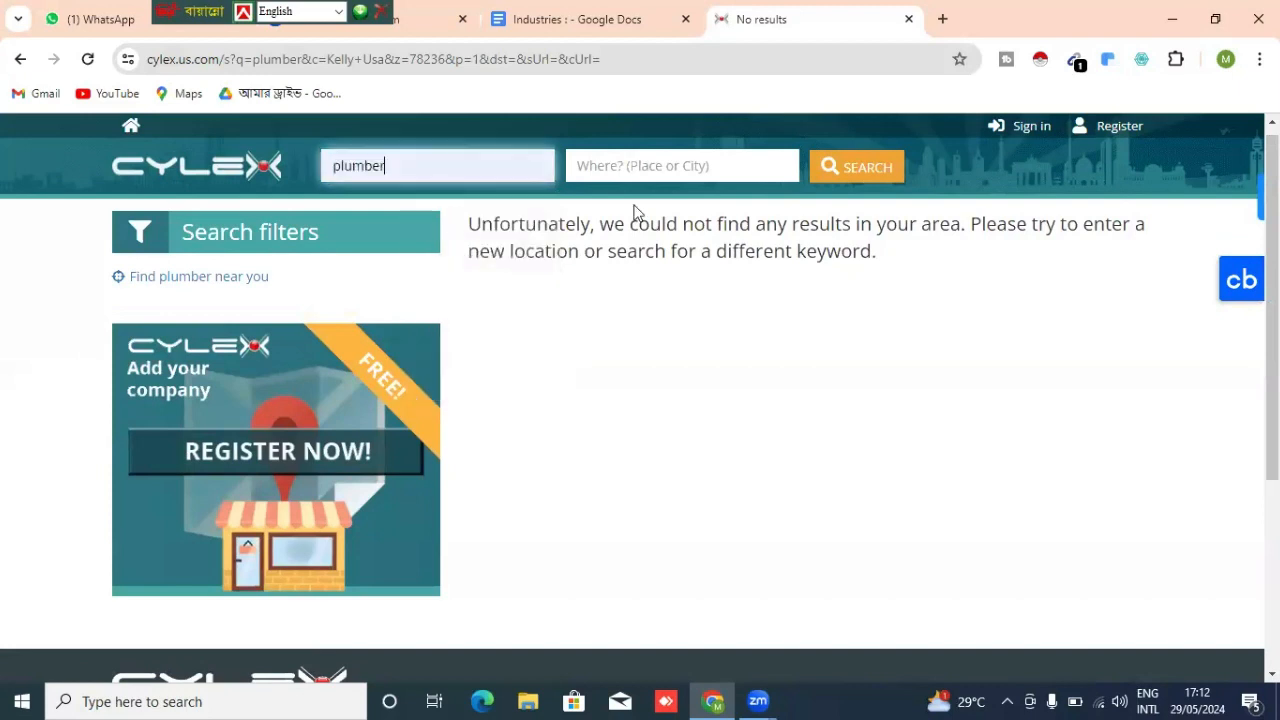
key("Tab")
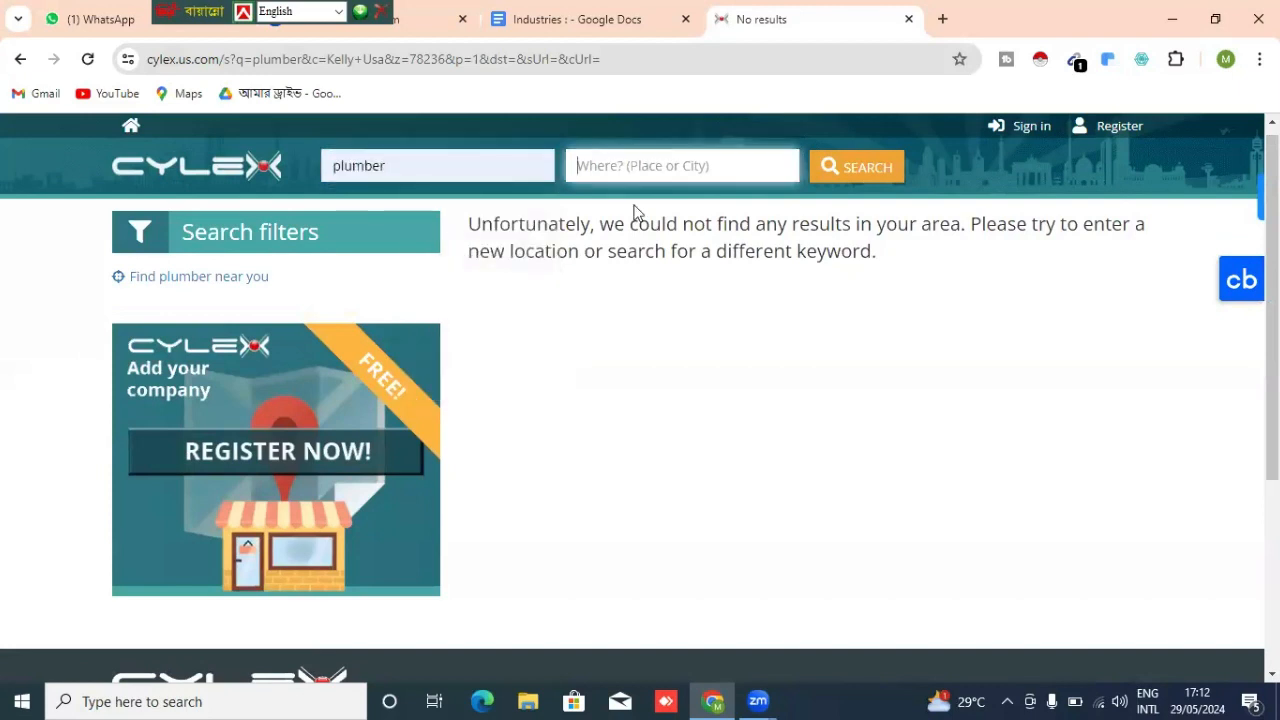
type("usa")
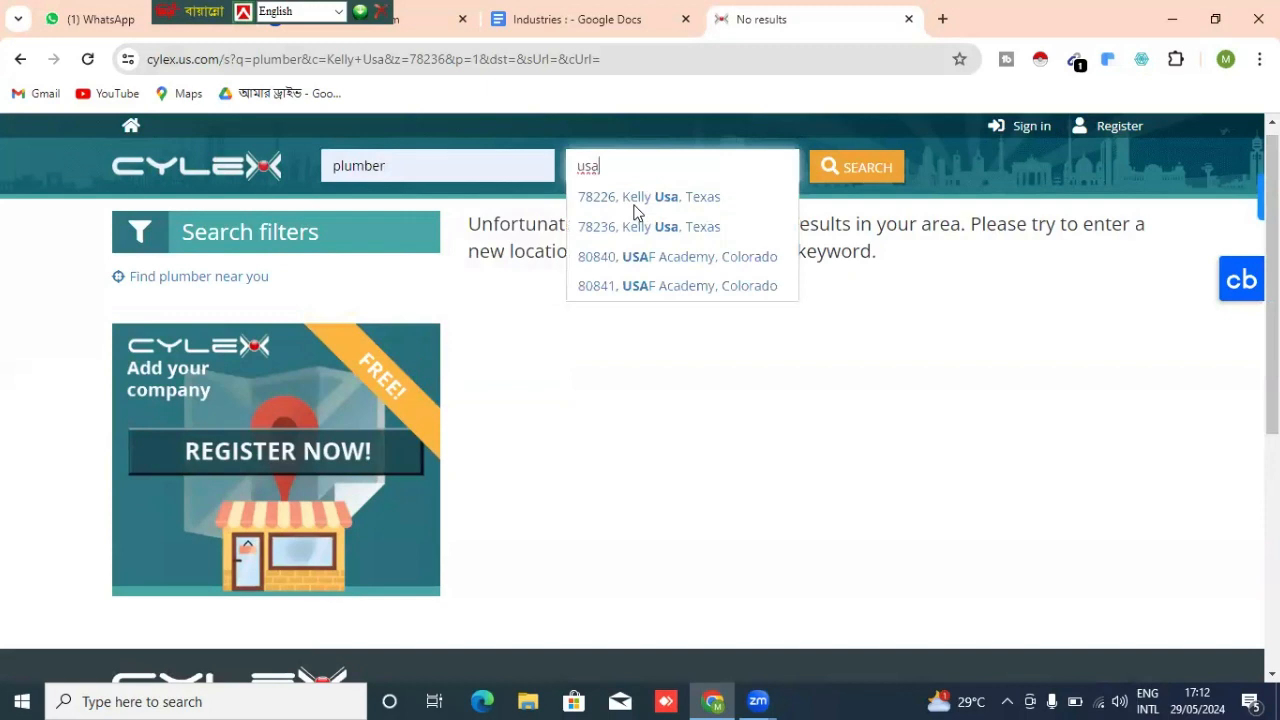
key("BackSpace")
key("BackSpace")
key("BackSpace")
type("uk")
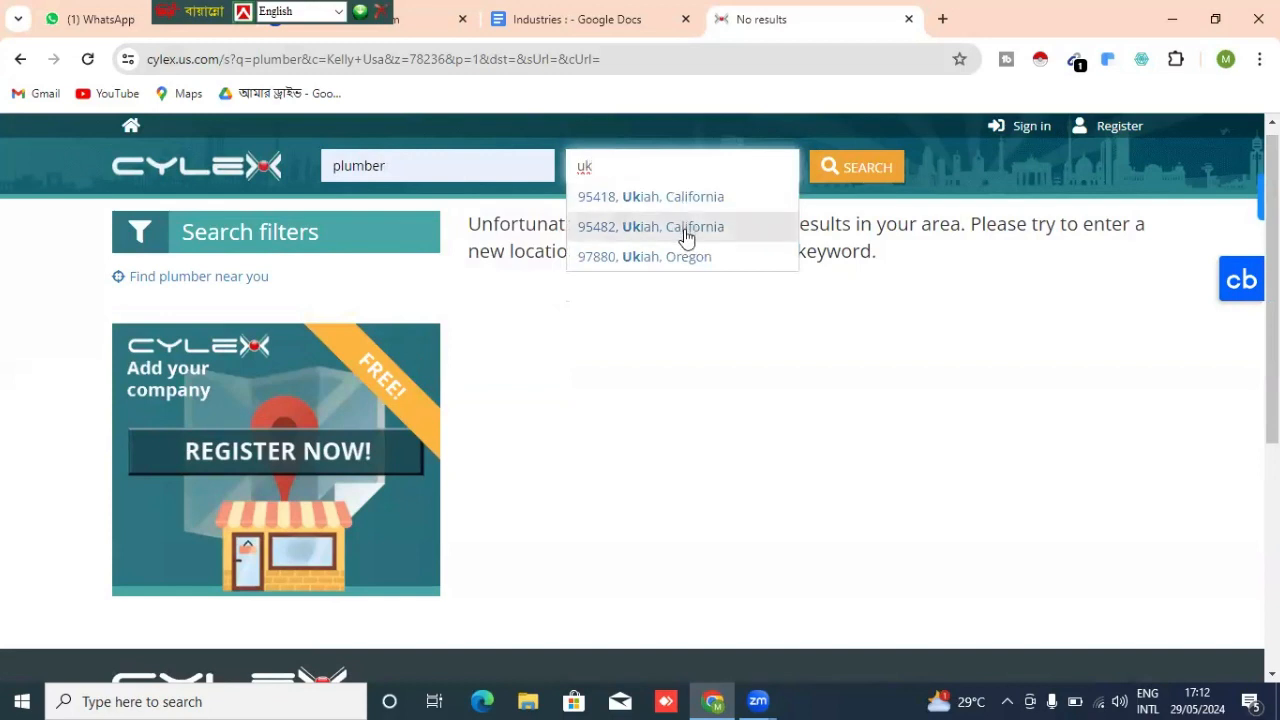
left_click(686, 228)
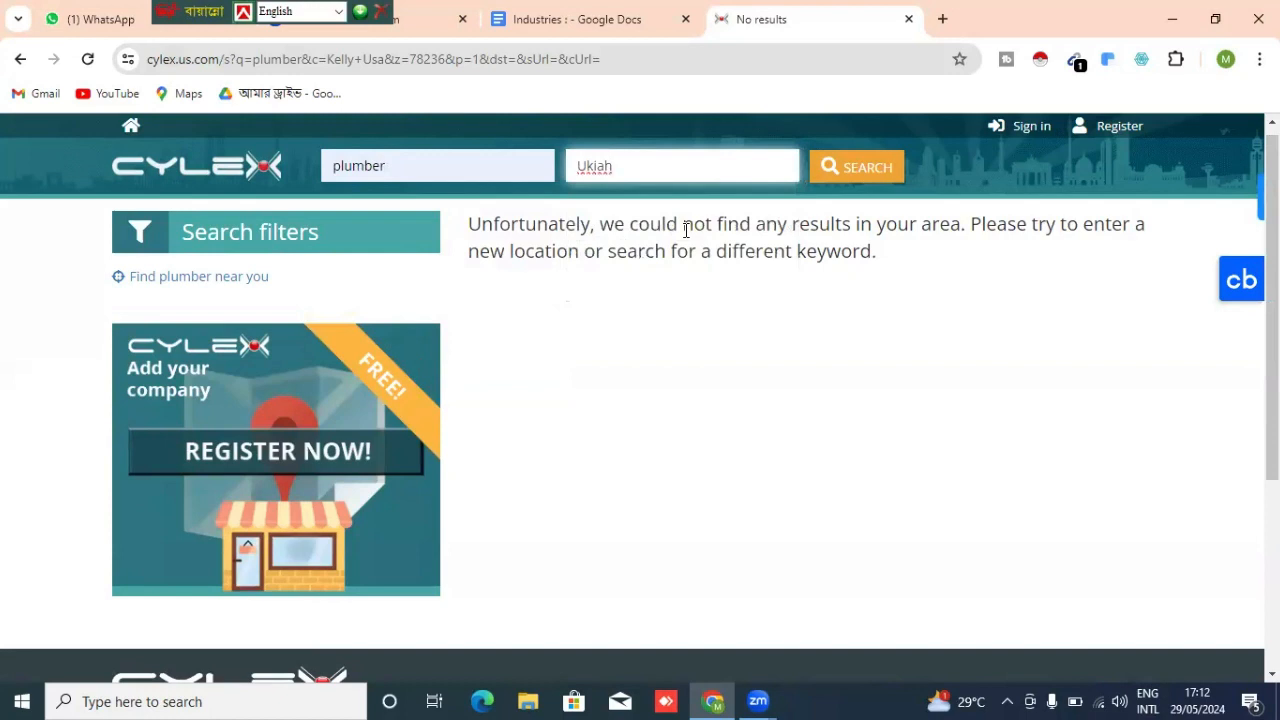
key("Return")
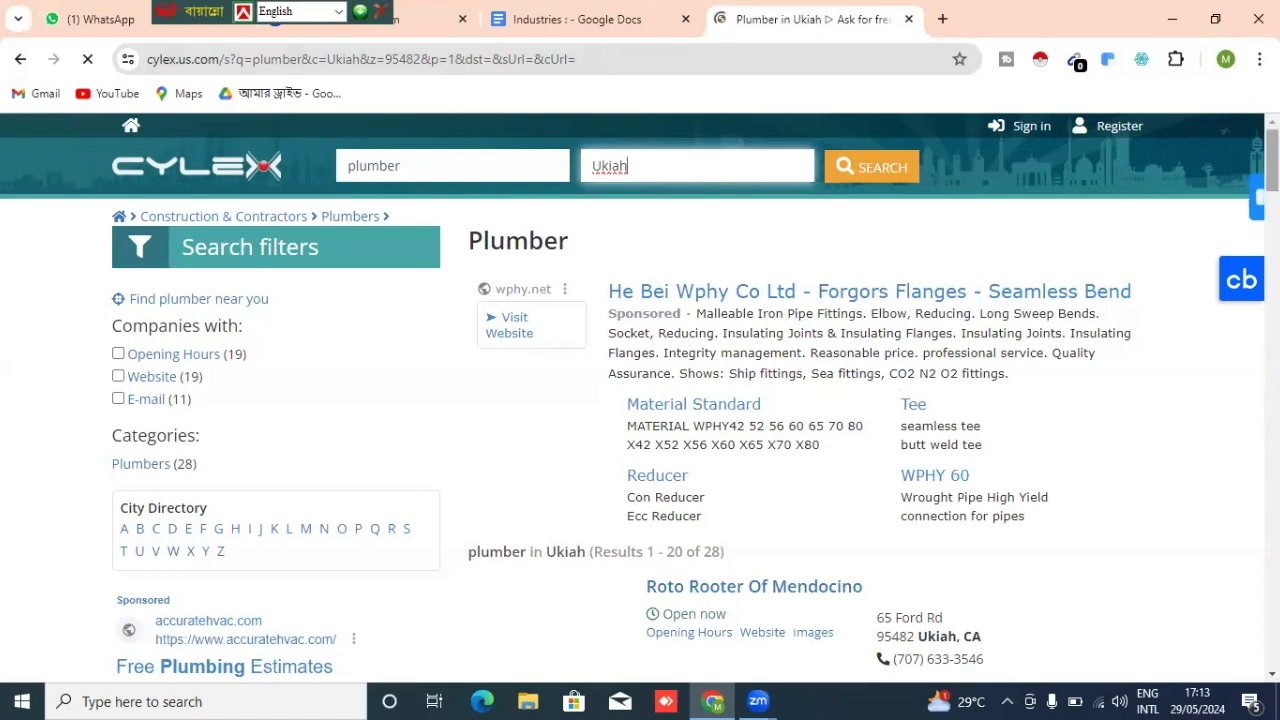
Step: Examine the Cylex plumber listings for Ukiah, checking the company names, addresses, phone numbers and website links
scroll(810, 430, "down", 6)
scroll(810, 440, "down", 5)
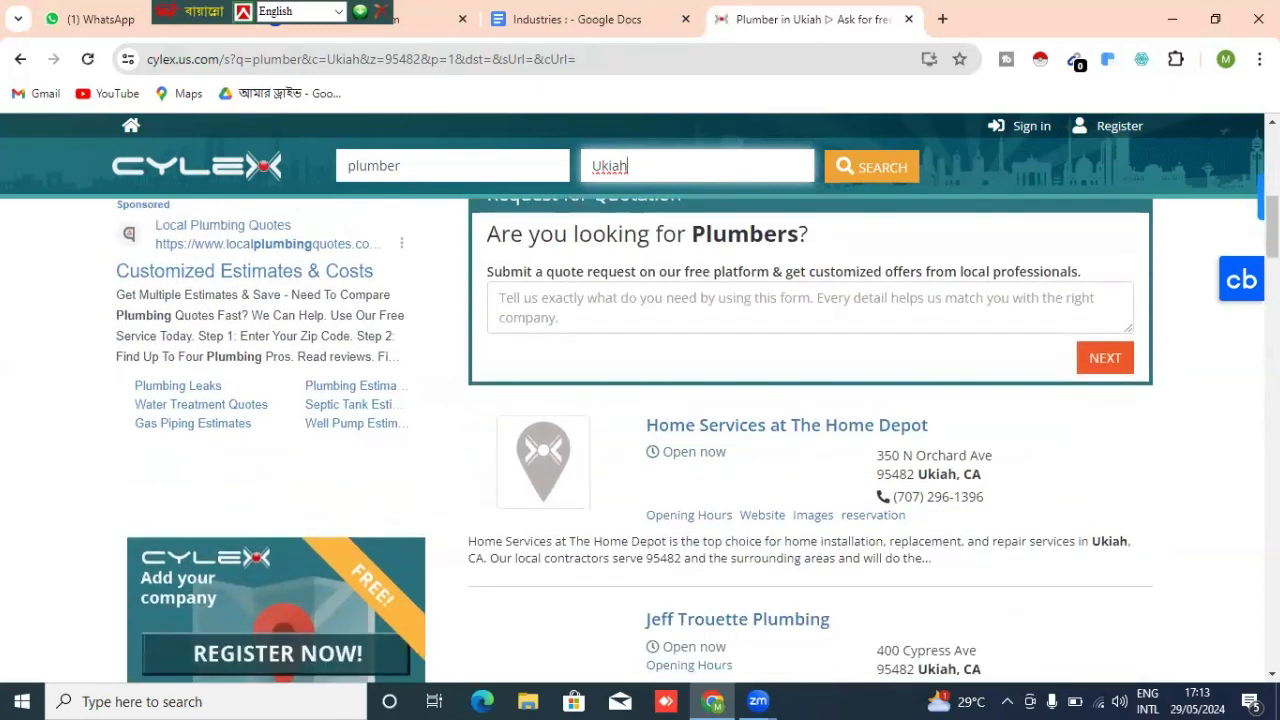
scroll(810, 440, "down", 2)
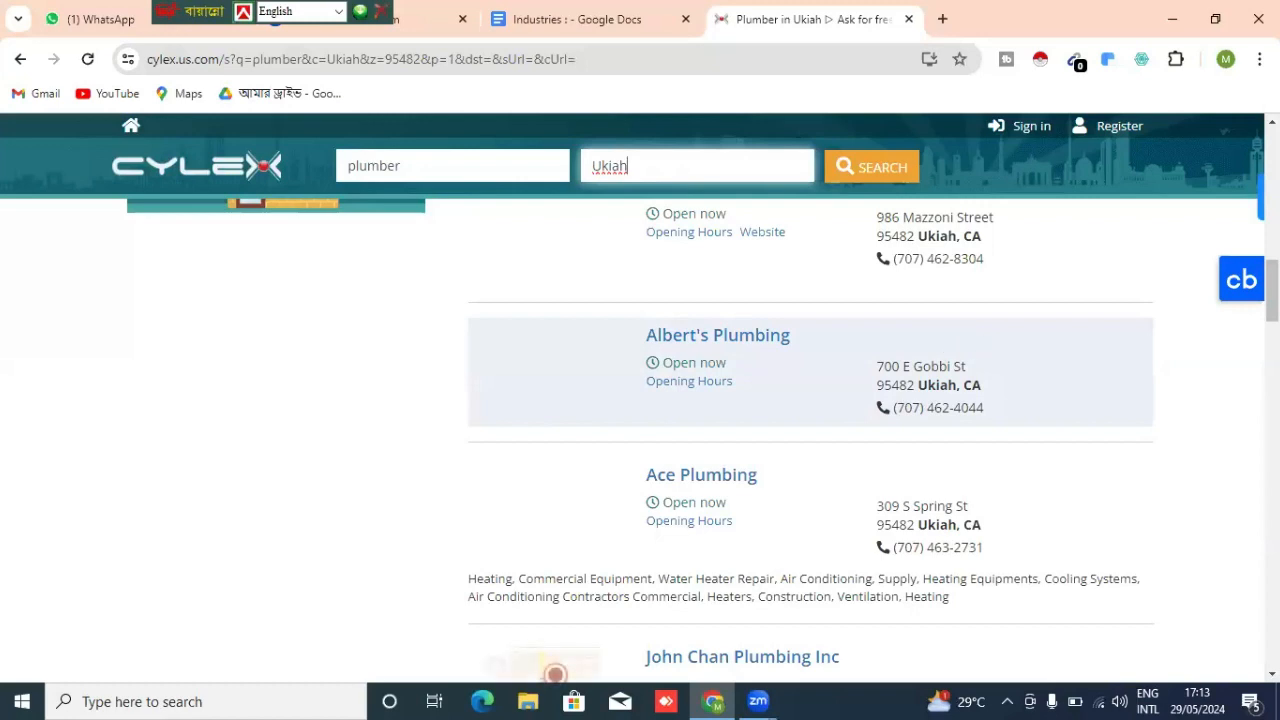
scroll(810, 443, "down", 7)
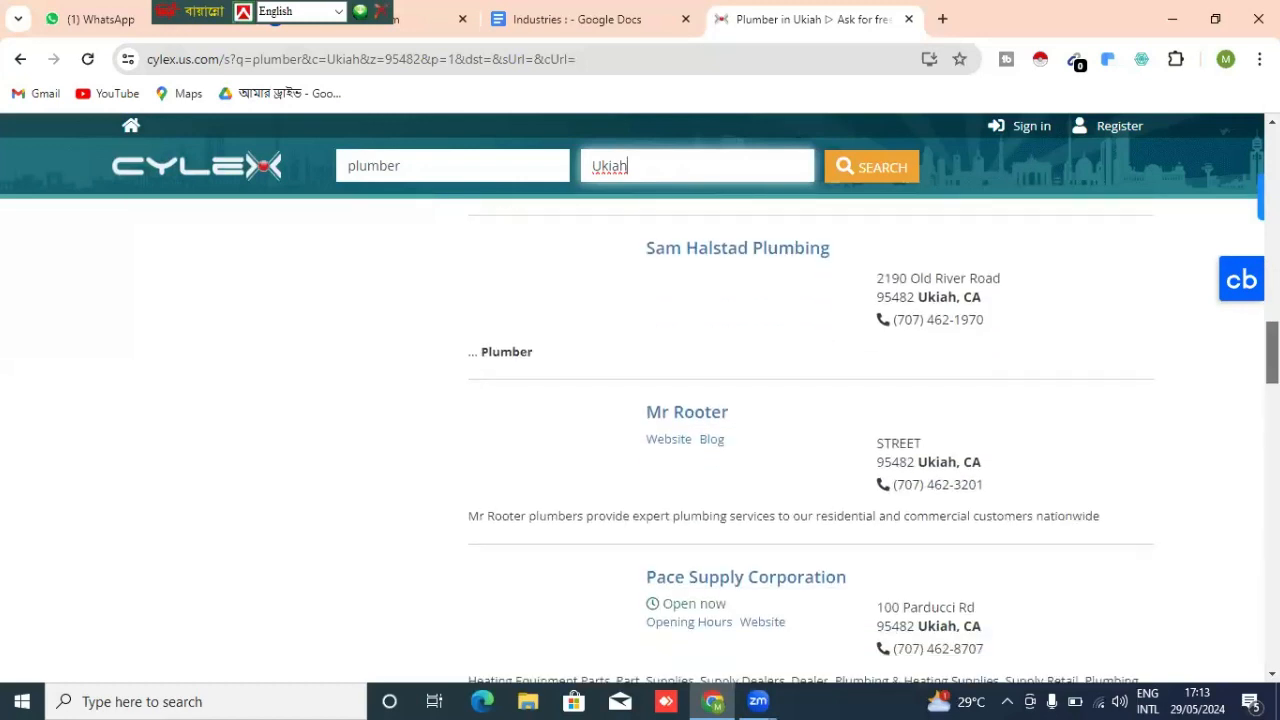
scroll(810, 443, "down", 1)
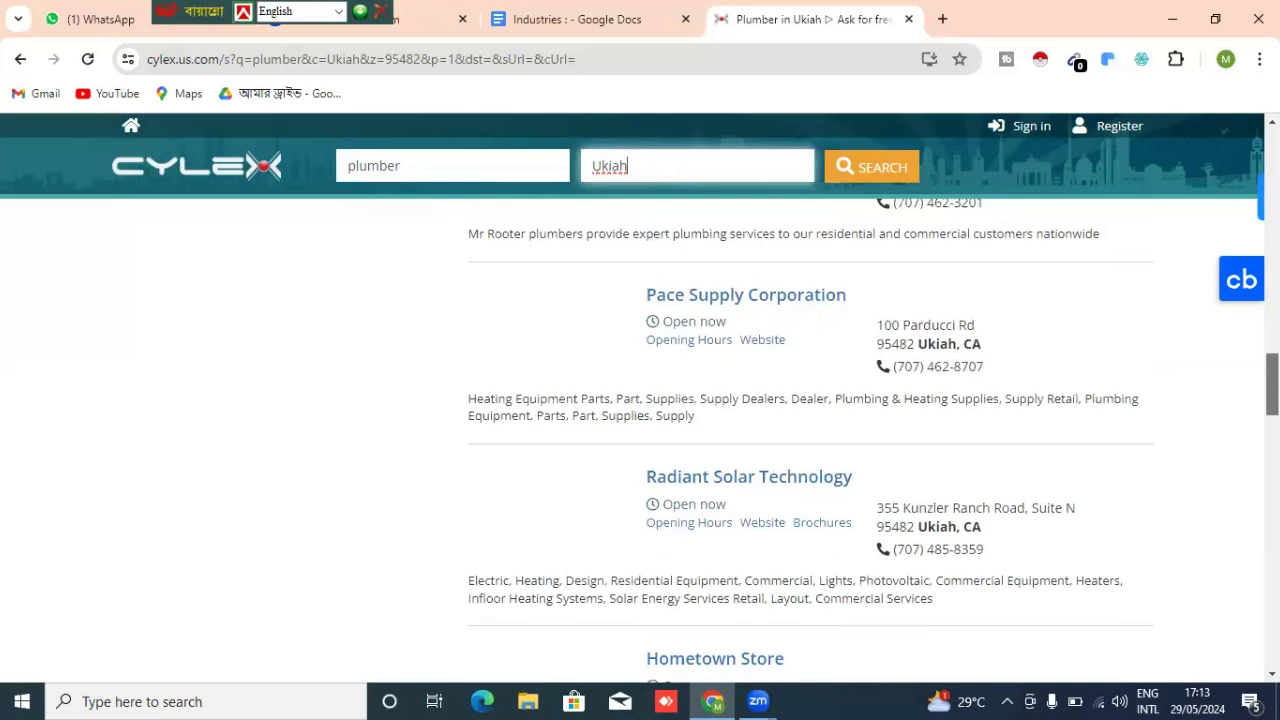
scroll(810, 443, "down", 8)
scroll(810, 443, "down", 3)
scroll(810, 443, "up", 20)
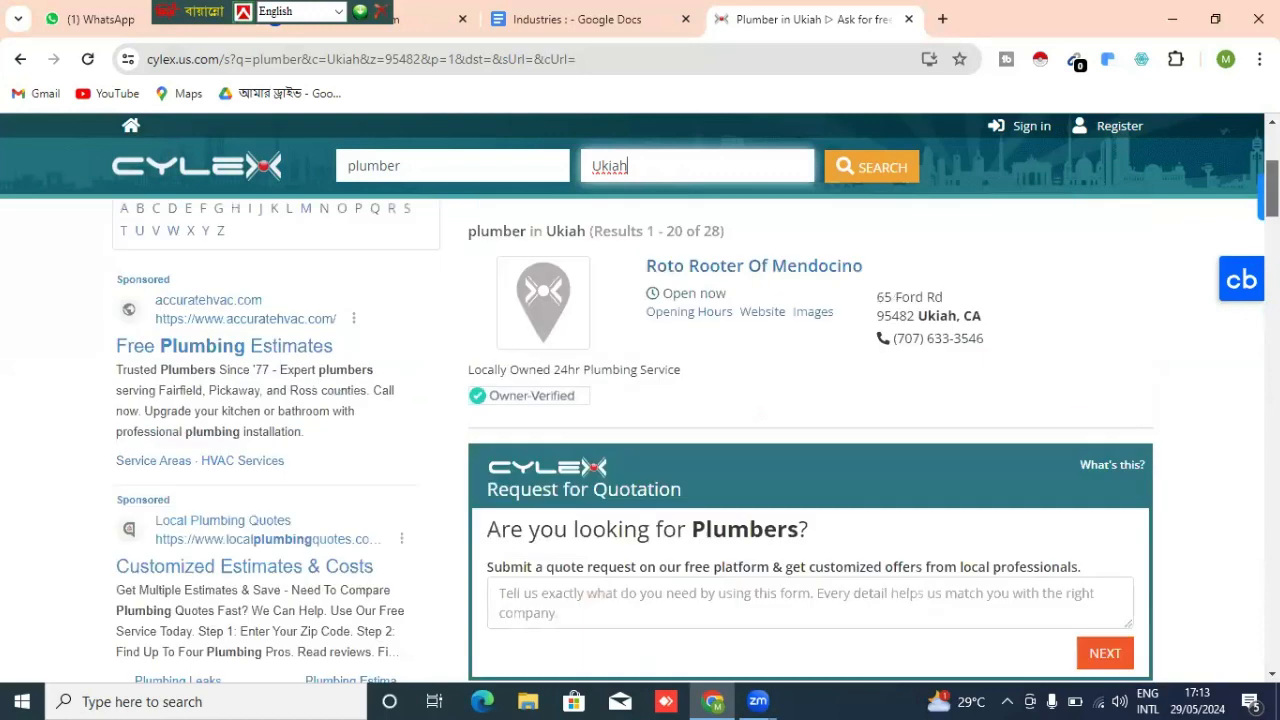
scroll(810, 443, "up", 2)
scroll(810, 443, "down", 7)
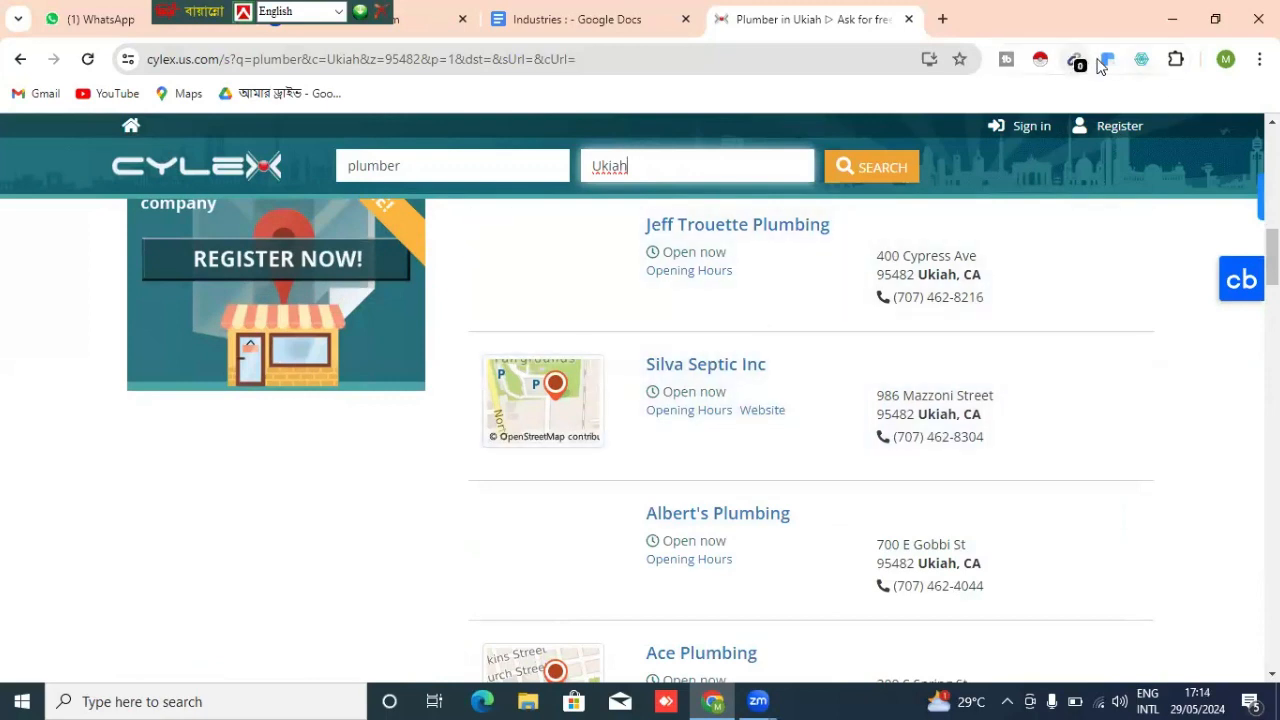
Step: Dismiss the advert over the Ukiah plumber results, preview the listings in Instant Data Scraper and close its window
left_click(1176, 60)
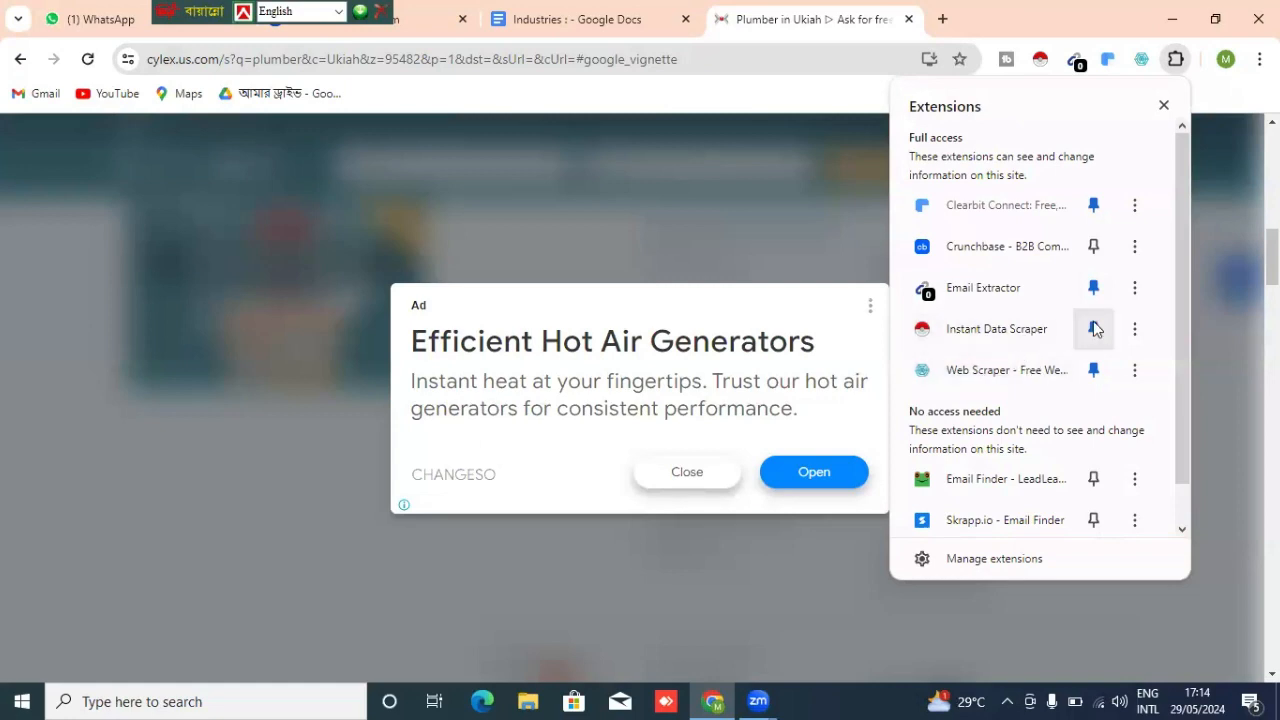
left_click(846, 220)
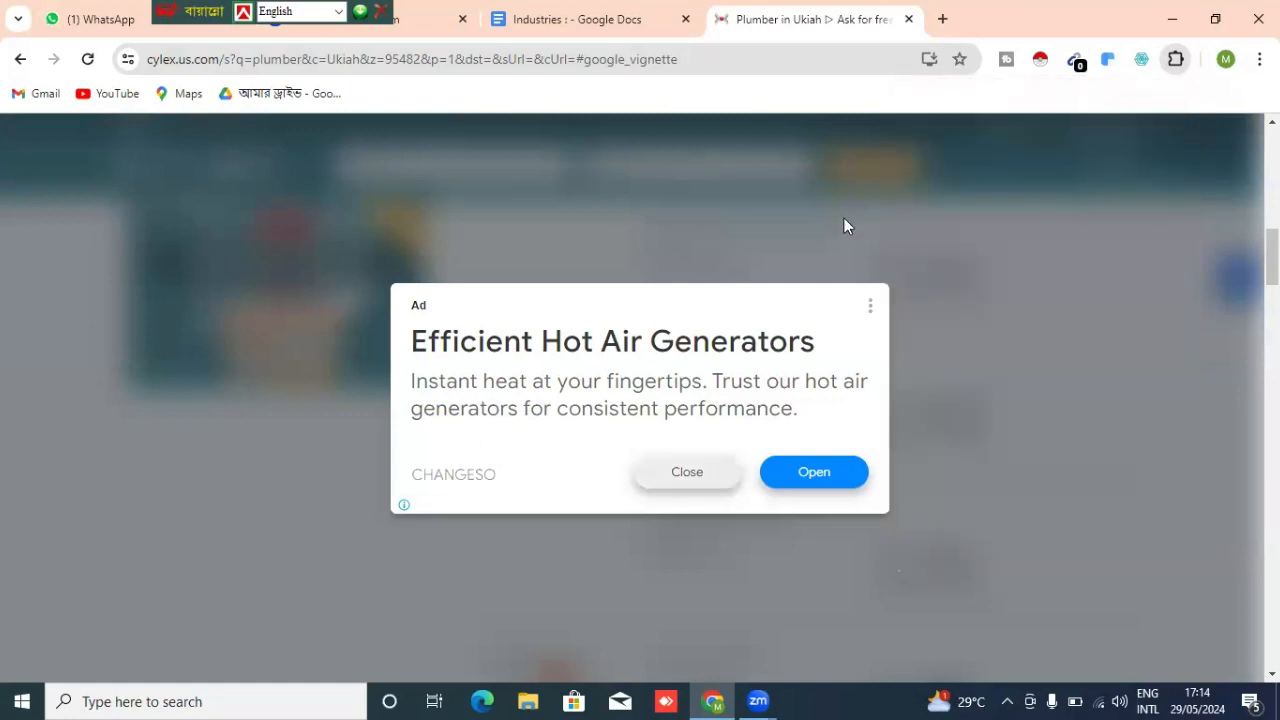
left_click(687, 472)
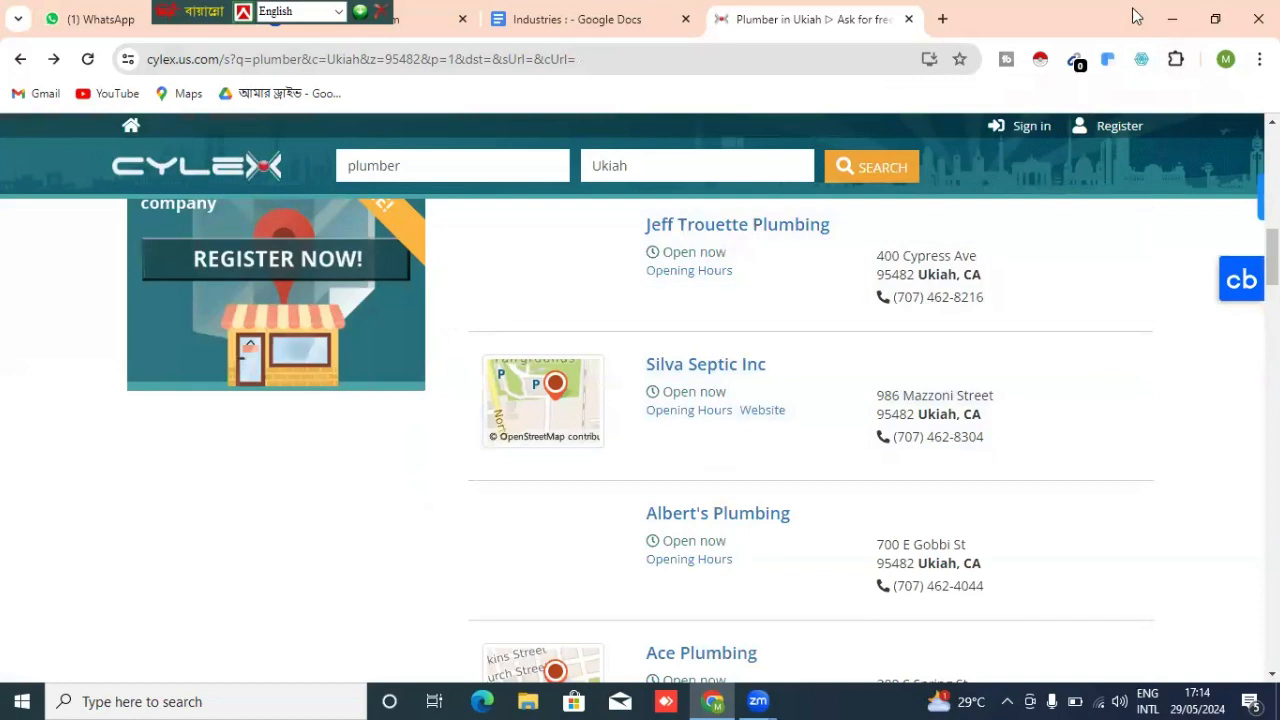
left_click(1040, 63)
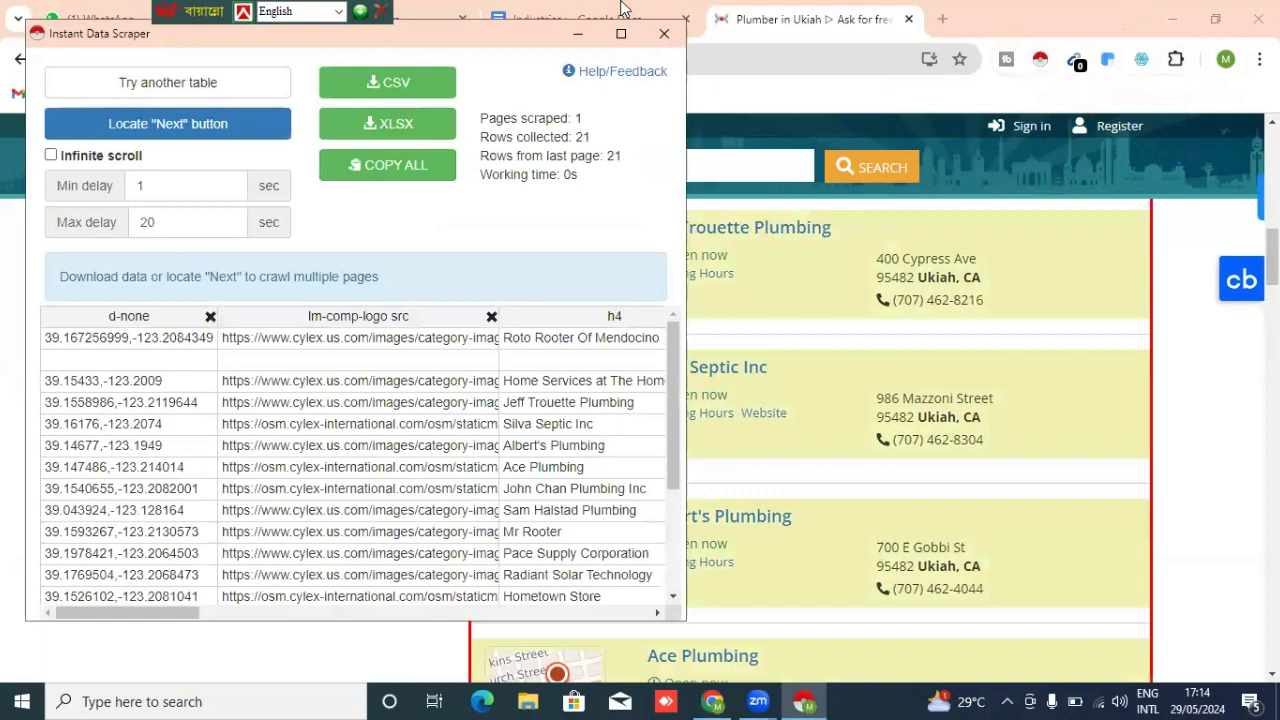
left_click(663, 37)
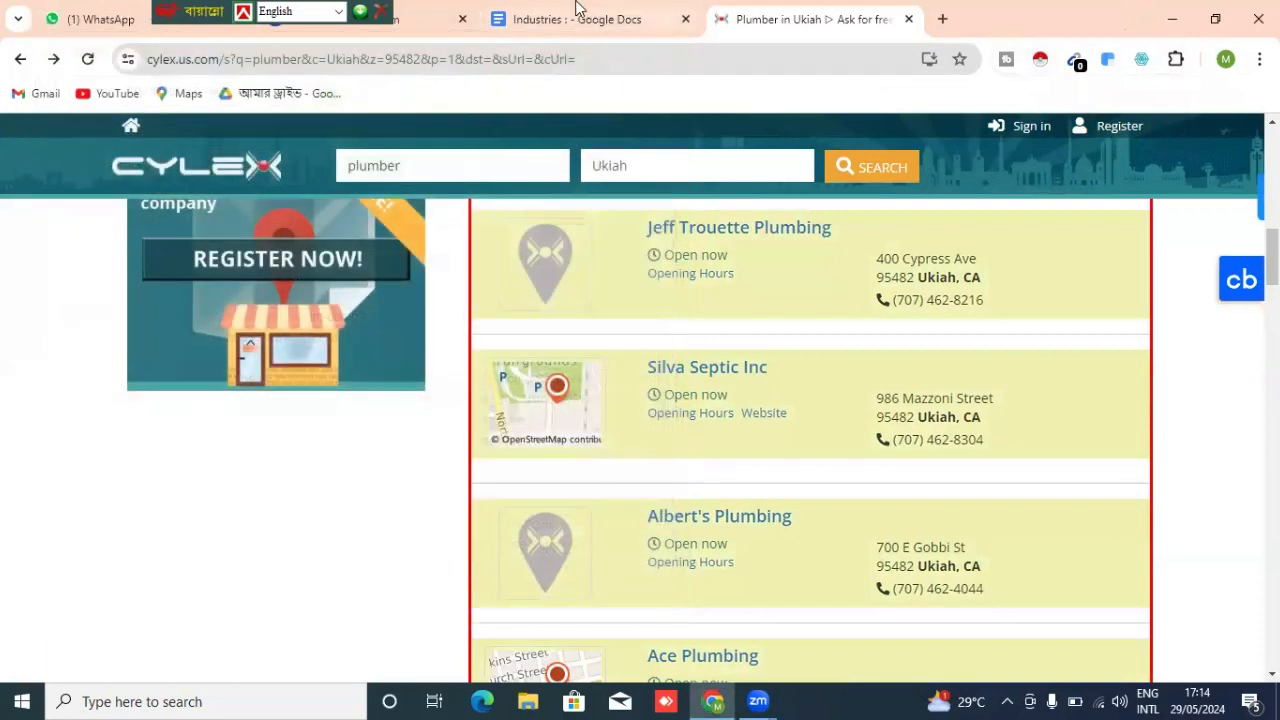
Step: Switch to the Industries document and review its directory sites for company leads and its list of VPN extensions
left_click(568, 22)
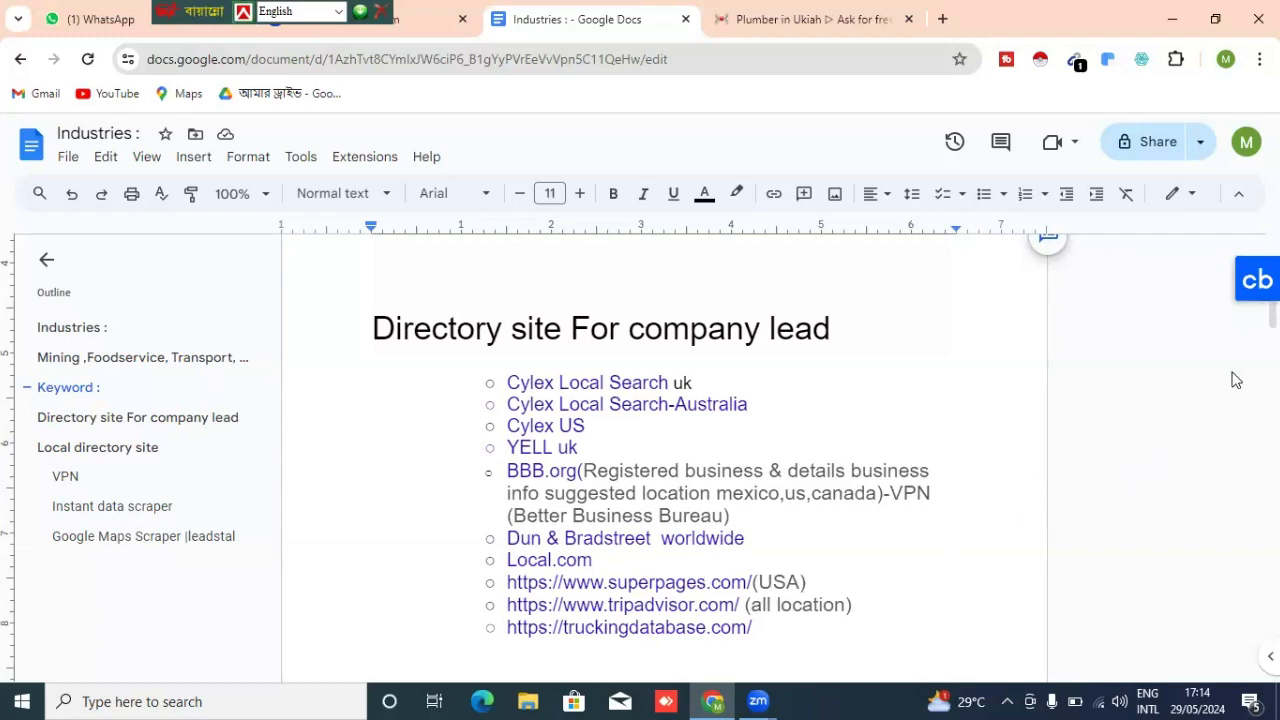
left_click_drag(1273, 312, 1273, 431)
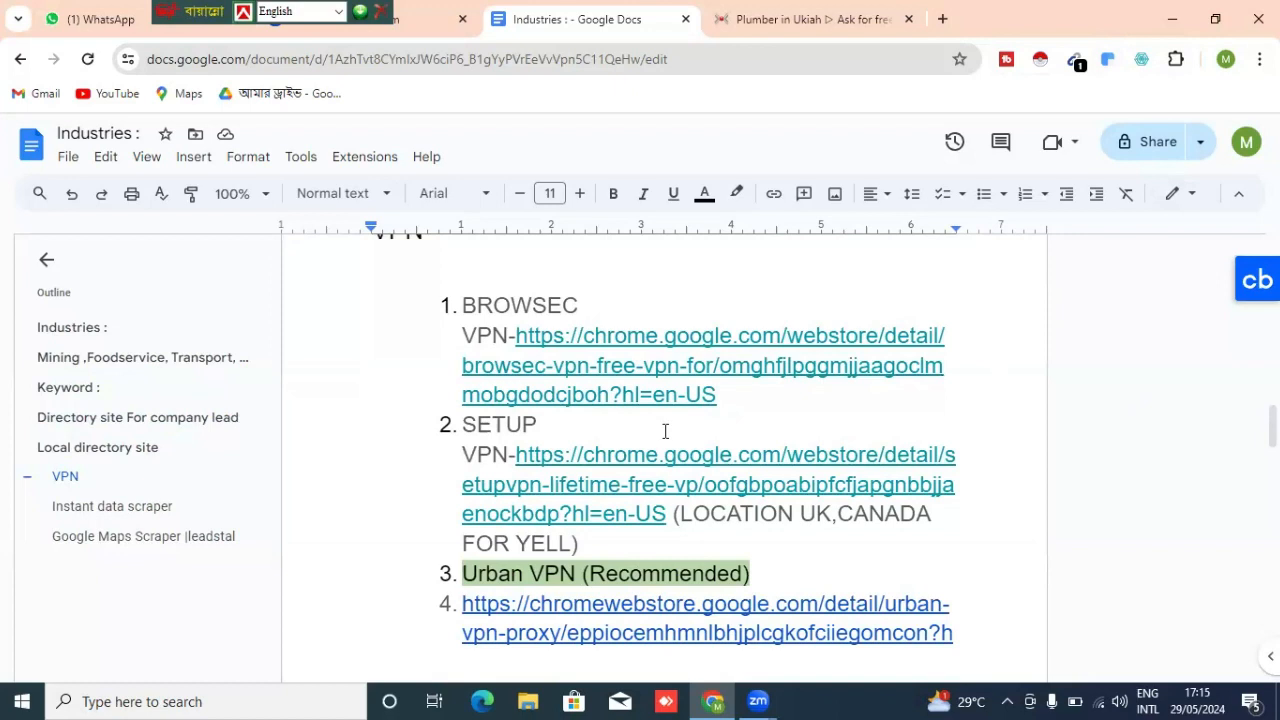
left_click_drag(1272, 426, 1272, 439)
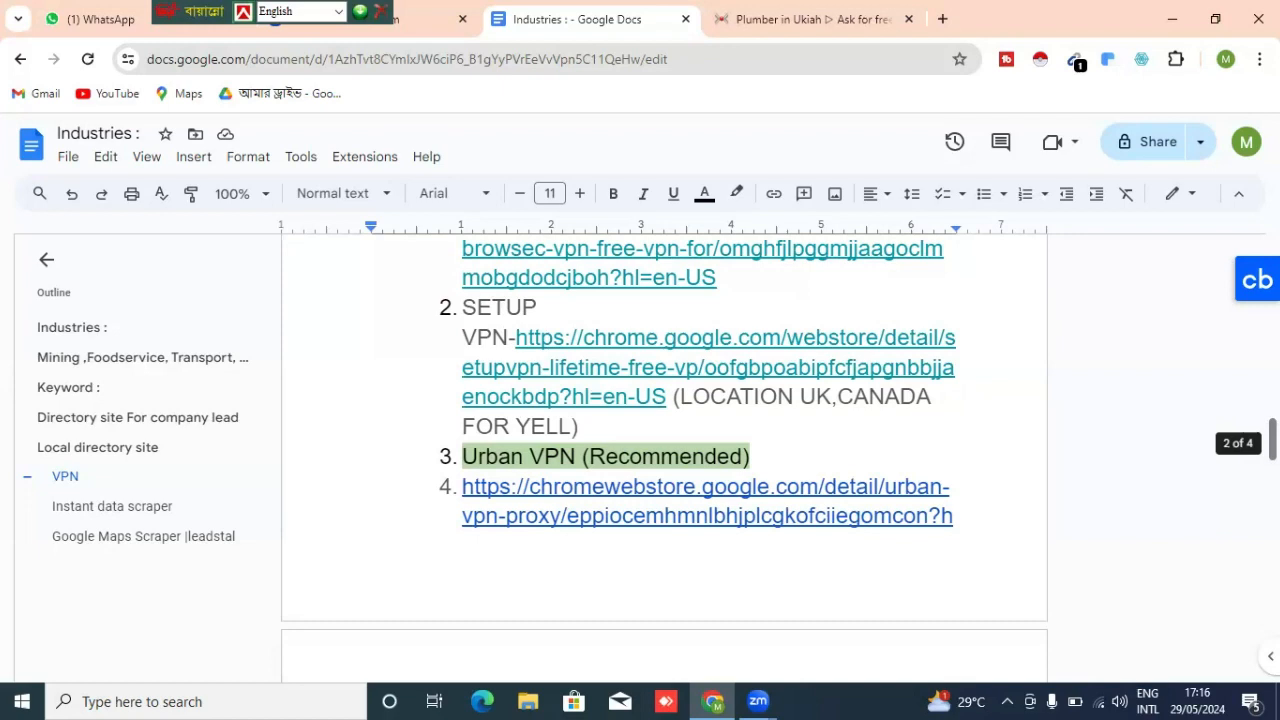
scroll(664, 450, "down", 4)
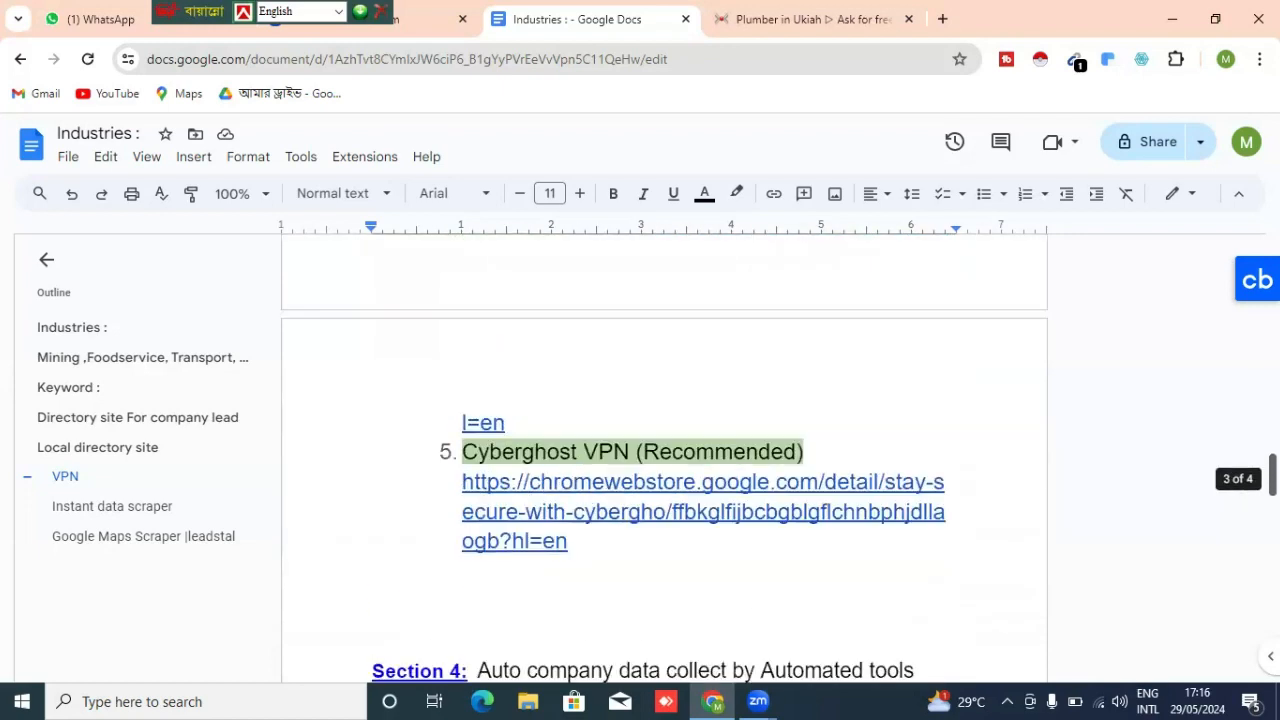
scroll(664, 450, "up", 1)
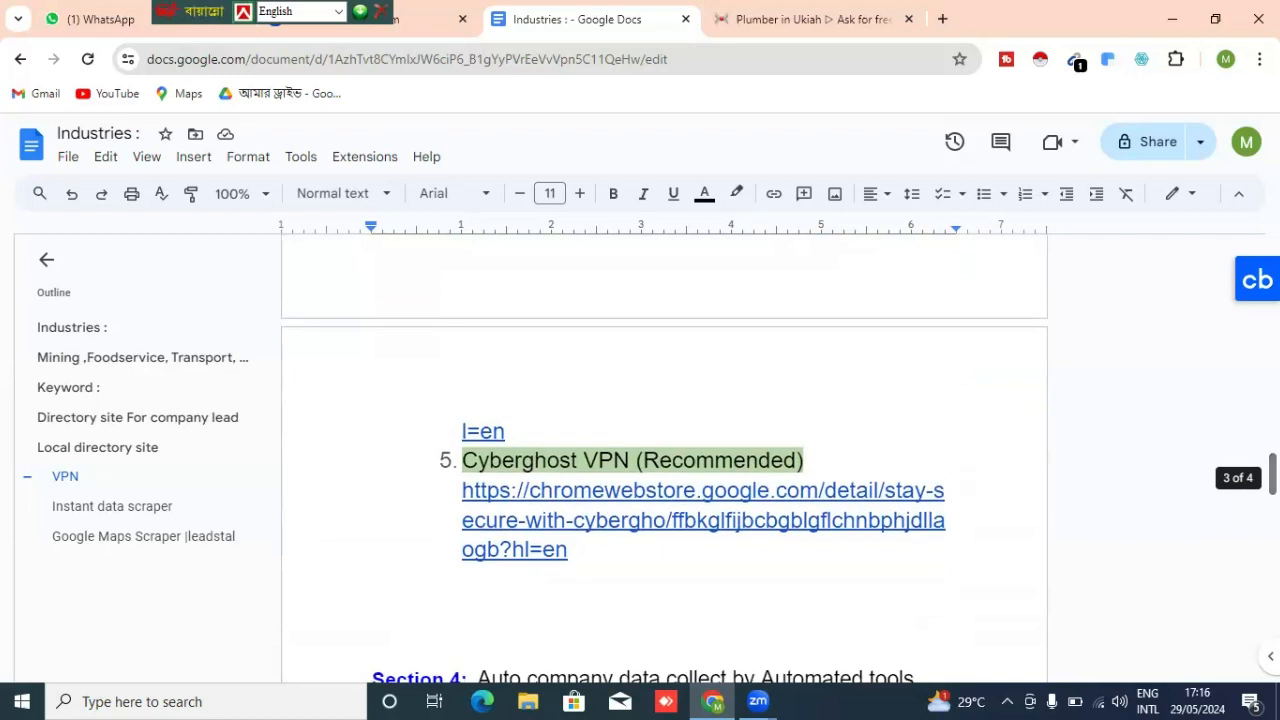
scroll(664, 450, "down", 3)
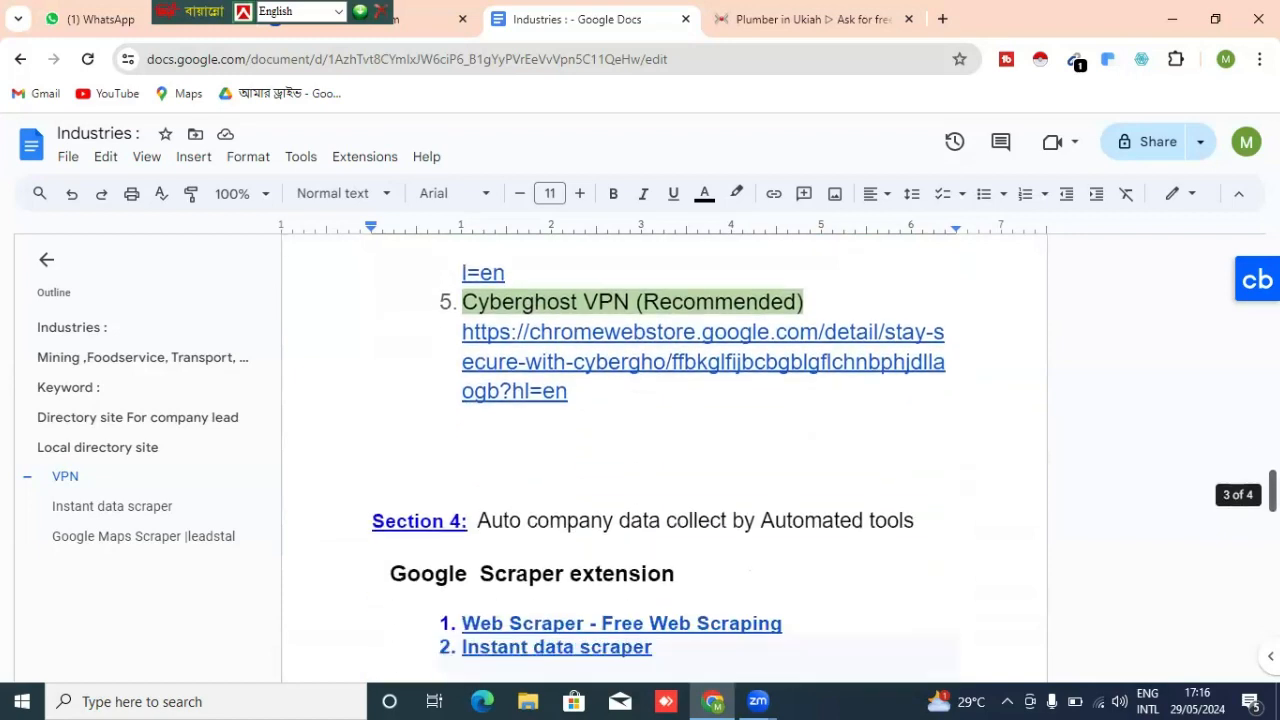
scroll(664, 450, "up", 1)
scroll(664, 450, "down", 1)
Step: Review Sections 4 and 5 of the Industries document, covering automated scraper extensions, manual website research, company detail tools and email finders
scroll(664, 450, "down", 2)
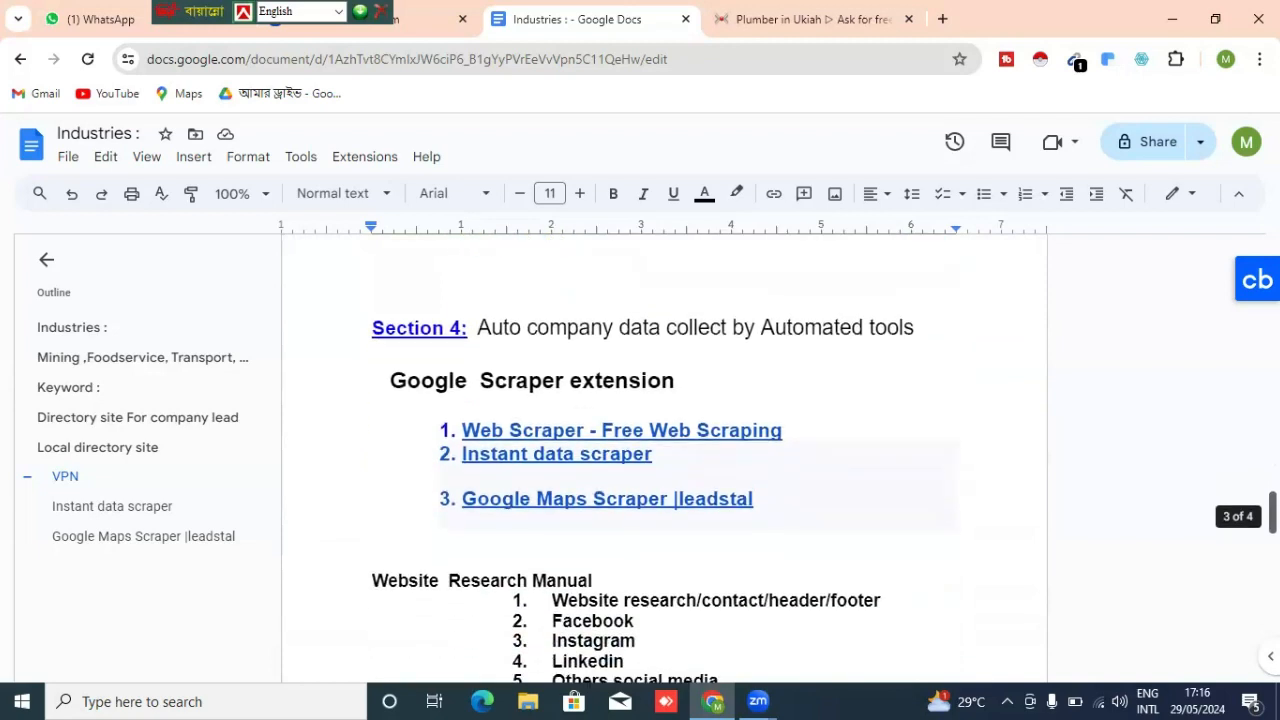
scroll(664, 450, "down", 1)
scroll(664, 450, "up", 1)
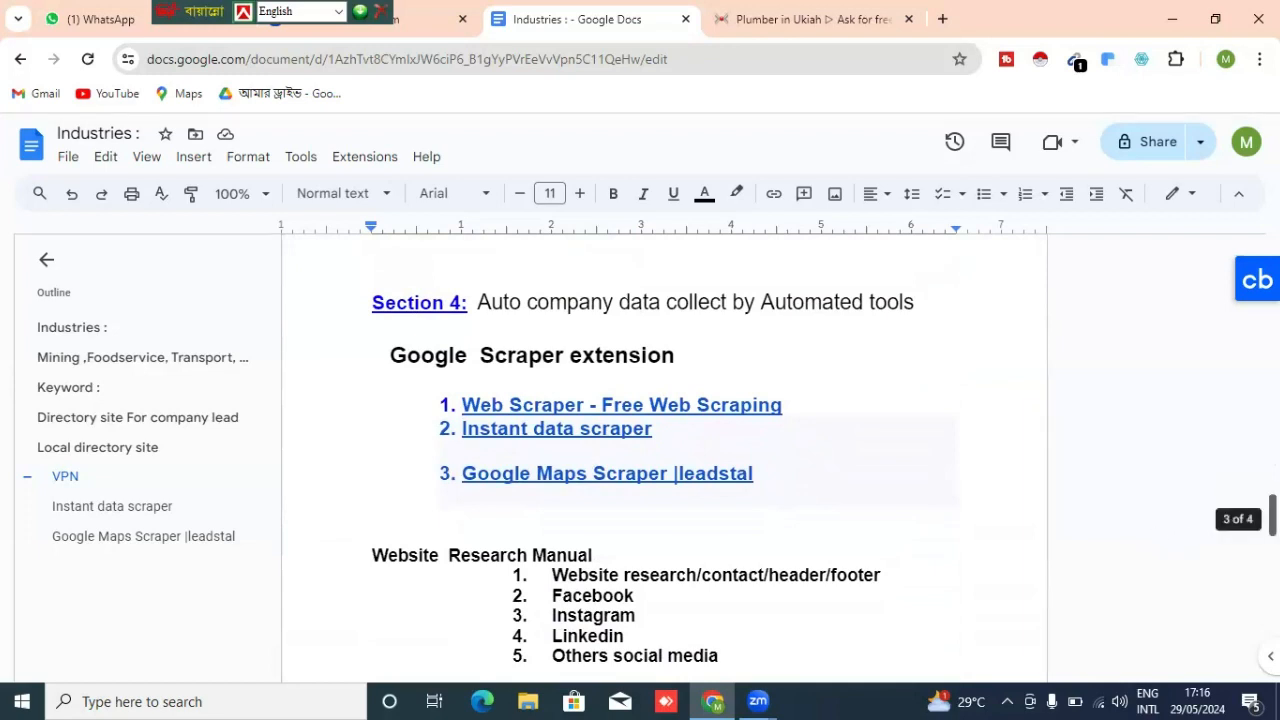
scroll(664, 450, "down", 1)
scroll(664, 450, "down", 1)
scroll(664, 450, "down", 1)
scroll(664, 450, "up", 1)
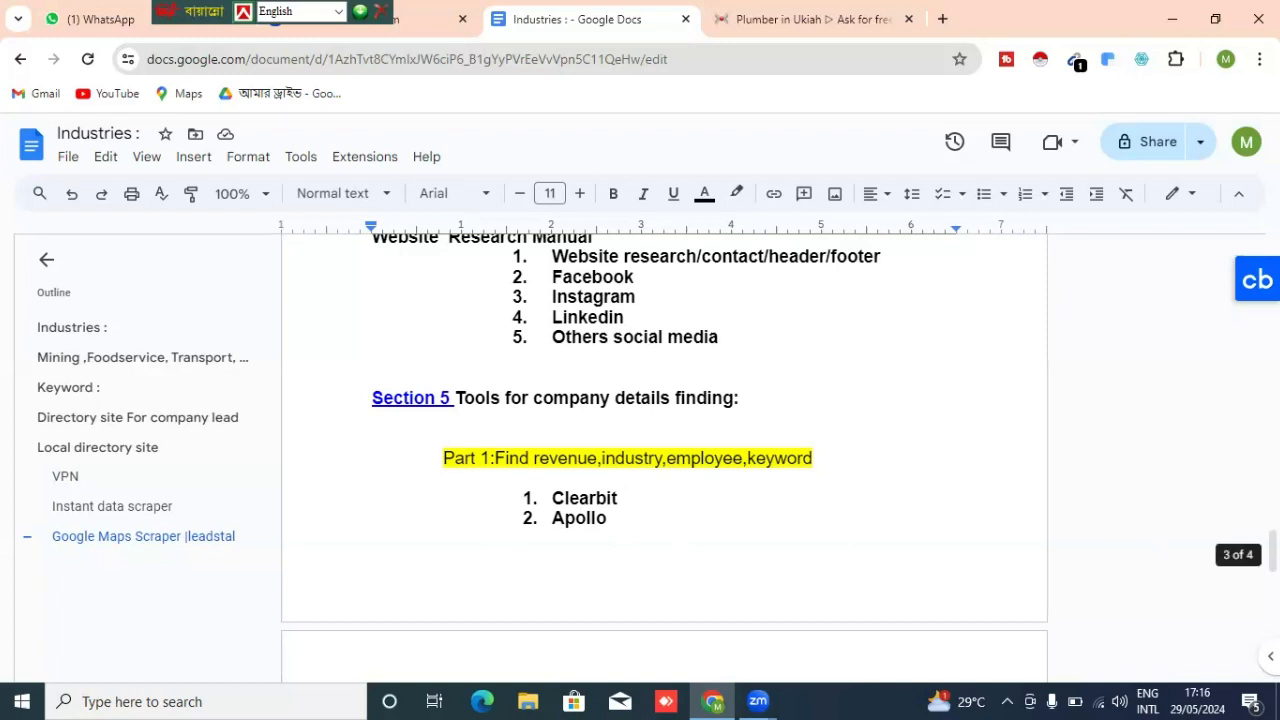
left_click_drag(1273, 552, 1273, 592)
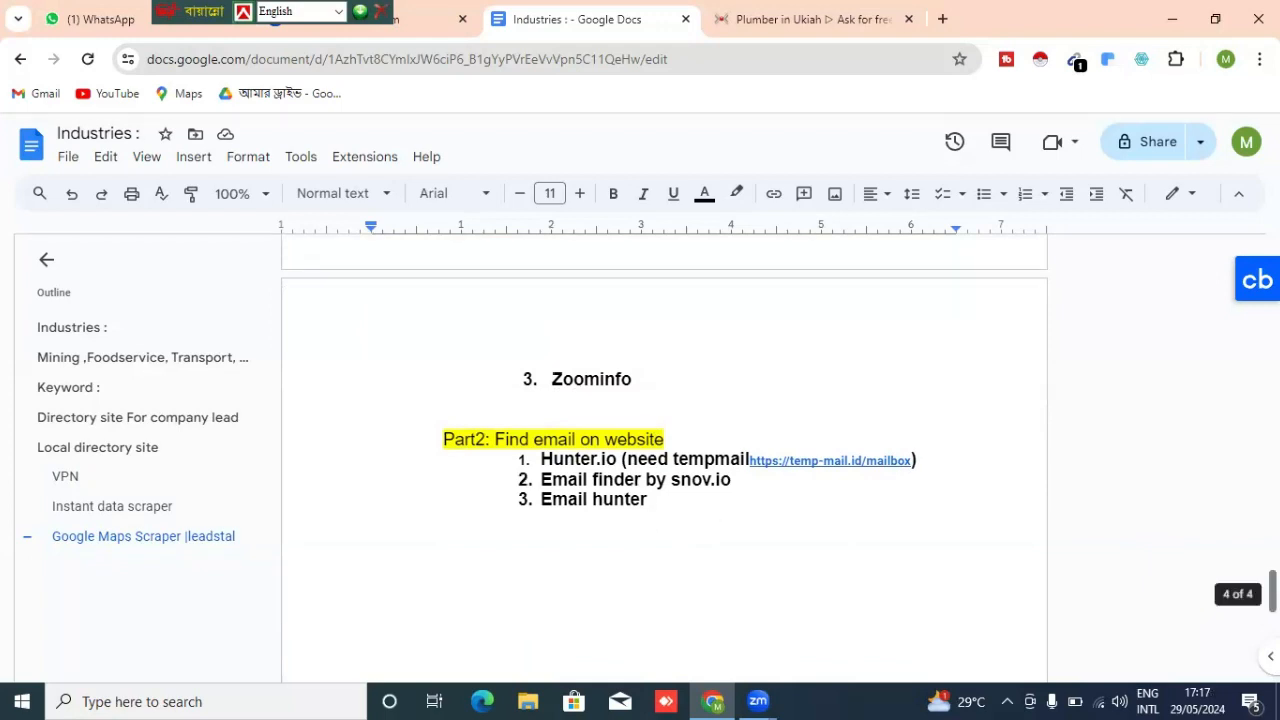
scroll(664, 450, "down", 5)
scroll(664, 450, "down", 5)
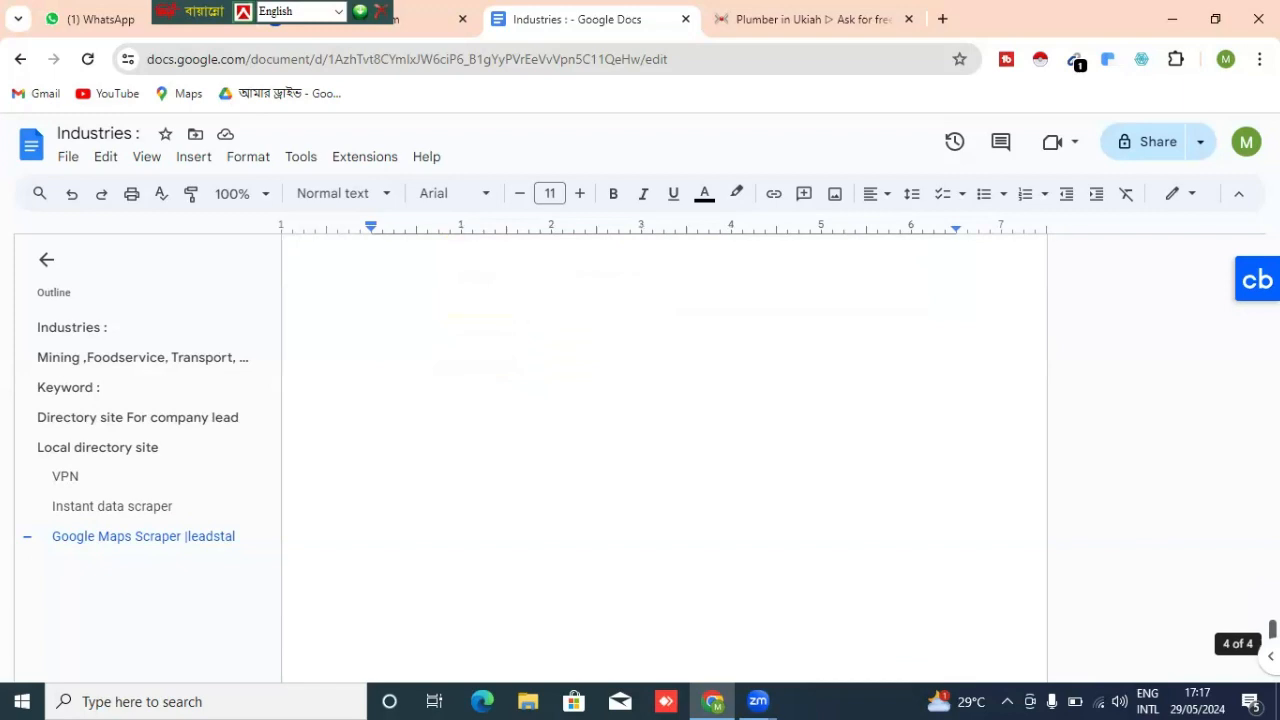
scroll(664, 450, "up", 3)
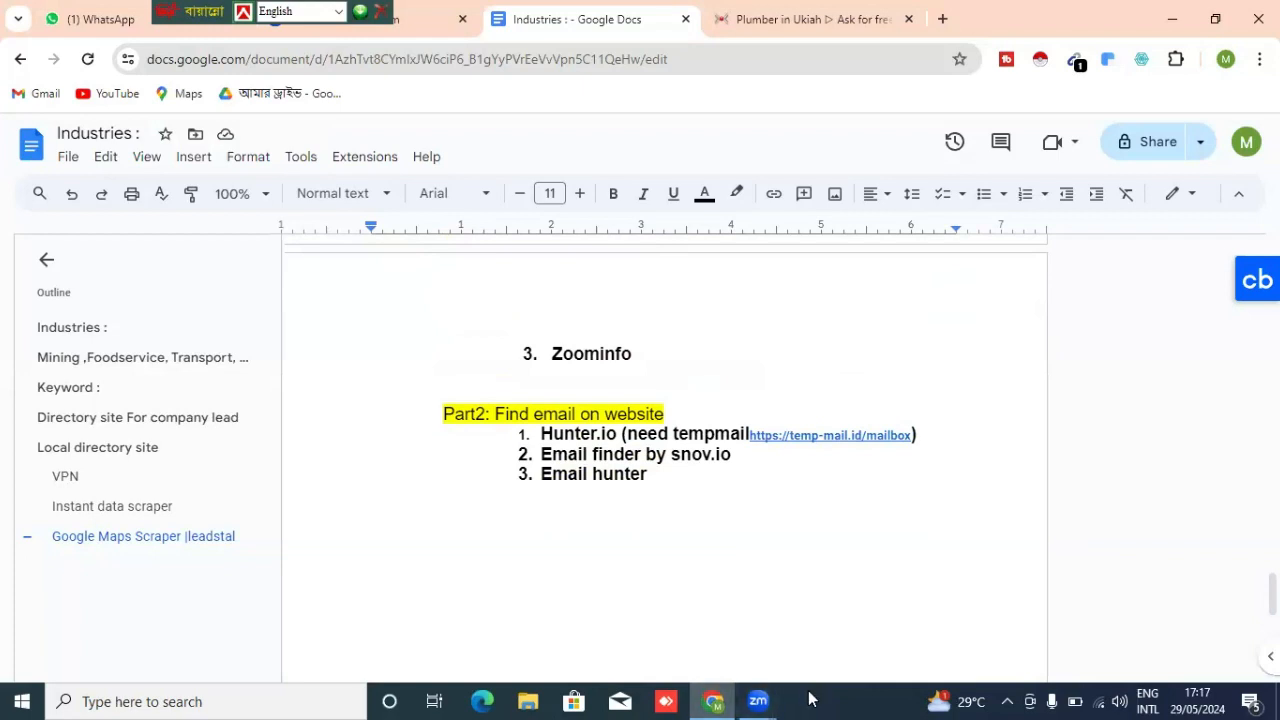
left_click(761, 698)
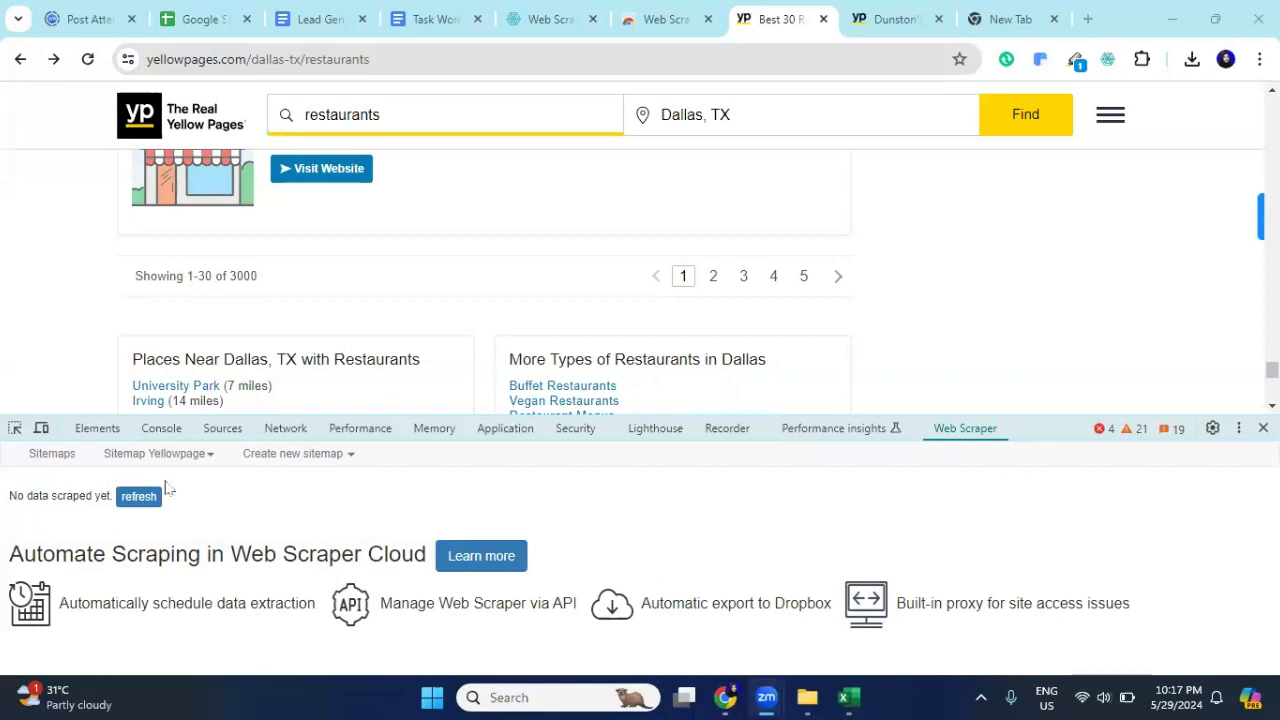
Step: Export the Yellowpage sitemap's scraped data as XLSX and save it as Yellowpage (1) in the Email marketing course video folder
left_click(196, 460)
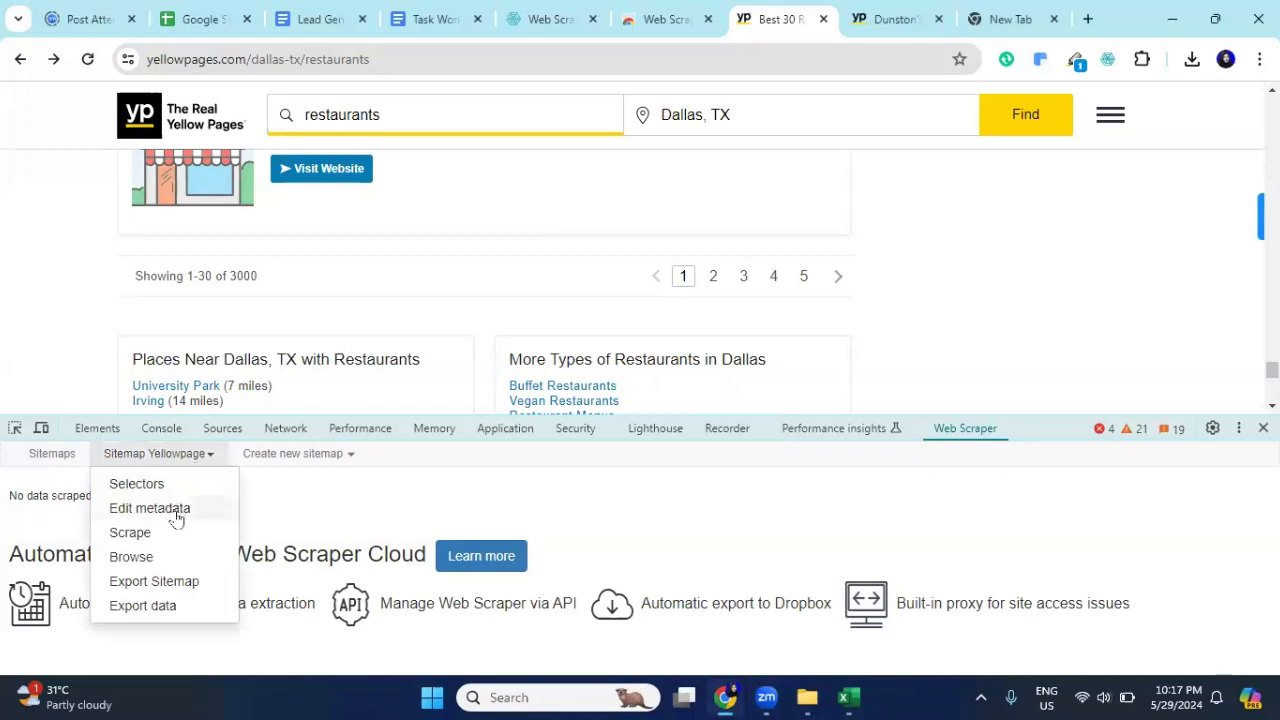
left_click(167, 607)
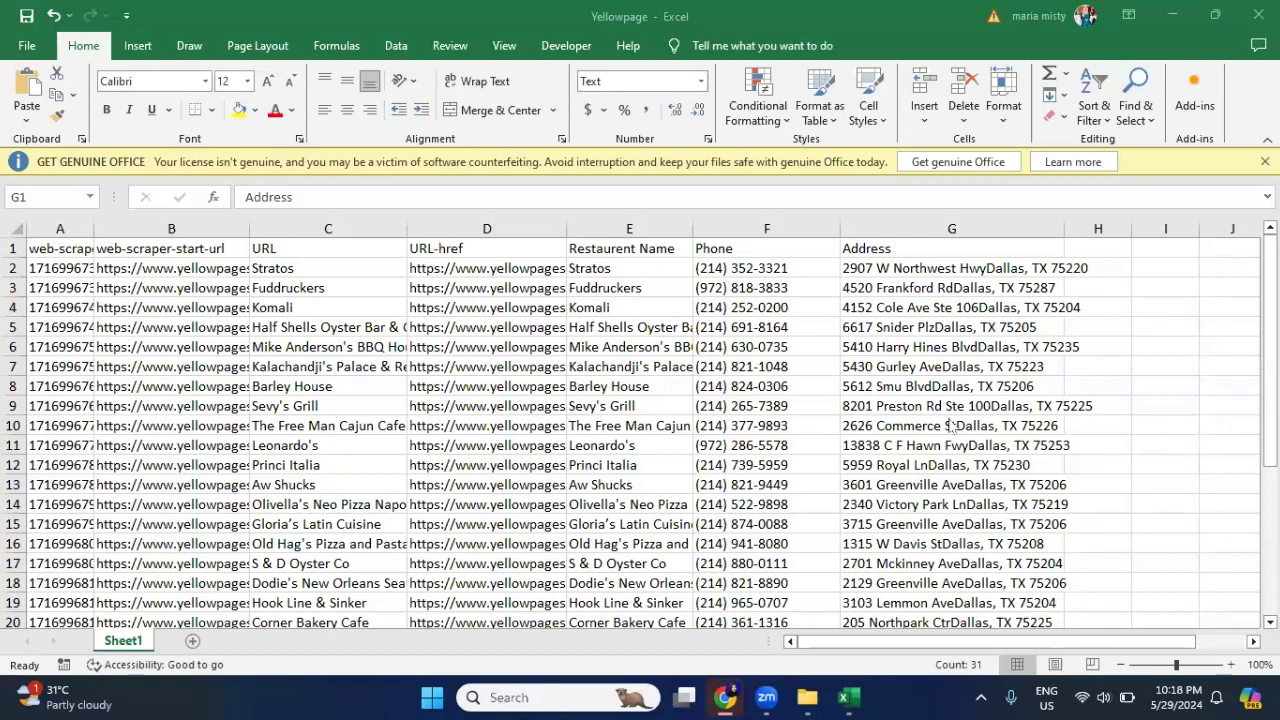
left_click(1174, 14)
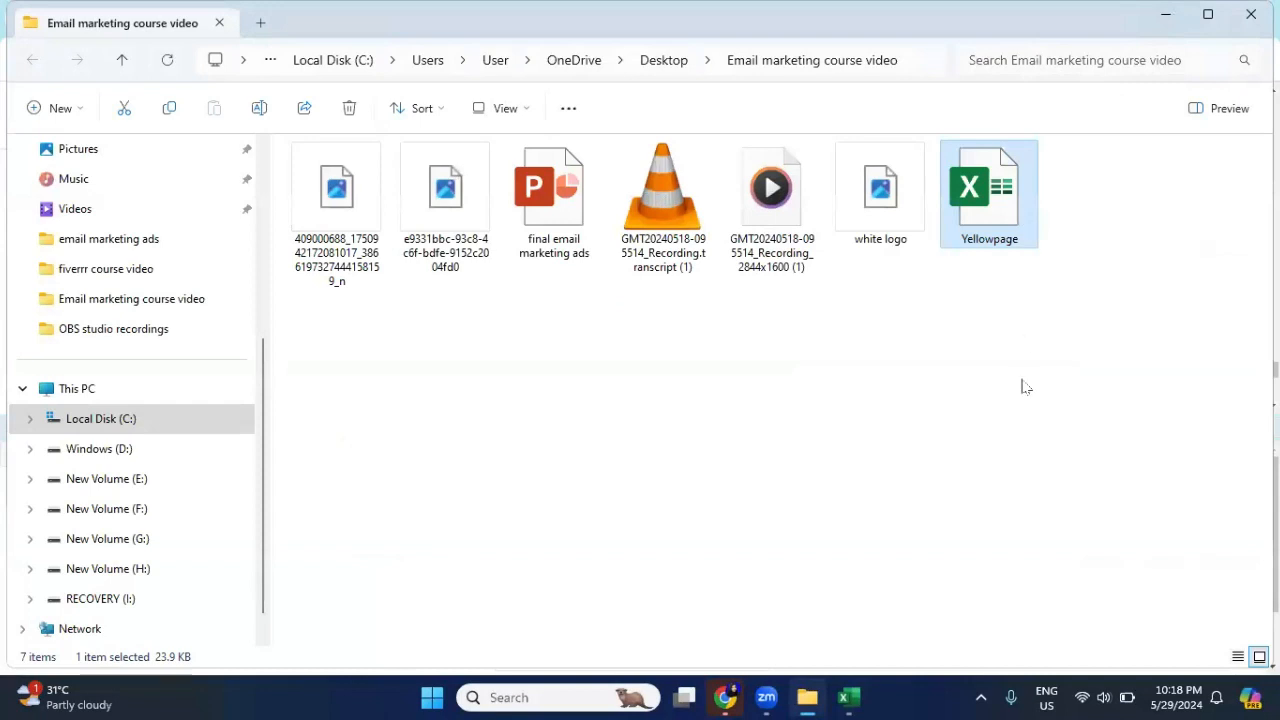
left_click(724, 697)
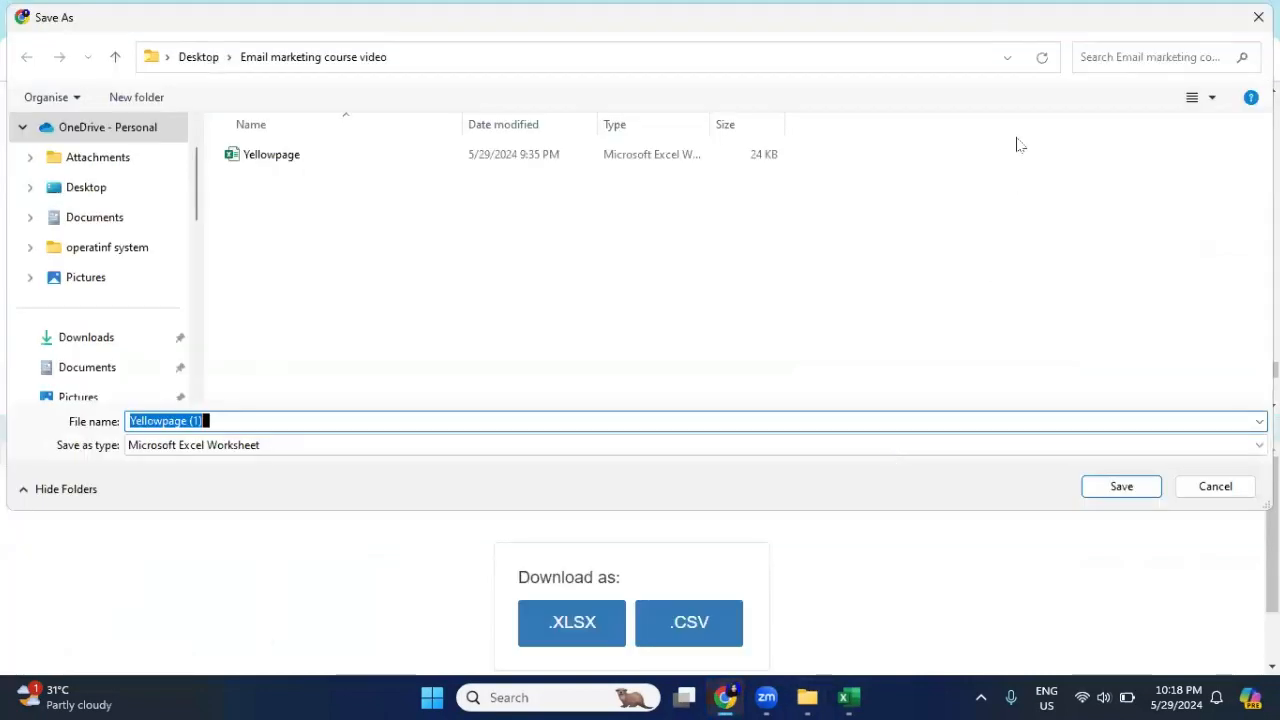
left_click(1121, 487)
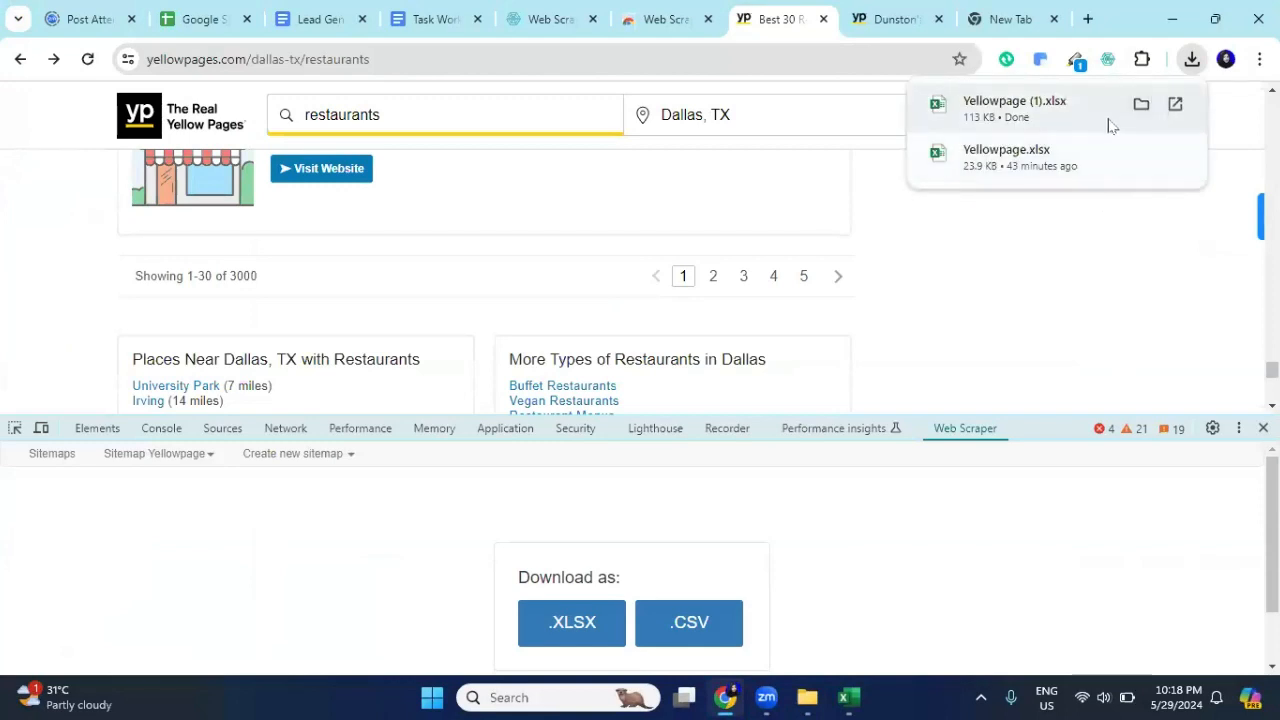
Step: Show the downloaded Yellowpage (1).xlsx in its folder, then return to the Dallas restaurant listings on Yellow Pages
left_click(1137, 103)
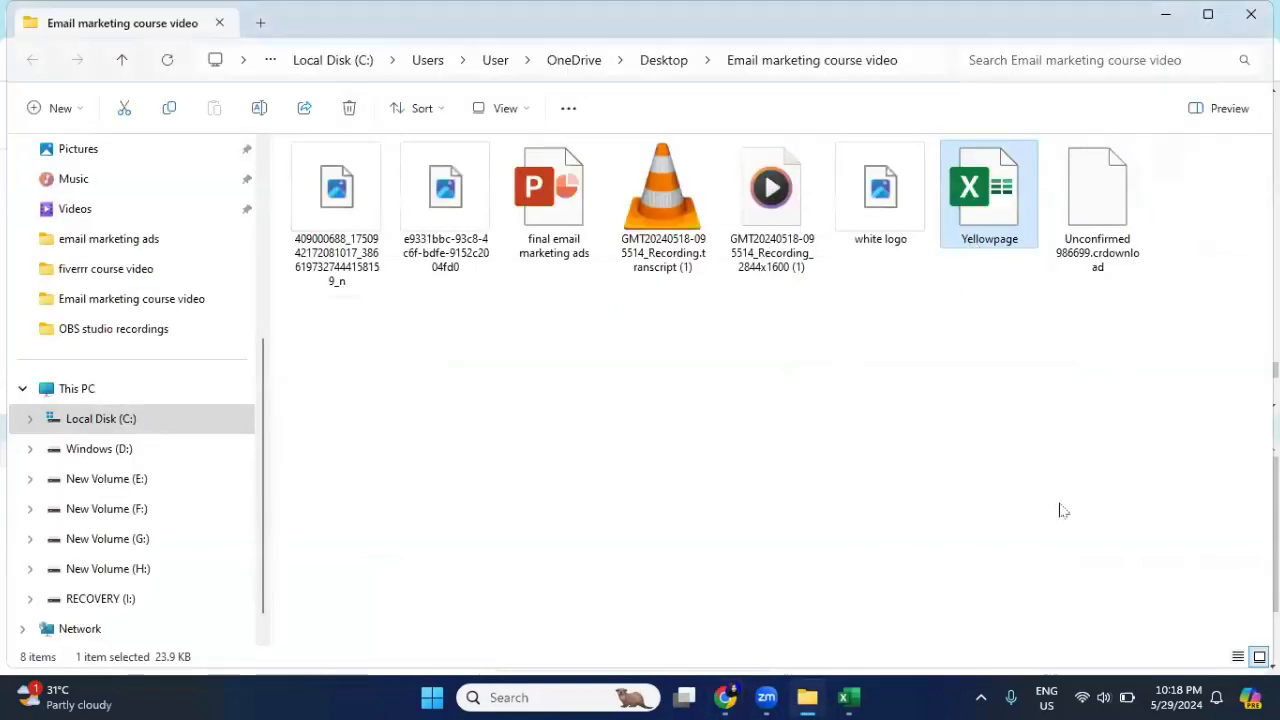
left_click(724, 697)
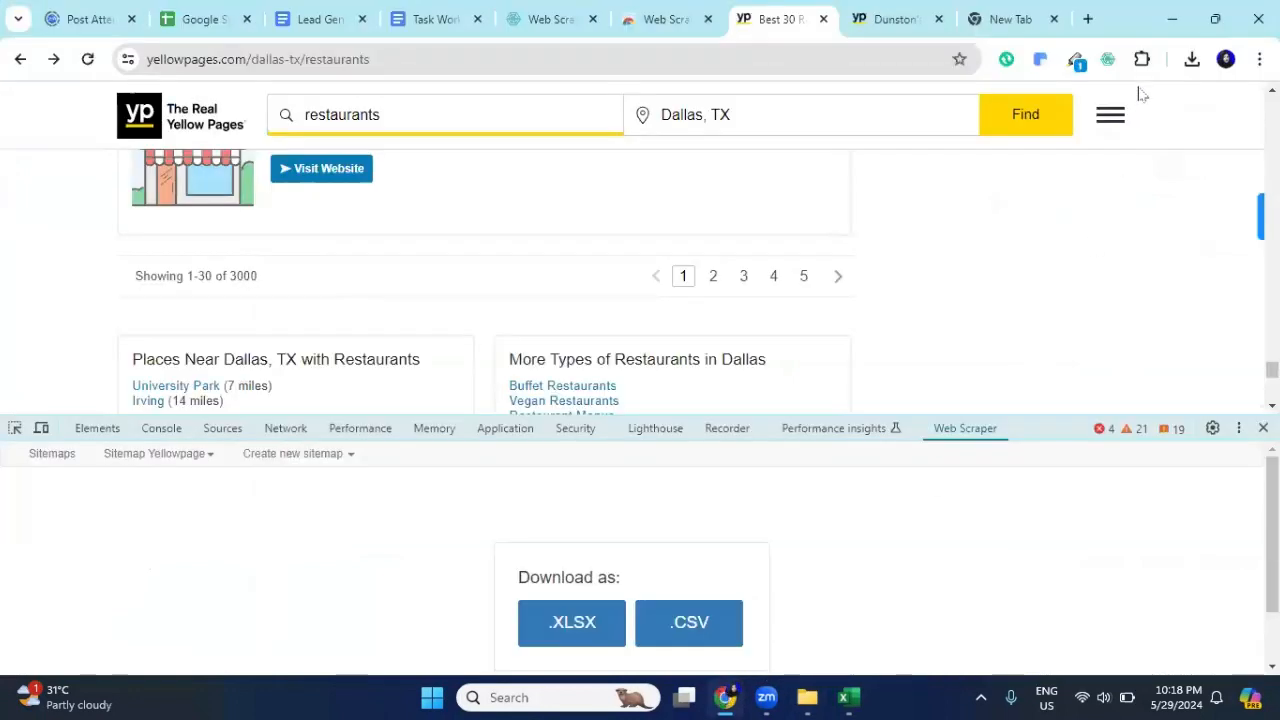
left_click(1192, 59)
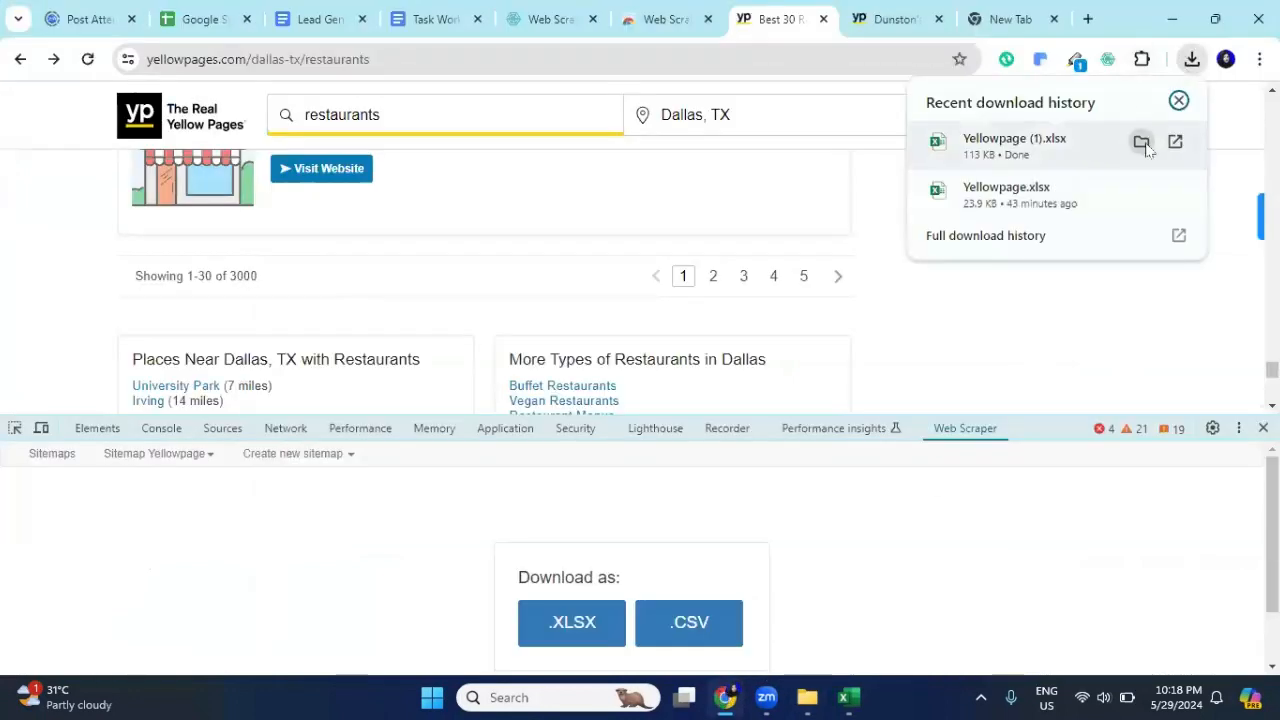
left_click(1141, 141)
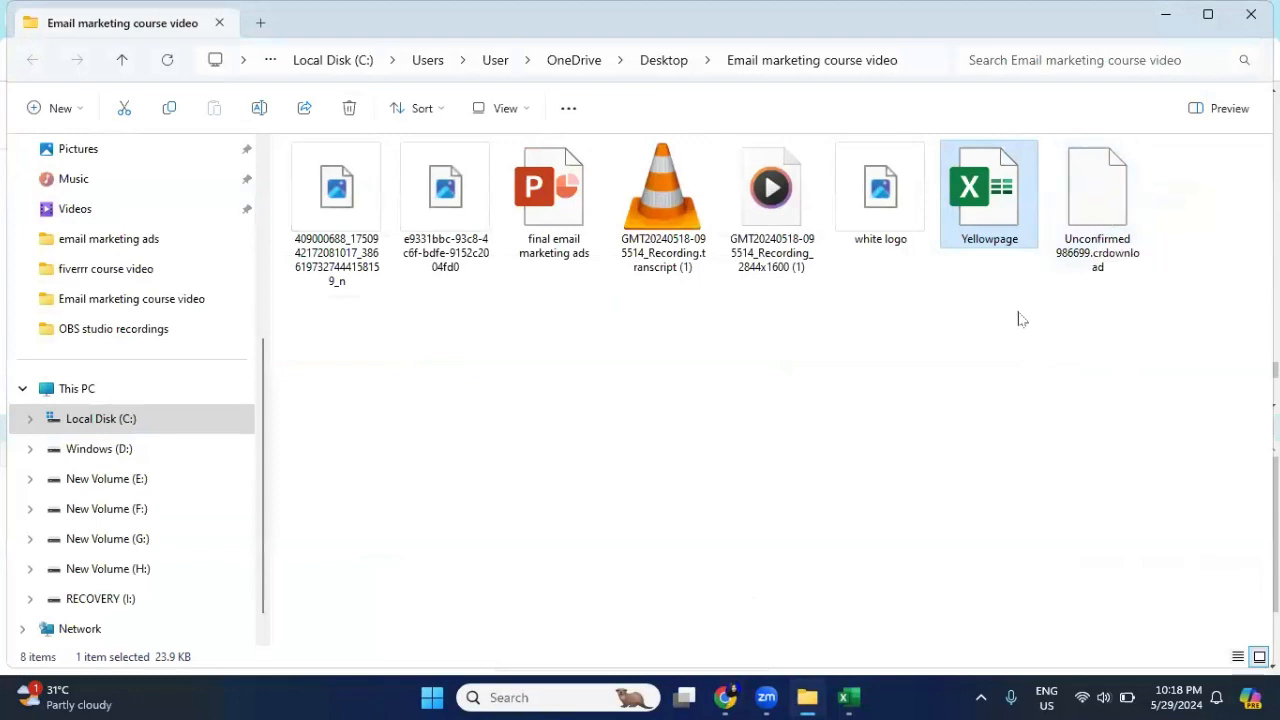
left_click(727, 698)
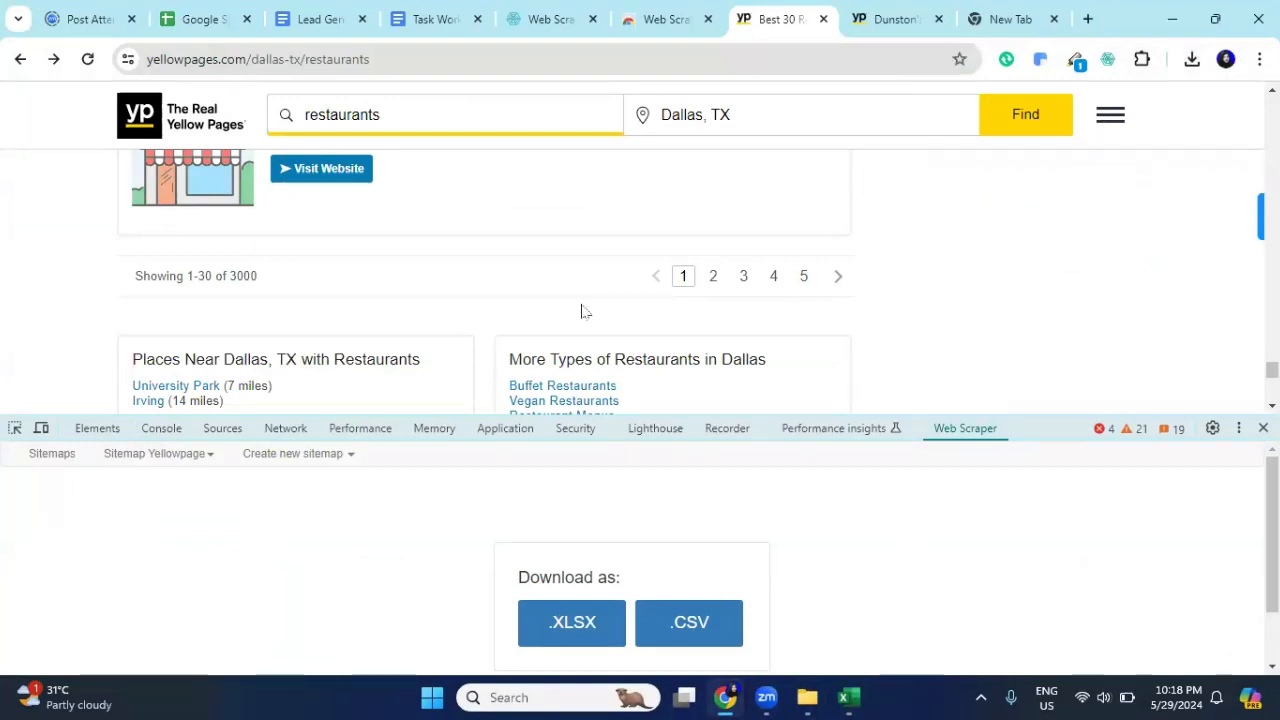
scroll(580, 309, "up", 8)
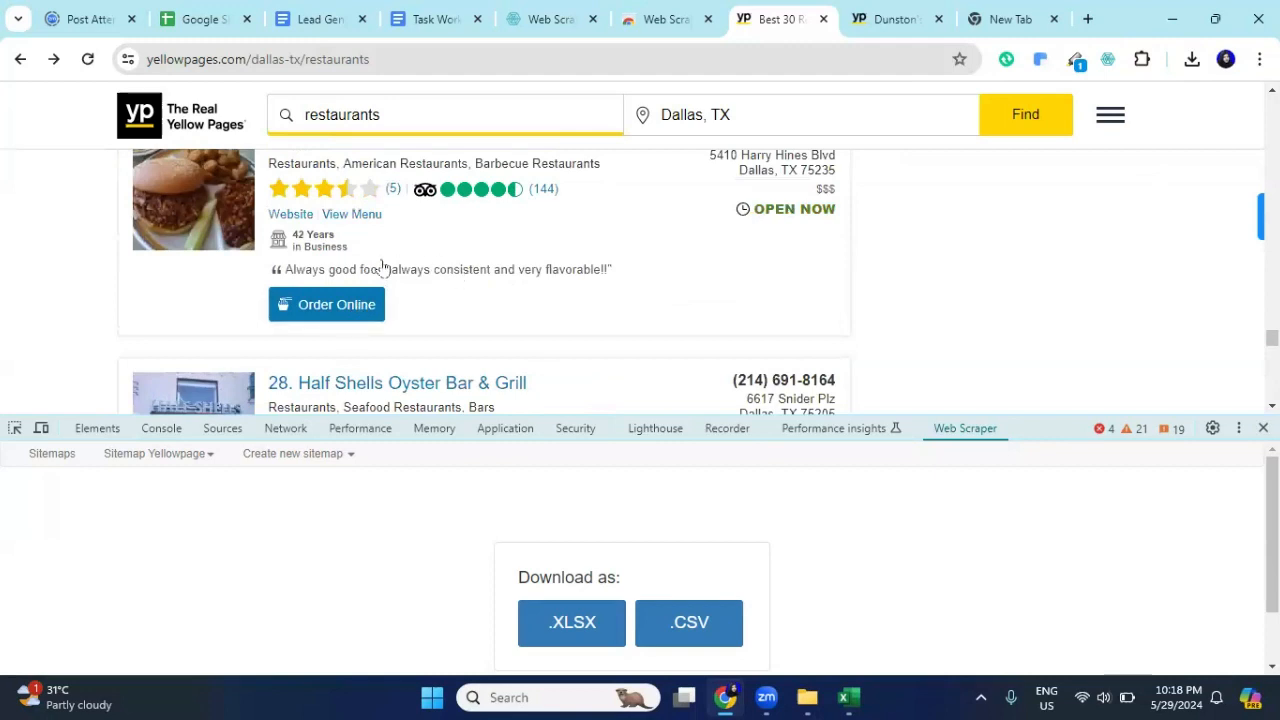
Step: Review the Dunston's Prime Steak House page, covering its reviews, contact details, general info and social links, comparing with the restaurant listings
left_click(880, 19)
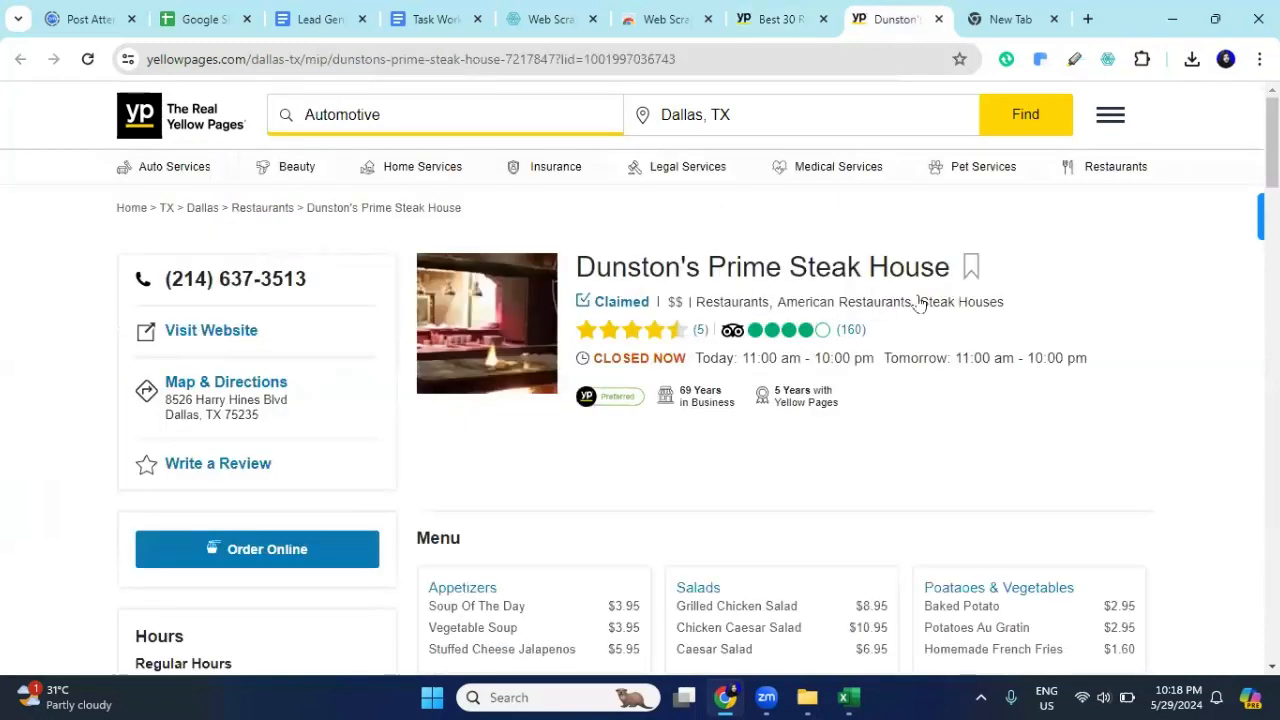
scroll(1005, 426, "down", 1)
scroll(637, 313, "down", 15)
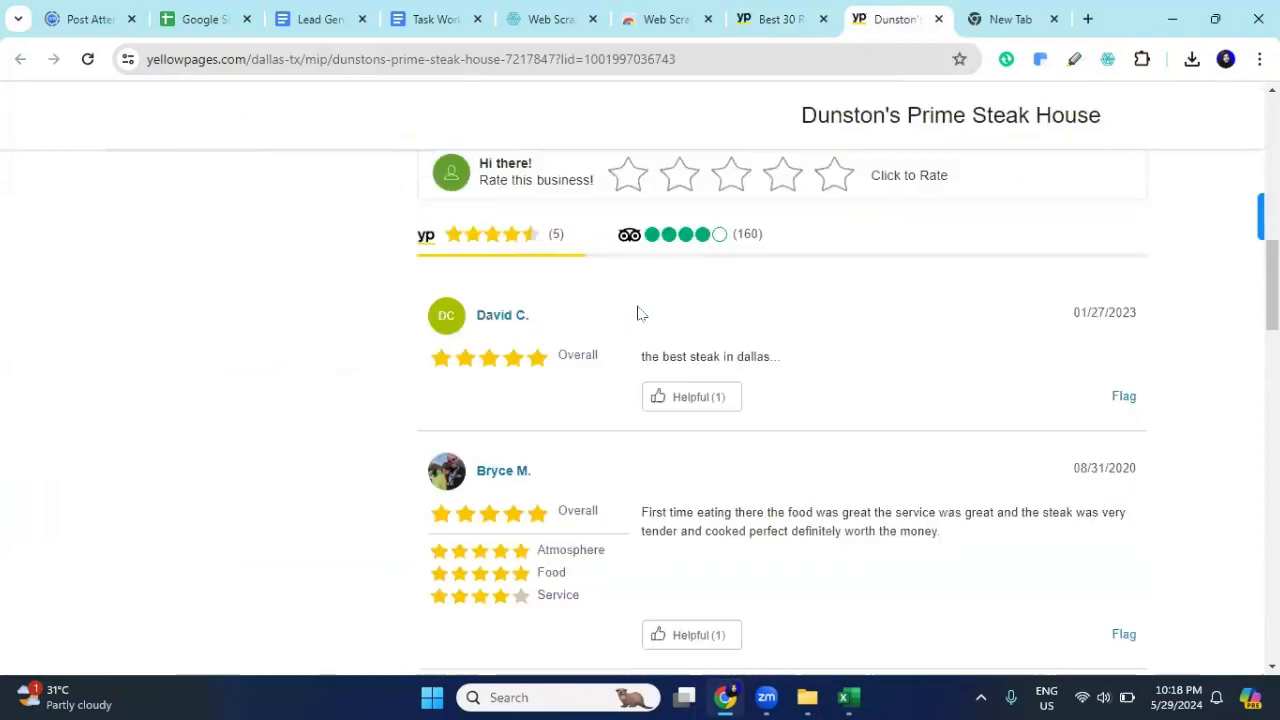
scroll(637, 318, "up", 1)
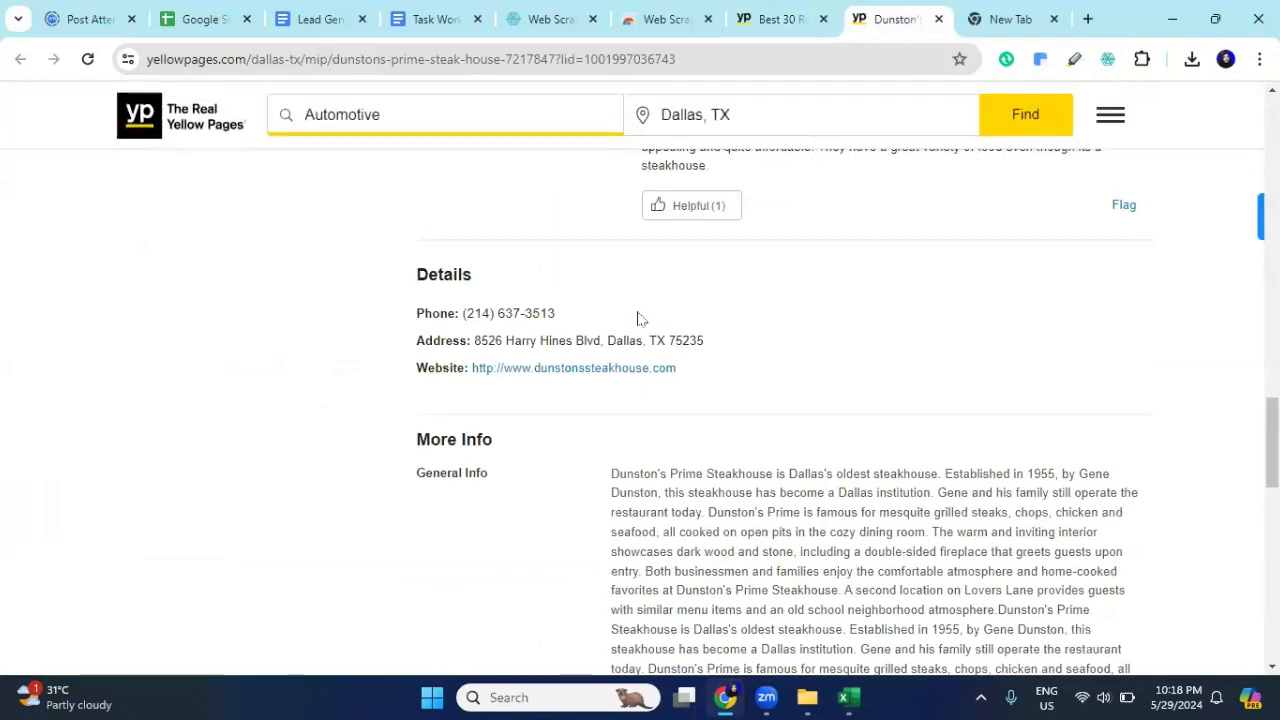
scroll(637, 318, "down", 2)
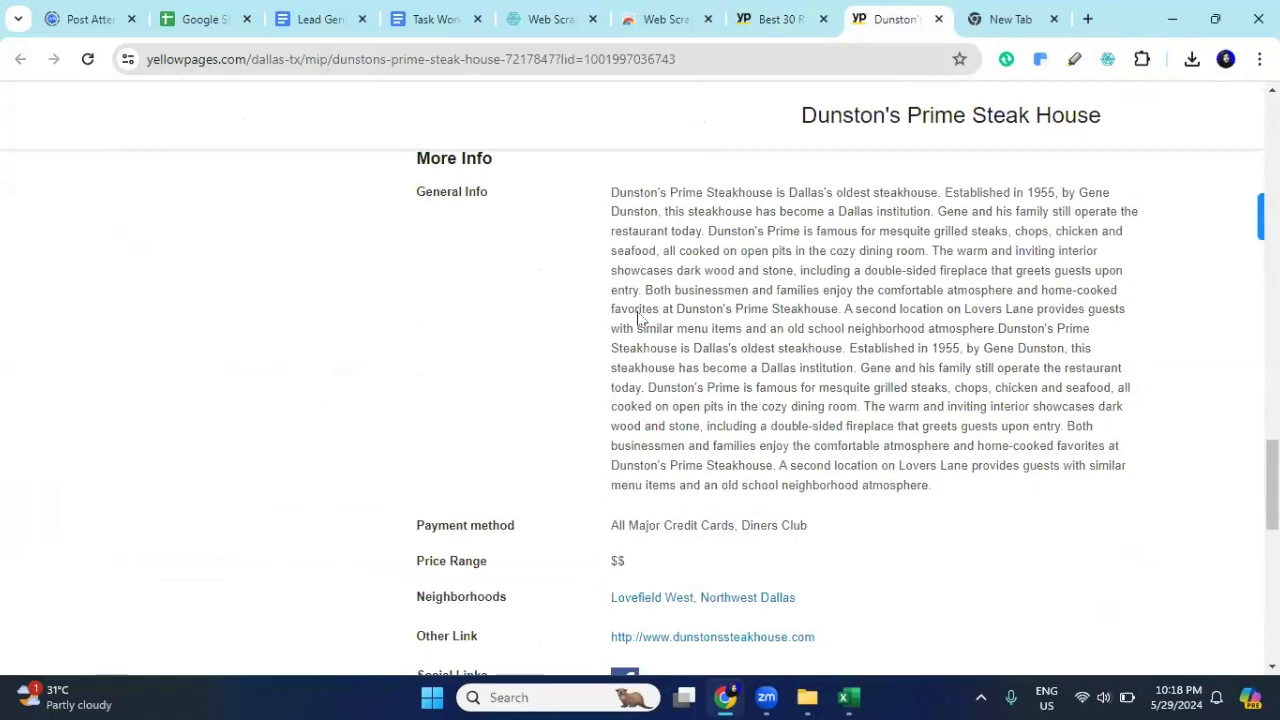
left_click(769, 18)
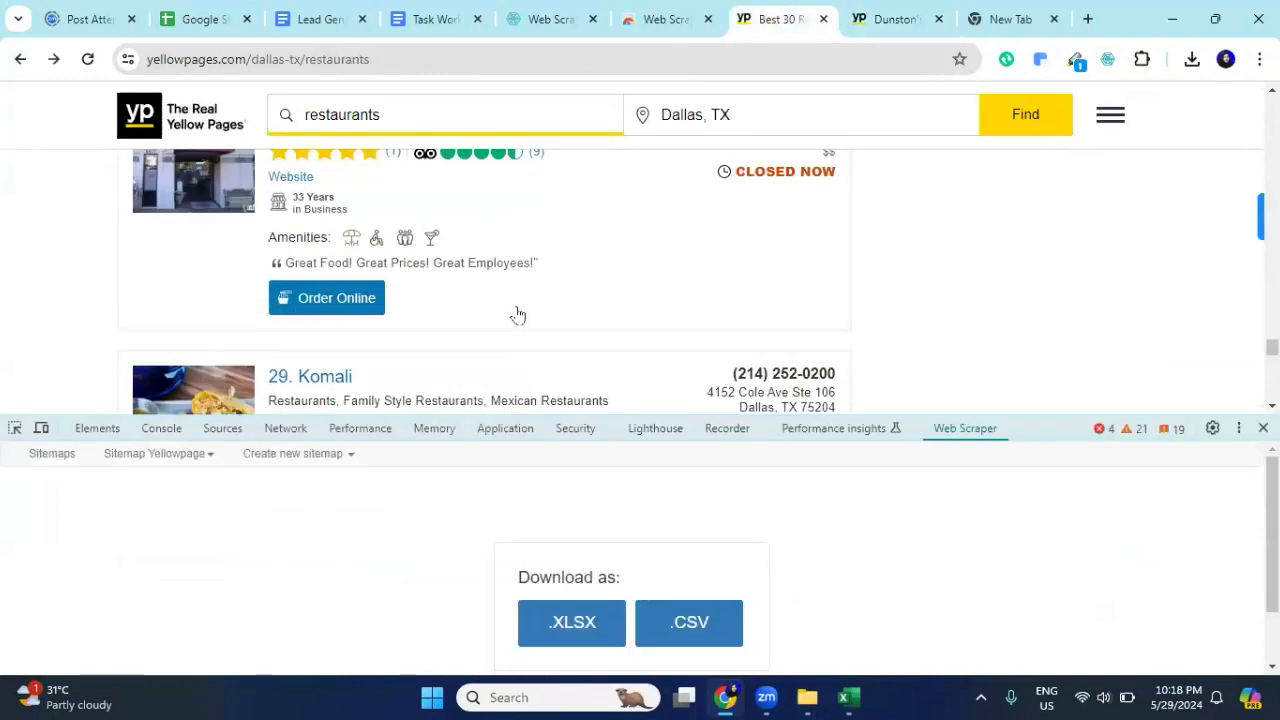
scroll(372, 280, "up", 2)
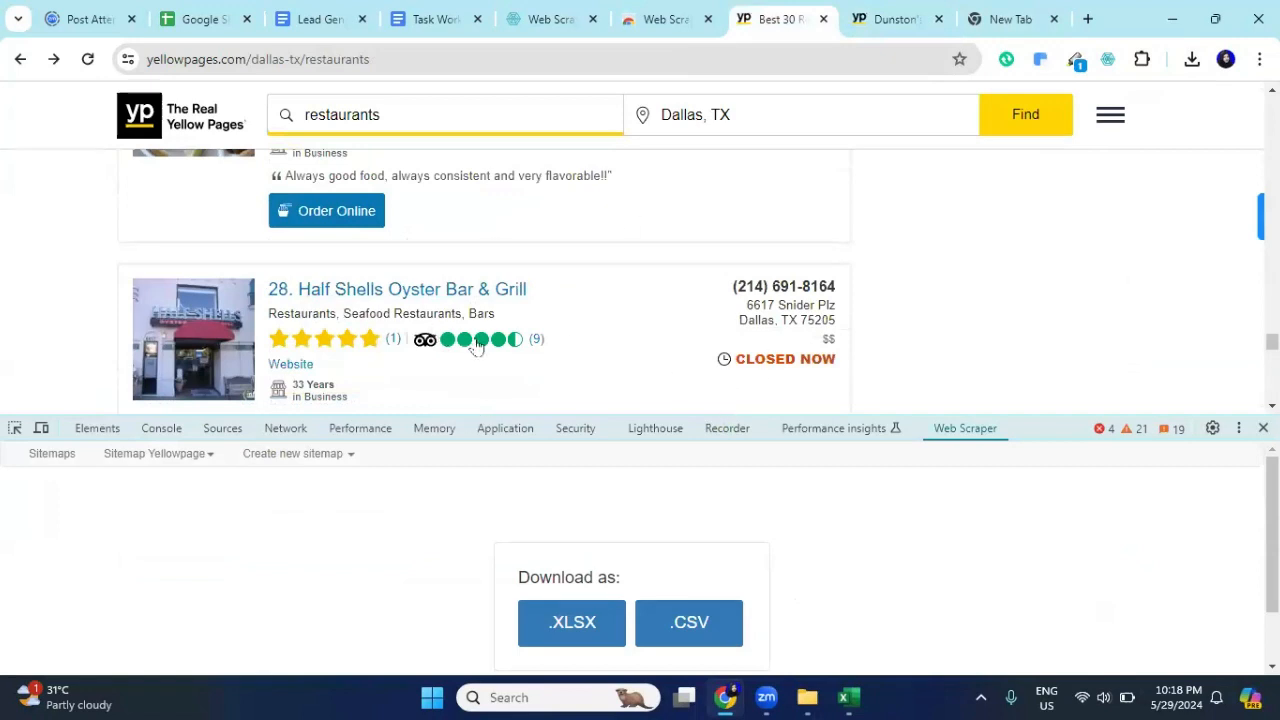
left_click(906, 16)
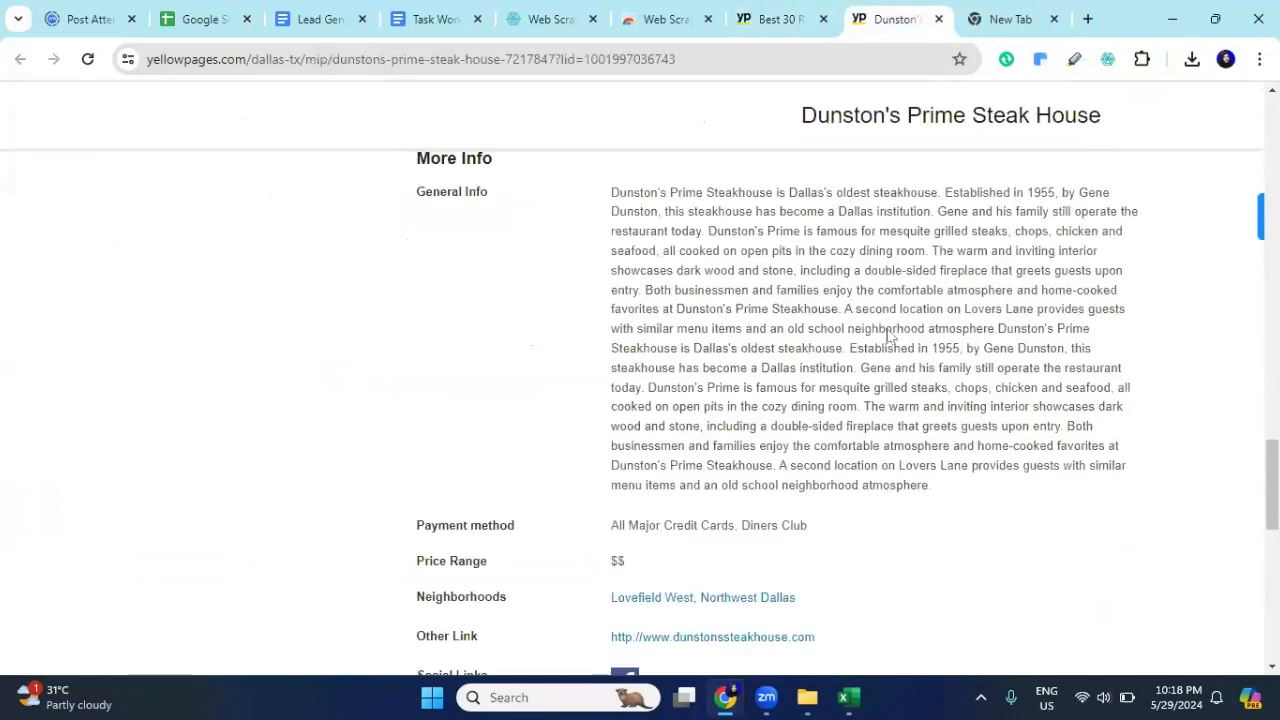
scroll(889, 386, "down", 3)
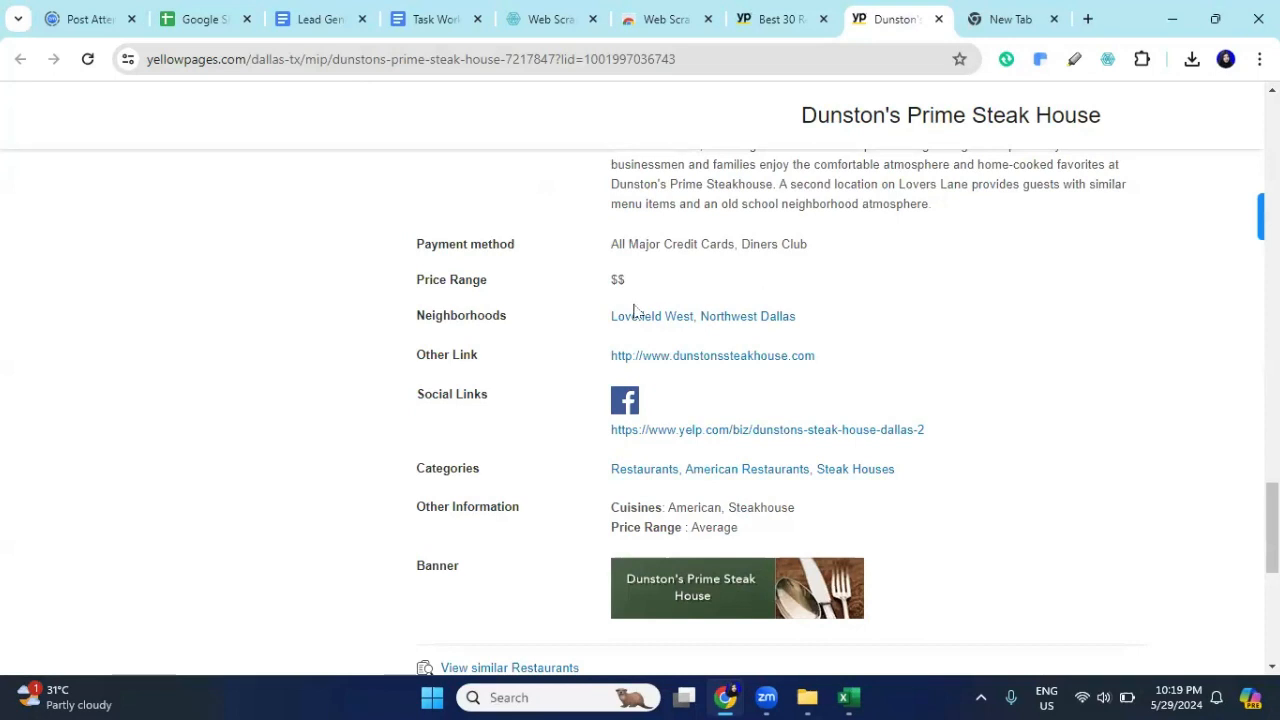
Step: Open the downloaded Yellowpage (1).xlsx in Excel and check the scraped restaurant rows down to the last record
left_click(1191, 59)
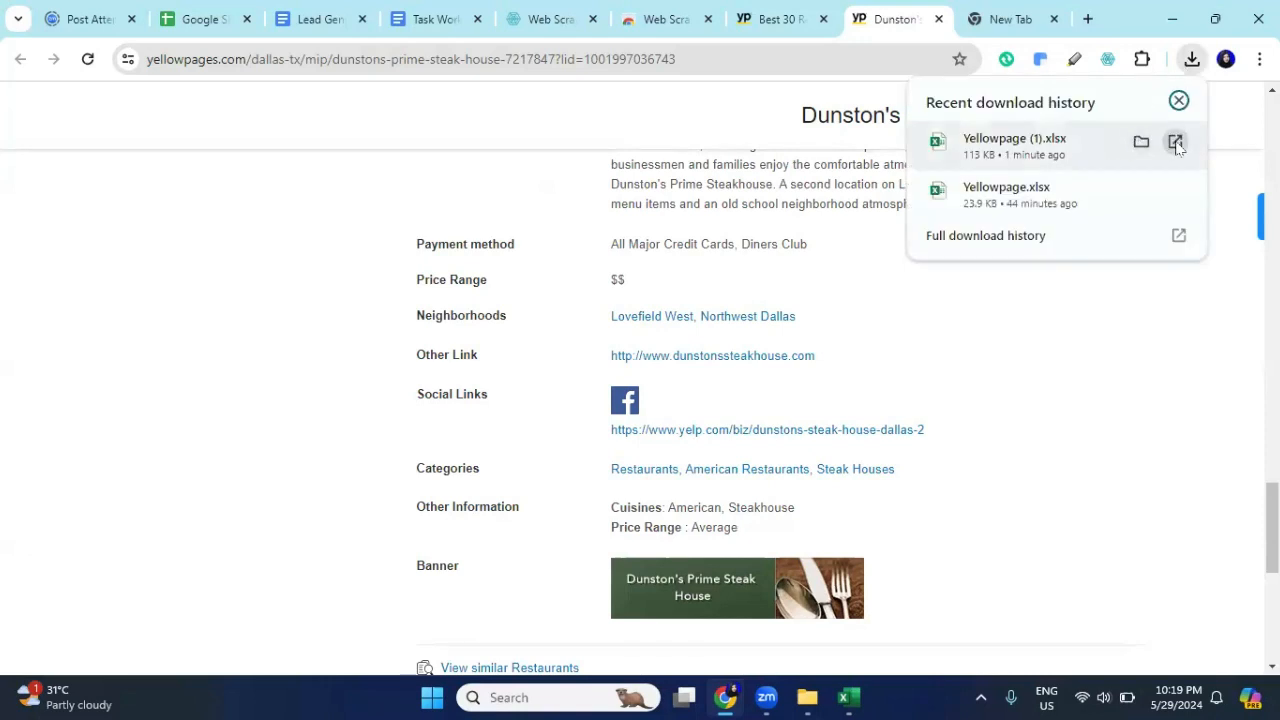
left_click(1176, 143)
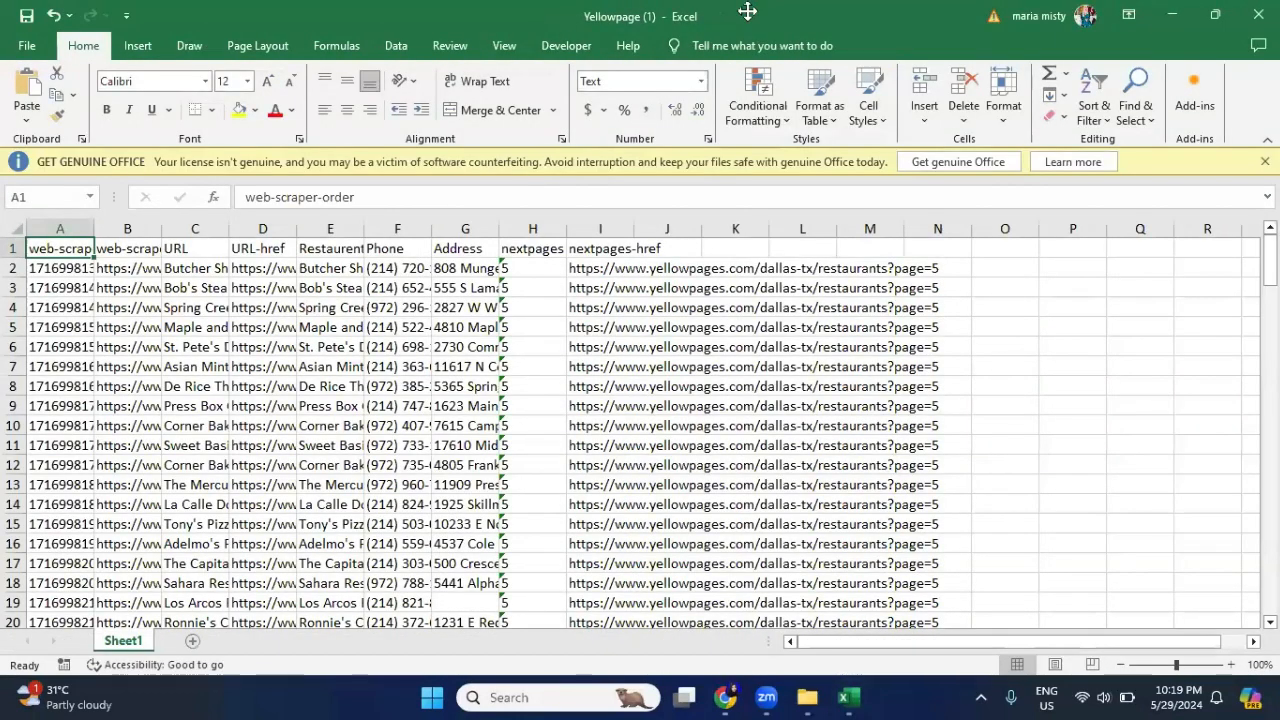
left_click_drag(1270, 261, 1250, 516)
scroll(590, 562, "down", 11)
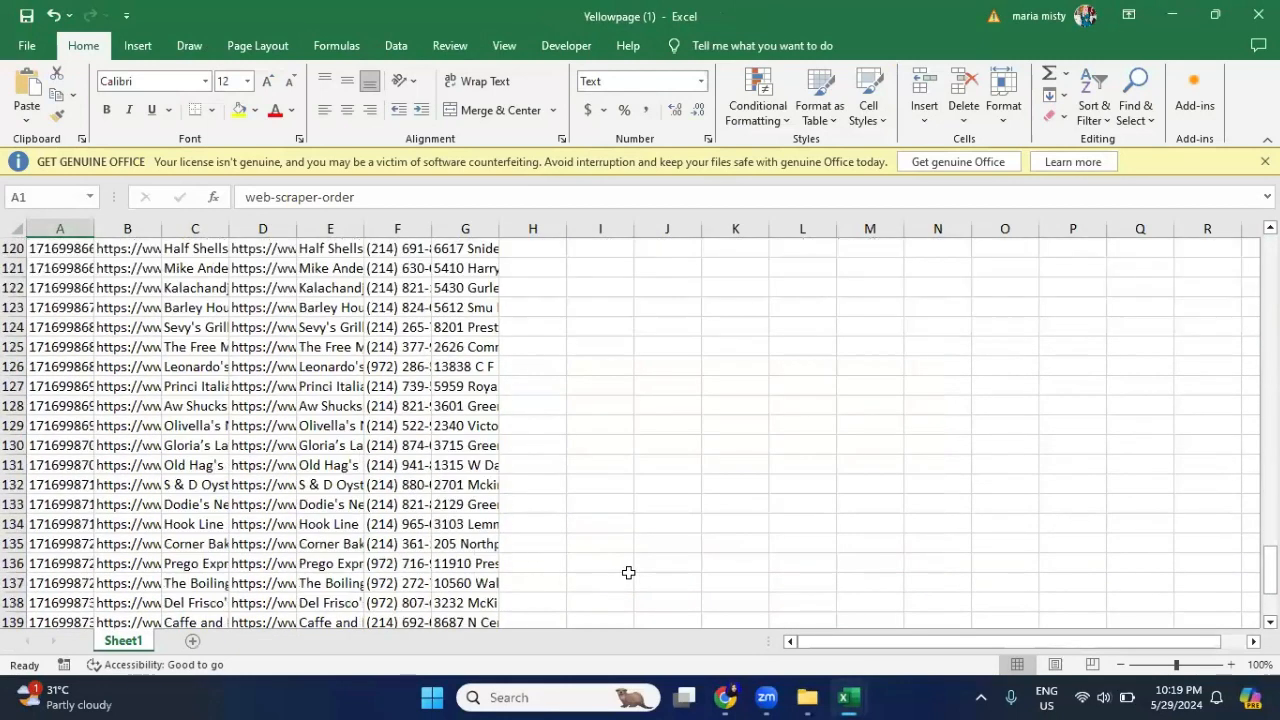
scroll(630, 574, "down", 1)
left_click(12, 465)
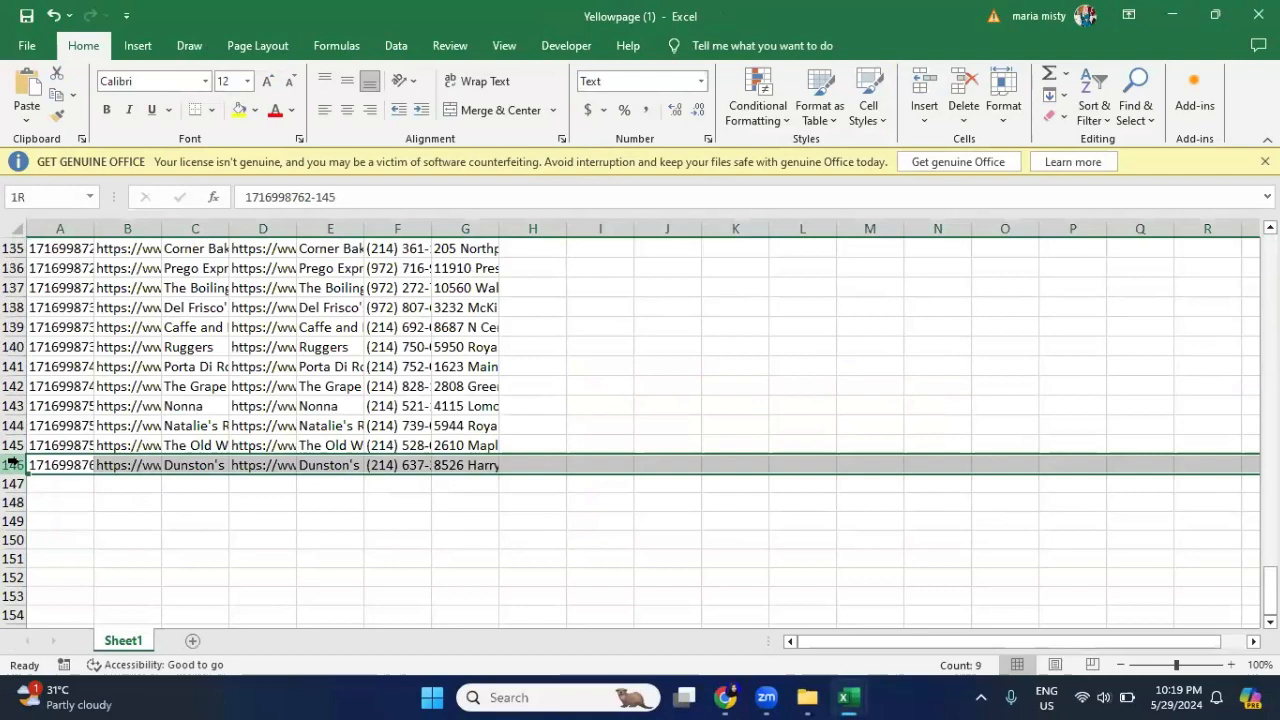
Step: Examine the nextpages and nextpages-href columns, including the rows left blank below row 116, then return to the header row
left_click_drag(1270, 597, 1270, 531)
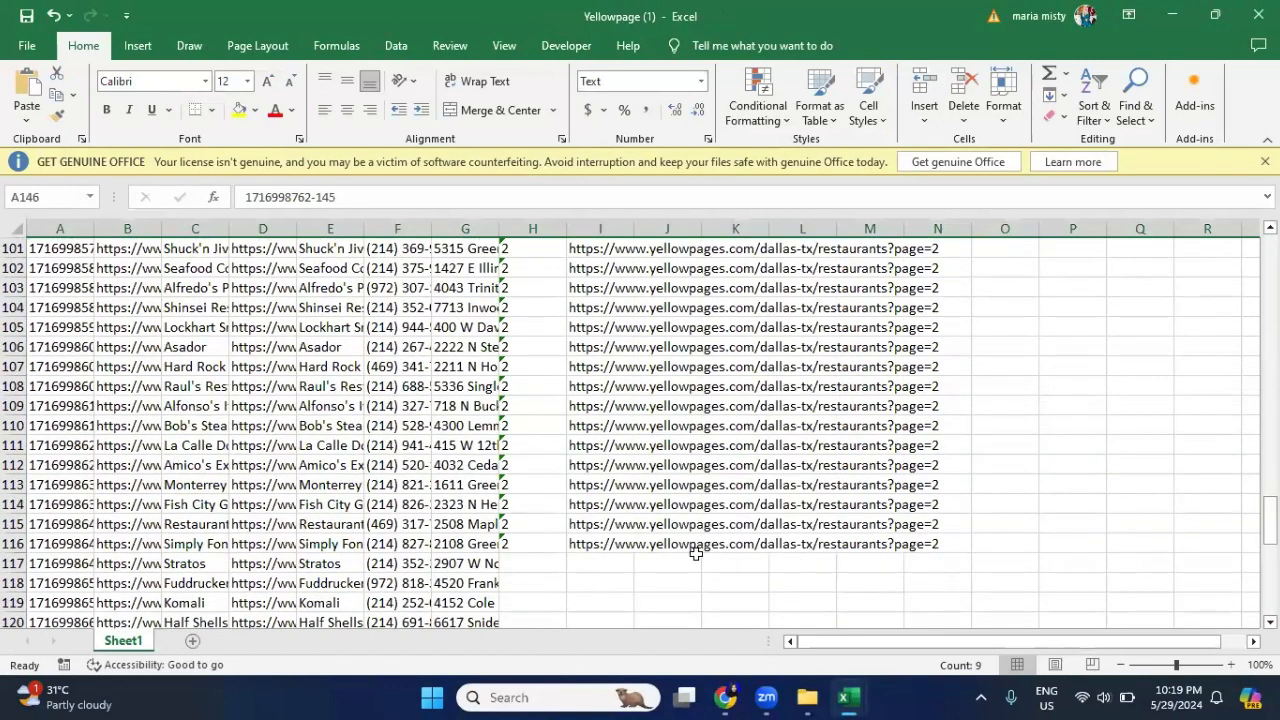
scroll(640, 525, "down", 2)
left_click_drag(544, 456, 956, 620)
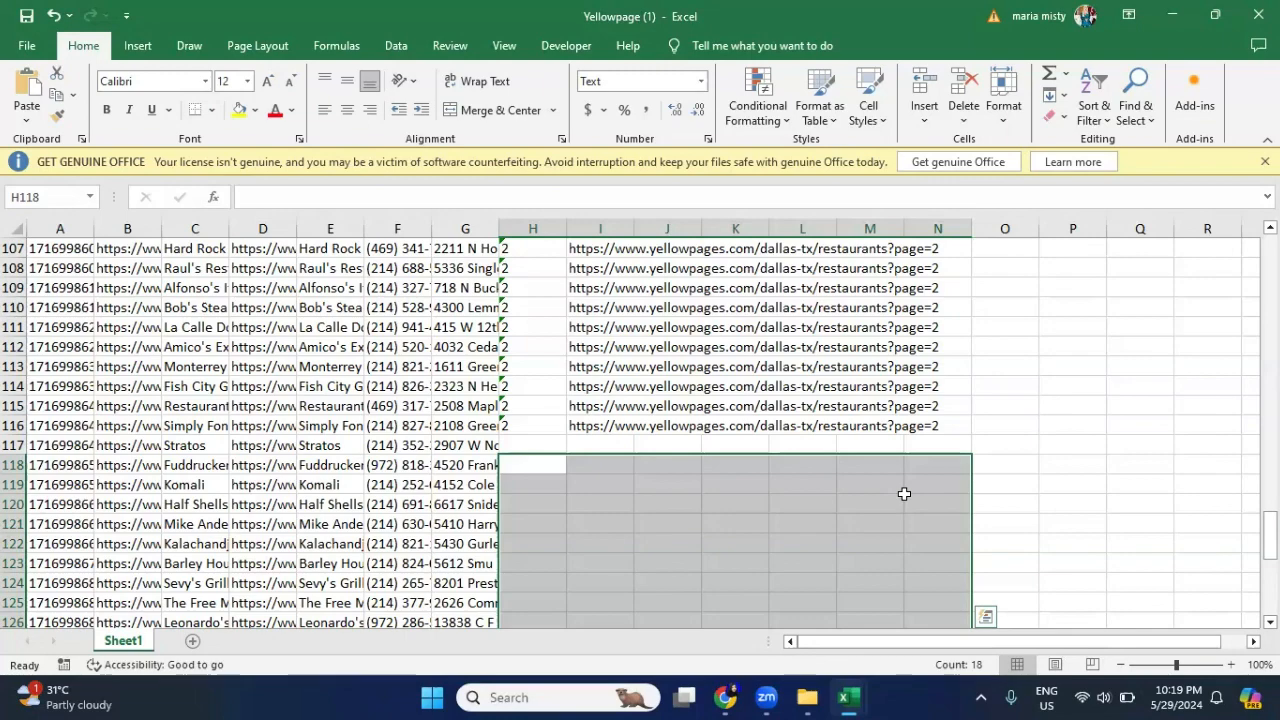
scroll(904, 493, "up", 20)
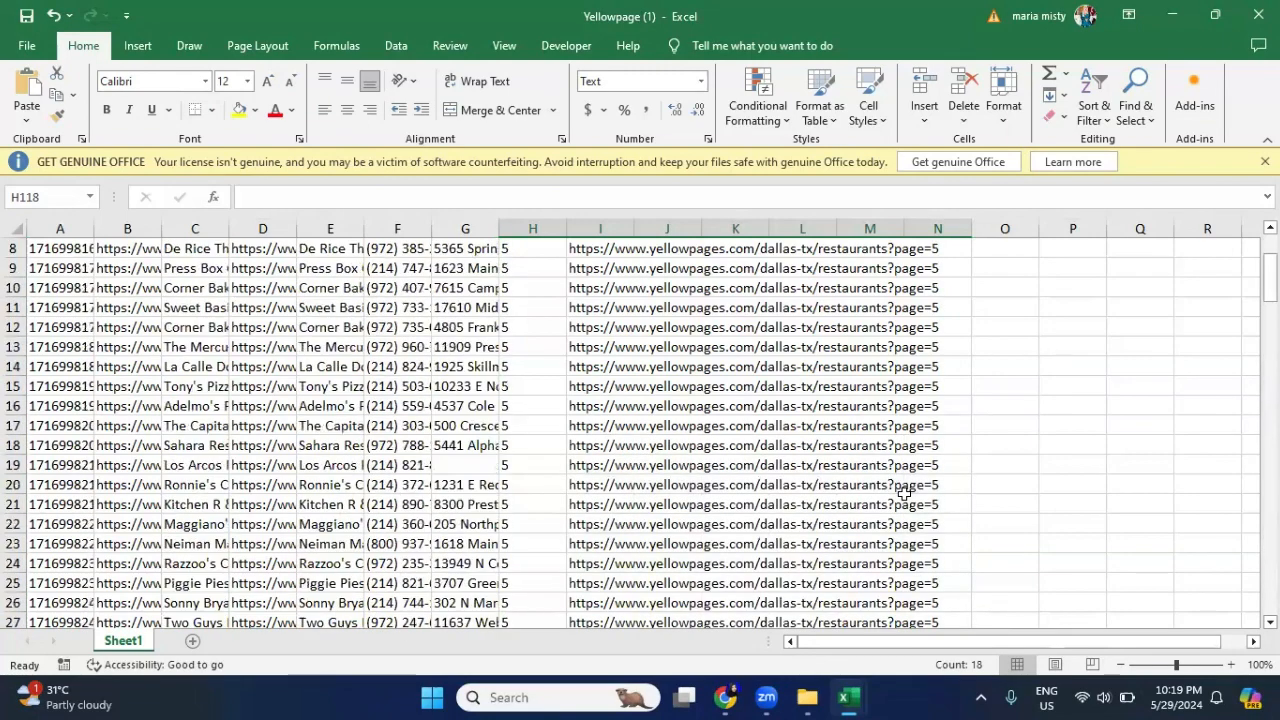
scroll(904, 493, "up", 3)
left_click_drag(950, 268, 950, 288)
left_click_drag(953, 343, 955, 445)
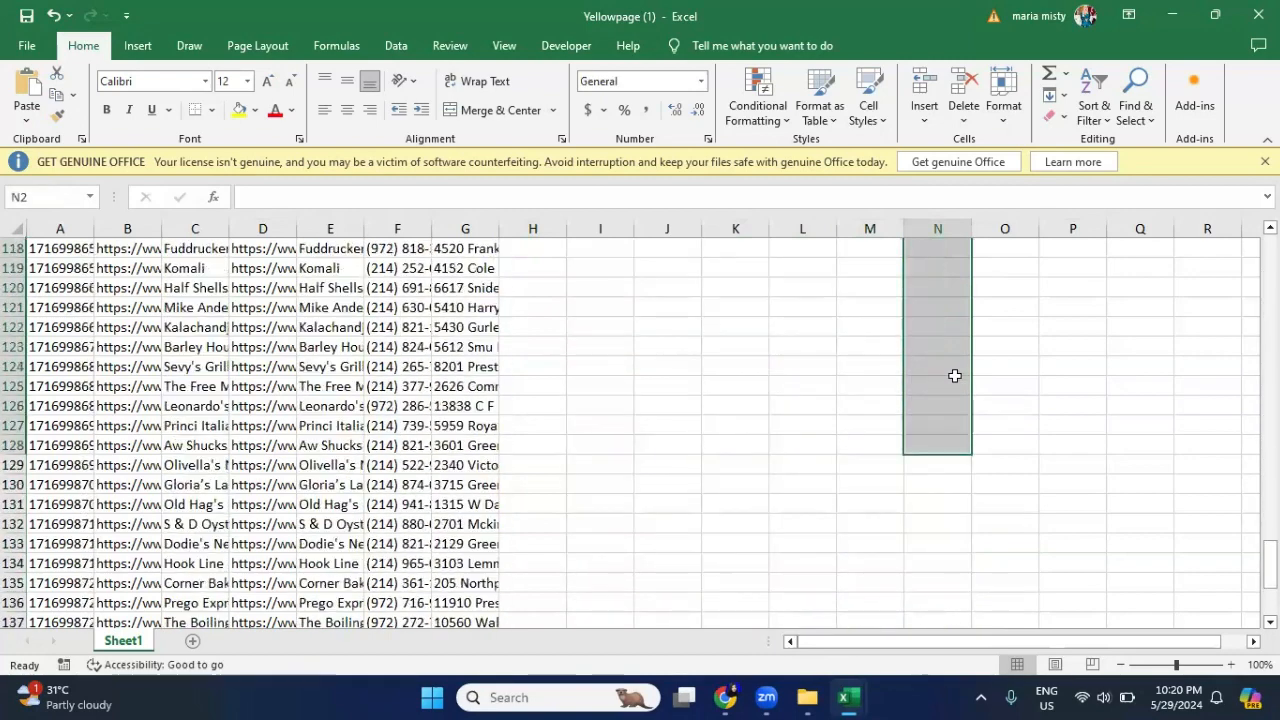
scroll(955, 375, "up", 3)
left_click(926, 388)
scroll(953, 462, "up", 10)
scroll(953, 462, "up", 20)
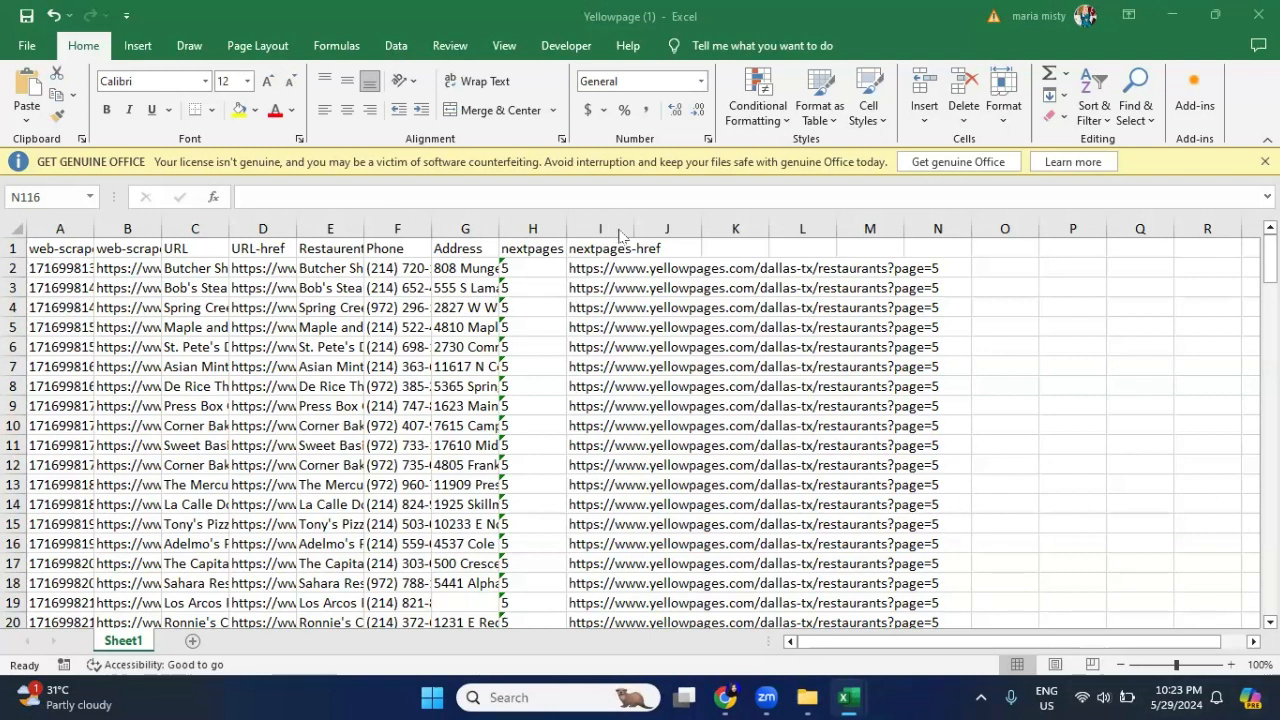
Step: Switch to Chrome's Dallas restaurant listings and open the URL selector's child selectors in the Yellowpage sitemap
left_click(731, 692)
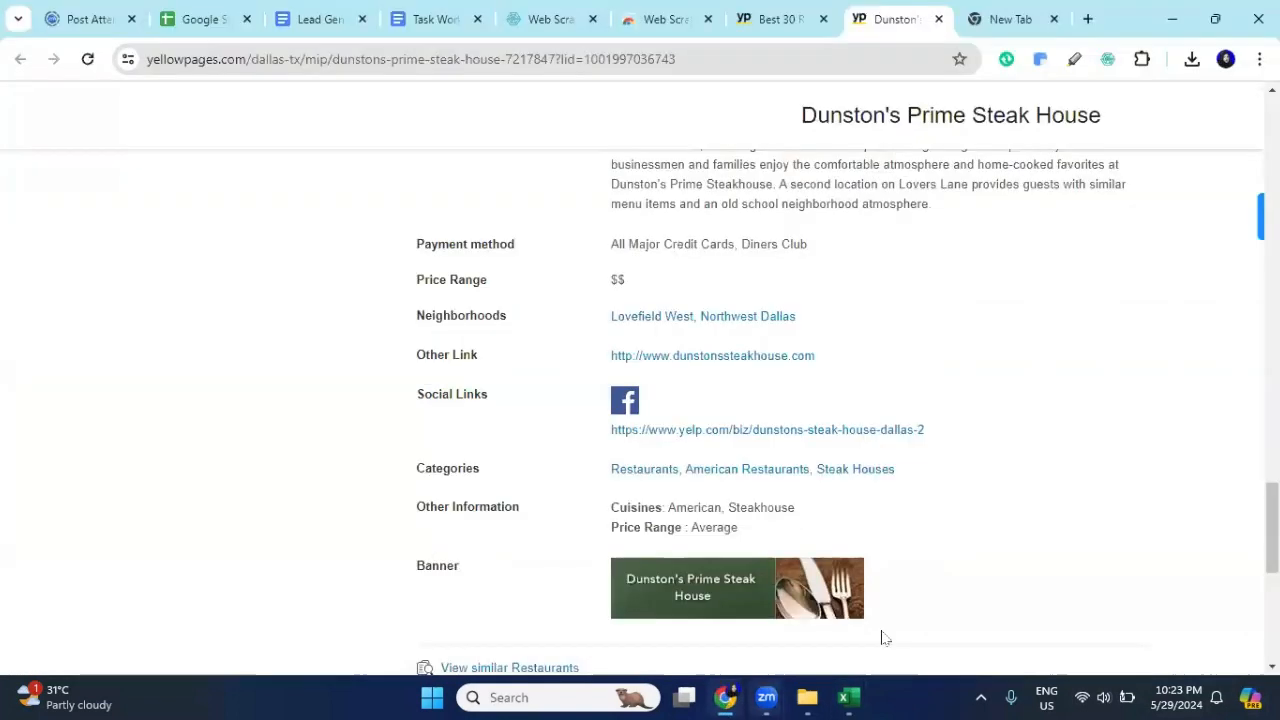
left_click(573, 12)
left_click(762, 18)
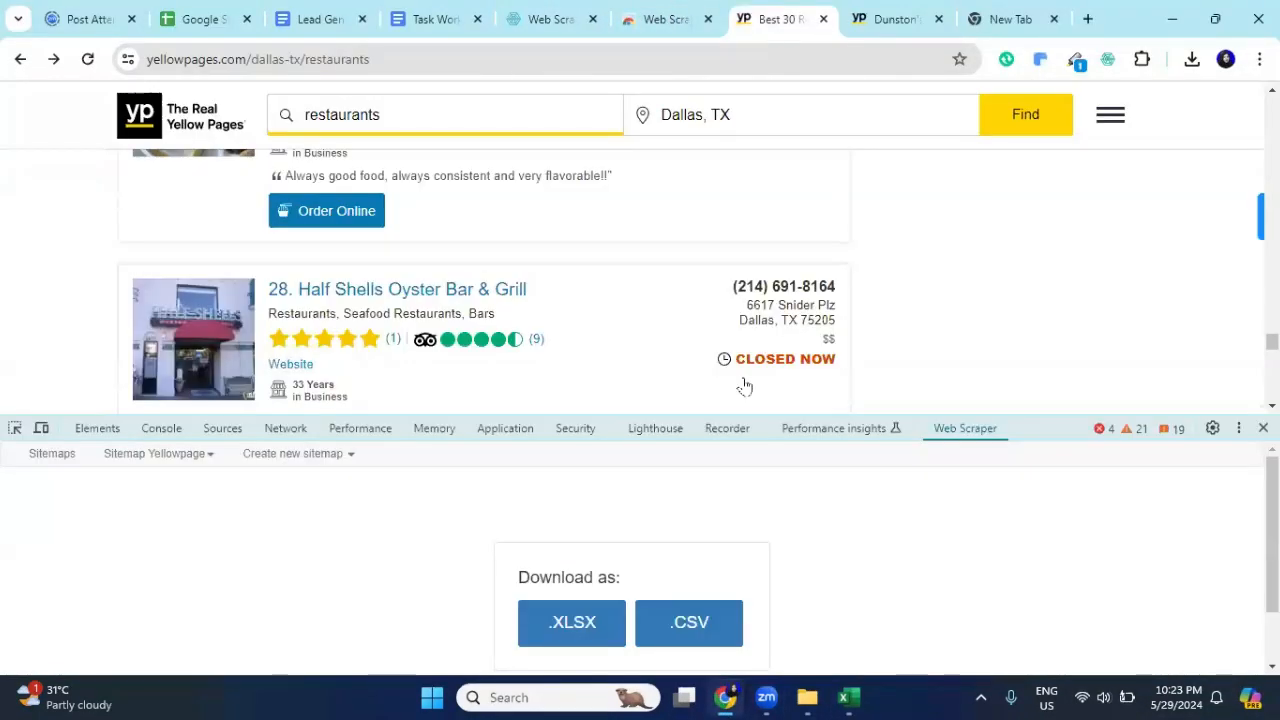
left_click(155, 453)
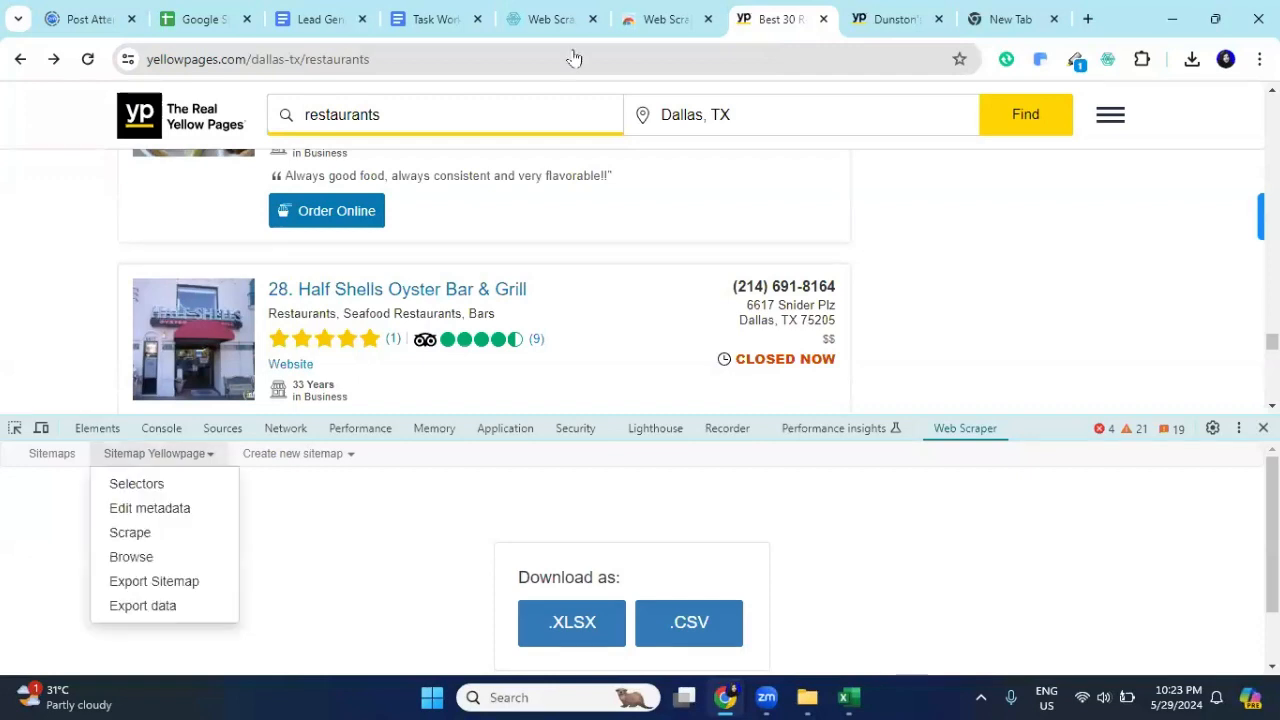
left_click(62, 457)
left_click(57, 543)
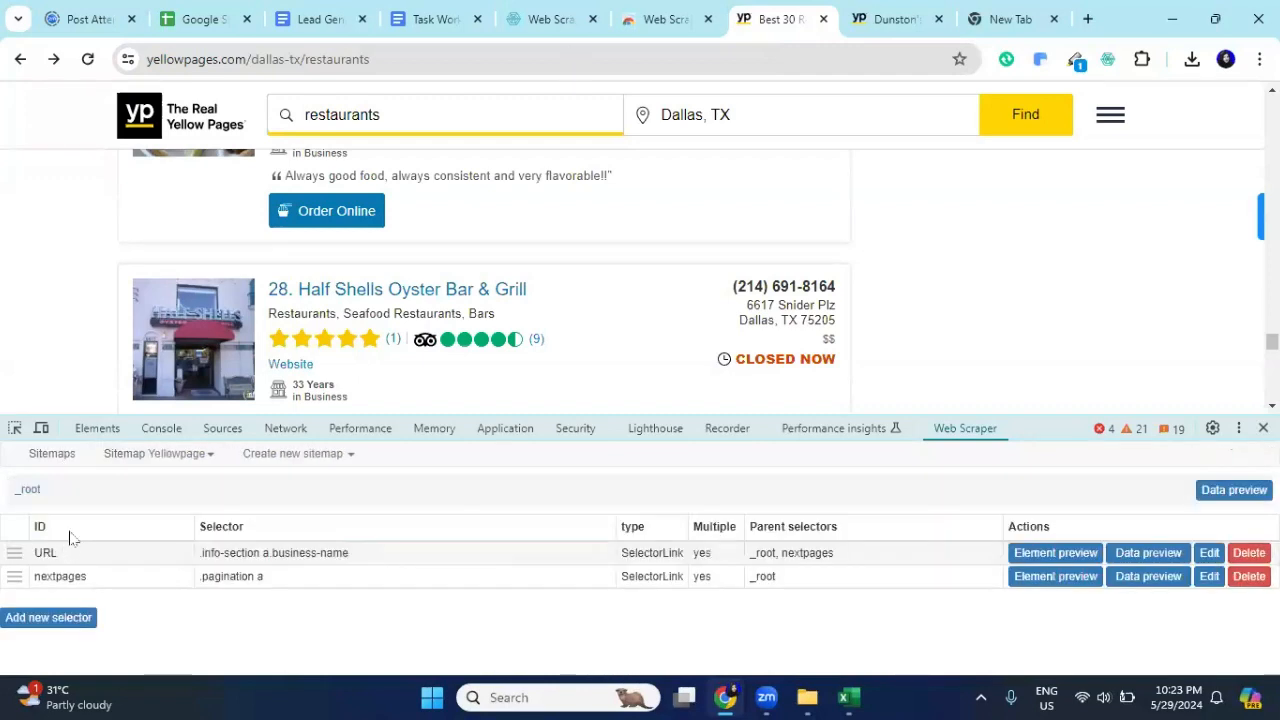
left_click(78, 554)
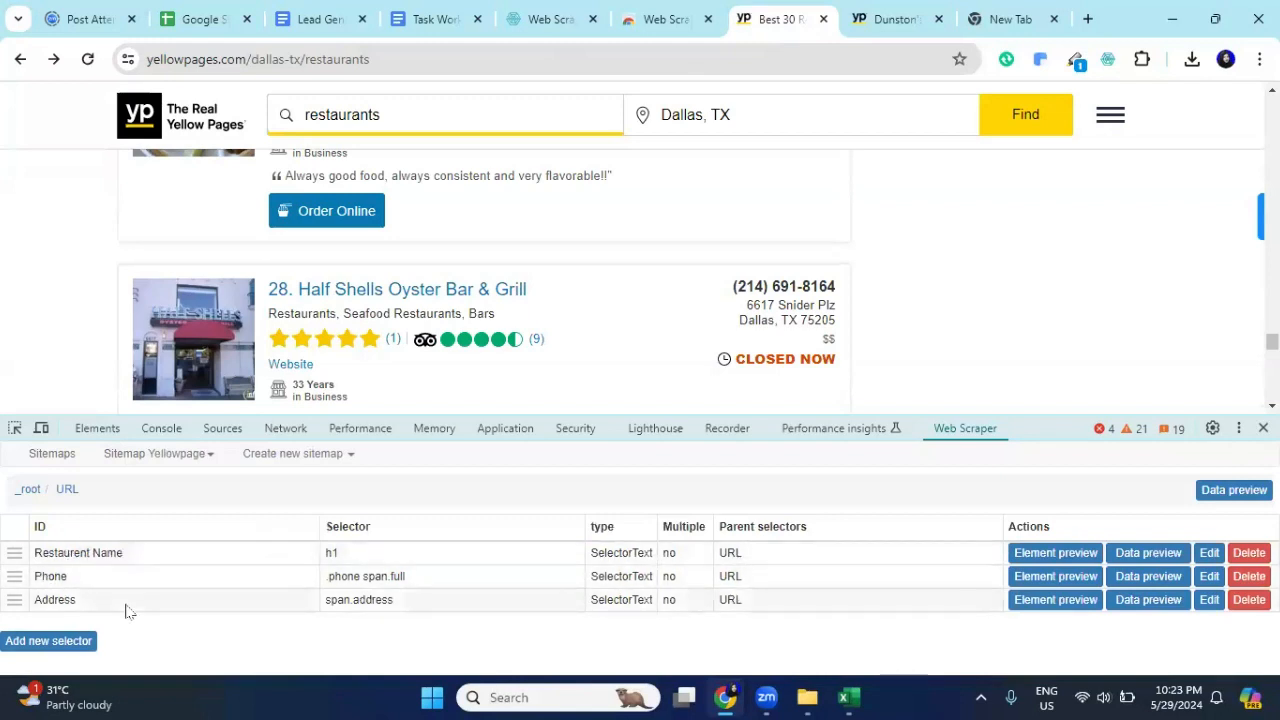
Step: Start a new selector under URL and open the Dunston's Prime Steak House listing from the Dallas restaurant results
left_click(55, 645)
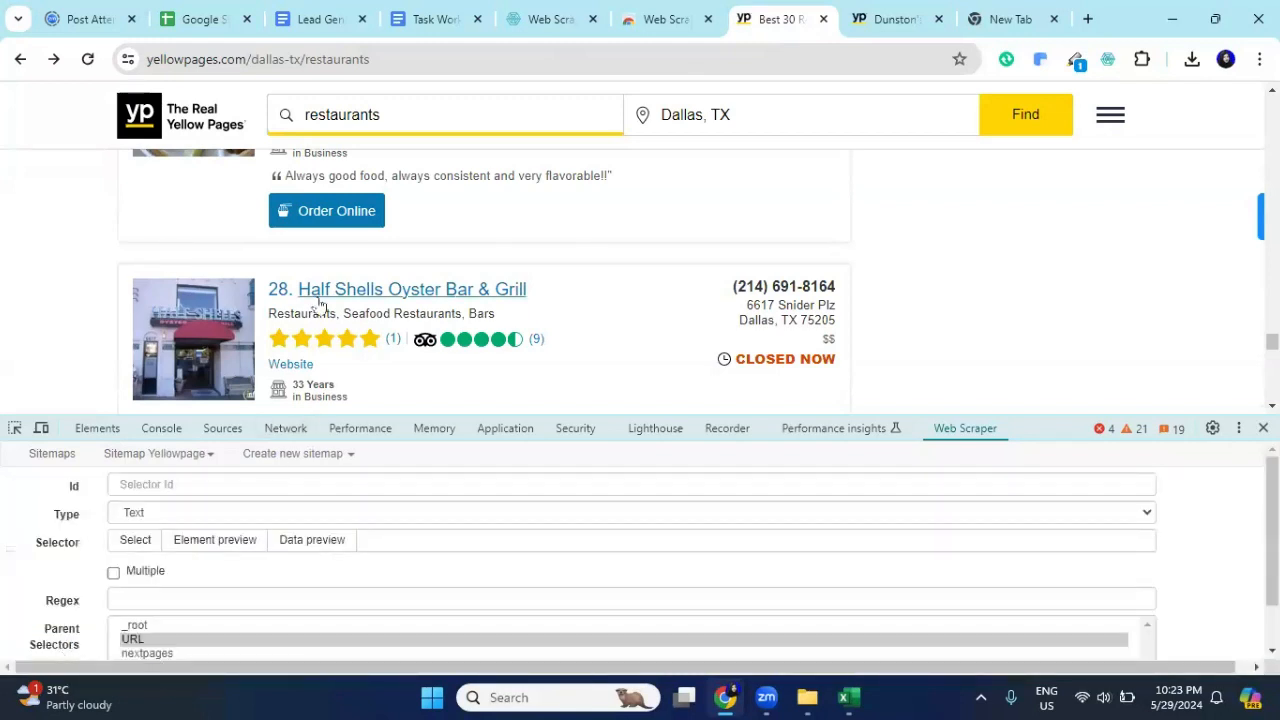
scroll(318, 300, "up", 10)
scroll(318, 300, "up", 20)
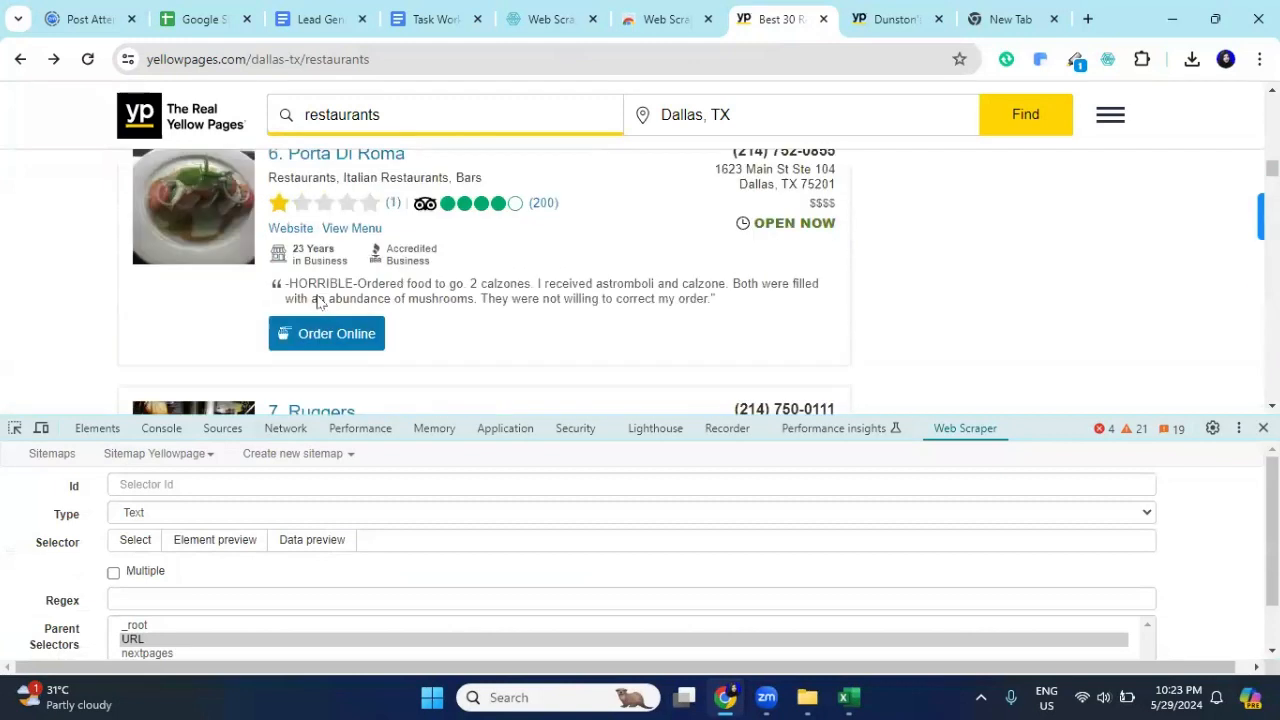
scroll(320, 297, "up", 10)
scroll(335, 260, "down", 4)
scroll(377, 310, "up", 2)
scroll(377, 308, "down", 5)
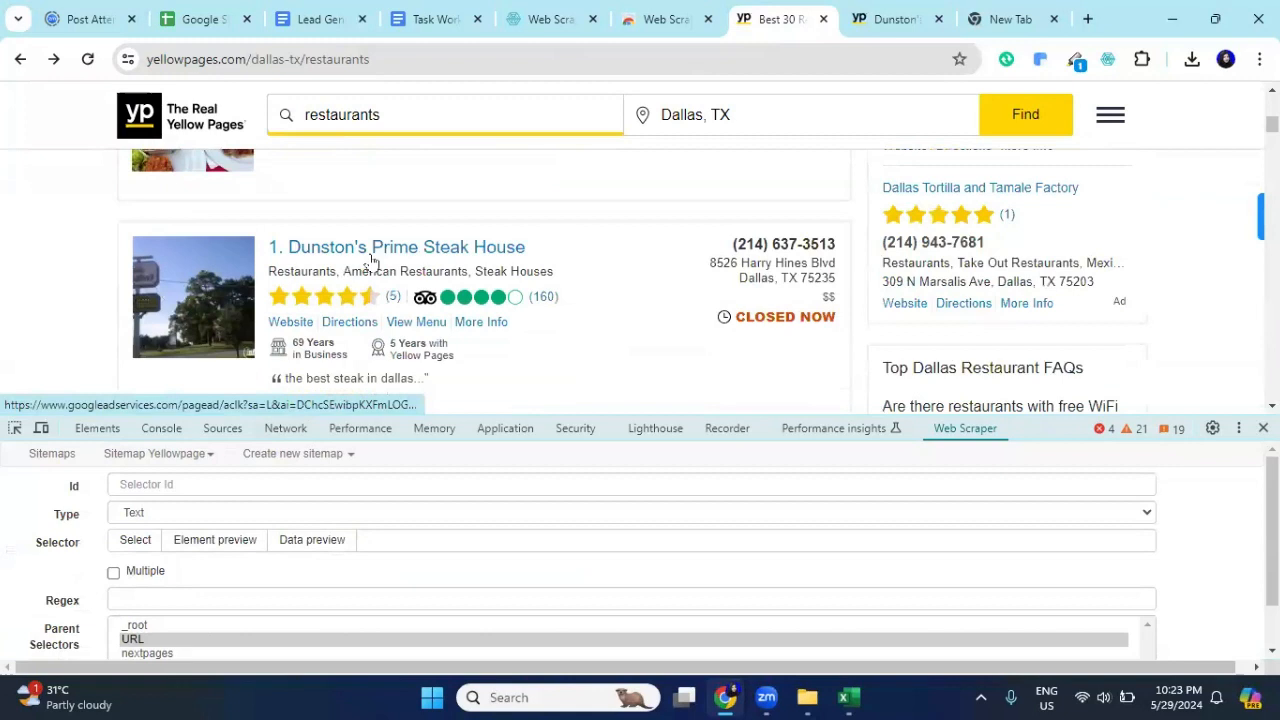
Step: Give the new selector the ID website and set its type to Link
left_click(158, 486)
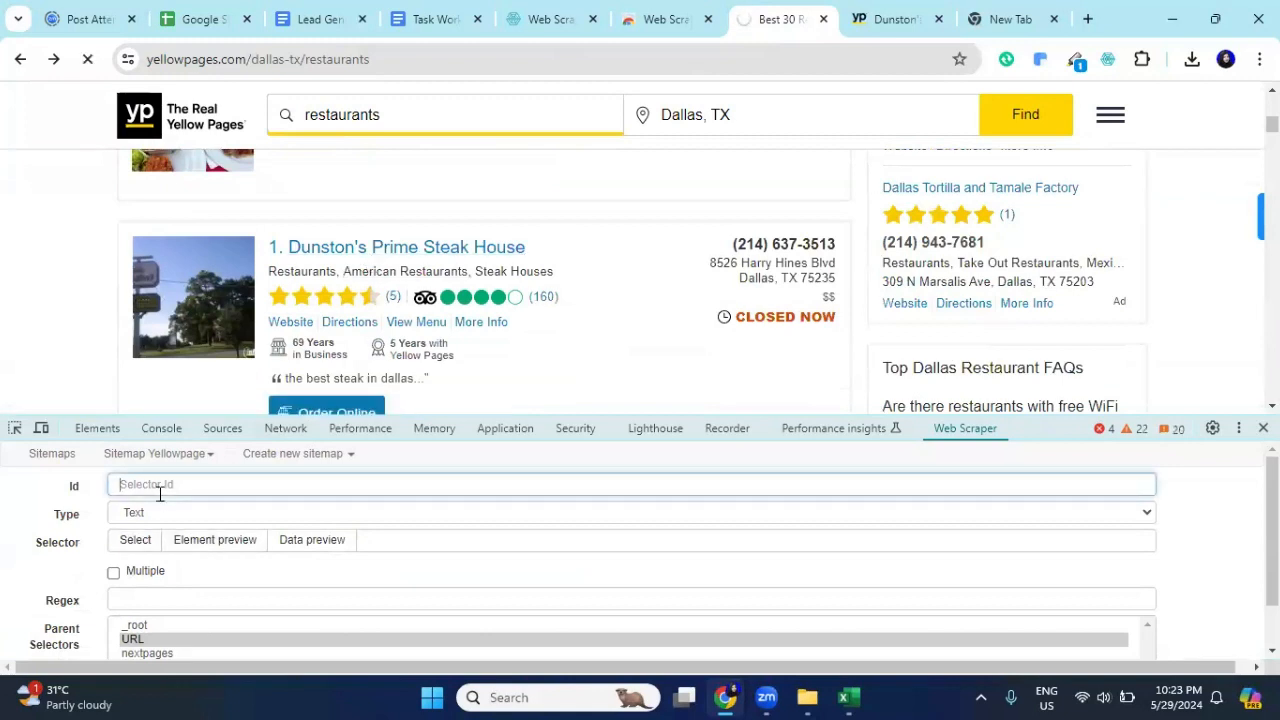
type("webs")
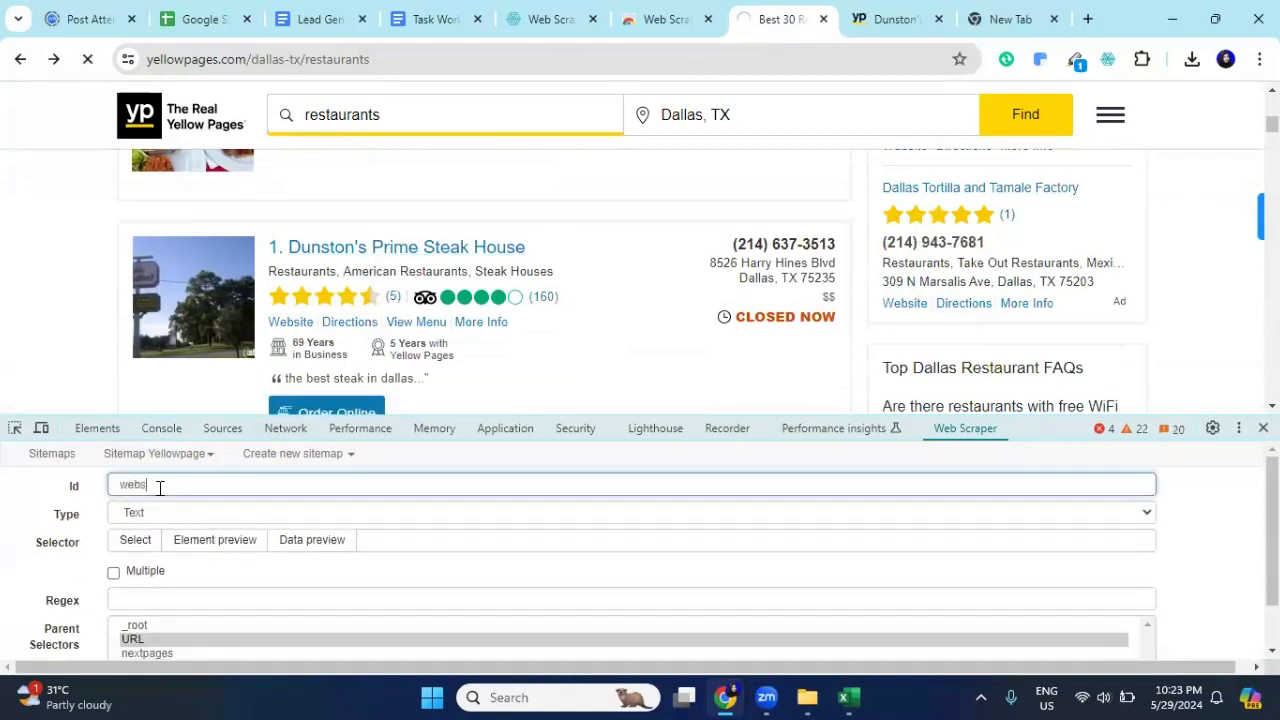
type("ite")
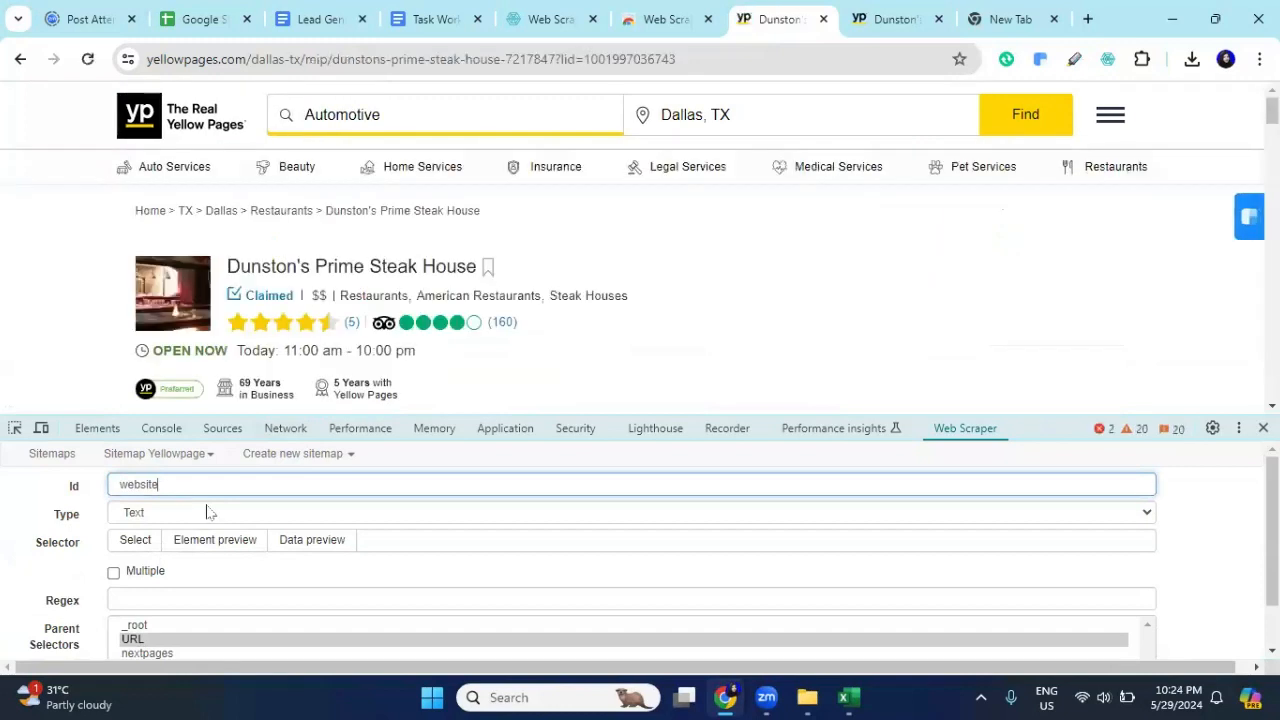
left_click(163, 514)
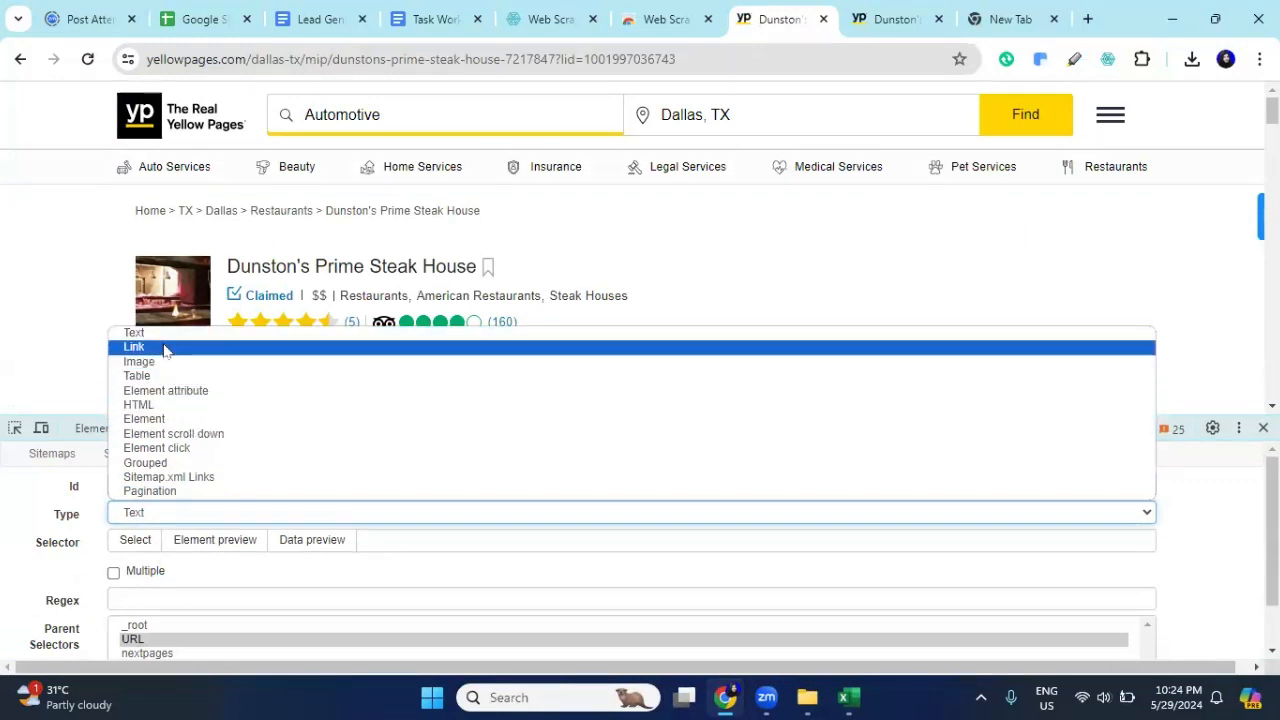
left_click(165, 348)
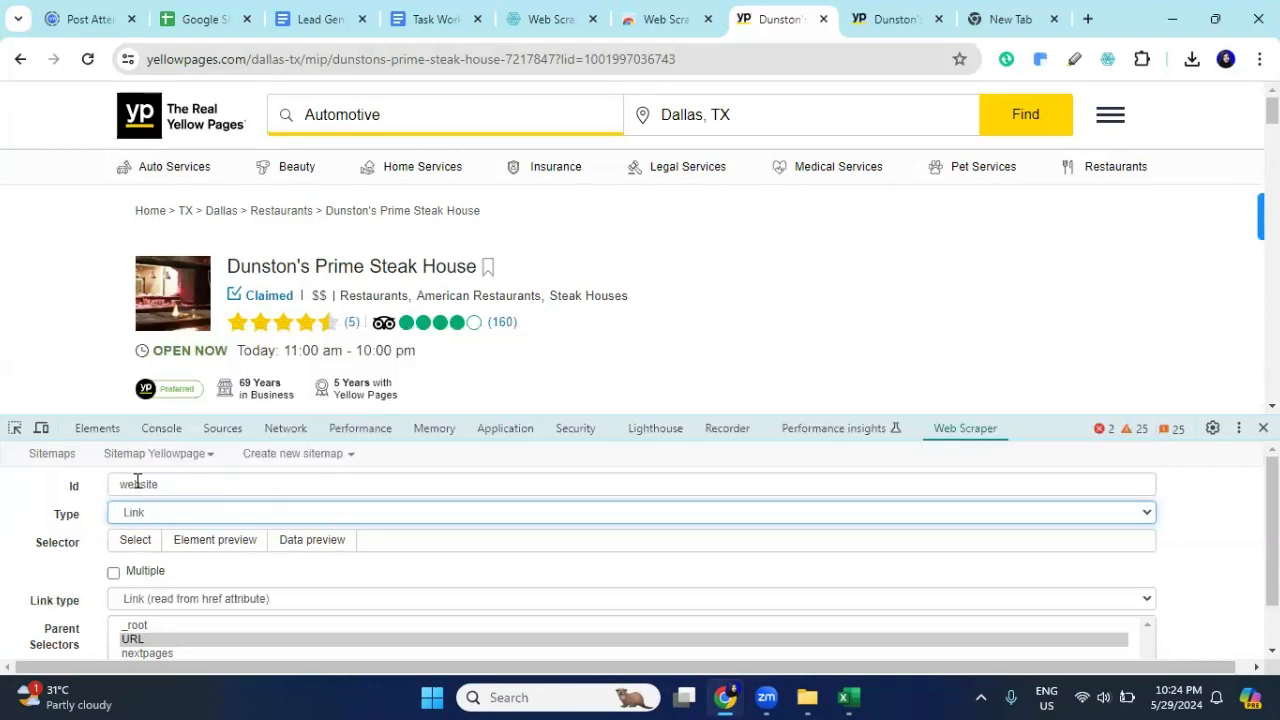
Step: Point the website selector at the listing's Visit Website link, giving a.website-link, and save the selector under URL
left_click(135, 540)
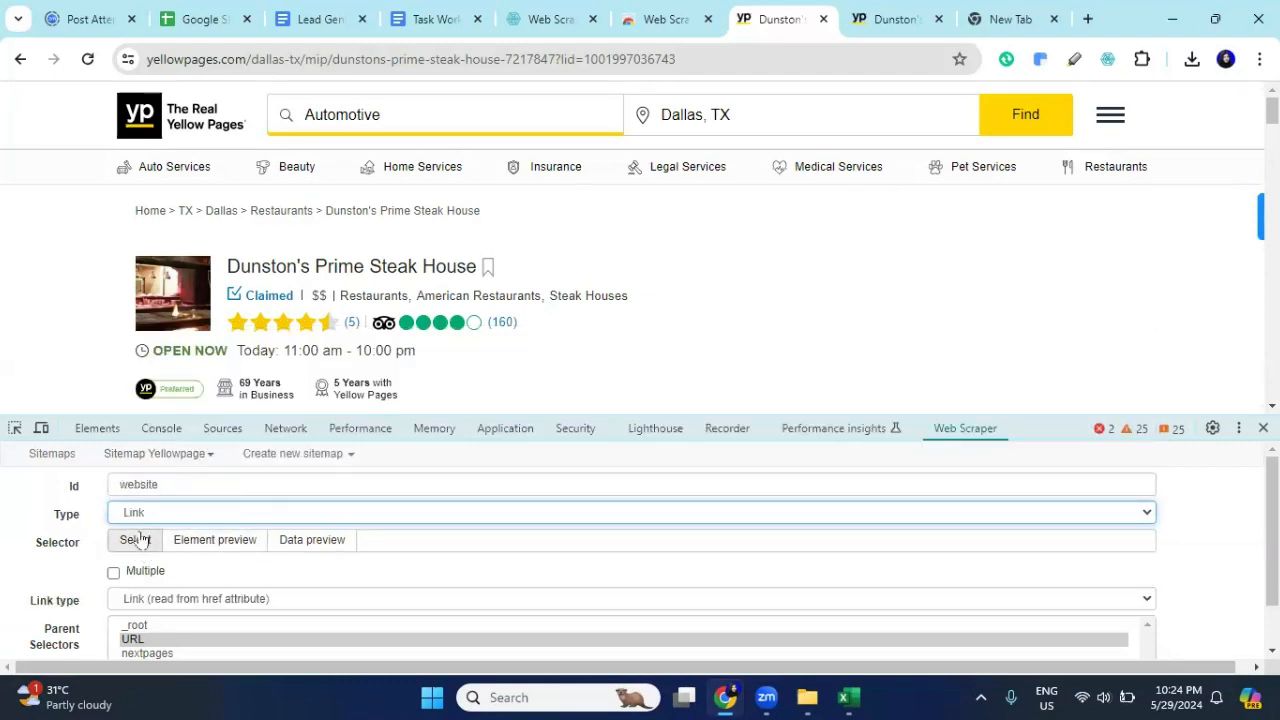
scroll(300, 236, "down", 2)
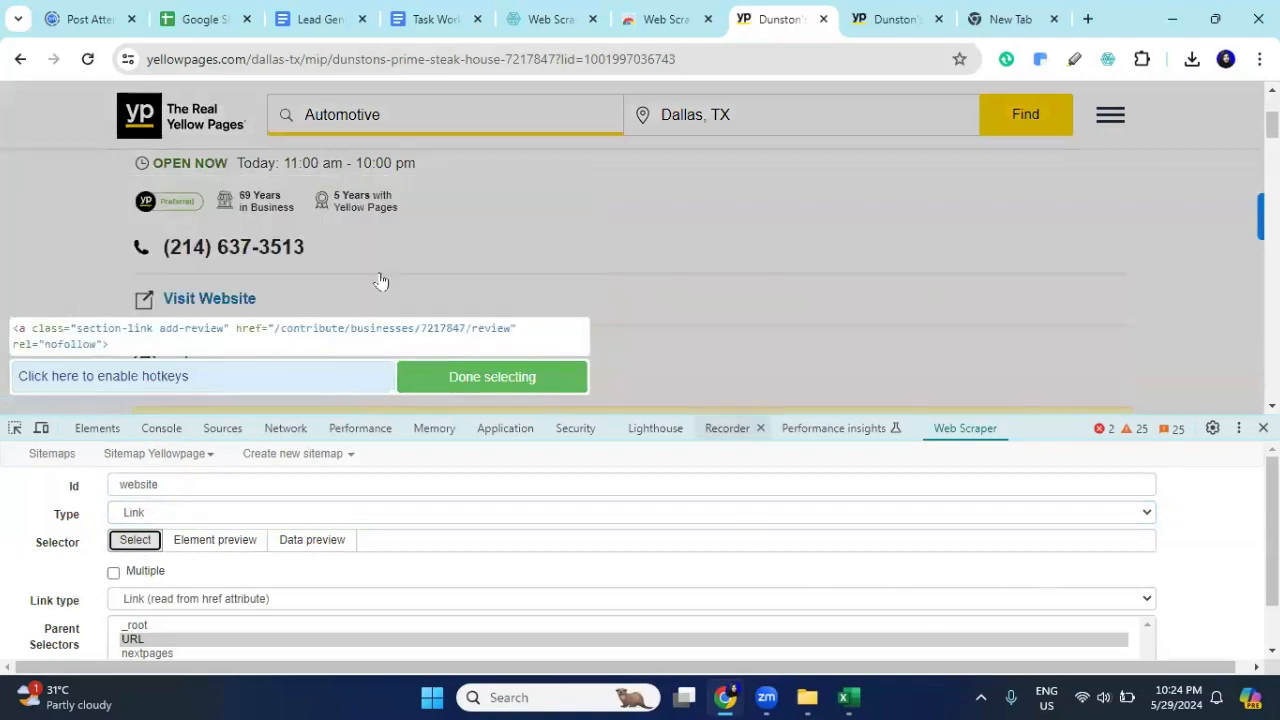
left_click(843, 300)
left_click(843, 300)
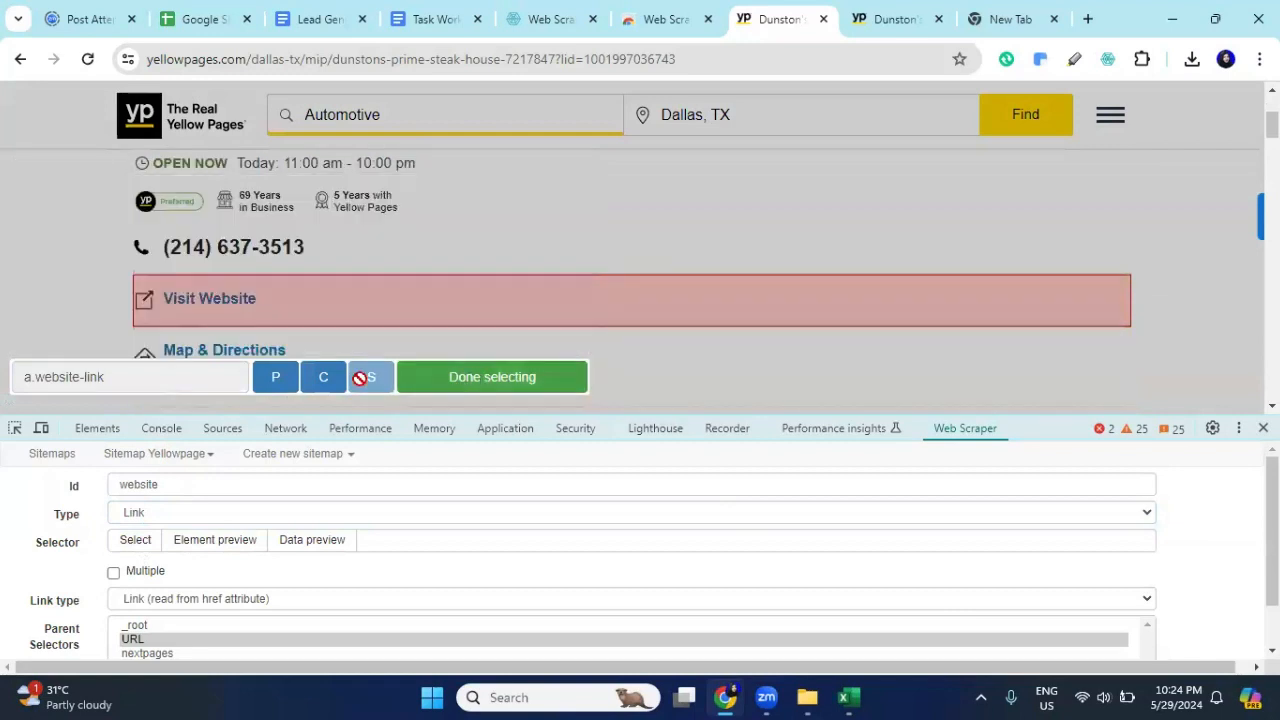
left_click(181, 297)
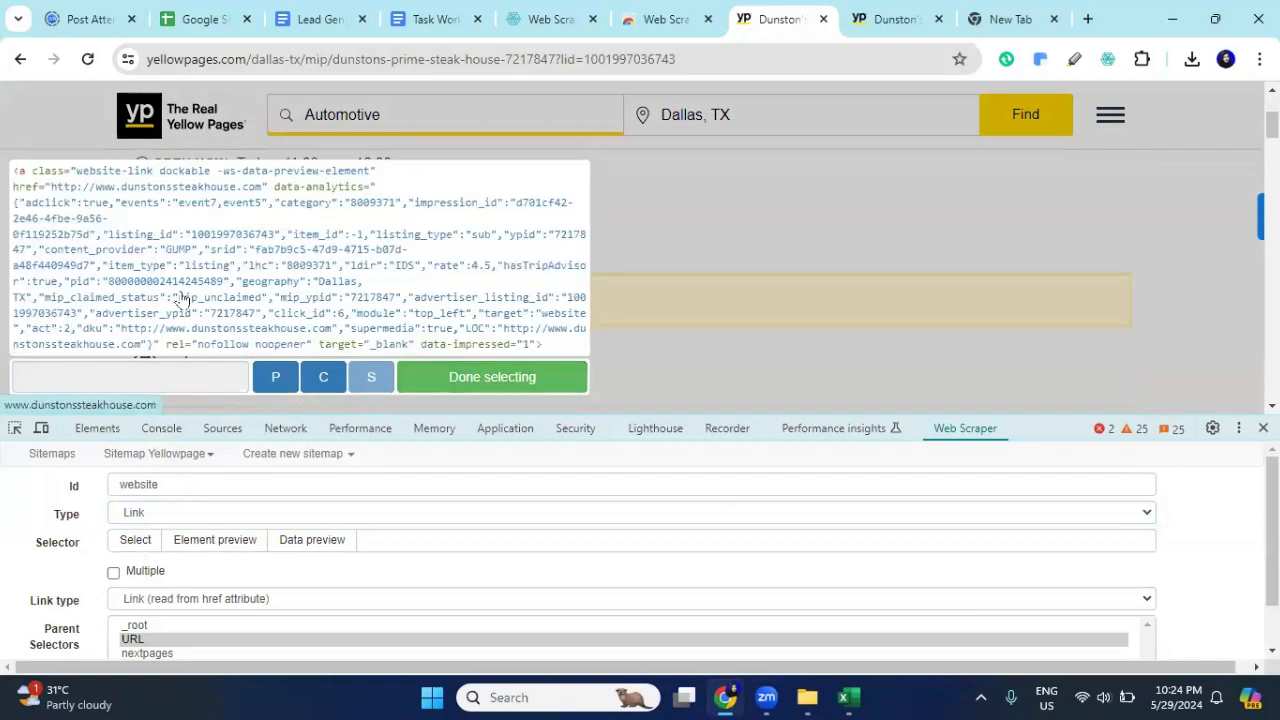
left_click(207, 297)
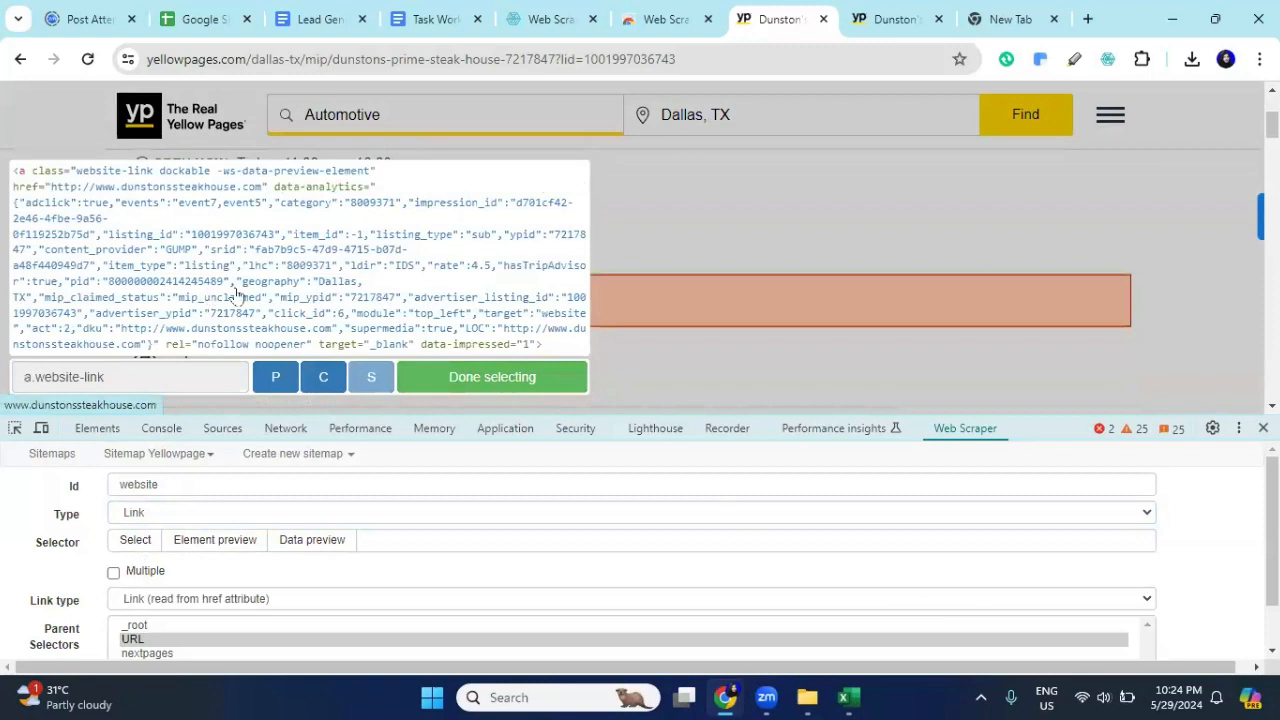
left_click(500, 380)
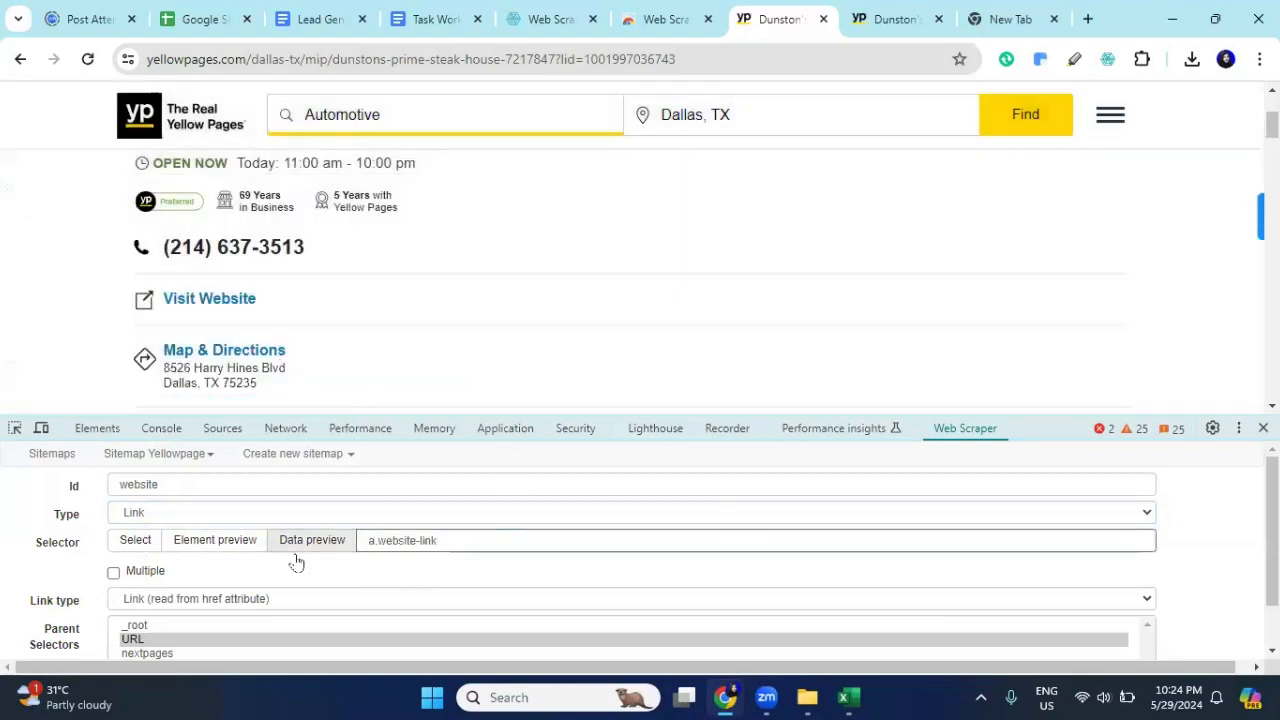
scroll(294, 557, "down", 1)
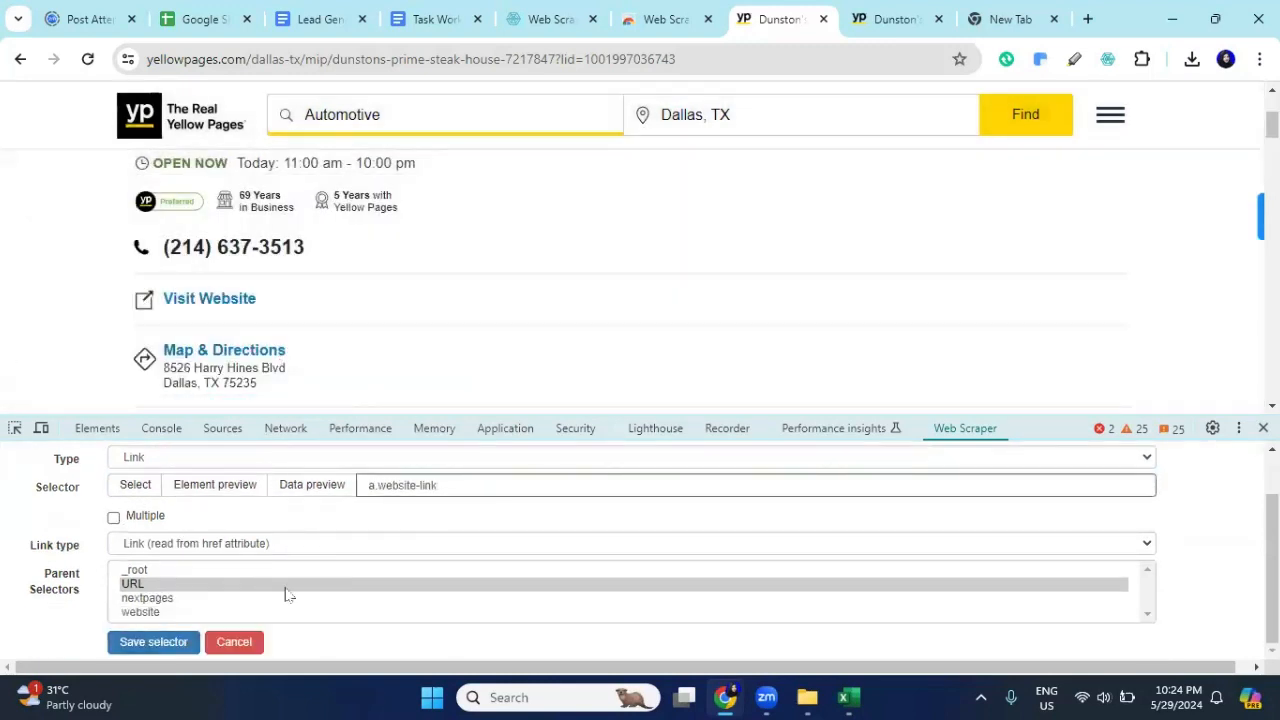
left_click(160, 643)
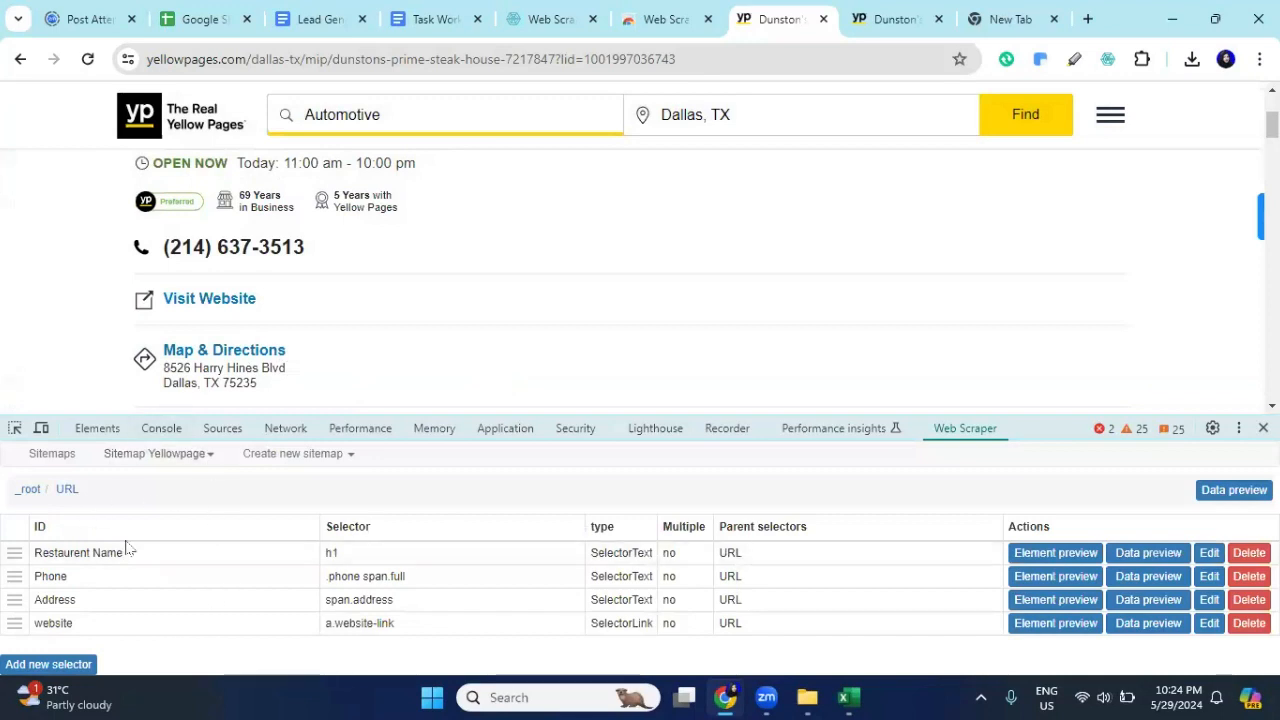
Step: Scrape the Yellowpage sitemap, ending the run early at its scraping window, and load the collected records
left_click(157, 455)
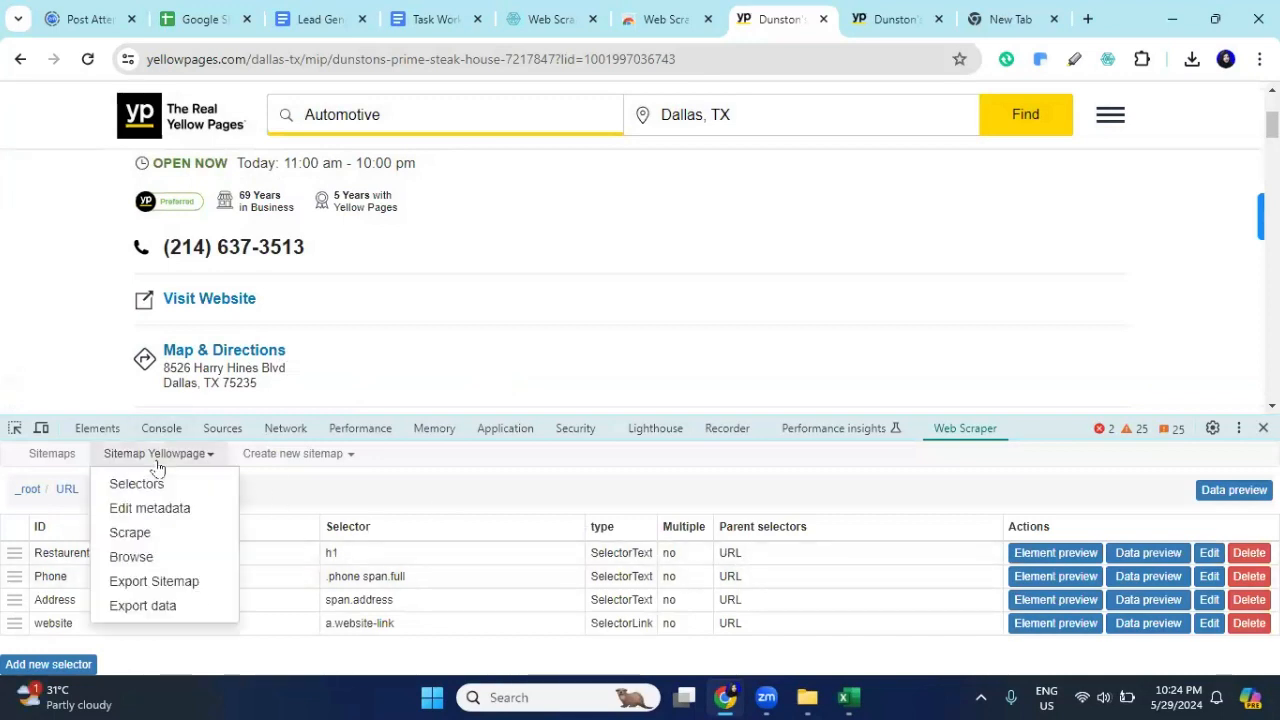
left_click(160, 532)
left_click(160, 571)
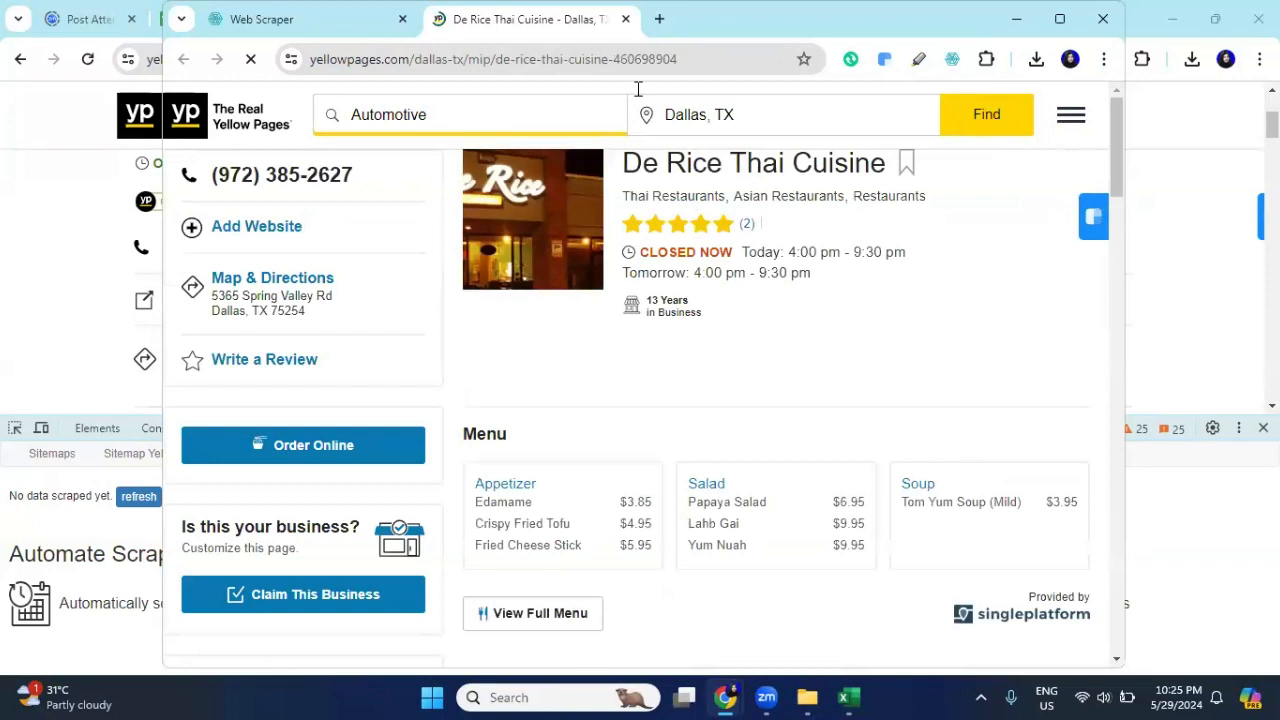
left_click(1103, 19)
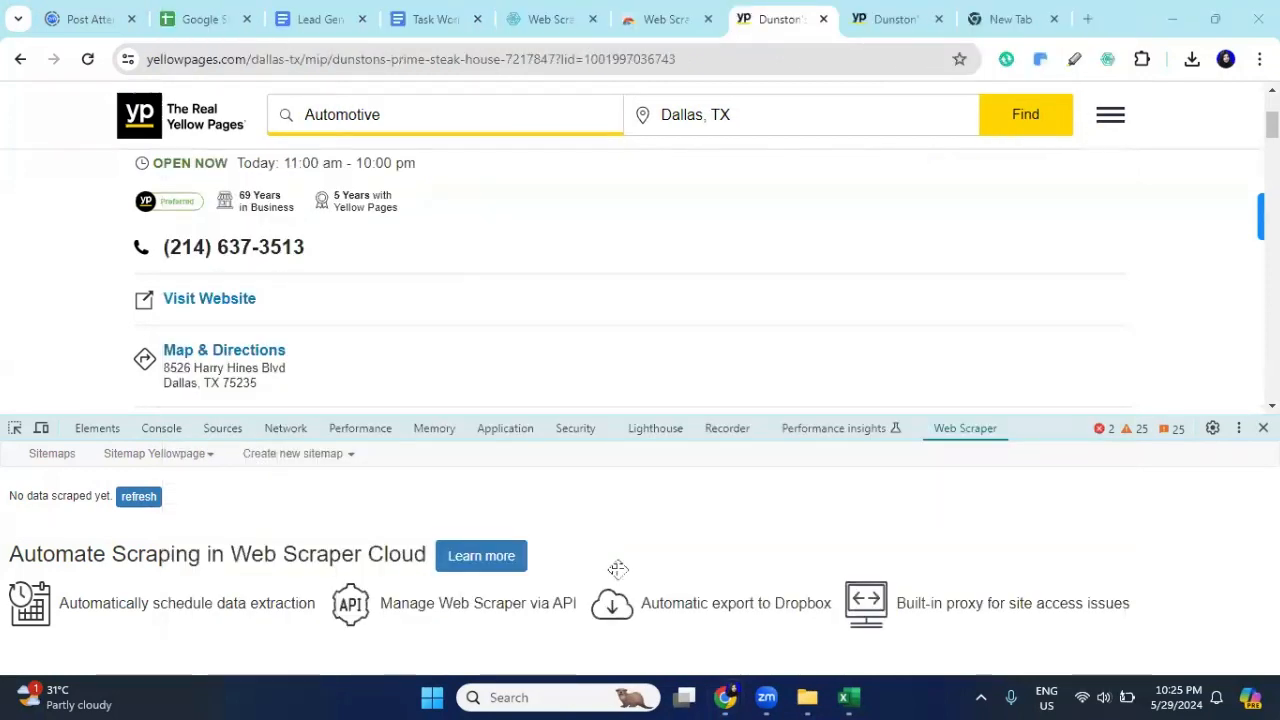
left_click(130, 490)
Step: Examine the website and website-href columns of the scraped data, comparing rows with and without a link
scroll(335, 560, "down", 1)
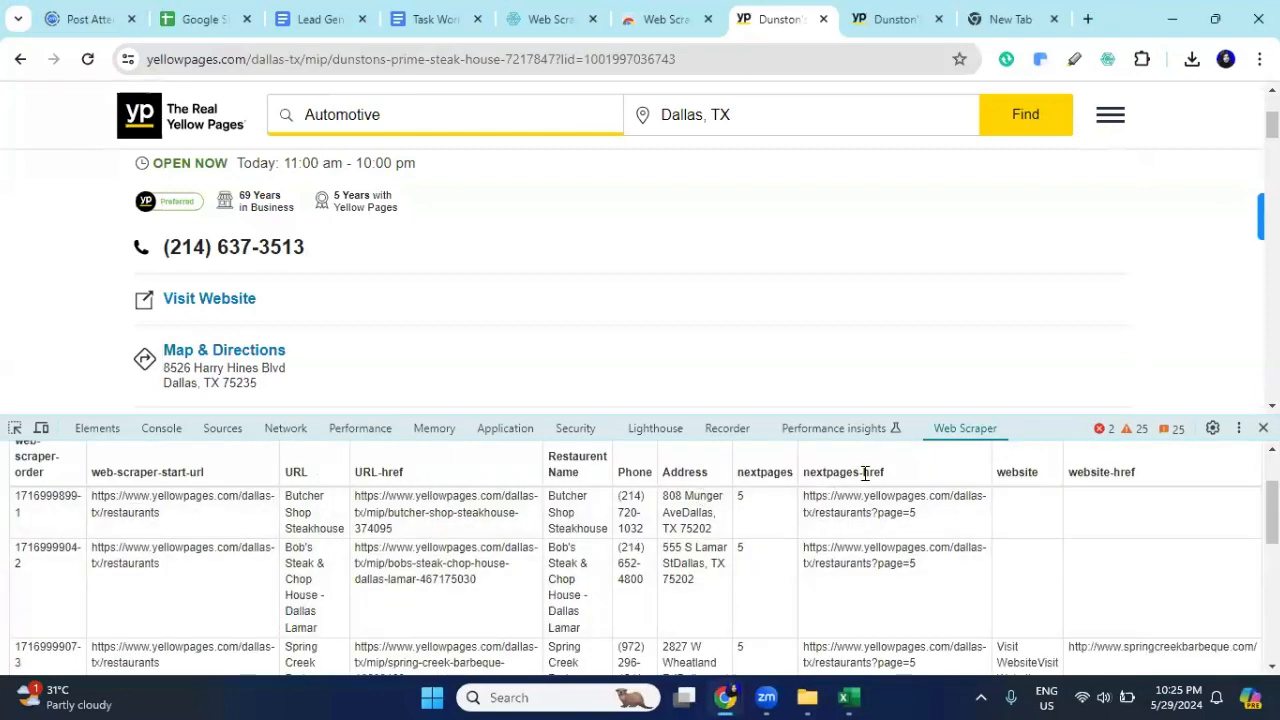
scroll(1100, 530, "down", 2)
scroll(1120, 550, "up", 3)
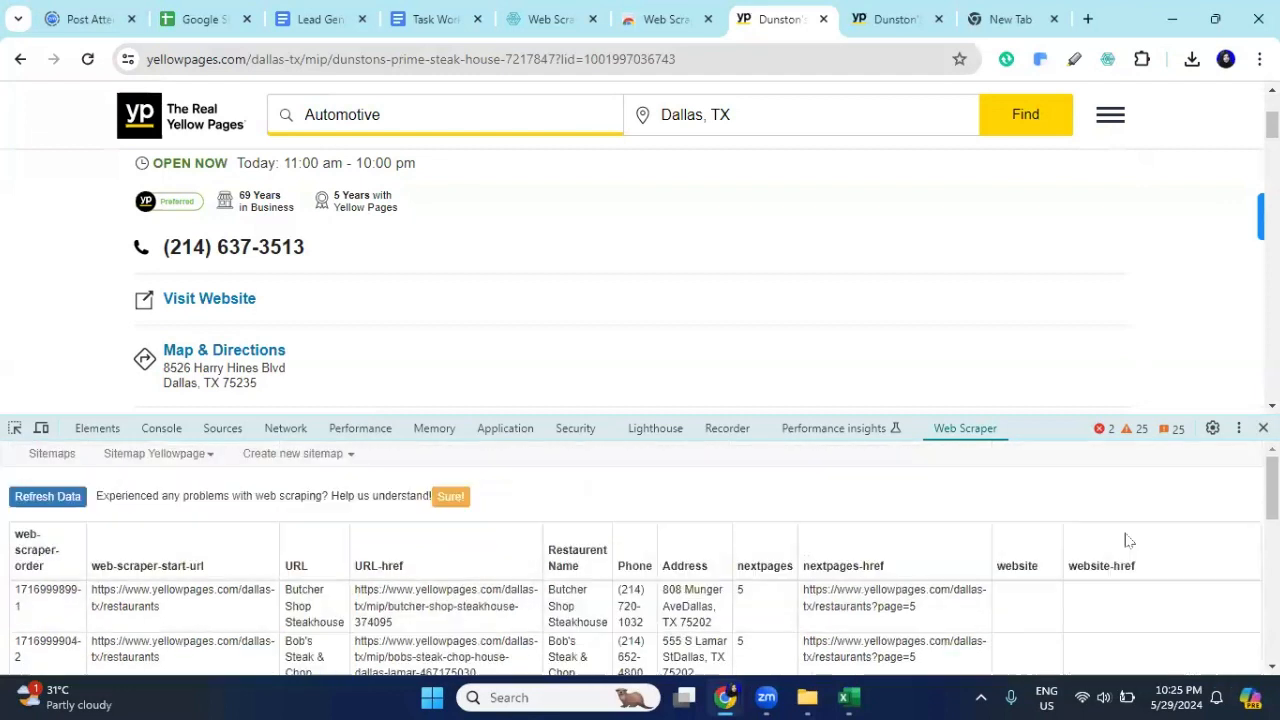
left_click_drag(1077, 566, 1160, 568)
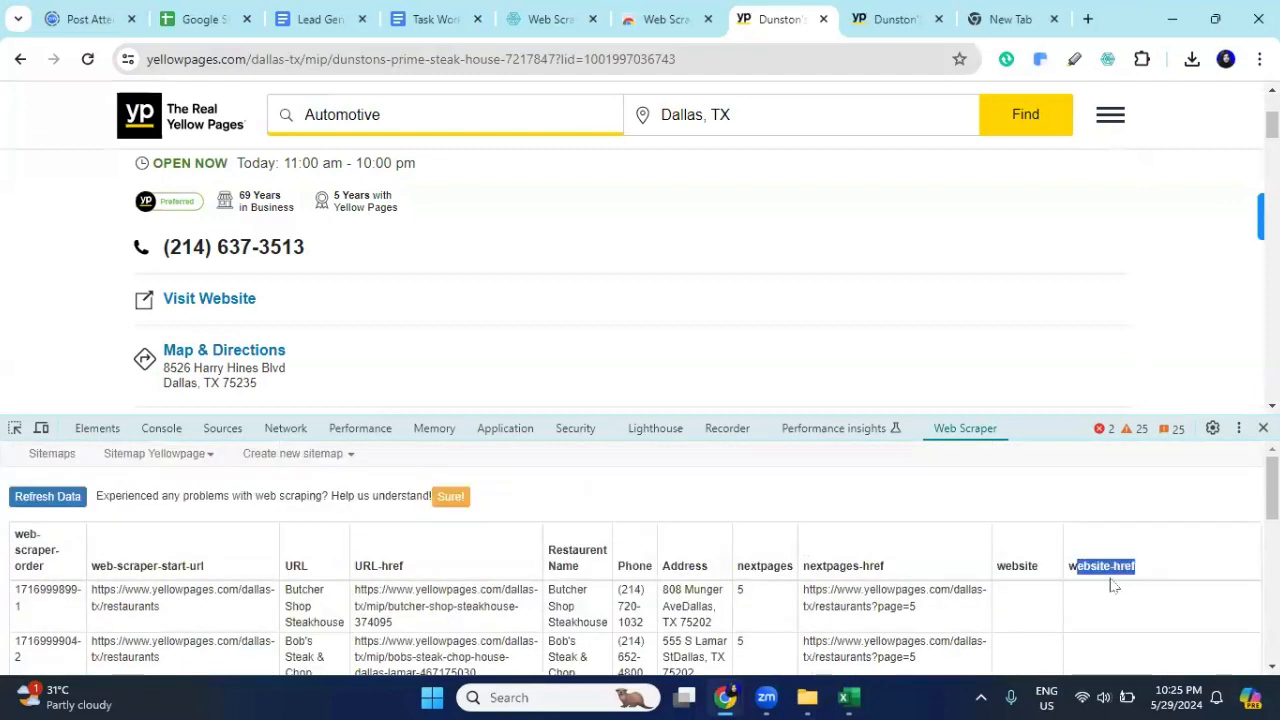
scroll(1108, 570, "down", 2)
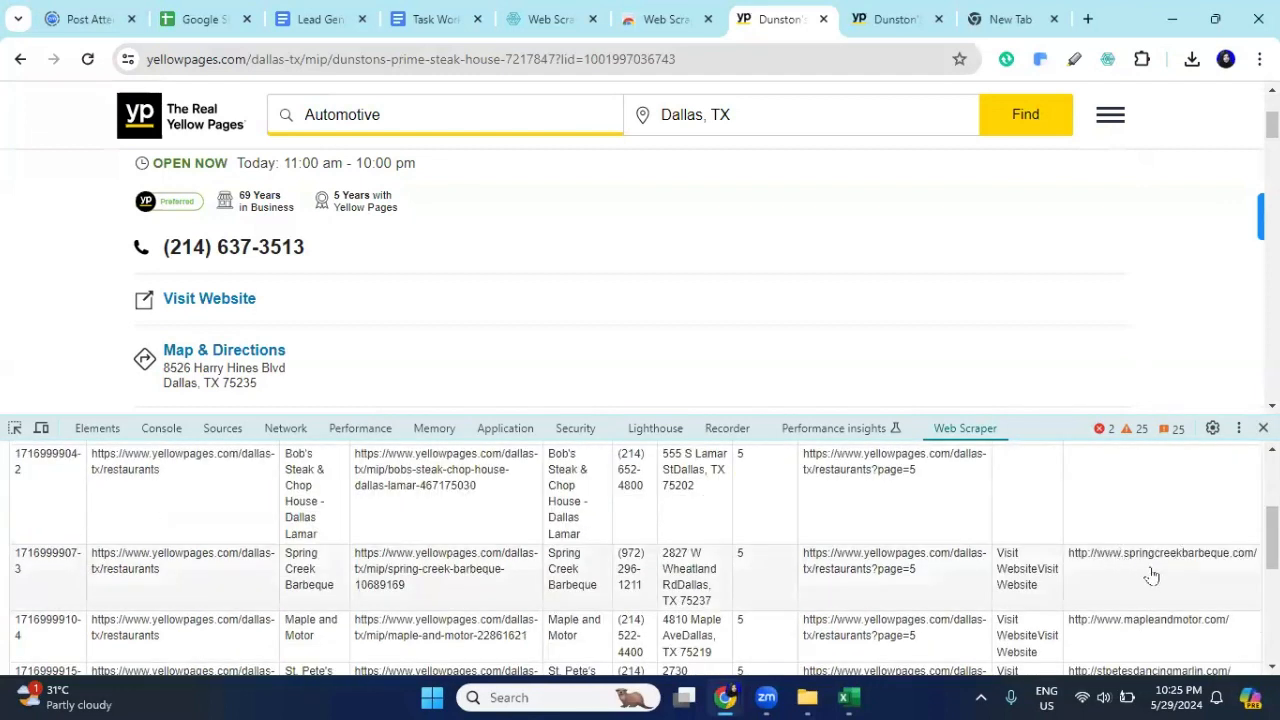
scroll(1190, 620, "up", 2)
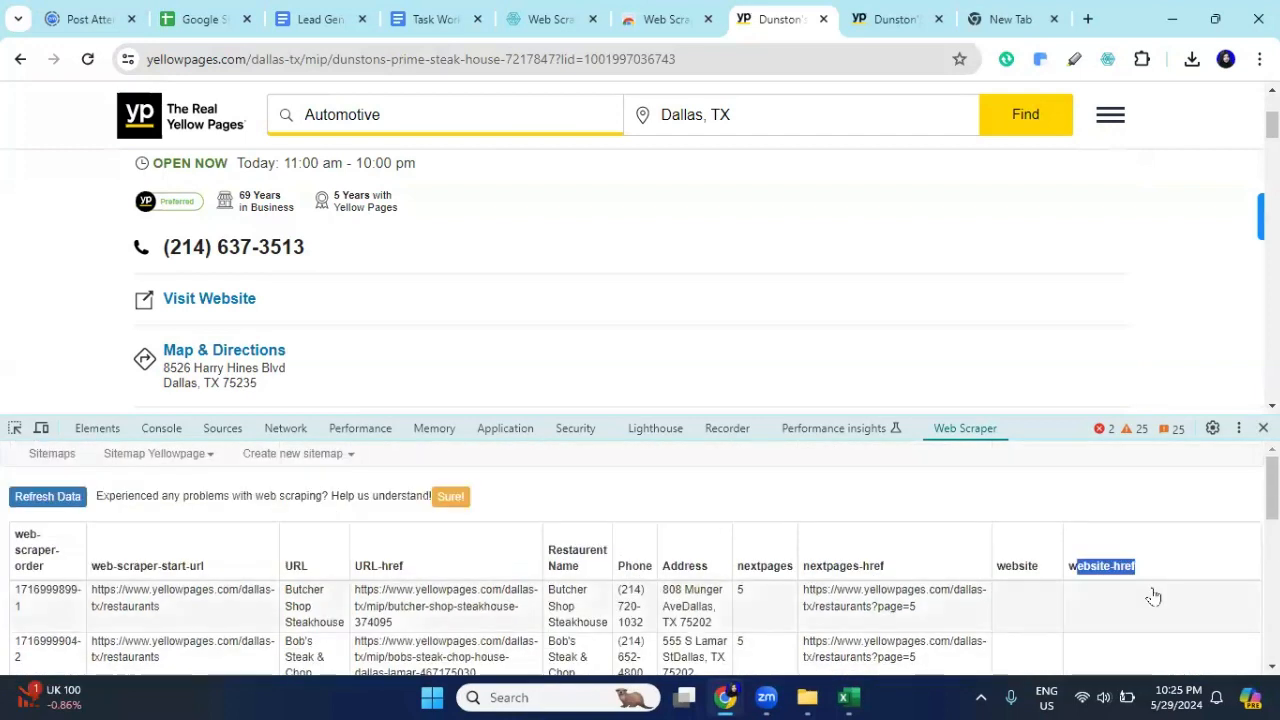
scroll(1150, 600, "down", 2)
scroll(1150, 600, "down", 3)
scroll(1151, 551, "up", 4)
scroll(1172, 598, "down", 1)
left_click_drag(998, 472, 1050, 478)
scroll(1065, 565, "down", 1)
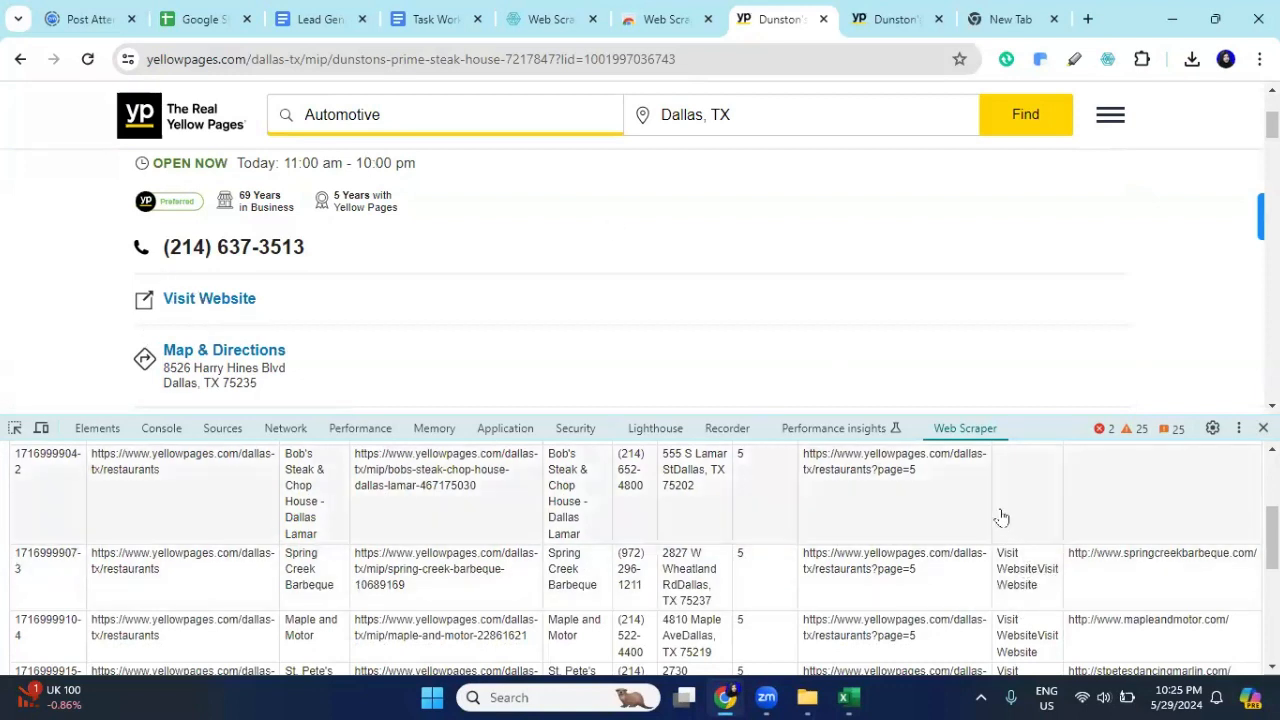
scroll(1150, 540, "up", 2)
scroll(1137, 565, "down", 2)
Step: Review the Dunston's Prime Steak House listing for further scrapable details, from contact data and general info to payment method, links and categories
scroll(251, 289, "down", 3)
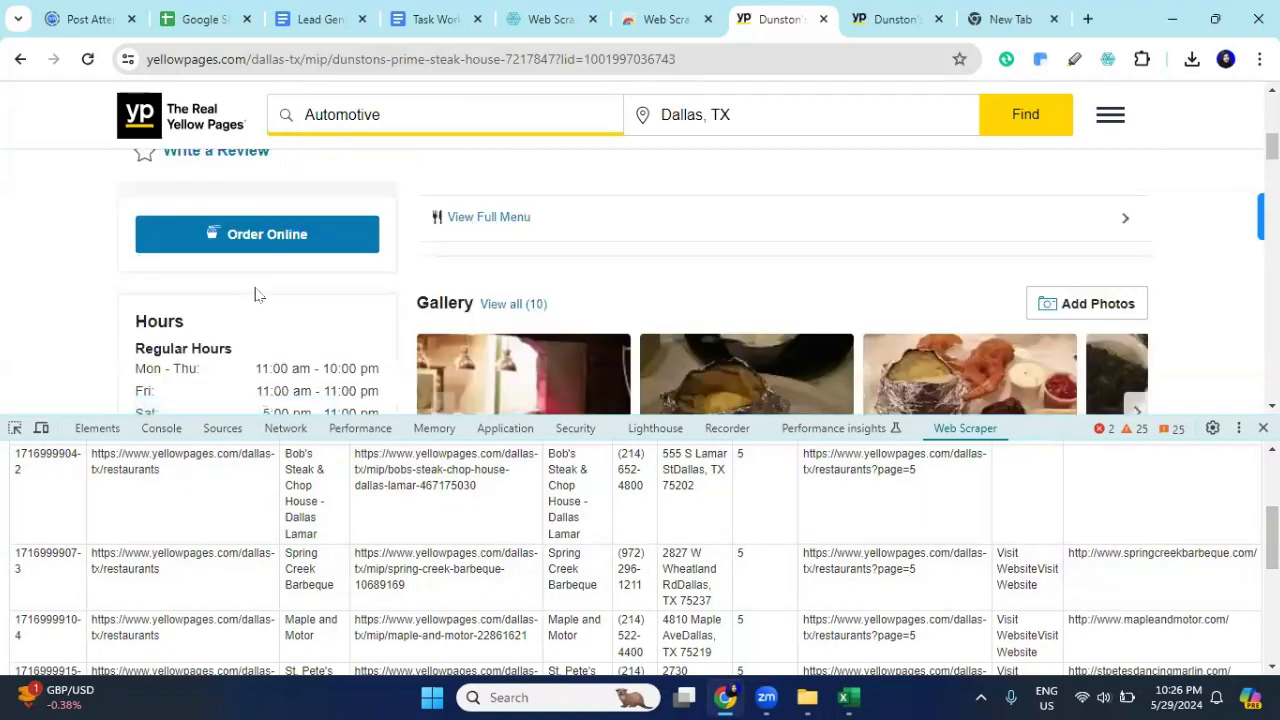
scroll(255, 294, "up", 5)
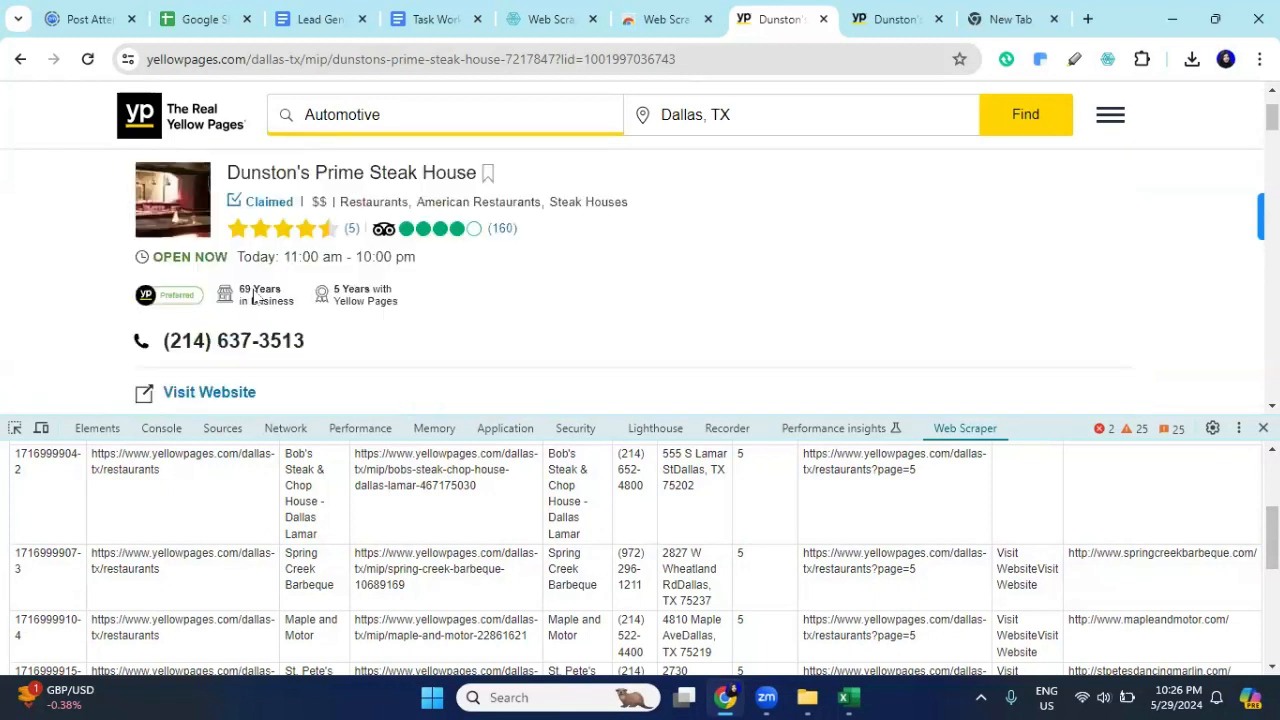
scroll(517, 309, "down", 2)
scroll(517, 309, "down", 10)
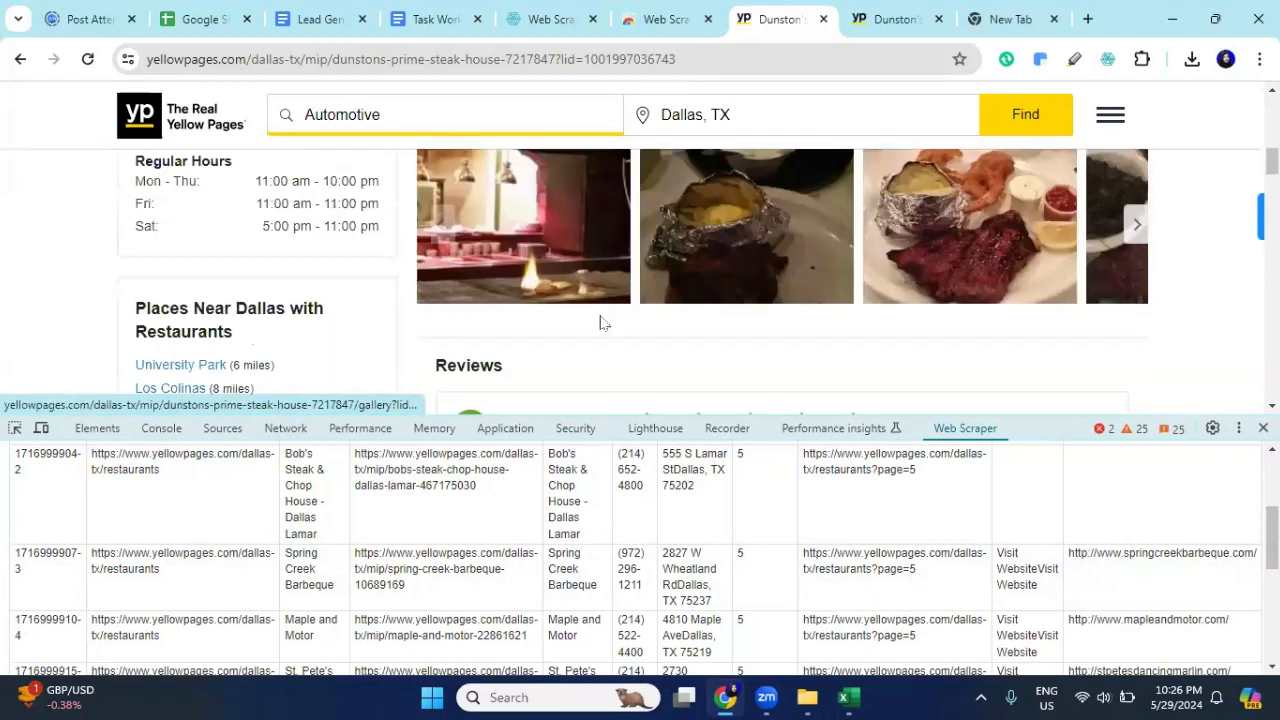
scroll(600, 322, "up", 8)
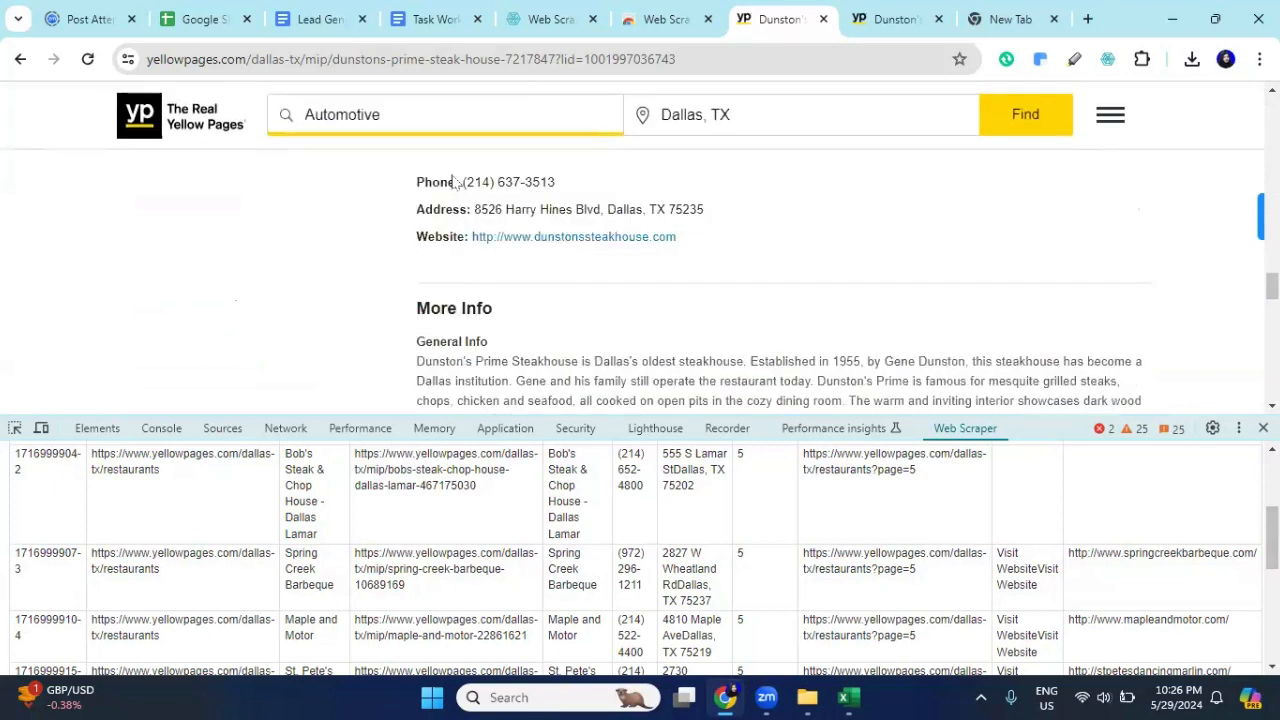
scroll(600, 268, "down", 1)
left_click_drag(489, 268, 659, 343)
scroll(657, 314, "down", 3)
left_click_drag(419, 231, 527, 236)
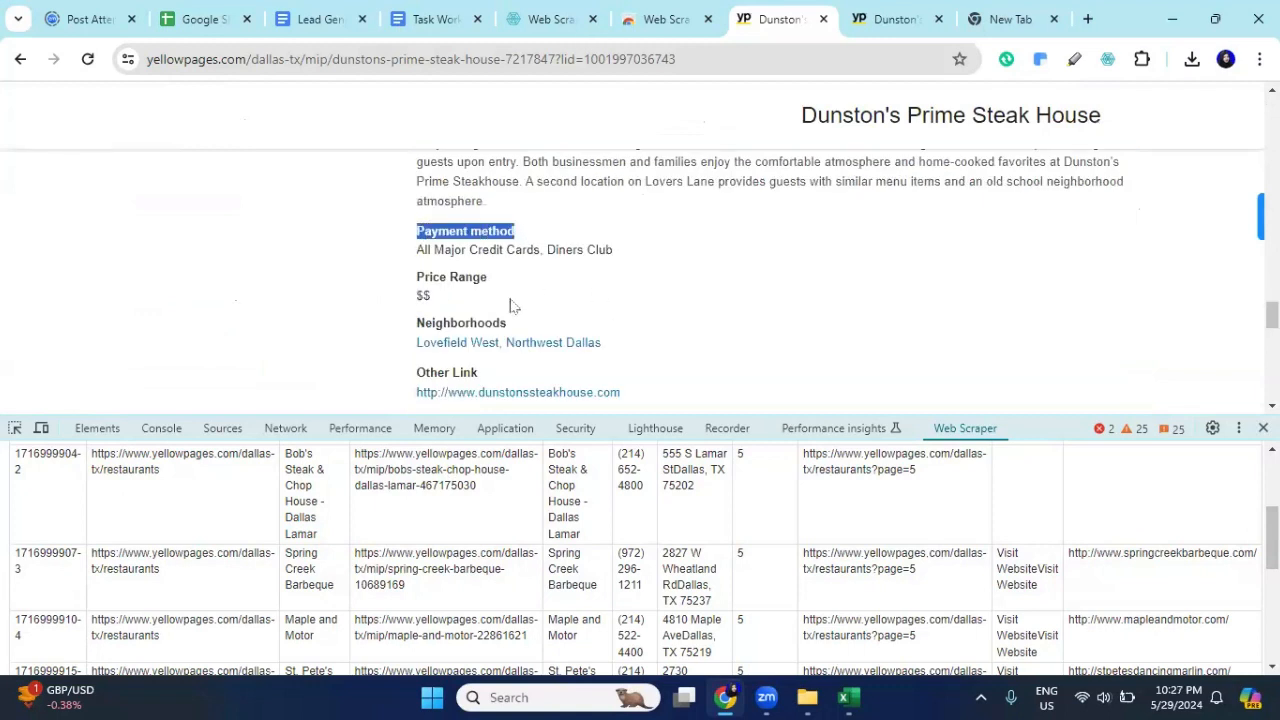
left_click(425, 322)
scroll(490, 310, "down", 1)
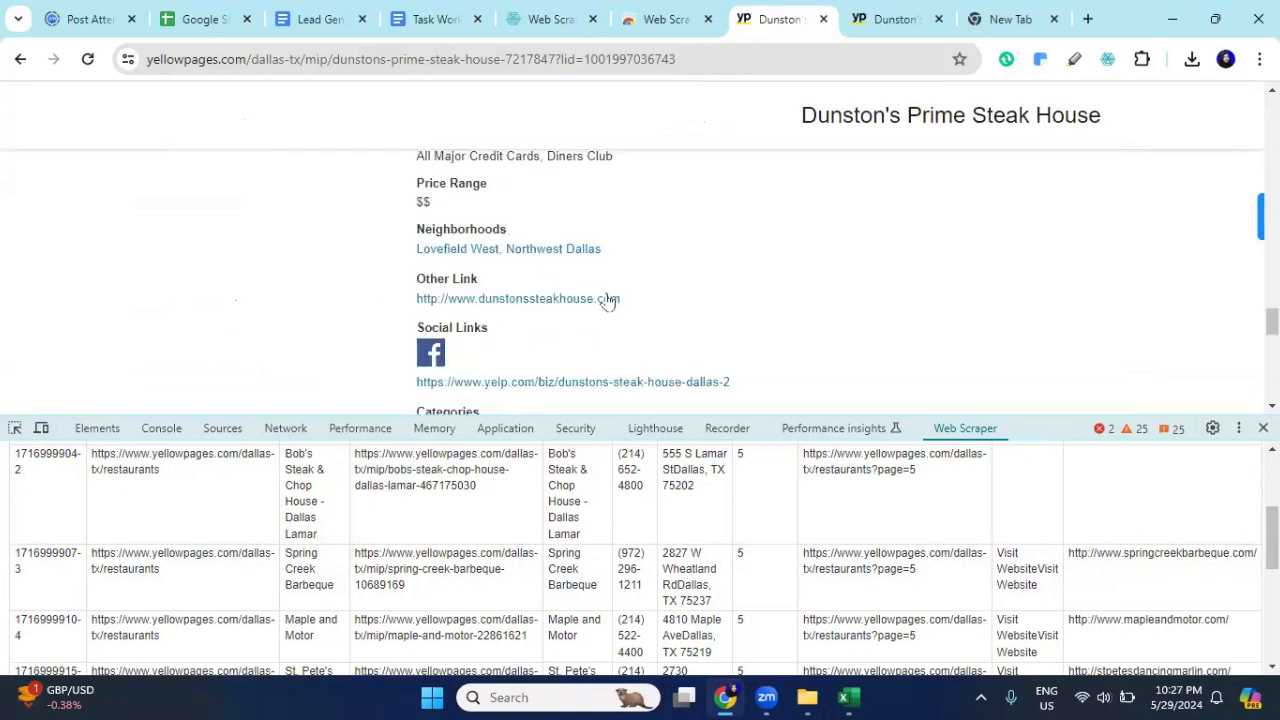
scroll(608, 300, "down", 2)
left_click(566, 286, "shift")
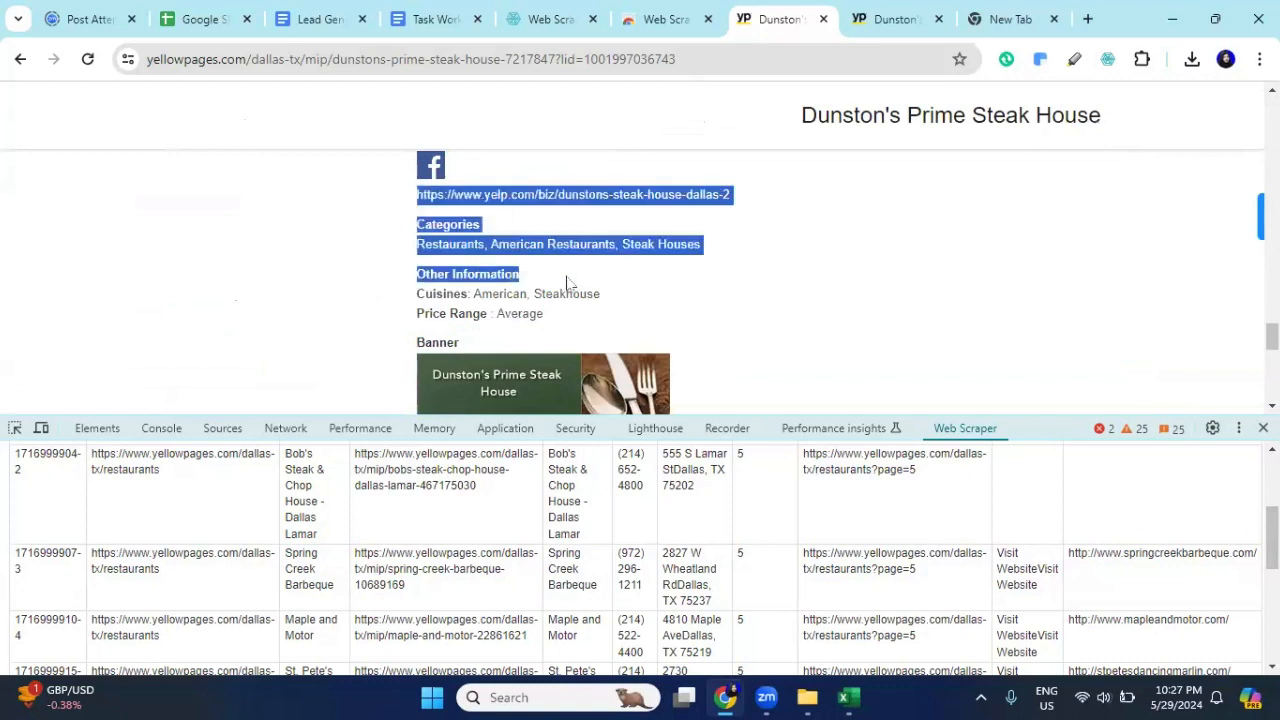
scroll(537, 208, "down", 3)
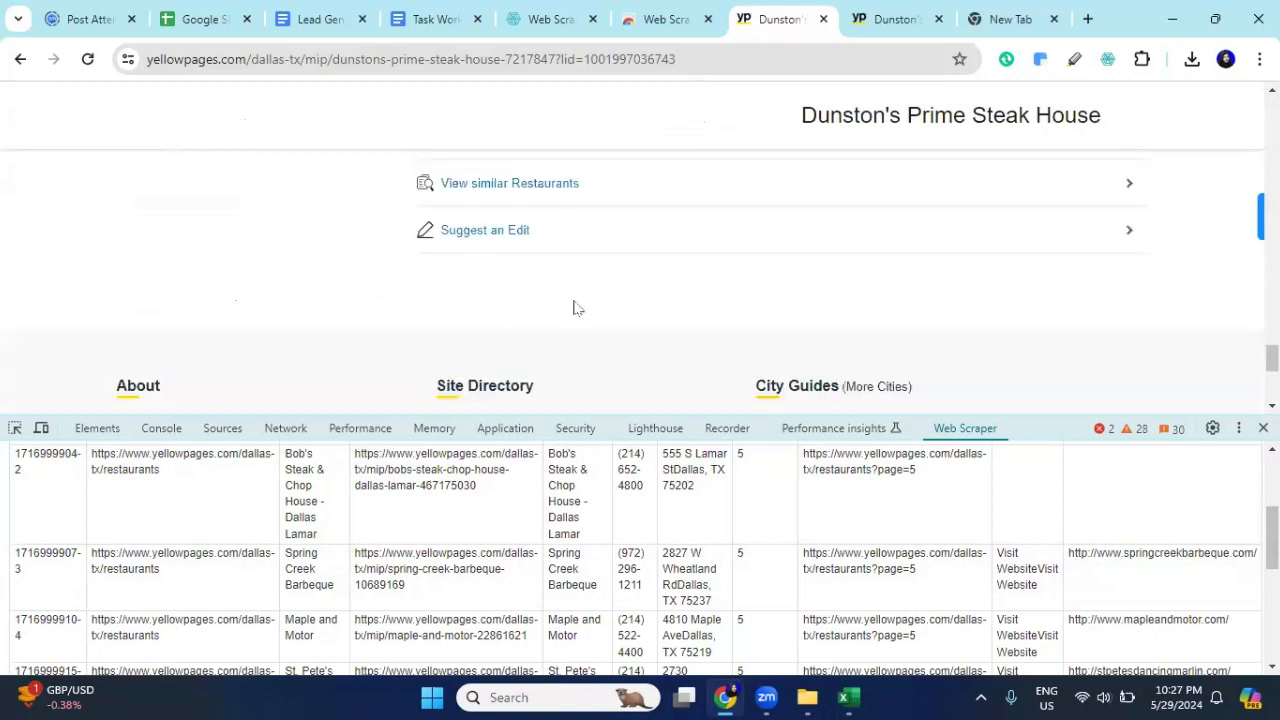
scroll(575, 307, "up", 3)
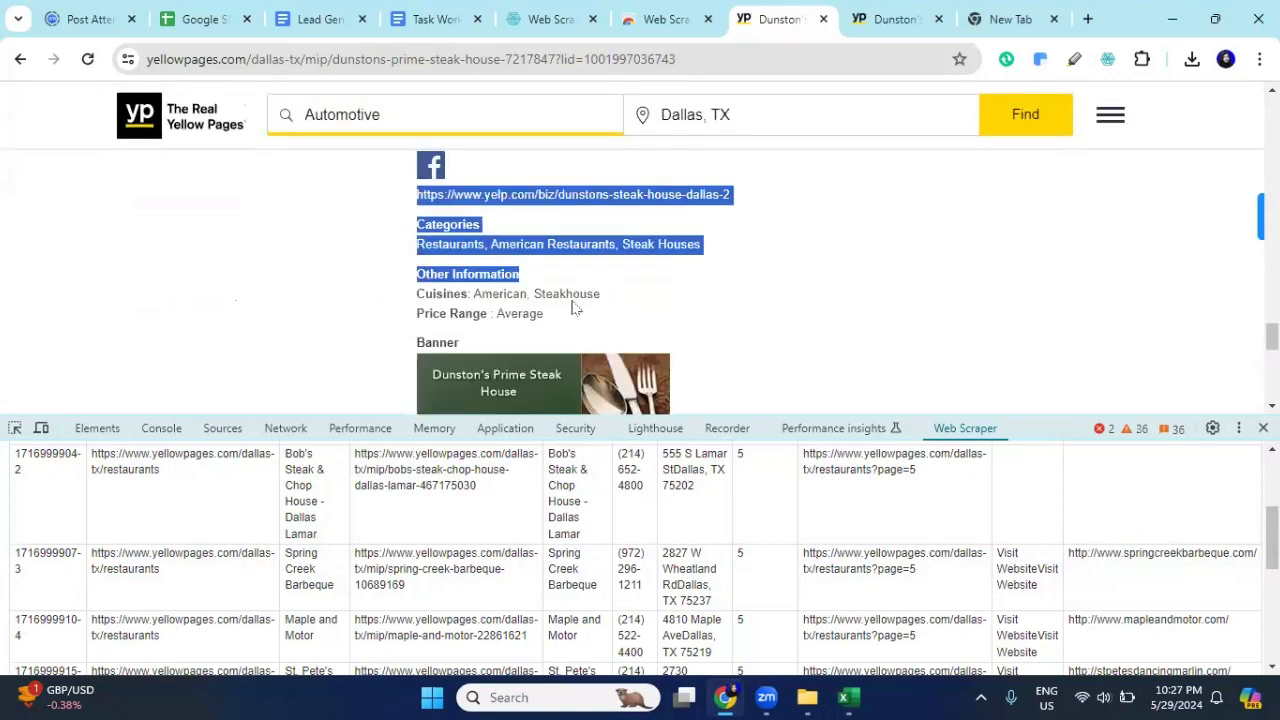
scroll(575, 307, "up", 15)
scroll(575, 307, "up", 10)
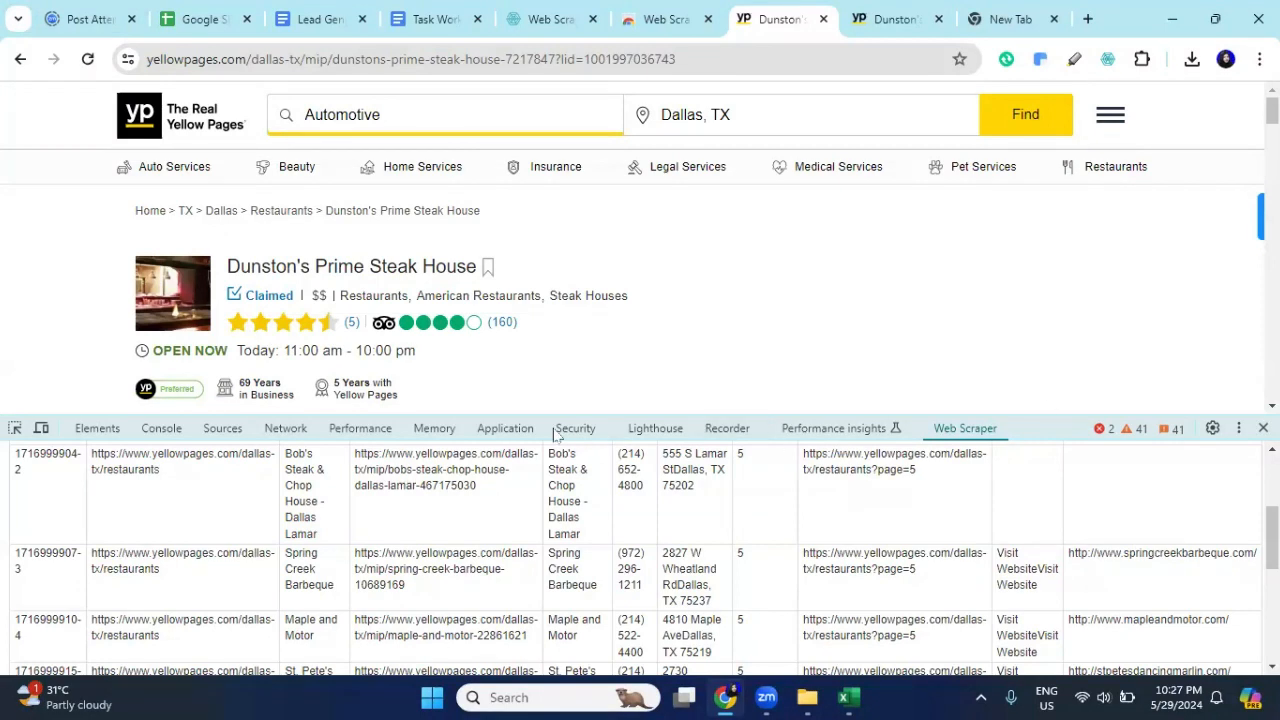
Step: Look through the listing's gallery, customer reviews and Facebook link under Social Links, and return to the restaurant's heading
scroll(538, 326, "down", 5)
scroll(538, 326, "down", 10)
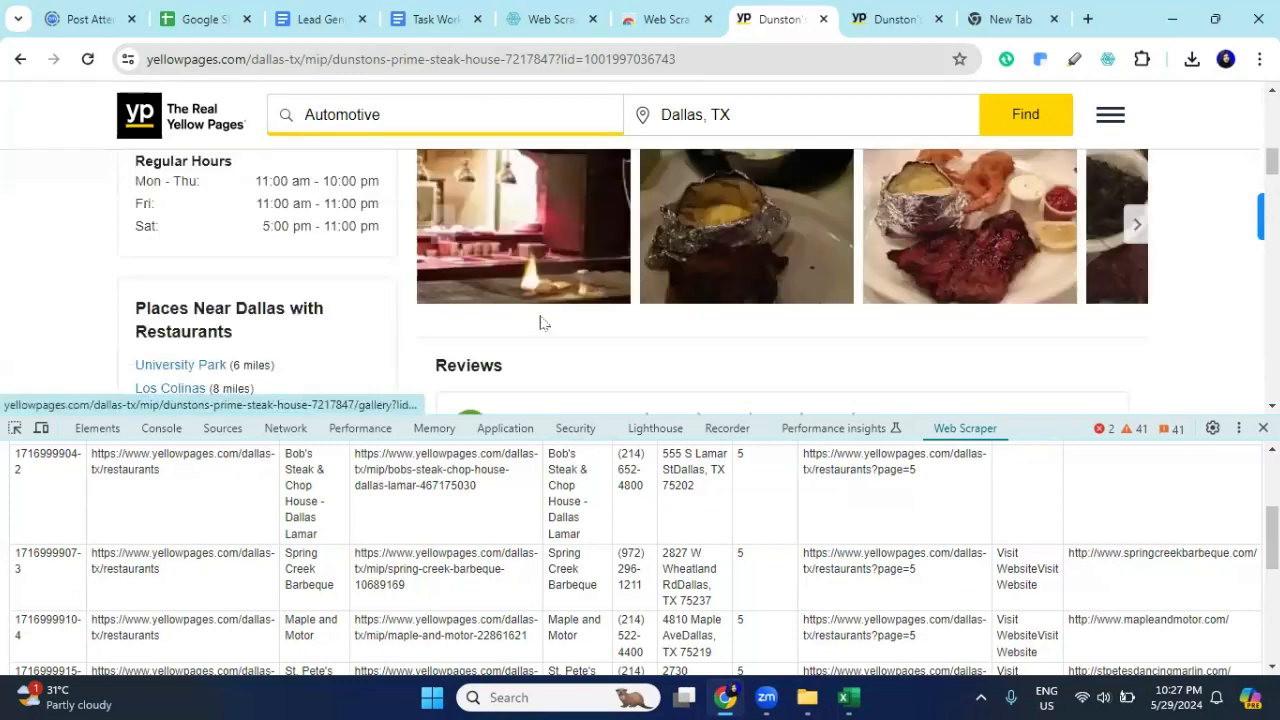
scroll(540, 324, "up", 5)
scroll(541, 322, "down", 3)
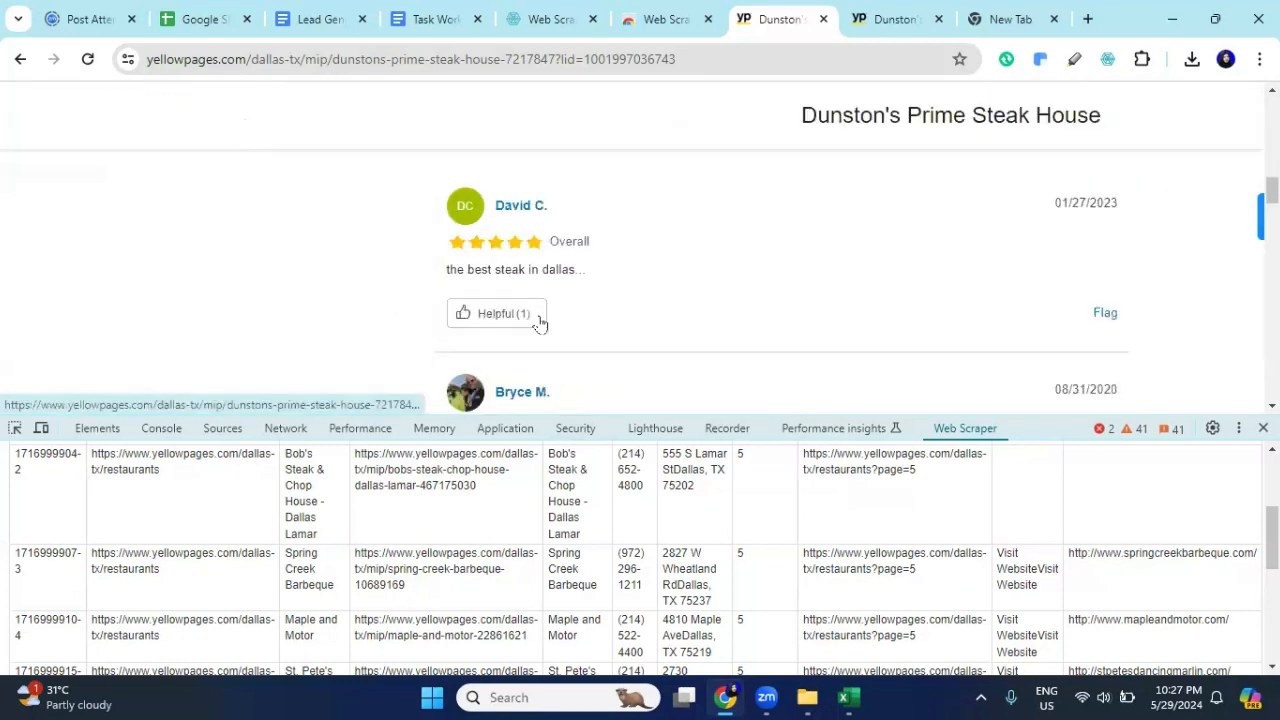
scroll(686, 357, "up", 2)
scroll(686, 357, "down", 10)
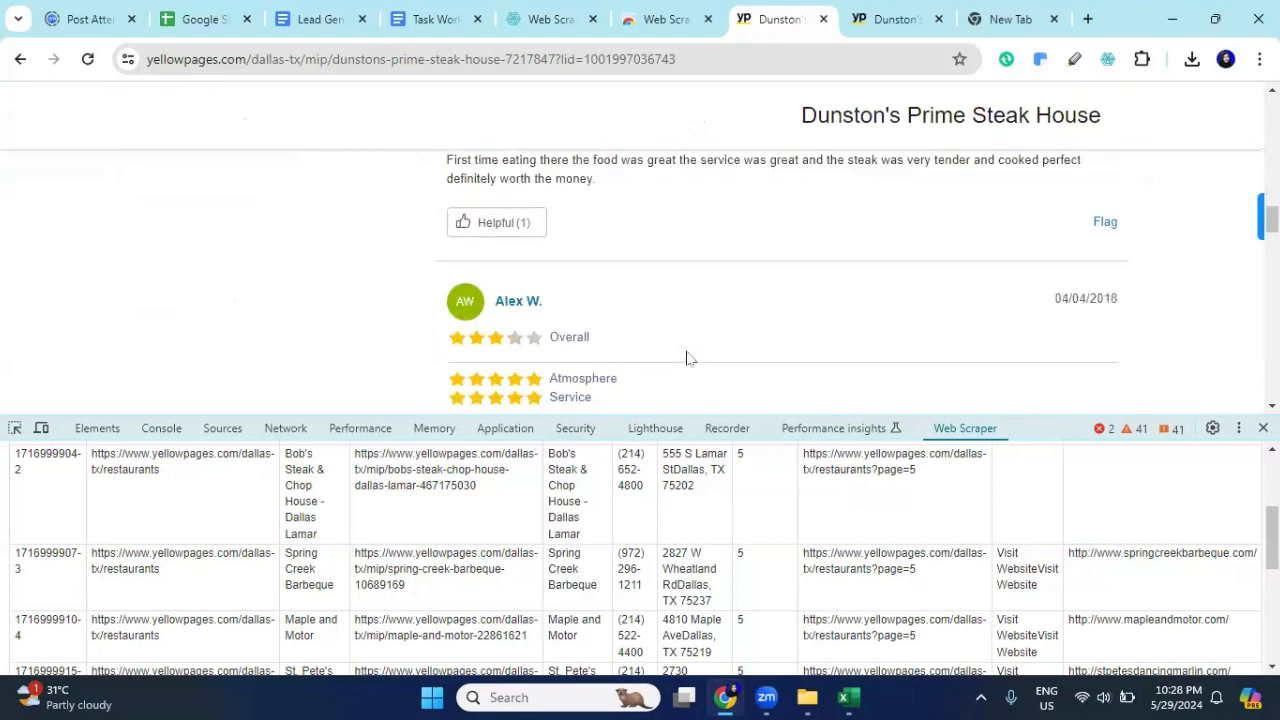
scroll(590, 326, "down", 5)
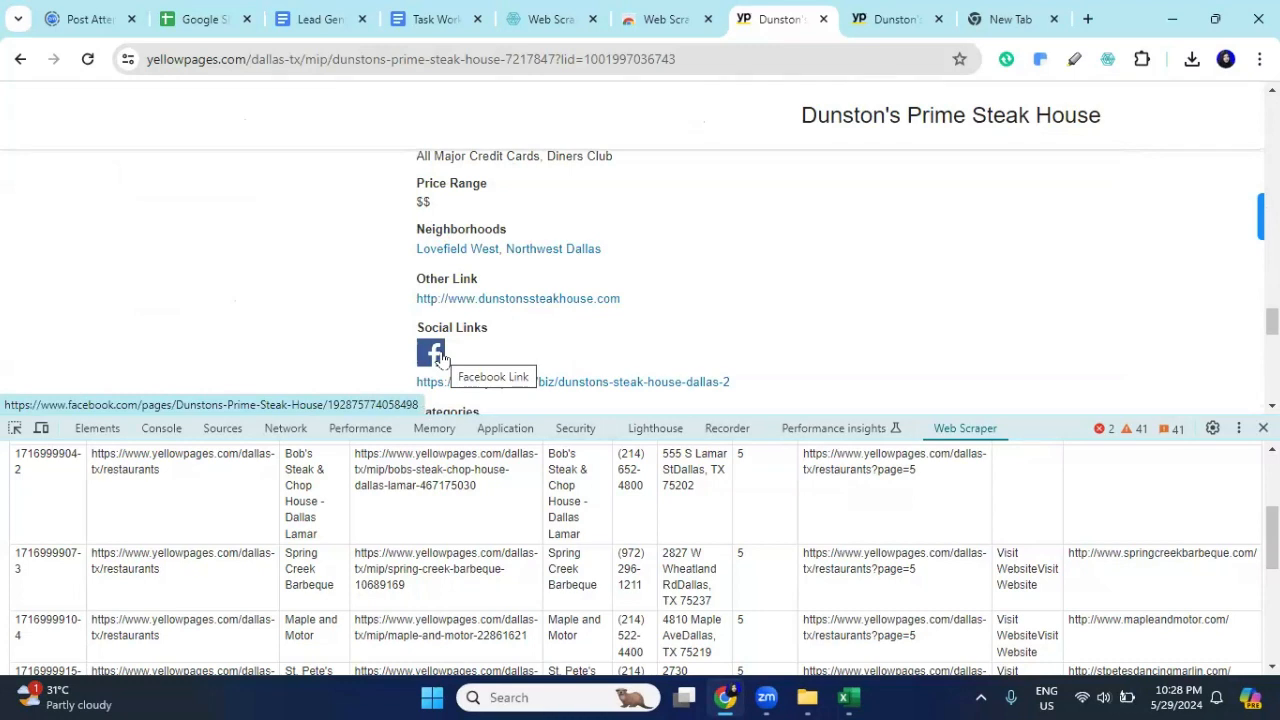
scroll(441, 358, "up", 15)
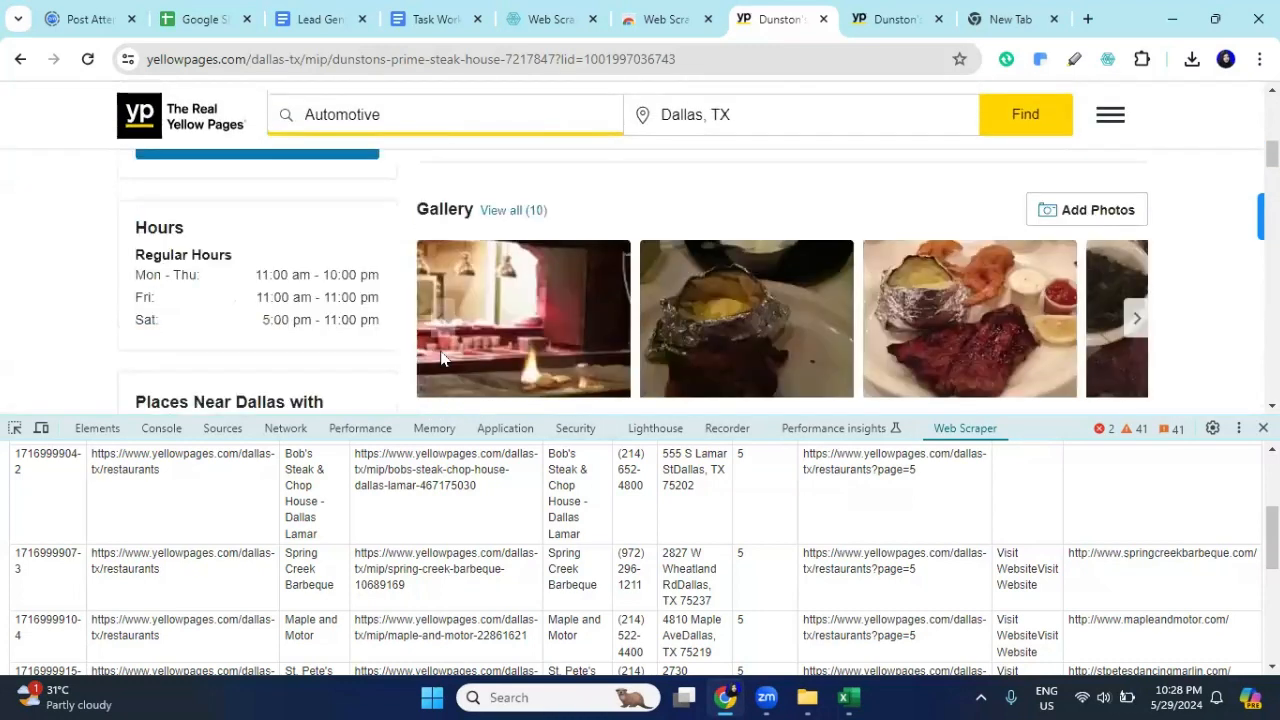
scroll(250, 210, "down", 1)
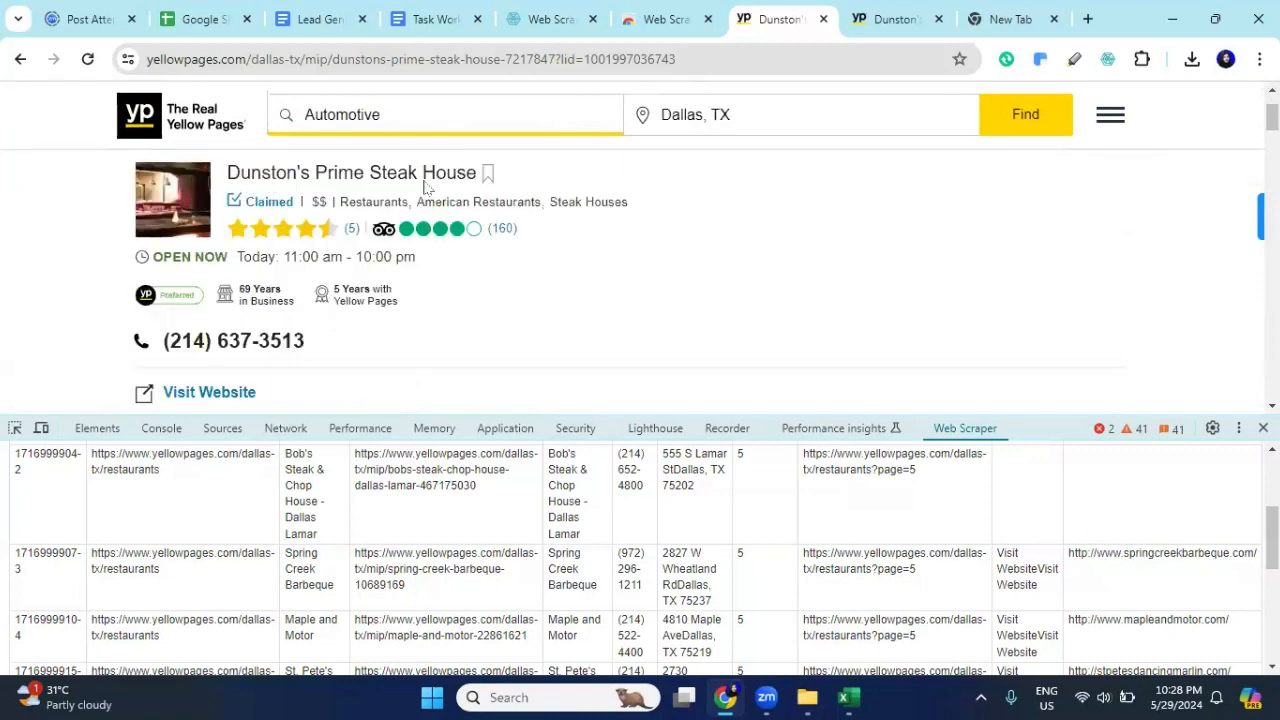